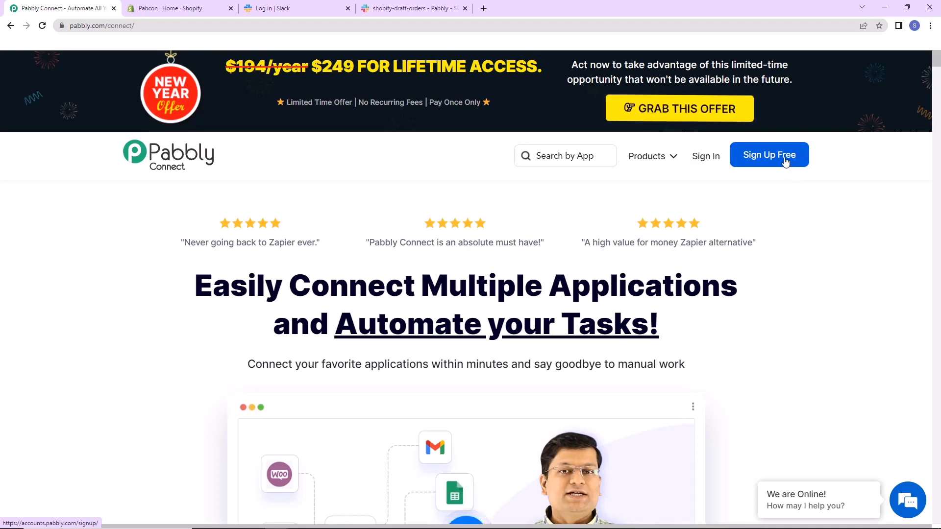
# Sign in to Pabbly Connect and create a workflow named "Notify your Team on Slack whenever a New Draft Order is Created in Shopify".
pyautogui.click(695, 158)
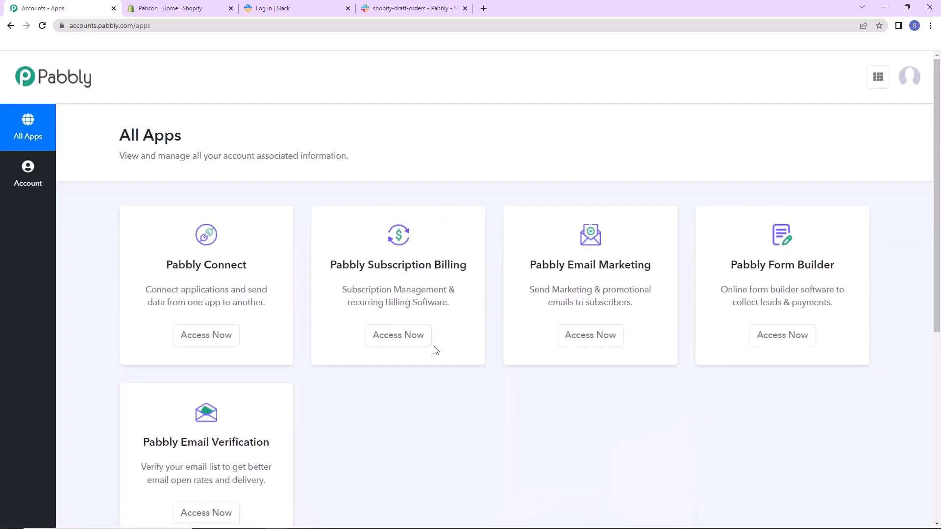
pyautogui.click(204, 337)
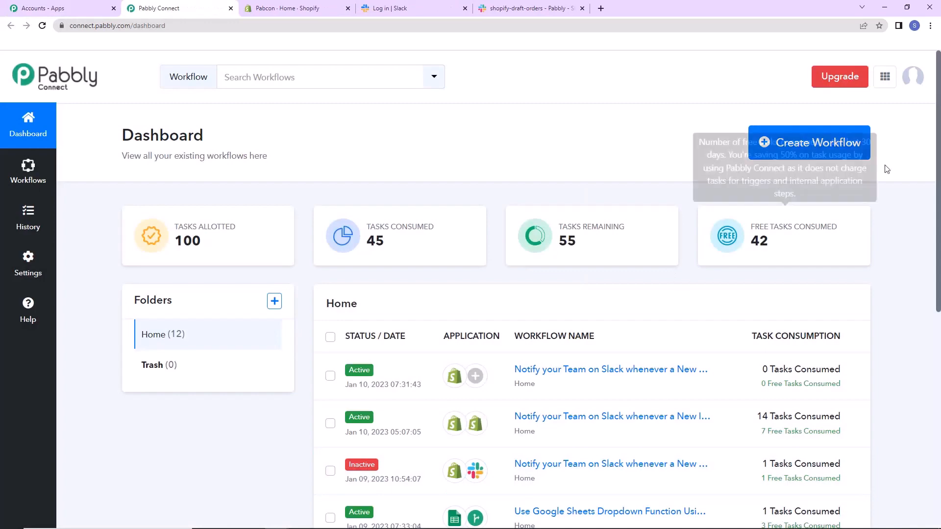
pyautogui.click(815, 142)
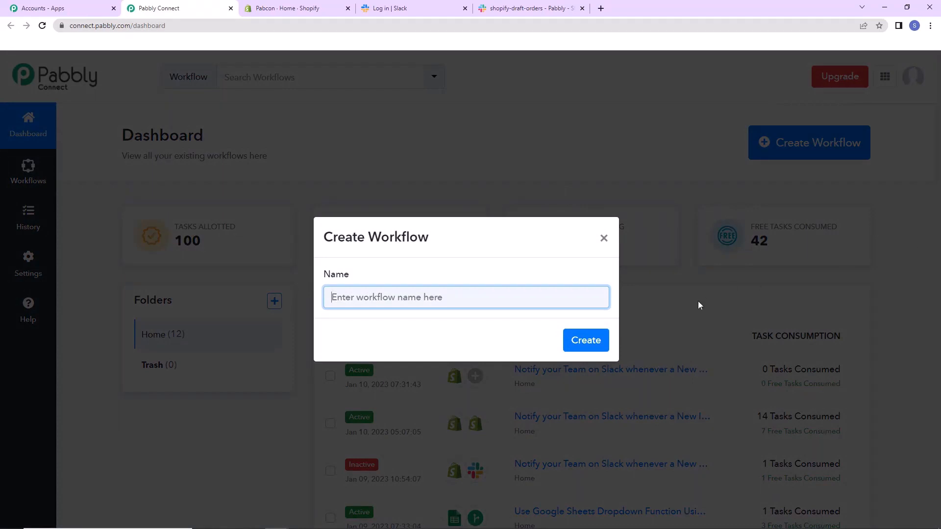
pyautogui.write('Notify your Team on Slack whenever a New Draft Order is Created in Shopify')
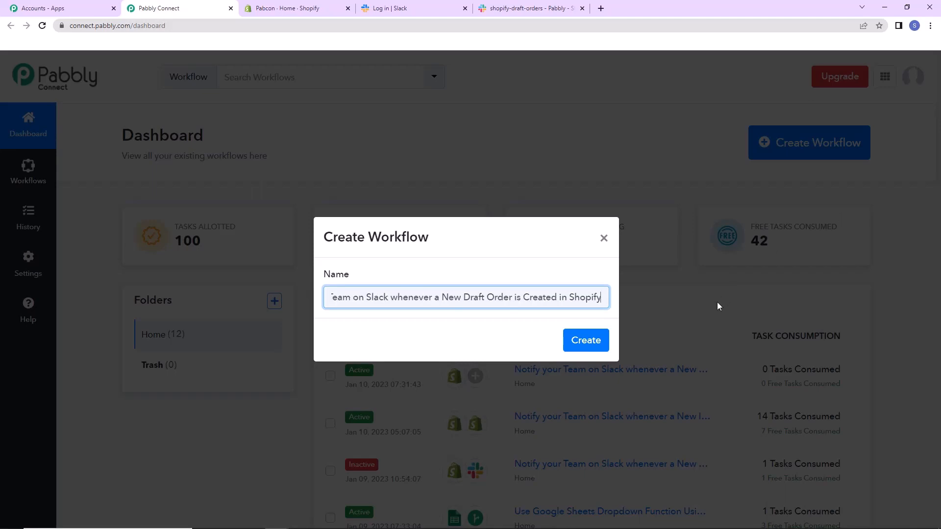
pyautogui.click(598, 344)
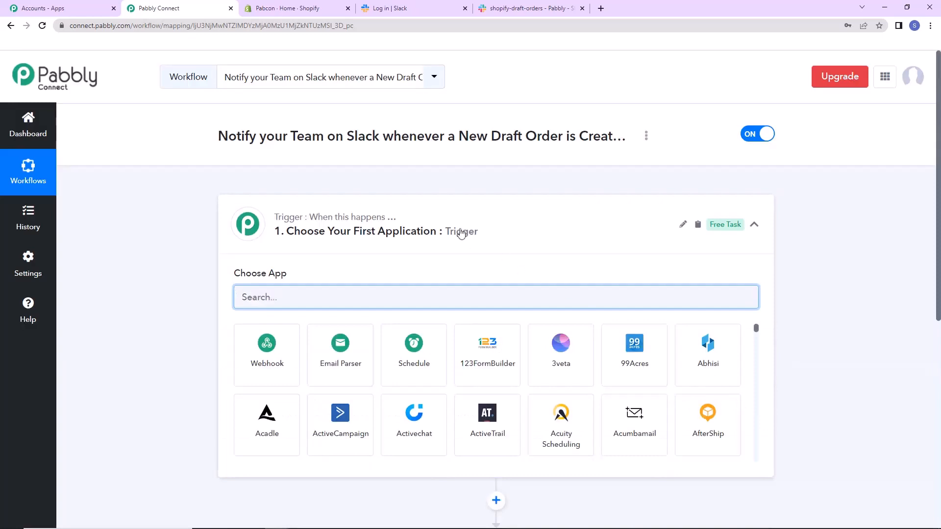
# Set the workflow's trigger application to Shopify with New Draft Order as the trigger event.
pyautogui.scroll(-2, 522, 276)
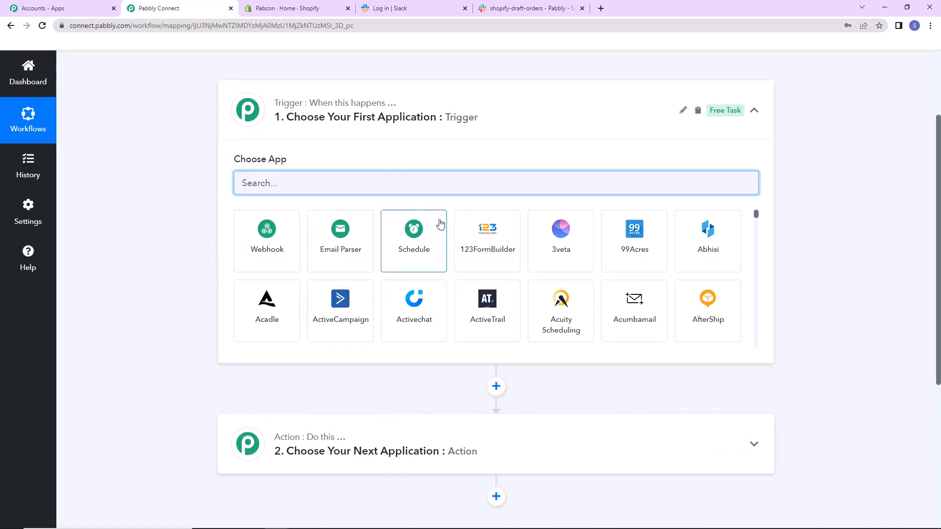
pyautogui.write('shopi')
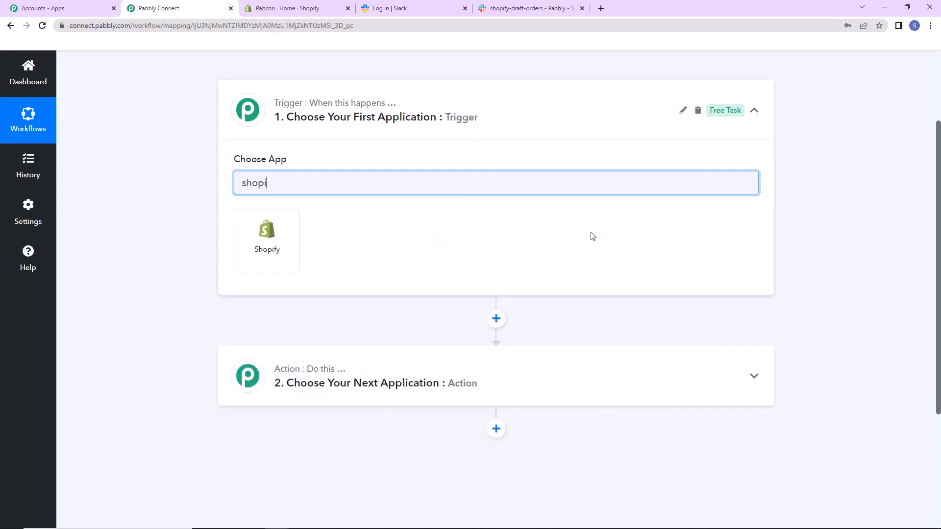
pyautogui.click(291, 245)
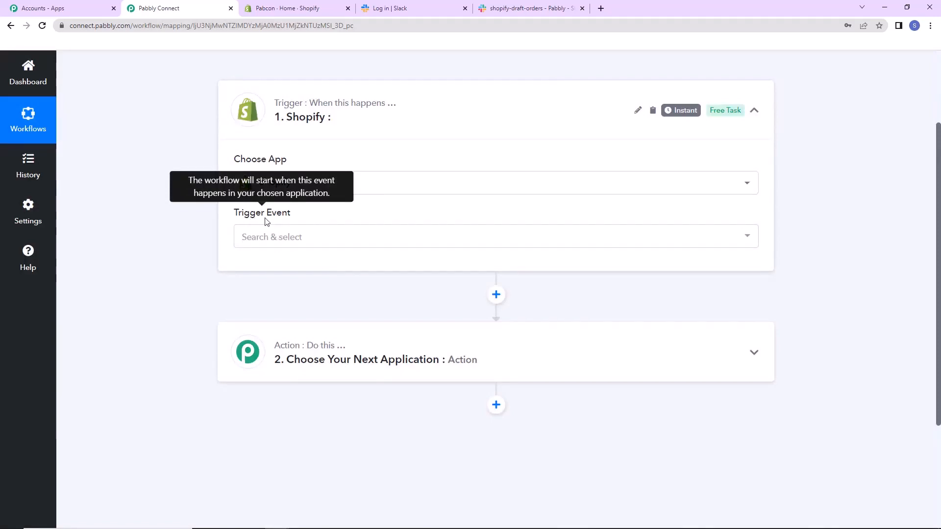
pyautogui.moveTo(689, 115)
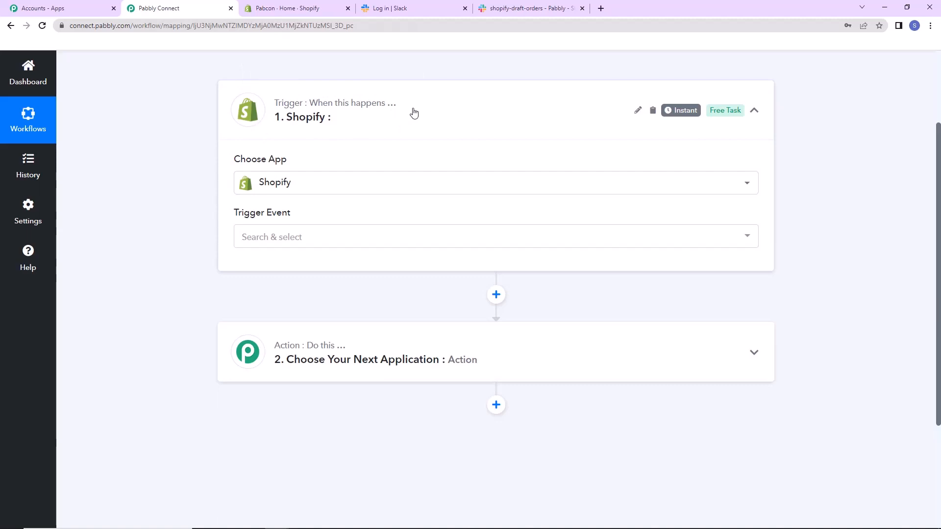
pyautogui.click(291, 236)
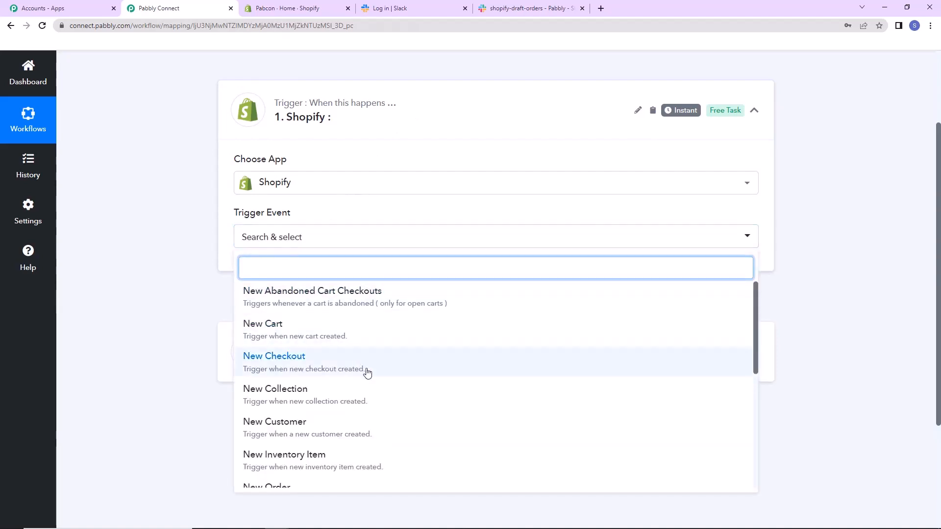
pyautogui.scroll(-5, 368, 378)
pyautogui.click(308, 469)
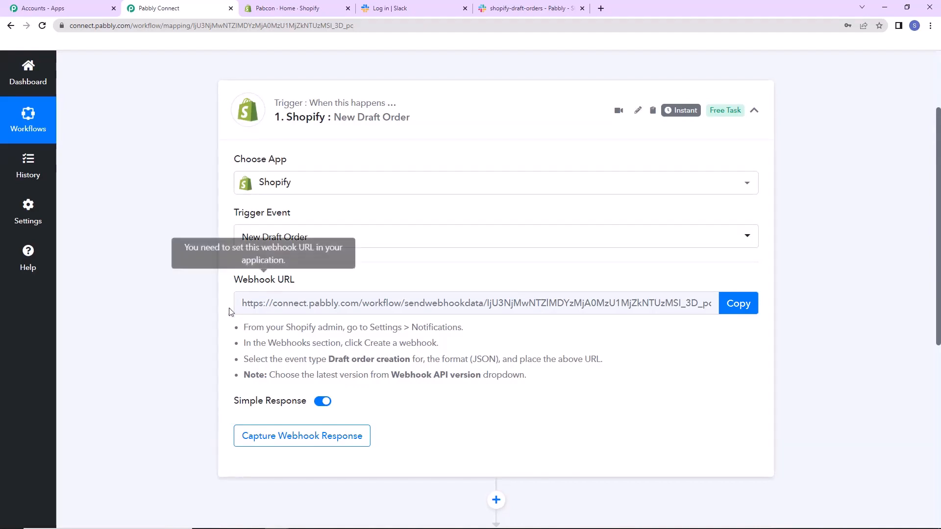
# Copy the Shopify trigger's webhook URL and switch to the Shopify admin.
pyautogui.moveTo(242, 303); pyautogui.dragTo(792, 299)
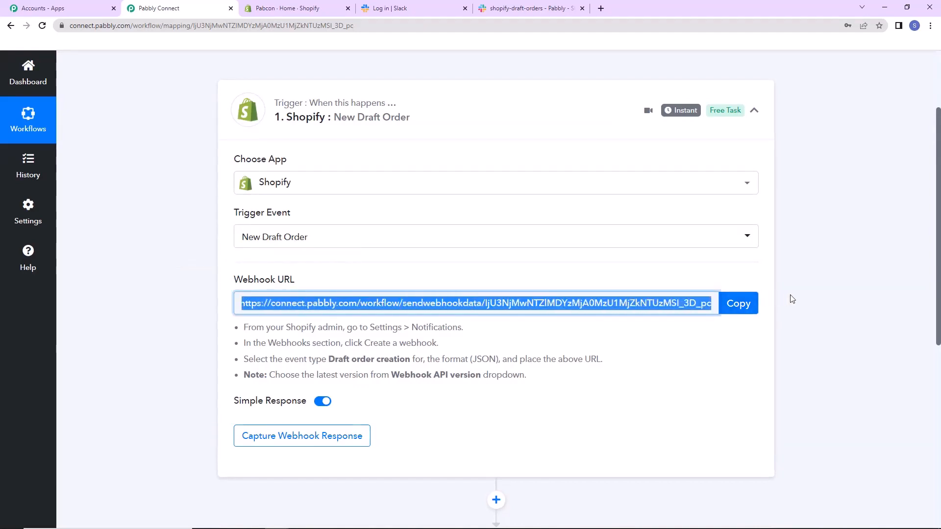
pyautogui.click(747, 304)
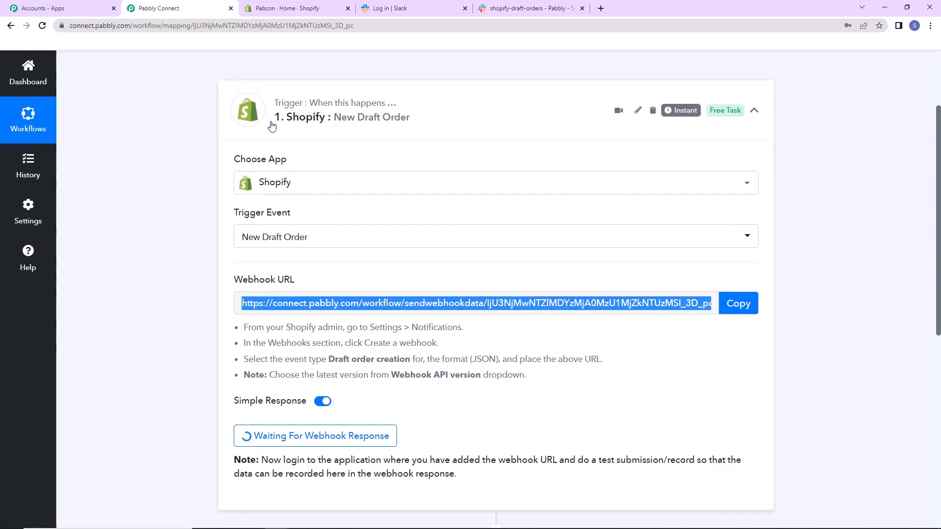
pyautogui.click(294, 12)
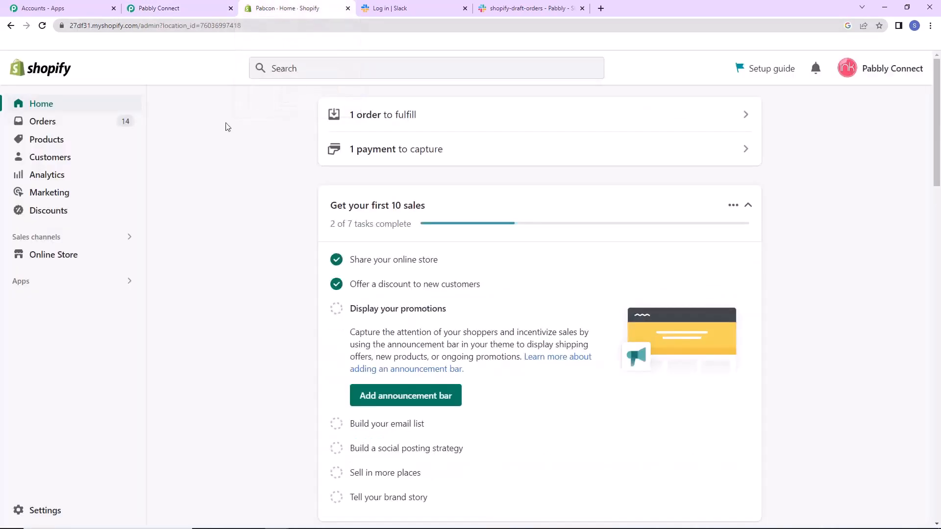
# Start creating a new webhook in the Shopify store's notification settings.
pyautogui.click(36, 512)
pyautogui.scroll(-7, 54, 432)
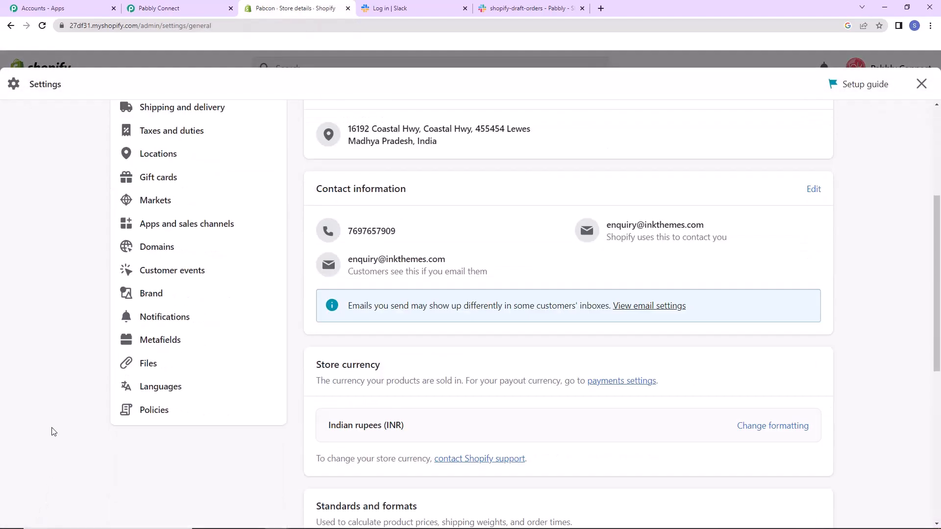
pyautogui.click(169, 187)
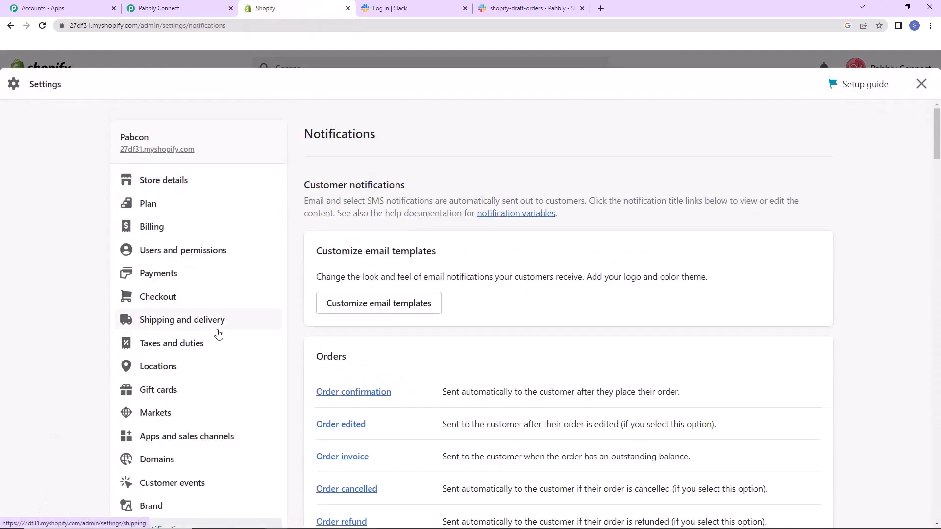
pyautogui.scroll(-15, 577, 309)
pyautogui.scroll(-20, 577, 309)
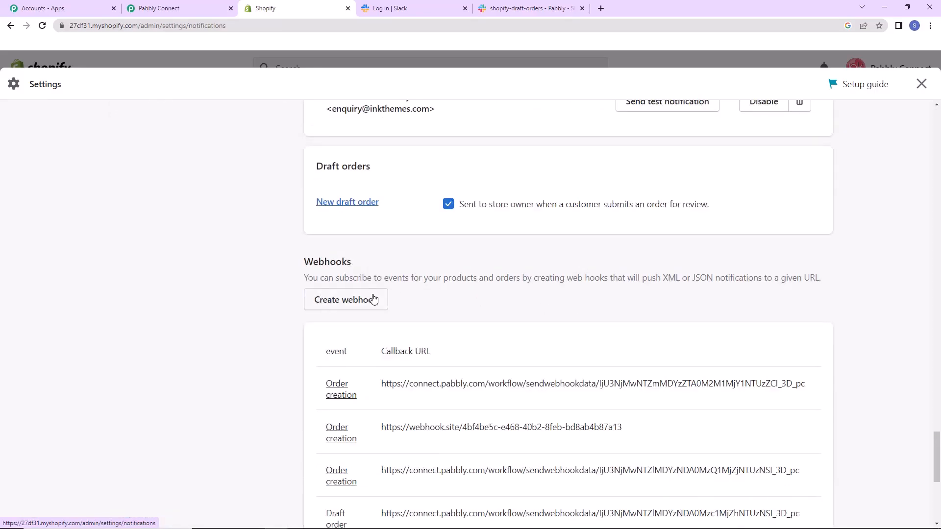
pyautogui.click(351, 301)
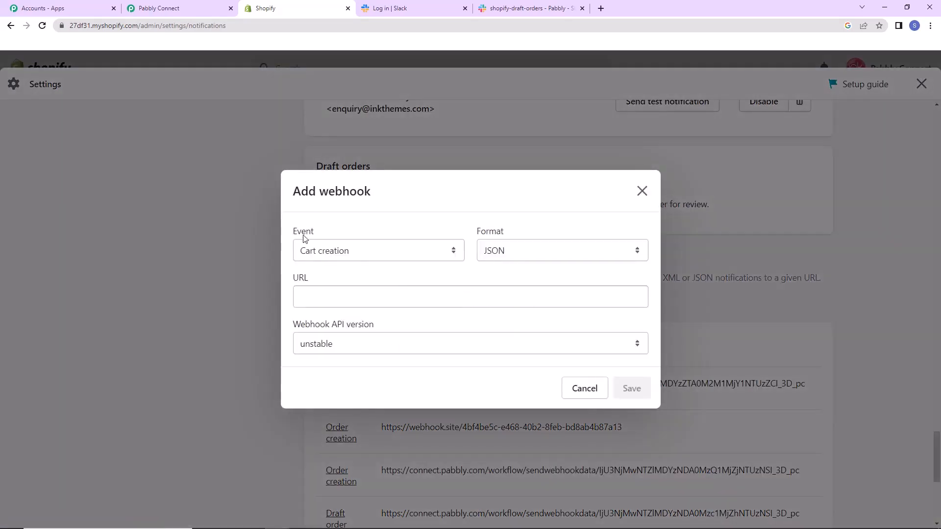
# Check the required event type in Pabbly Connect's webhook instructions and set the new Shopify webhook's event to Draft order creation.
pyautogui.click(179, 9)
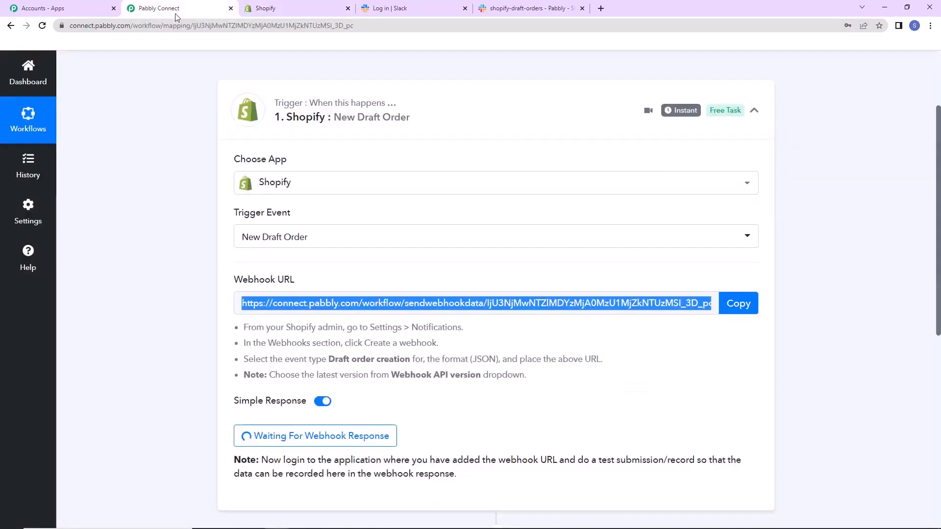
pyautogui.click(178, 266)
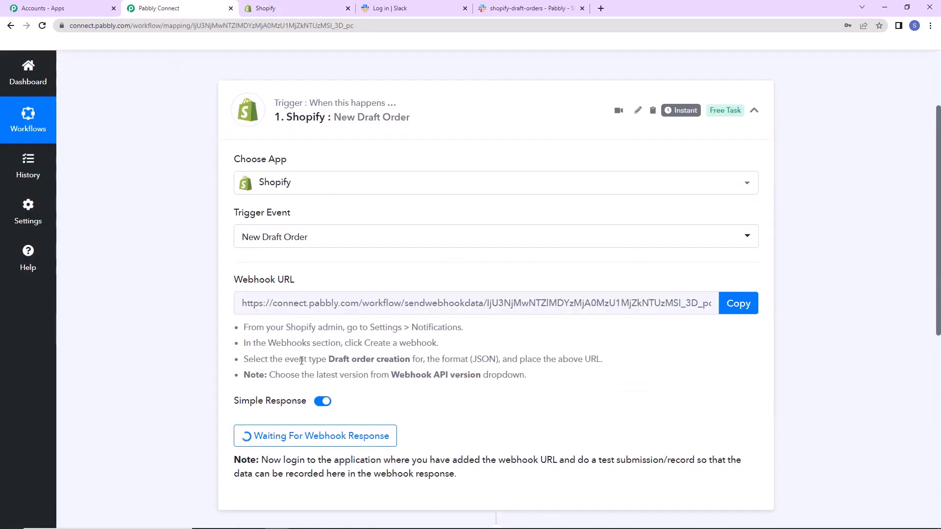
pyautogui.moveTo(327, 360); pyautogui.dragTo(410, 368)
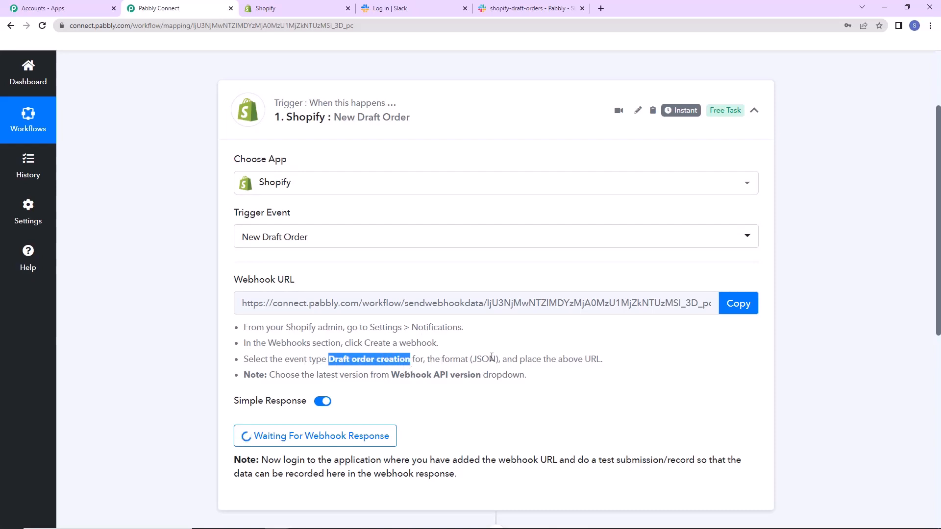
pyautogui.click(282, 9)
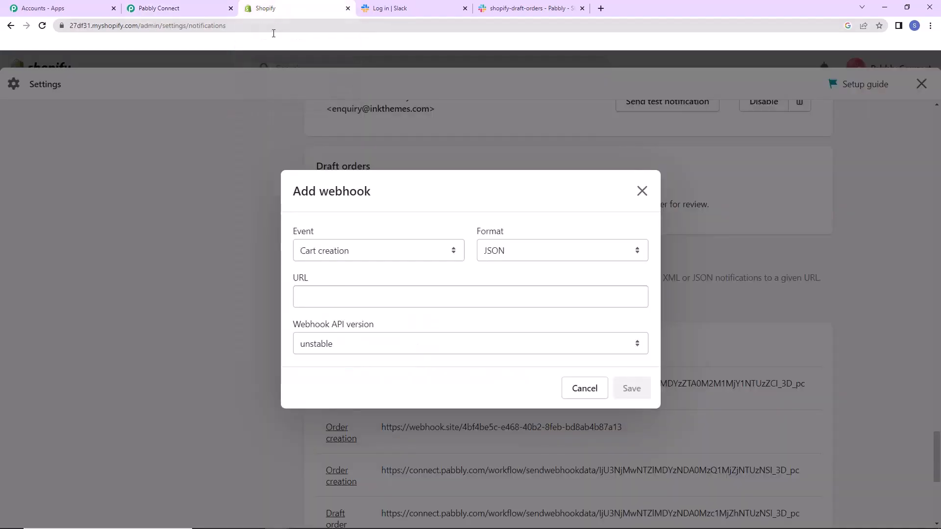
pyautogui.click(377, 258)
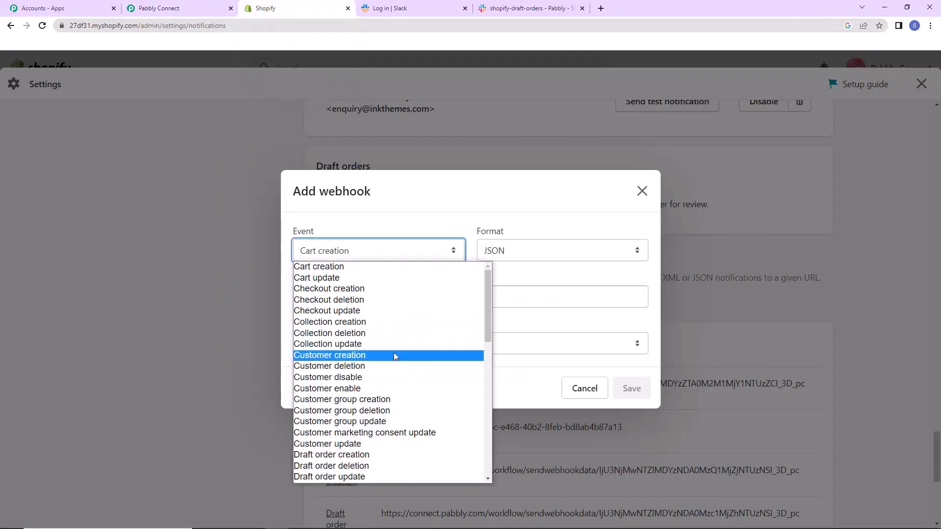
pyautogui.scroll(-10, 393, 353)
pyautogui.scroll(5, 345, 343)
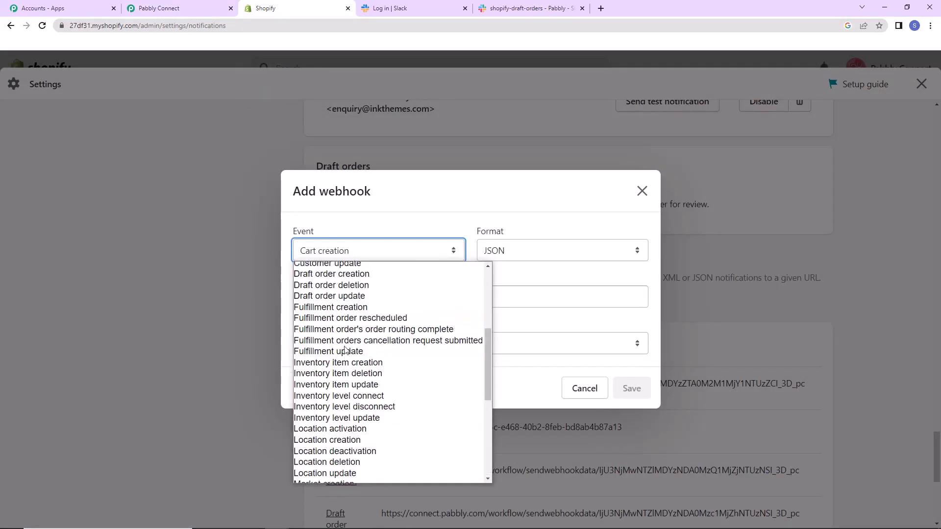
pyautogui.click(349, 276)
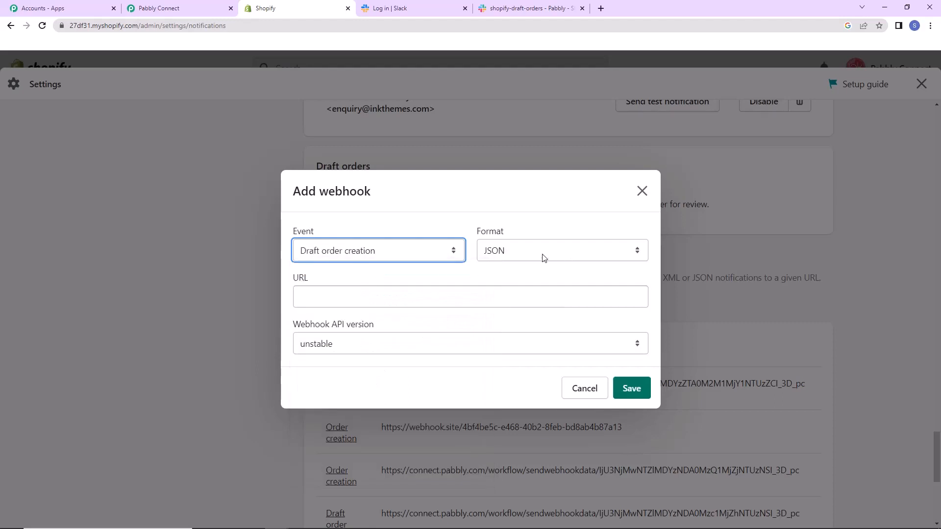
# Copy the webhook URL from the Pabbly Connect trigger and enter it as the Shopify webhook's URL.
pyautogui.click(169, 9)
pyautogui.click(739, 304)
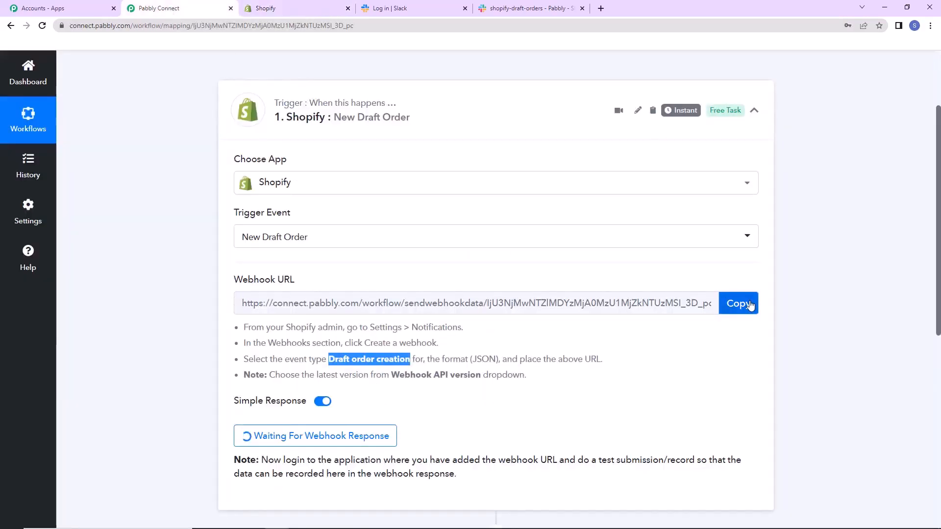
pyautogui.click(266, 9)
pyautogui.click(368, 295)
pyautogui.hotkey('ctrl', 'v')
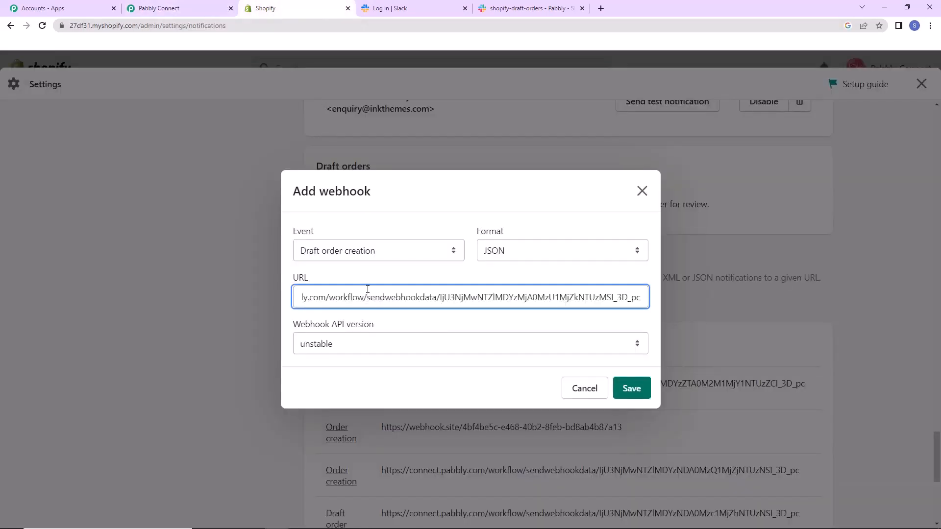
# Set the webhook API version to 2023-01 (Latest) and save the Shopify webhook.
pyautogui.hotkey('ctrl', 'shift', 'Tab')
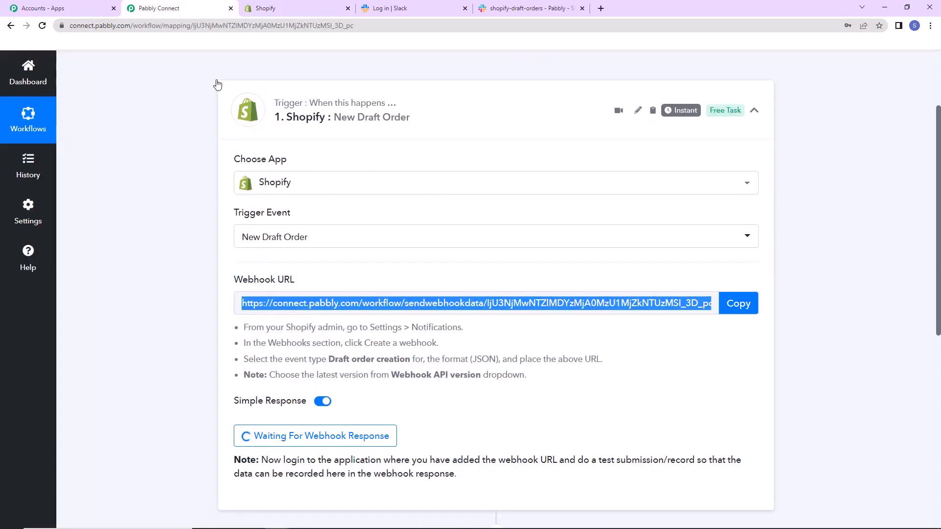
pyautogui.click(293, 8)
pyautogui.click(343, 346)
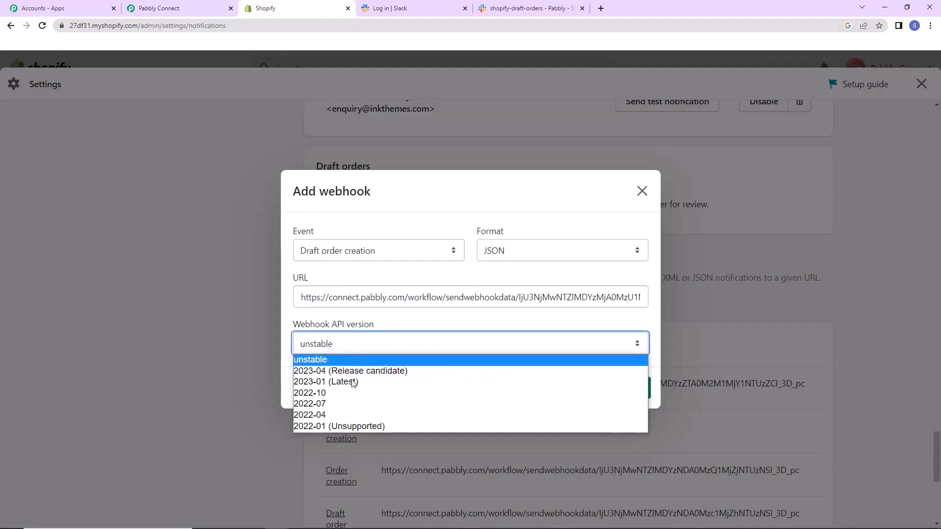
pyautogui.click(343, 382)
pyautogui.click(630, 389)
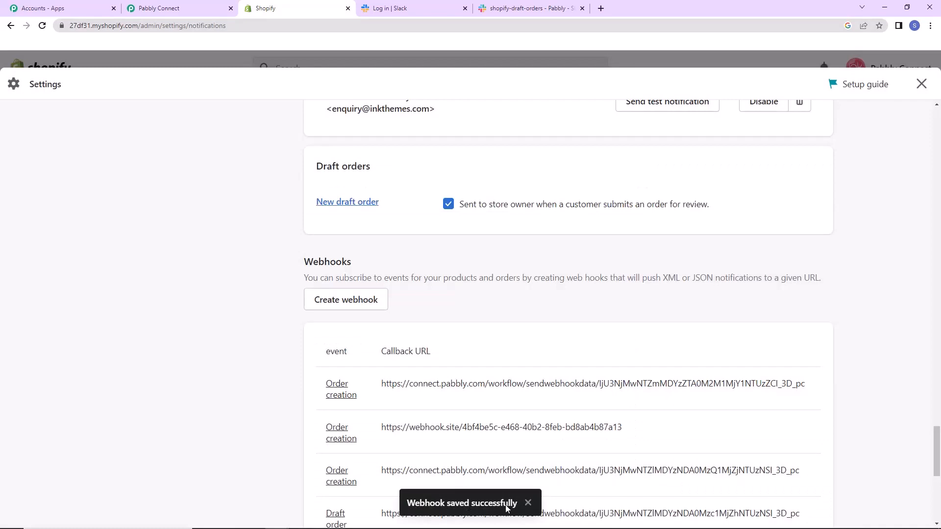
# Check the webhook capture status in Pabbly Connect, and open a new draft order form in the Shopify admin.
pyautogui.click(176, 10)
pyautogui.scroll(-3, 380, 248)
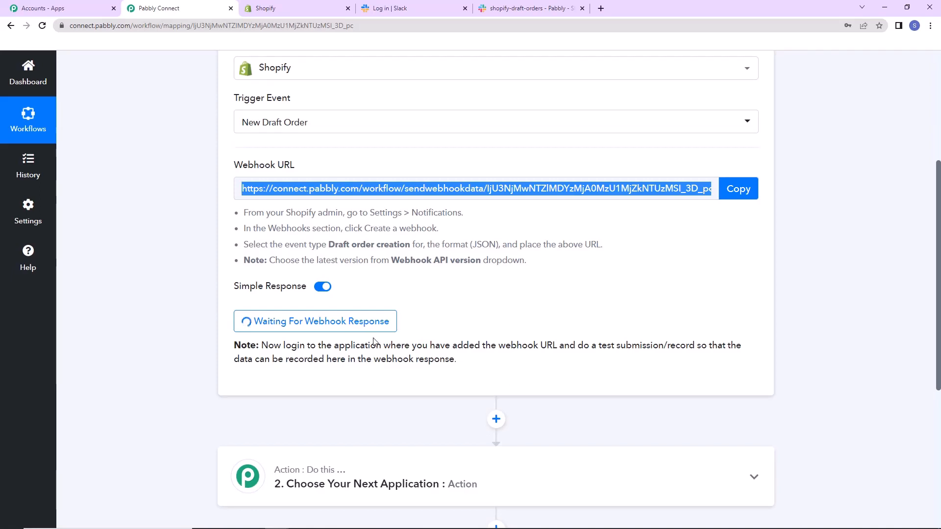
pyautogui.click(302, 10)
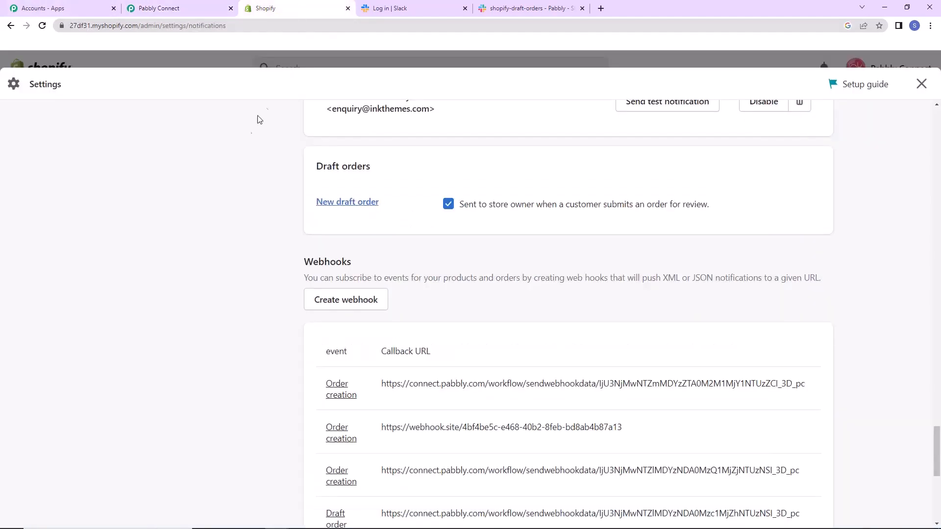
pyautogui.click(922, 84)
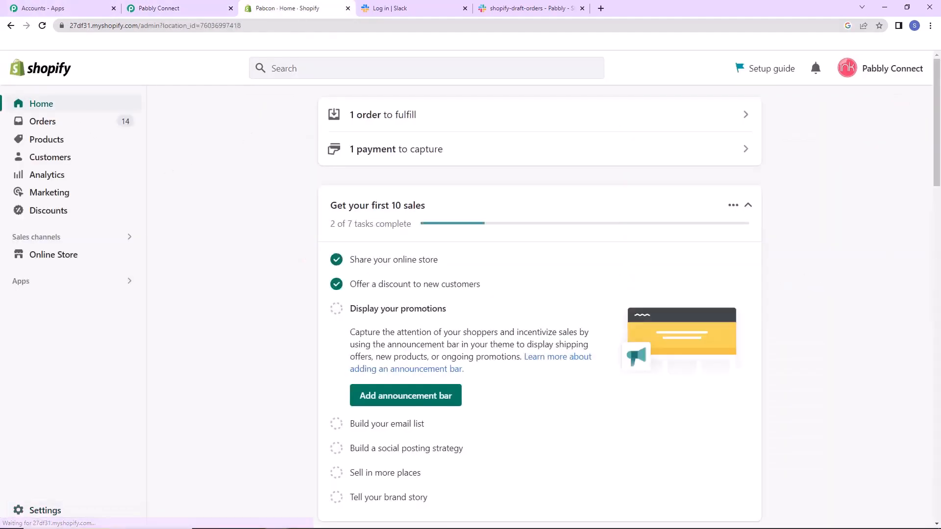
pyautogui.click(42, 122)
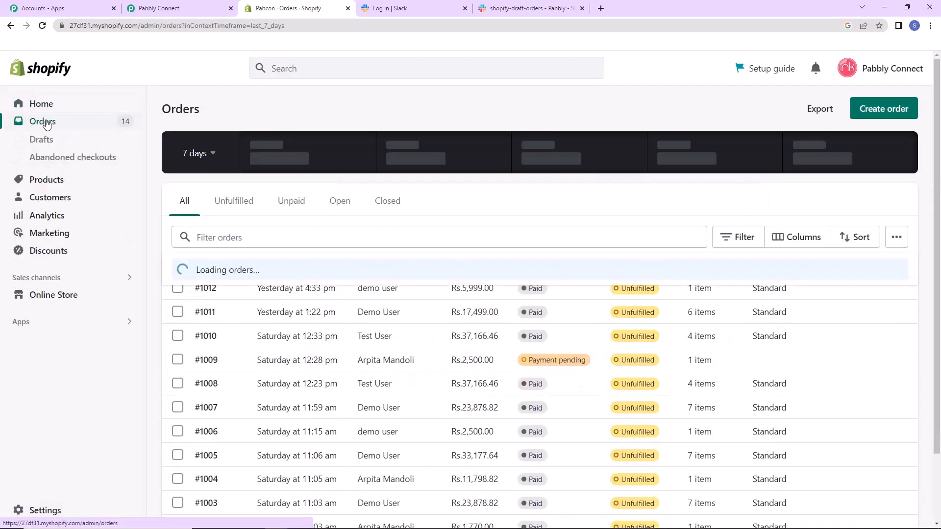
pyautogui.click(38, 145)
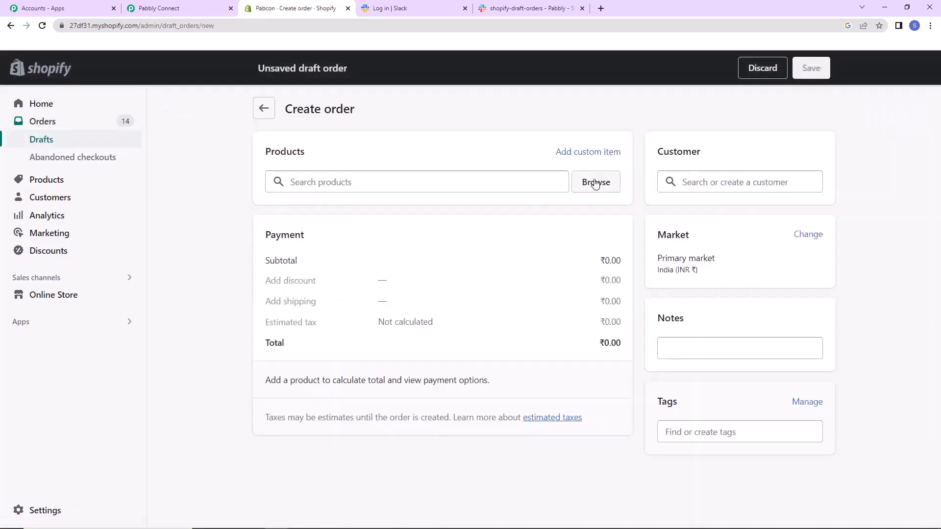
# Add the Smart Watch product from the popular products to the draft order.
pyautogui.click(596, 183)
pyautogui.click(323, 270)
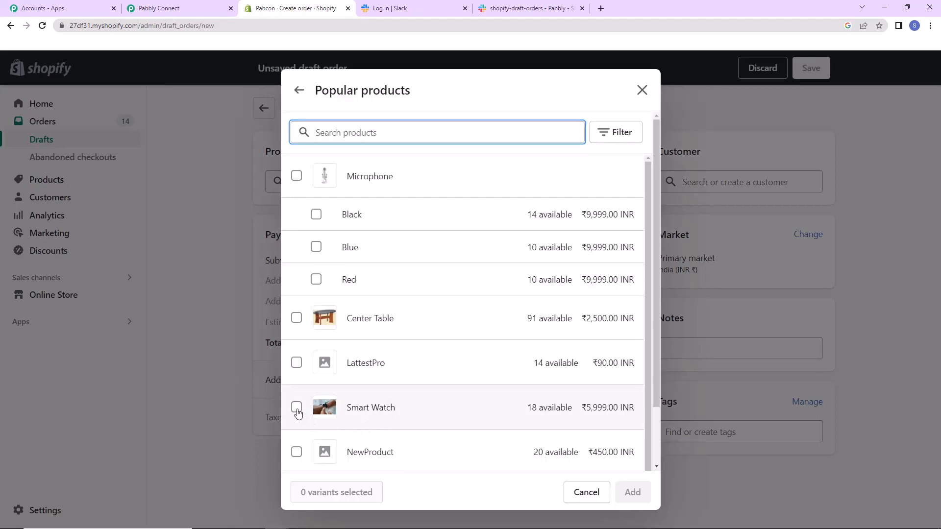
pyautogui.click(297, 408)
pyautogui.click(632, 492)
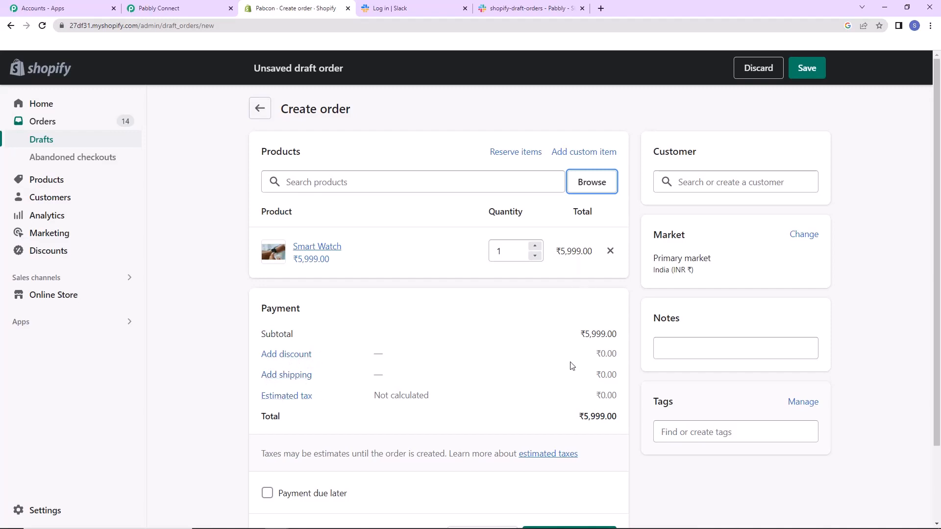
# Assign an existing demo customer to the draft order and save it.
pyautogui.scroll(-2, 570, 365)
pyautogui.scroll(2, 572, 363)
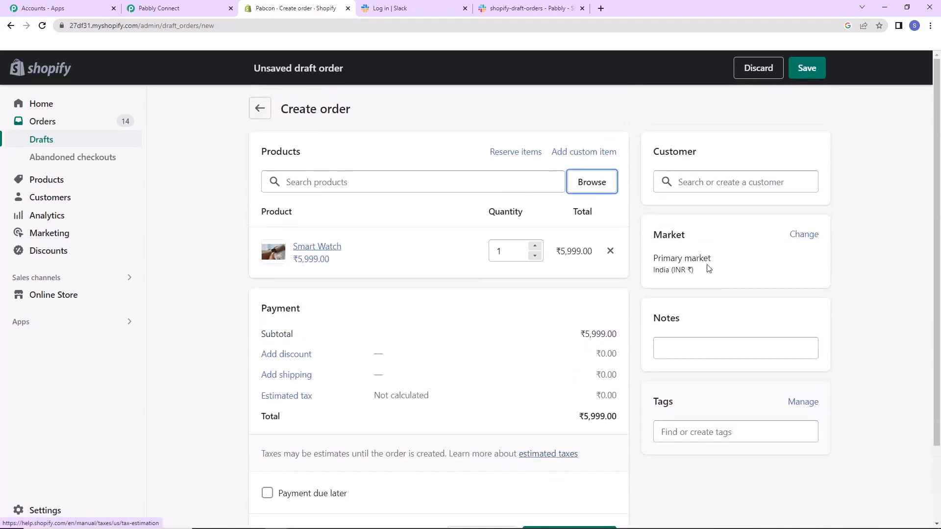
pyautogui.click(691, 182)
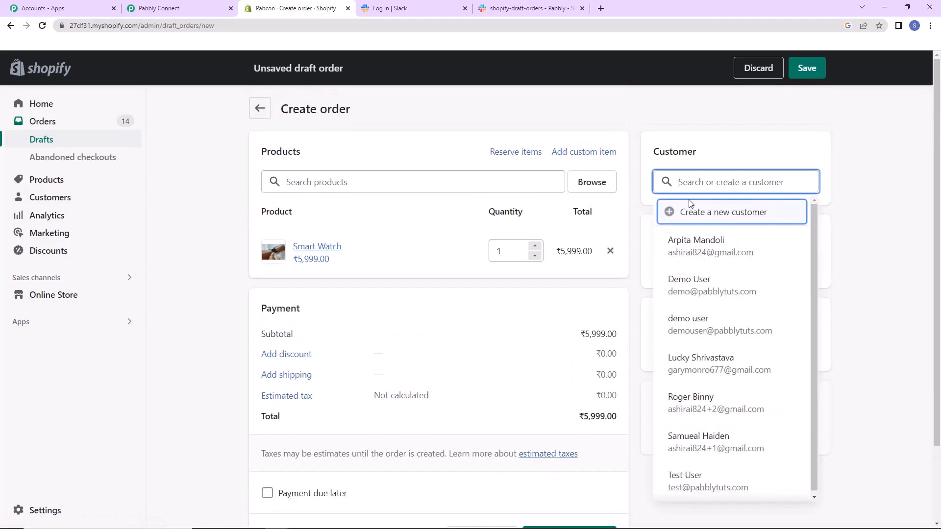
pyautogui.click(696, 291)
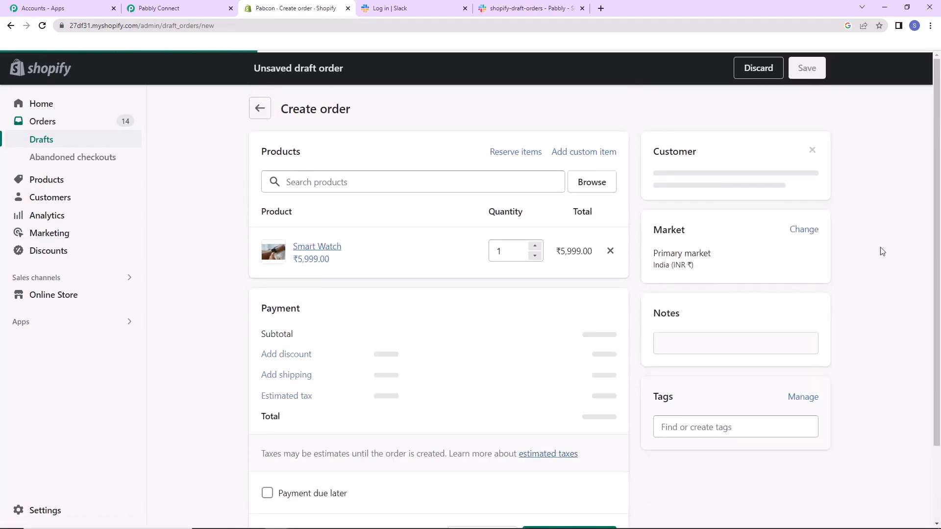
pyautogui.scroll(-3, 882, 251)
pyautogui.scroll(3, 882, 251)
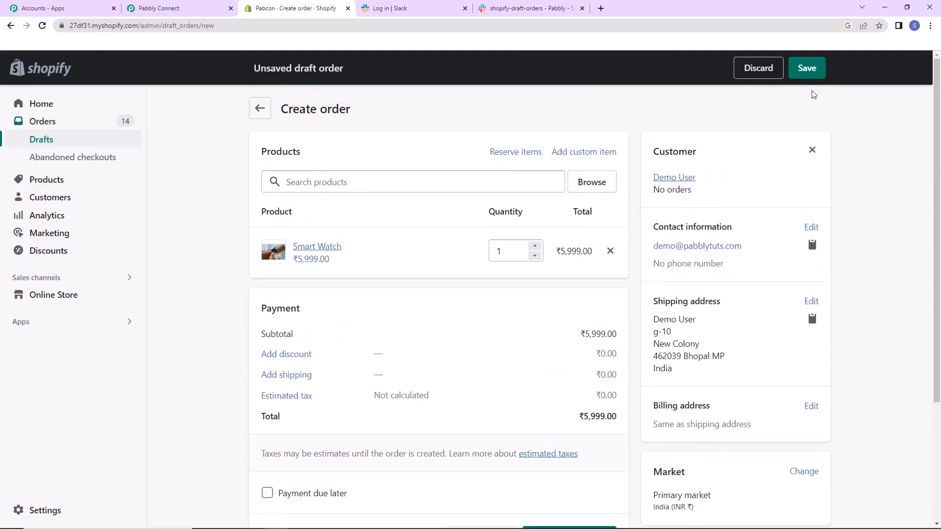
pyautogui.click(809, 73)
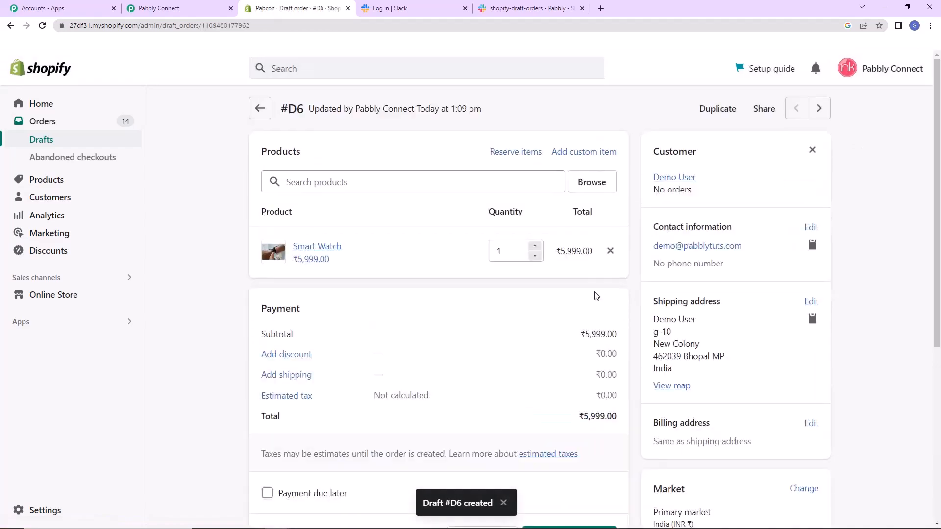
# Switch to Pabbly Connect and examine the captured draft order response, including the customer, line item, address and price fields.
pyautogui.click(196, 10)
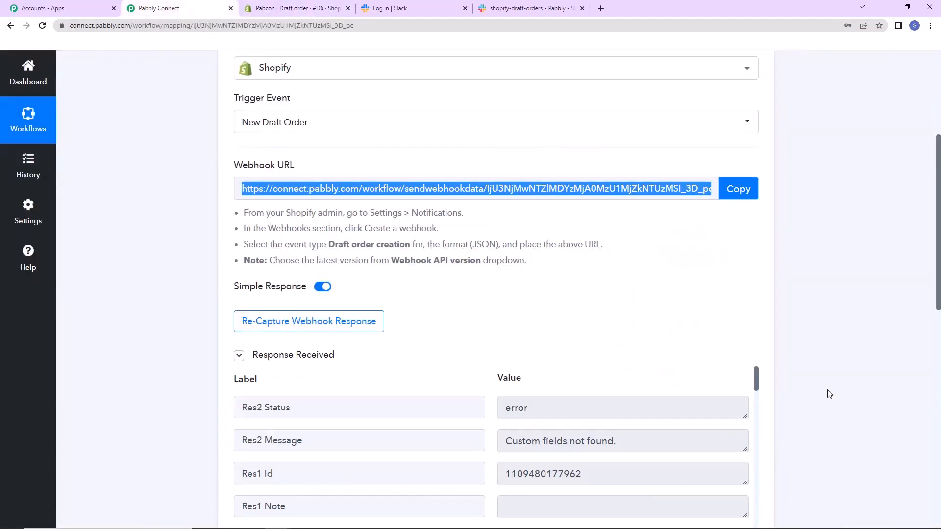
pyautogui.scroll(-8, 939, 194)
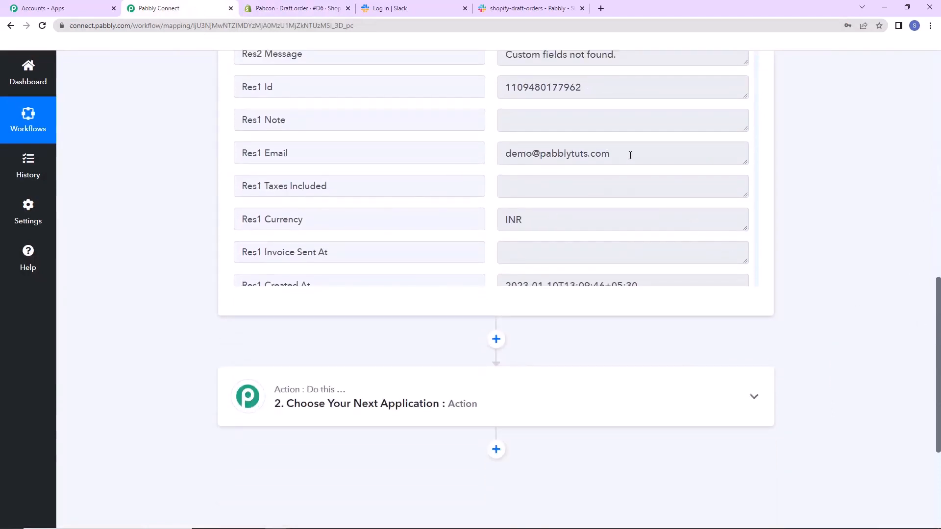
pyautogui.scroll(-3, 643, 181)
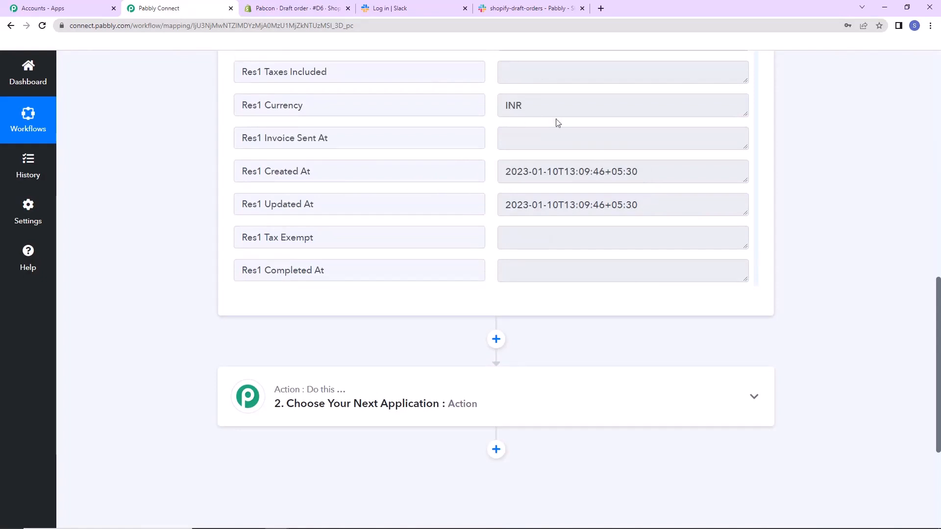
pyautogui.scroll(-9, 671, 207)
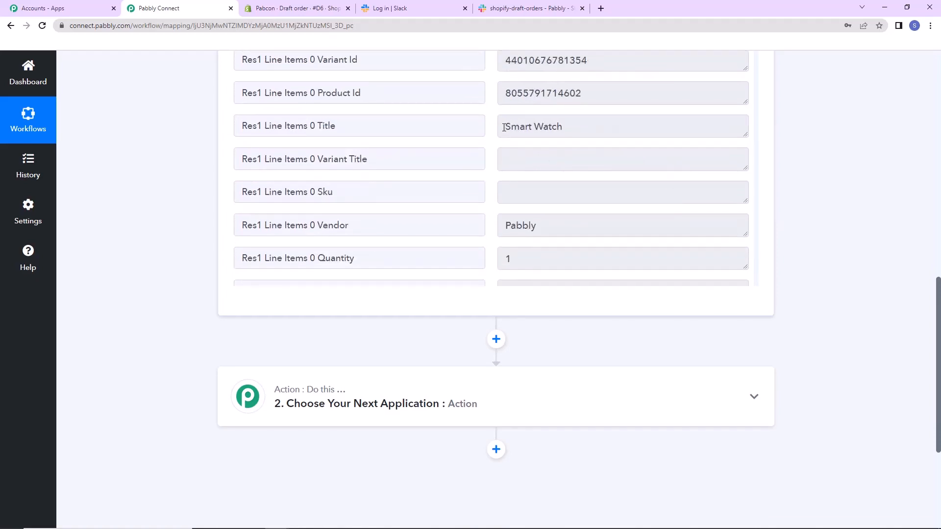
pyautogui.moveTo(504, 127); pyautogui.dragTo(583, 129)
pyautogui.scroll(-12, 603, 176)
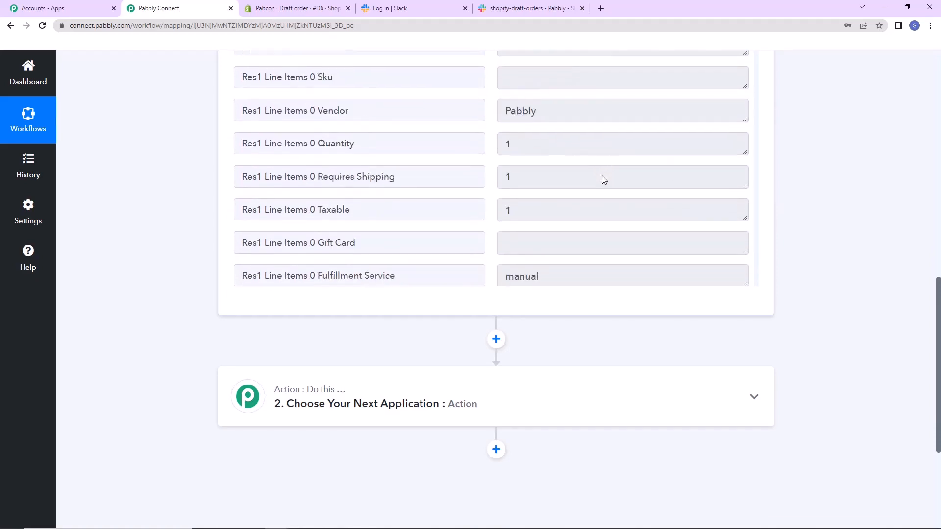
pyautogui.moveTo(504, 98); pyautogui.dragTo(568, 98)
pyautogui.scroll(-2, 602, 201)
pyautogui.scroll(-8, 609, 210)
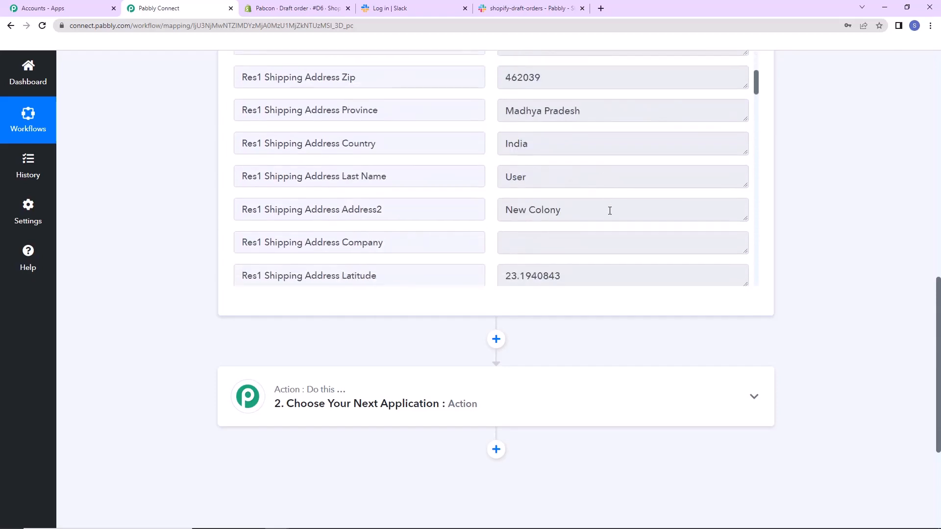
pyautogui.moveTo(522, 114); pyautogui.dragTo(593, 133)
pyautogui.scroll(-10, 609, 194)
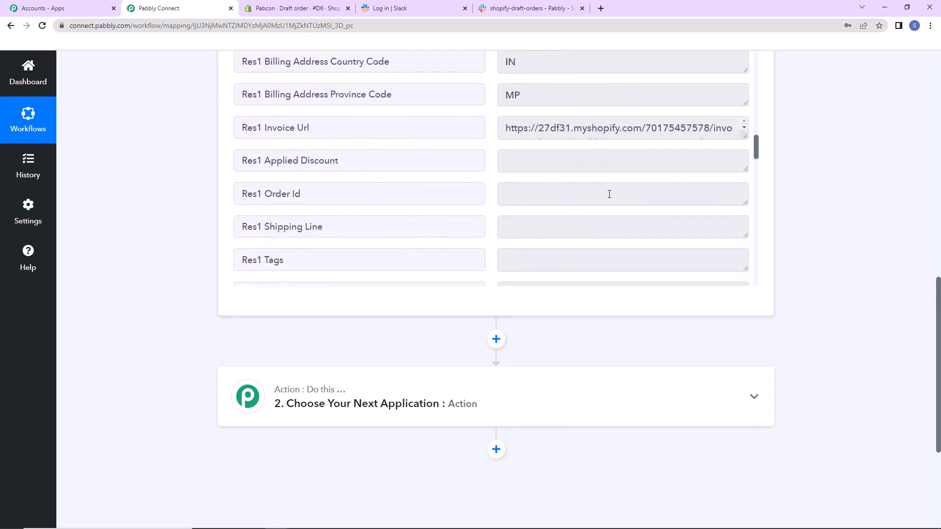
pyautogui.scroll(-3, 609, 194)
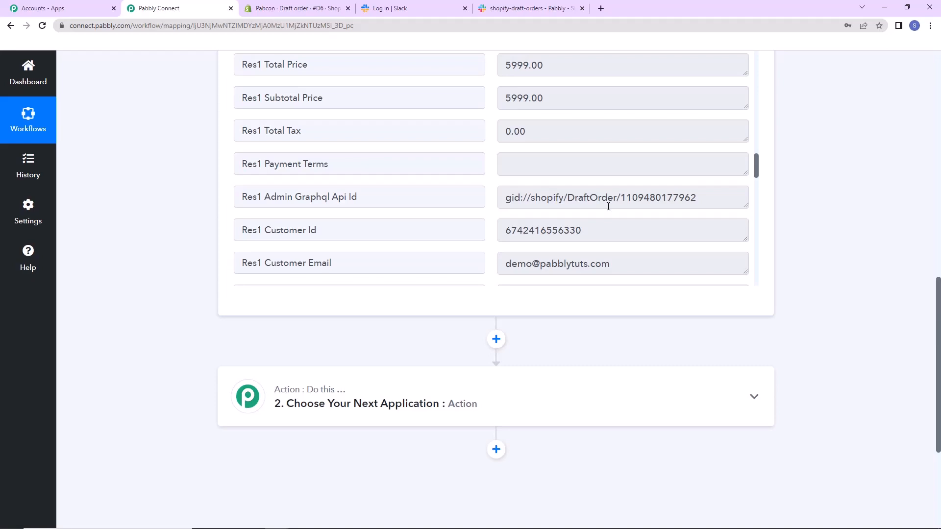
# Set the workflow's action app to Slack with the action event Send Channel Message.
pyautogui.click(554, 385)
pyautogui.scroll(-5, 857, 317)
pyautogui.click(447, 241)
pyautogui.write('slack')
pyautogui.click(267, 297)
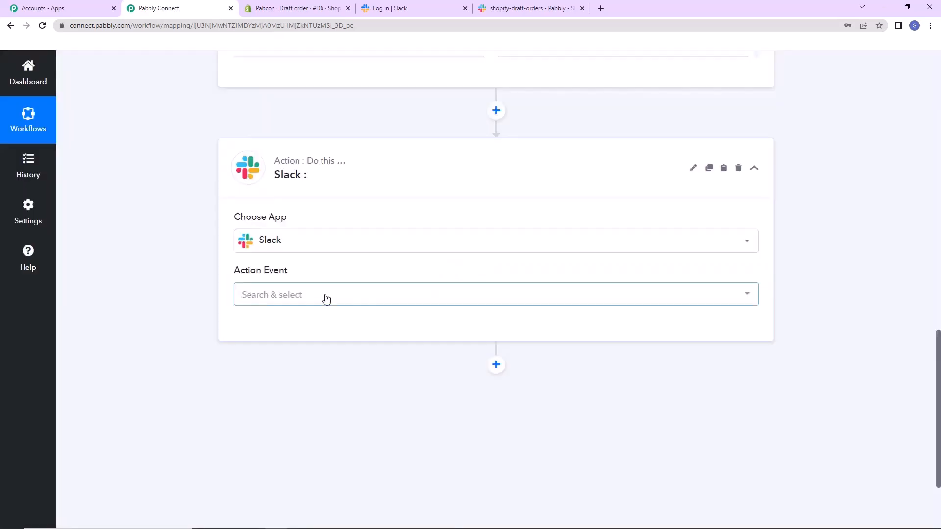
pyautogui.click(325, 296)
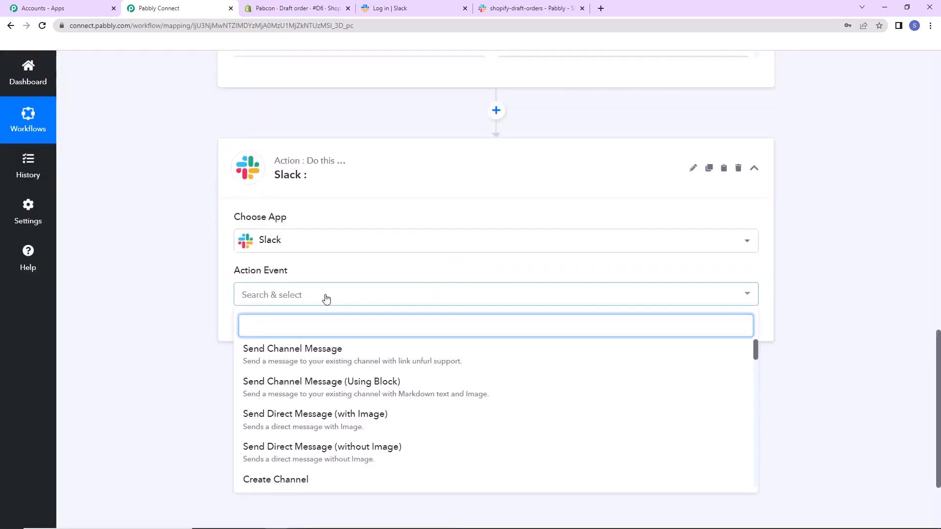
pyautogui.click(323, 348)
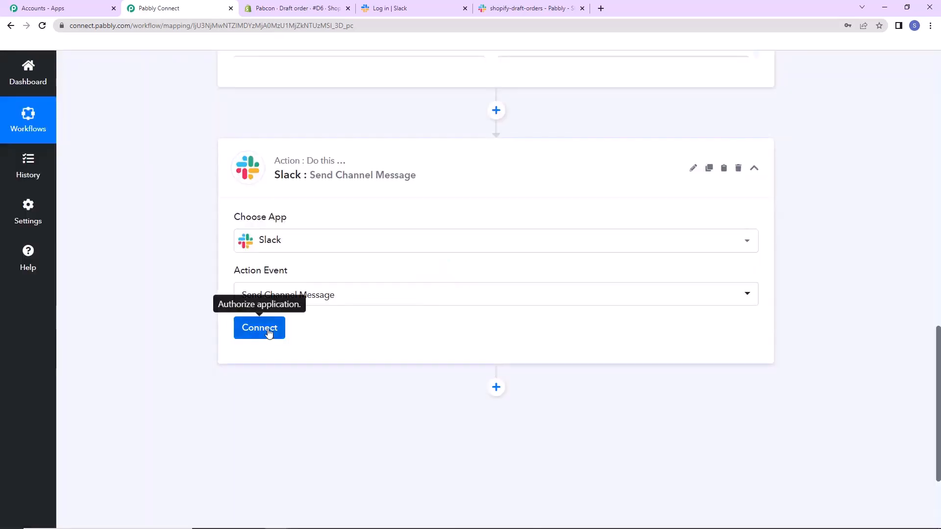
# Add a new Slack connection with token type user and allow Pabbly Connect access to the Pabbly workspace.
pyautogui.click(268, 333)
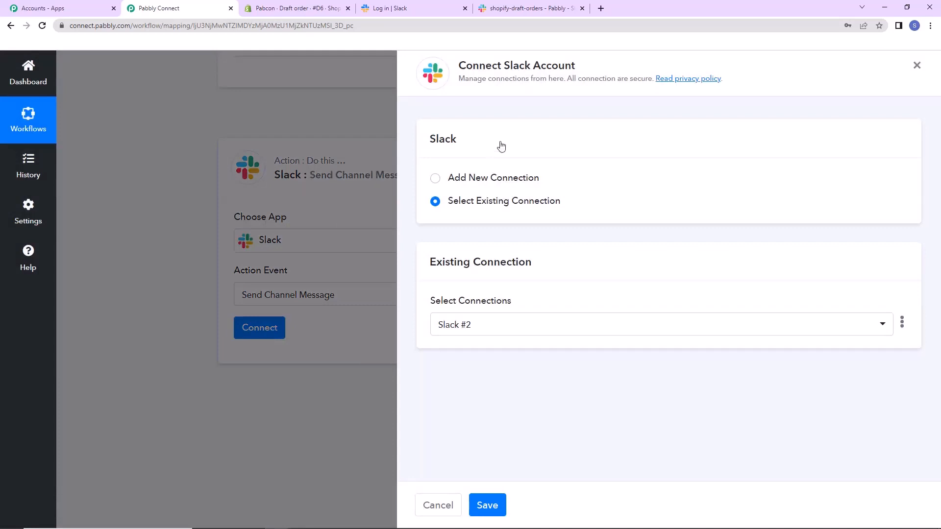
pyautogui.moveTo(500, 64); pyautogui.dragTo(621, 61)
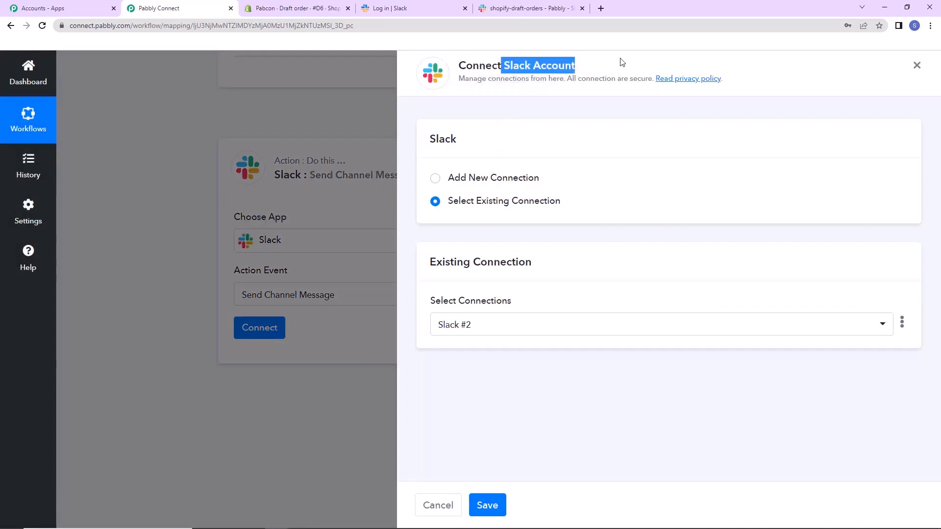
pyautogui.click(435, 179)
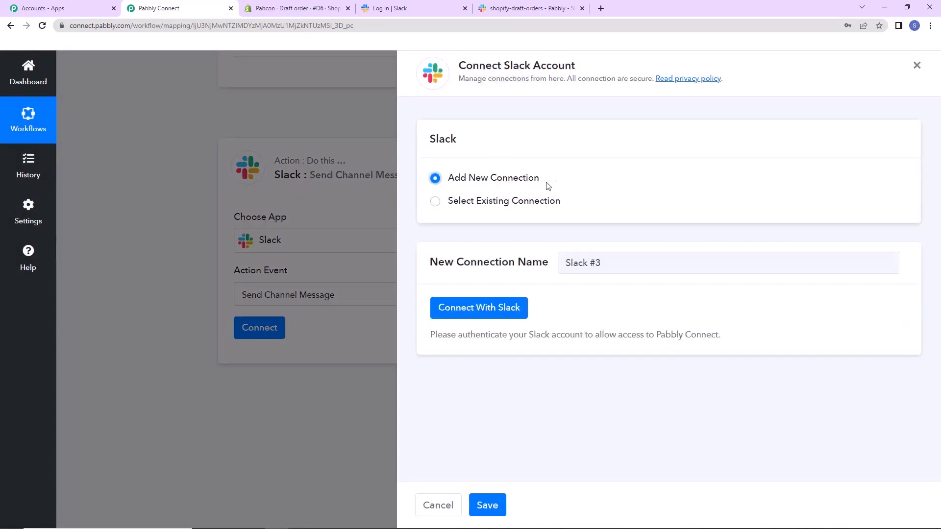
pyautogui.click(498, 310)
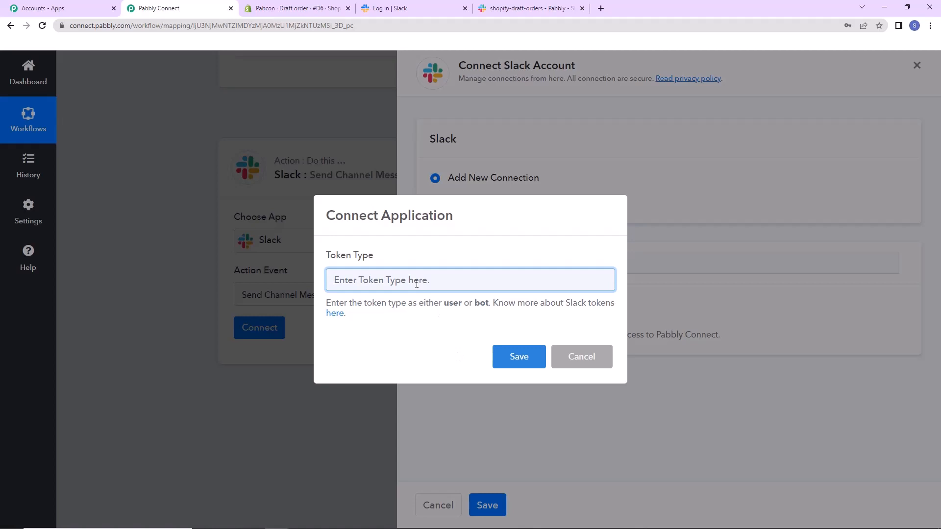
pyautogui.write('user')
pyautogui.click(514, 356)
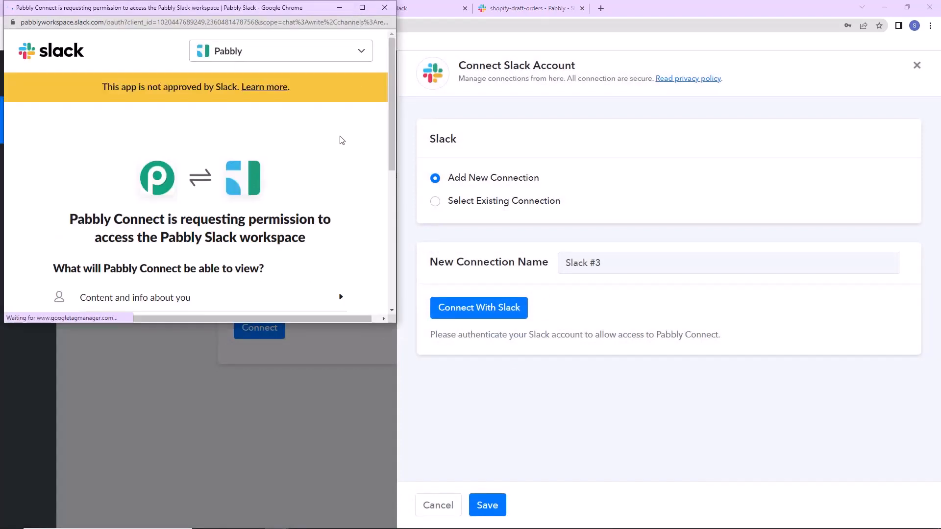
pyautogui.scroll(-6, 342, 140)
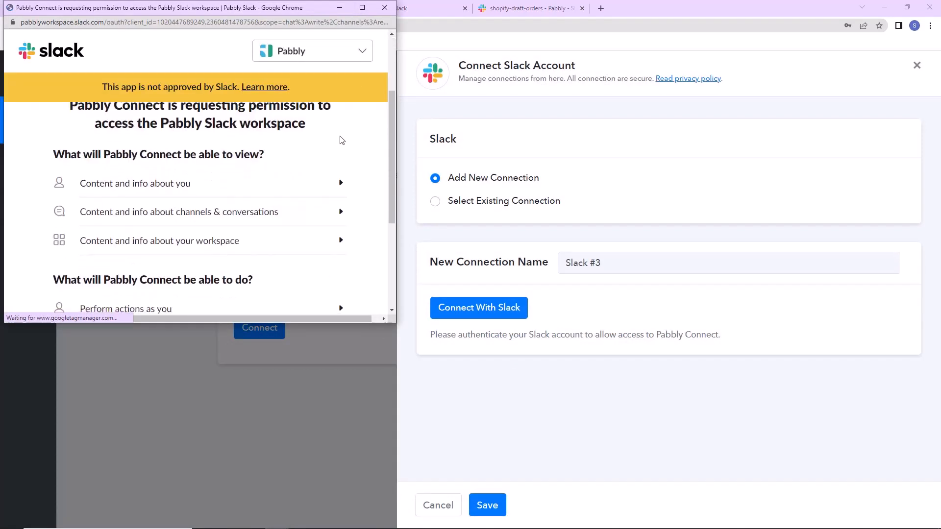
pyautogui.click(252, 234)
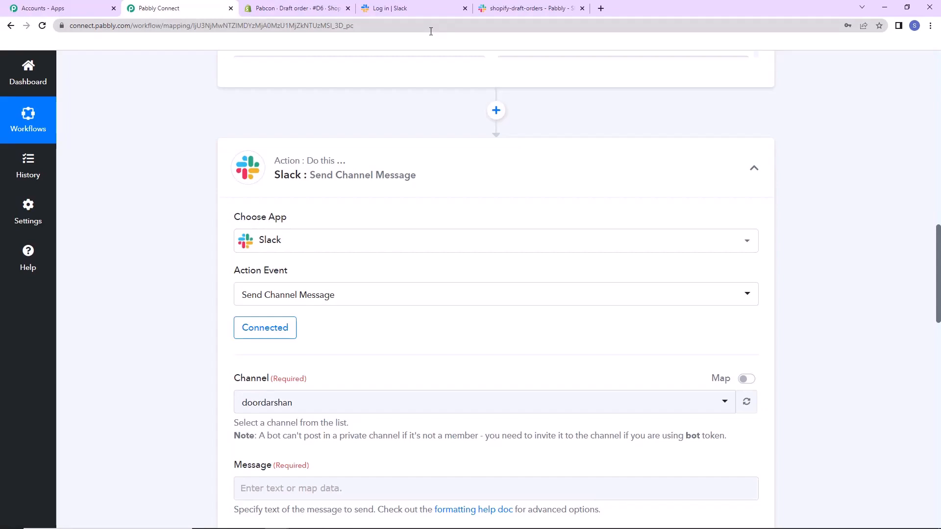
# Check the target channel in the Slack workspace and set the Pabbly Connect action's channel to shopify-draft-orders.
pyautogui.scroll(-7, 178, 287)
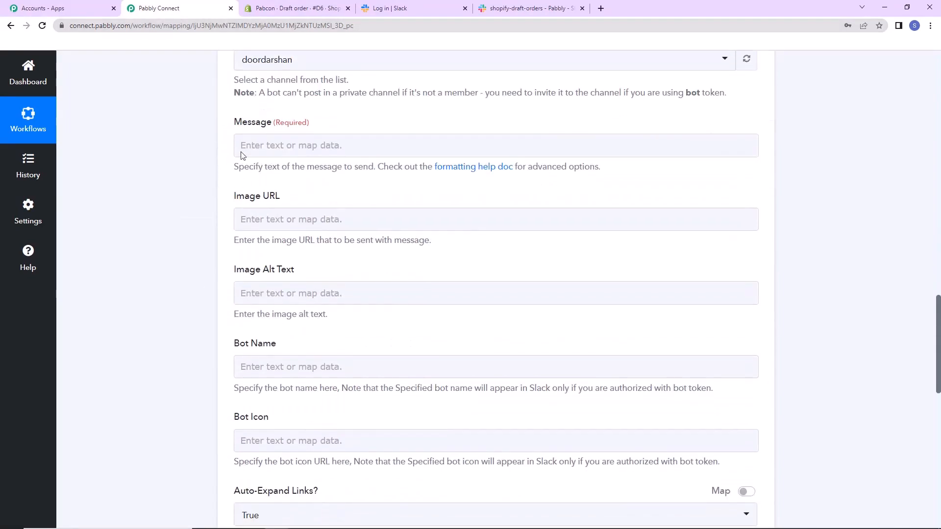
pyautogui.scroll(2, 288, 147)
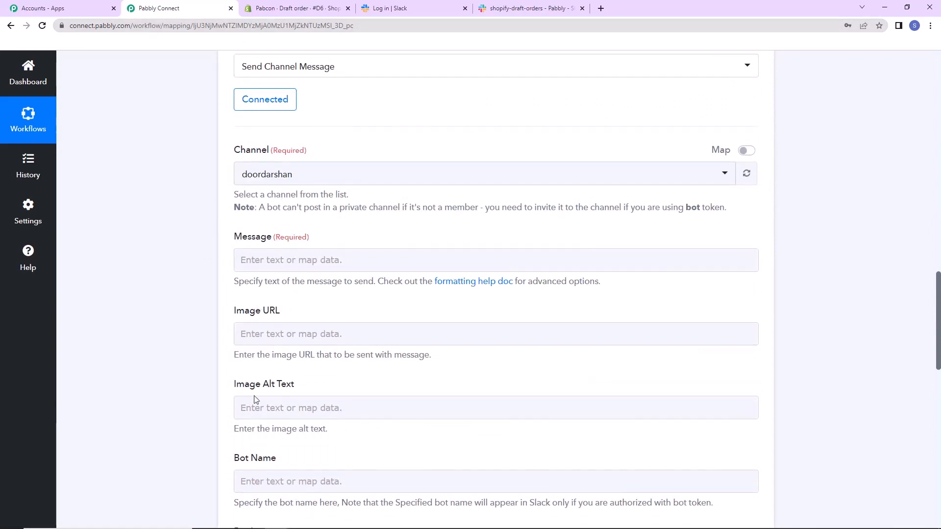
pyautogui.click(421, 9)
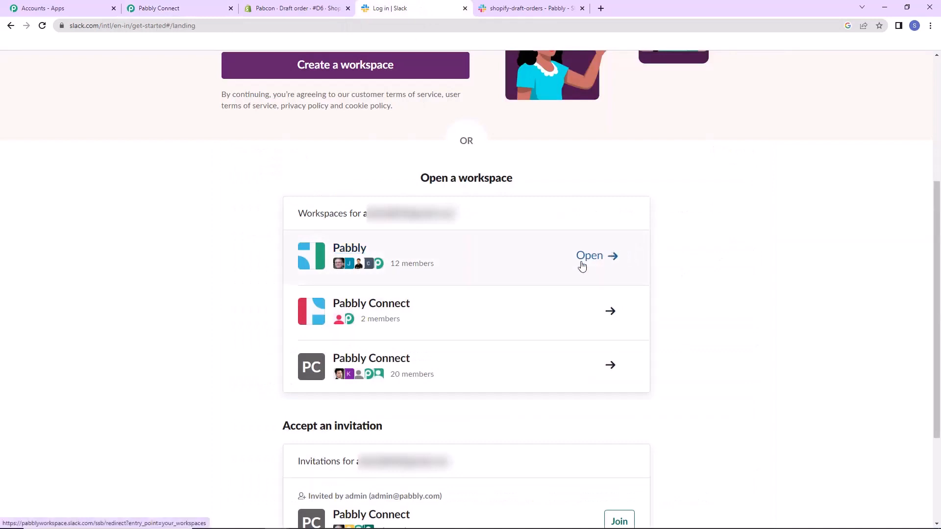
pyautogui.click(532, 9)
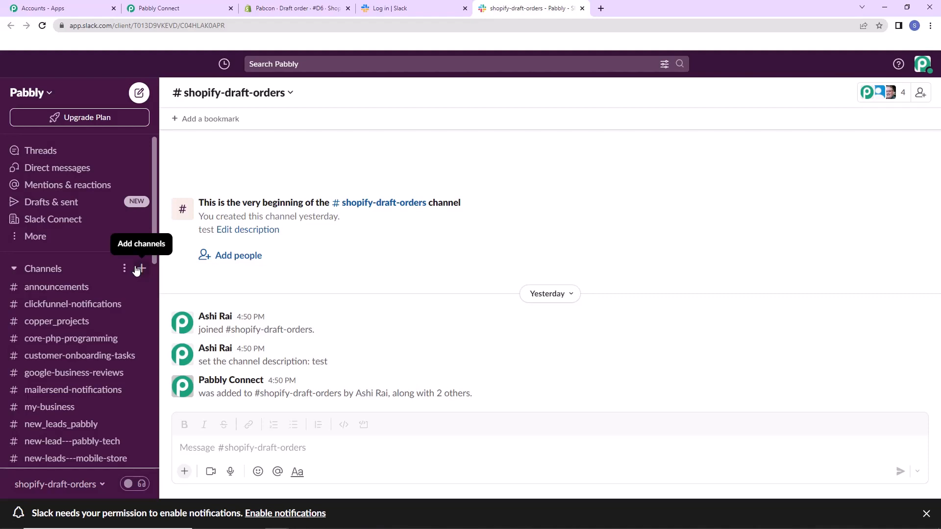
pyautogui.click(177, 8)
pyautogui.click(343, 179)
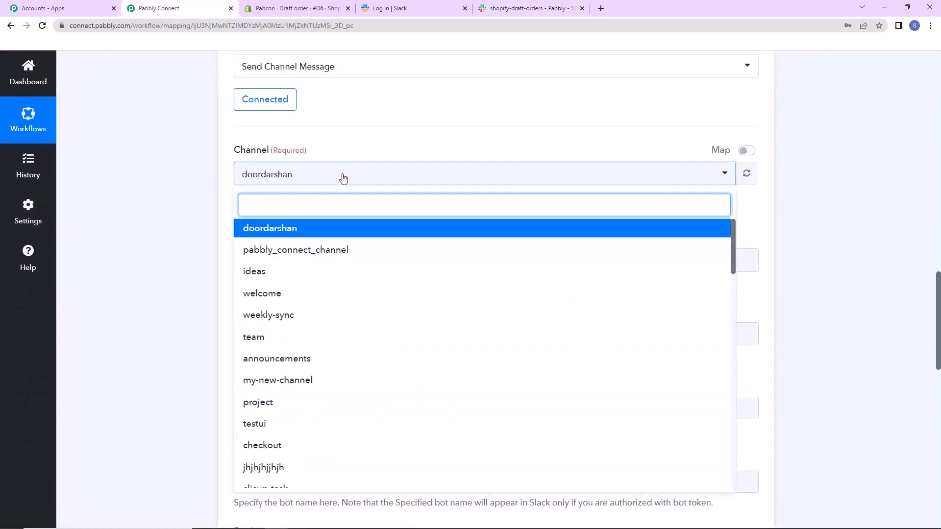
pyautogui.write('so')
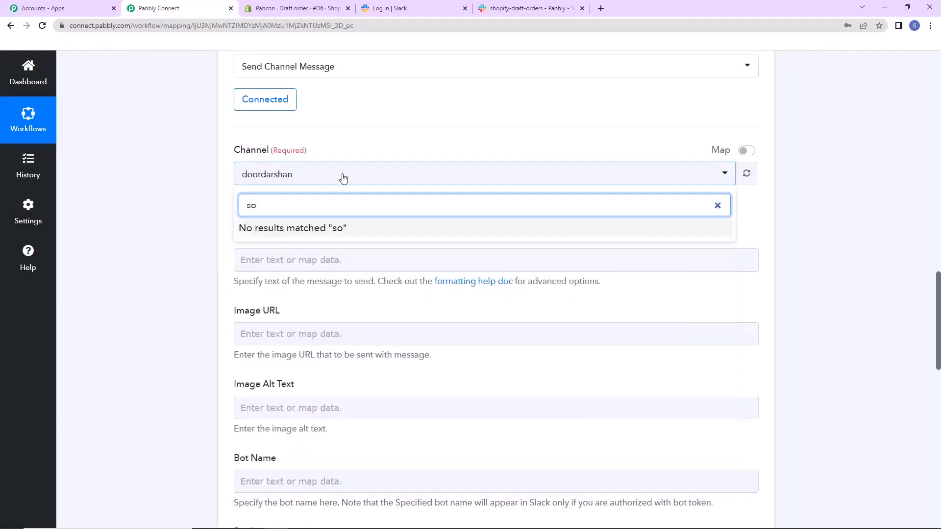
pyautogui.press('BackSpace')
pyautogui.write('hop')
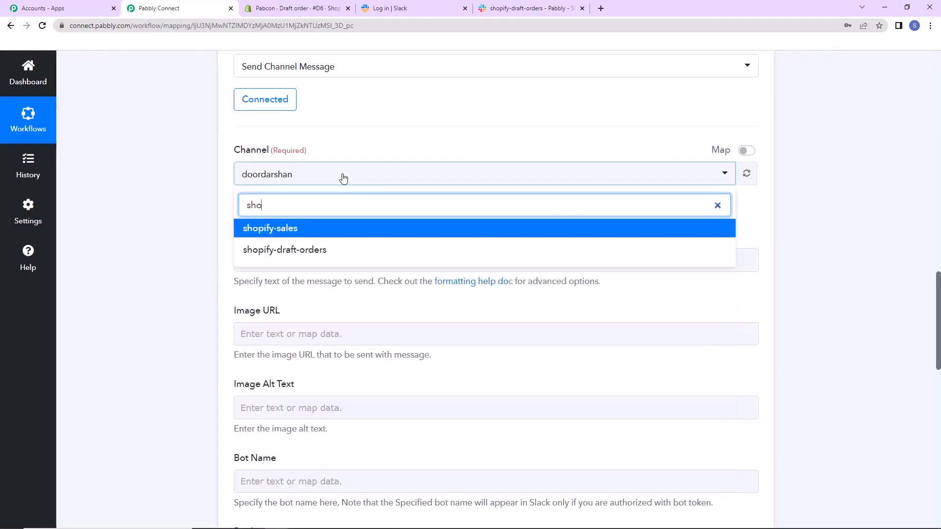
pyautogui.click(333, 250)
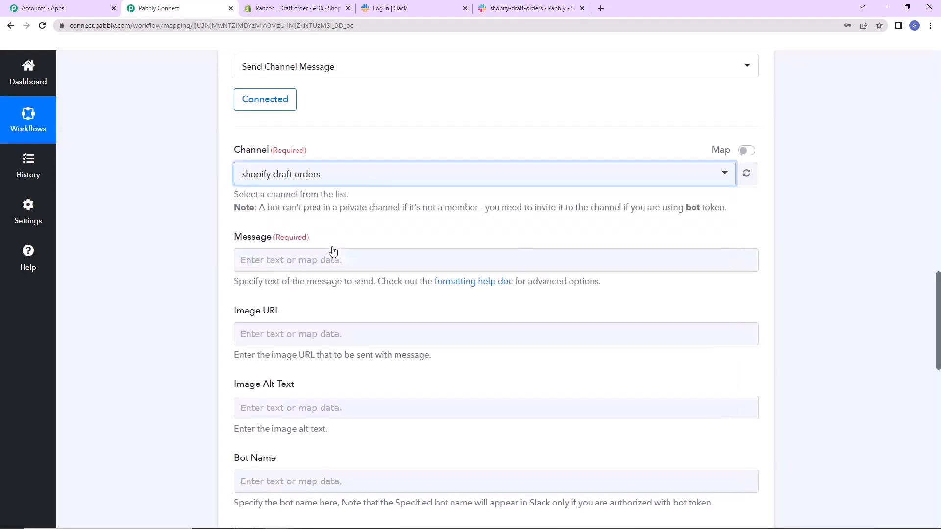
# Begin the Slack message with "Team," followed by the line "we have received a new draft order through Shopify.".
pyautogui.click(323, 261)
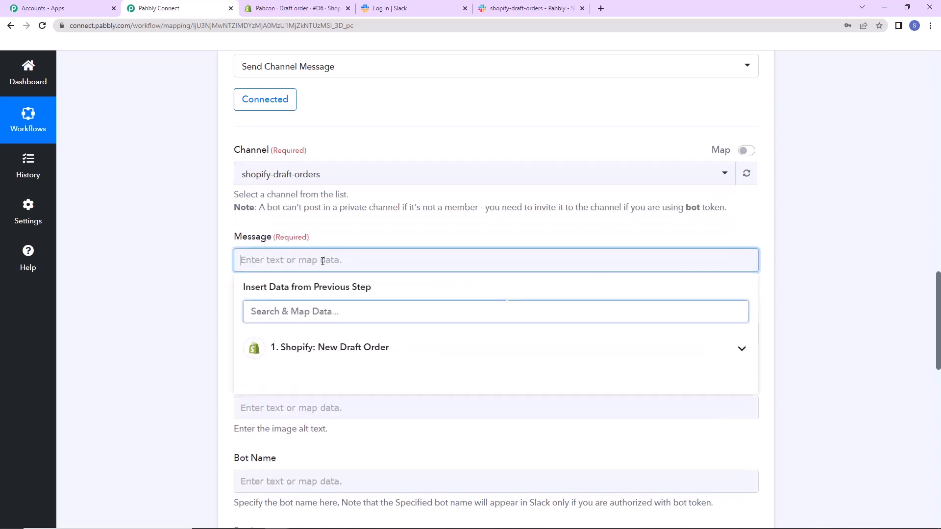
pyautogui.write('Team,')
pyautogui.press('Return')
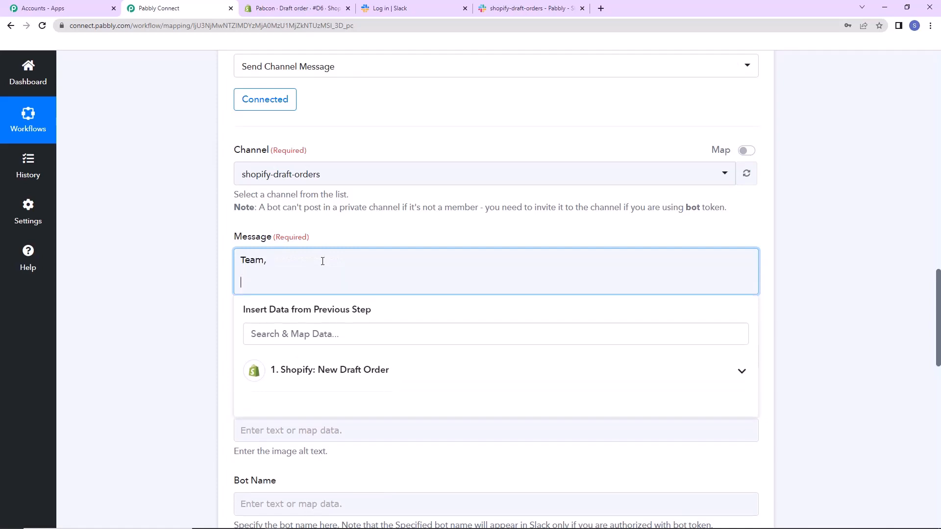
pyautogui.write('we have received a new draft order thro')
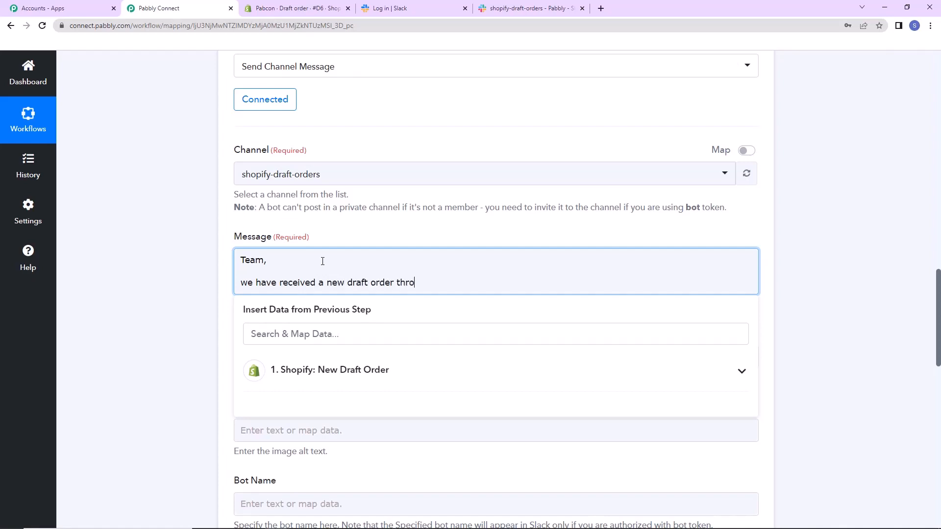
pyautogui.write('ugh Shopify.')
pyautogui.press('Return')
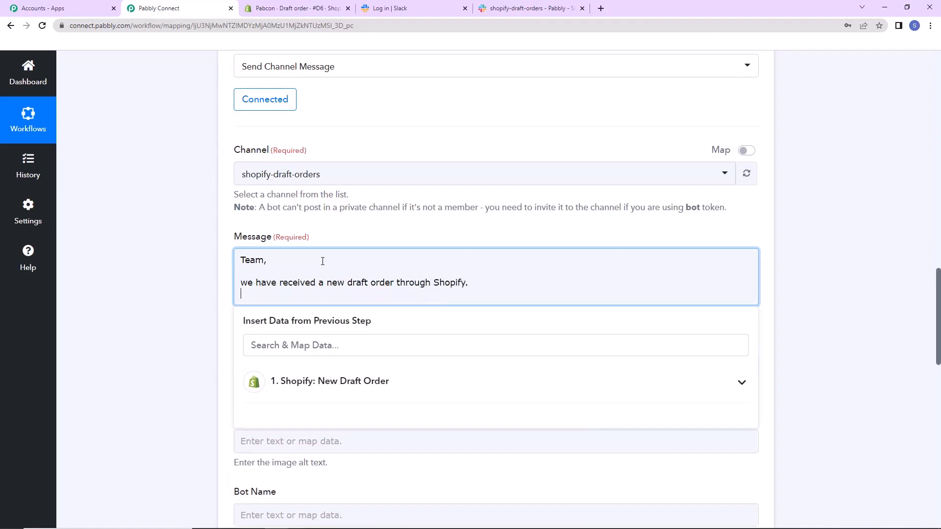
# Add a "Details:" section to the message with a "Name of User:" line mapped to the Shopify Res1 Shipping Address Name field.
pyautogui.press('Return')
pyautogui.write('Details')
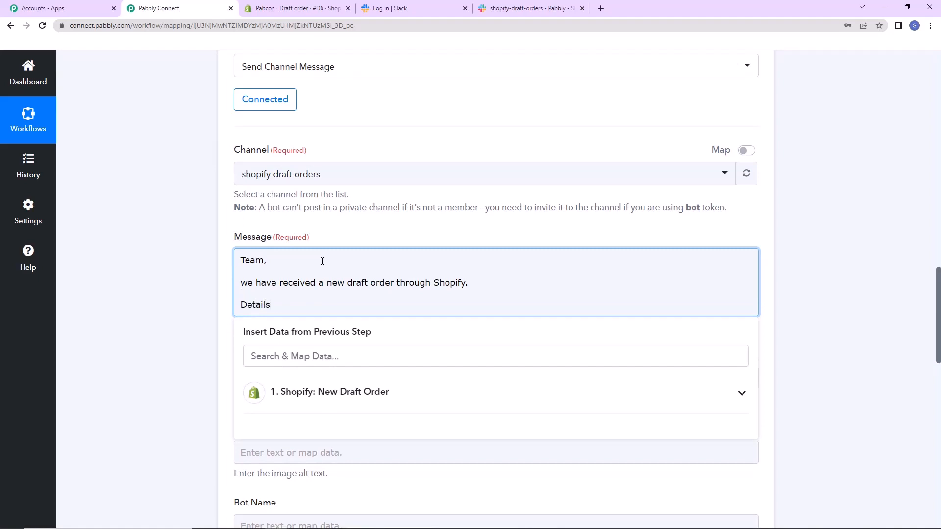
pyautogui.write(':')
pyautogui.press('Return')
pyautogui.write('Name of ')
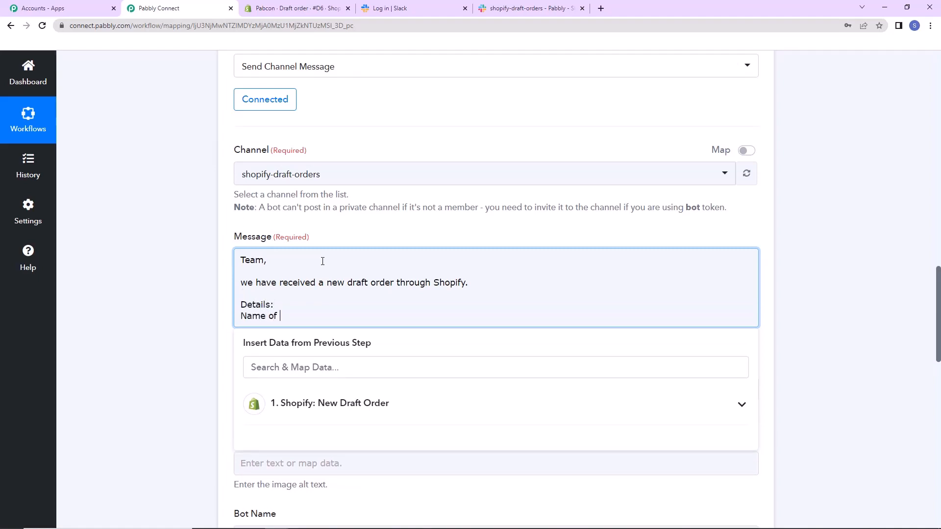
pyautogui.write('User:')
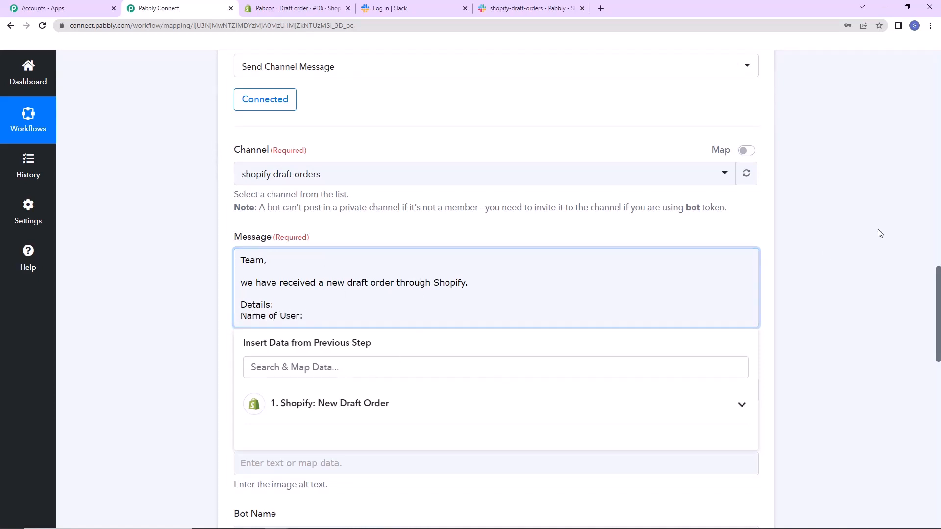
pyautogui.scroll(-3, 878, 231)
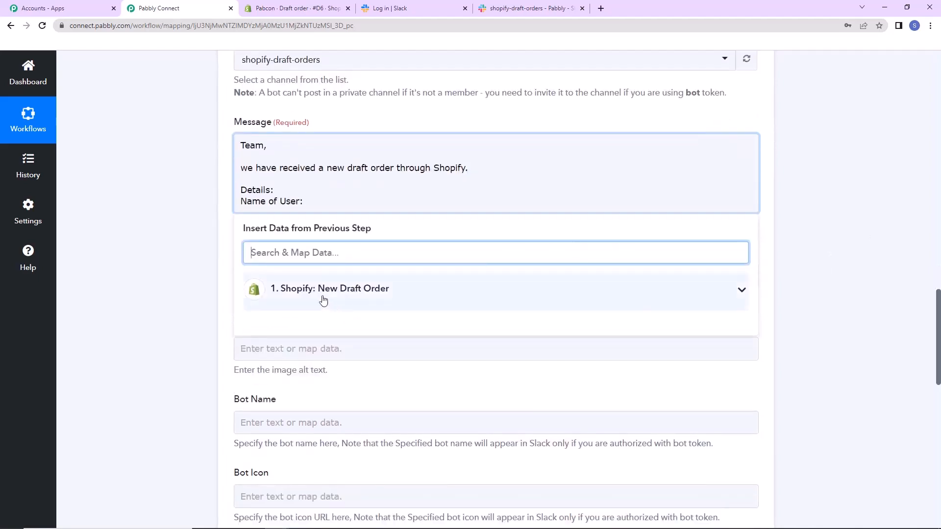
pyautogui.click(365, 292)
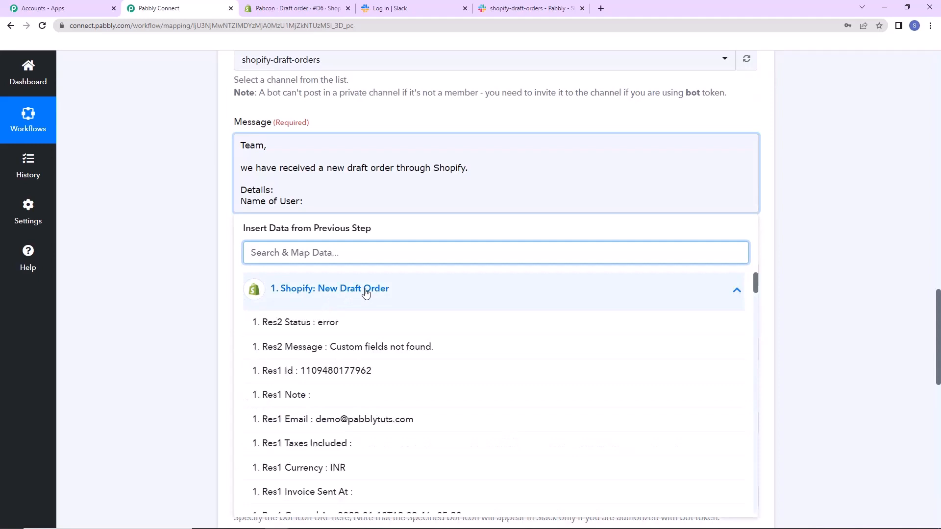
pyautogui.write('name')
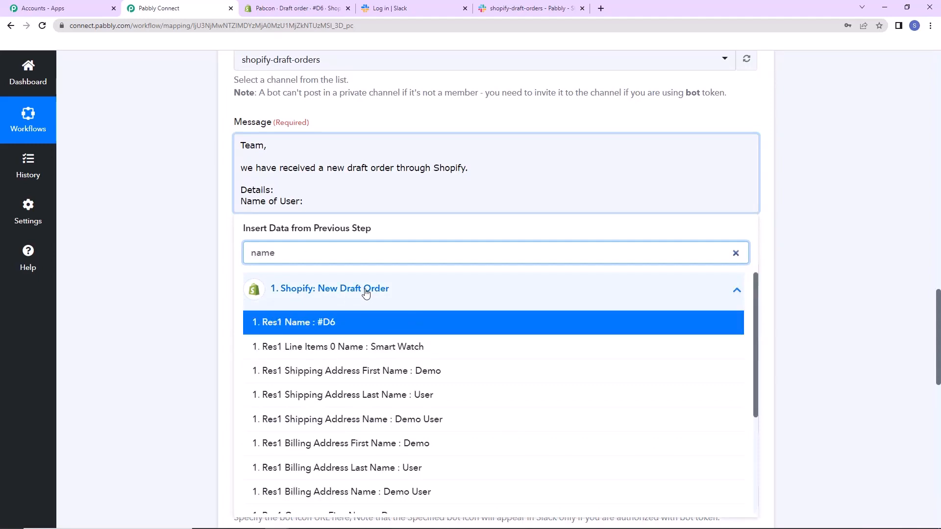
pyautogui.click(437, 420)
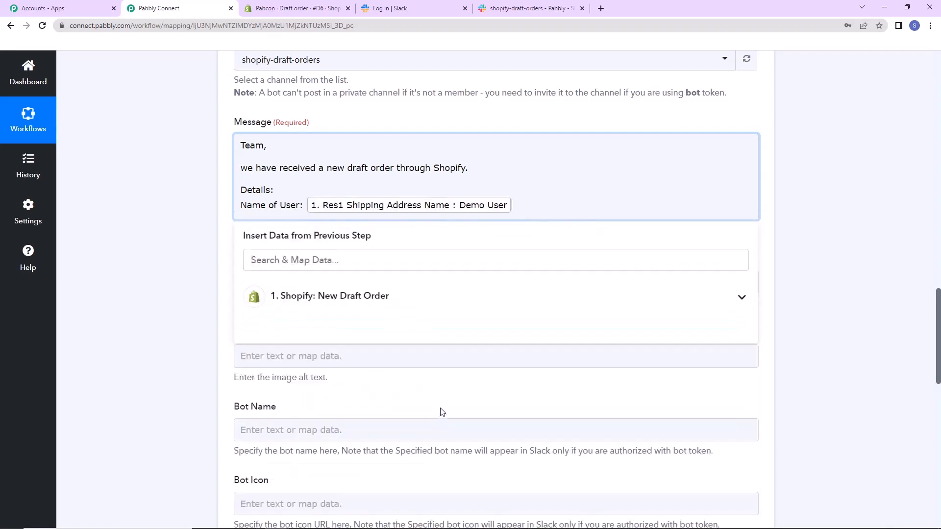
# Add an "Email address:" line to the message and map it to the Shopify Res1 Email field.
pyautogui.press('Return')
pyautogui.write('Email address:')
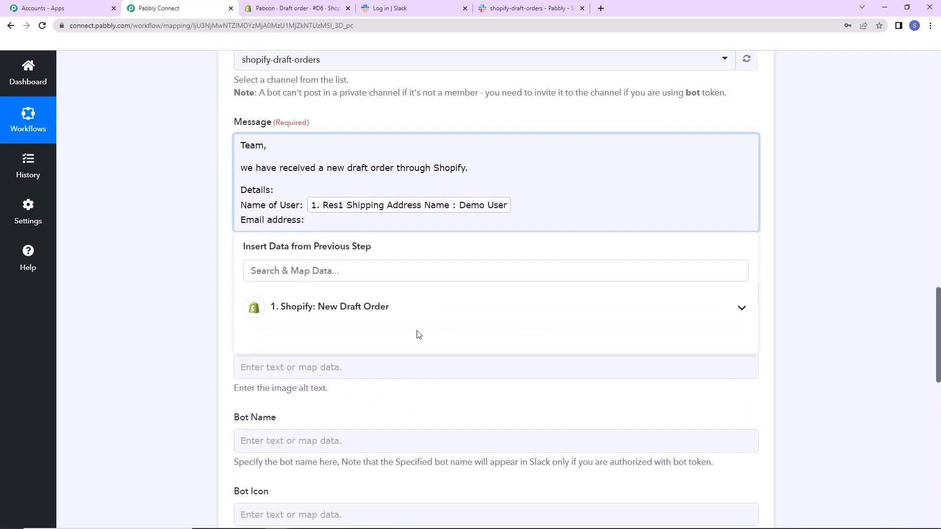
pyautogui.click(385, 309)
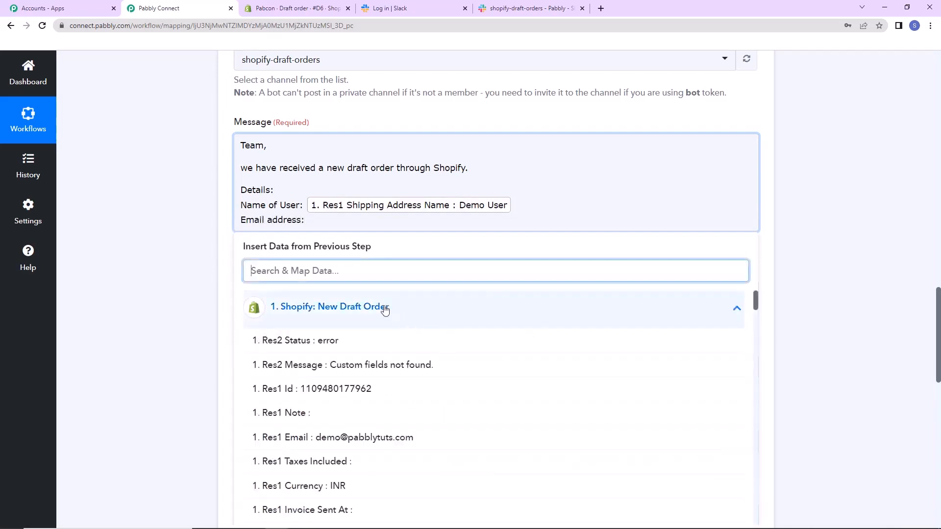
pyautogui.click(418, 438)
pyautogui.press('Return')
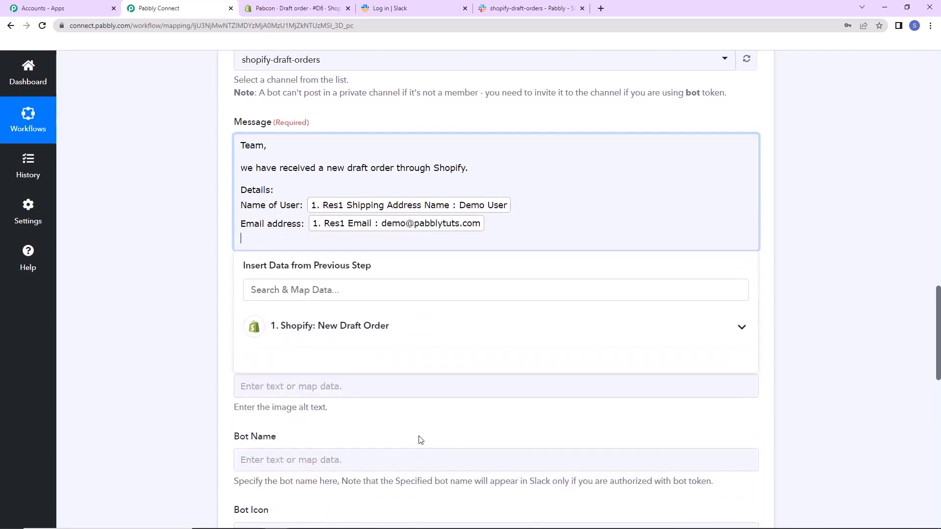
# Add a "Product details:" section to the message with a "Name:" line mapped to the Res1 Line Items 0 Name field.
pyautogui.press('Return')
pyautogui.write('Product details:')
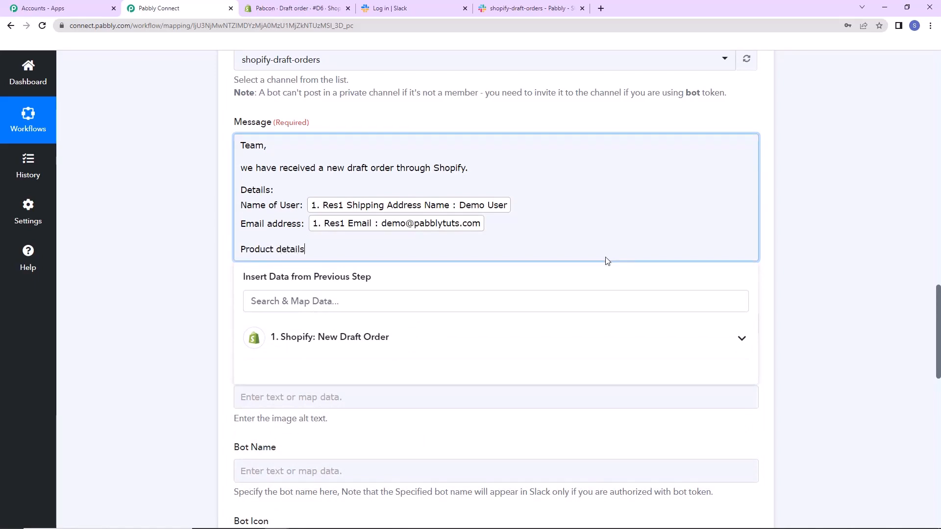
pyautogui.press('Return')
pyautogui.write('Name:')
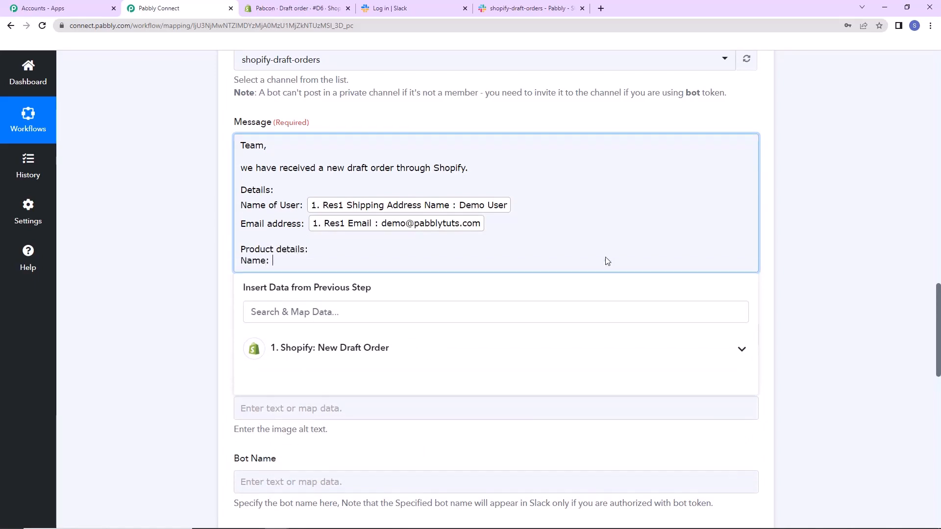
pyautogui.click(356, 357)
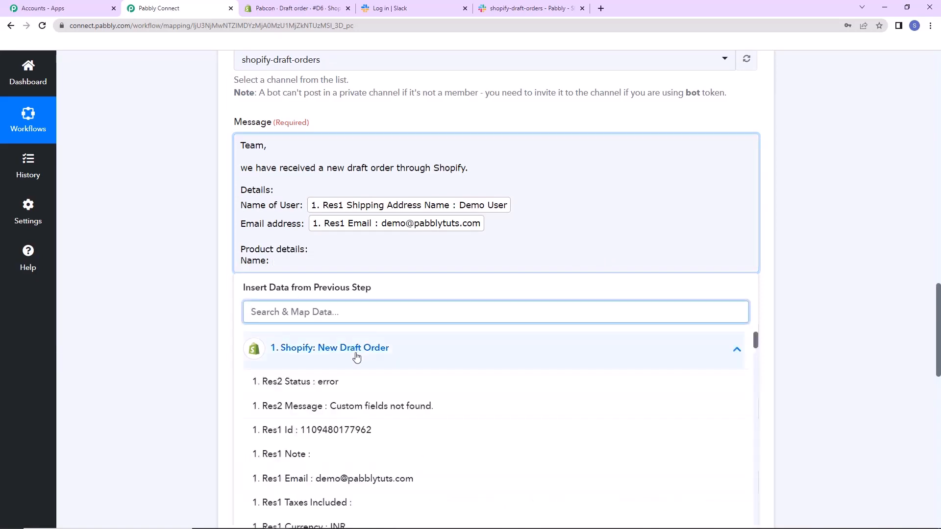
pyautogui.write('name')
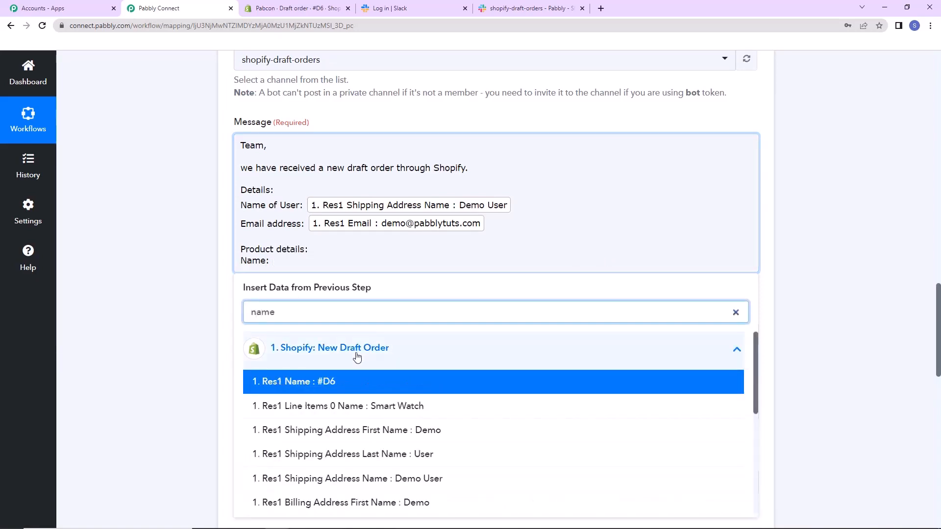
pyautogui.click(368, 407)
# Add a "Price:" line below the product name and map it to the Res1 Line Items 0 Price field.
pyautogui.press('Return')
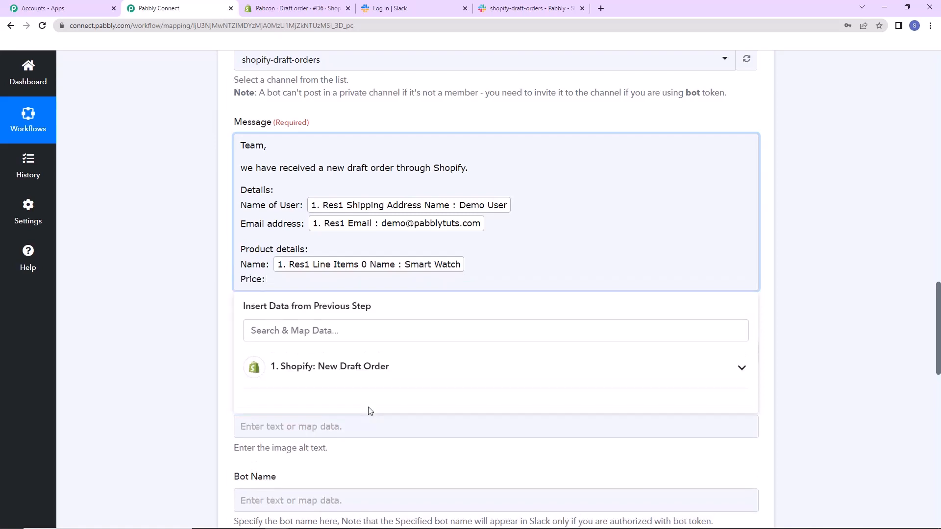
pyautogui.click(374, 376)
pyautogui.scroll(-4, 415, 448)
pyautogui.scroll(-7, 416, 455)
pyautogui.scroll(3, 417, 455)
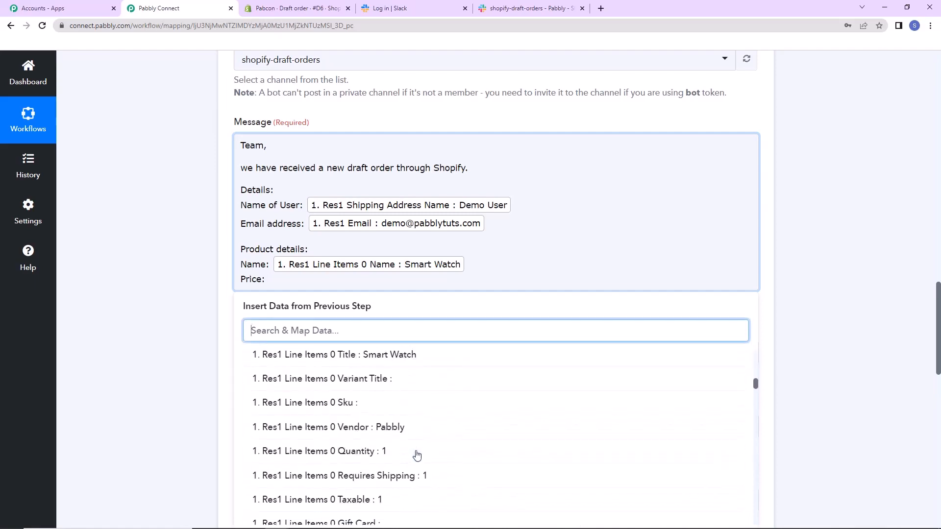
pyautogui.scroll(-3, 417, 455)
pyautogui.click(419, 440)
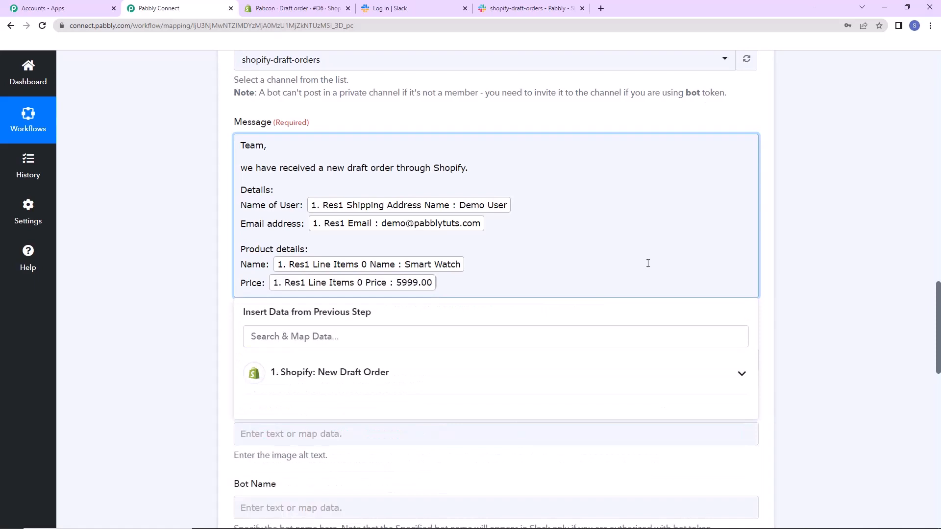
# Close the message with "Regards" after a blank line and capitalize the opening sentence's first word to "We".
pyautogui.press('Return')
pyautogui.press('Return')
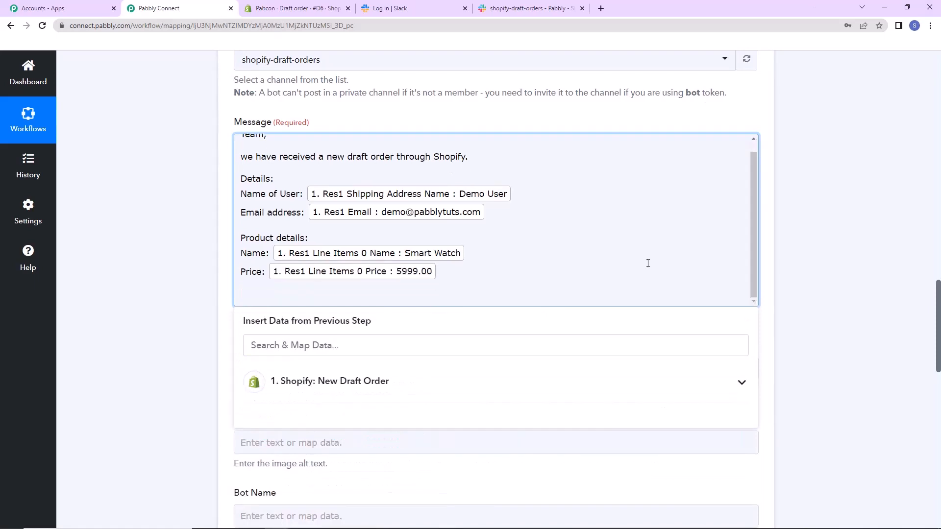
pyautogui.write('regards')
pyautogui.click(244, 298)
pyautogui.press('BackSpace')
pyautogui.write('R')
pyautogui.click(248, 156)
pyautogui.press('BackSpace')
pyautogui.write('W')
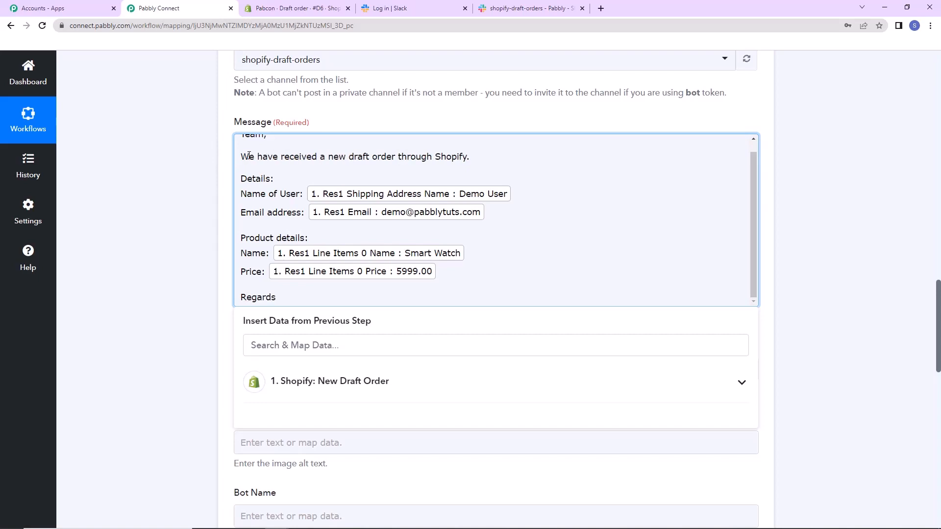
pyautogui.click(201, 225)
# Leave the optional Slack message fields at their defaults, then save the action and send a test request.
pyautogui.scroll(-2, 335, 242)
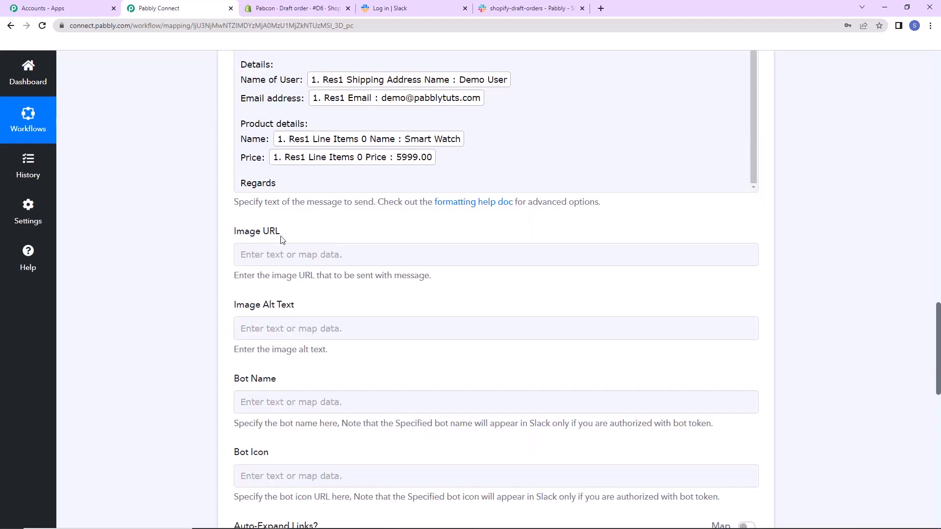
pyautogui.scroll(-2, 316, 317)
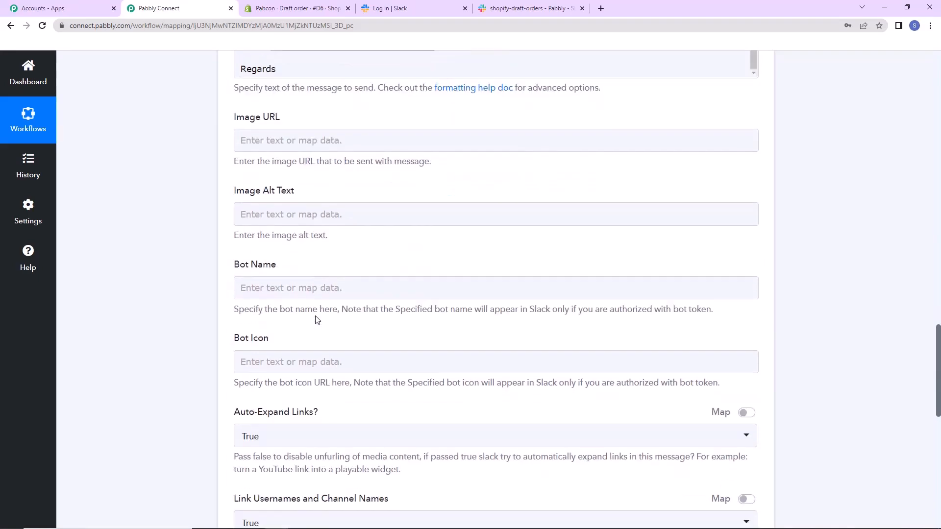
pyautogui.scroll(-2, 317, 320)
pyautogui.scroll(-2, 316, 320)
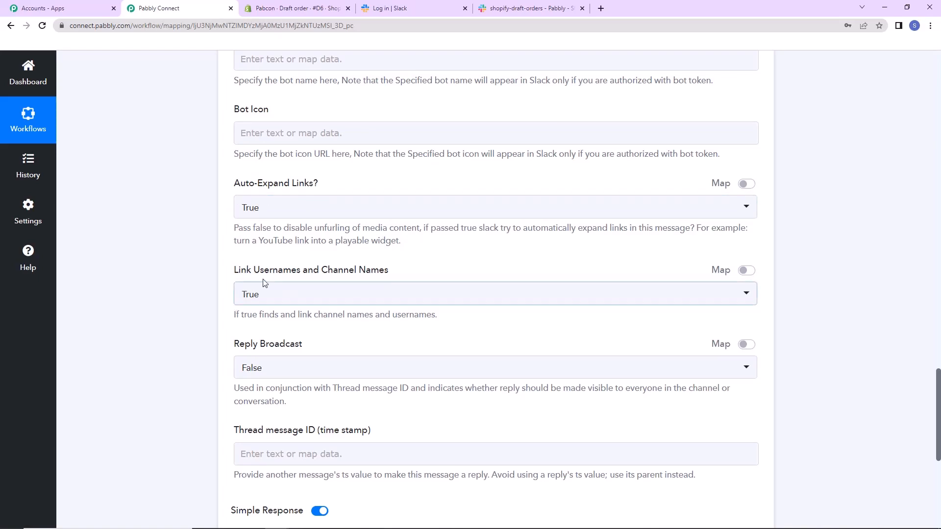
pyautogui.scroll(-2, 265, 304)
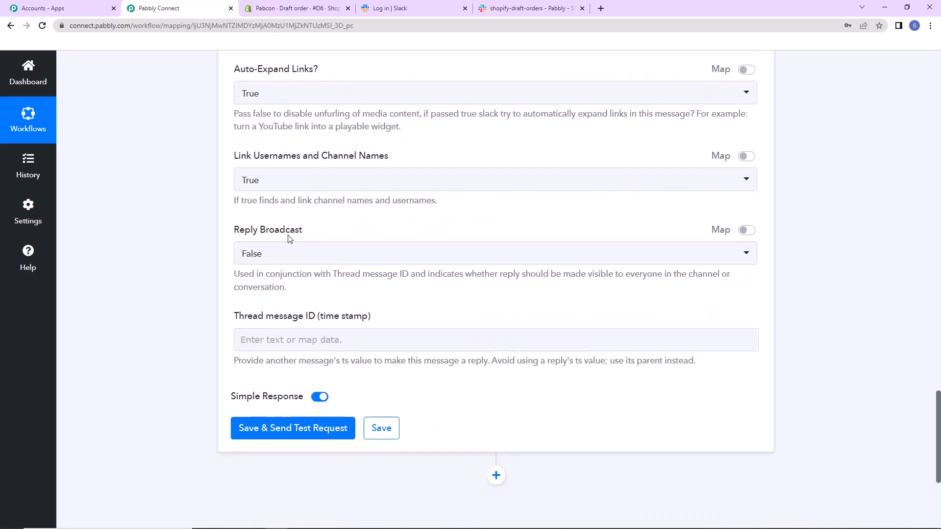
pyautogui.scroll(-2, 315, 273)
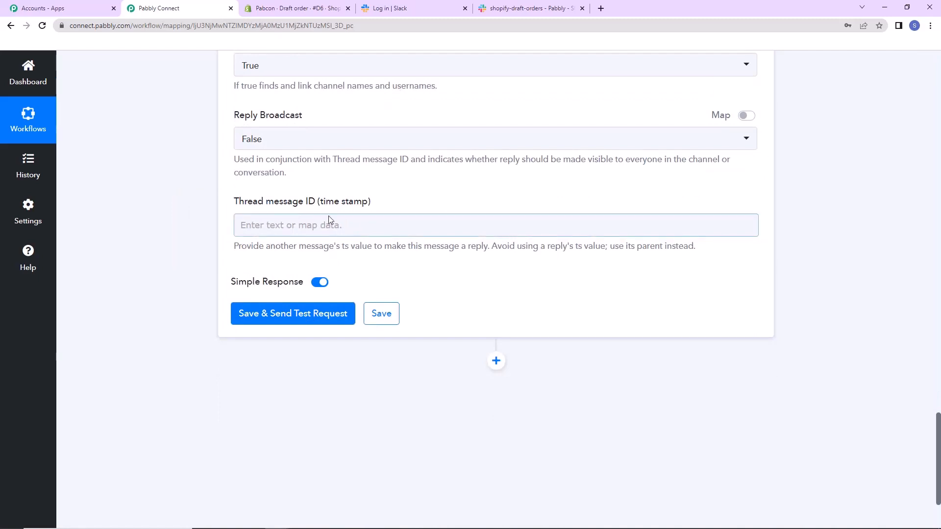
pyautogui.click(296, 314)
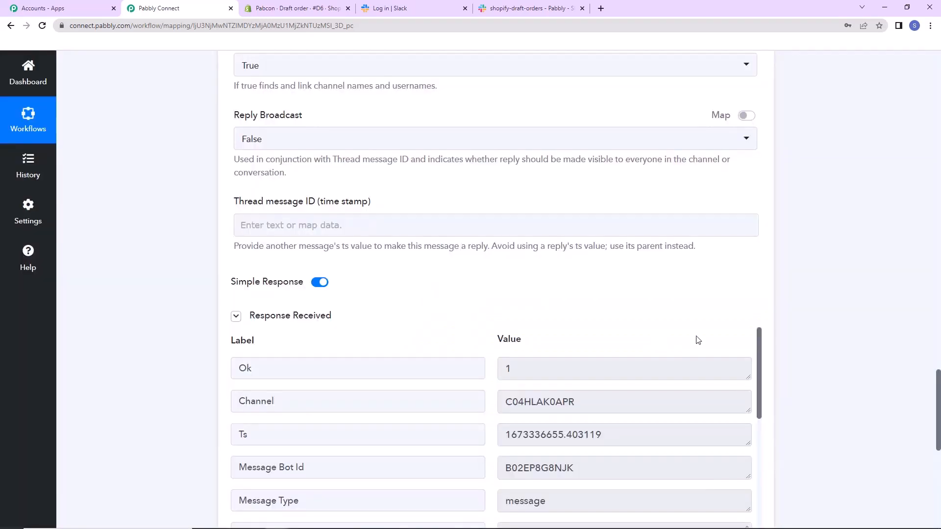
# Examine the Message Text in the test response, then switch to Slack and check the shopify-draft-orders channel for the posted message.
pyautogui.scroll(-2, 899, 296)
pyautogui.scroll(-2, 900, 294)
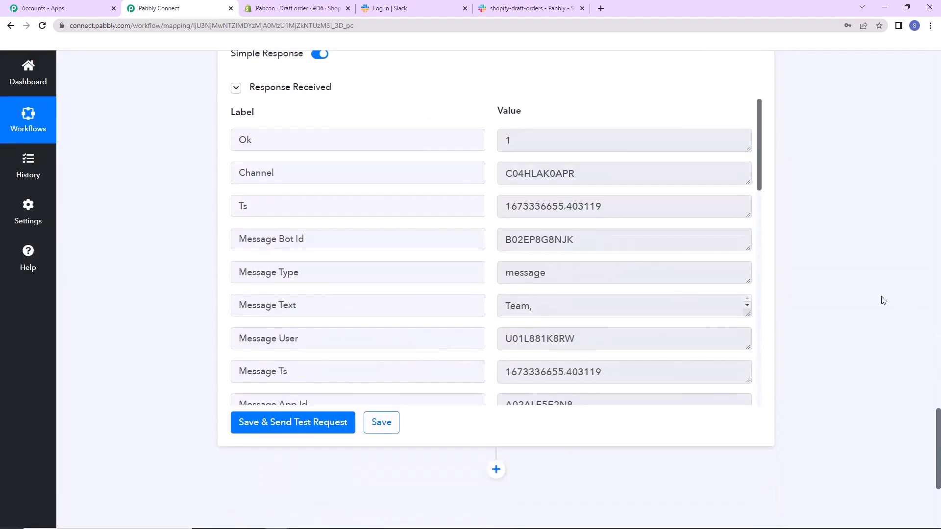
pyautogui.moveTo(749, 323); pyautogui.dragTo(747, 411)
pyautogui.scroll(-4, 697, 355)
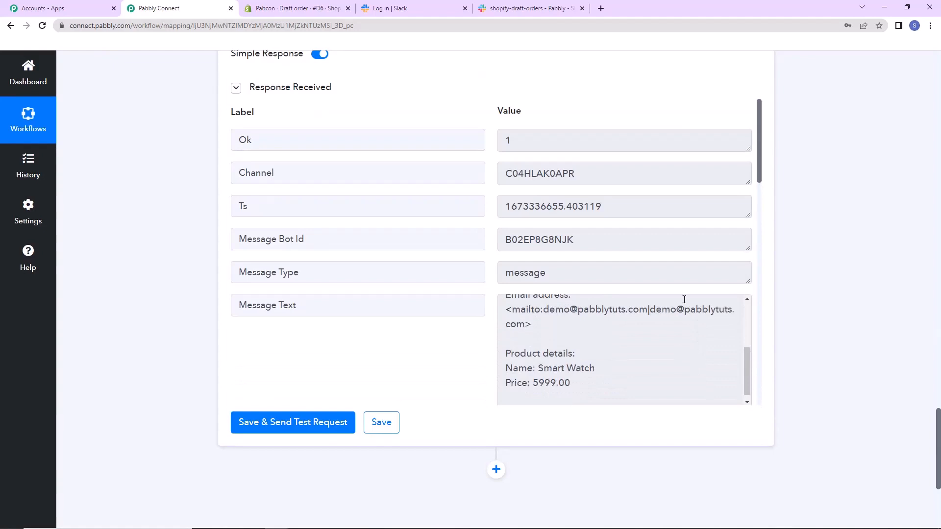
pyautogui.click(518, 6)
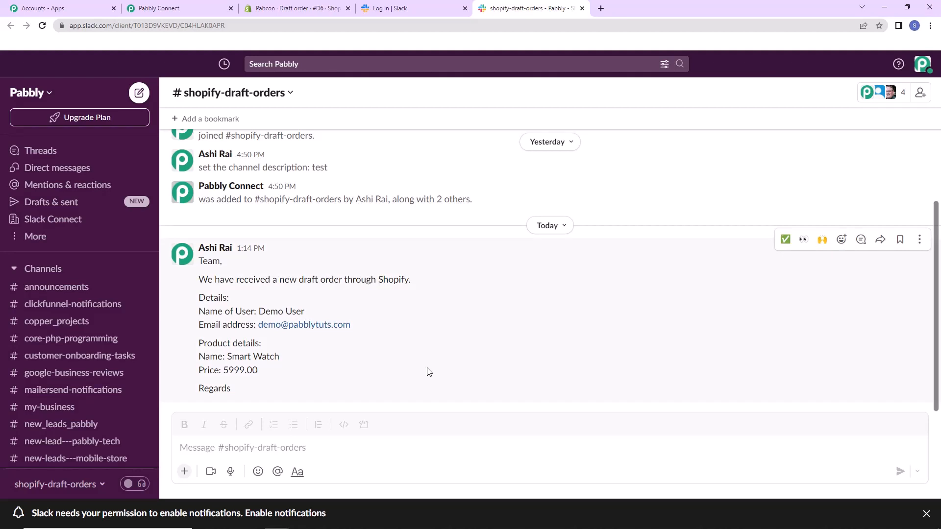
# Switch to the Shopify admin, start a new draft order and add the Center Table product to it.
pyautogui.click(289, 7)
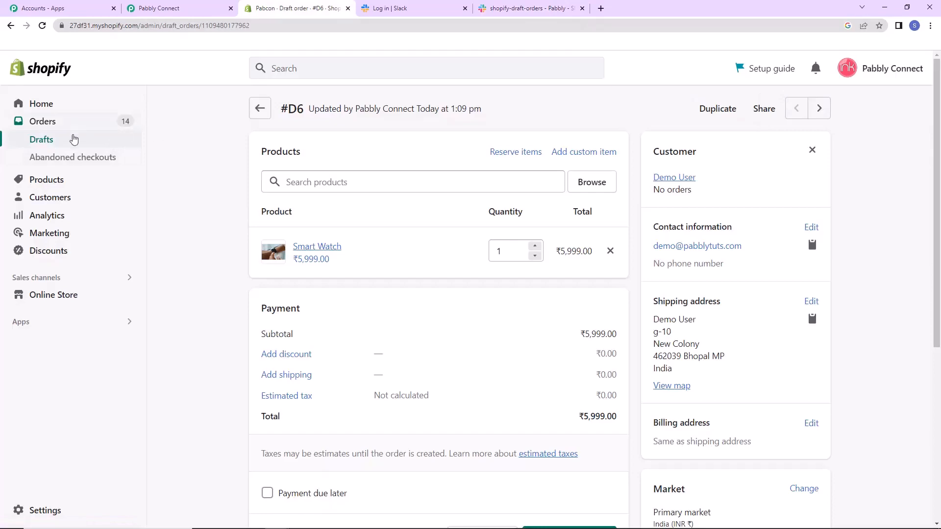
pyautogui.click(48, 141)
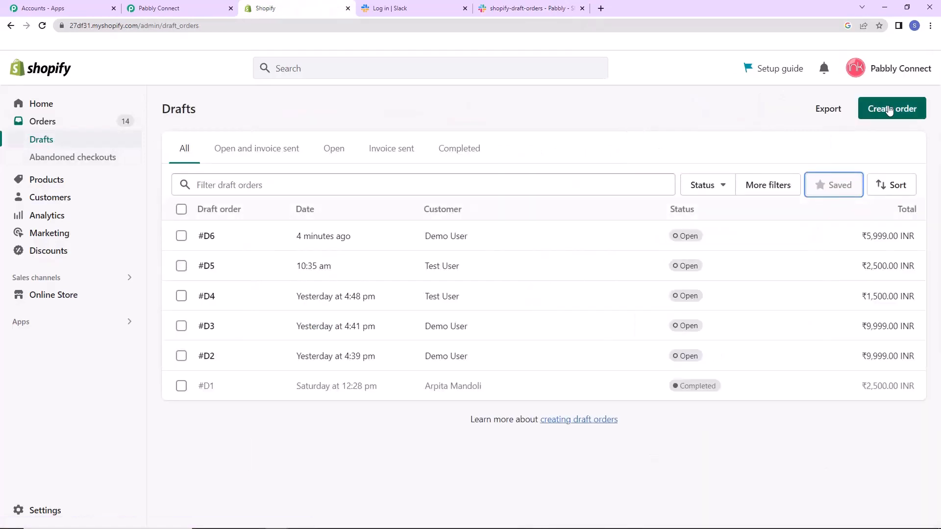
pyautogui.click(888, 109)
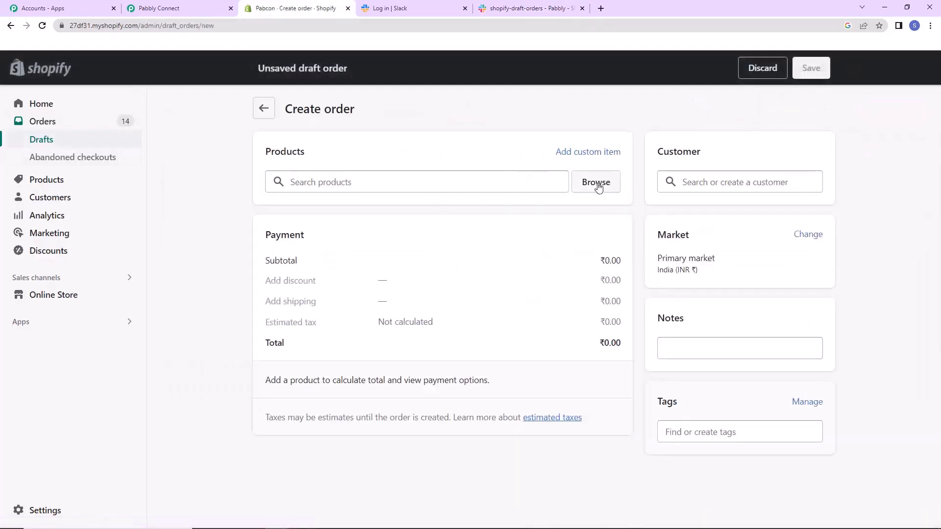
pyautogui.click(596, 183)
pyautogui.click(342, 274)
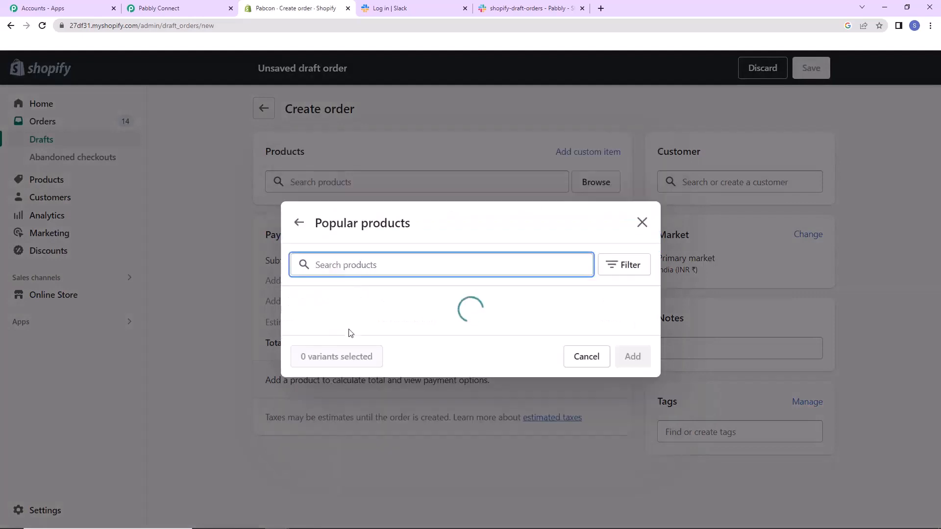
pyautogui.click(297, 320)
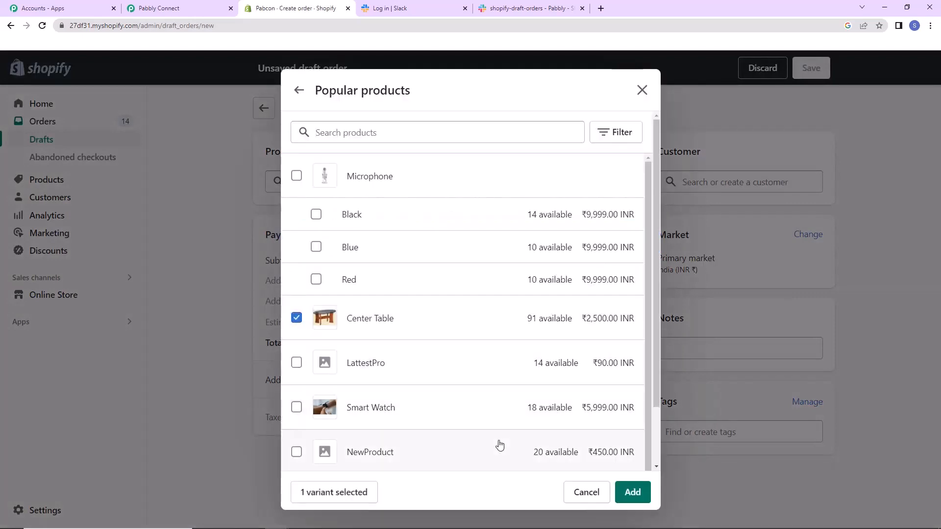
pyautogui.click(632, 492)
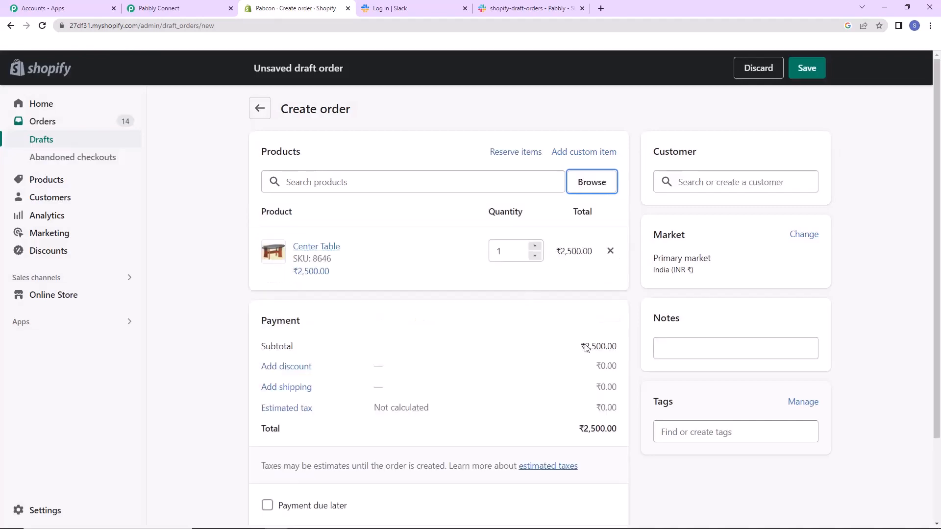
# Assign the existing test customer with the Delhi shipping address to the draft order and save it.
pyautogui.click(740, 183)
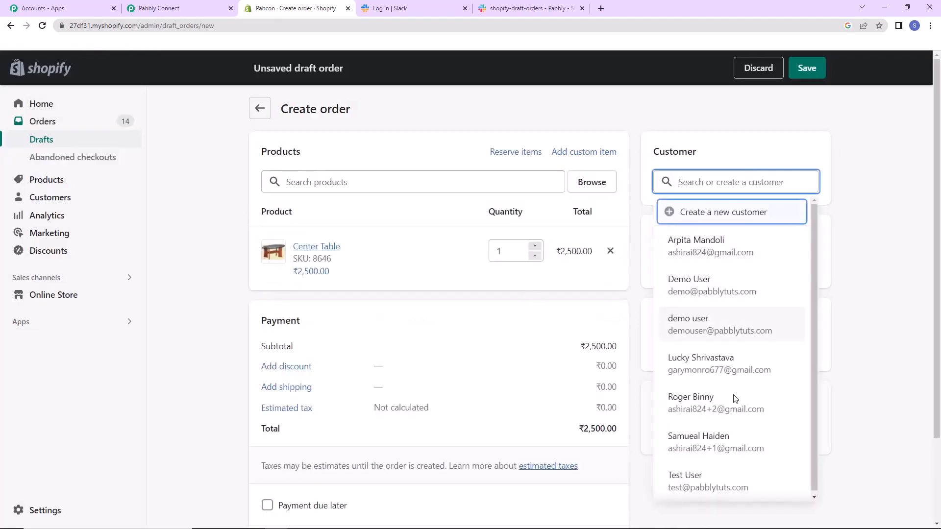
pyautogui.click(723, 489)
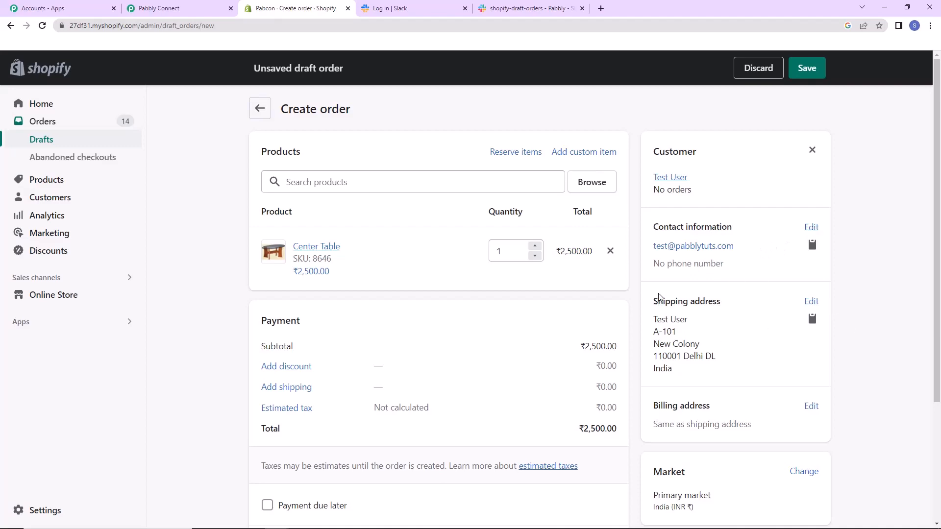
pyautogui.scroll(-3, 842, 340)
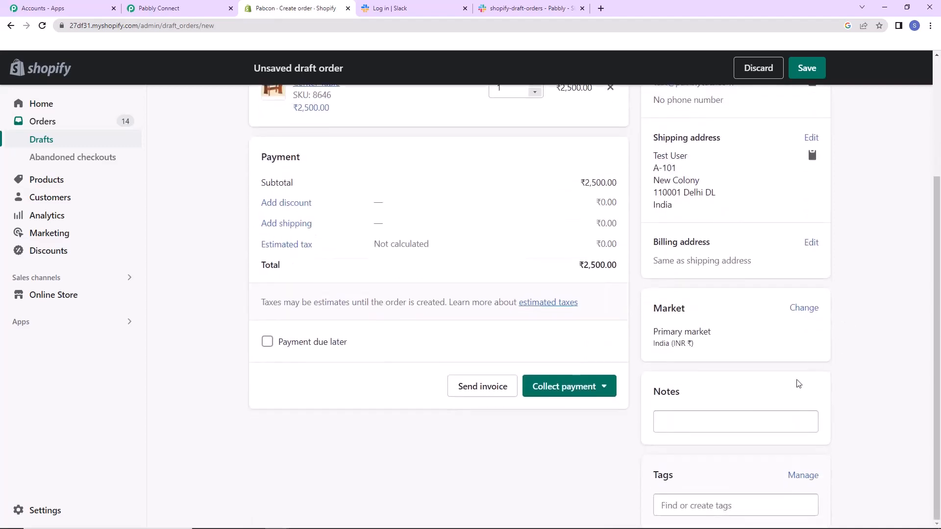
pyautogui.scroll(3, 804, 343)
pyautogui.click(809, 74)
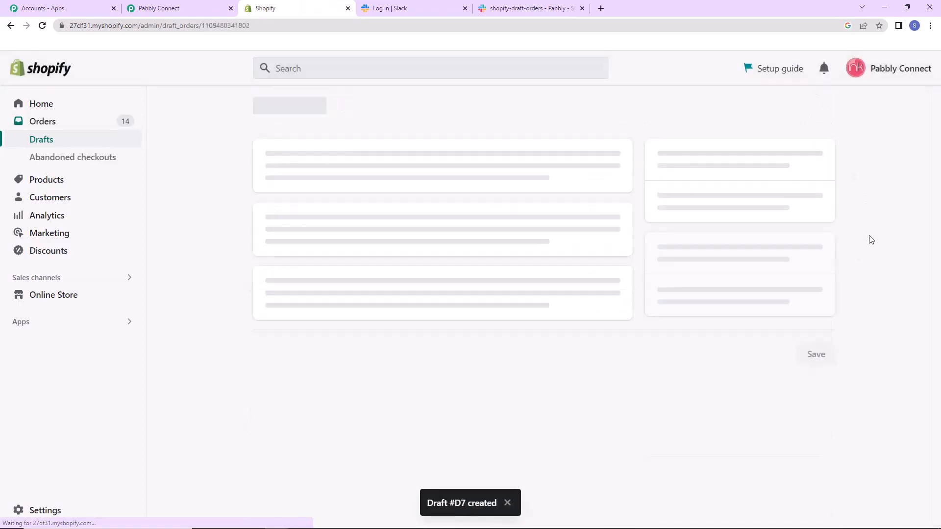
# Check the shopify-draft-orders channel in Slack for the new order's message, then return to Pabbly Connect and collapse the trigger and action steps.
pyautogui.click(535, 8)
pyautogui.scroll(-3, 613, 284)
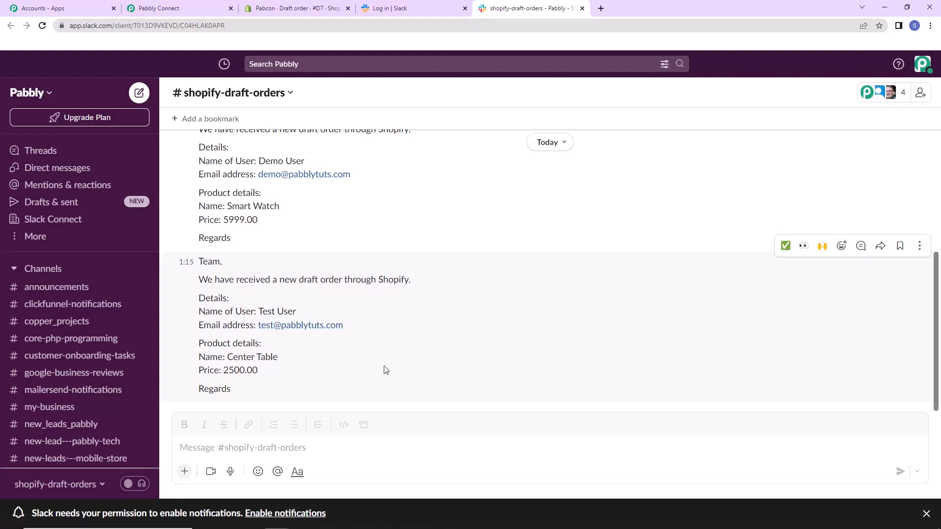
pyautogui.click(201, 9)
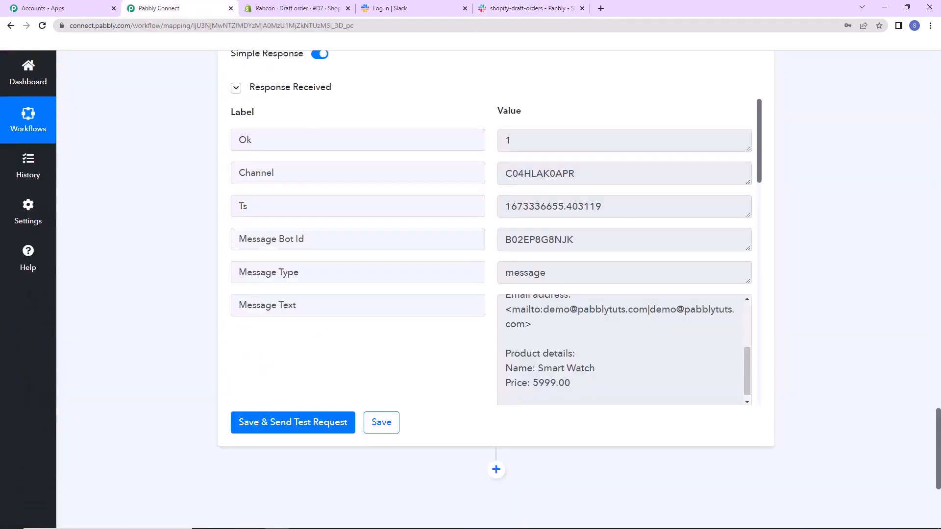
pyautogui.moveTo(938, 419); pyautogui.dragTo(938, 61)
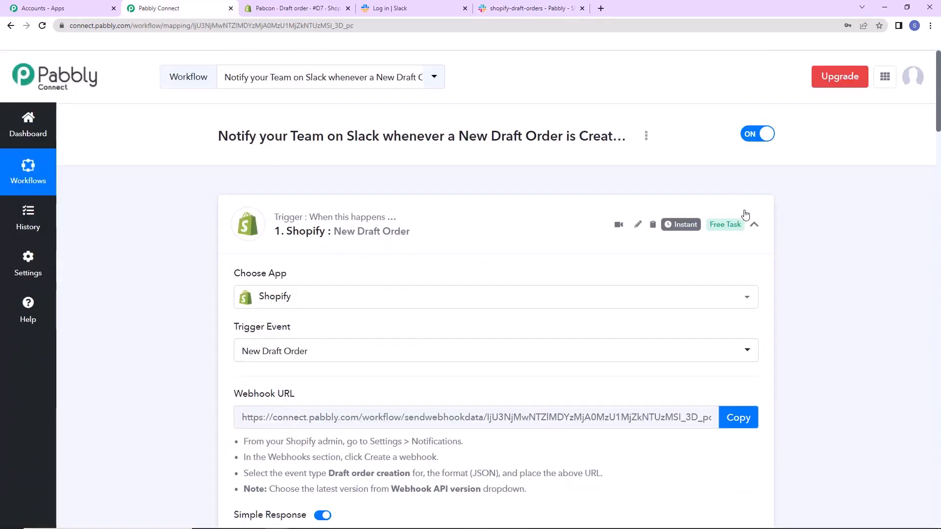
pyautogui.click(754, 225)
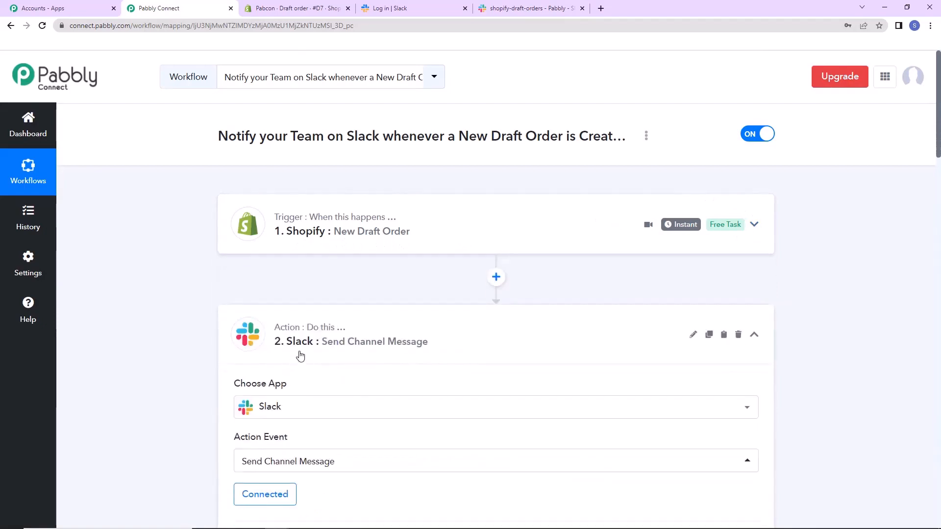
pyautogui.click(753, 335)
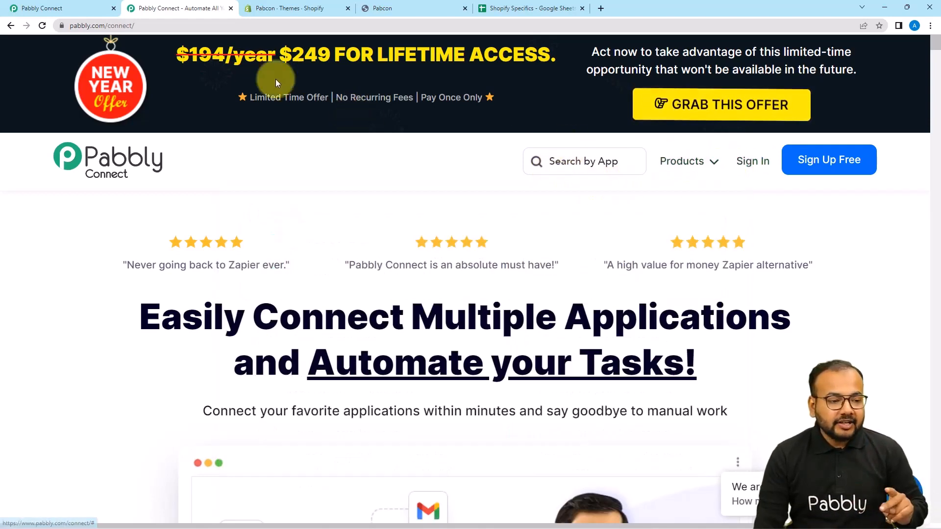
# From the Pabbly Connect dashboard, create a workflow named "Save Specific Shopify Data into Google Sheets".
pyautogui.click(78, 6)
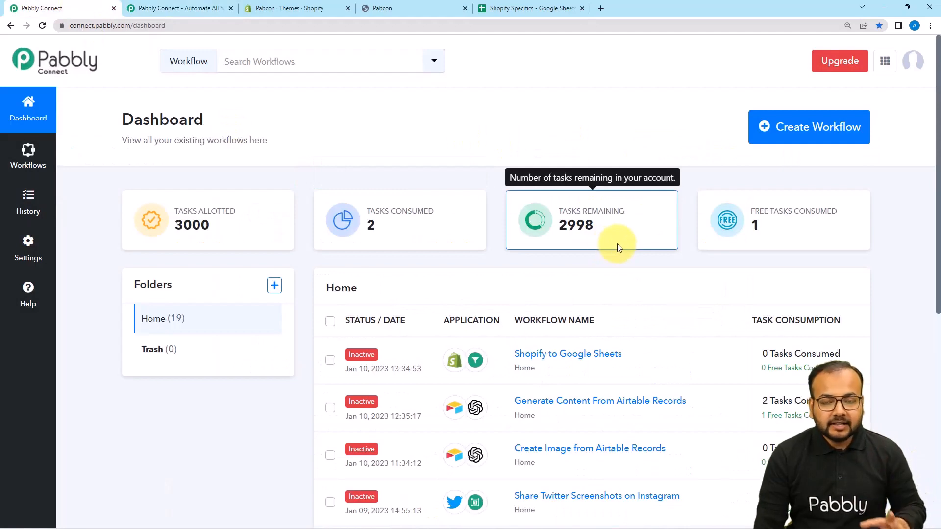
pyautogui.click(787, 130)
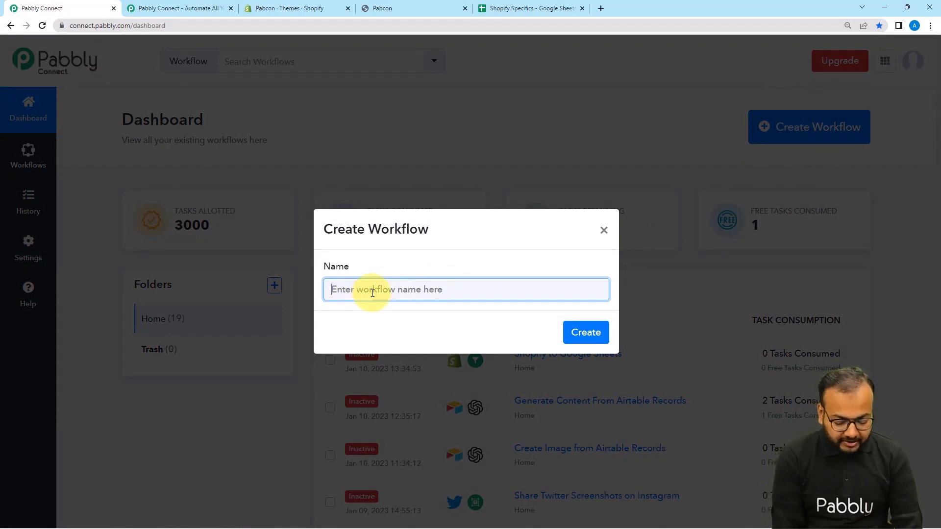
pyautogui.write('S')
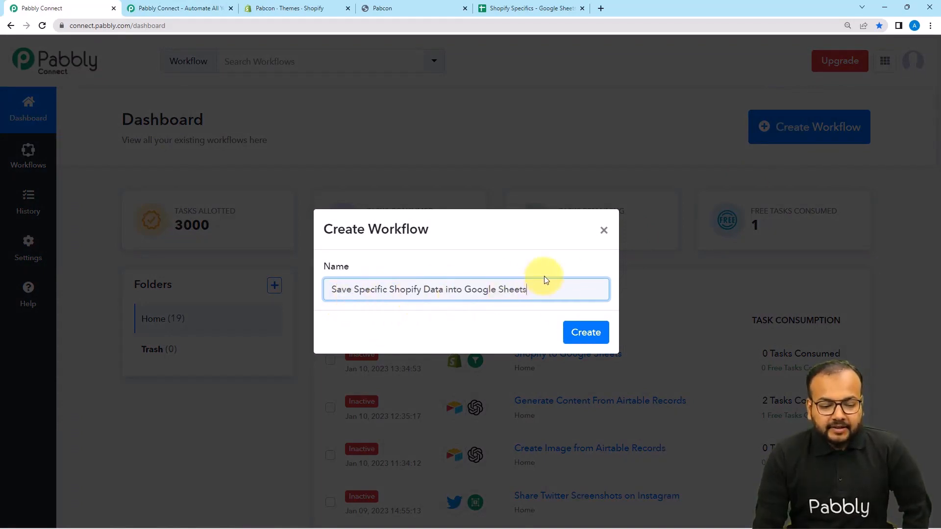
pyautogui.click(588, 333)
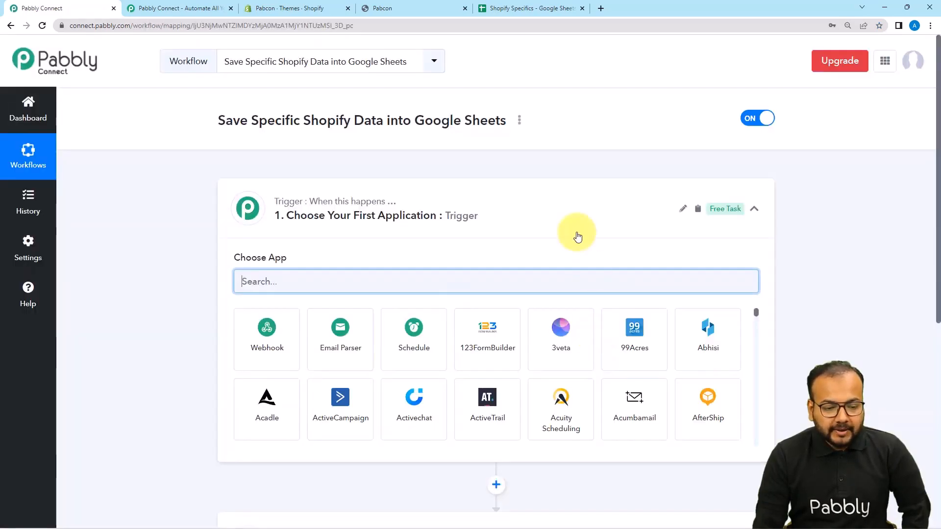
# Search the trigger's app list for "shop" and choose Shopify as the trigger application.
pyautogui.click(574, 209)
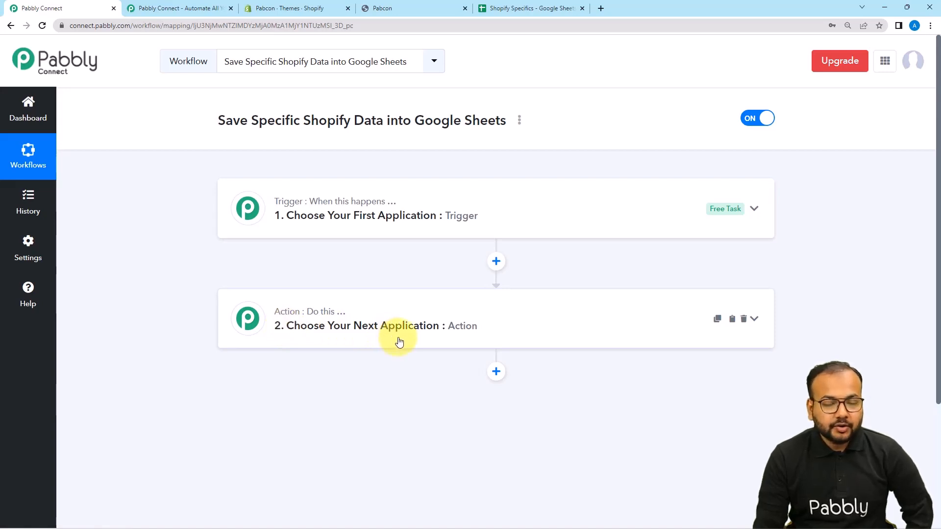
pyautogui.click(327, 216)
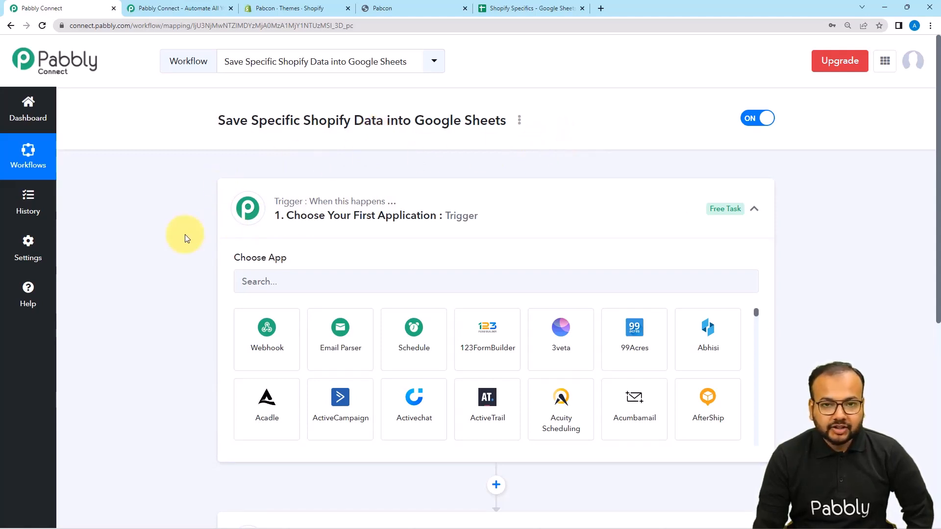
pyautogui.scroll(-1, 188, 237)
pyautogui.click(322, 240)
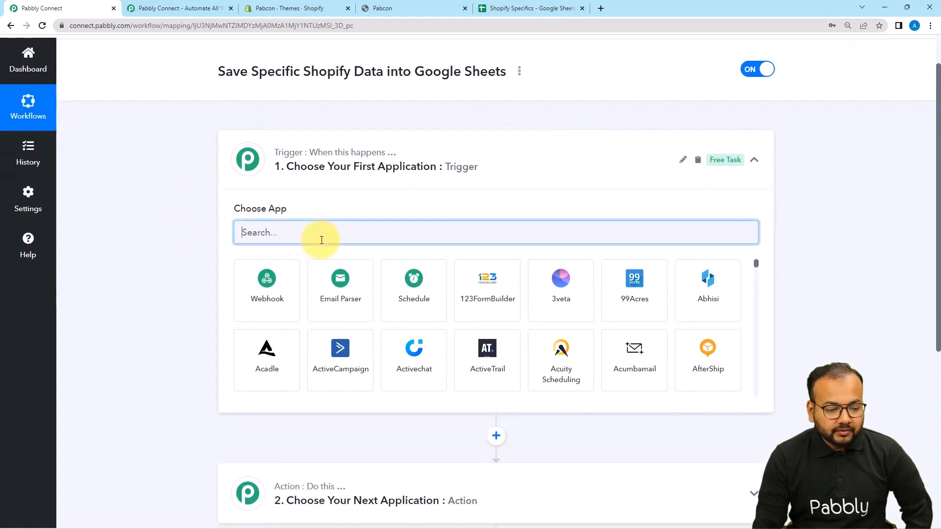
pyautogui.write('shop')
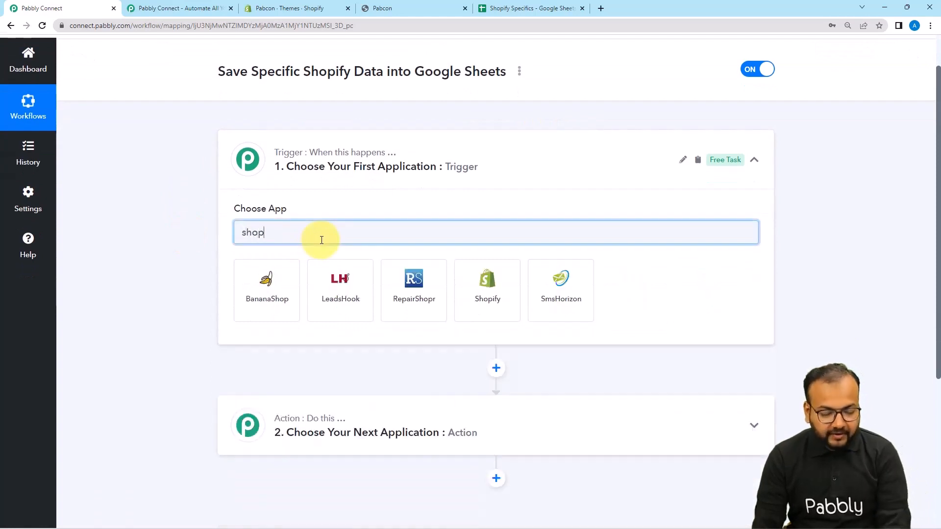
pyautogui.click(413, 289)
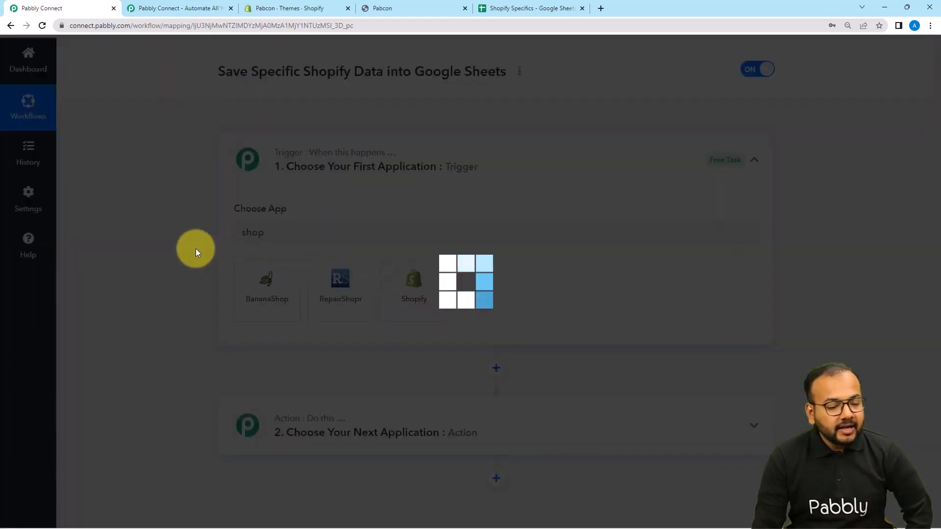
# Set the Shopify trigger event to New Order.
pyautogui.scroll(-3, 195, 249)
pyautogui.click(294, 139)
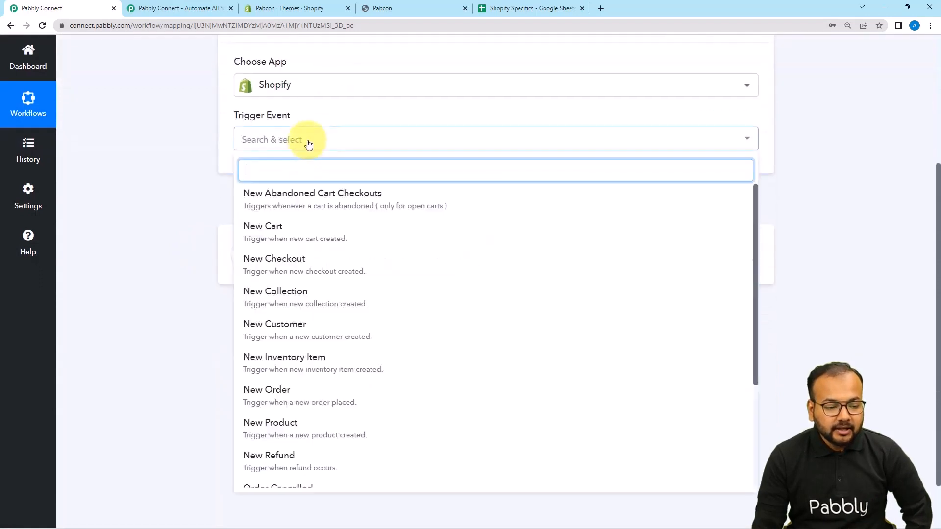
pyautogui.scroll(-2, 283, 319)
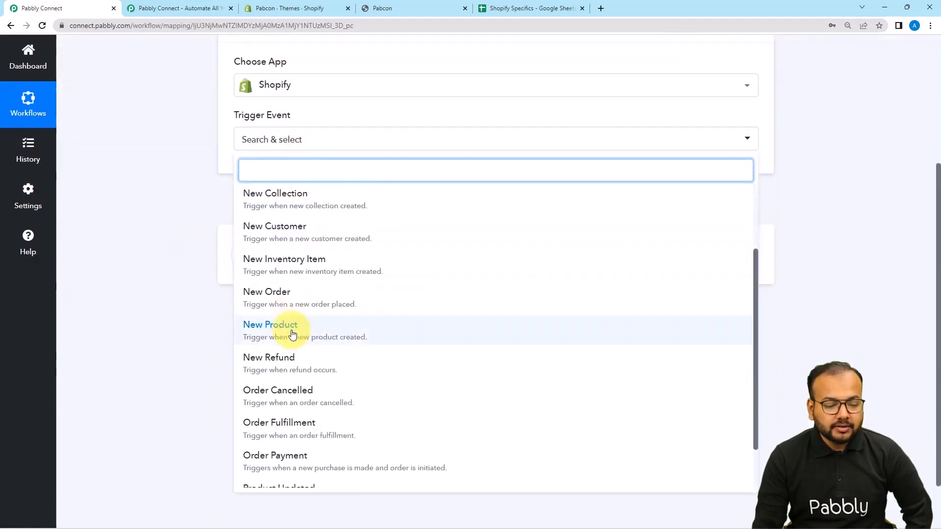
pyautogui.click(287, 296)
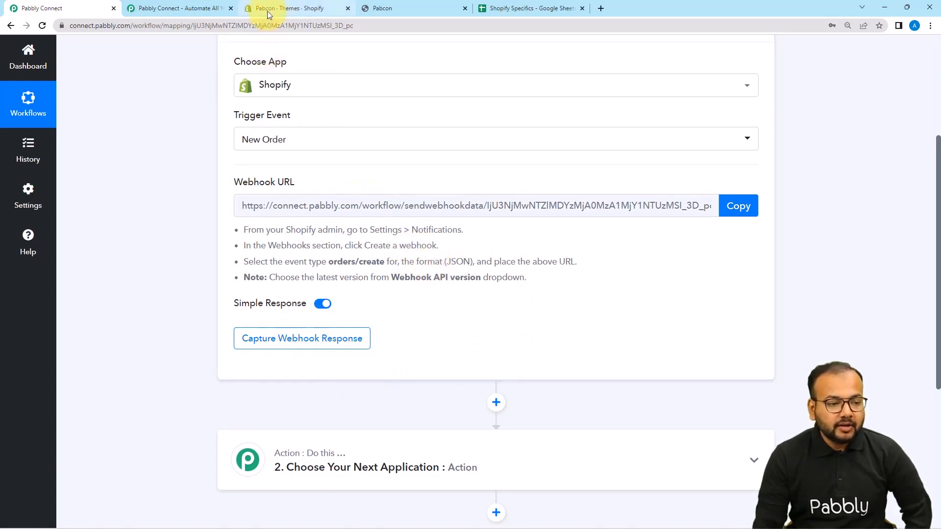
# Switch to the Shopify admin and go to the Webhooks section of the store's Notifications settings.
pyautogui.click(319, 9)
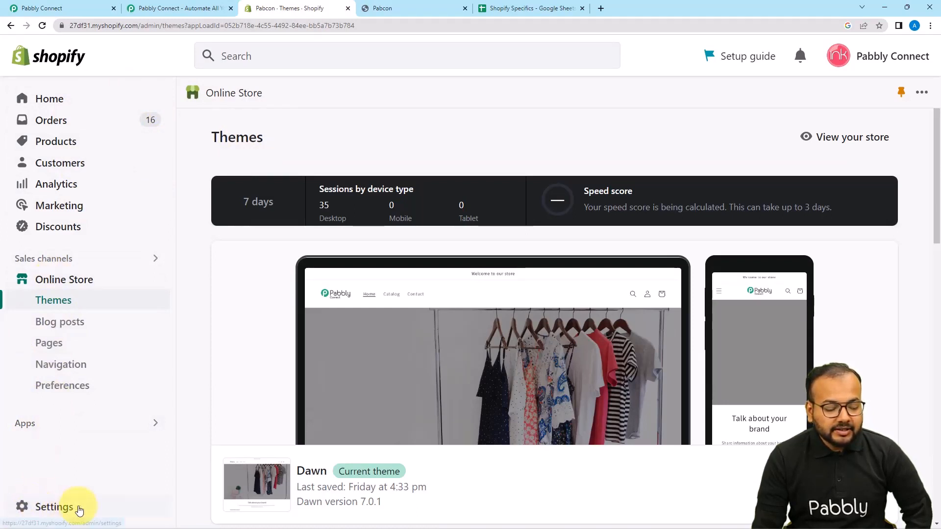
pyautogui.click(51, 510)
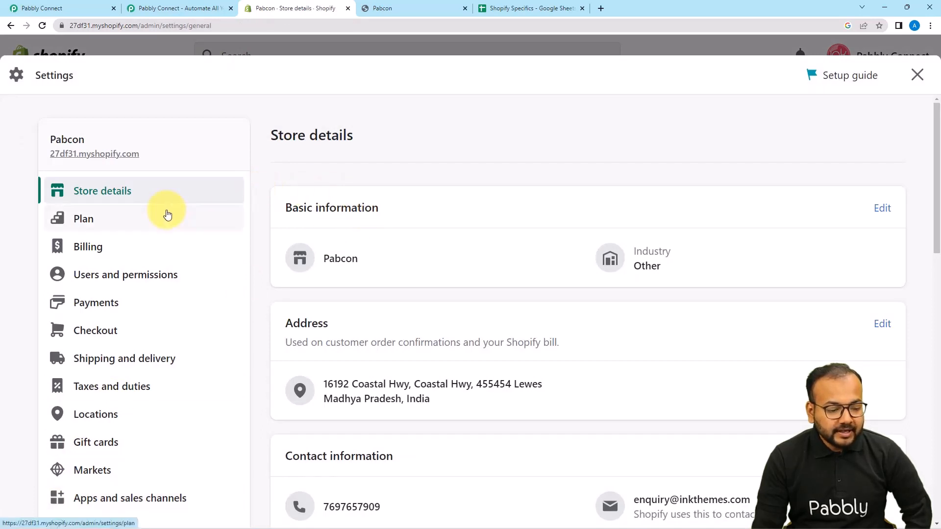
pyautogui.scroll(-2, 166, 215)
pyautogui.scroll(-4, 167, 214)
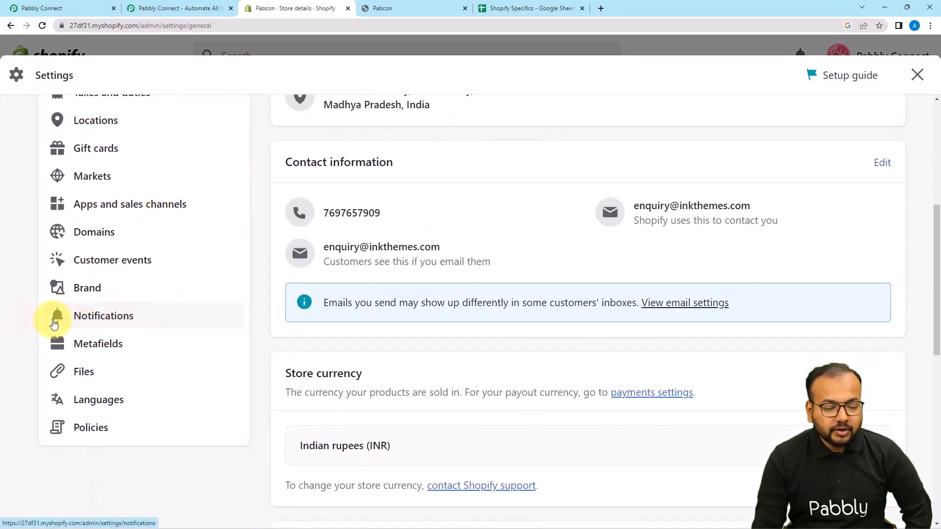
pyautogui.click(97, 321)
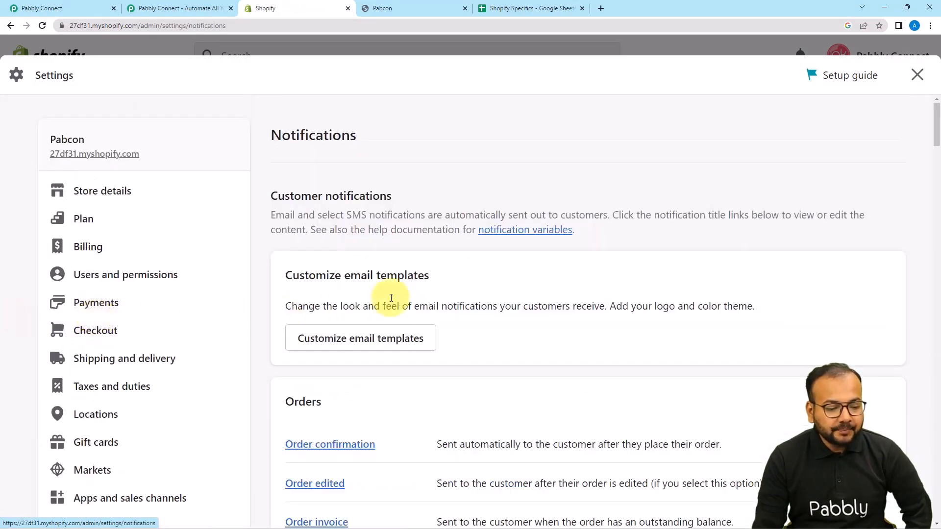
pyautogui.scroll(-3, 410, 252)
pyautogui.scroll(-20, 410, 252)
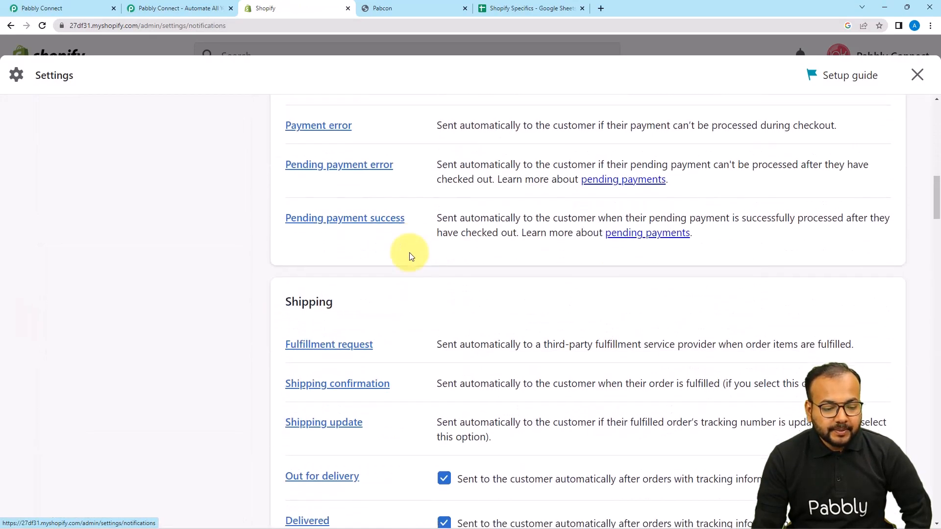
pyautogui.scroll(-15, 409, 252)
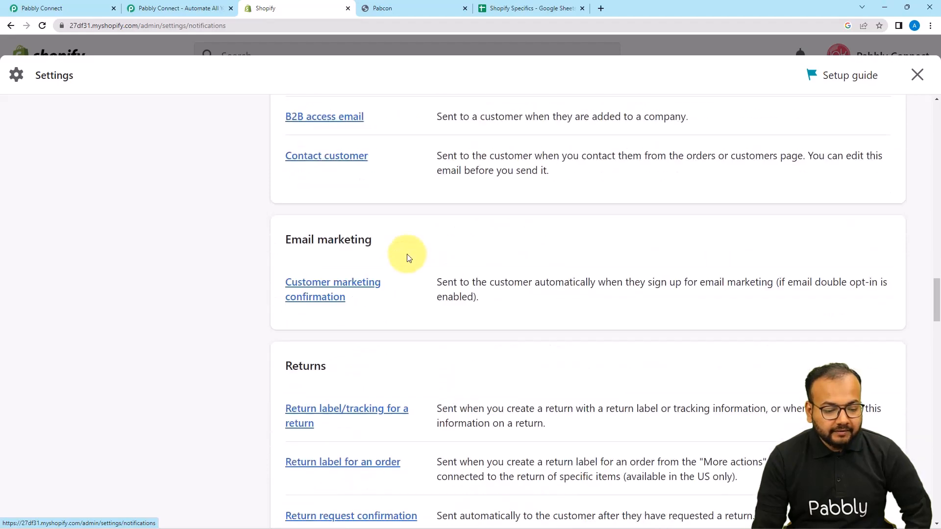
pyautogui.scroll(-20, 406, 259)
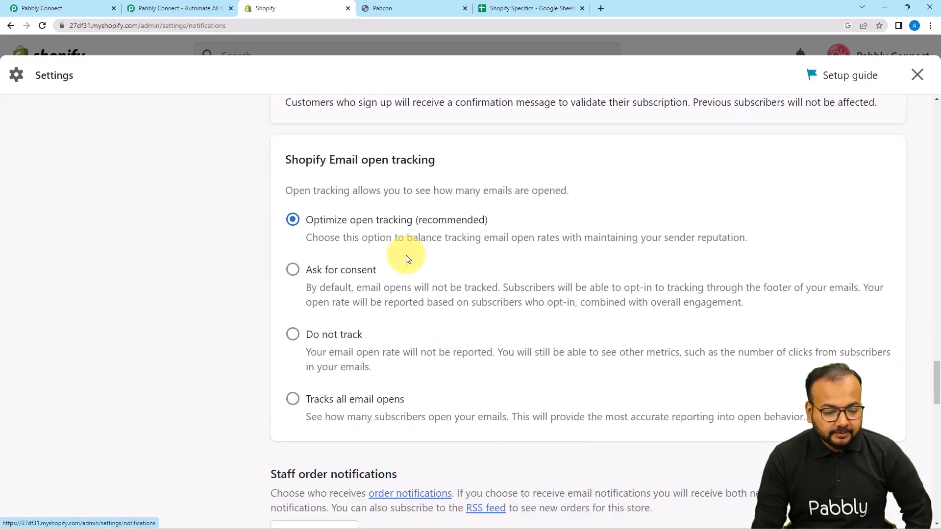
pyautogui.scroll(-6, 406, 258)
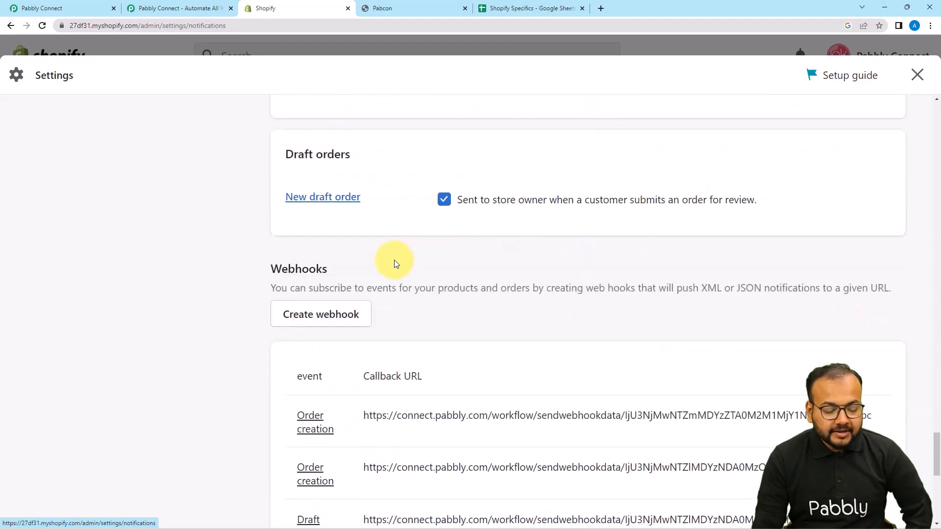
# Start creating a webhook in the Shopify notification settings and set its event to Order creation.
pyautogui.scroll(-2, 259, 271)
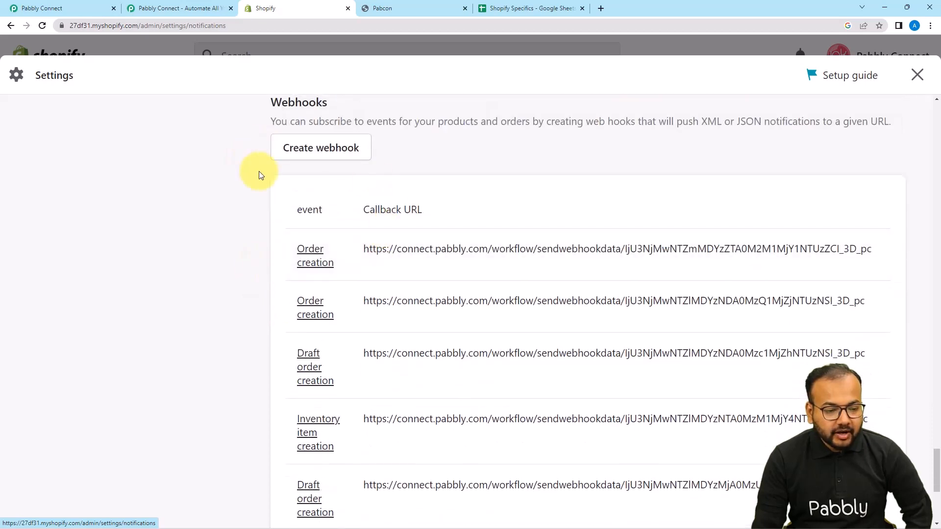
pyautogui.click(323, 147)
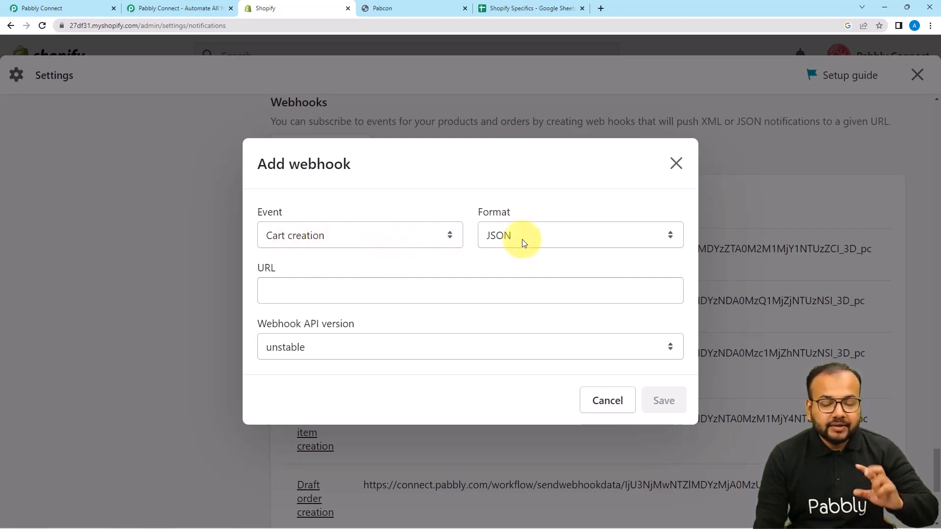
pyautogui.click(443, 239)
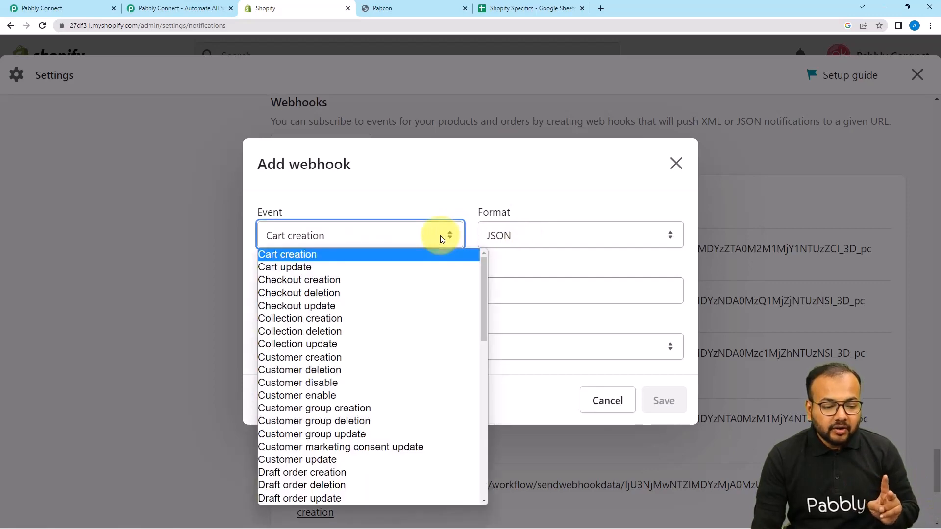
pyautogui.scroll(-2, 347, 338)
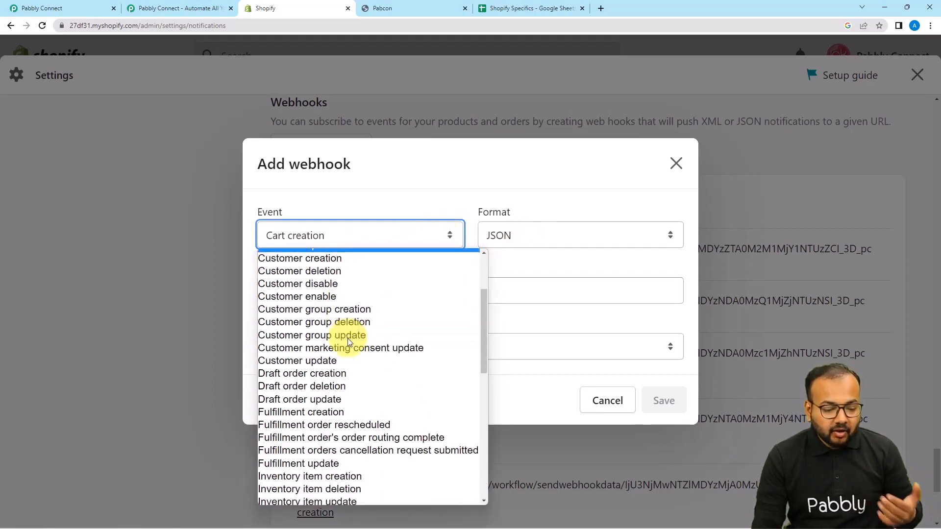
pyautogui.scroll(-6, 348, 339)
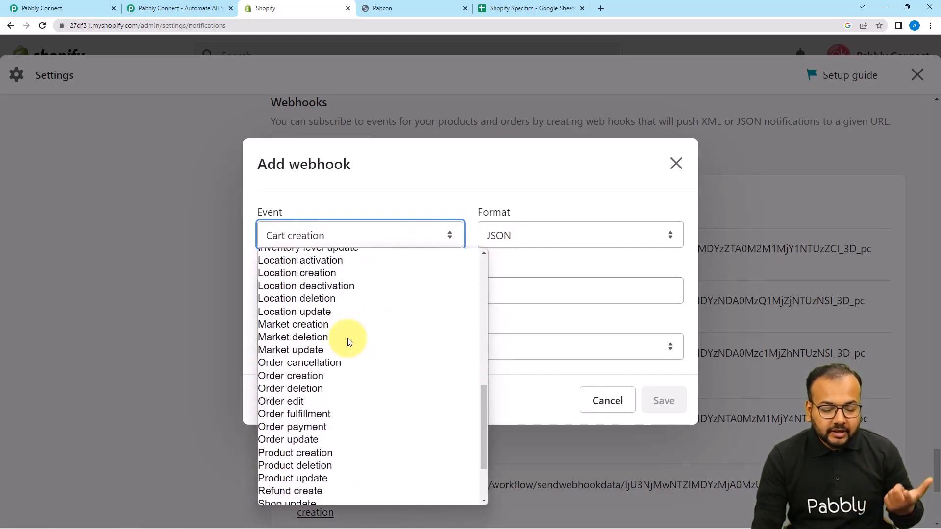
pyautogui.click(279, 377)
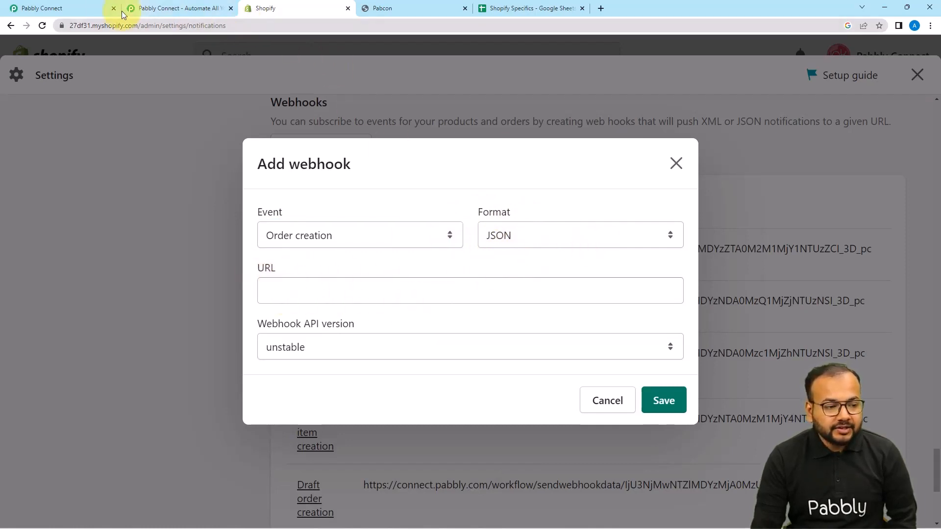
# Copy the trigger's webhook URL from the Pabbly Connect workflow and paste it as the URL of the new Shopify webhook.
pyautogui.click(89, 7)
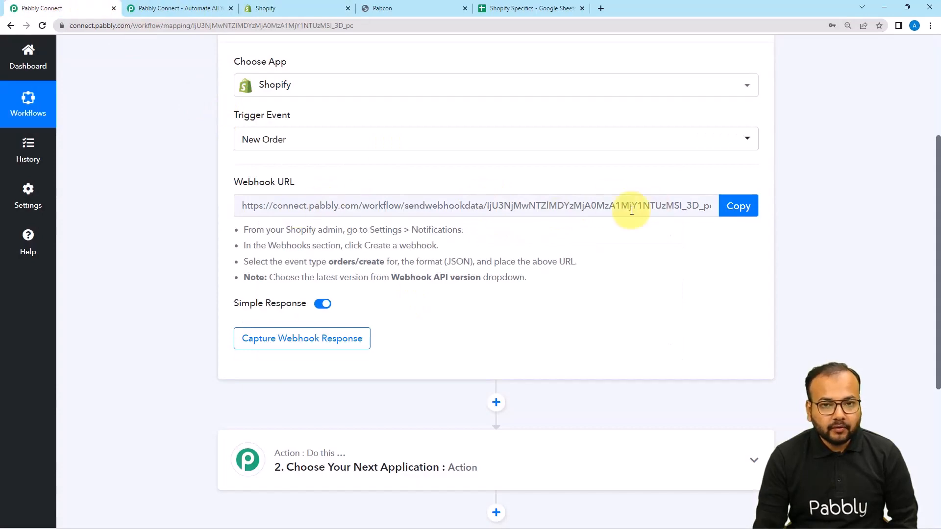
pyautogui.click(746, 210)
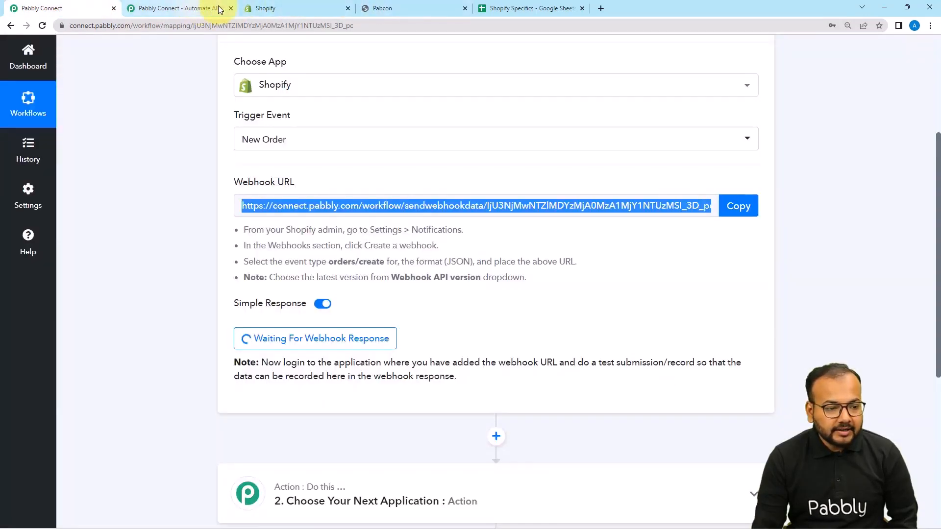
pyautogui.click(260, 9)
pyautogui.click(315, 289)
pyautogui.rightClick(318, 291)
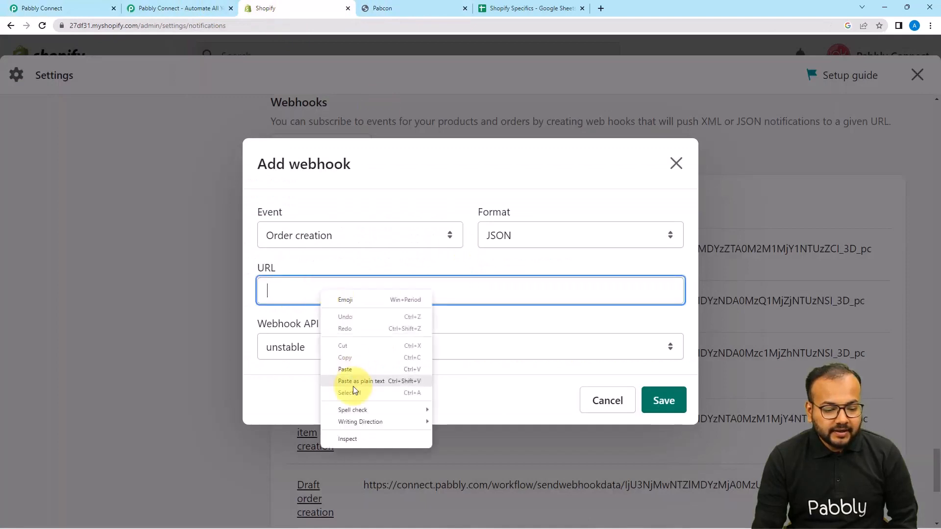
pyautogui.click(352, 372)
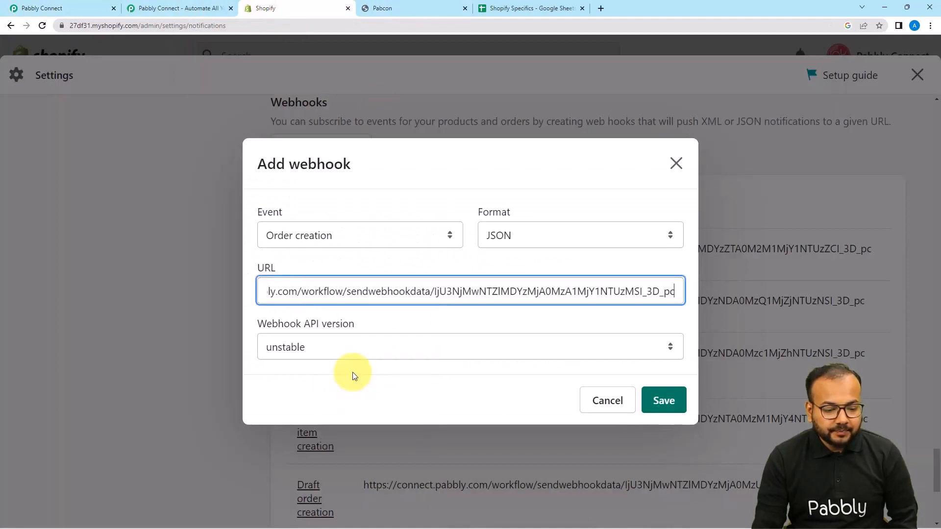
# Set the webhook API version to 2023-01 (Latest) and save the webhook.
pyautogui.click(337, 351)
pyautogui.click(319, 393)
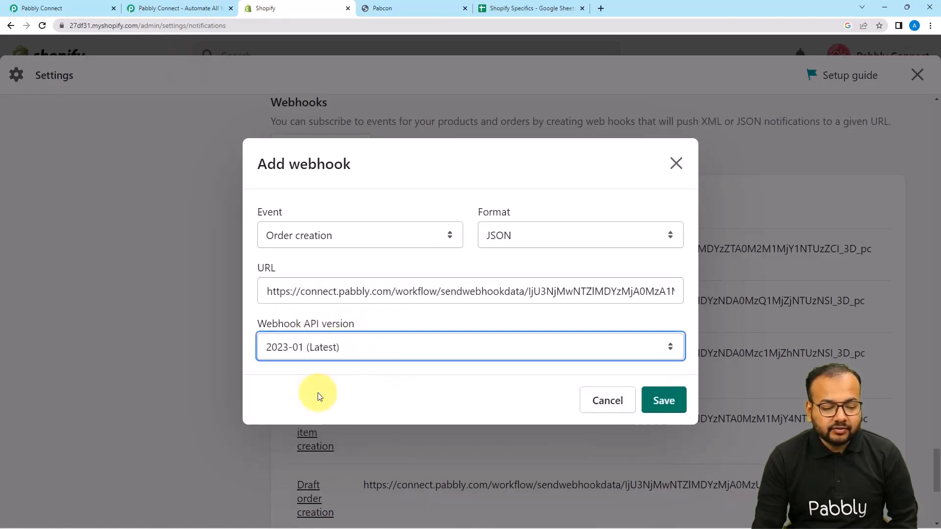
pyautogui.click(652, 409)
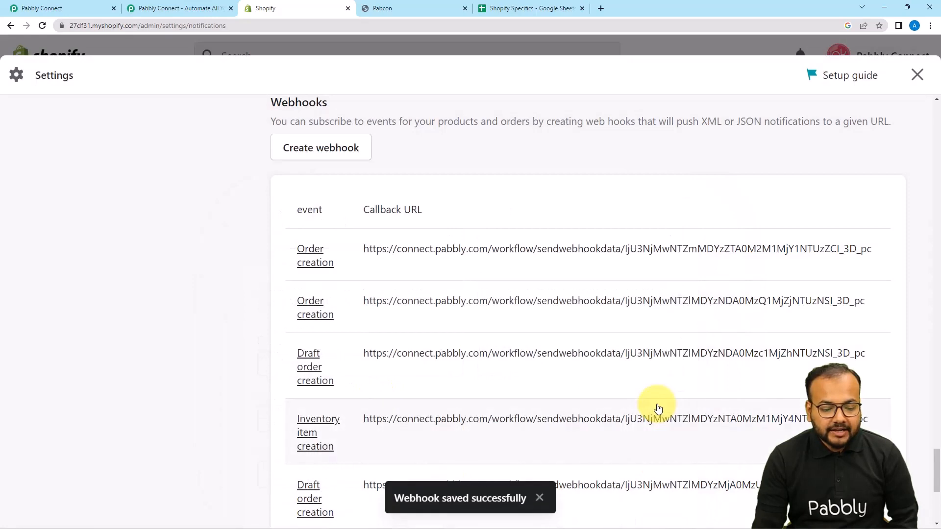
pyautogui.scroll(3, 505, 399)
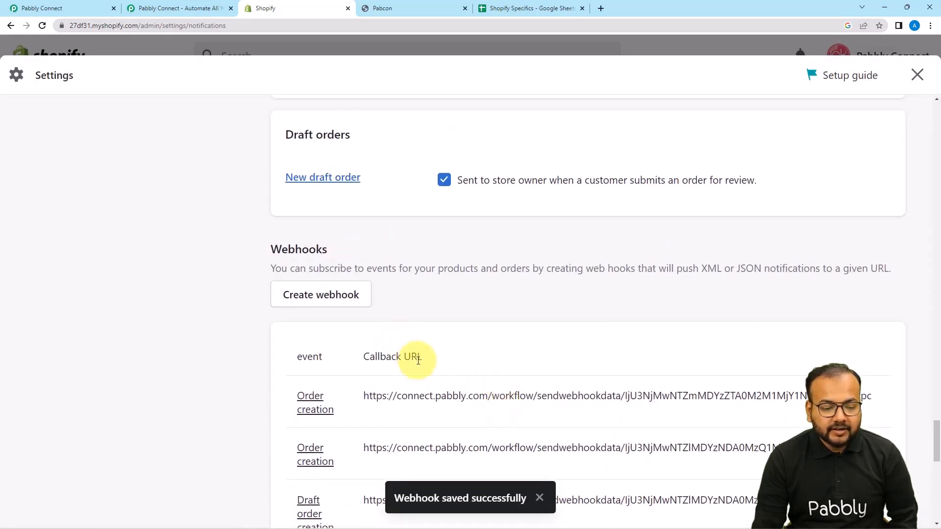
# Check the waiting trigger in Pabbly Connect, then open Center Table from the Pabcon storefront catalog and start checkout for one unit.
pyautogui.click(84, 11)
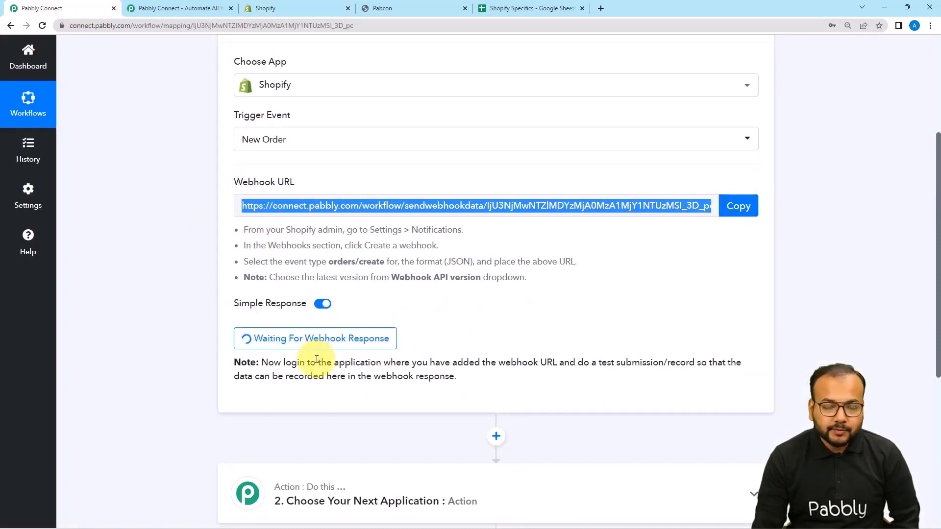
pyautogui.scroll(-2, 317, 359)
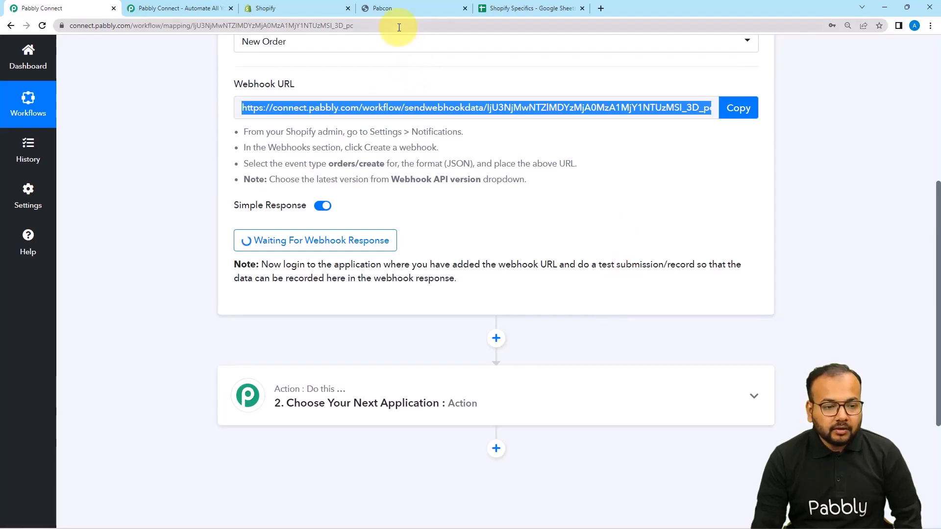
pyautogui.click(398, 7)
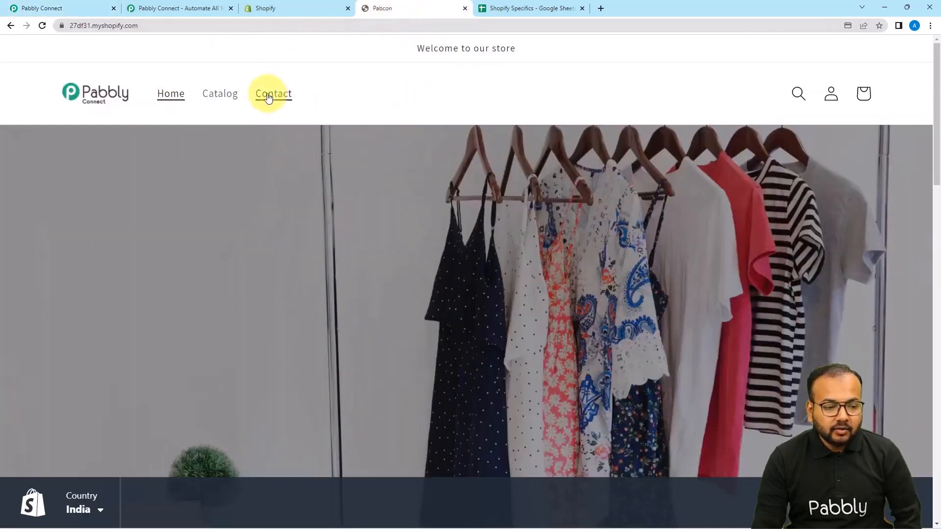
pyautogui.click(220, 94)
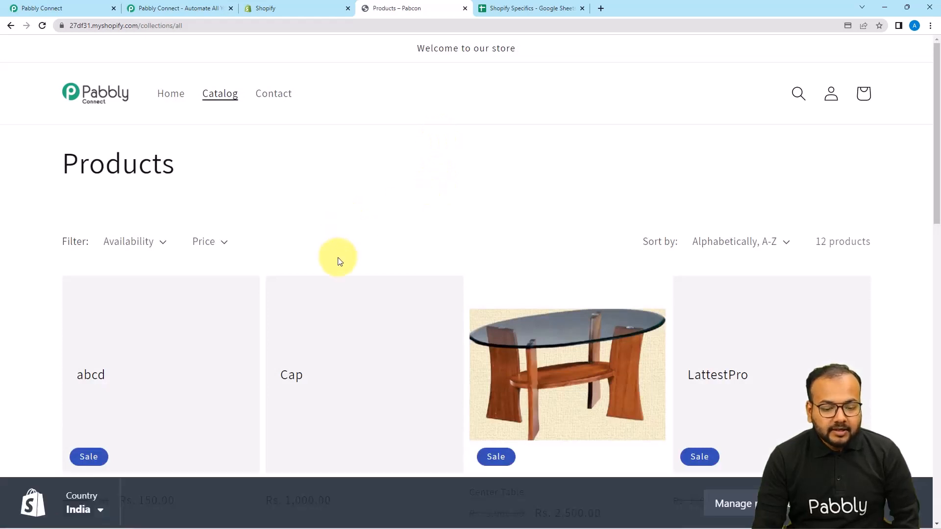
pyautogui.scroll(-2, 343, 261)
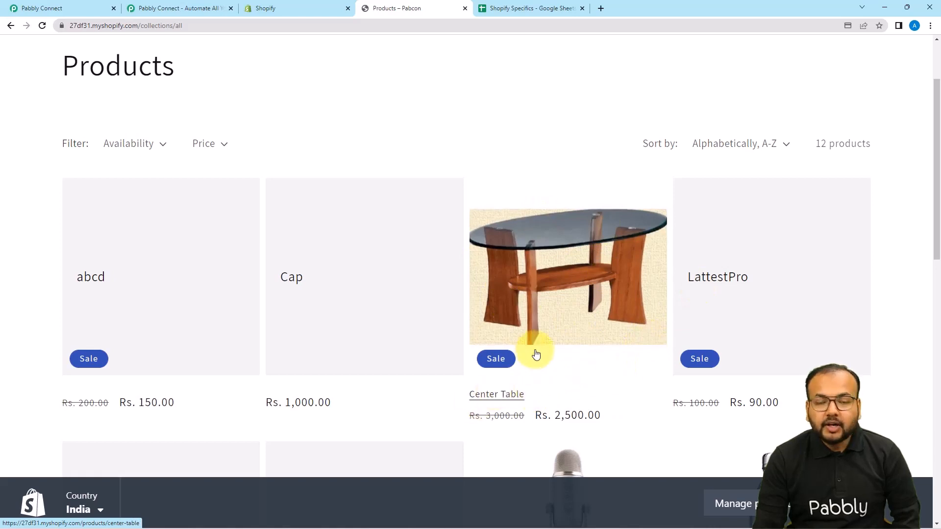
pyautogui.click(554, 366)
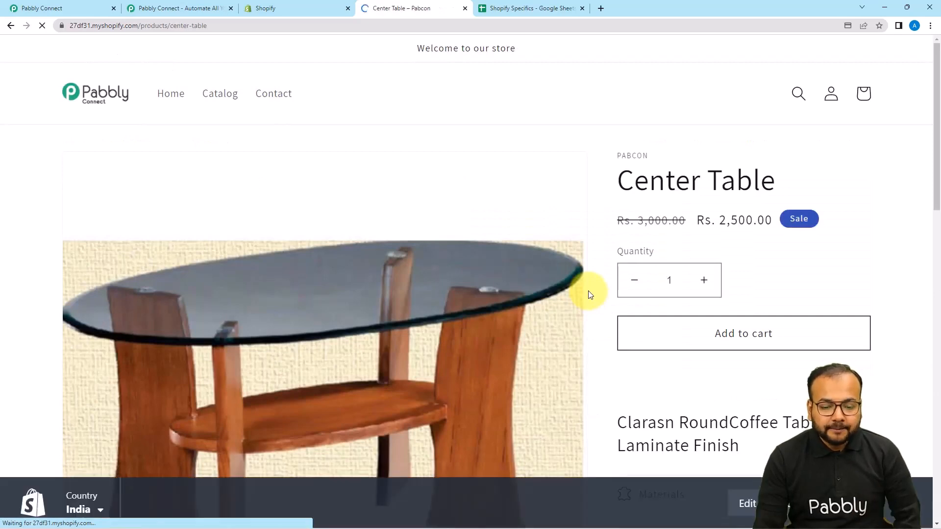
pyautogui.scroll(-2, 589, 294)
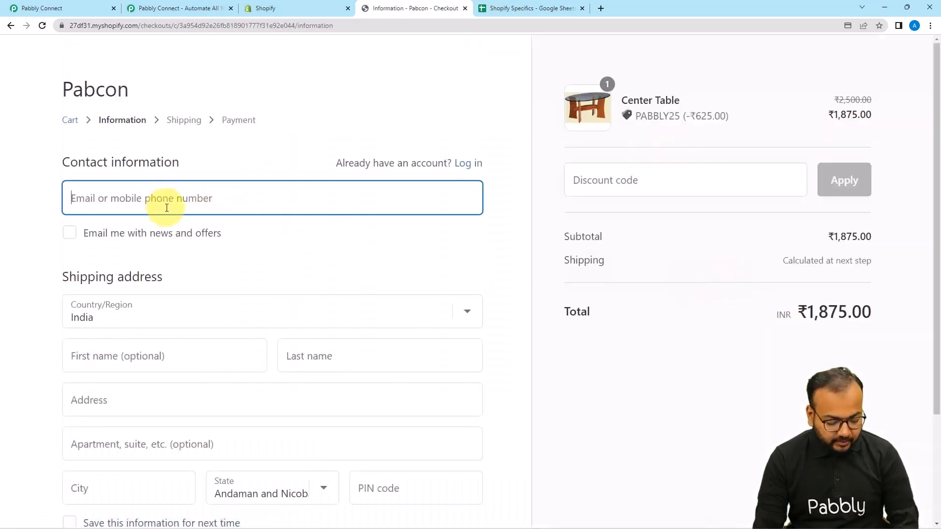
# Fill in the customer's contact e-mail, name and shipping address, and continue to payment with Standard shipping.
pyautogui.write('dummy@')
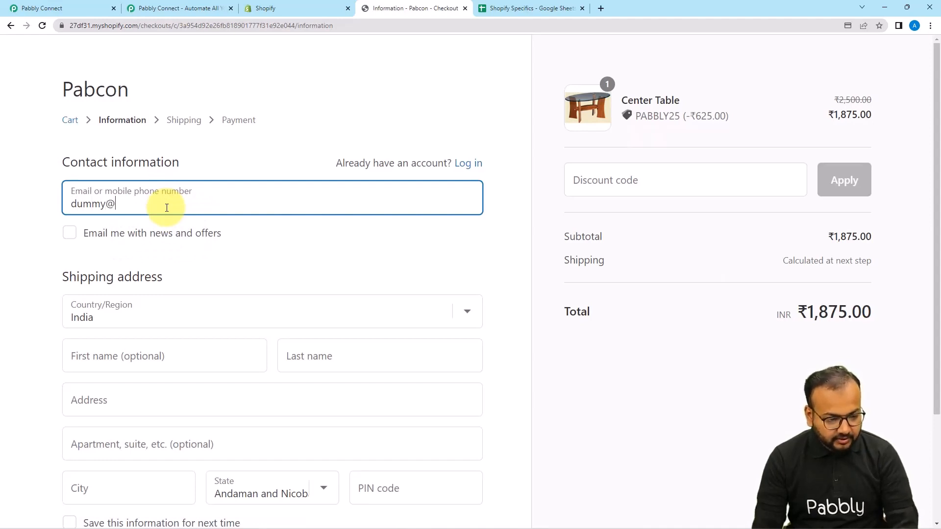
pyautogui.scroll(1, 54, 377)
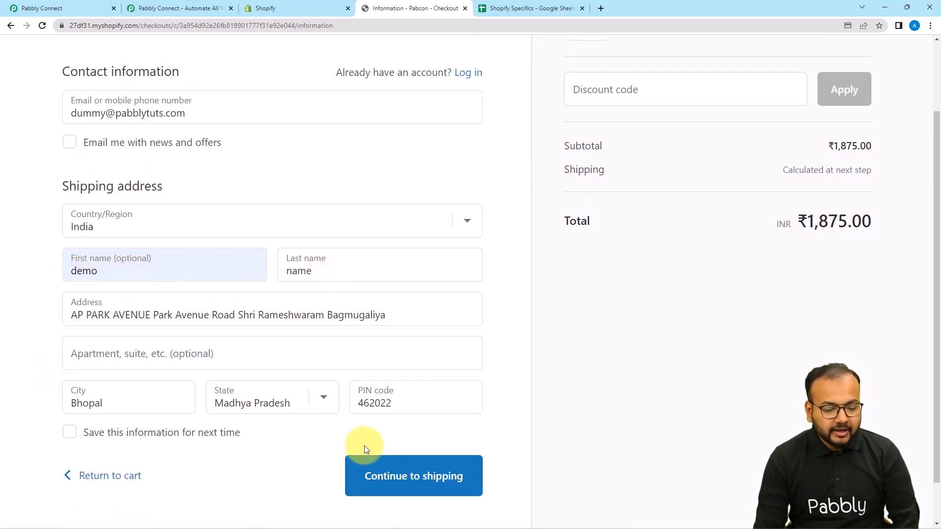
pyautogui.click(377, 478)
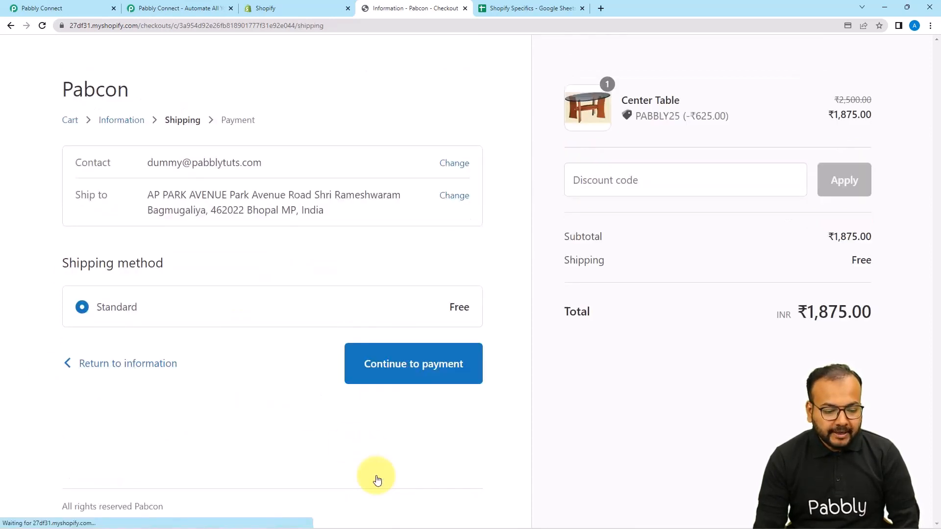
pyautogui.click(403, 380)
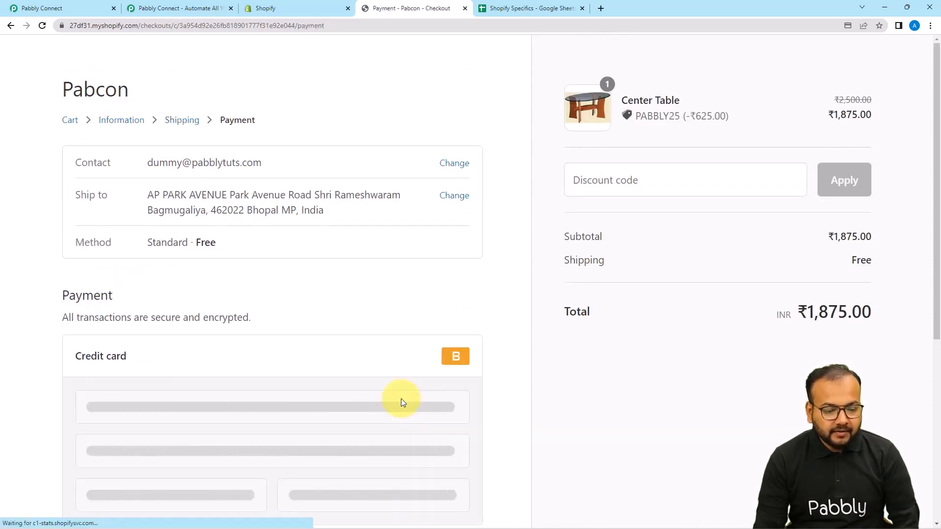
# Fill in the payment card's number, expiration date and the name on card Enter Bogus Gateway.
pyautogui.scroll(-3, 296, 343)
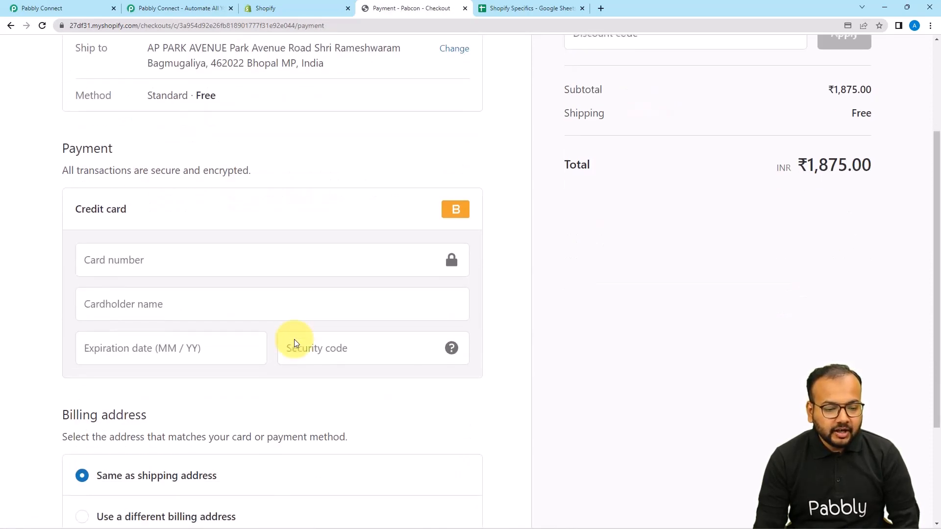
pyautogui.click(190, 265)
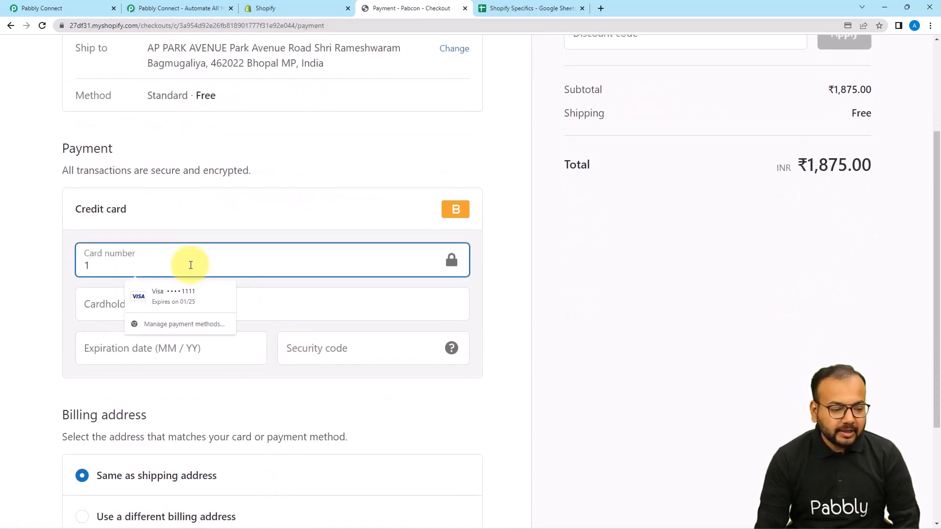
pyautogui.click(155, 304)
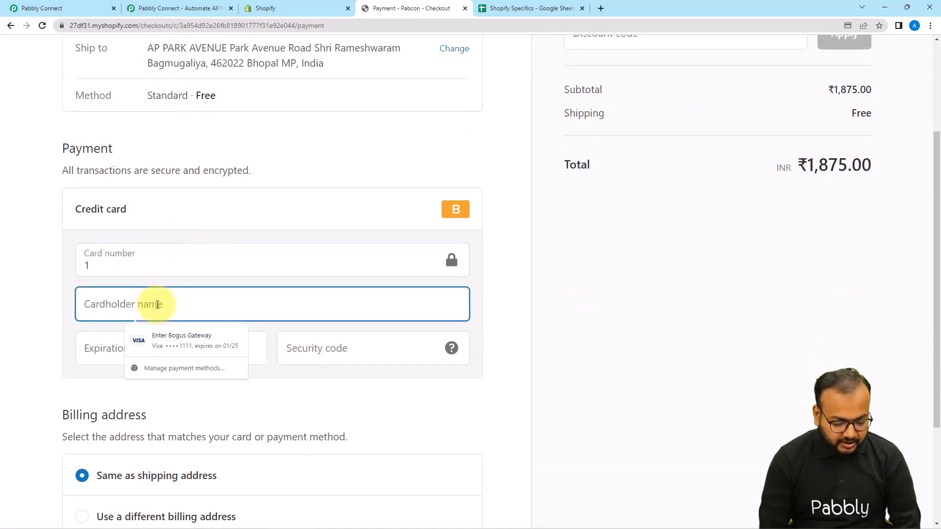
pyautogui.click(213, 338)
pyautogui.moveTo(178, 269); pyautogui.dragTo(88, 269)
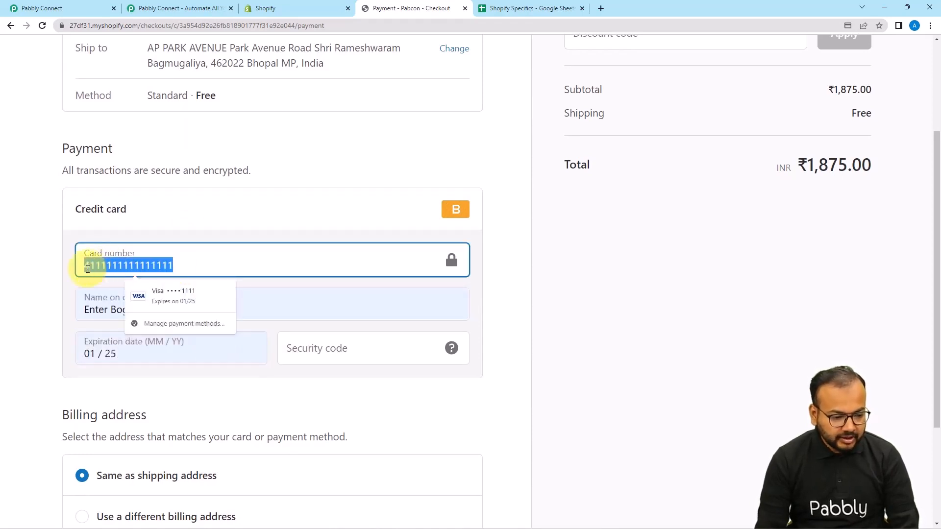
pyautogui.write('1')
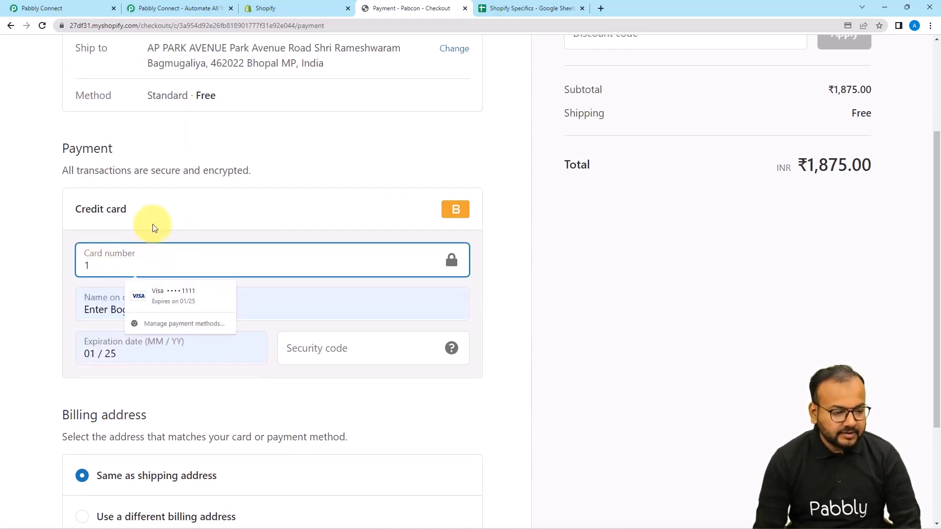
# Enter the card's security code and submit the payment with the billing address same as the shipping address.
pyautogui.click(156, 233)
pyautogui.click(343, 348)
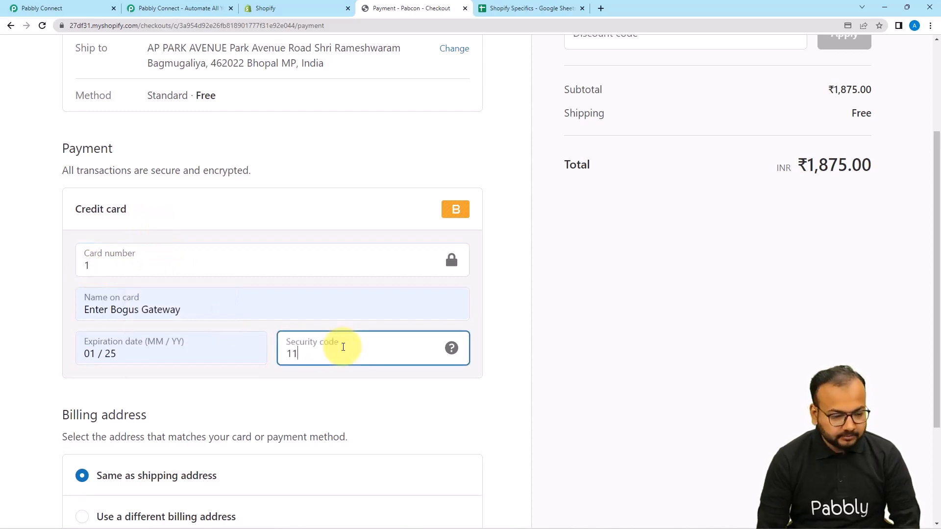
pyautogui.click(382, 406)
pyautogui.scroll(-3, 383, 408)
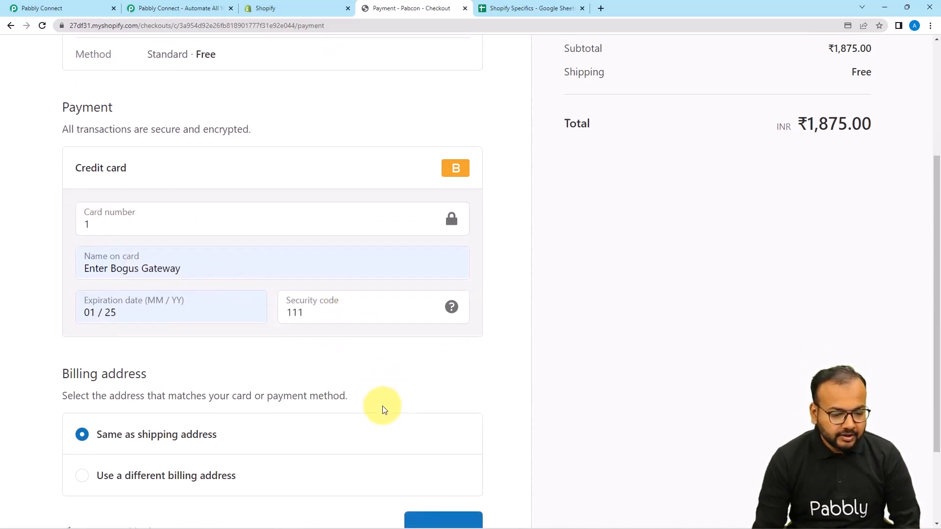
pyautogui.click(437, 430)
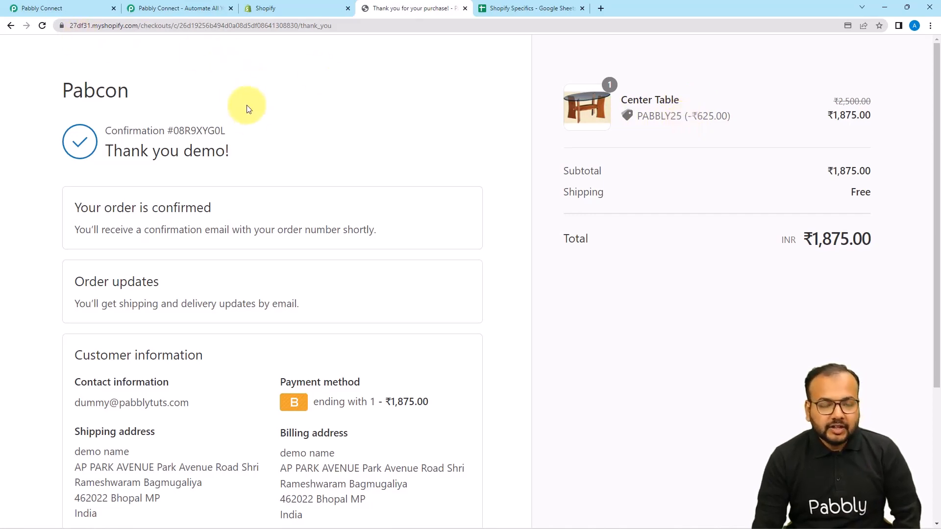
# Switch to the Pabbly Connect workflow and examine the order data captured in the trigger's webhook response.
pyautogui.click(62, 6)
pyautogui.scroll(-1, 171, 231)
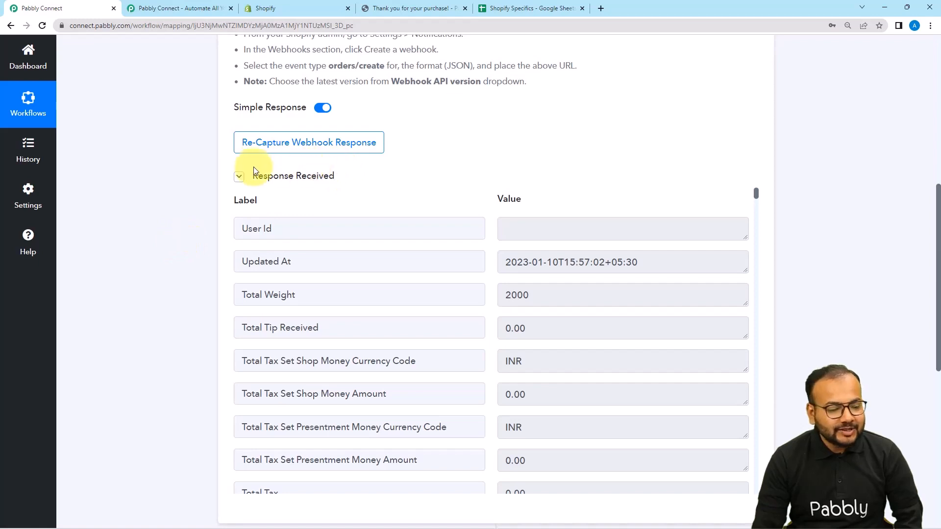
pyautogui.scroll(1, 372, 319)
pyautogui.scroll(-1, 374, 322)
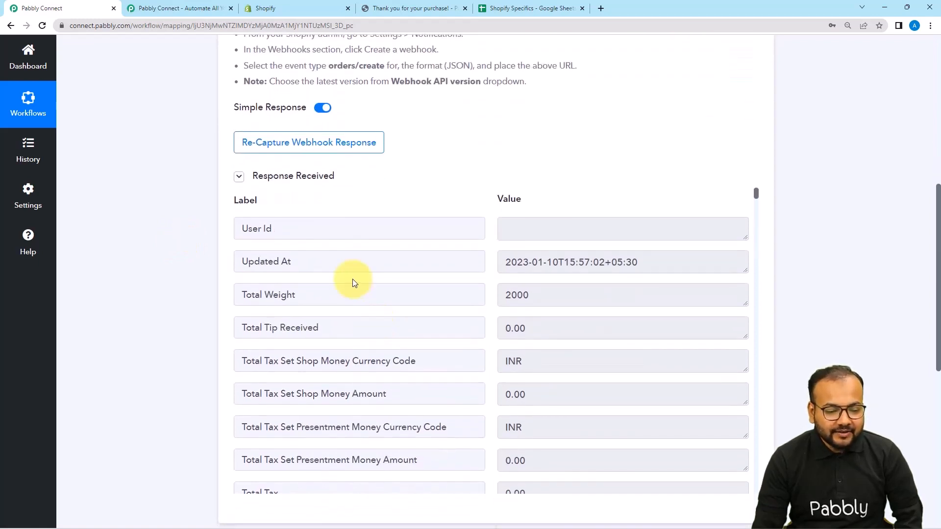
pyautogui.scroll(-1, 329, 285)
pyautogui.scroll(-3, 329, 283)
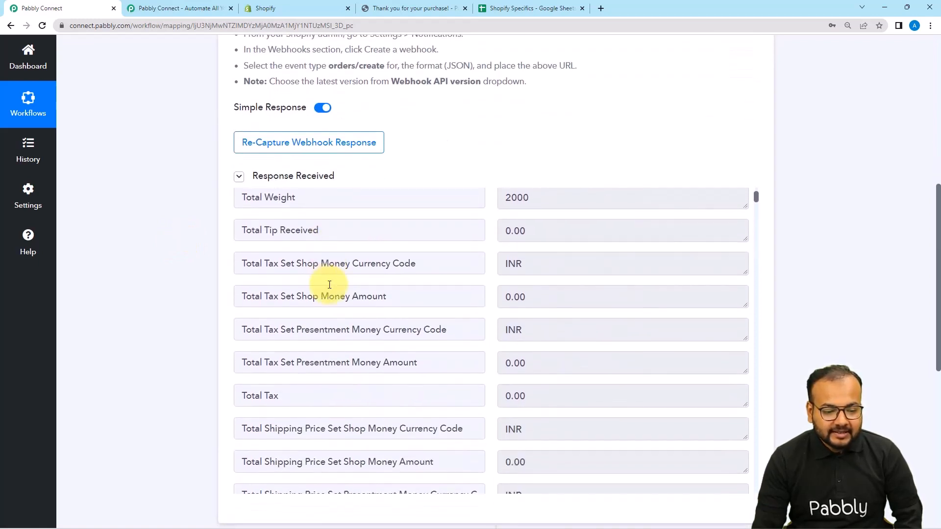
# Examine the pricing, shipping address and line item fields in the captured webhook response.
pyautogui.scroll(-1, 382, 265)
pyautogui.scroll(-6, 392, 294)
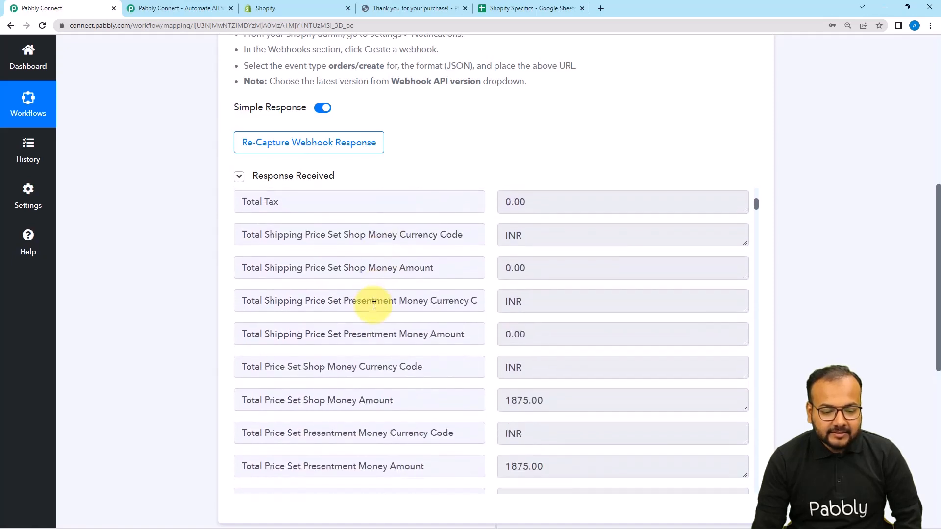
pyautogui.scroll(-12, 398, 333)
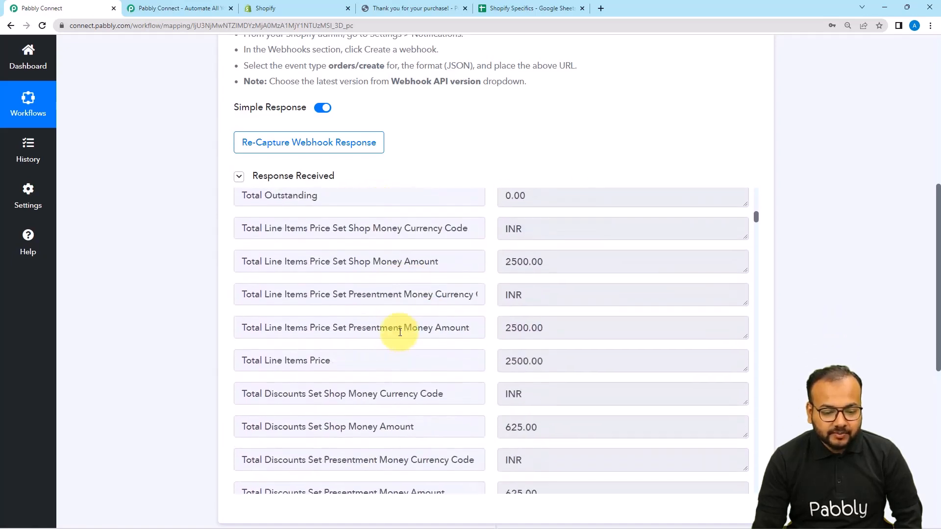
pyautogui.scroll(-10, 400, 332)
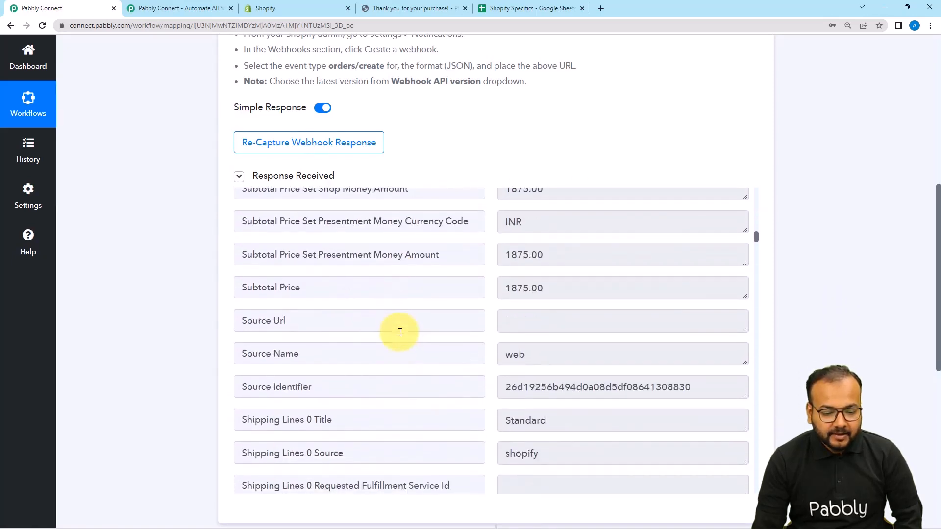
pyautogui.scroll(-3, 400, 332)
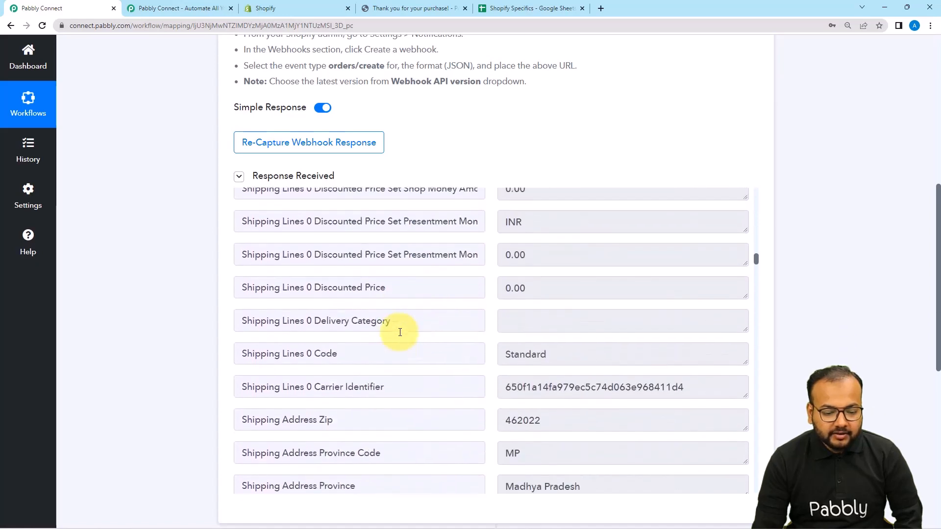
pyautogui.scroll(2, 400, 333)
pyautogui.scroll(-3, 400, 333)
pyautogui.scroll(-1, 400, 332)
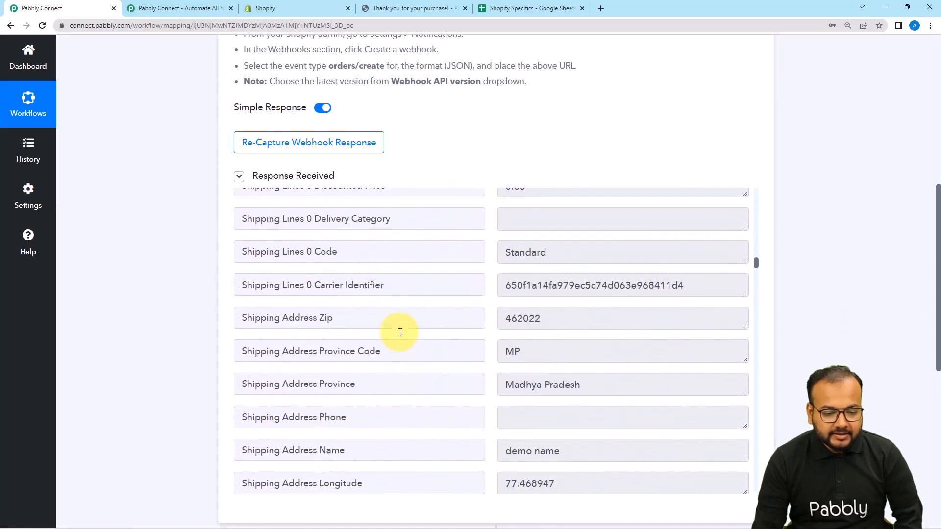
pyautogui.scroll(-3, 400, 333)
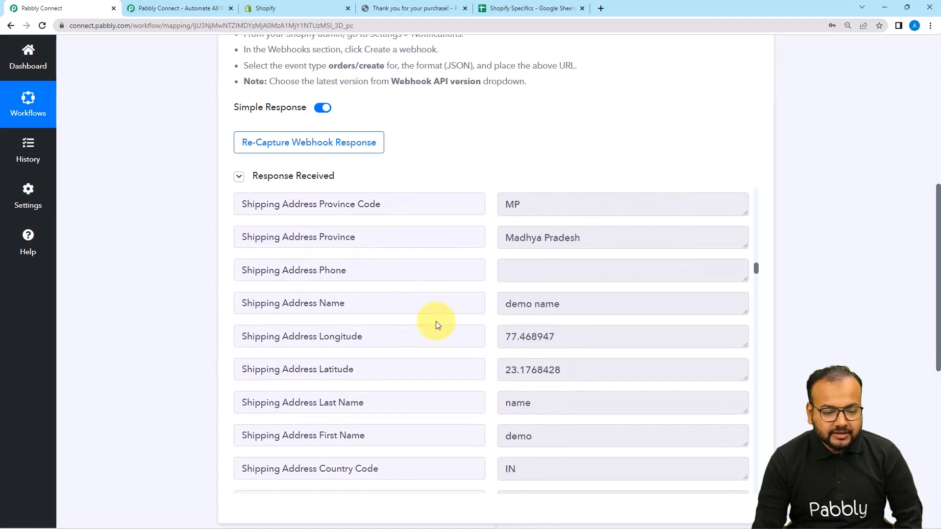
pyautogui.scroll(-4, 443, 322)
pyautogui.scroll(-10, 433, 319)
pyautogui.scroll(-7, 433, 316)
pyautogui.scroll(-11, 432, 316)
pyautogui.scroll(-2, 431, 315)
pyautogui.scroll(2, 441, 304)
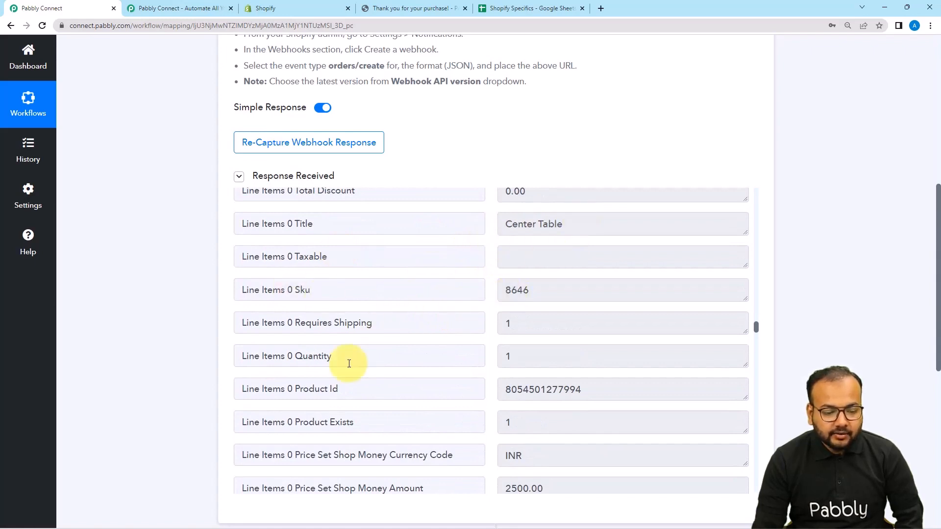
pyautogui.scroll(-1, 387, 348)
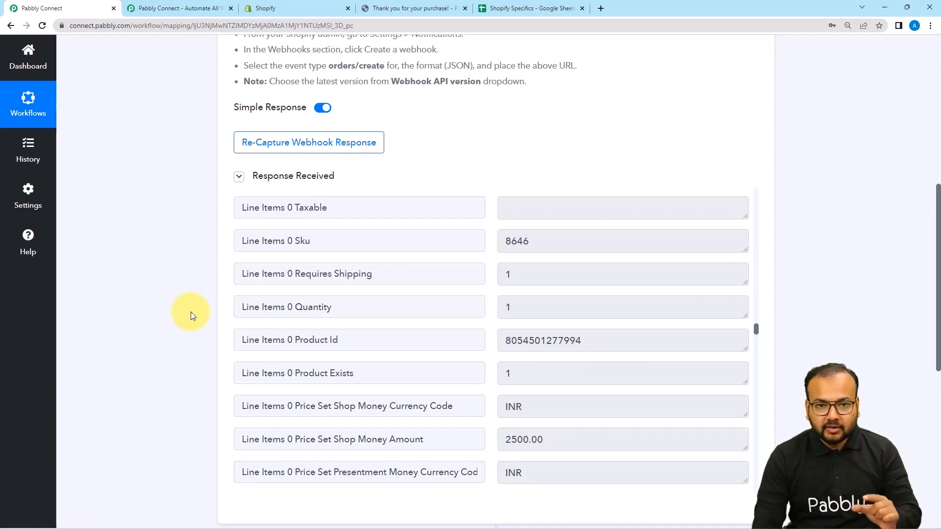
pyautogui.scroll(-1, 191, 312)
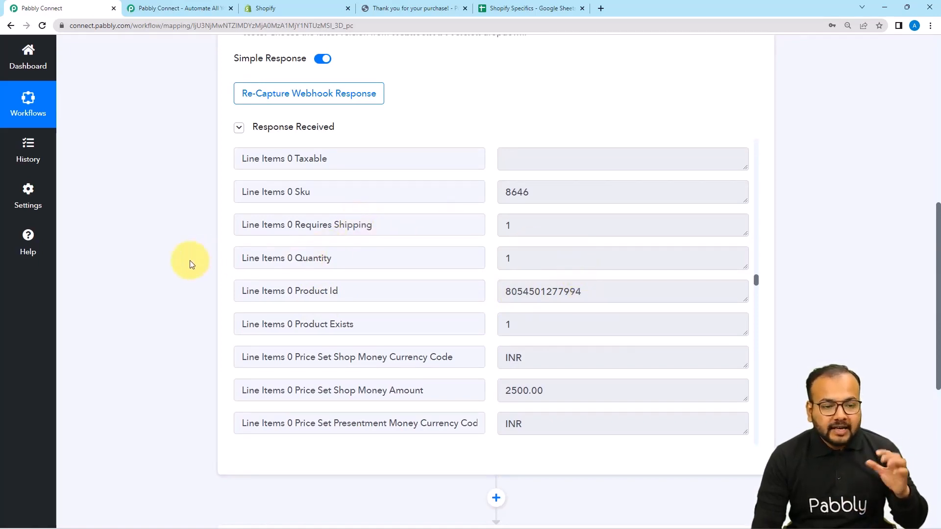
# Review the purchased product and applied discount on the Shopify order confirmation page, and return to the Pabbly Connect workflow.
pyautogui.click(303, 6)
pyautogui.click(434, 7)
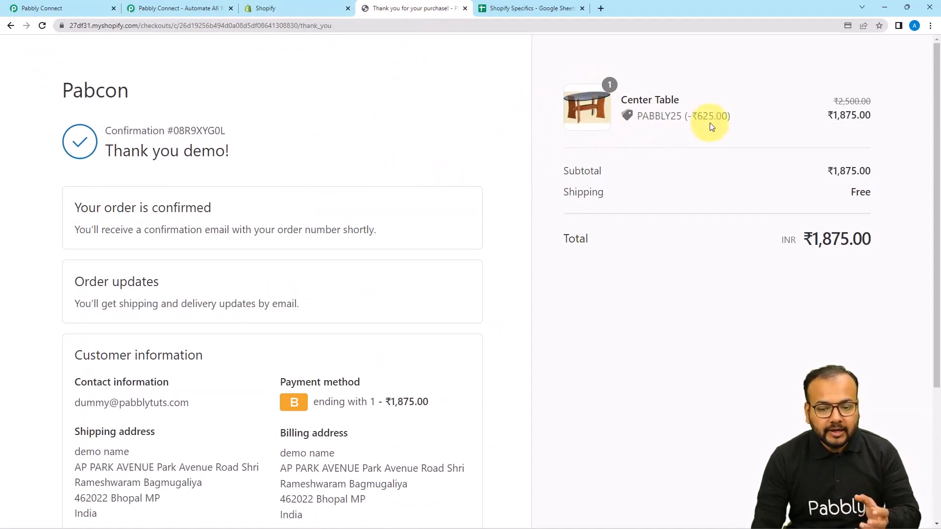
pyautogui.click(94, 8)
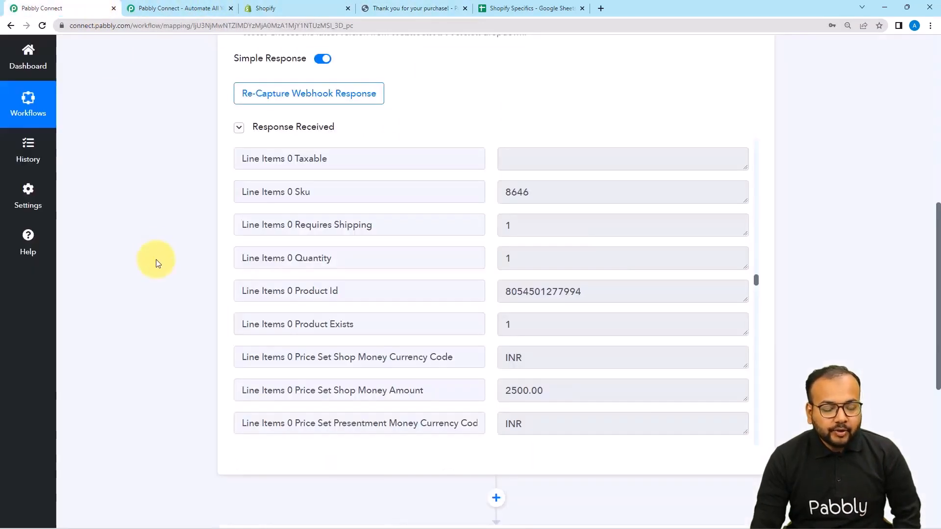
# Choose Filter by Pabbly as the application for the workflow's second step.
pyautogui.scroll(-2, 157, 263)
pyautogui.scroll(-3, 157, 263)
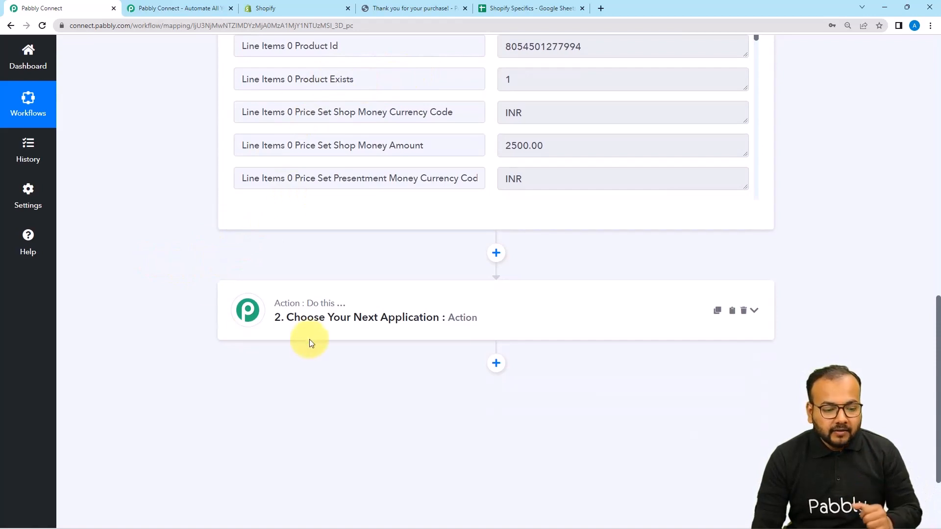
pyautogui.click(314, 323)
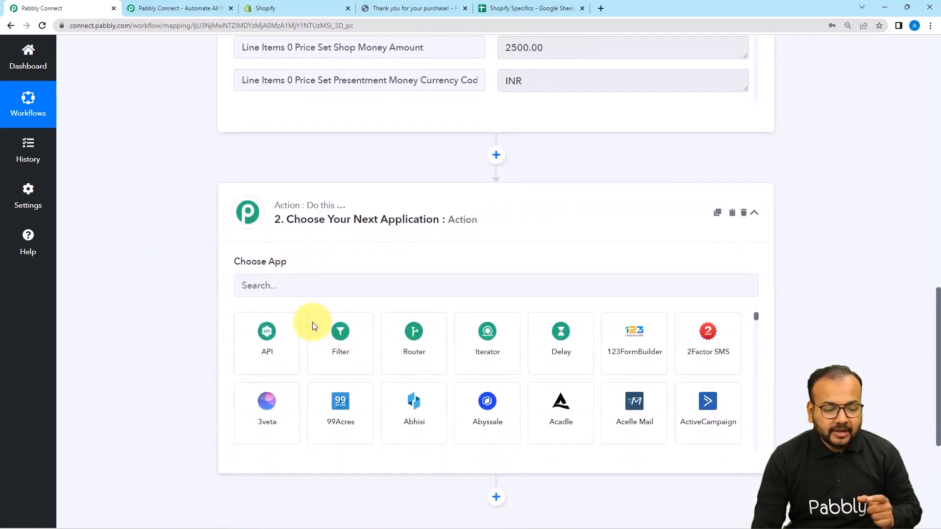
pyautogui.click(327, 364)
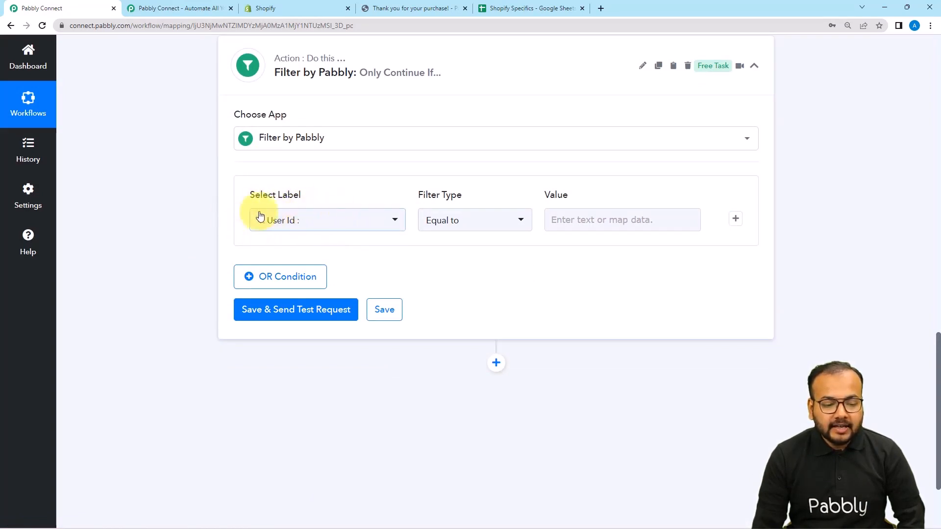
# Examine the filter's label, filter type and value fields alongside the line item data in the webhook response.
pyautogui.scroll(4, 396, 267)
pyautogui.scroll(6, 478, 281)
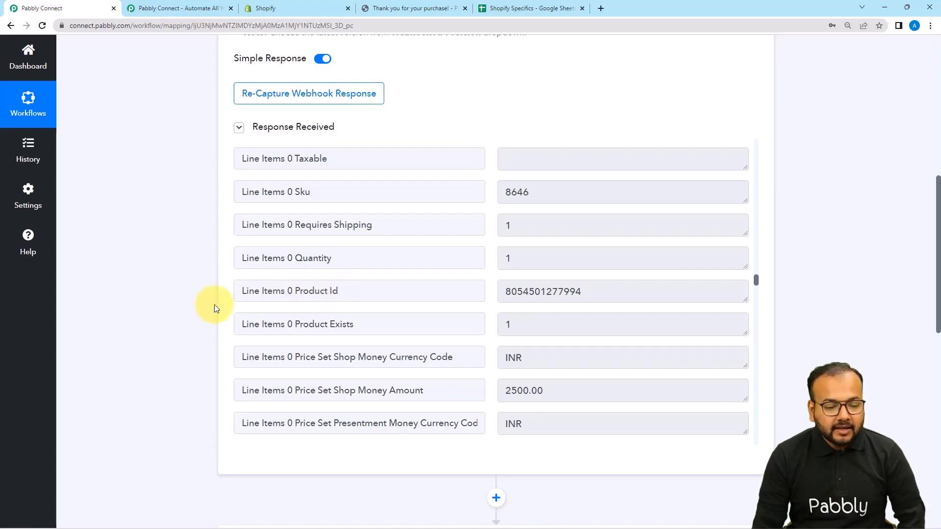
pyautogui.scroll(-7, 185, 304)
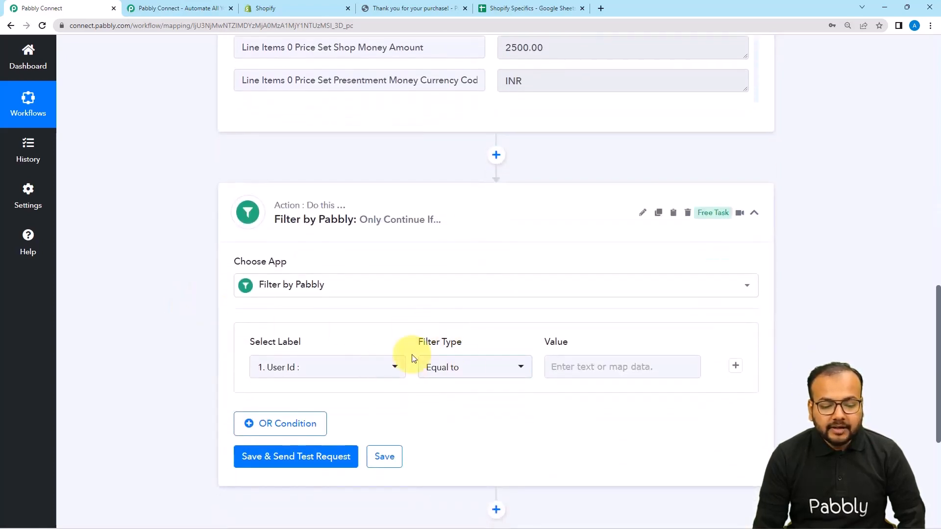
pyautogui.click(642, 368)
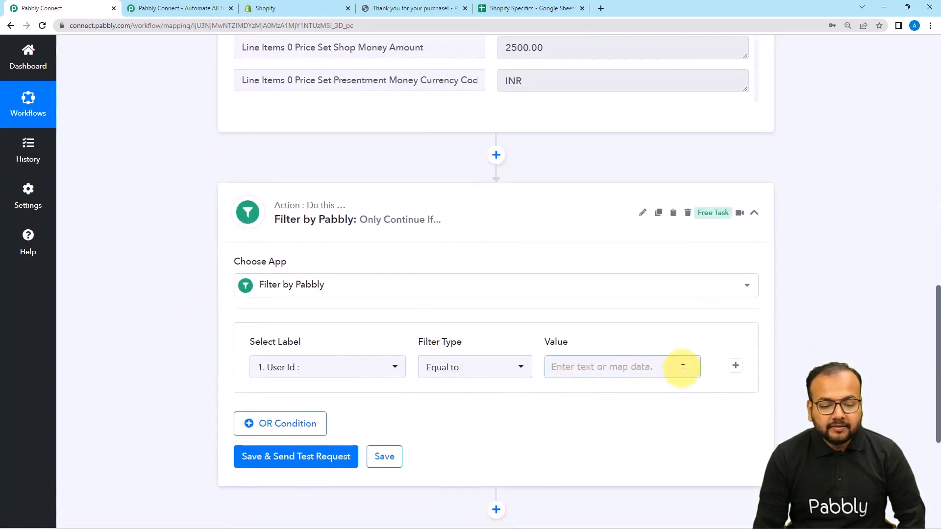
pyautogui.scroll(7, 531, 275)
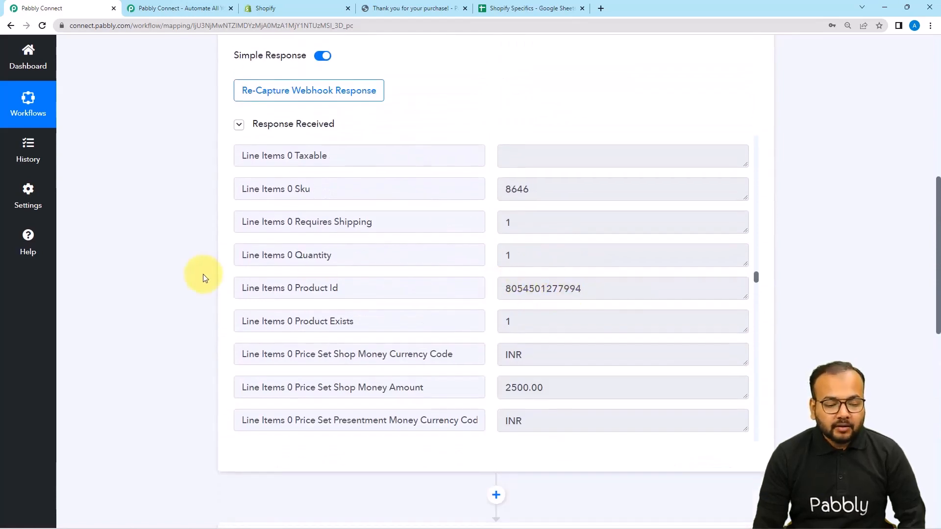
pyautogui.scroll(-5, 203, 274)
pyautogui.scroll(-2, 203, 274)
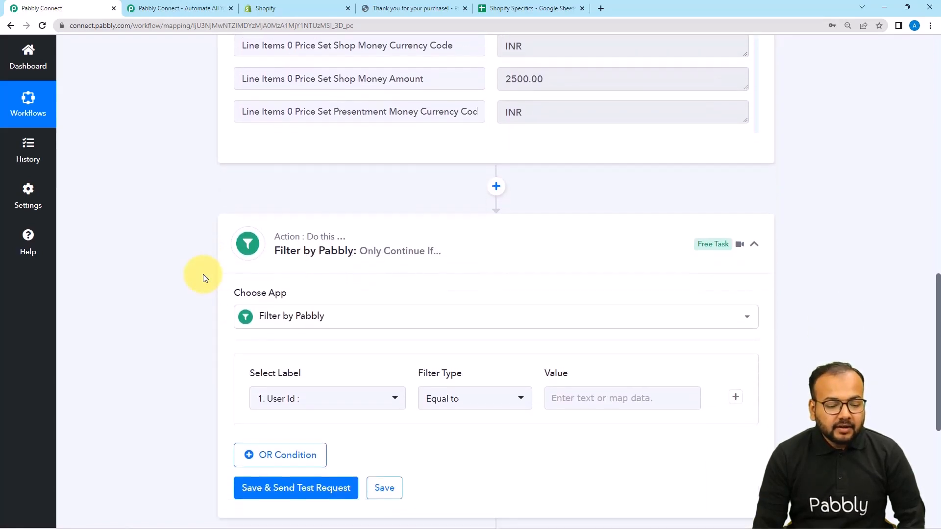
pyautogui.click(581, 376)
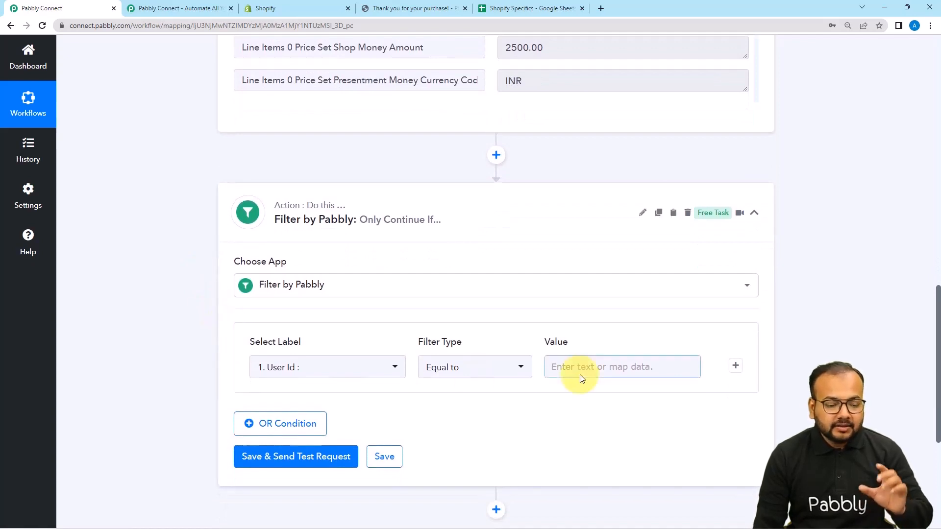
pyautogui.click(401, 348)
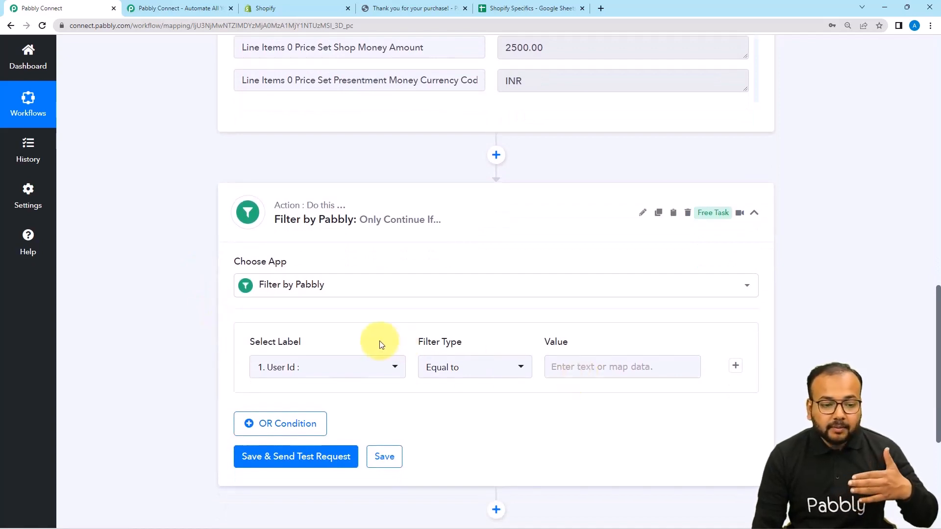
pyautogui.scroll(3, 678, 111)
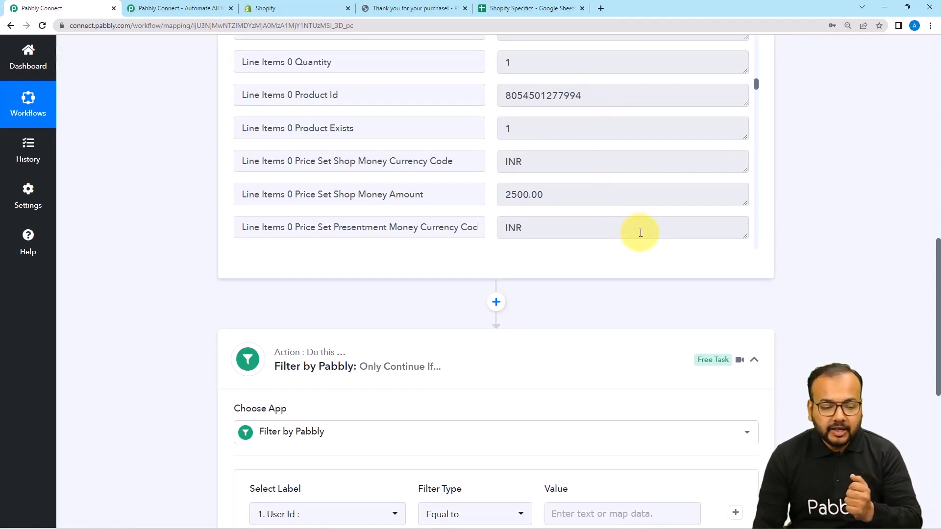
pyautogui.scroll(-15, 641, 232)
pyautogui.scroll(-8, 185, 235)
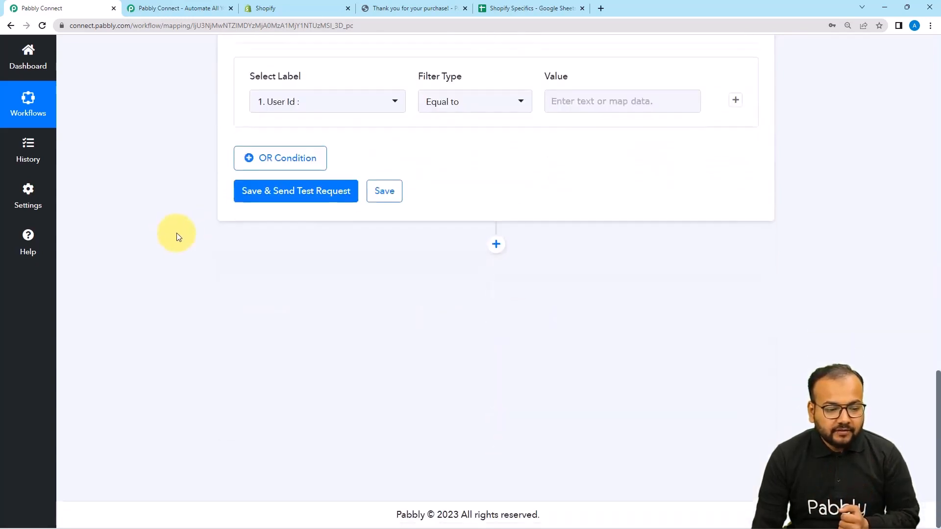
# Set the filter condition's label to Line Items 0 Product Id from the Shopify order, with filter type Equal to.
pyautogui.click(340, 108)
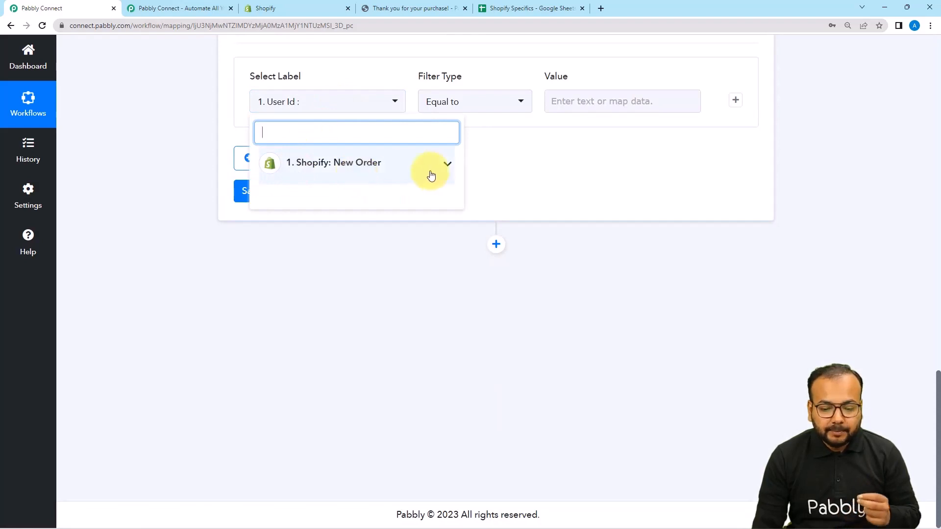
pyautogui.click(355, 179)
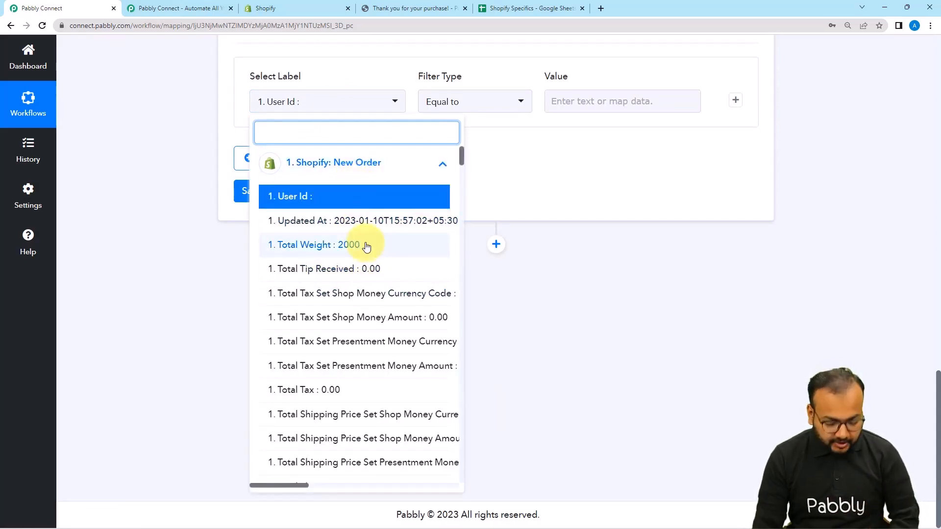
pyautogui.write('pro')
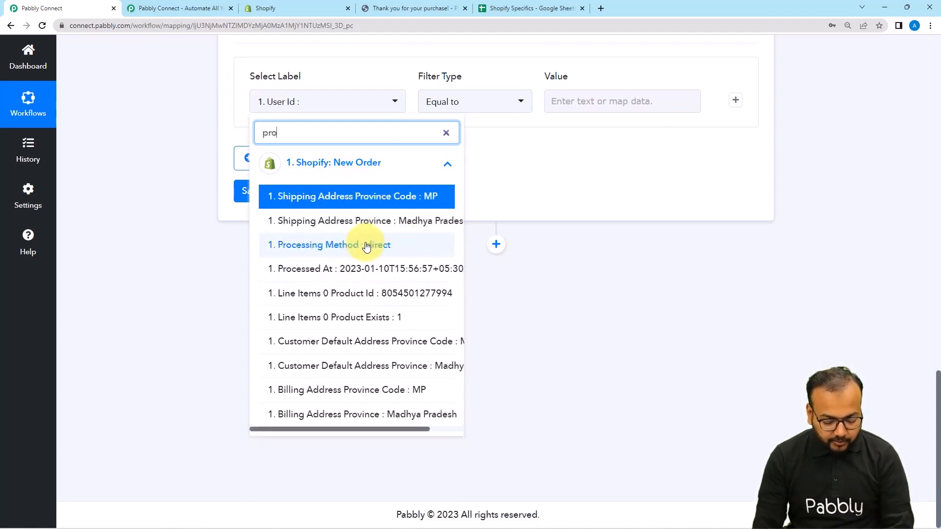
pyautogui.write('d')
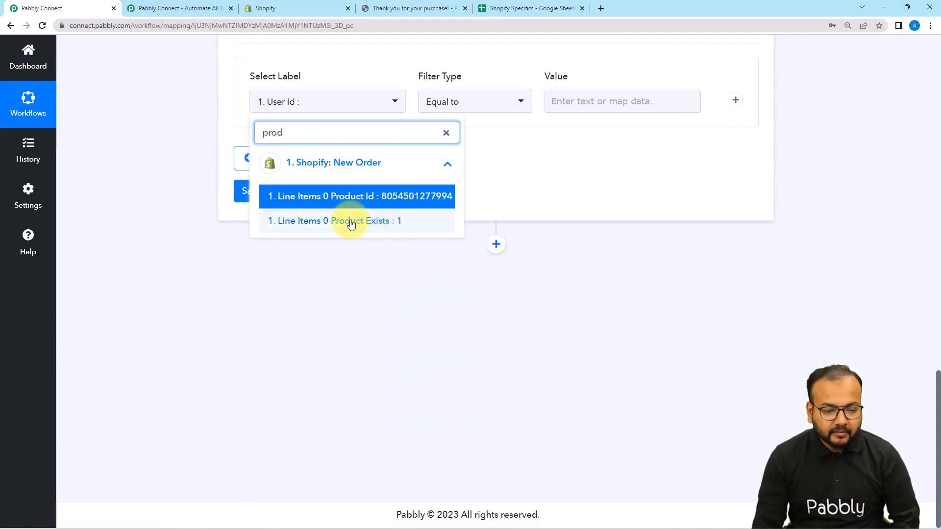
pyautogui.click(375, 197)
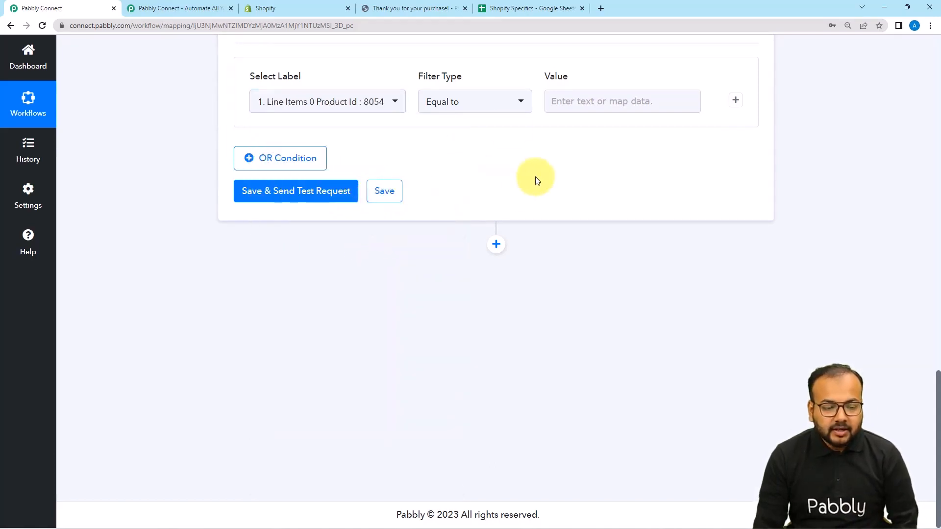
pyautogui.click(492, 107)
pyautogui.click(479, 161)
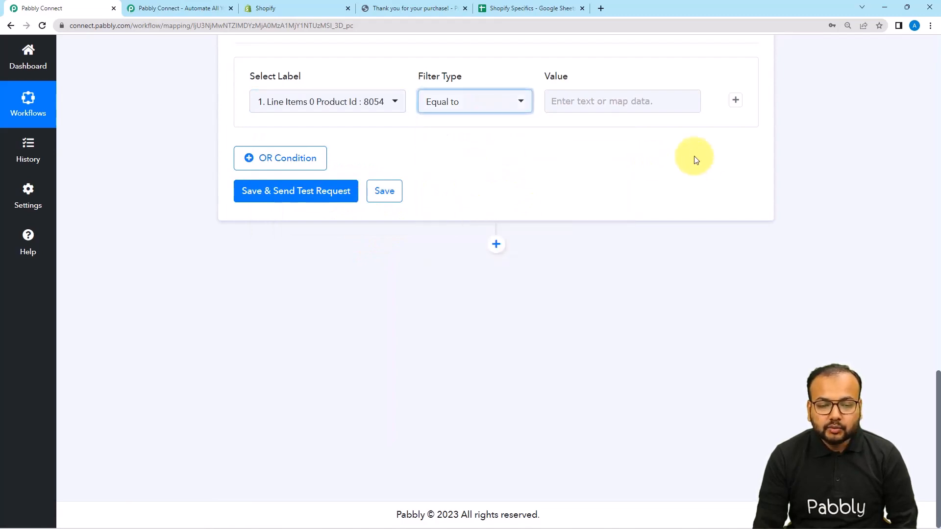
pyautogui.scroll(3, 612, 215)
pyautogui.scroll(9, 572, 245)
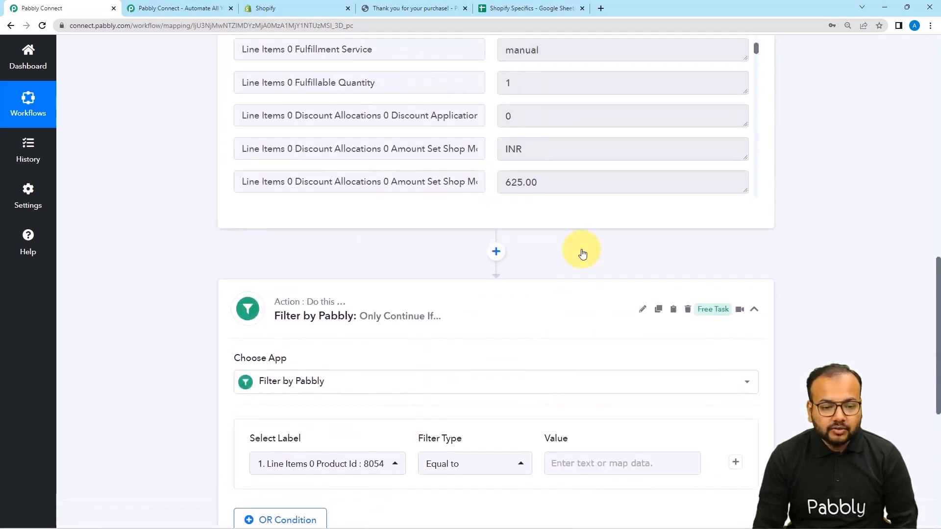
pyautogui.scroll(4, 578, 243)
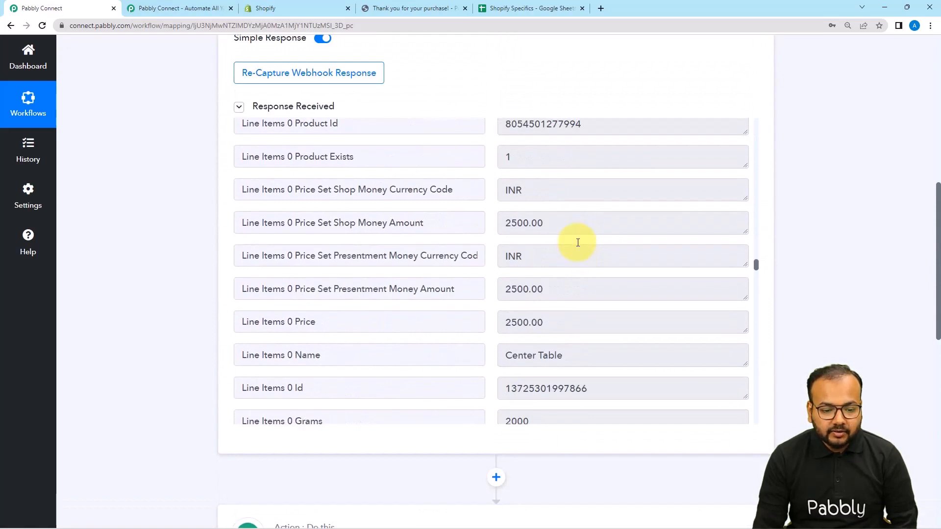
pyautogui.scroll(2, 578, 245)
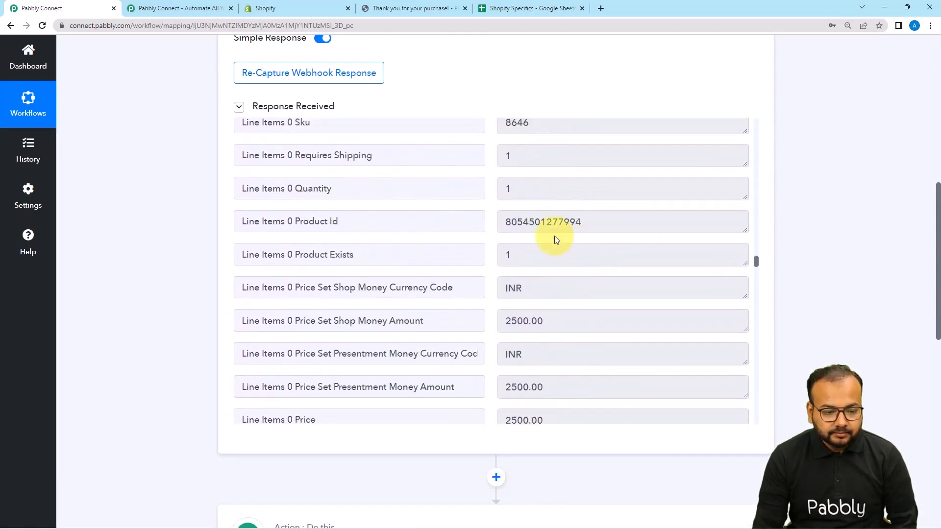
pyautogui.moveTo(506, 223); pyautogui.dragTo(583, 224)
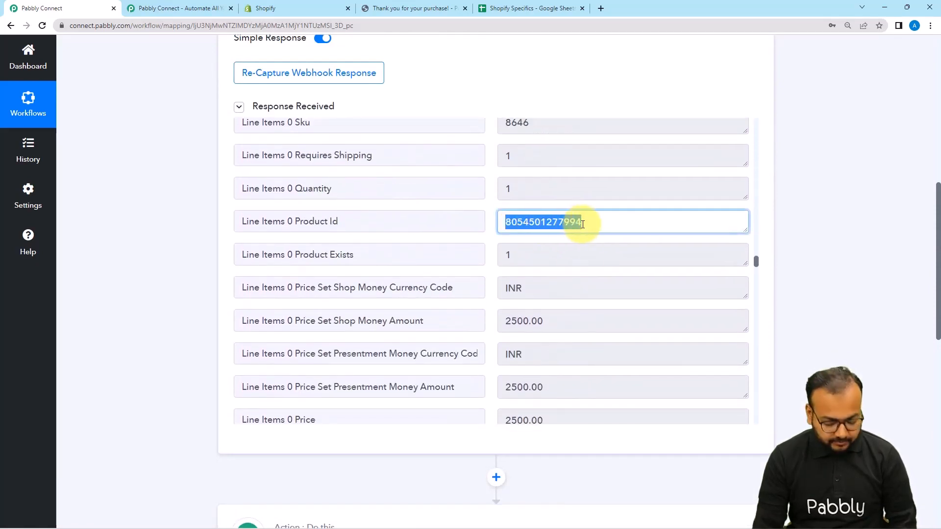
pyautogui.scroll(-7, 771, 328)
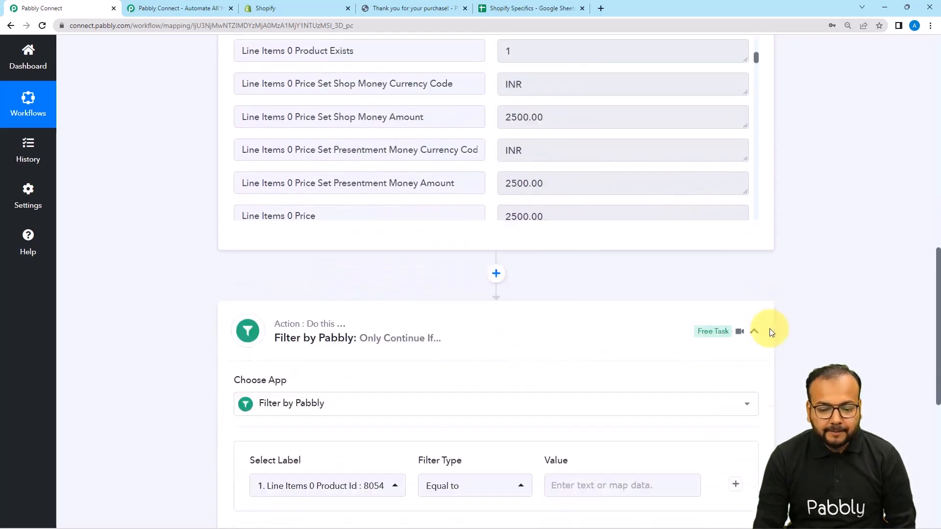
pyautogui.click(596, 345)
pyautogui.hotkey('ctrl', 'v')
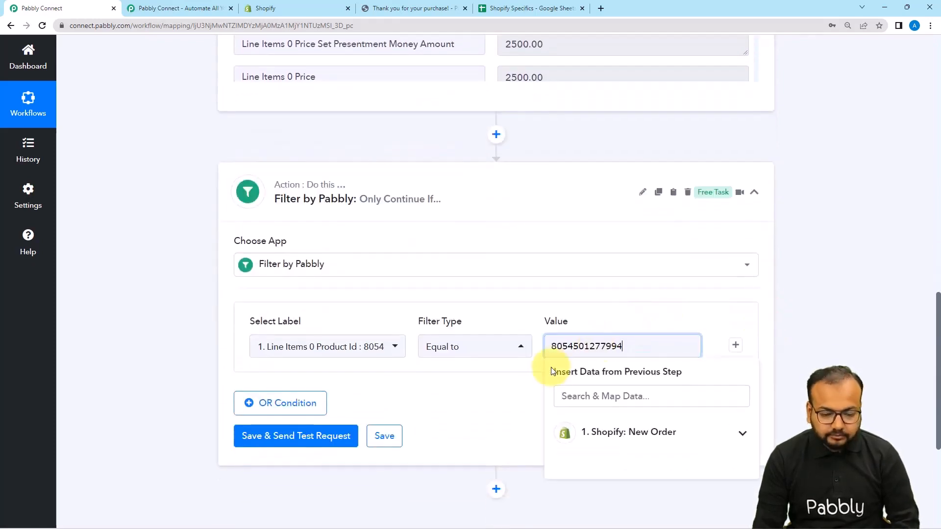
# Save the product ID filter condition, send a test request, and review the response received.
pyautogui.click(517, 373)
pyautogui.scroll(-2, 515, 369)
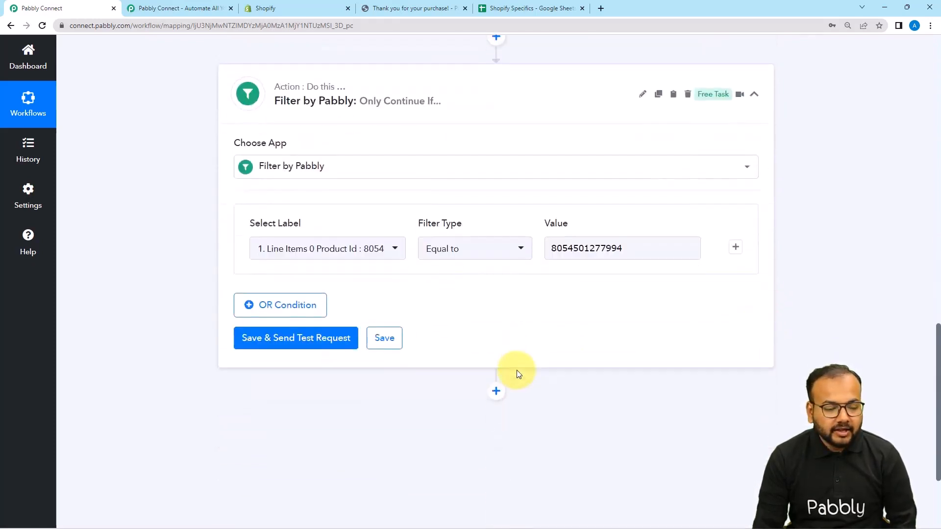
pyautogui.click(255, 338)
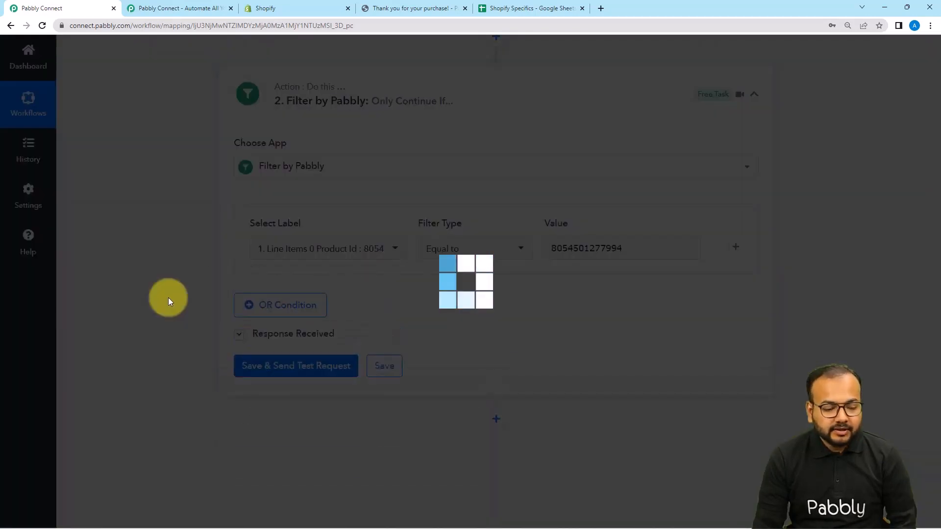
pyautogui.scroll(-2, 168, 299)
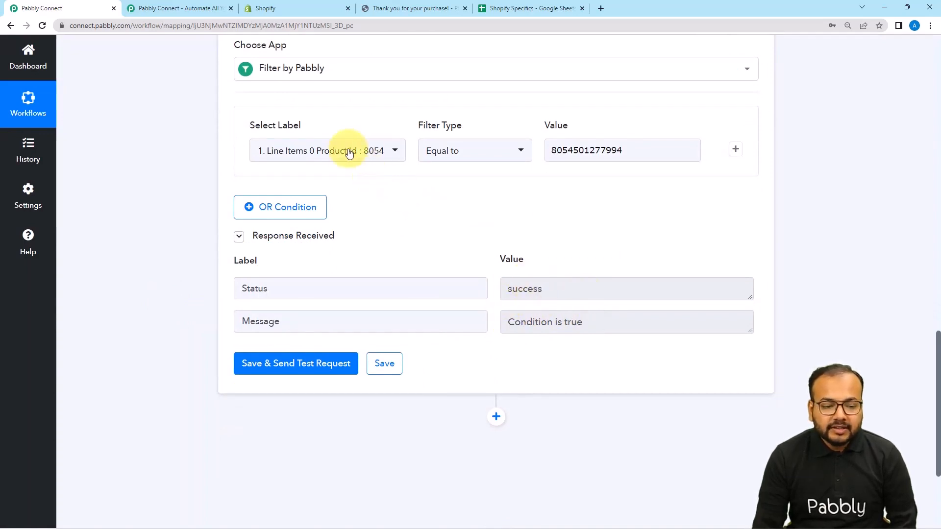
pyautogui.click(635, 151)
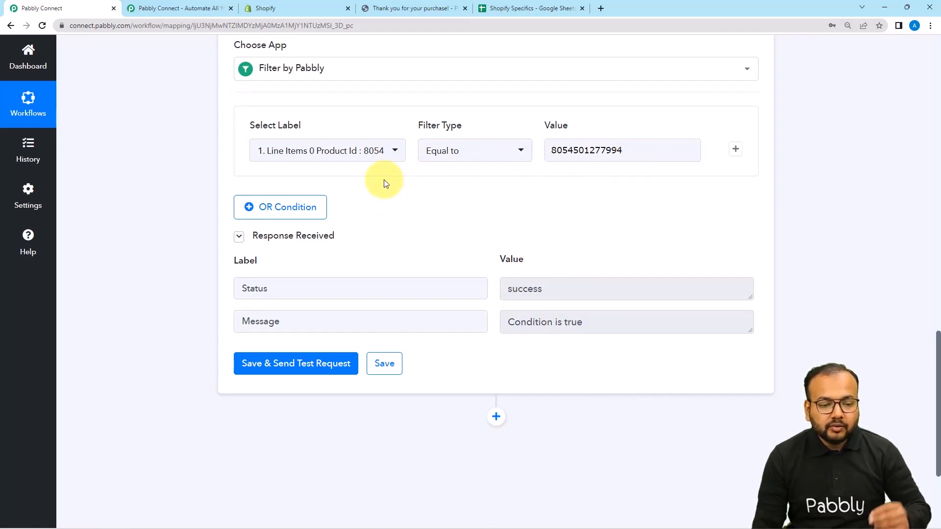
pyautogui.click(630, 167)
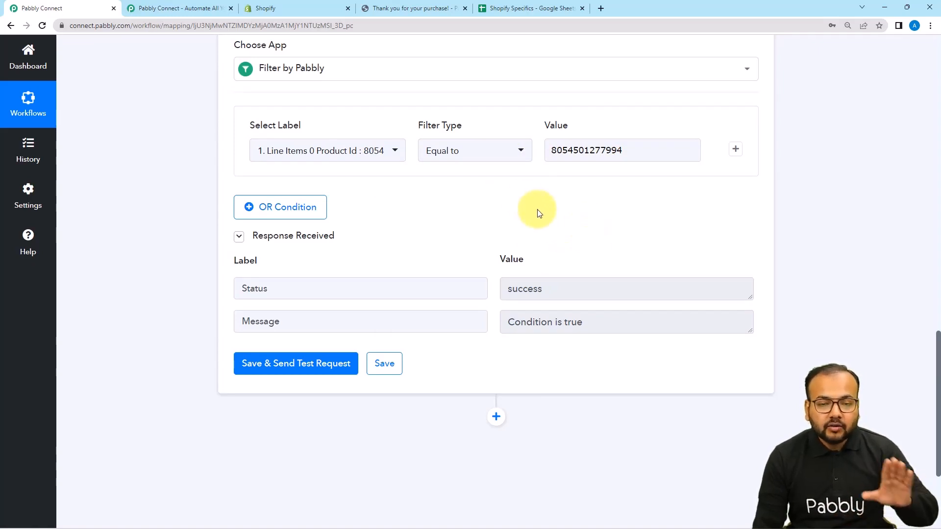
pyautogui.scroll(-1, 537, 210)
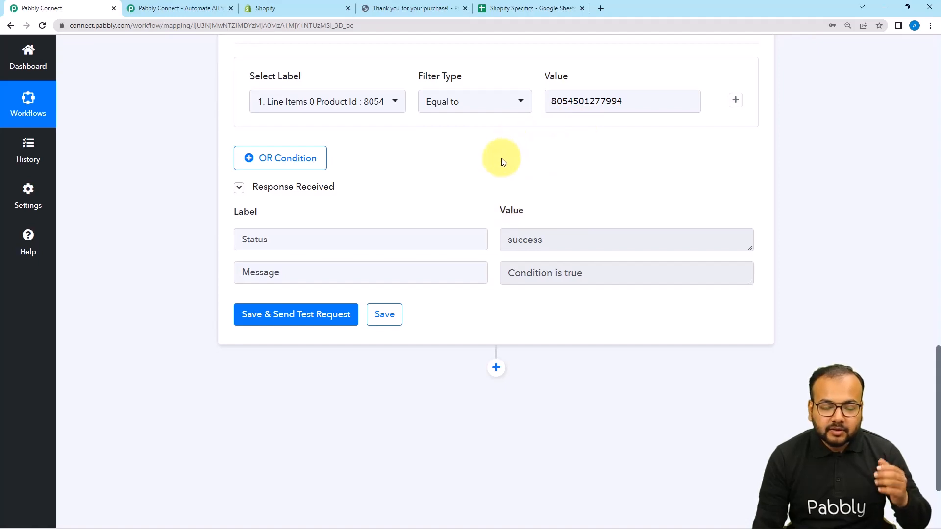
pyautogui.scroll(-3, 491, 201)
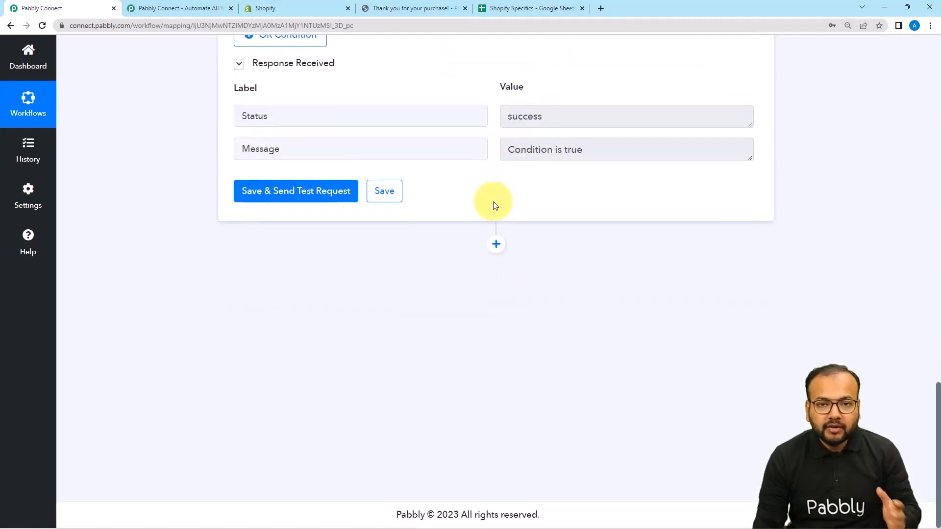
# Add an action after the filter using Google Sheets with Add New Row as the action event.
pyautogui.click(523, 10)
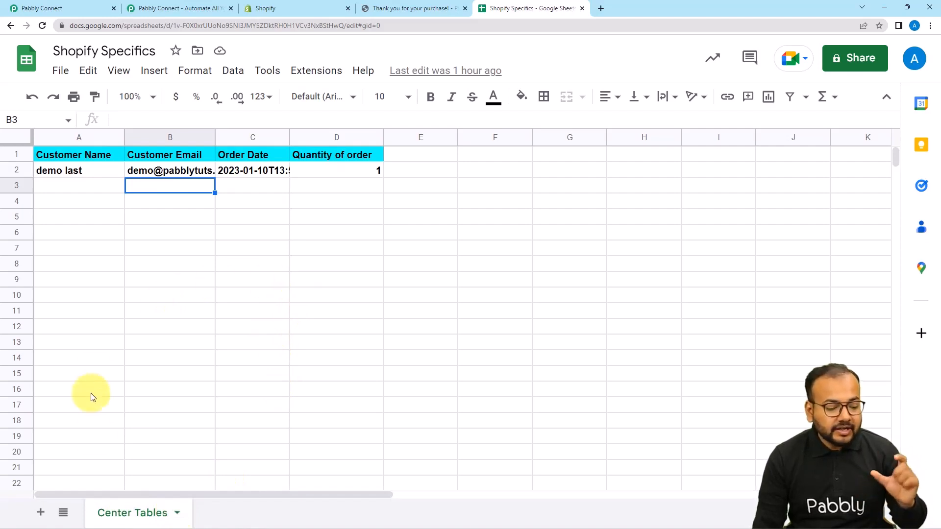
pyautogui.click(59, 15)
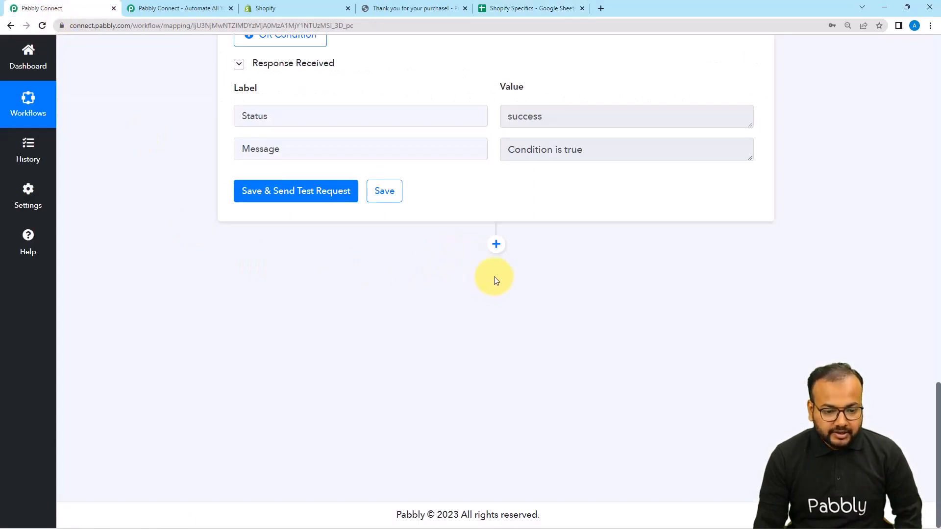
pyautogui.click(497, 248)
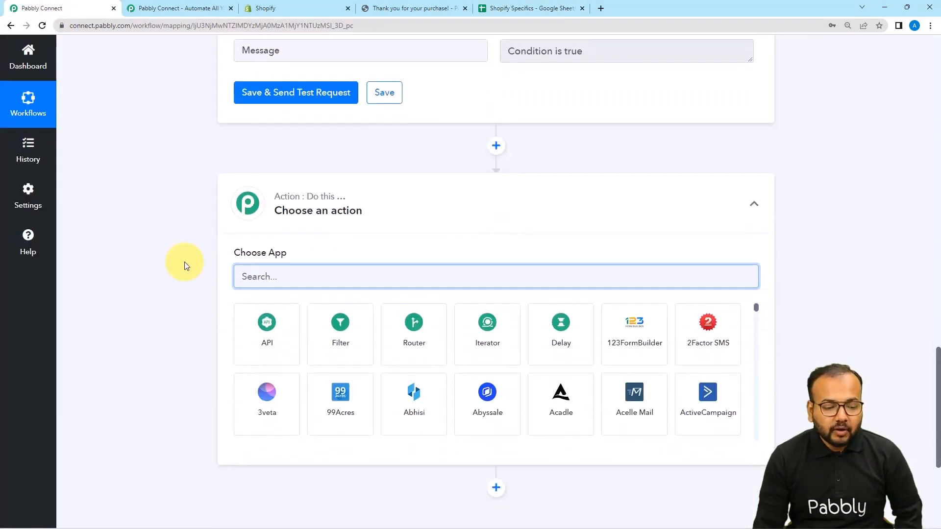
pyautogui.write('goo')
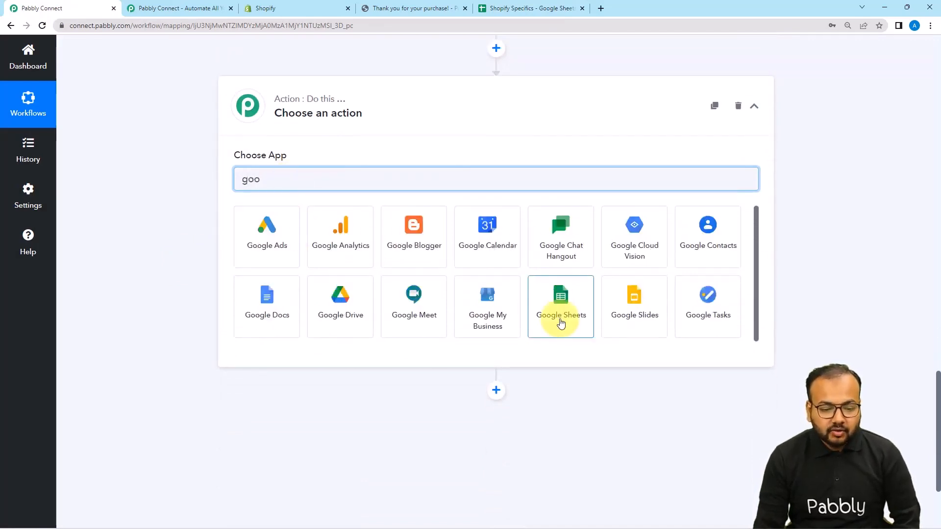
pyautogui.click(561, 324)
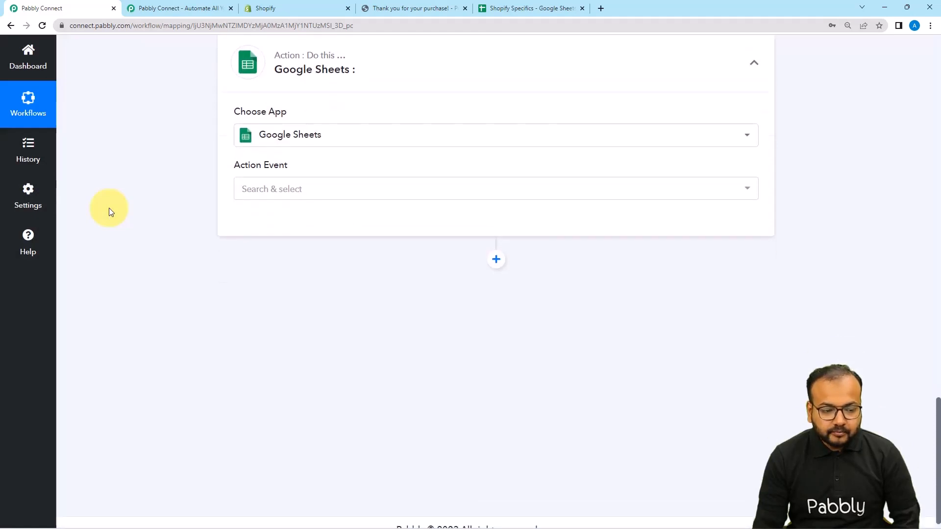
pyautogui.click(246, 177)
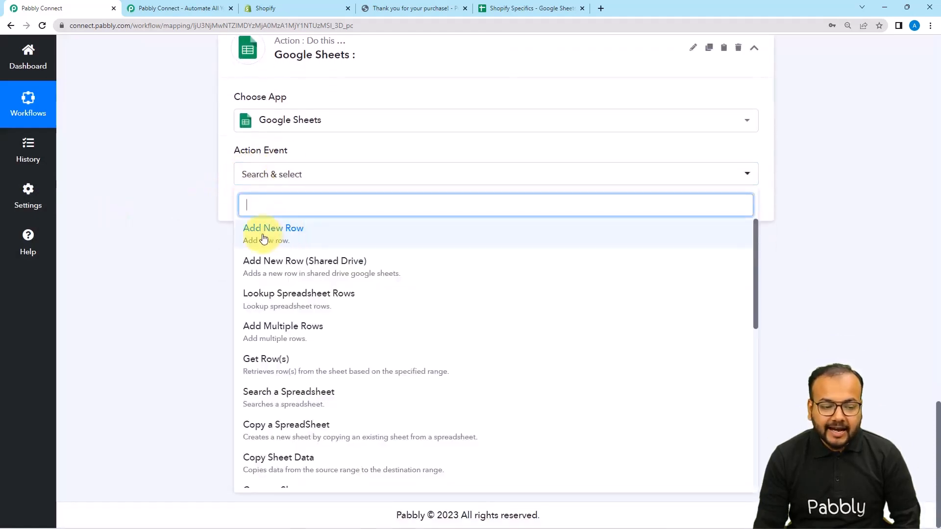
pyautogui.click(264, 230)
# Connect Google Sheets through a new connection, signing in with Google and allowing Pabbly Connect Sheets access to the account.
pyautogui.click(267, 212)
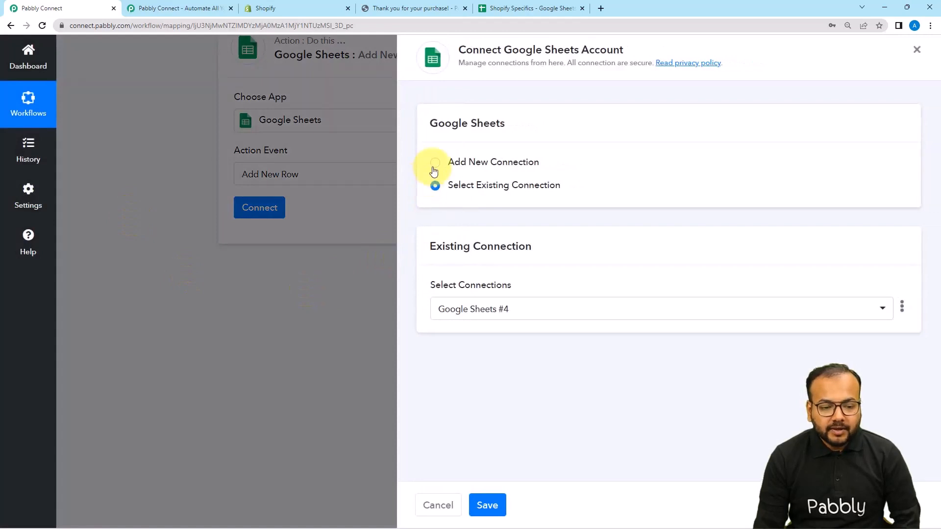
pyautogui.click(435, 162)
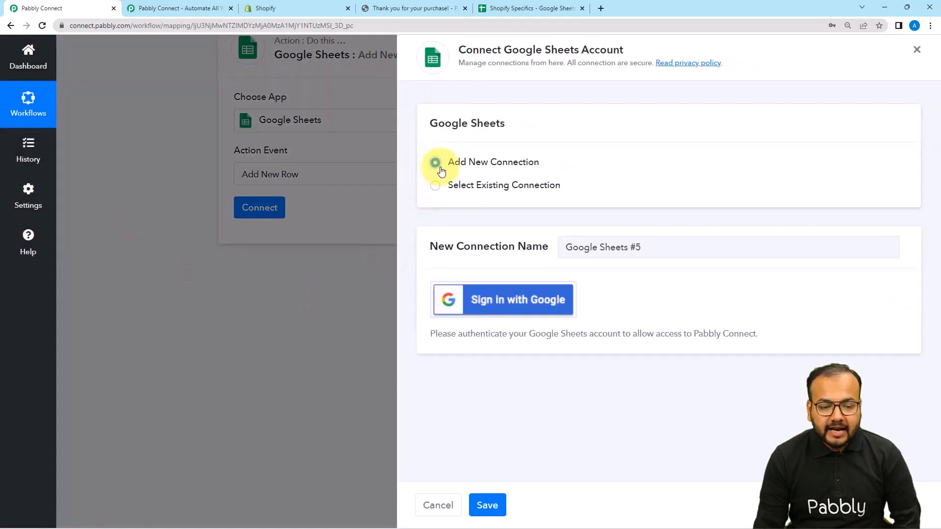
pyautogui.click(479, 296)
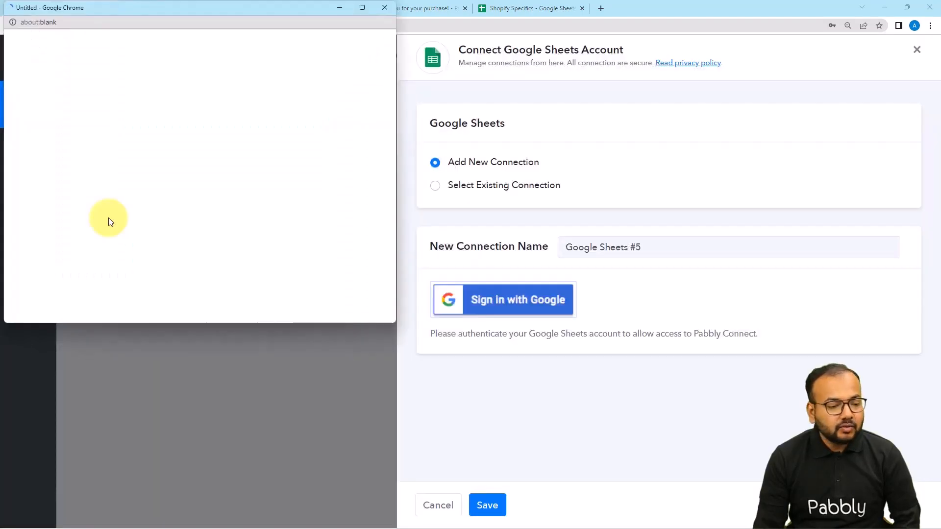
pyautogui.click(105, 208)
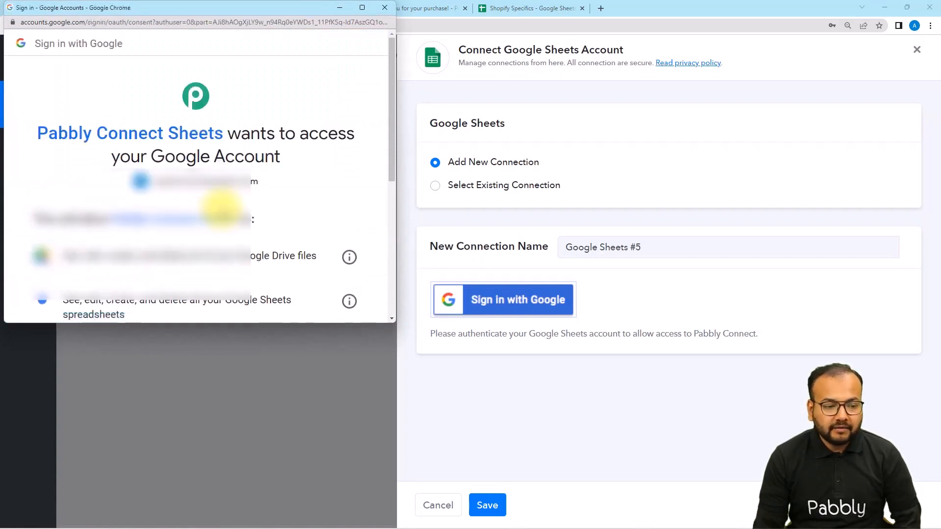
pyautogui.scroll(-5, 222, 208)
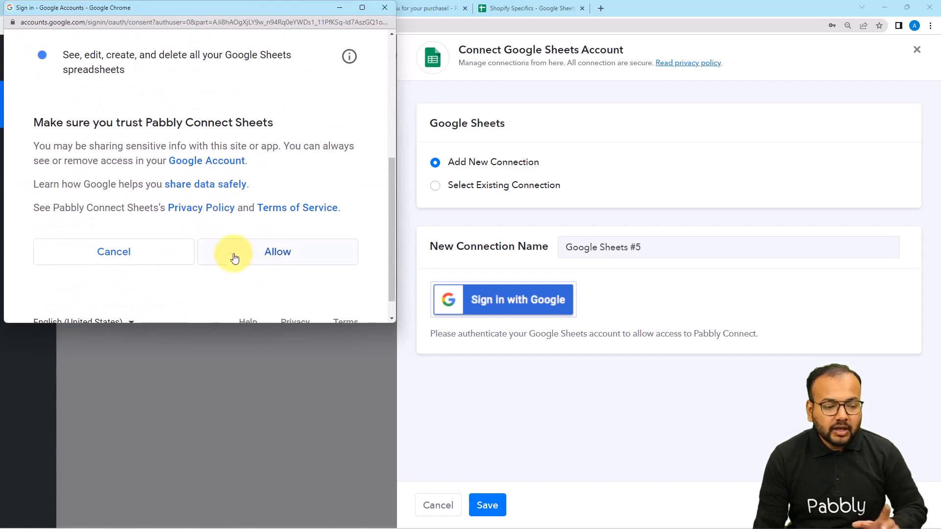
pyautogui.click(262, 265)
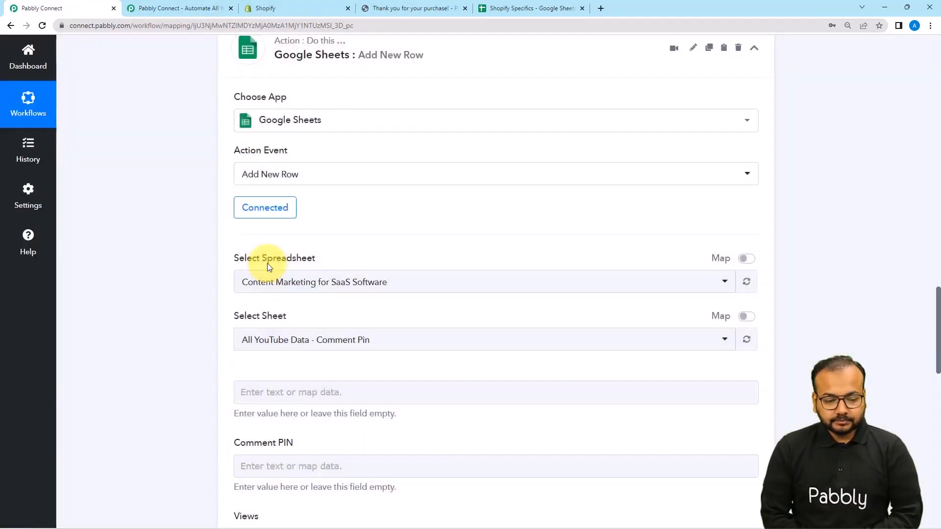
# Select the Shopify Specifics spreadsheet and its Center Tables sheet as the destination for the new row.
pyautogui.scroll(-2, 267, 267)
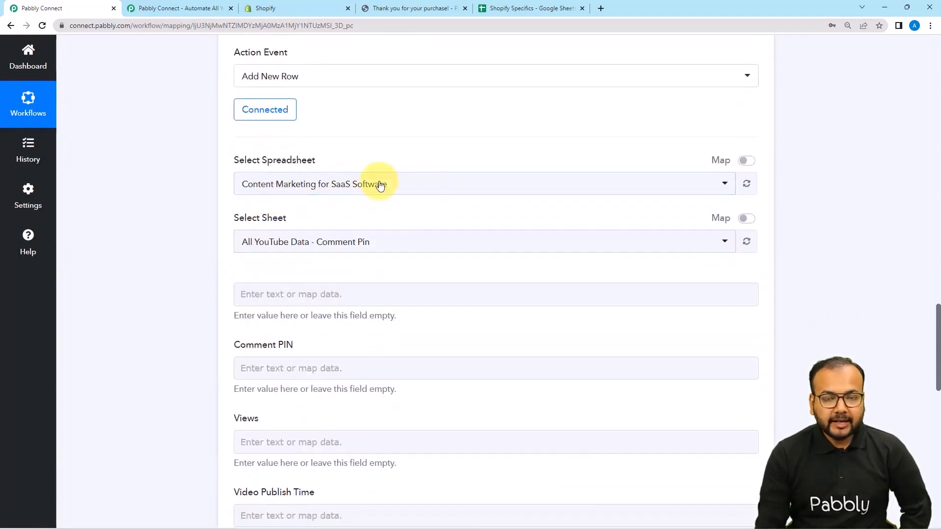
pyautogui.click(495, 8)
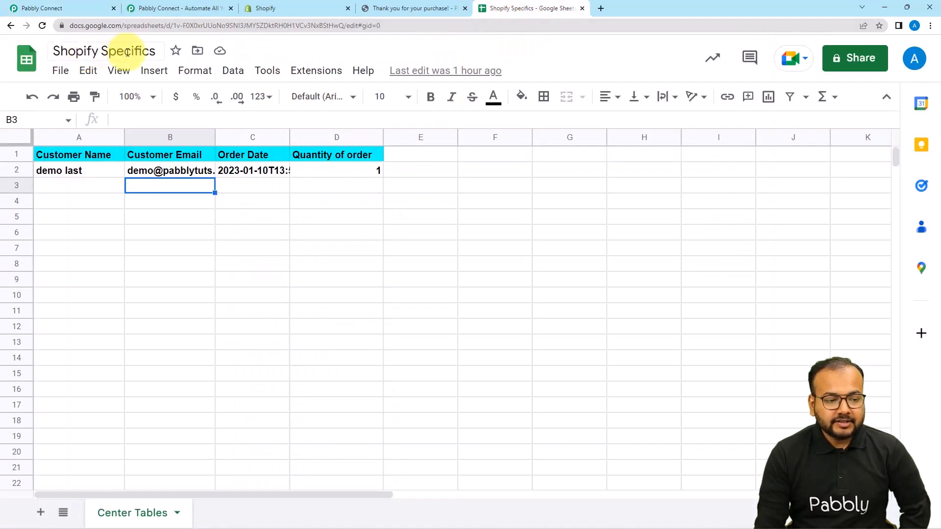
pyautogui.click(83, 8)
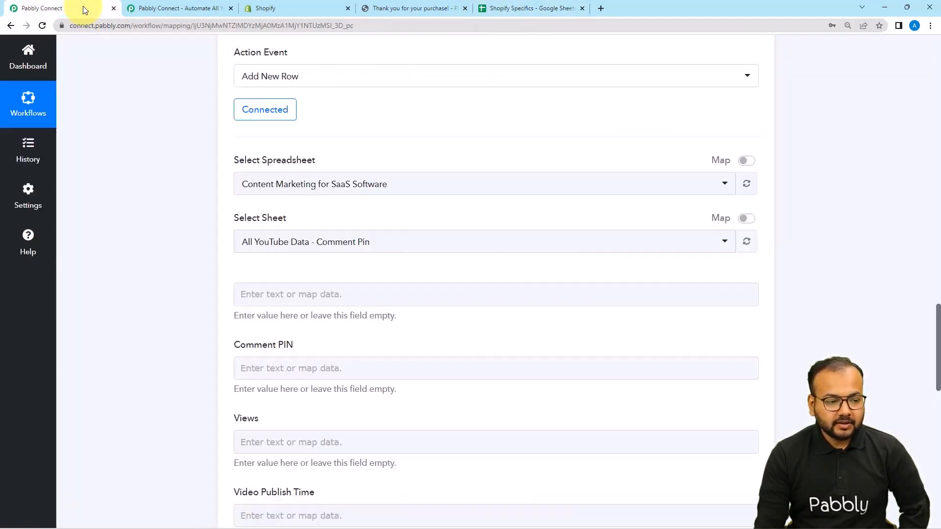
pyautogui.click(312, 184)
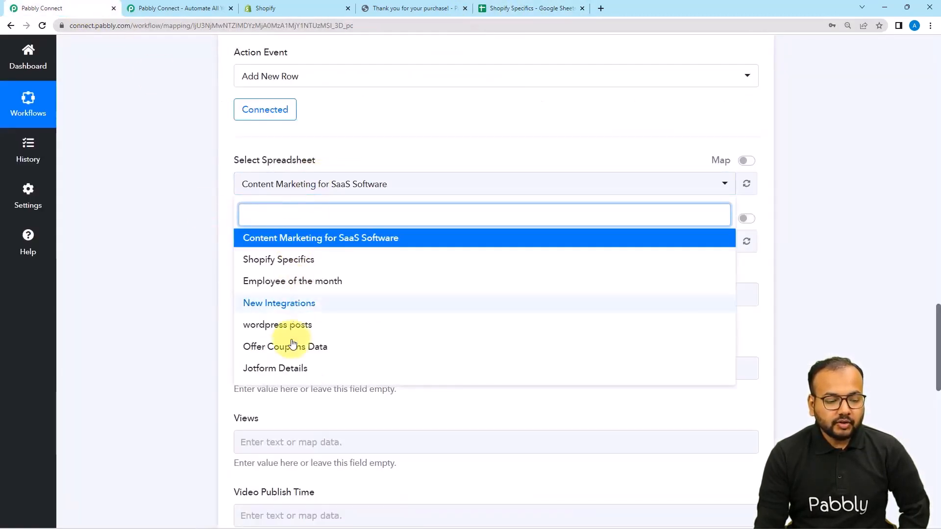
pyautogui.click(278, 260)
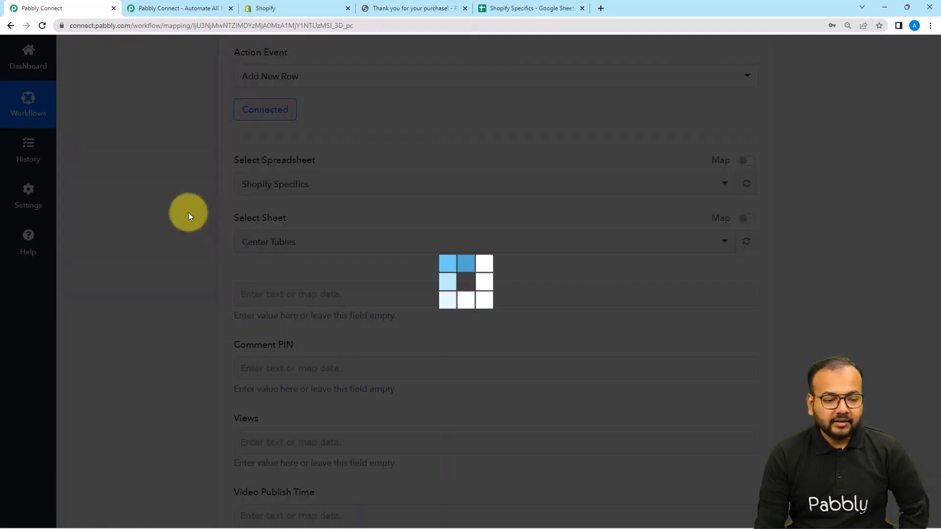
pyautogui.scroll(-3, 188, 213)
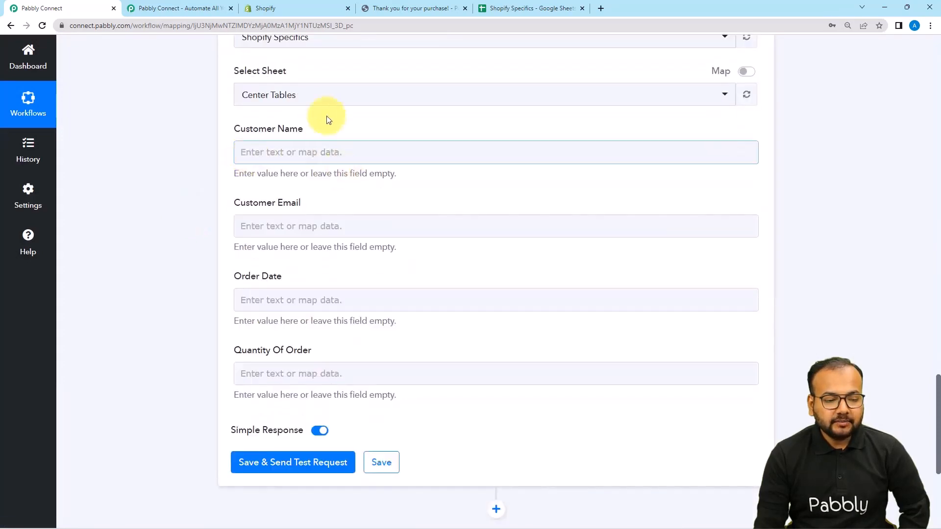
# Compare the column headers in the Shopify Specifics spreadsheet with the Customer Name, Customer Email, Order Date and Quantity Of Order mapping fields.
pyautogui.click(516, 10)
pyautogui.click(79, 10)
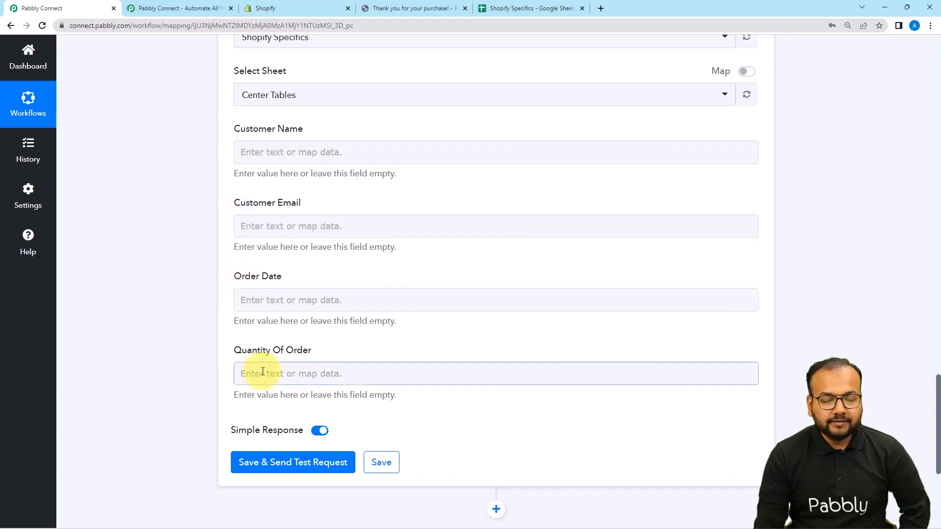
pyautogui.click(534, 9)
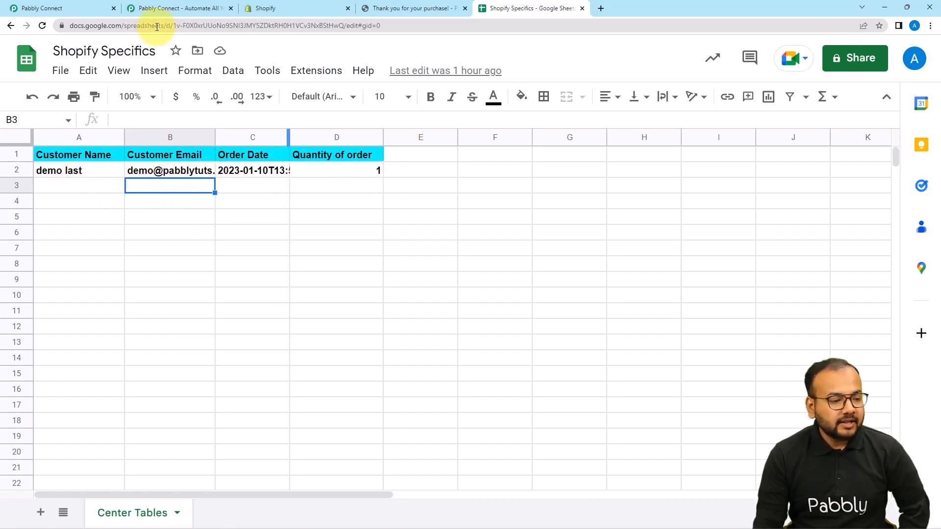
pyautogui.click(82, 8)
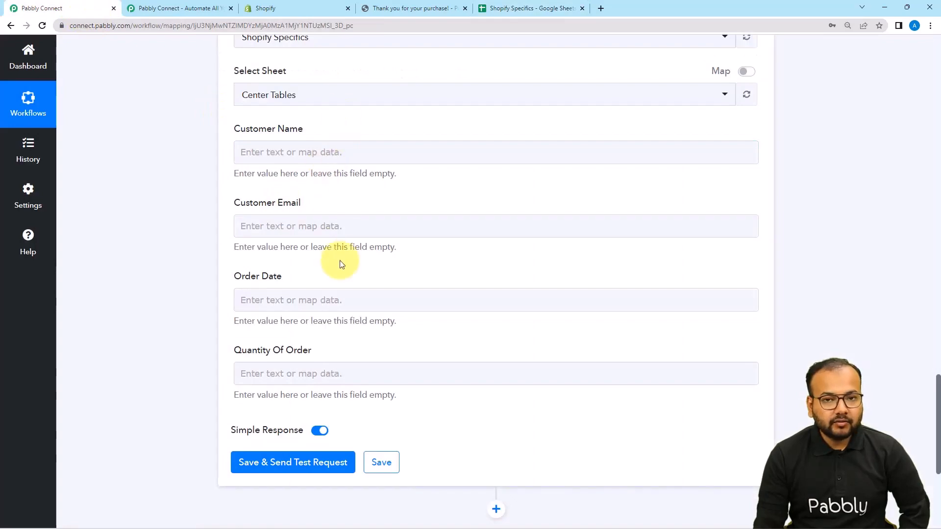
pyautogui.click(339, 155)
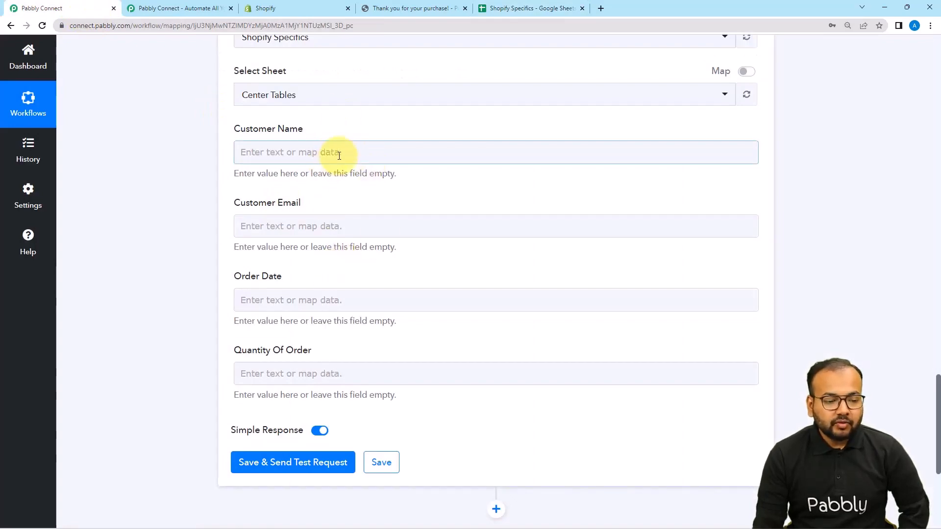
pyautogui.scroll(7, 339, 155)
pyautogui.scroll(-4, 338, 155)
pyautogui.scroll(1, 339, 155)
pyautogui.scroll(3, 338, 155)
pyautogui.scroll(-7, 338, 155)
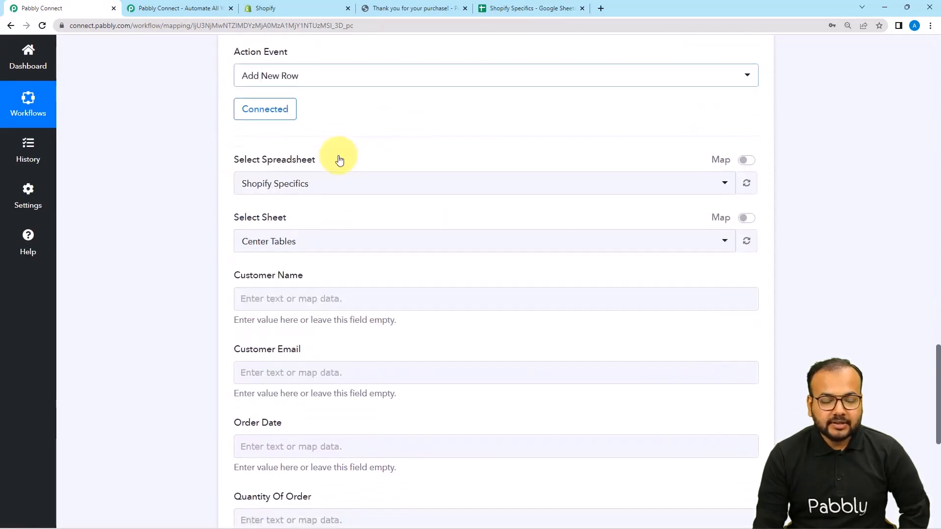
pyautogui.scroll(-3, 338, 157)
pyautogui.scroll(2, 330, 153)
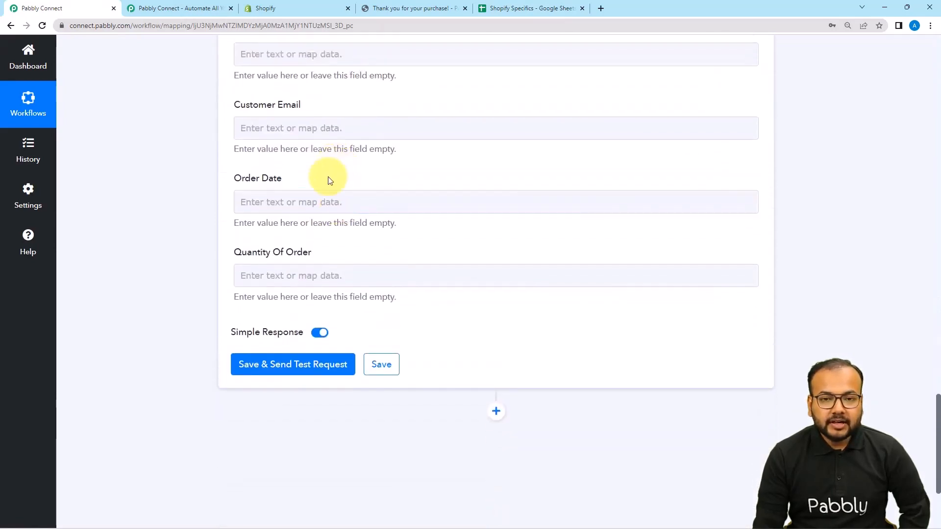
pyautogui.scroll(2, 326, 185)
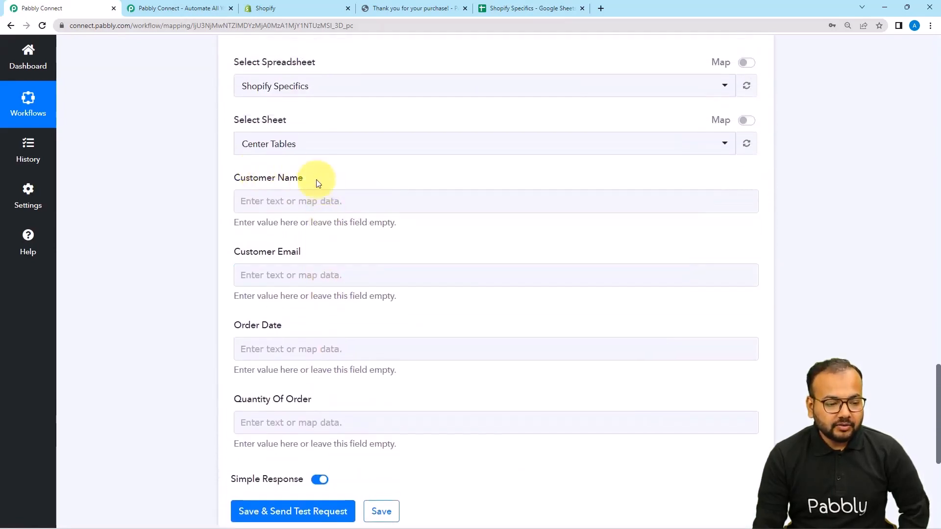
# Map the Customer Name field to the Shipping Address Name from the Shopify New Order data.
pyautogui.click(282, 199)
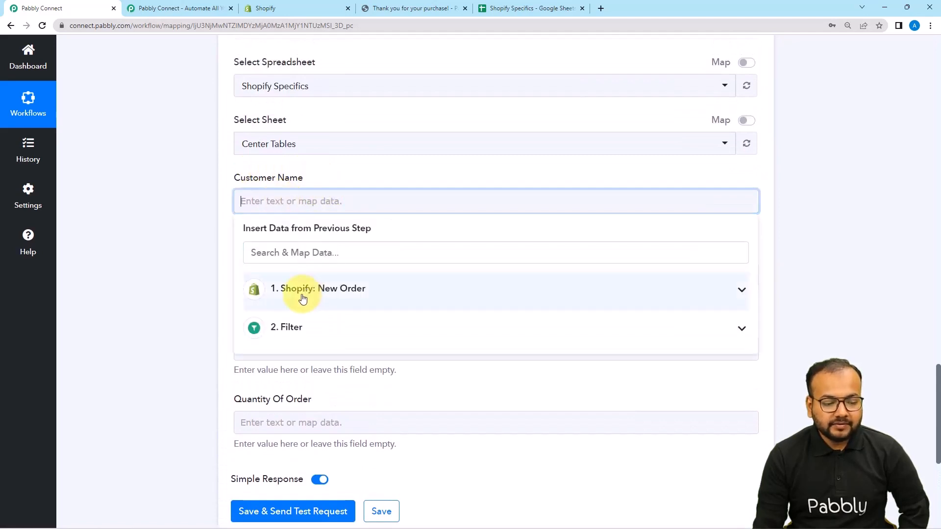
pyautogui.click(302, 299)
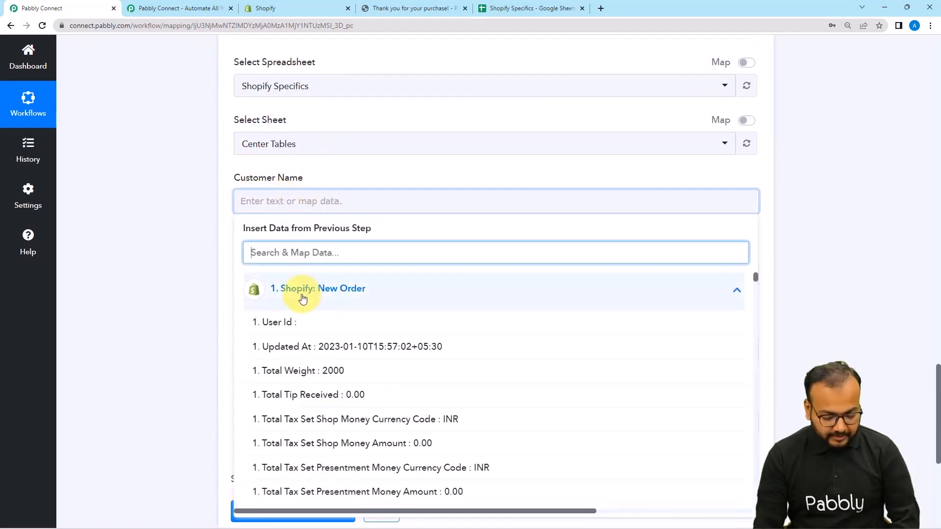
pyautogui.write('nam')
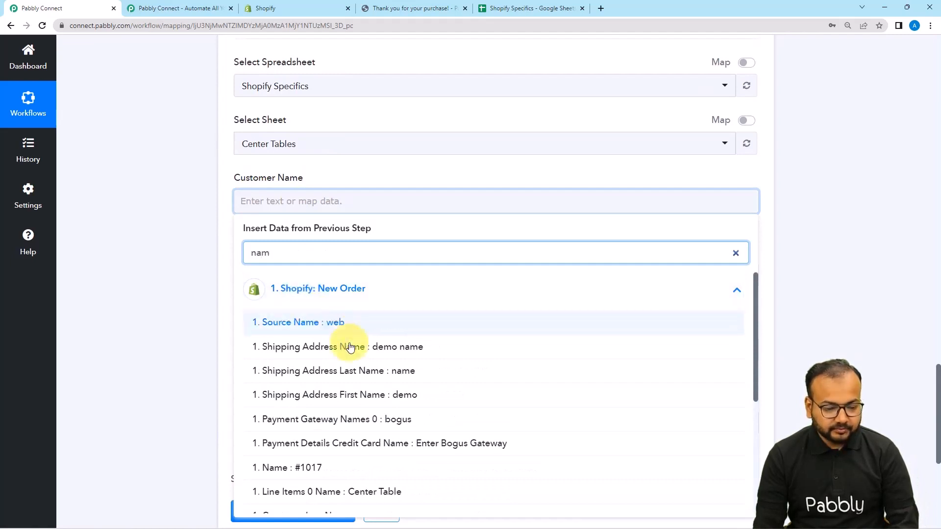
pyautogui.click(359, 358)
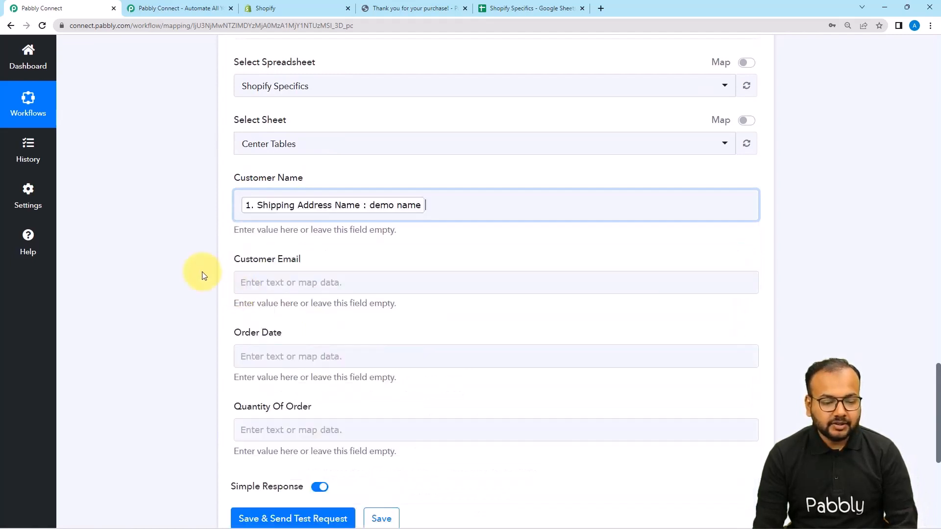
pyautogui.scroll(-1, 202, 273)
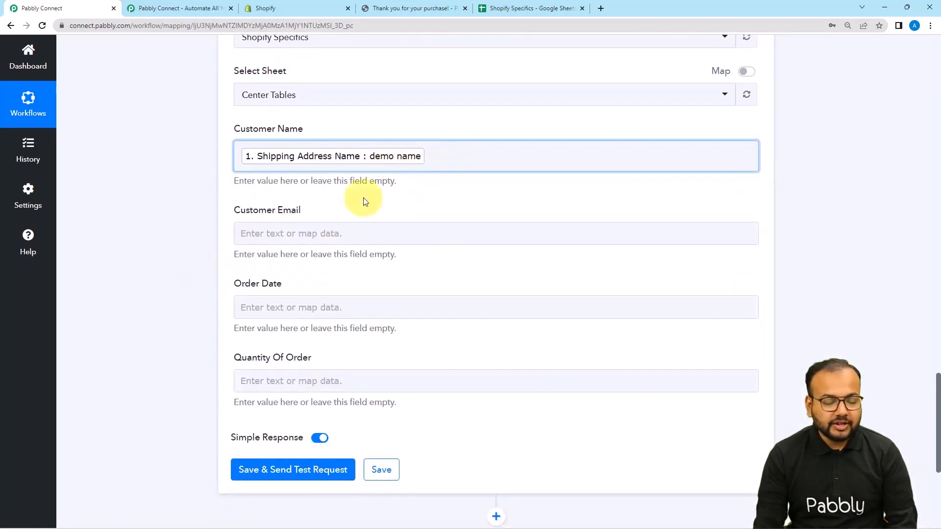
# Map the Customer Email field to the order's Email value from the Shopify New Order data.
pyautogui.scroll(-1, 343, 204)
pyautogui.click(325, 184)
pyautogui.click(307, 236)
pyautogui.write('ema')
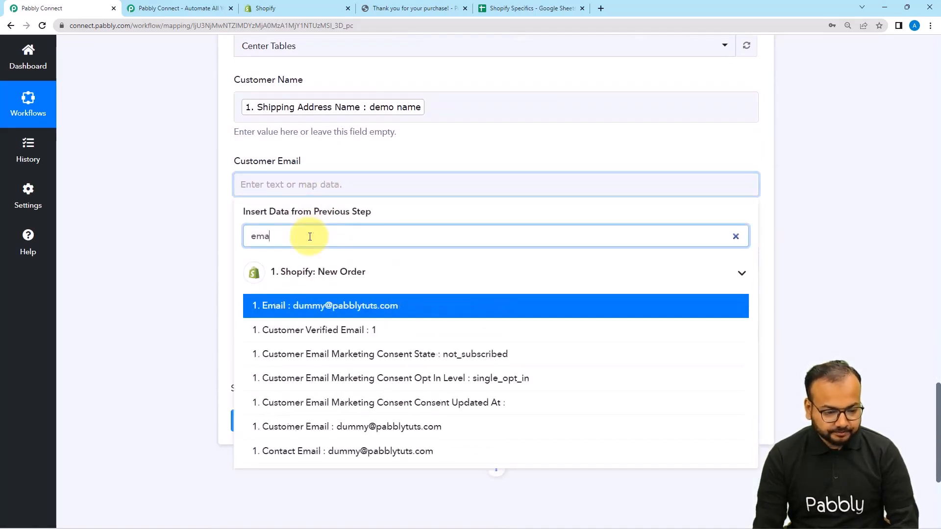
pyautogui.click(307, 309)
# Map the Order Date field to the Processed At value from the Shopify New Order data.
pyautogui.click(269, 264)
pyautogui.click(293, 365)
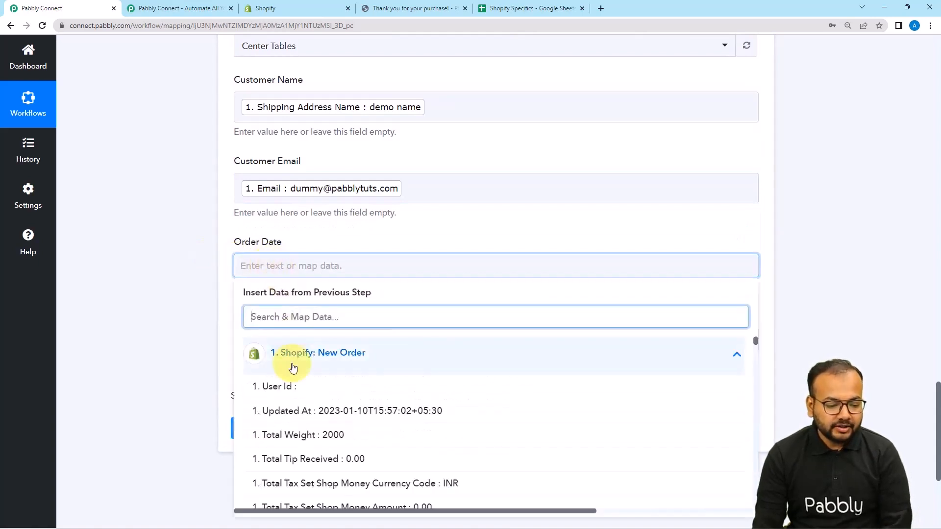
pyautogui.write('at')
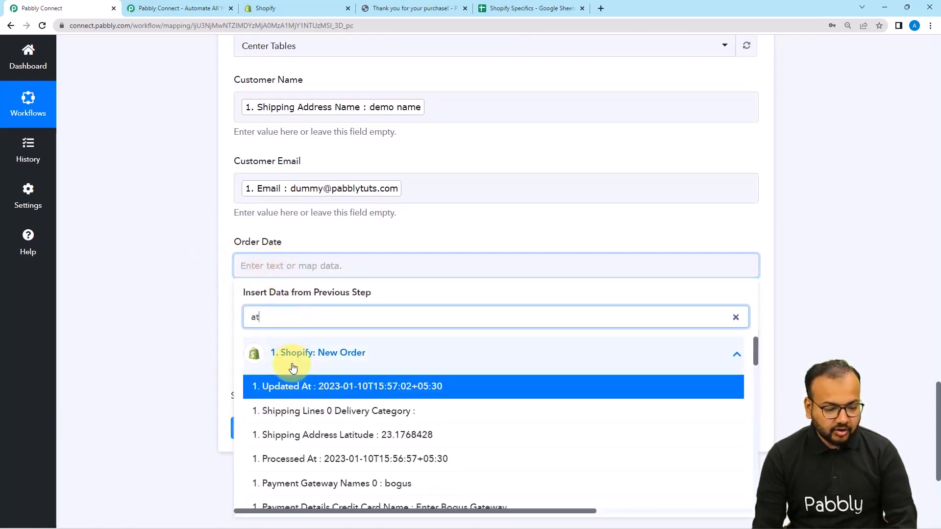
pyautogui.click(307, 398)
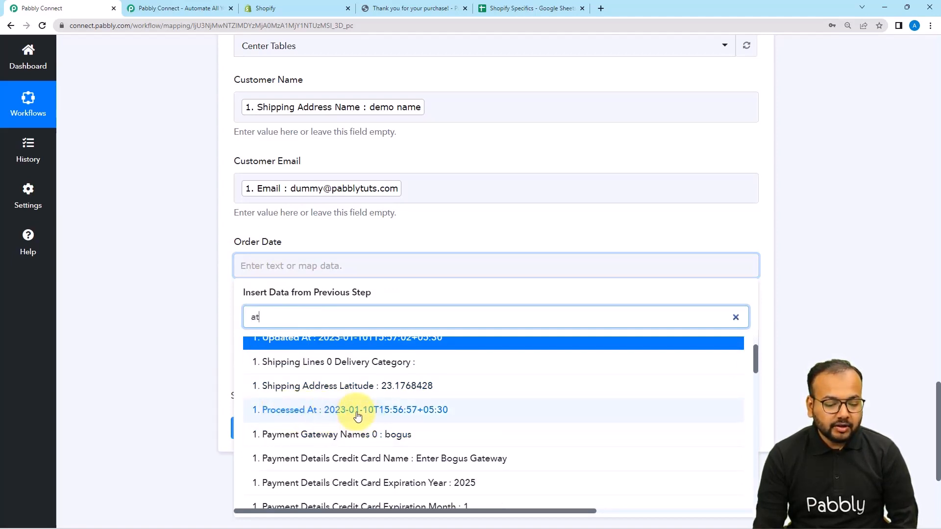
pyautogui.scroll(-2, 358, 416)
pyautogui.scroll(-1, 357, 415)
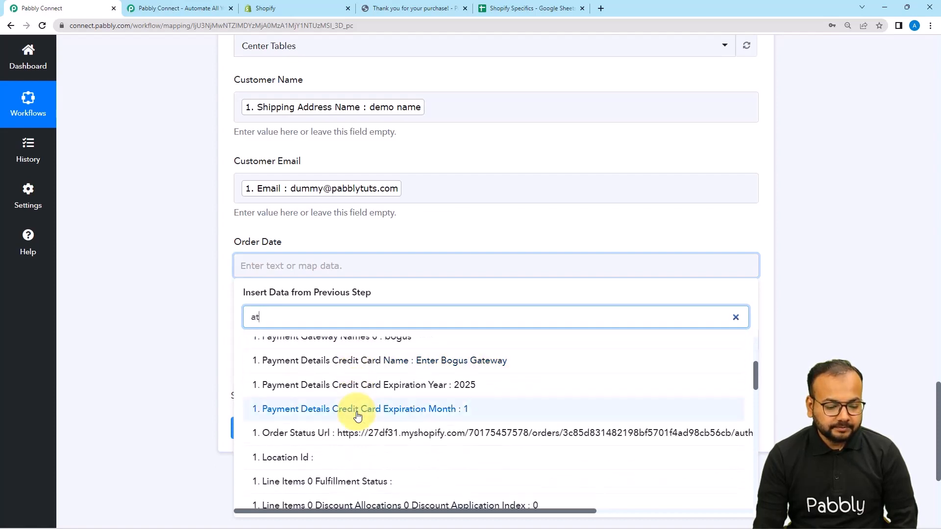
pyautogui.scroll(2, 357, 415)
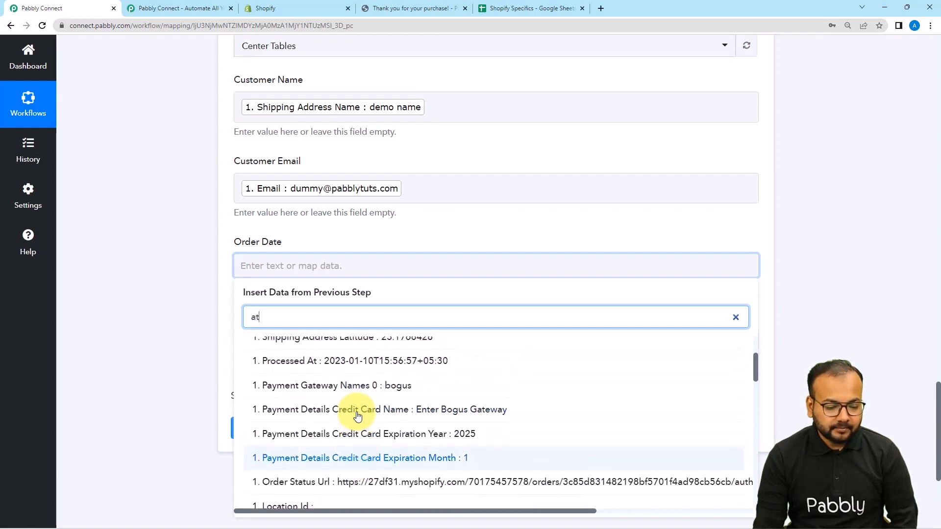
pyautogui.click(357, 360)
pyautogui.click(201, 325)
# Map the Quantity Of Order field to Line Items 0 Quantity from the Shopify New Order data.
pyautogui.scroll(-1, 245, 313)
pyautogui.click(290, 296)
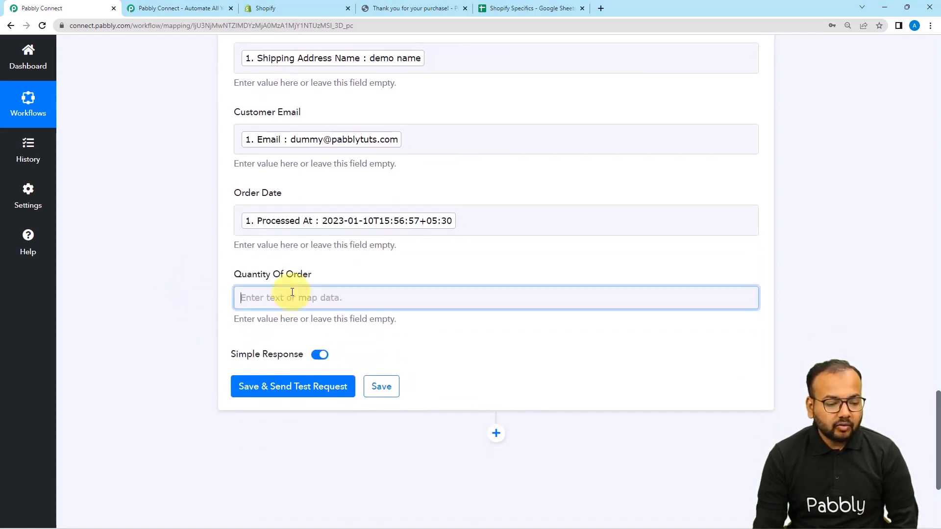
pyautogui.click(297, 381)
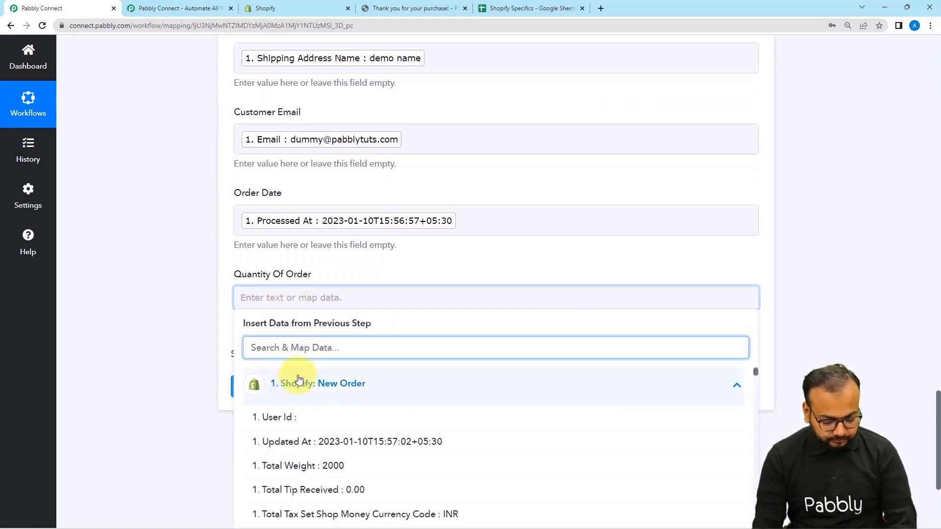
pyautogui.write('qua')
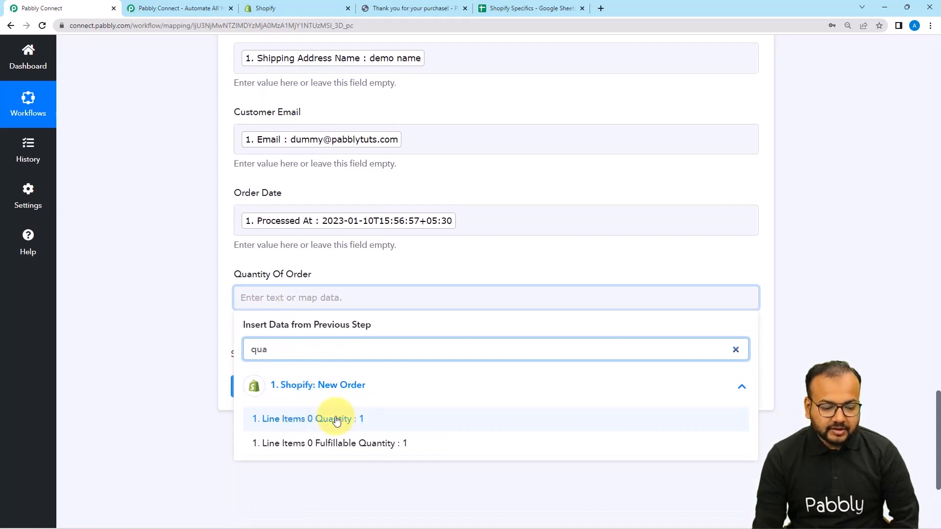
pyautogui.click(296, 434)
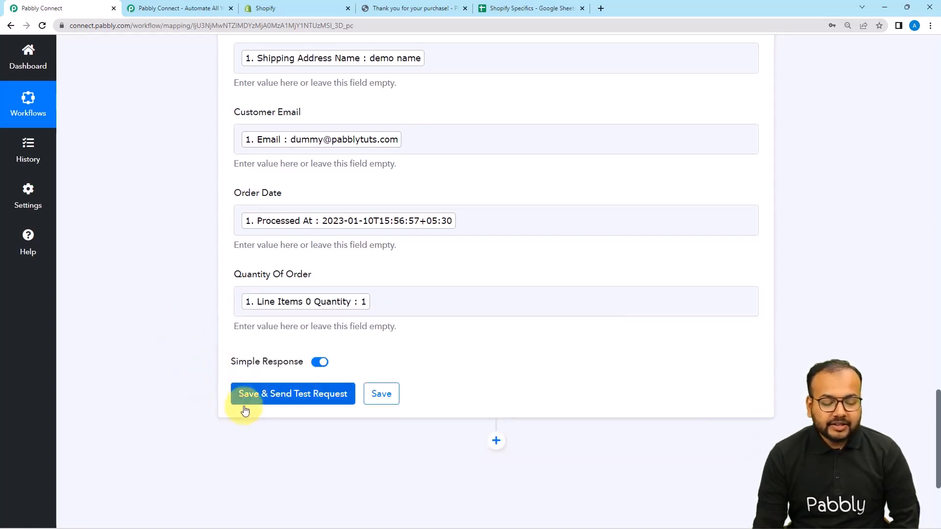
# Check the existing rows in the Shopify Specifics spreadsheet, and save the Google Sheets action with a test request.
pyautogui.click(524, 10)
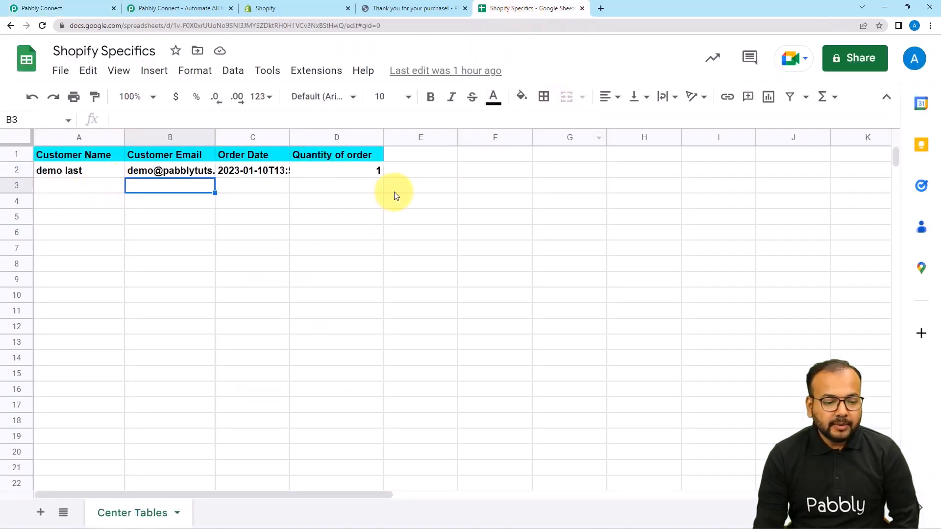
pyautogui.click(78, 7)
pyautogui.scroll(-2, 99, 262)
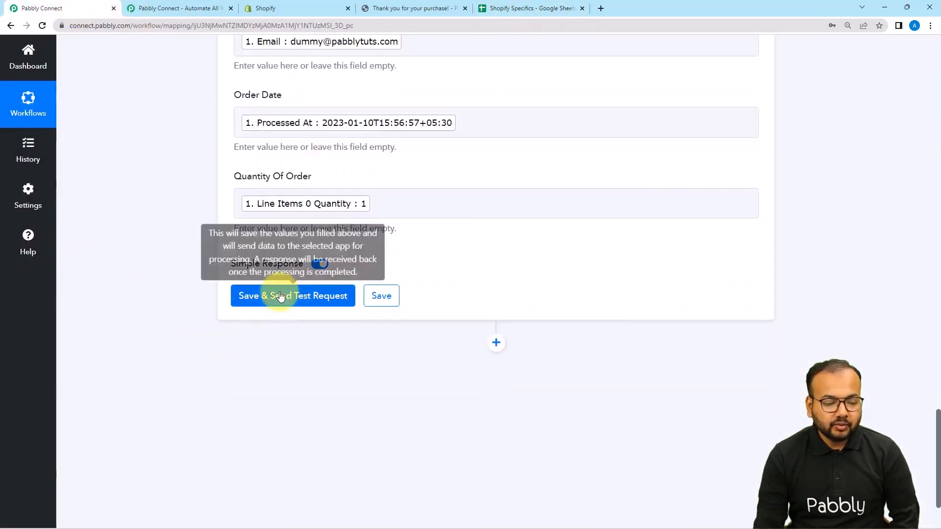
pyautogui.click(280, 296)
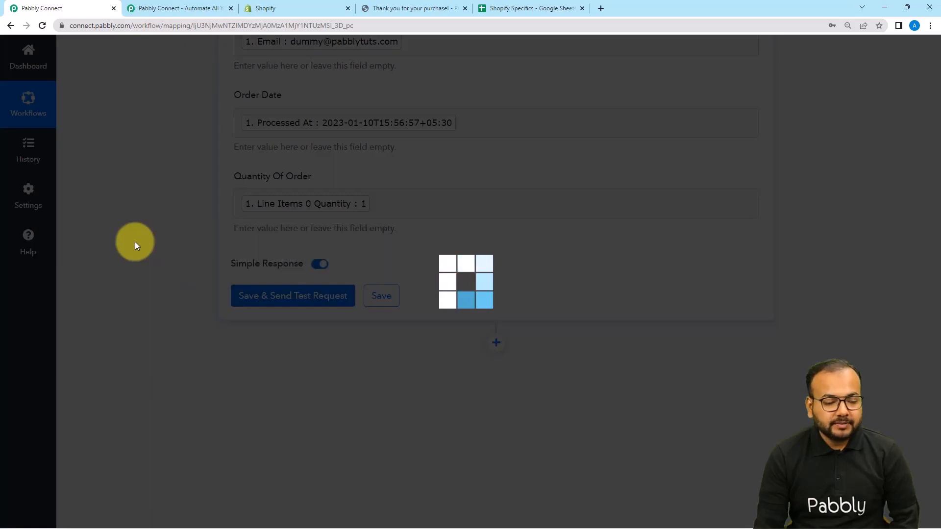
pyautogui.scroll(-2, 136, 243)
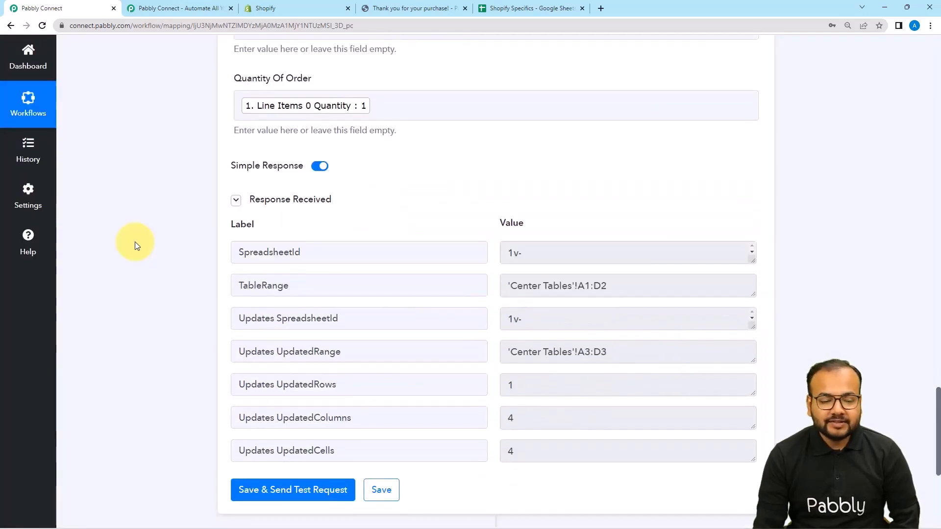
# Compare the newest row in the Center Tables sheet with the mapped customer name, email, order date and quantity.
pyautogui.click(506, 9)
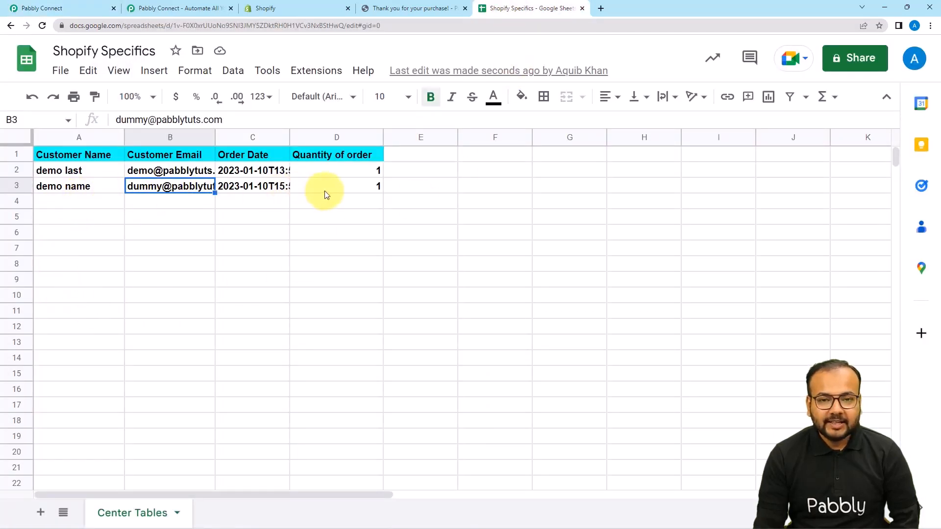
pyautogui.click(80, 10)
pyautogui.scroll(6, 663, 195)
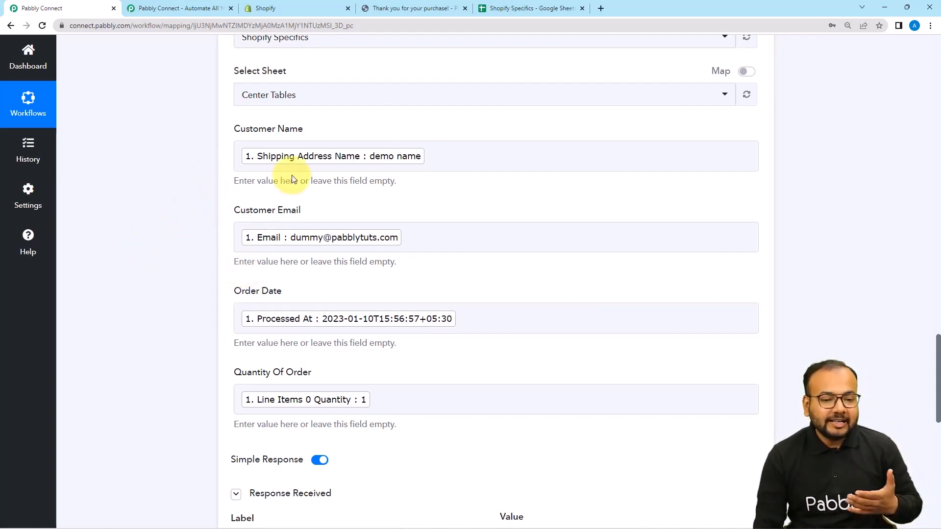
pyautogui.click(490, 9)
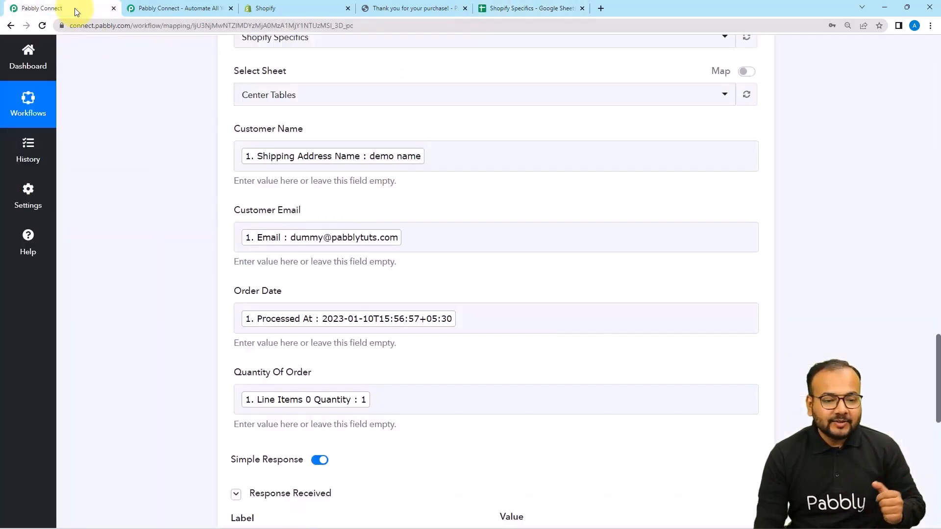
pyautogui.click(69, 8)
# Collapse the Google Sheets action and the Filter by Pabbly step in the workflow.
pyautogui.scroll(4, 637, 162)
pyautogui.scroll(4, 676, 186)
pyautogui.click(757, 201)
pyautogui.scroll(8, 804, 232)
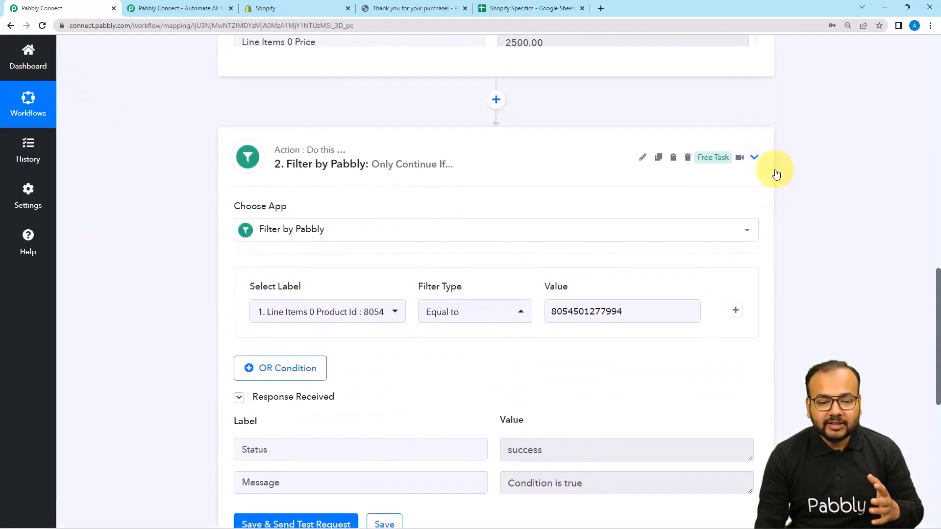
pyautogui.click(761, 162)
# Review the Shopify New Order trigger with its received response, and reopen the filter step to examine its product ID condition.
pyautogui.scroll(10, 750, 306)
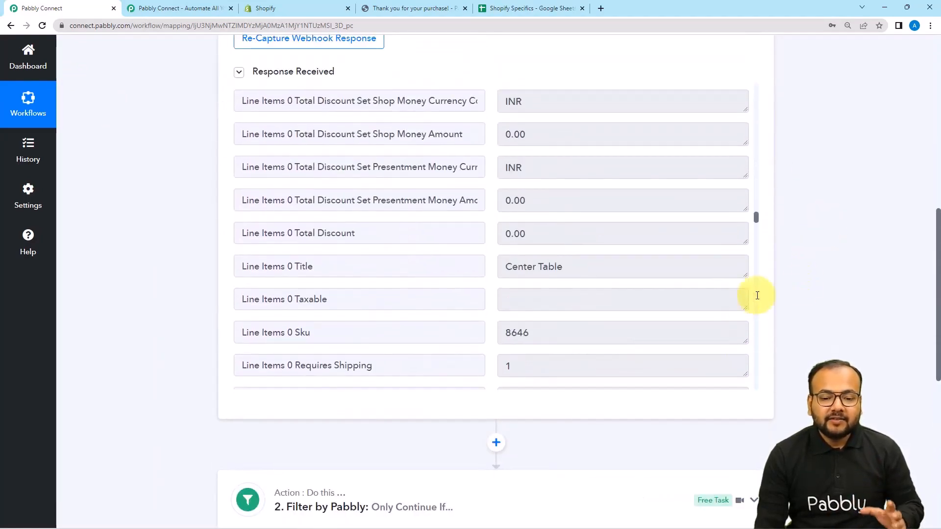
pyautogui.scroll(10, 806, 279)
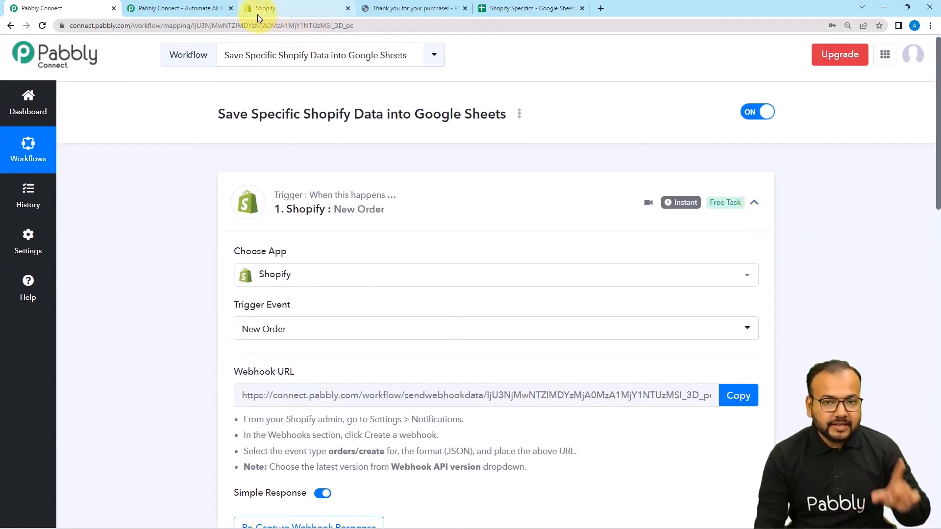
pyautogui.scroll(-10, 167, 256)
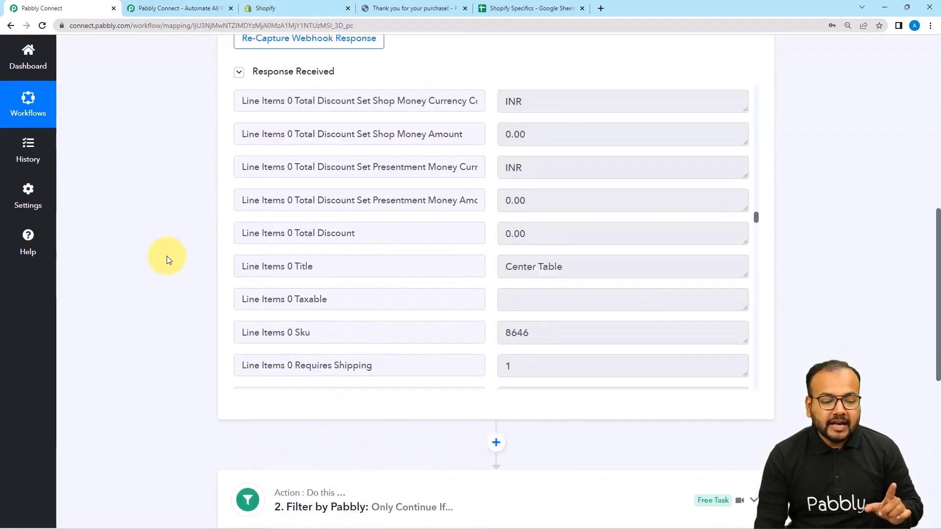
pyautogui.scroll(-6, 167, 255)
pyautogui.click(338, 228)
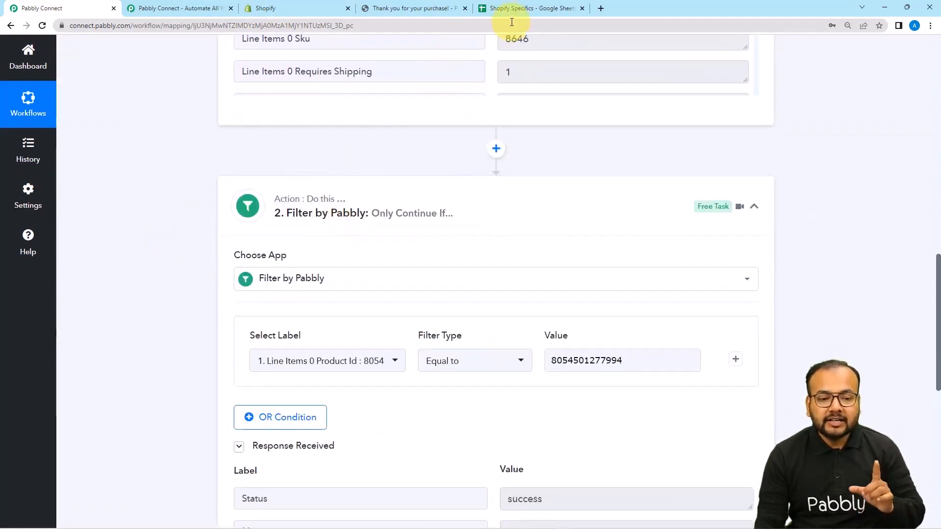
# Collapse the Shopify New Order trigger and the reopened filter step to give an overview of the whole workflow.
pyautogui.scroll(9, 681, 196)
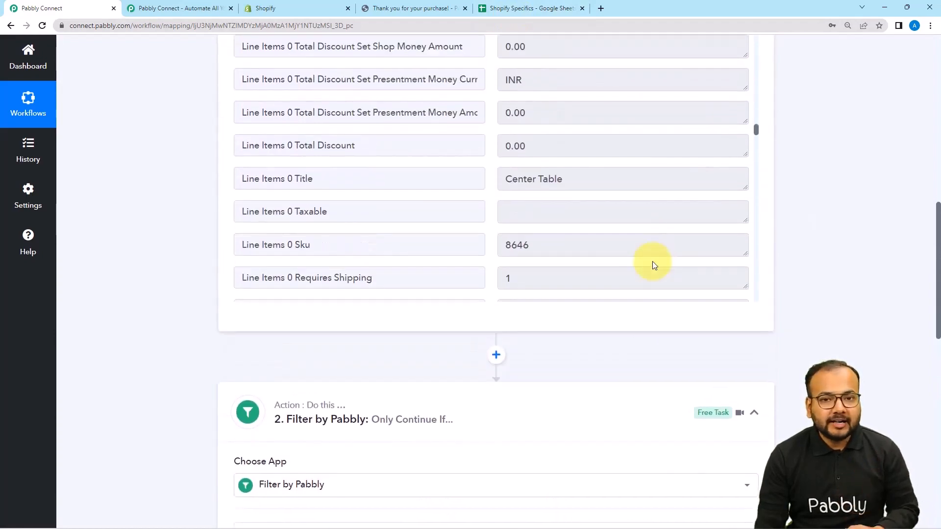
pyautogui.scroll(7, 727, 221)
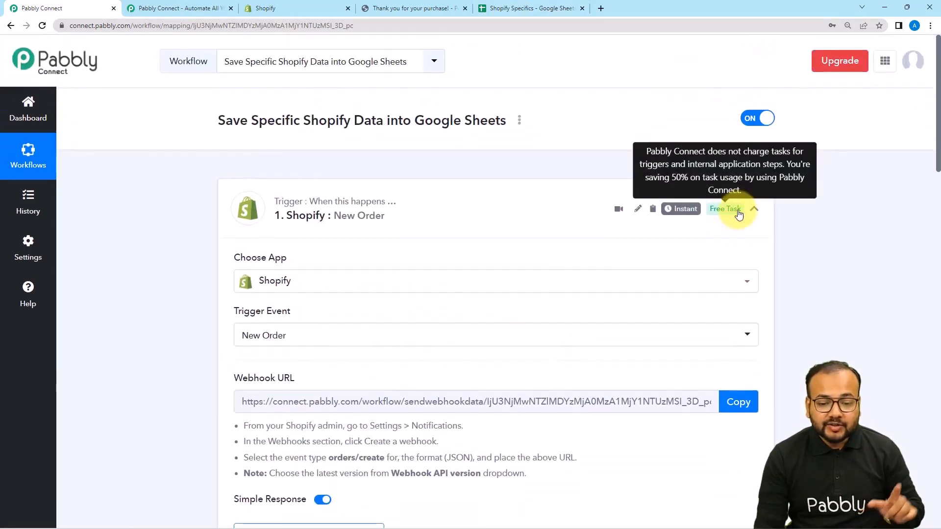
pyautogui.click(753, 209)
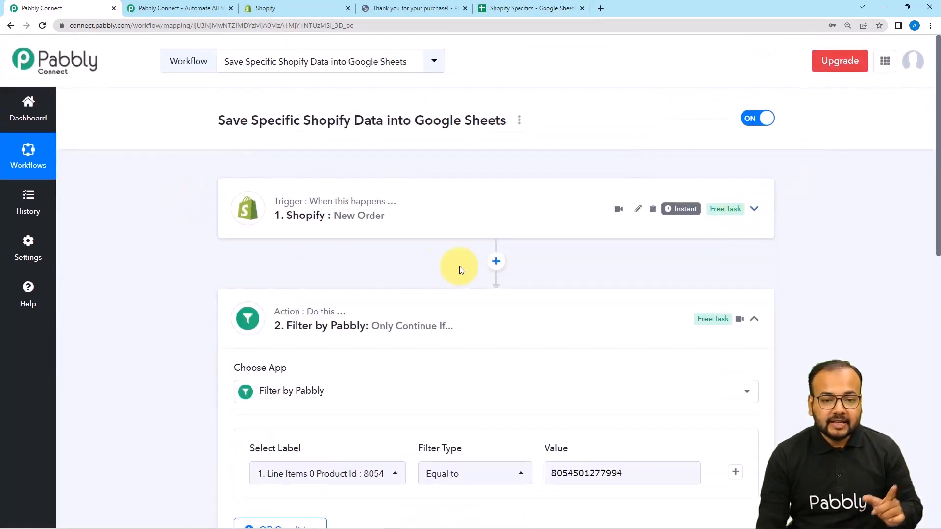
pyautogui.click(447, 313)
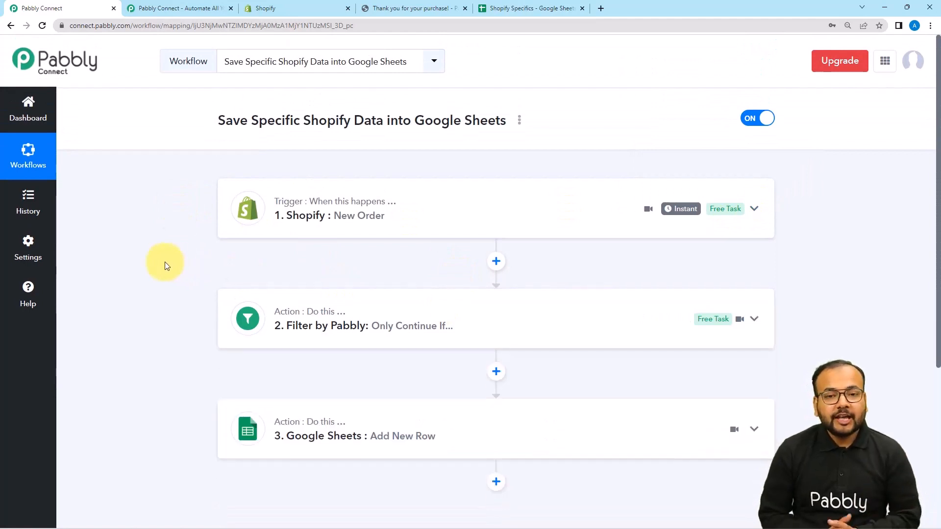
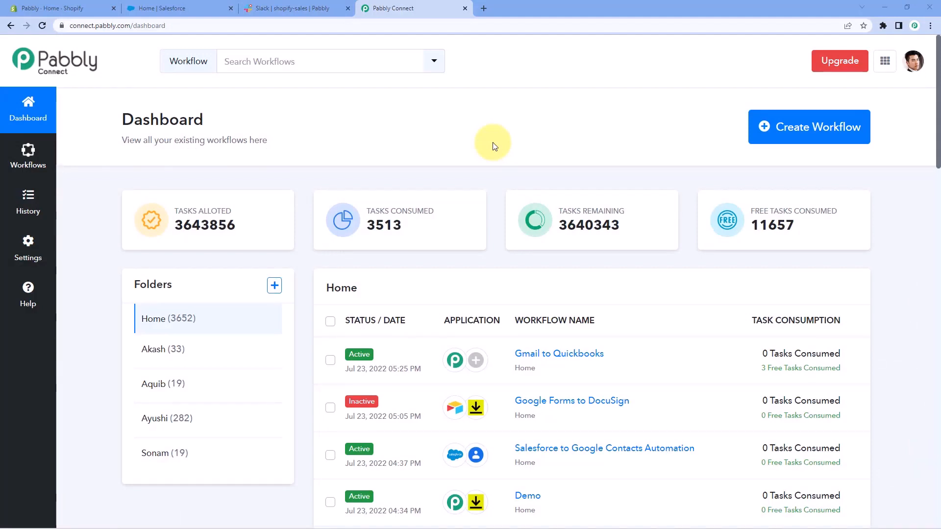
# Visit pabbly.com/connect in a new browser tab to view the Pabbly Connect landing page, and close that tab.
pyautogui.click(483, 9)
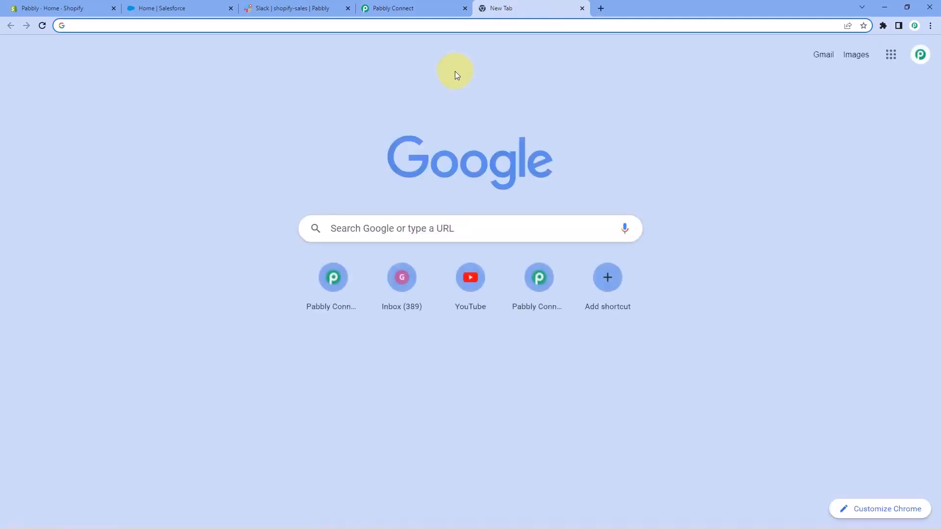
pyautogui.write('pa')
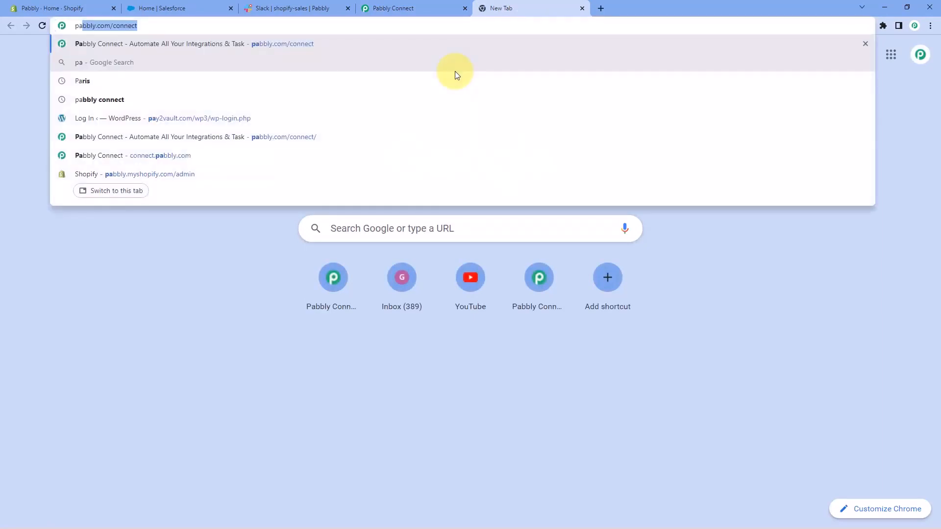
pyautogui.write('bbly.com/c')
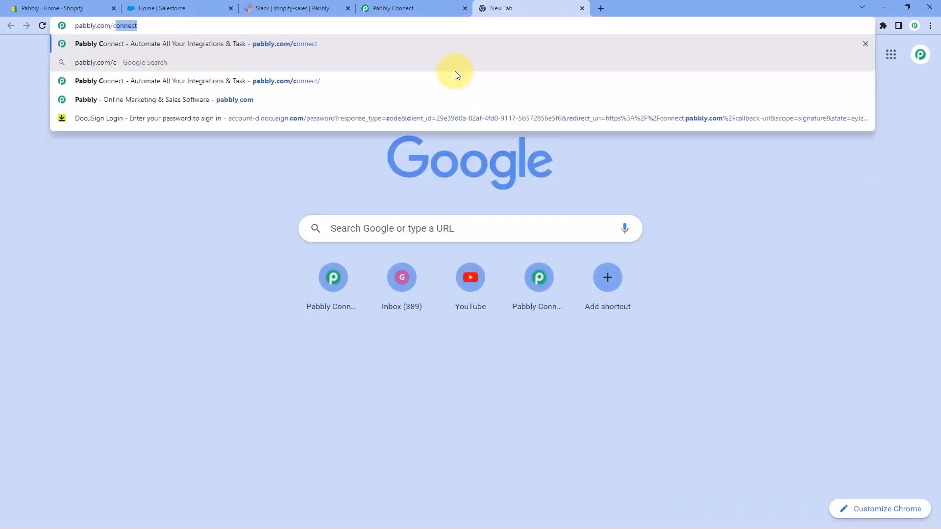
pyautogui.write('onnect')
pyautogui.press('Return')
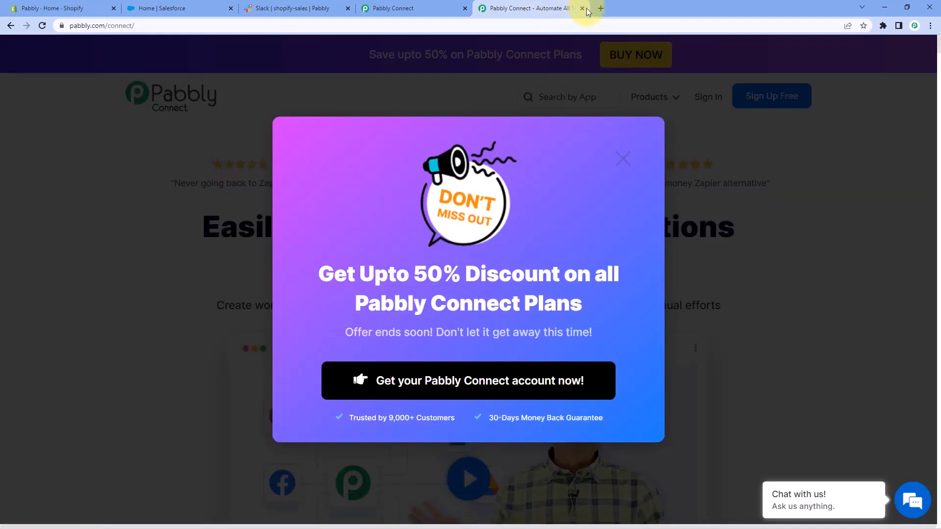
pyautogui.click(583, 9)
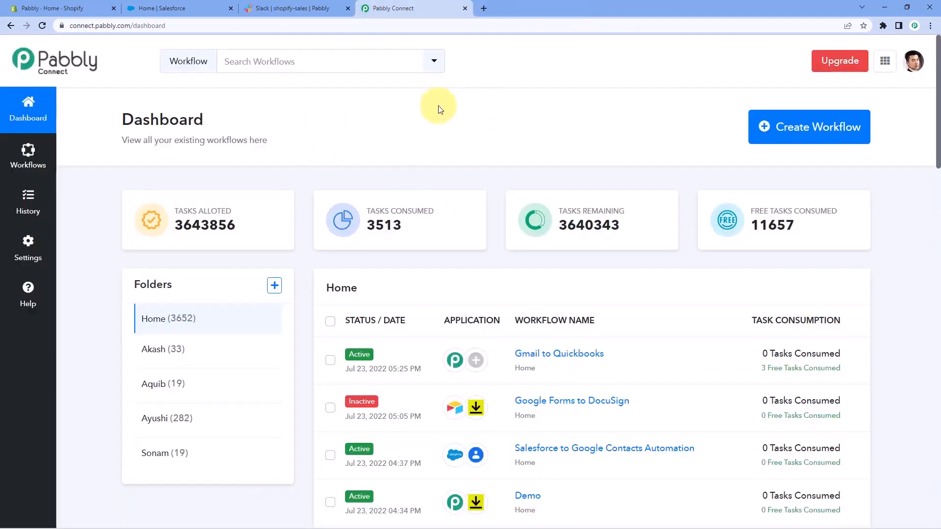
# Create a new workflow named "Shopify to Salesforce to Slack".
pyautogui.click(793, 131)
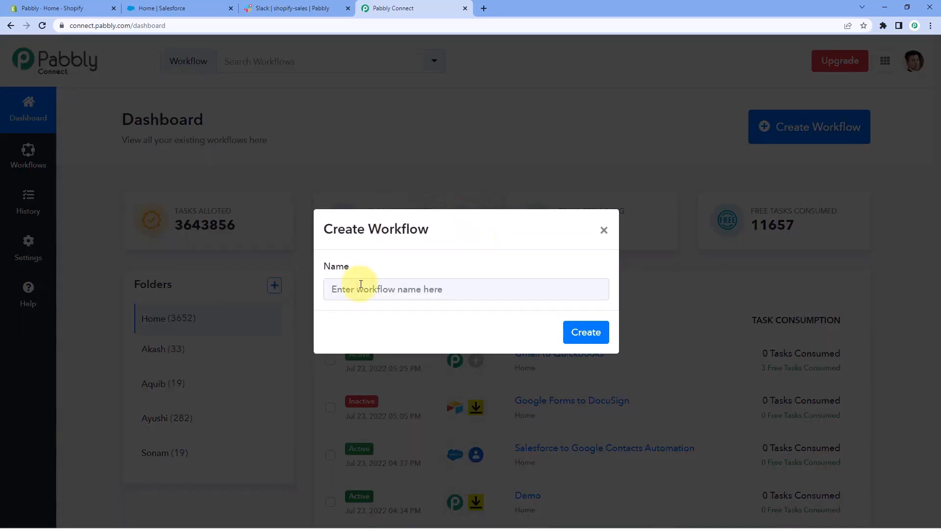
pyautogui.click(361, 284)
pyautogui.write('Shopify to Salesforce to Slack')
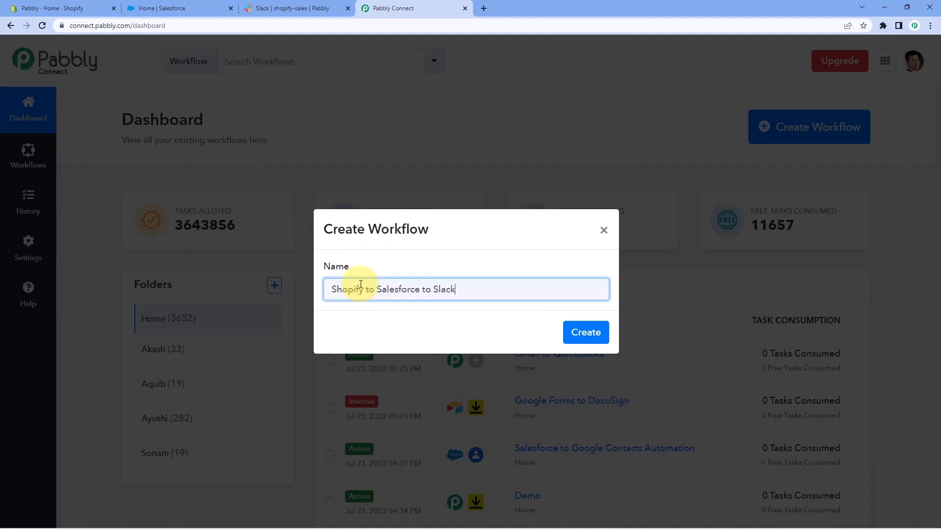
pyautogui.click(582, 335)
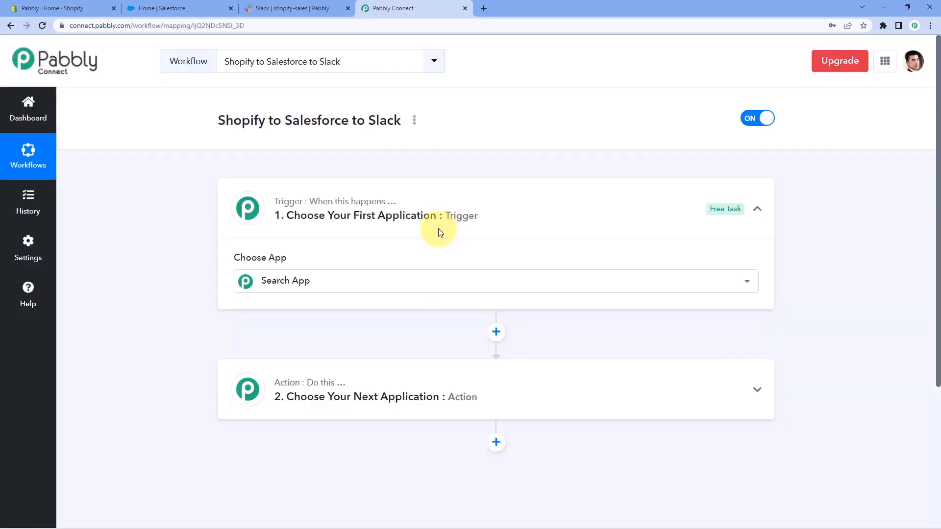
# Set the workflow's trigger application to Shopify with New Order as the trigger event.
pyautogui.click(460, 209)
pyautogui.scroll(-1, 181, 213)
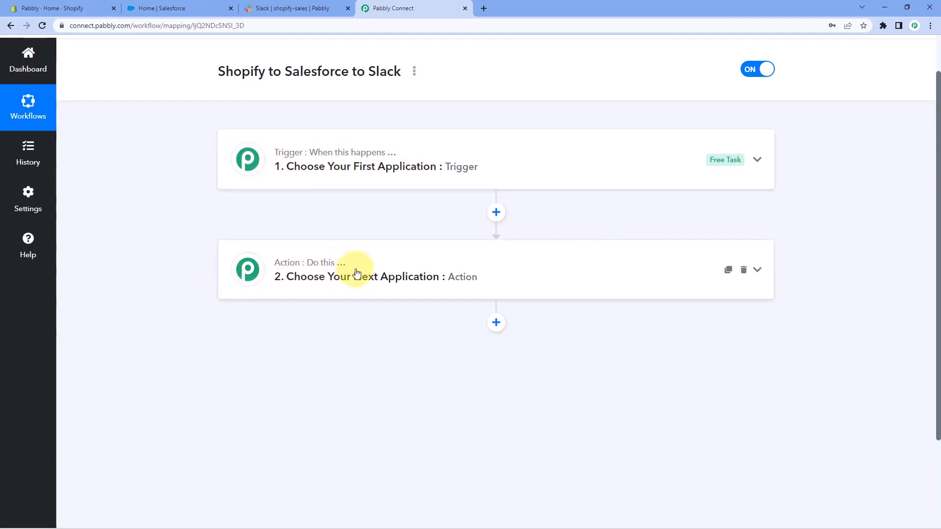
pyautogui.click(293, 153)
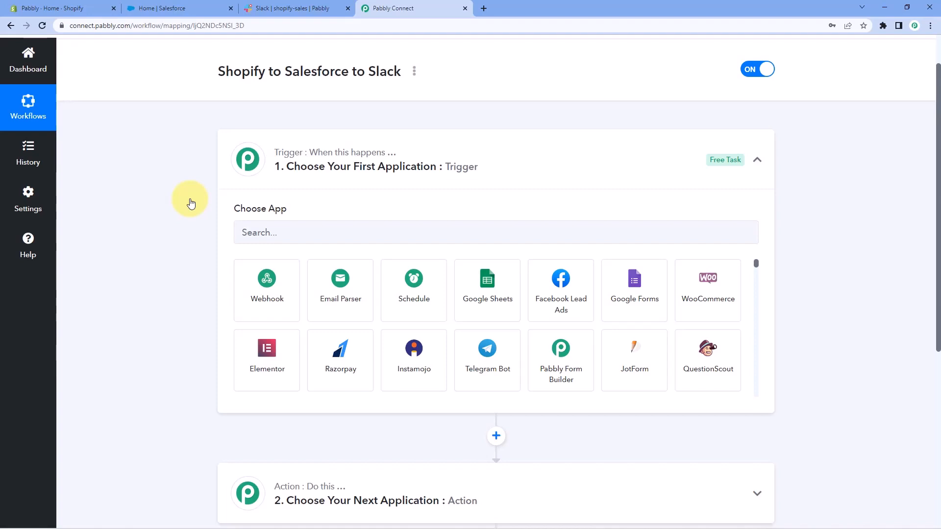
pyautogui.scroll(-2, 188, 202)
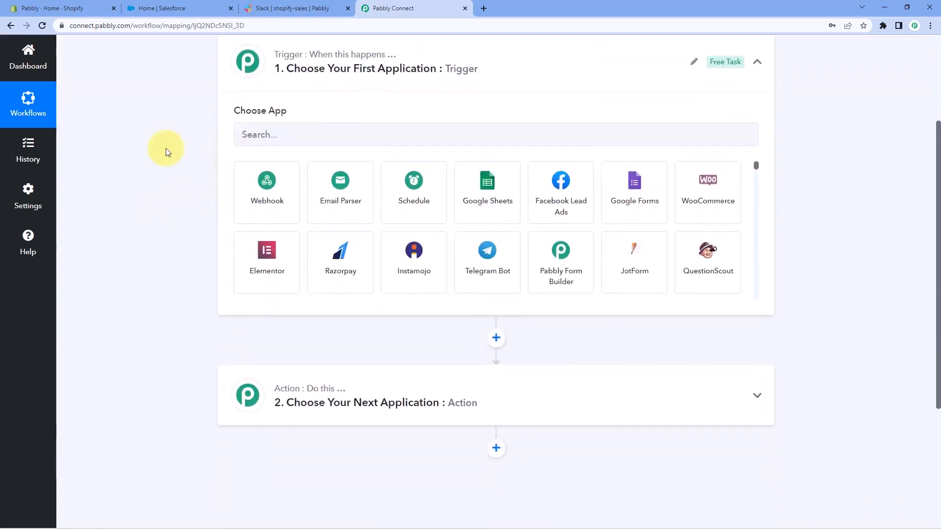
pyautogui.click(267, 134)
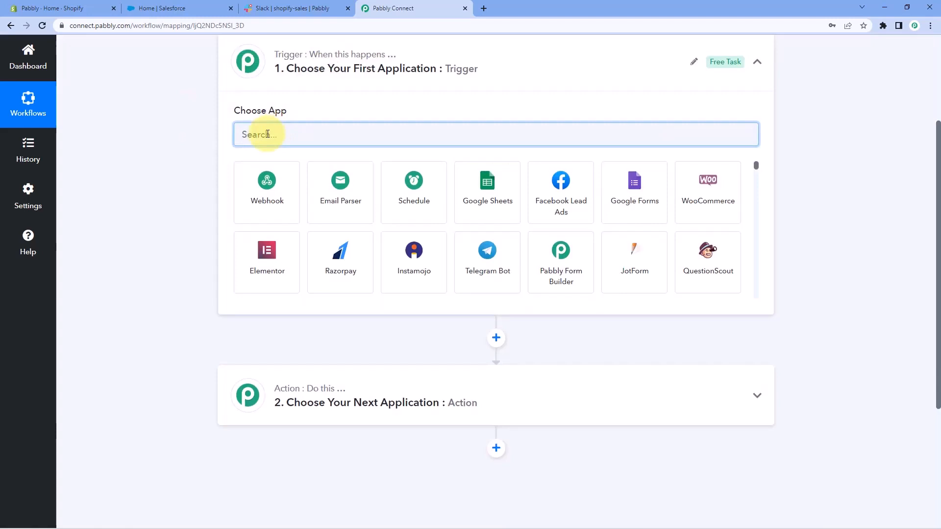
pyautogui.write('Shopify')
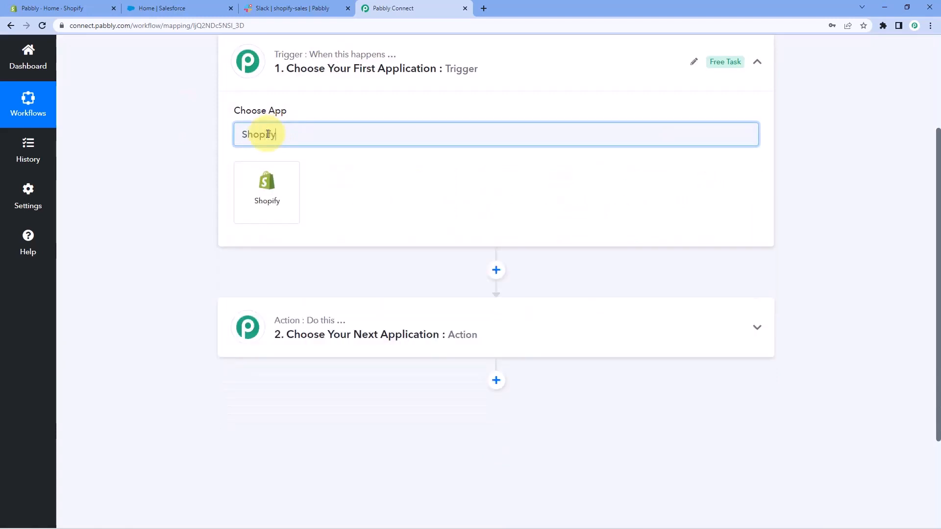
pyautogui.click(265, 193)
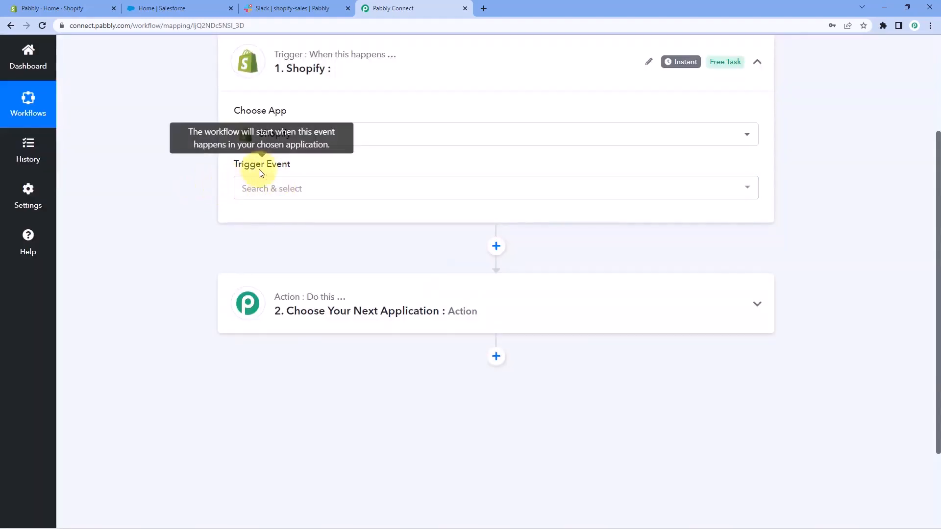
pyautogui.click(288, 186)
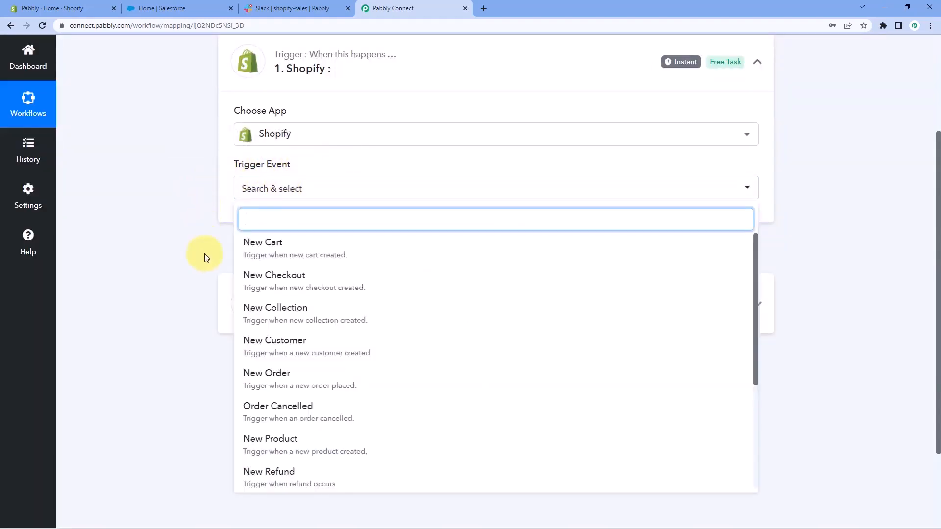
pyautogui.scroll(-1, 245, 294)
pyautogui.click(288, 328)
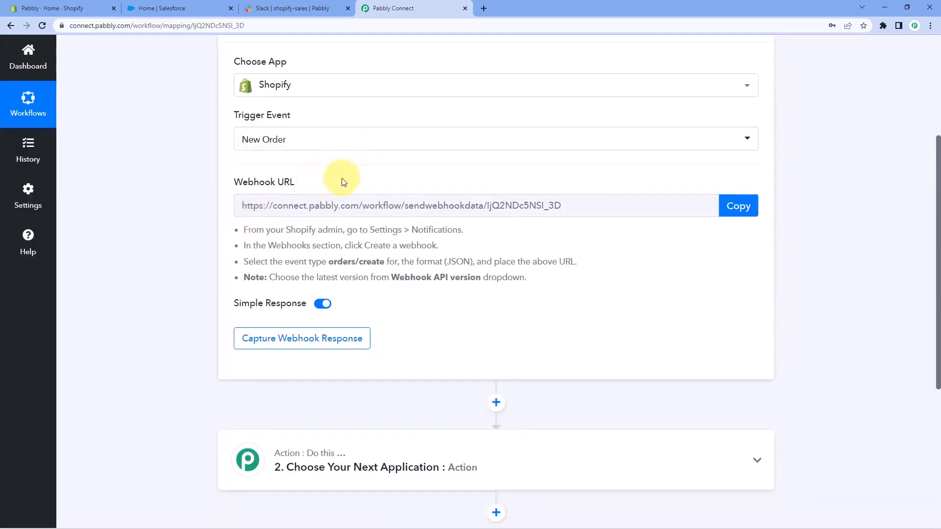
# Copy the Shopify trigger's webhook URL and read through the setup instructions below it.
pyautogui.moveTo(263, 190)
pyautogui.click(725, 204)
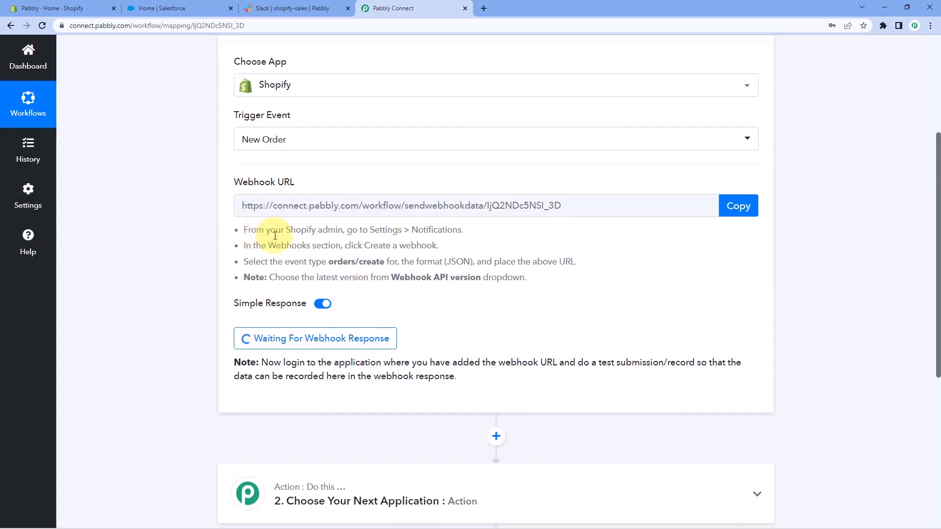
pyautogui.moveTo(242, 230); pyautogui.dragTo(545, 291)
pyautogui.click(544, 290)
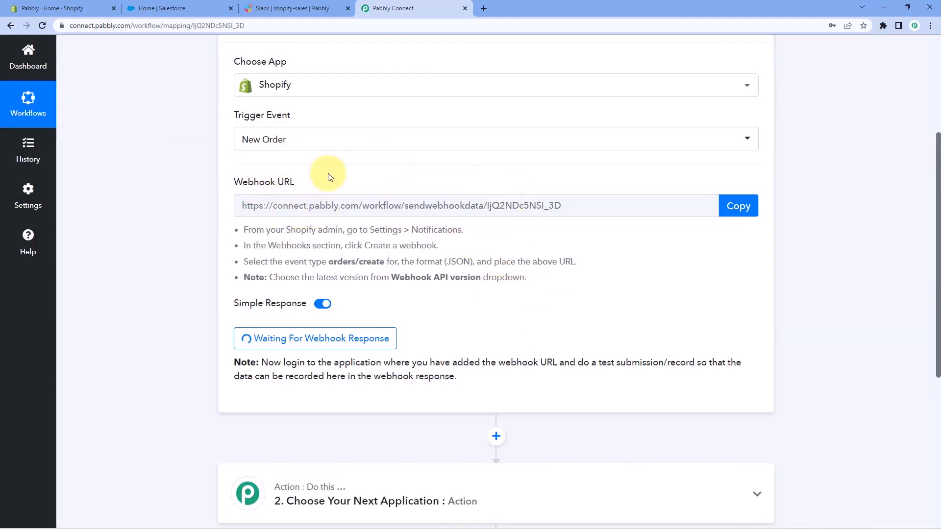
# Switch to the Shopify admin and go to the Webhooks section of the store's notification settings.
pyautogui.click(48, 5)
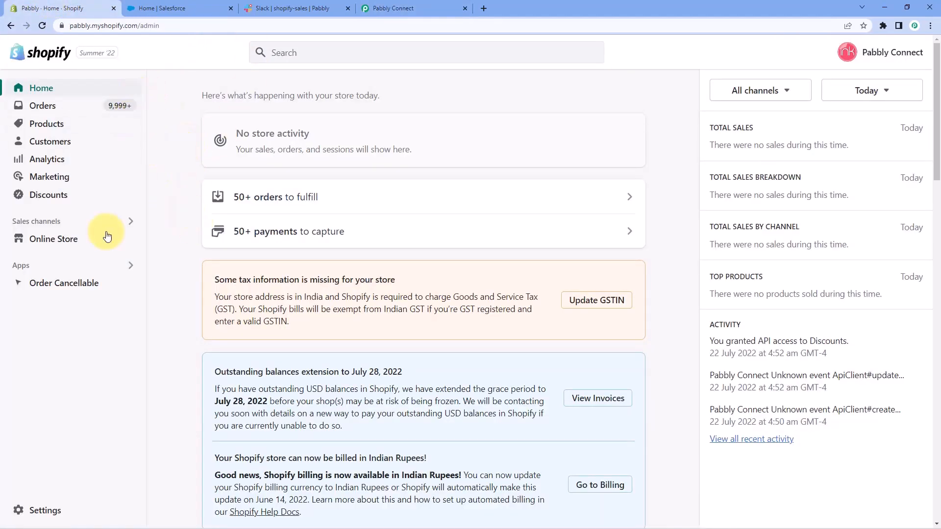
pyautogui.click(45, 511)
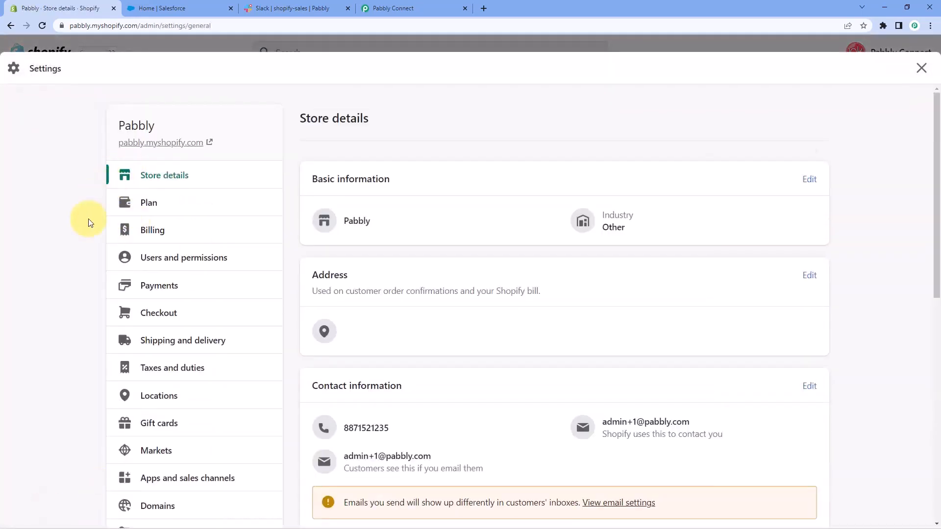
pyautogui.scroll(-5, 65, 224)
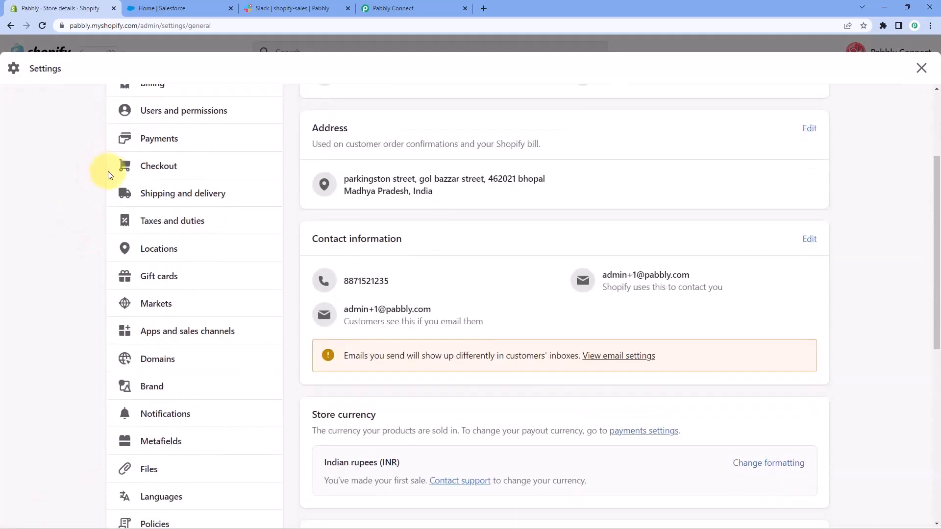
pyautogui.click(203, 316)
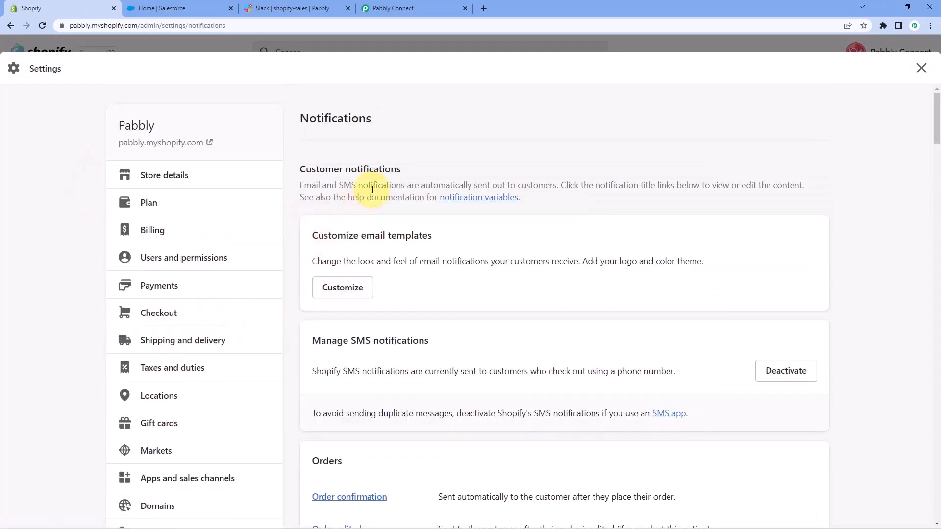
pyautogui.scroll(-20, 373, 189)
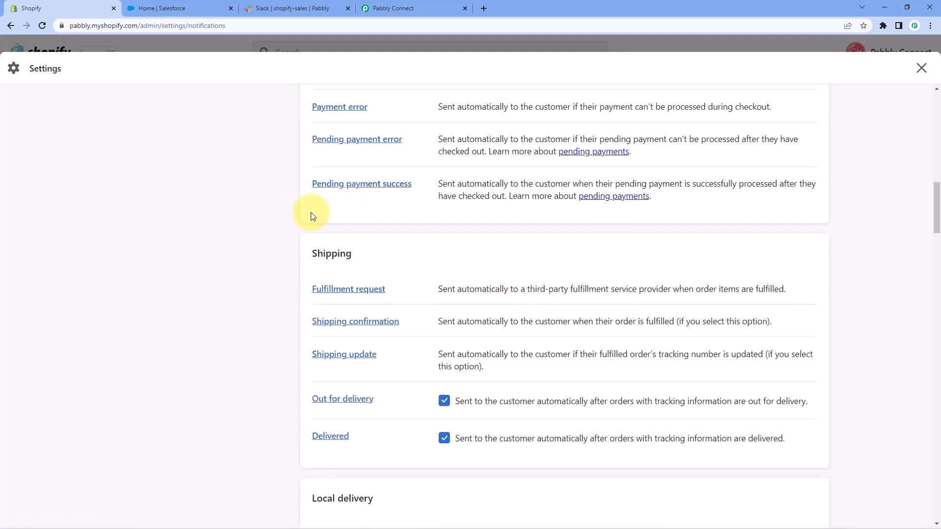
pyautogui.scroll(-17, 302, 222)
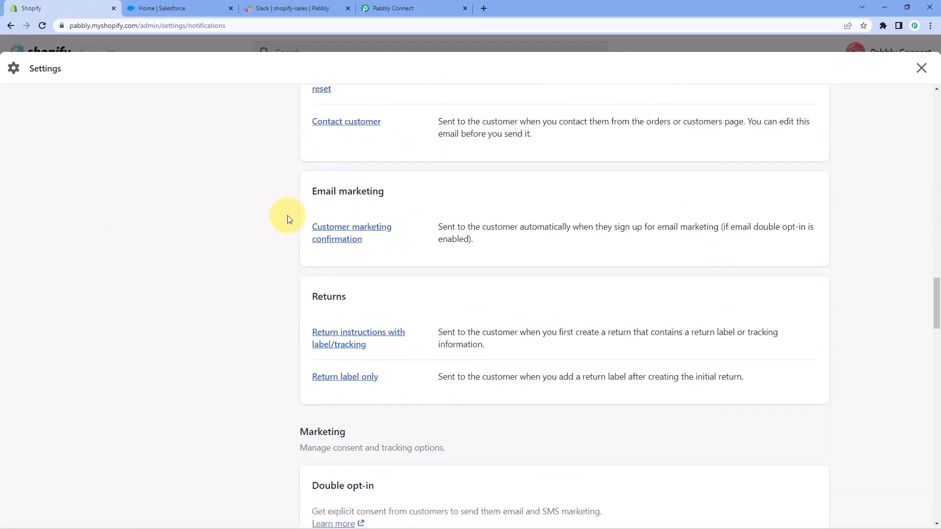
pyautogui.scroll(-14, 288, 219)
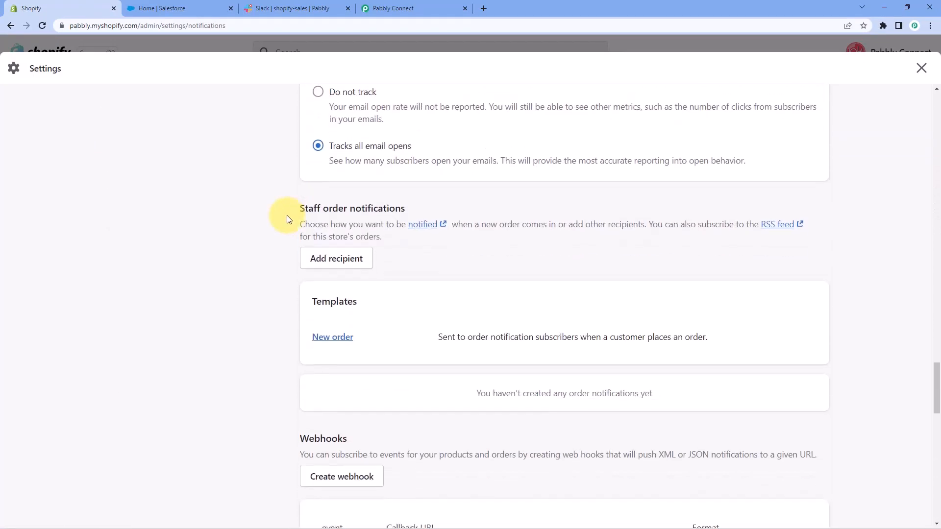
pyautogui.scroll(-3, 288, 219)
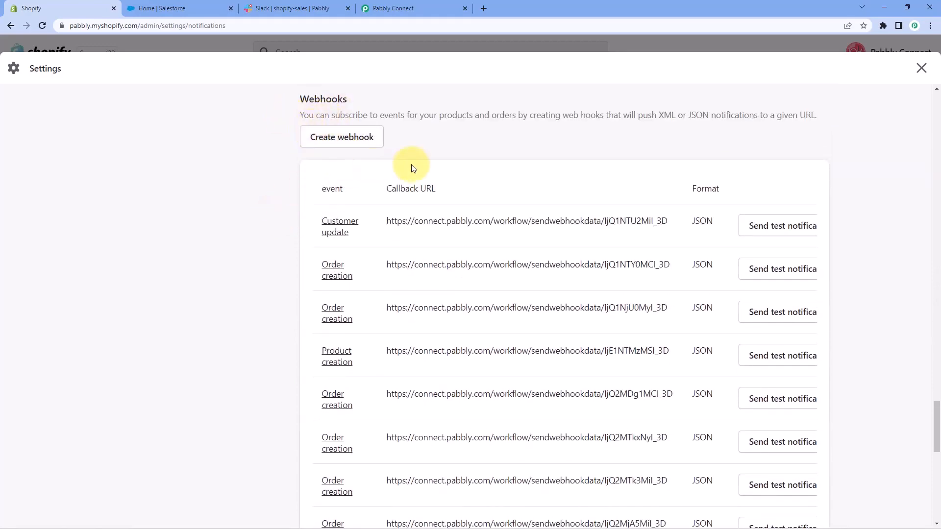
# Start a new webhook in Shopify with Order creation as the event and JSON as the format.
pyautogui.click(338, 143)
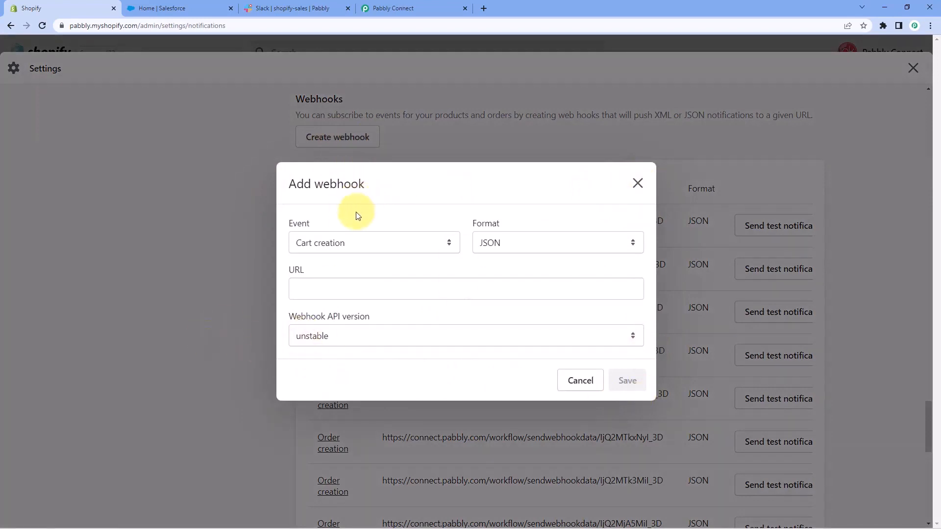
pyautogui.click(447, 244)
pyautogui.click(444, 220)
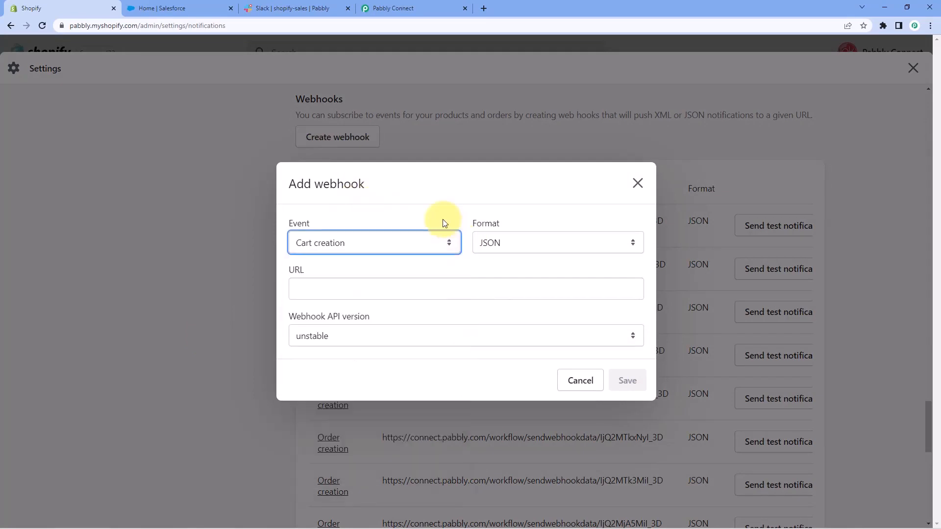
pyautogui.click(443, 242)
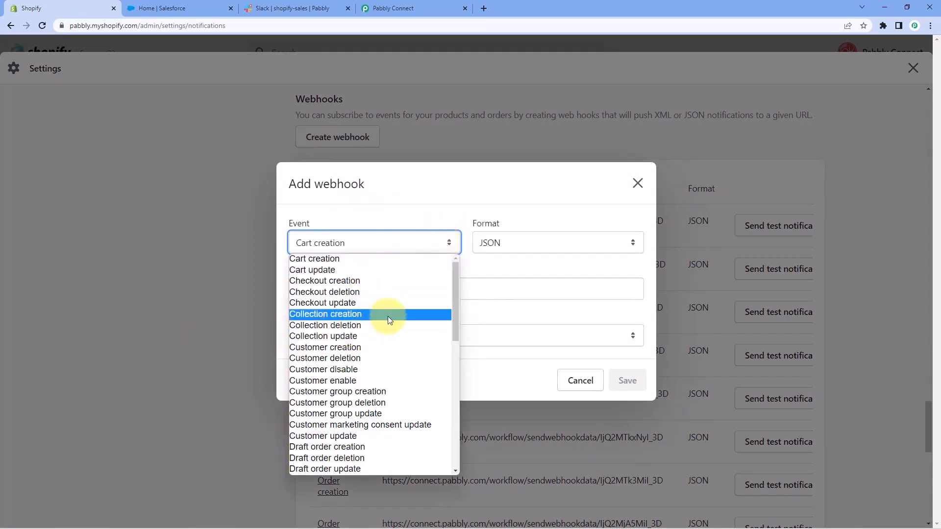
pyautogui.scroll(-7, 392, 289)
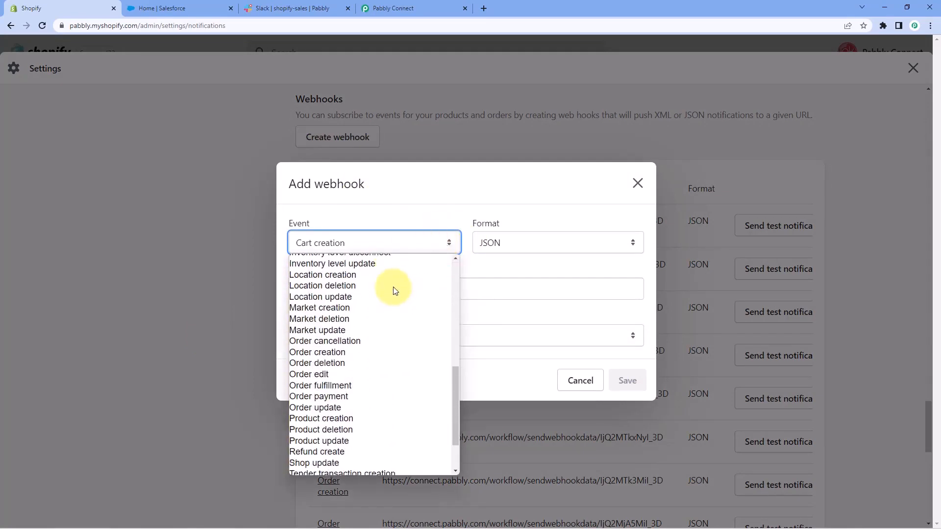
pyautogui.click(327, 352)
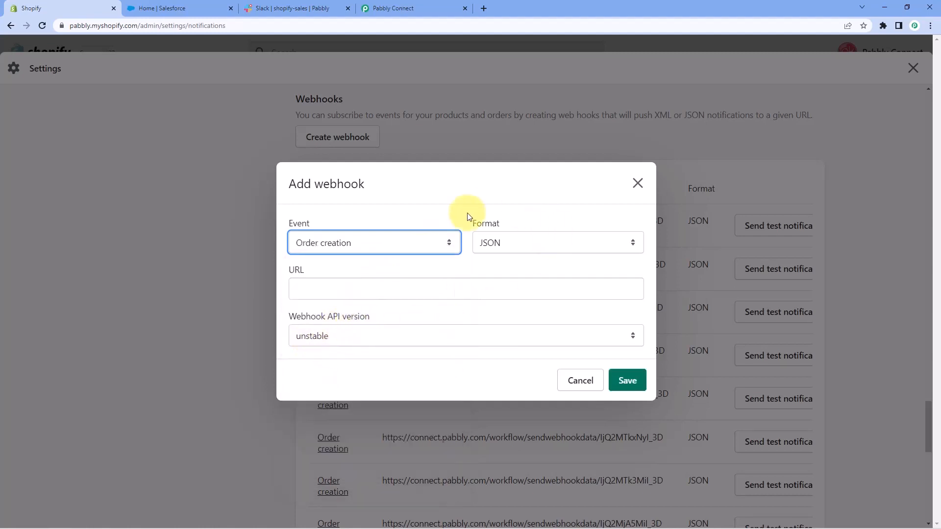
pyautogui.click(463, 238)
pyautogui.click(523, 243)
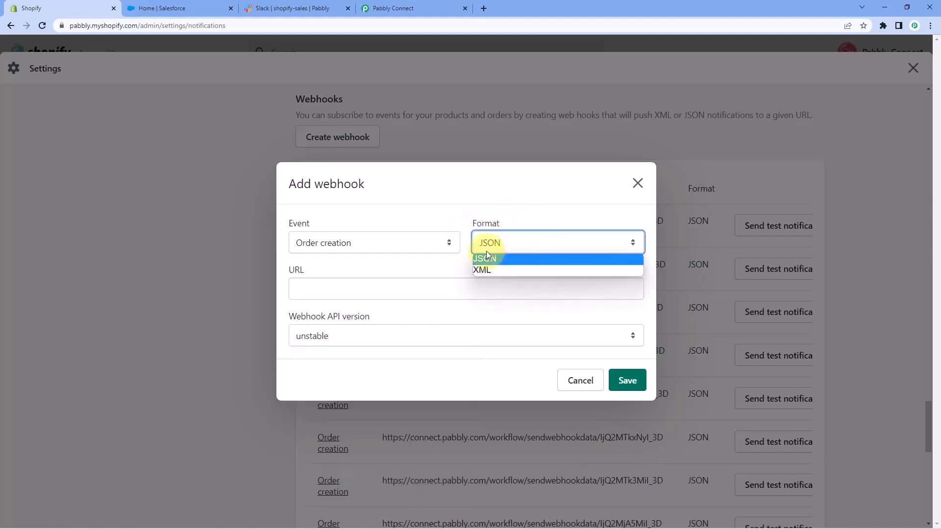
pyautogui.click(483, 258)
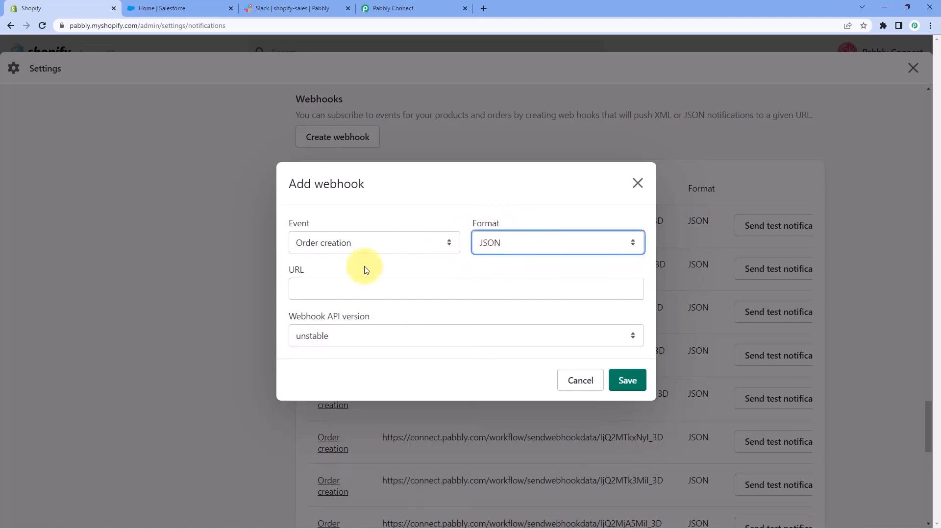
# Paste the copied Pabbly webhook URL into the new webhook, set its API version to 2022-07 (Latest) and save it.
pyautogui.click(305, 288)
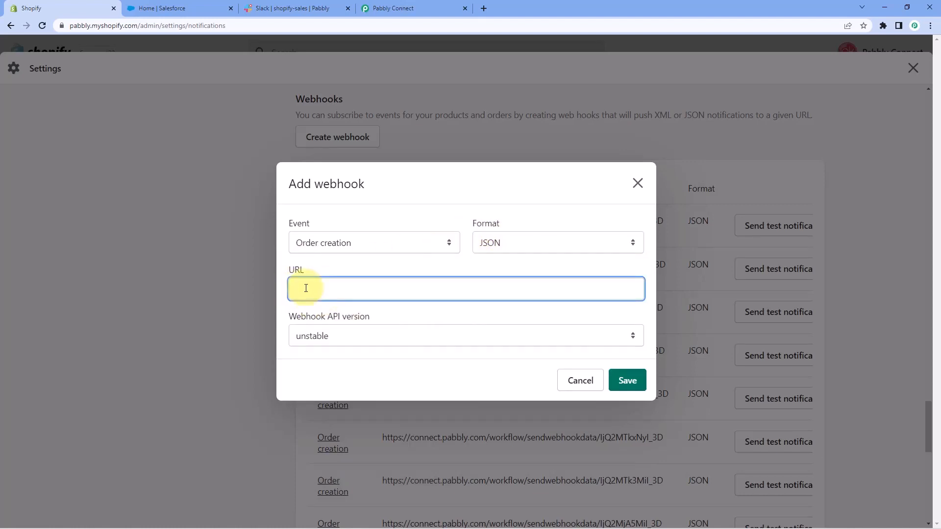
pyautogui.rightClick(306, 288)
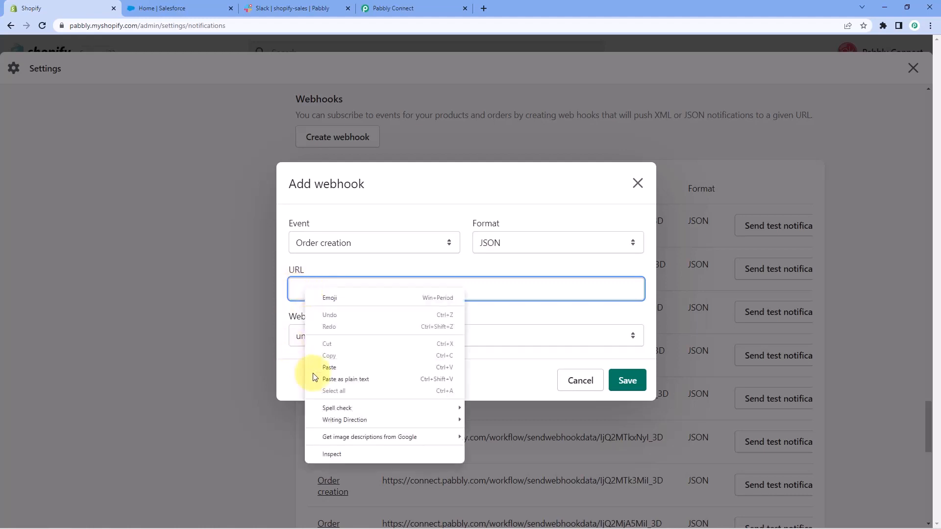
pyautogui.click(347, 367)
pyautogui.click(343, 267)
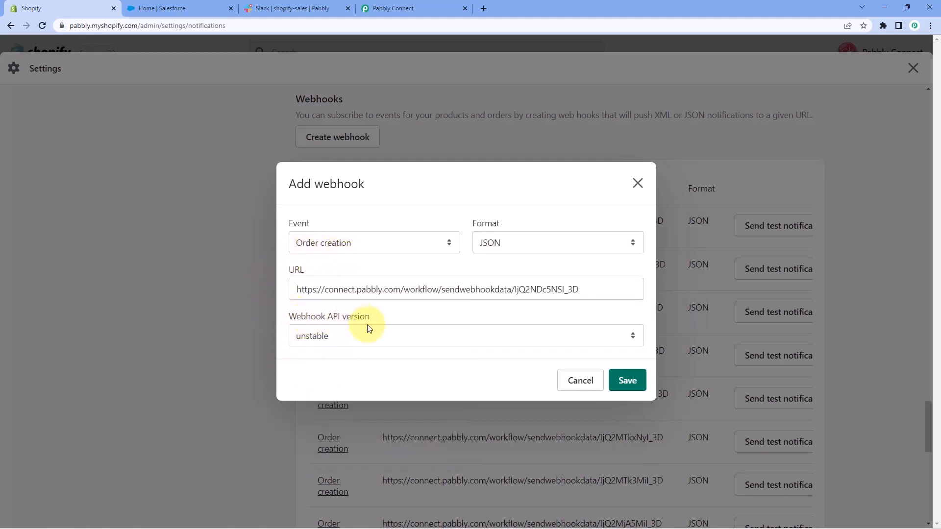
pyautogui.click(329, 341)
pyautogui.click(330, 372)
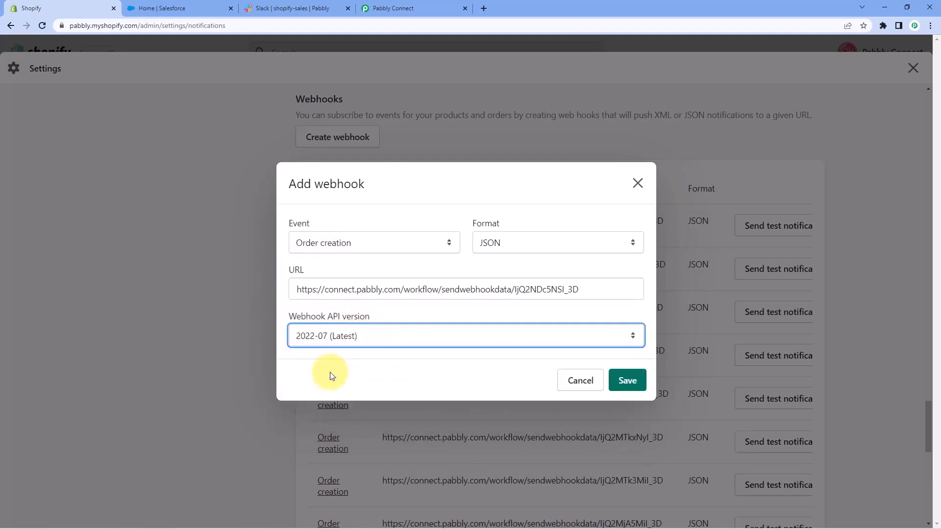
pyautogui.click(629, 381)
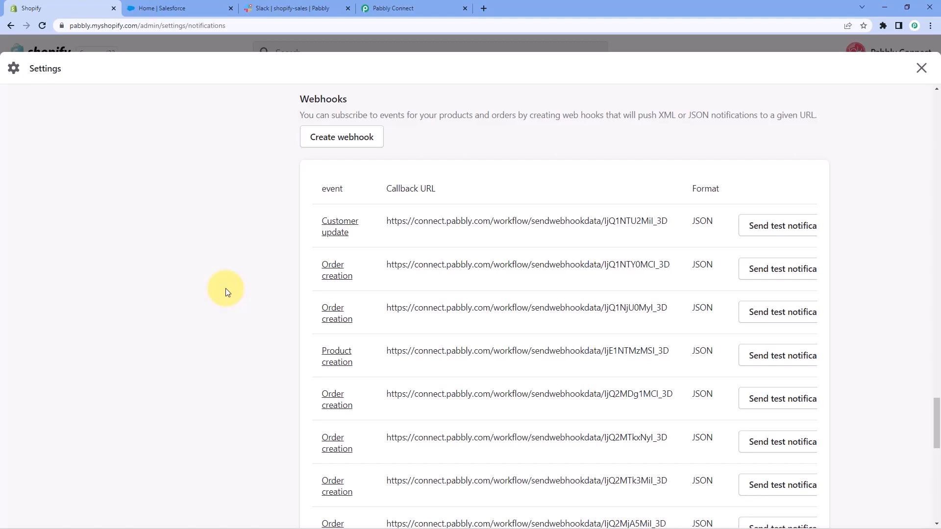
# Leave the Shopify settings, open the online storefront and check in Pabbly Connect that the trigger is waiting for a webhook response.
pyautogui.click(922, 68)
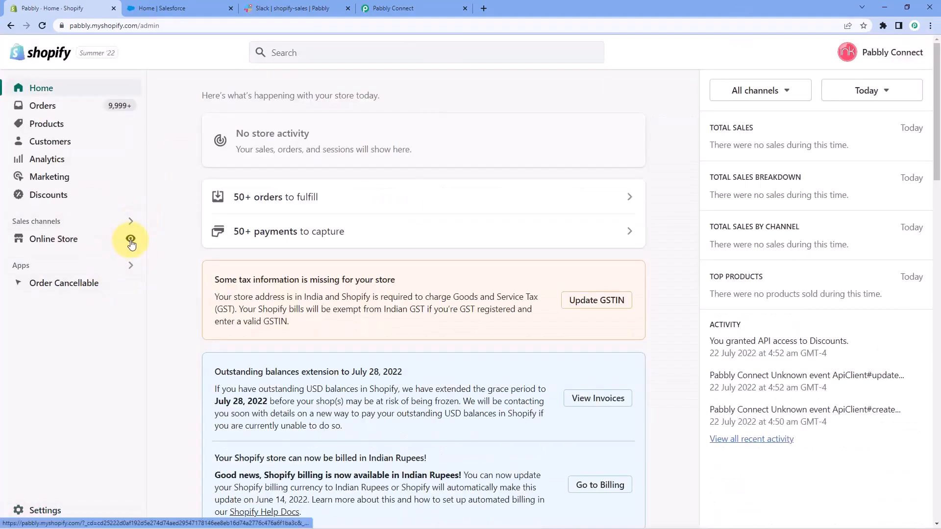
pyautogui.click(130, 240)
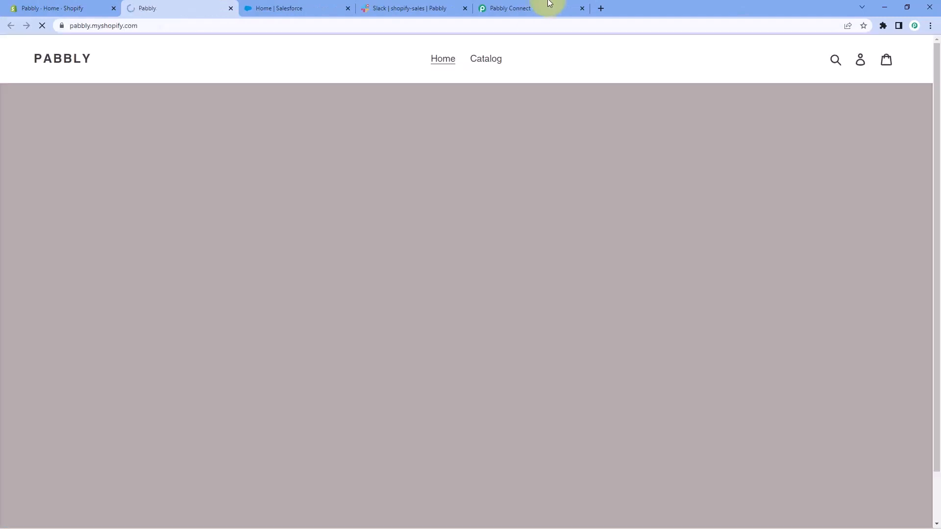
pyautogui.click(523, 7)
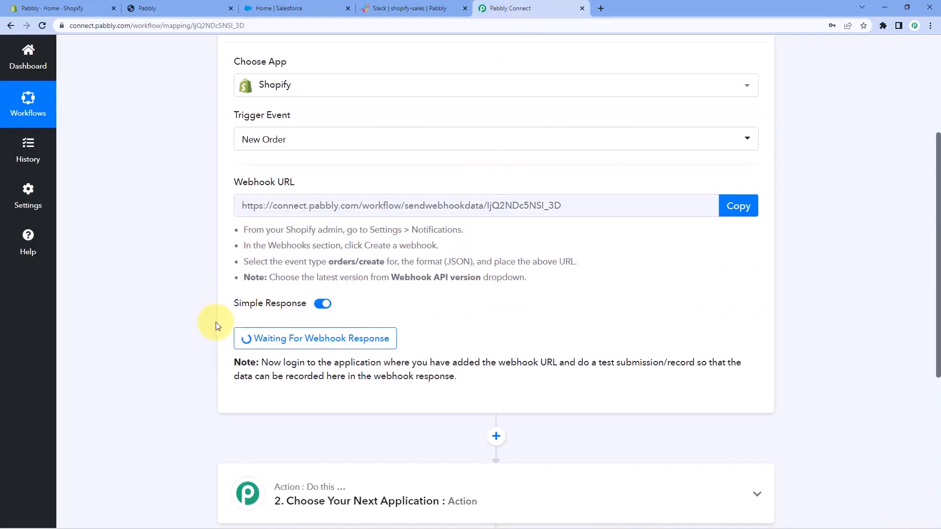
pyautogui.click(196, 5)
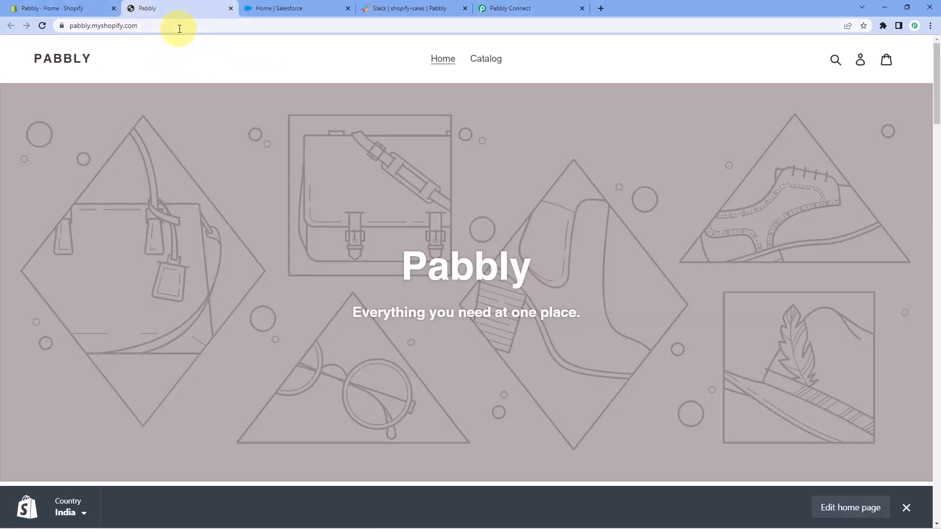
# Find the Peafowl Eclipse Coffee Mug in the store's catalog and go to checkout with it.
pyautogui.click(499, 64)
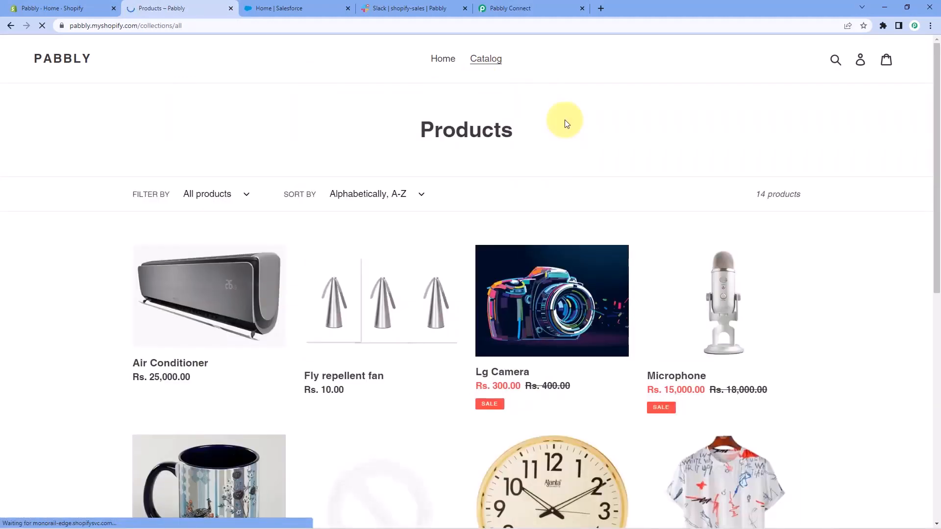
pyautogui.scroll(-5, 539, 120)
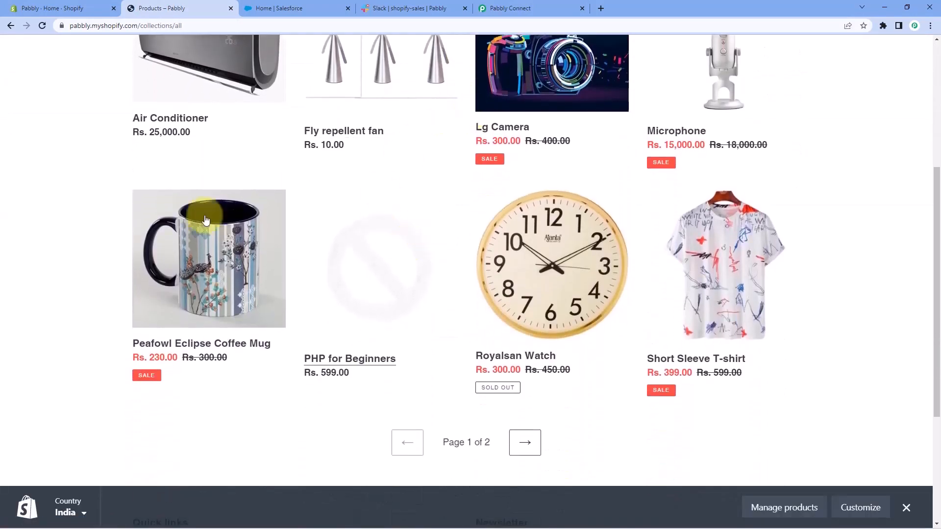
pyautogui.click(182, 343)
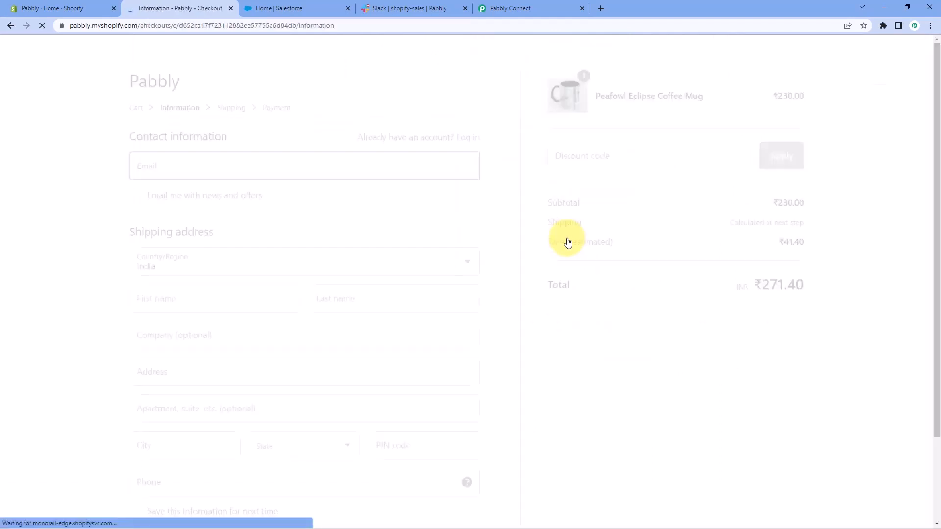
# Fill in the customer's email, first name and last name at checkout, with Pabbly as the company.
pyautogui.click(181, 165)
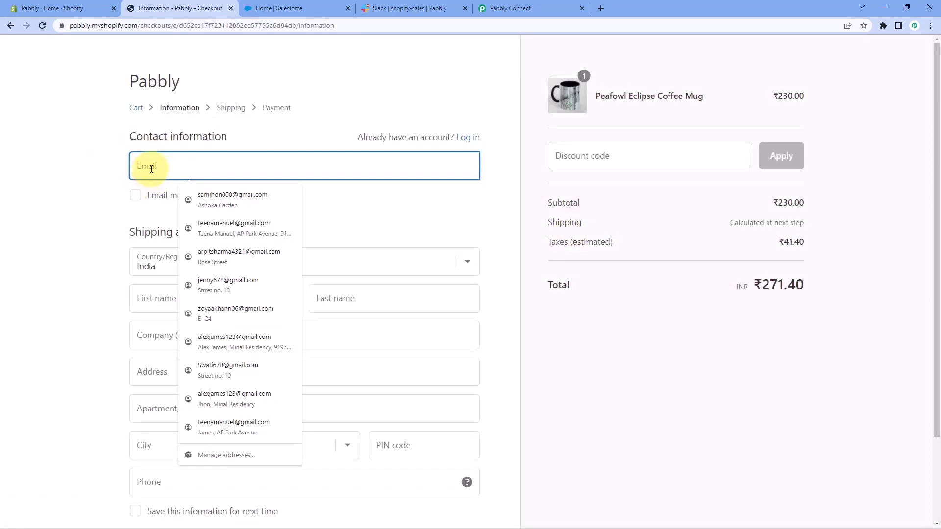
pyautogui.write('demo')
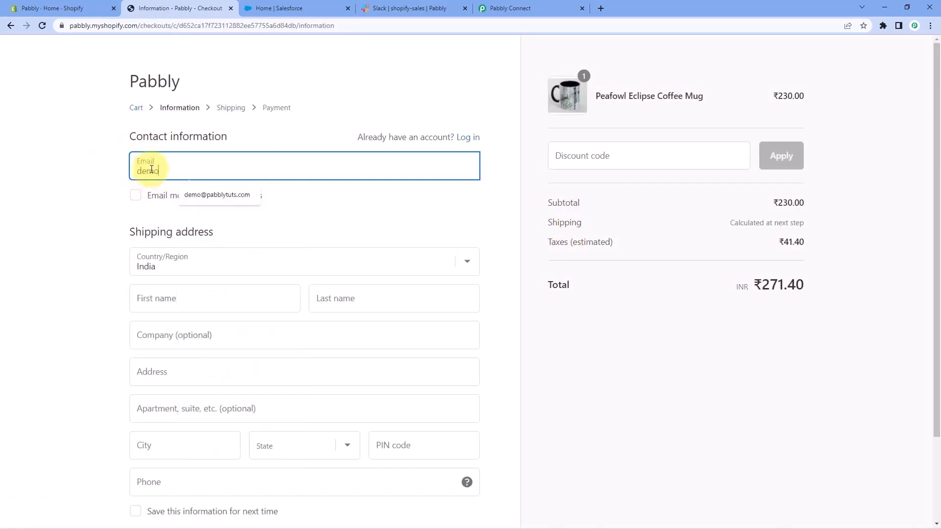
pyautogui.press('Down')
pyautogui.press('Return')
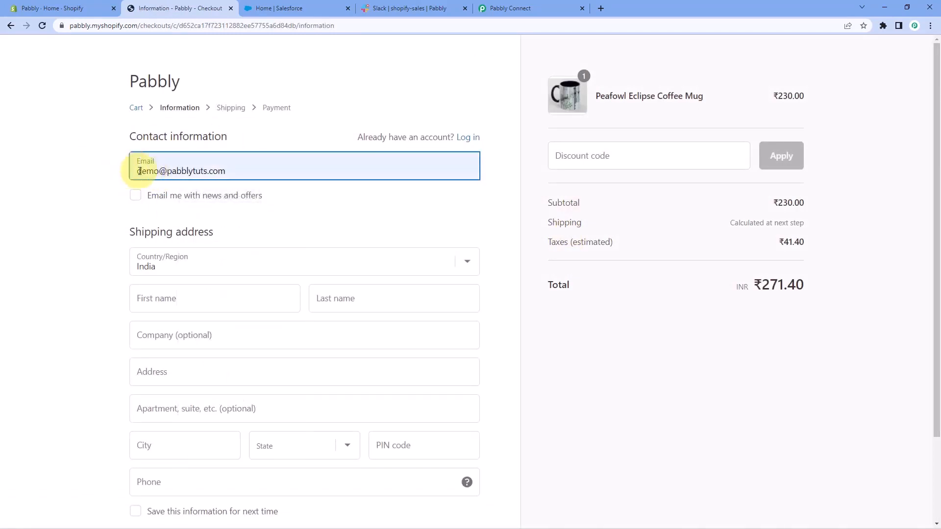
pyautogui.scroll(-1, 133, 182)
pyautogui.scroll(-1, 139, 196)
pyautogui.click(155, 203)
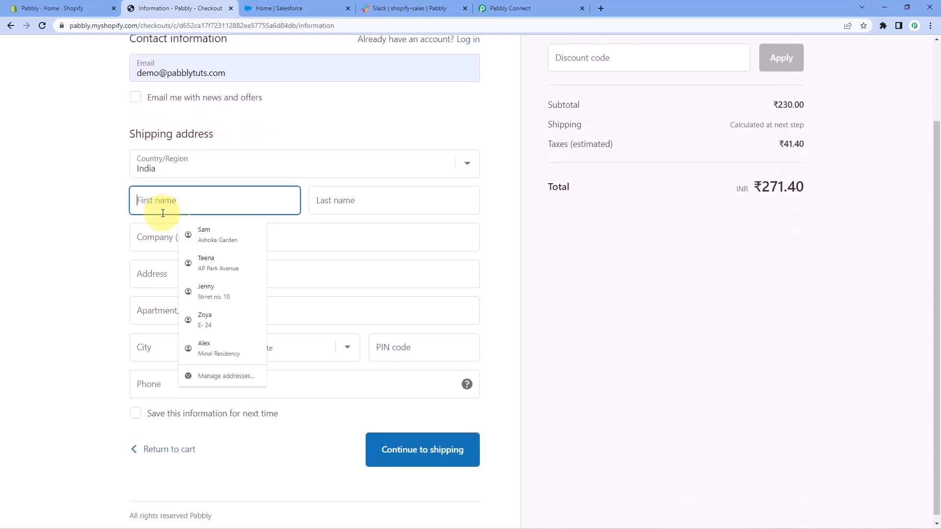
pyautogui.write('Dummy')
pyautogui.press('Tab')
pyautogui.write('Name')
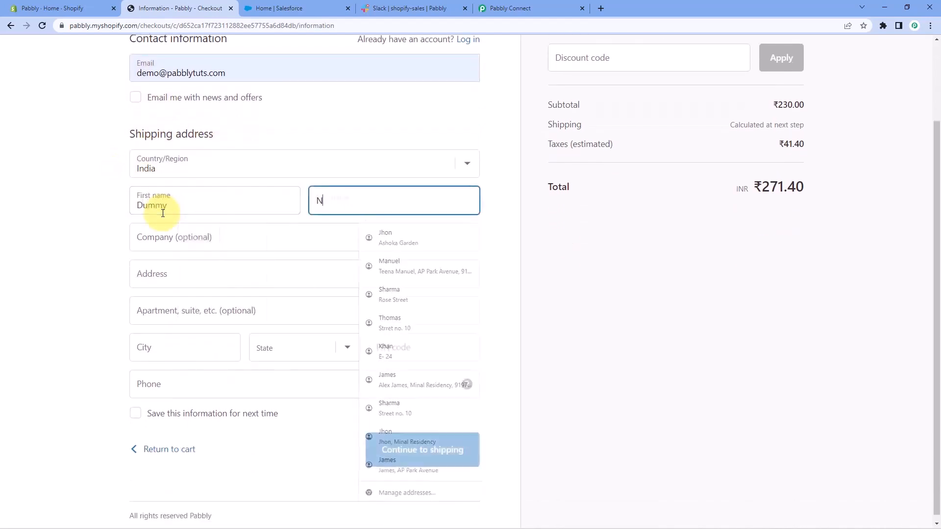
pyautogui.click(167, 244)
pyautogui.write('Pab')
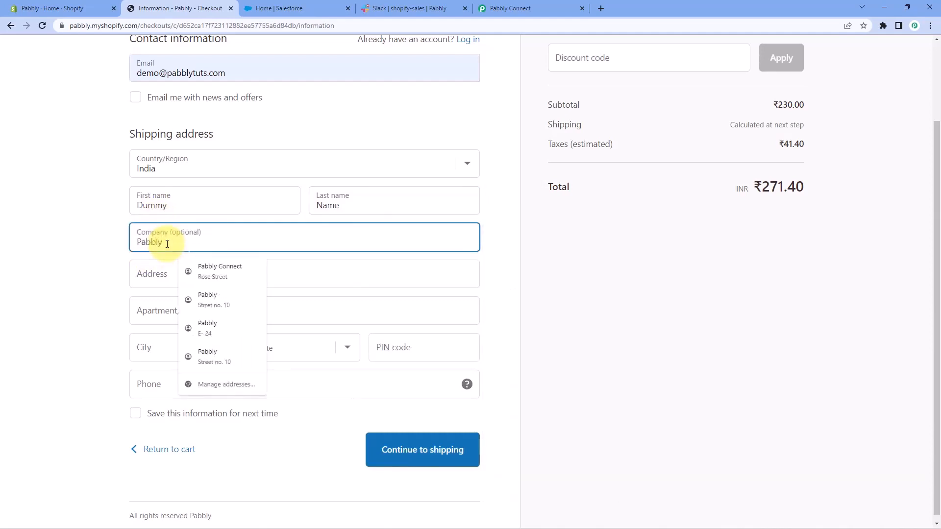
pyautogui.write('bly')
# Complete the shipping address with the test street, apartment, city, state and postal code, and enter the customer's phone number.
pyautogui.click(163, 272)
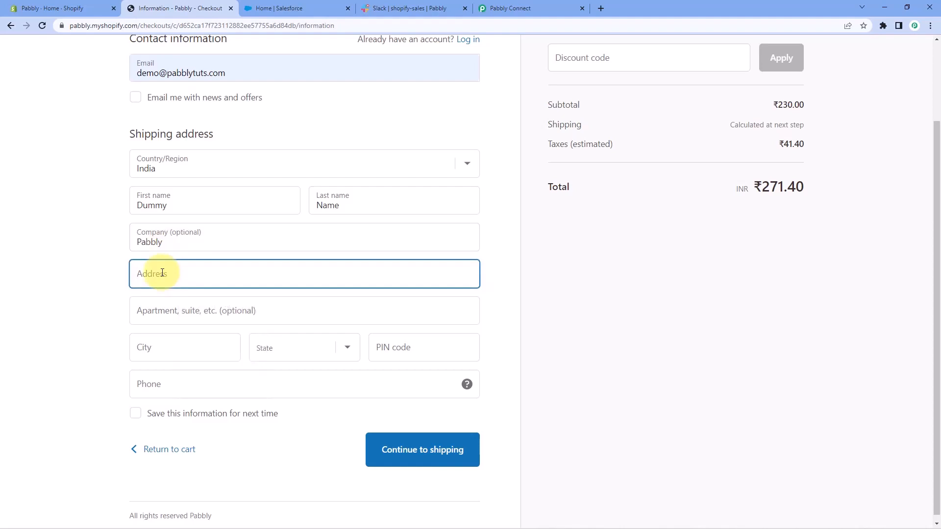
pyautogui.write('No Address 101')
pyautogui.click(130, 318)
pyautogui.write('No Appartment')
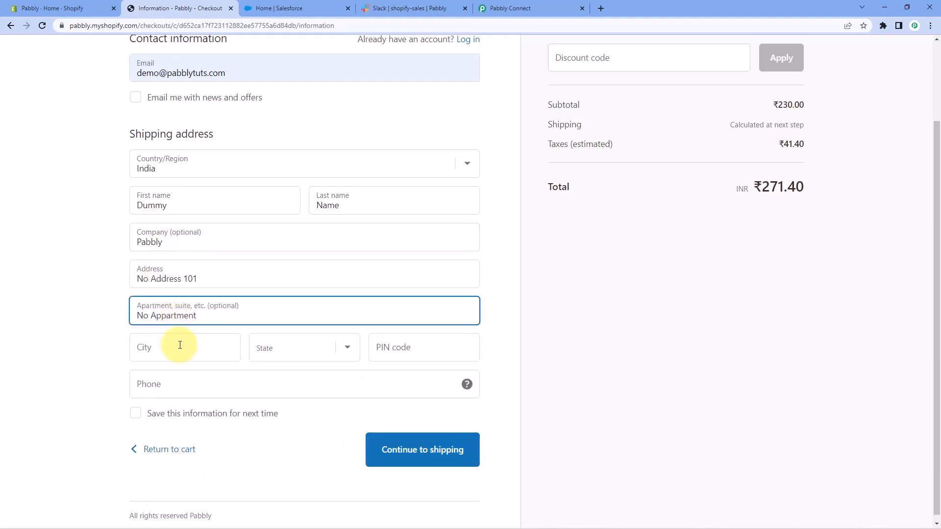
pyautogui.click(180, 345)
pyautogui.write('New City')
pyautogui.press('Tab')
pyautogui.press('m')
pyautogui.press('Tab')
pyautogui.write('462016')
pyautogui.click(151, 383)
pyautogui.write('1234567890')
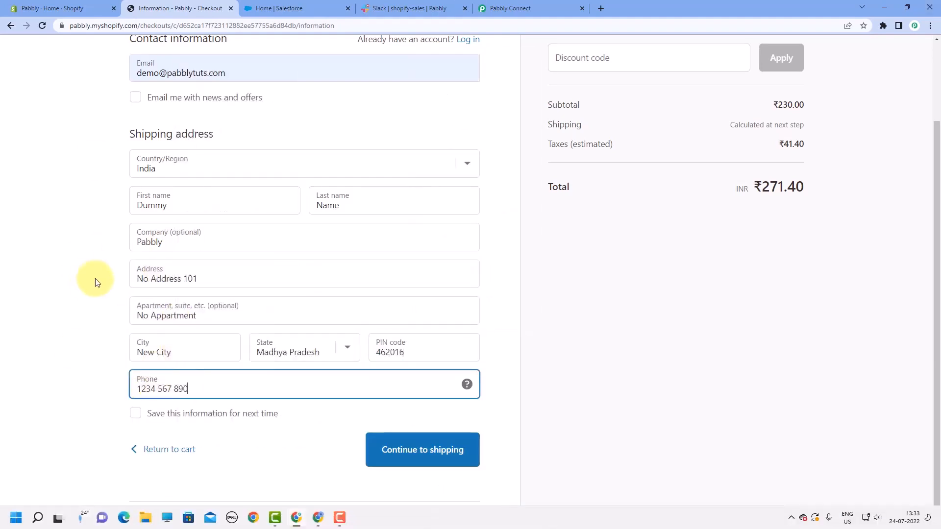
# Review the entered checkout details and continue through the shipping method to the payment page.
pyautogui.click(90, 228)
pyautogui.scroll(2, 57, 195)
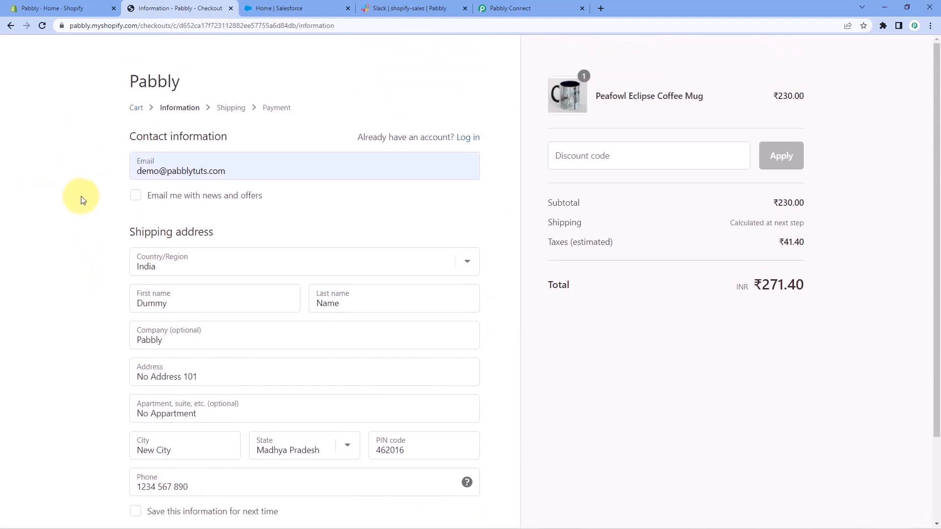
pyautogui.scroll(-2, 83, 199)
pyautogui.scroll(-1, 91, 200)
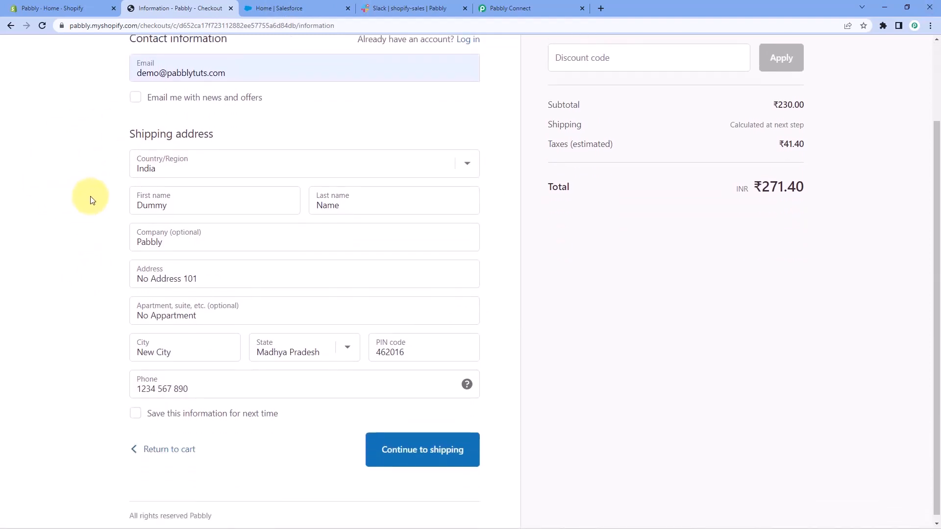
pyautogui.scroll(-1, 91, 200)
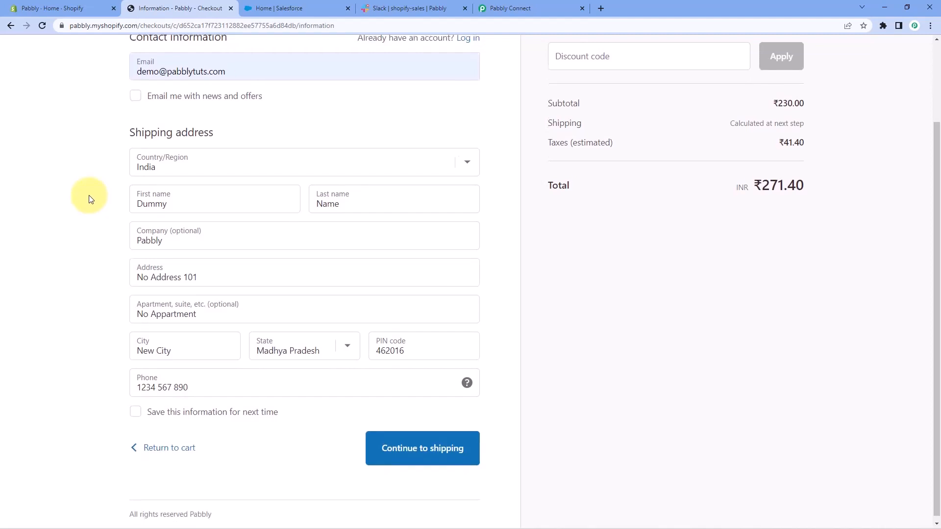
pyautogui.click(401, 450)
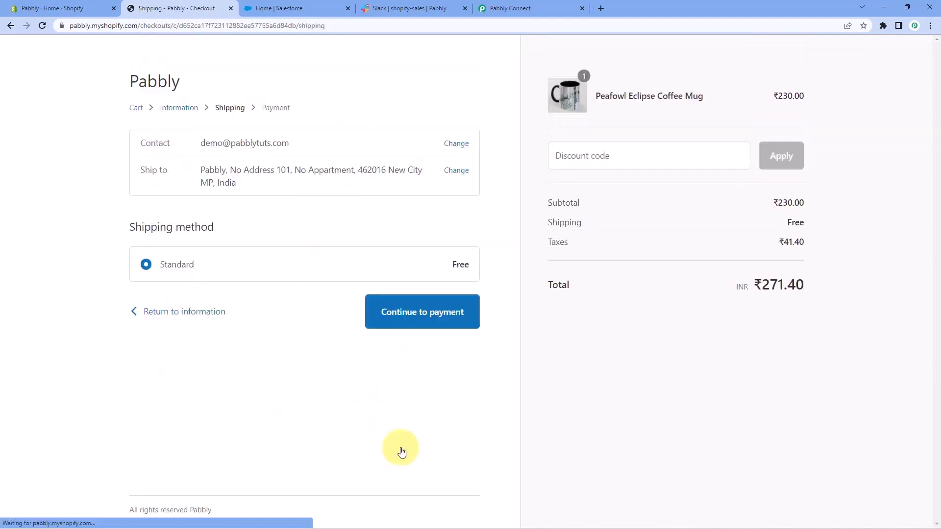
pyautogui.click(413, 323)
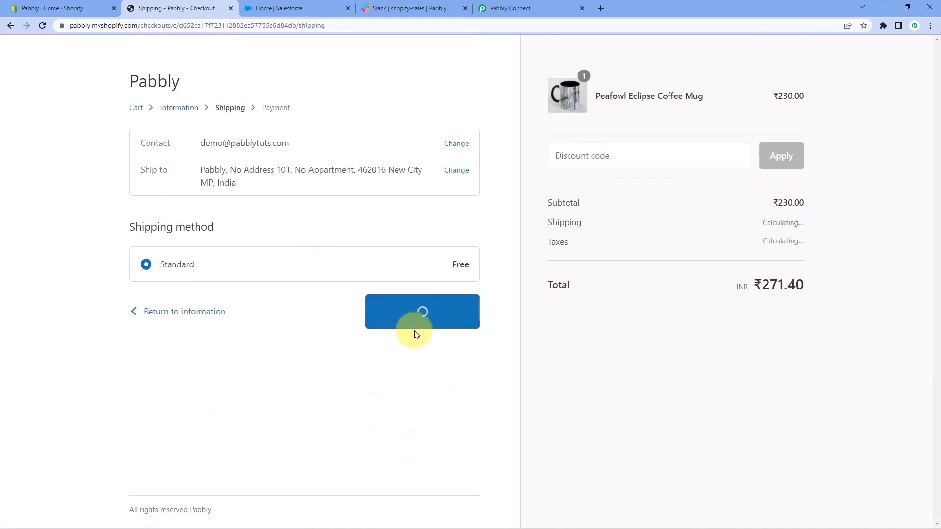
# Enter the test credit card's number, cardholder name, expiration date and security code.
pyautogui.scroll(-2, 76, 289)
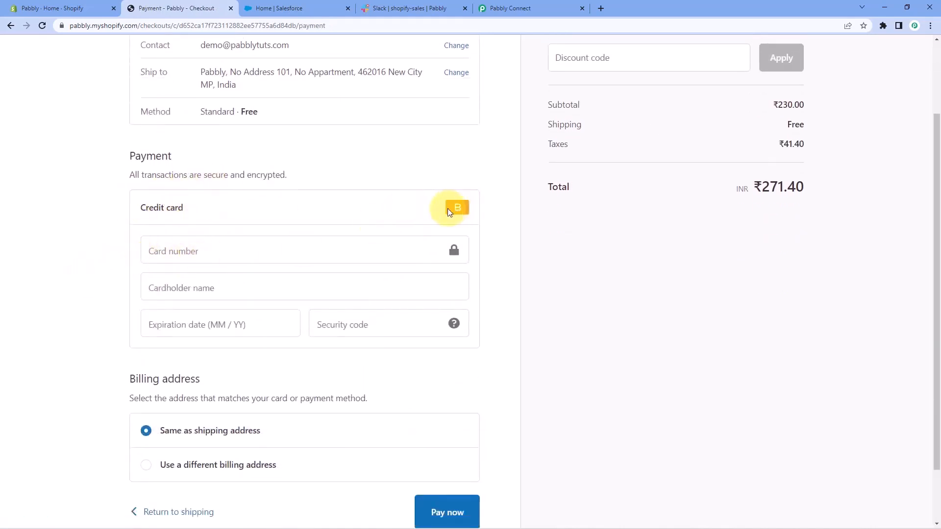
pyautogui.click(185, 251)
pyautogui.write('1')
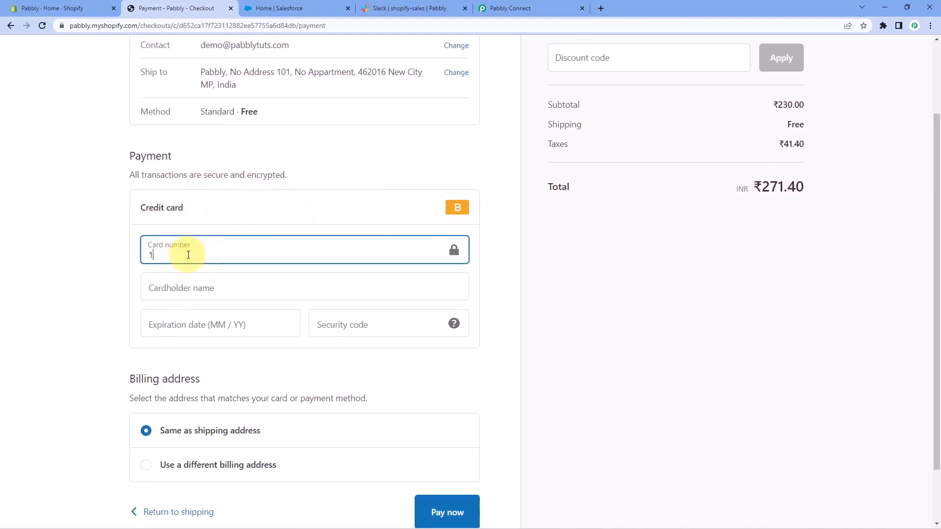
pyautogui.press('Tab')
pyautogui.press('Tab')
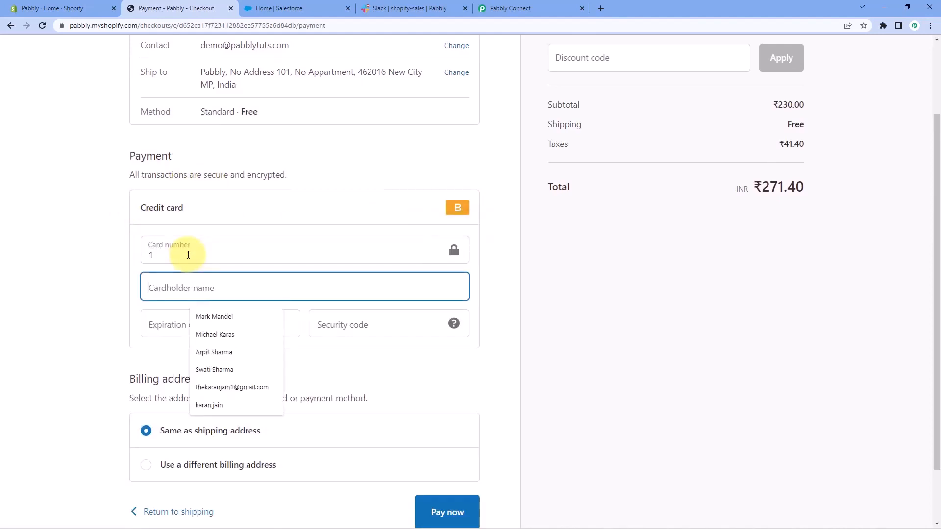
pyautogui.write('Bogus Gateway')
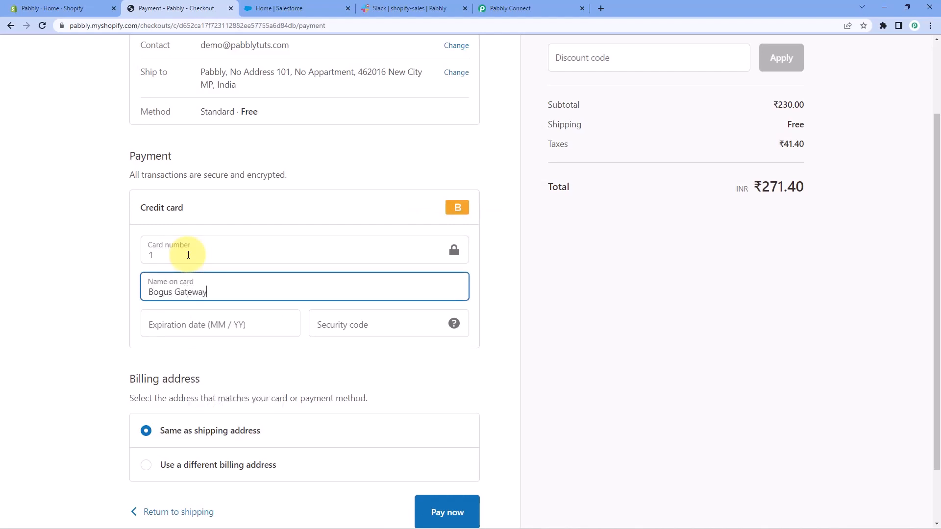
pyautogui.click(186, 315)
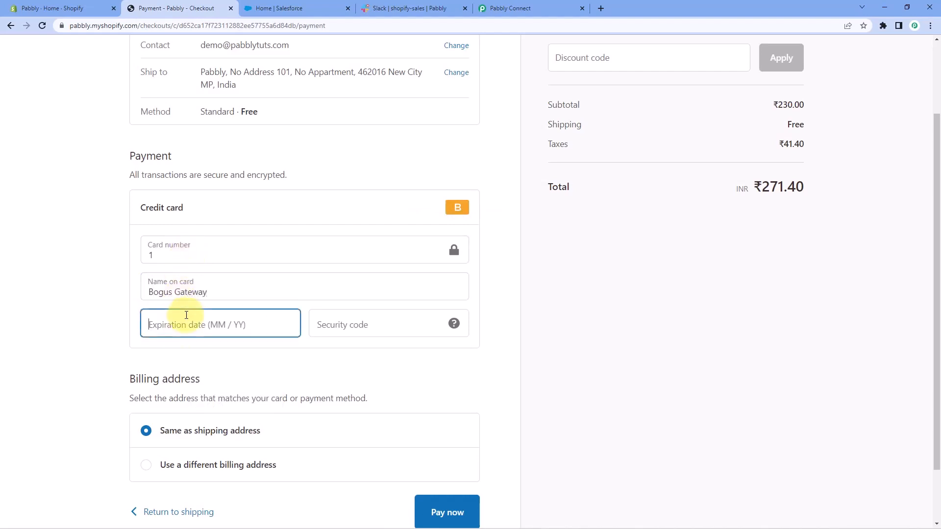
pyautogui.write('122')
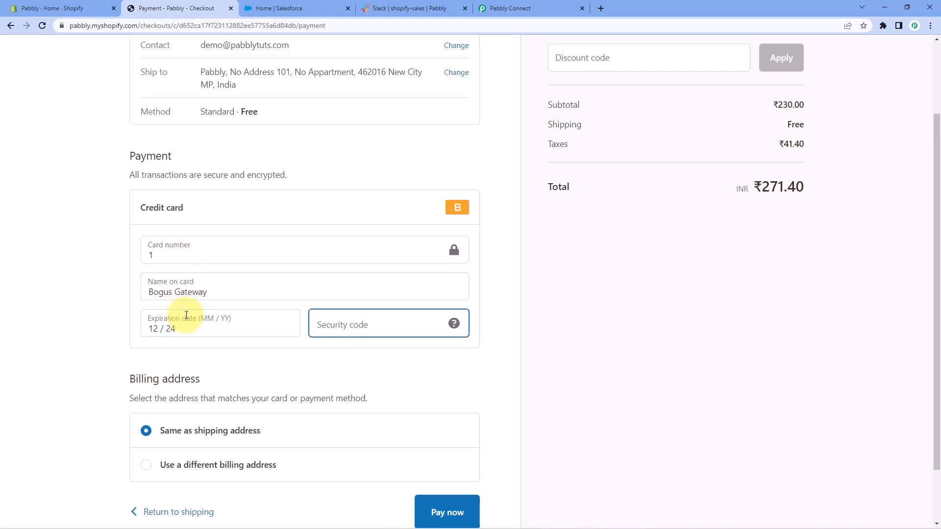
pyautogui.write('123')
pyautogui.click(69, 305)
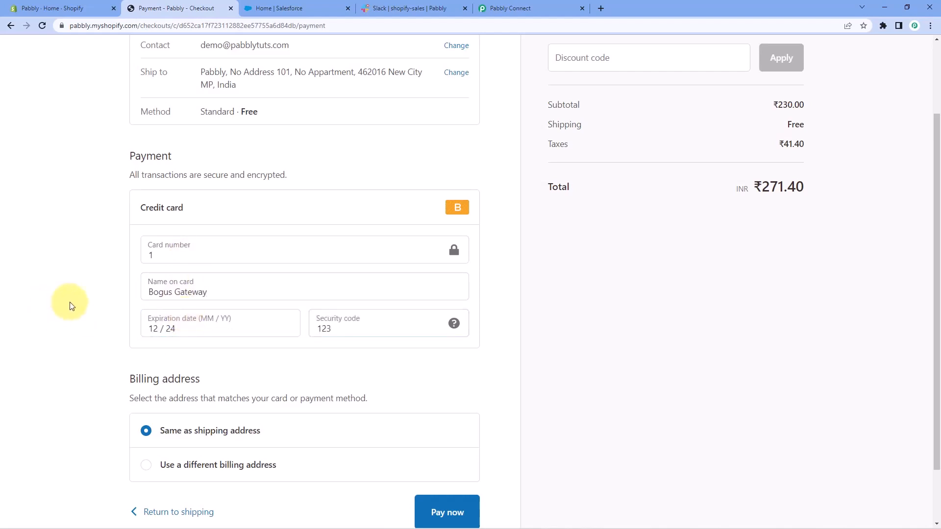
# Pay for the test order and review the customer information on the order confirmation.
pyautogui.scroll(-2, 69, 340)
pyautogui.click(456, 437)
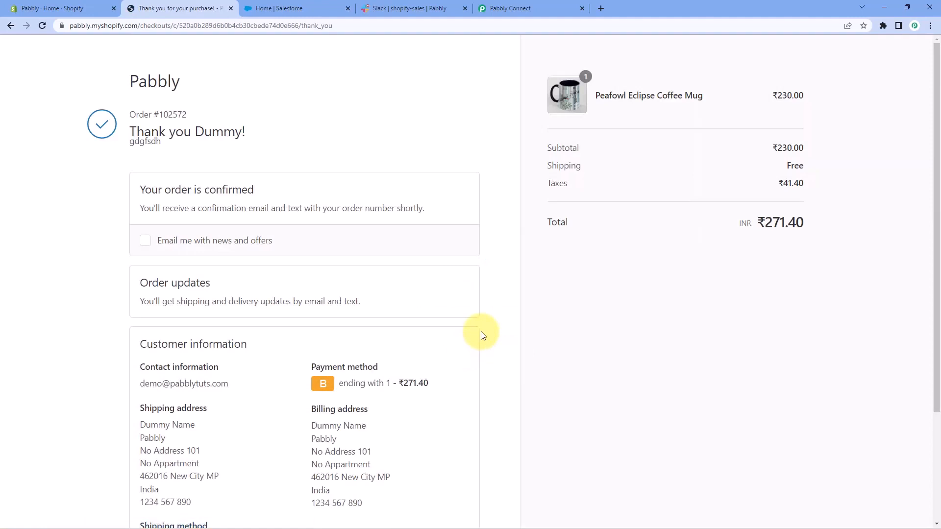
pyautogui.scroll(-3, 480, 333)
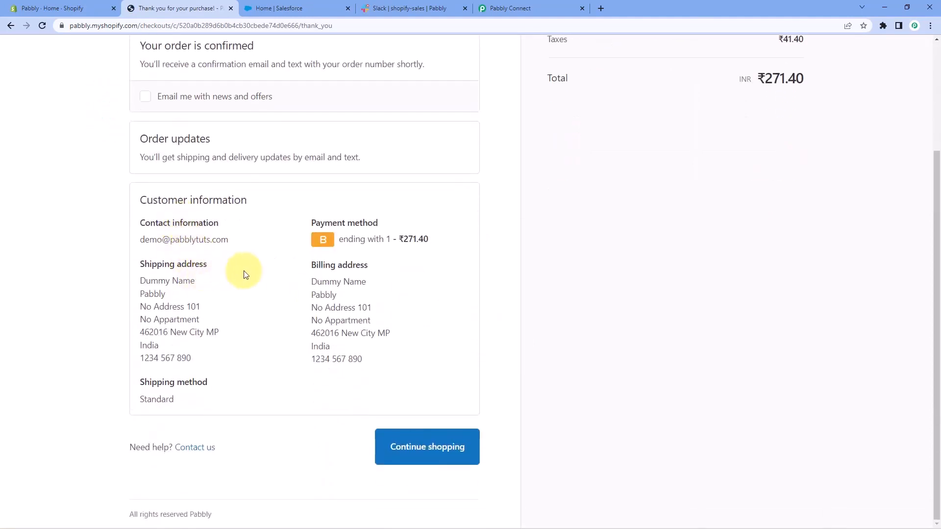
# Switch to Pabbly Connect and check the contact email in the webhook response received for the test order.
pyautogui.scroll(1, 245, 274)
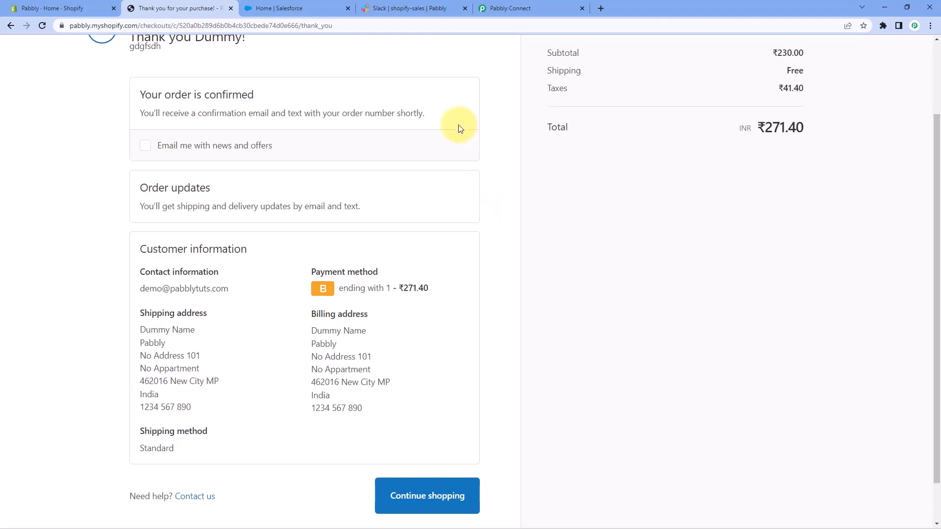
pyautogui.click(525, 3)
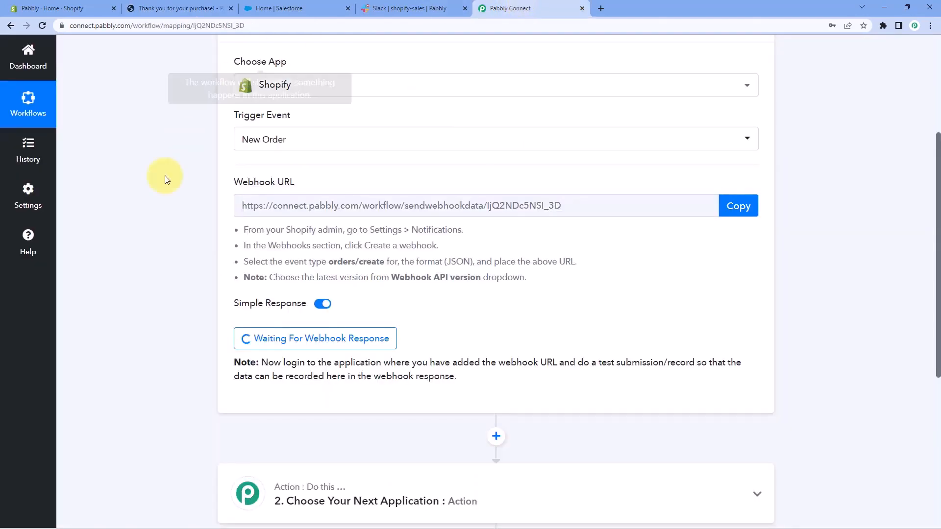
pyautogui.scroll(-2, 176, 201)
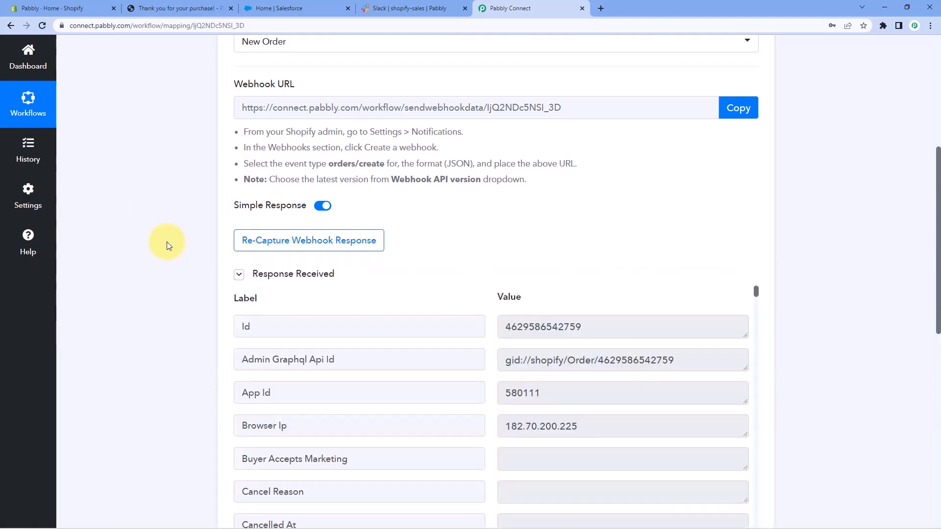
pyautogui.scroll(-2, 182, 275)
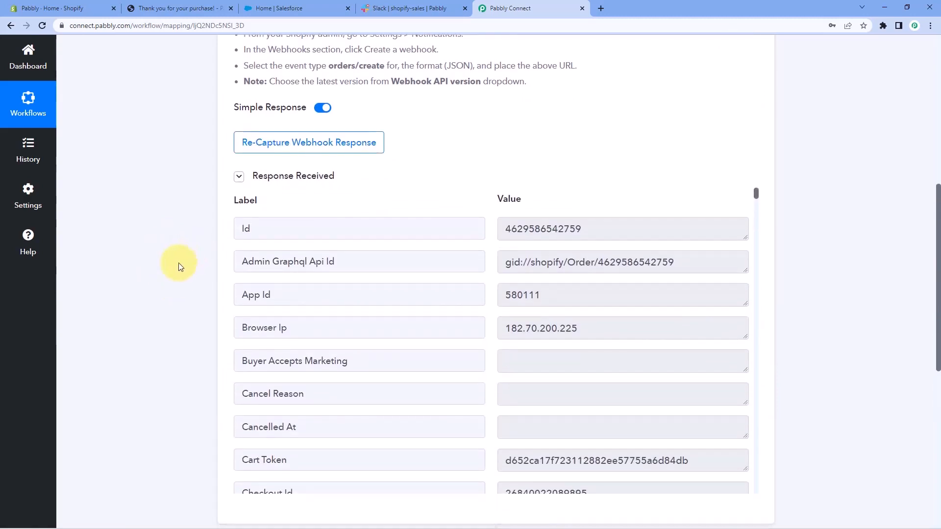
pyautogui.scroll(-1, 179, 266)
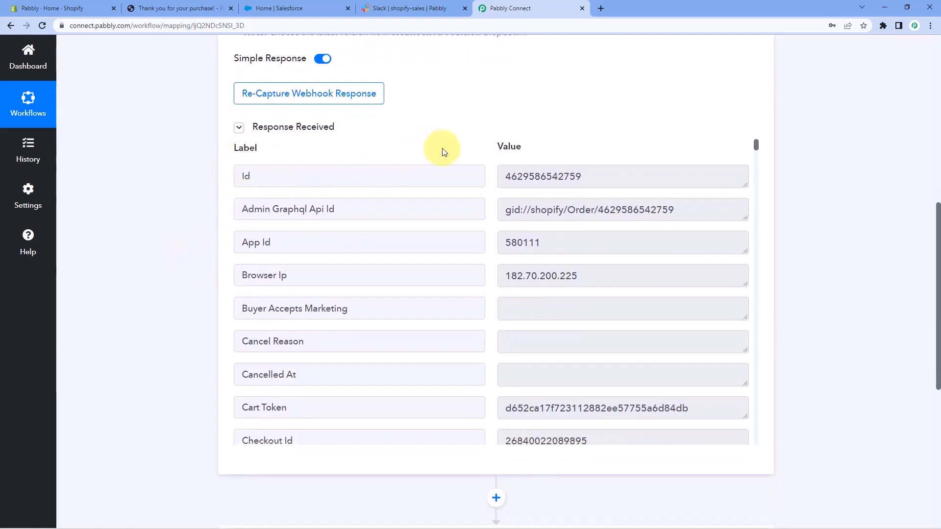
pyautogui.scroll(-4, 495, 229)
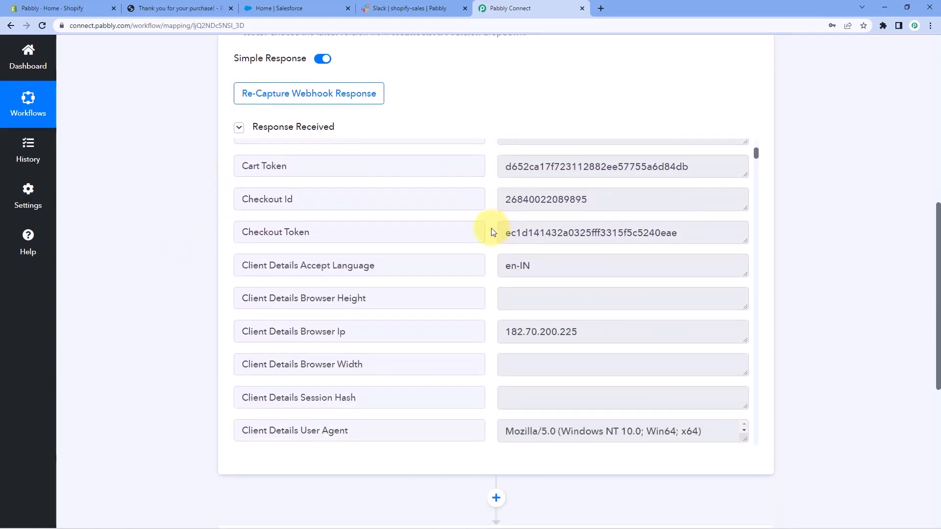
pyautogui.scroll(-6, 491, 230)
pyautogui.scroll(-1, 490, 228)
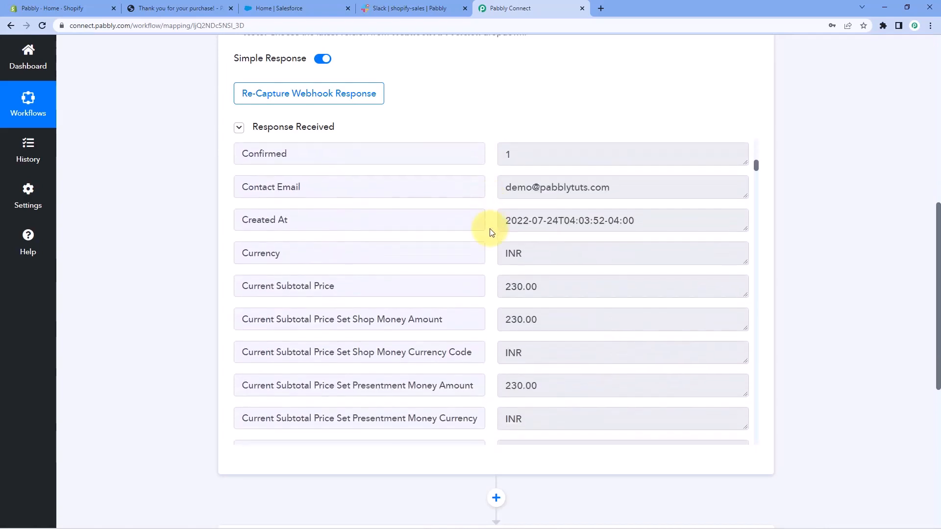
pyautogui.click(458, 191)
pyautogui.click(500, 189)
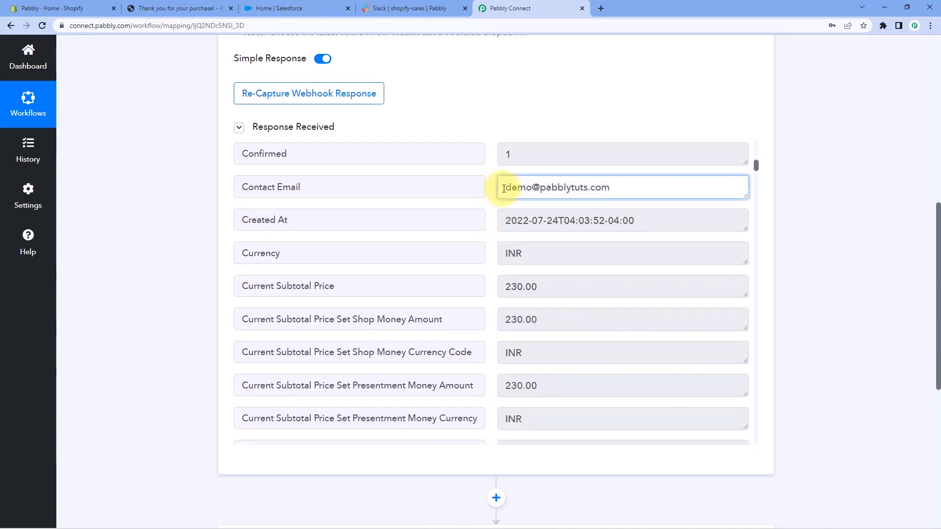
pyautogui.moveTo(504, 187); pyautogui.dragTo(626, 185)
pyautogui.click(626, 185)
pyautogui.click(491, 189)
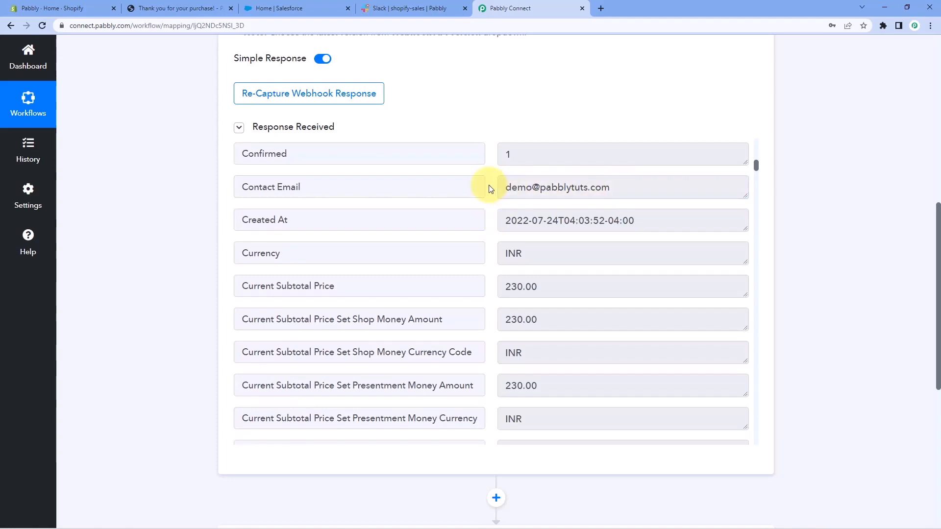
# Check the current subtotal price and current total price in the received order response.
pyautogui.scroll(-3, 488, 189)
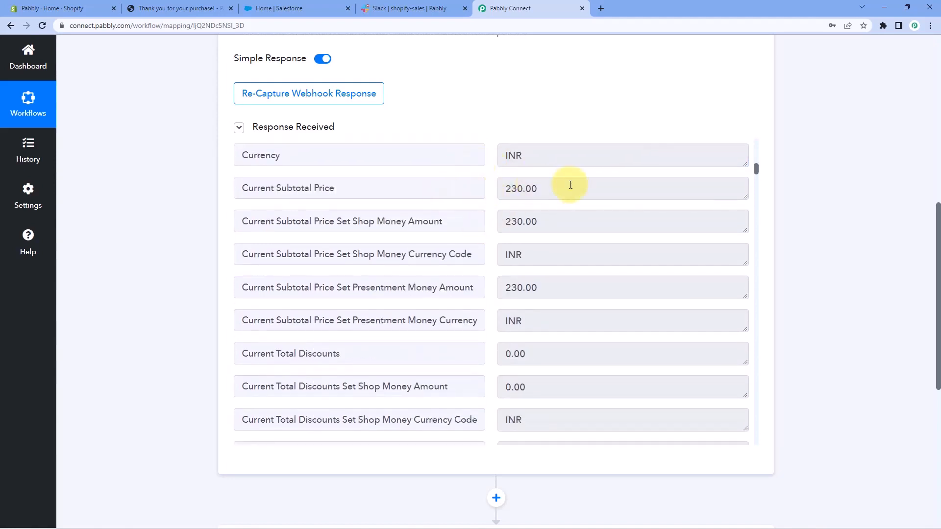
pyautogui.moveTo(566, 186); pyautogui.dragTo(478, 190)
pyautogui.click(491, 205)
pyautogui.scroll(-5, 493, 206)
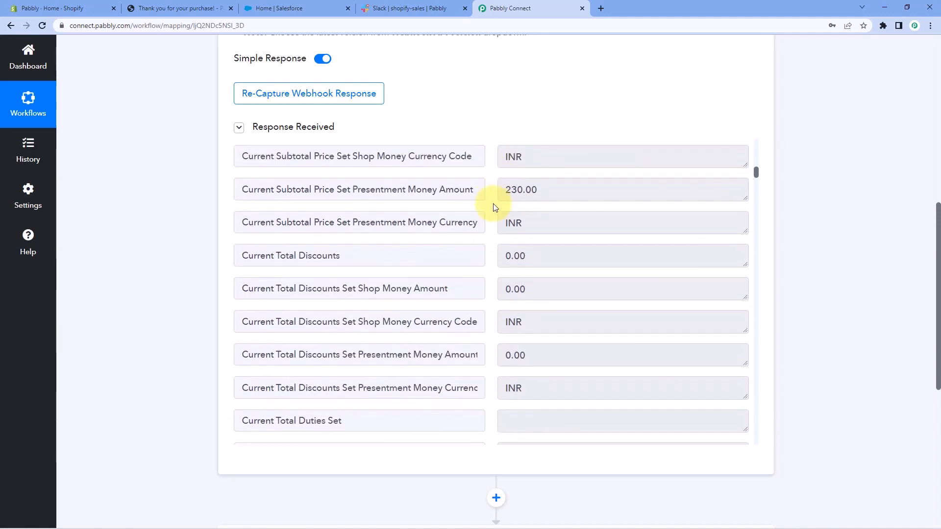
pyautogui.scroll(-5, 494, 207)
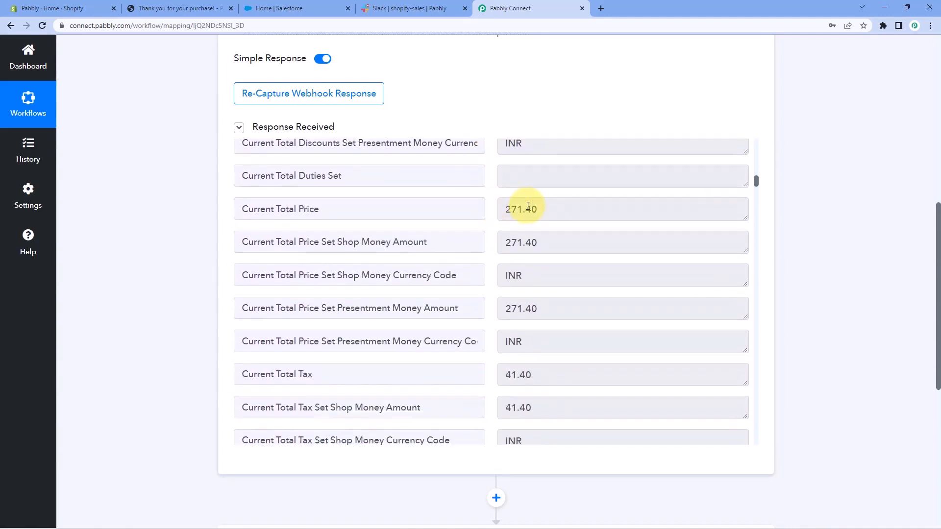
pyautogui.click(559, 211)
pyautogui.moveTo(560, 211); pyautogui.dragTo(490, 211)
pyautogui.click(491, 210)
# Examine the response's email, order number, processing, tax and total price fields down to the billing address.
pyautogui.scroll(-3, 492, 211)
pyautogui.scroll(-9, 492, 211)
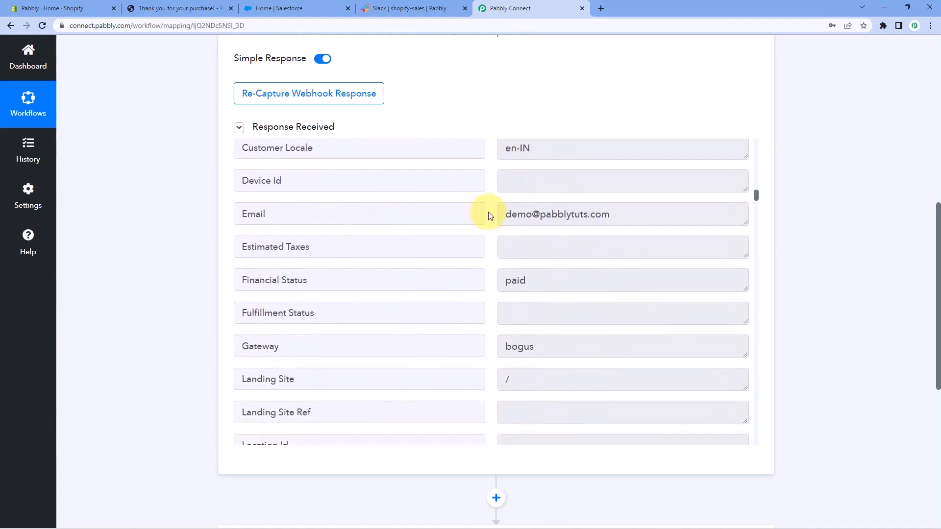
pyautogui.scroll(-10, 472, 221)
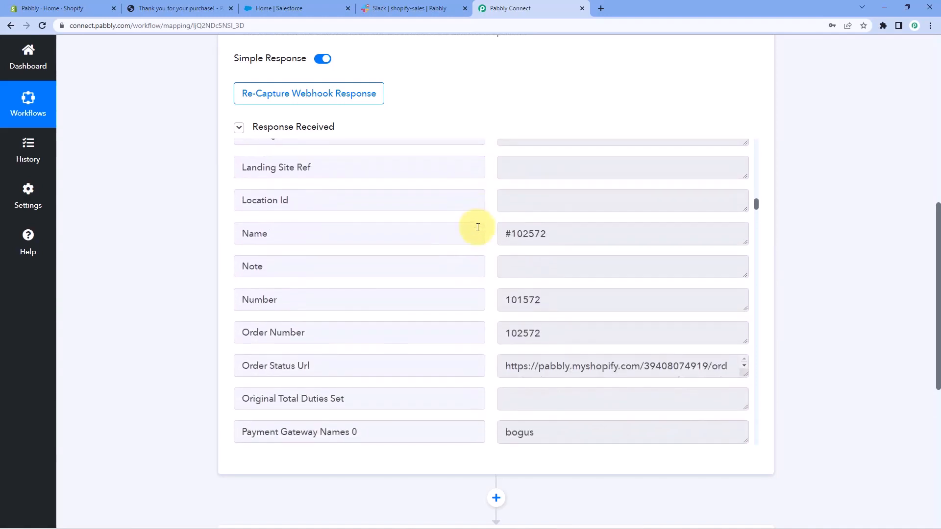
pyautogui.scroll(-10, 478, 228)
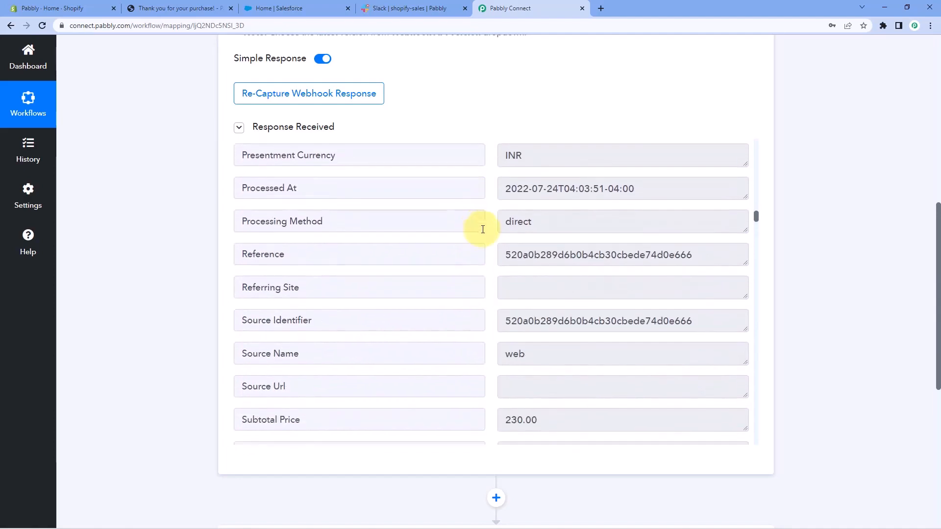
pyautogui.scroll(-13, 484, 230)
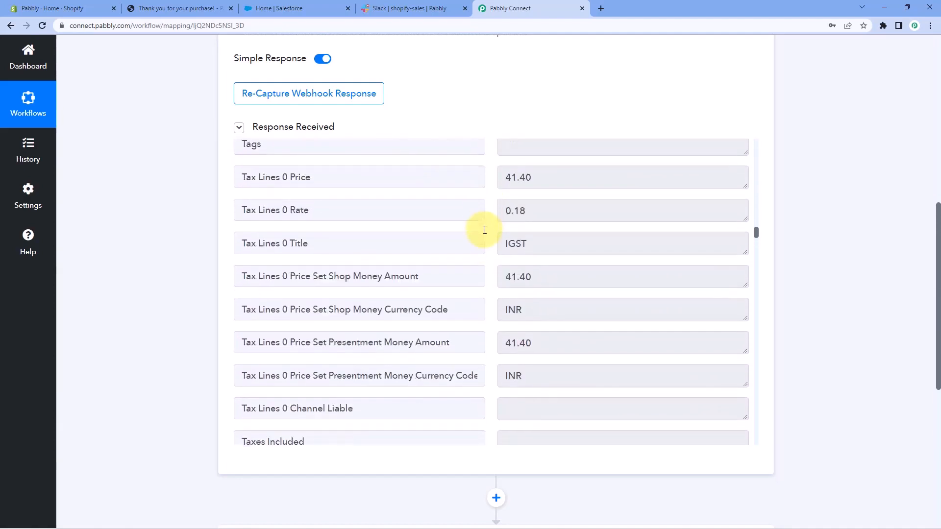
pyautogui.scroll(-15, 485, 230)
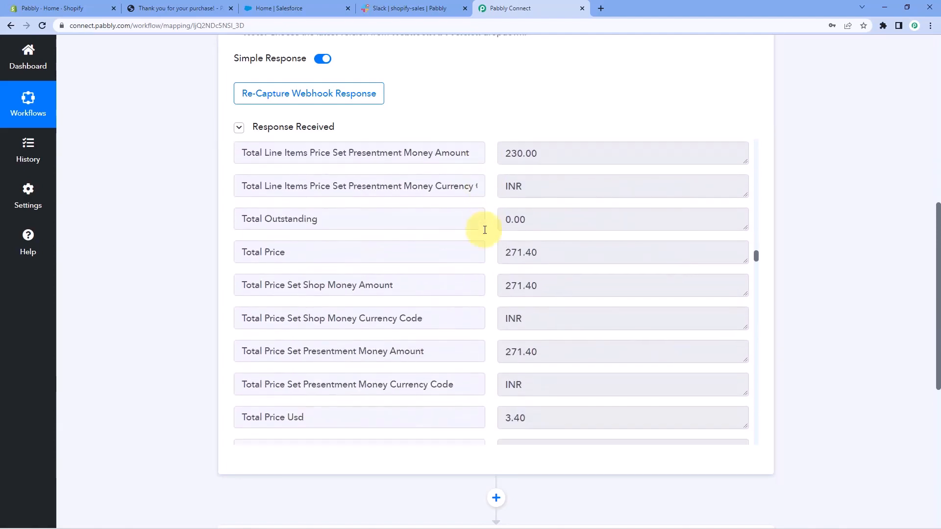
pyautogui.scroll(-10, 484, 230)
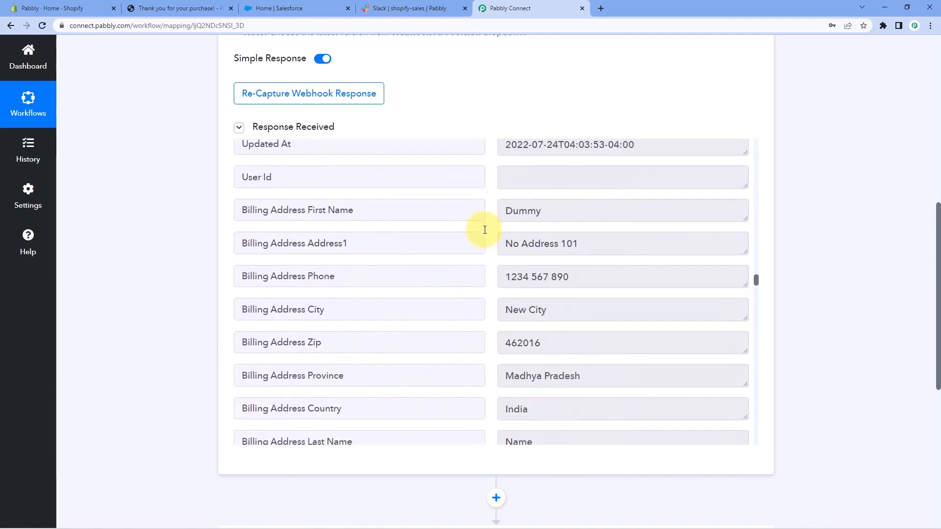
# Check the billing name, address, phone, city and company fields in the response against the test order details.
pyautogui.moveTo(567, 159); pyautogui.dragTo(498, 164)
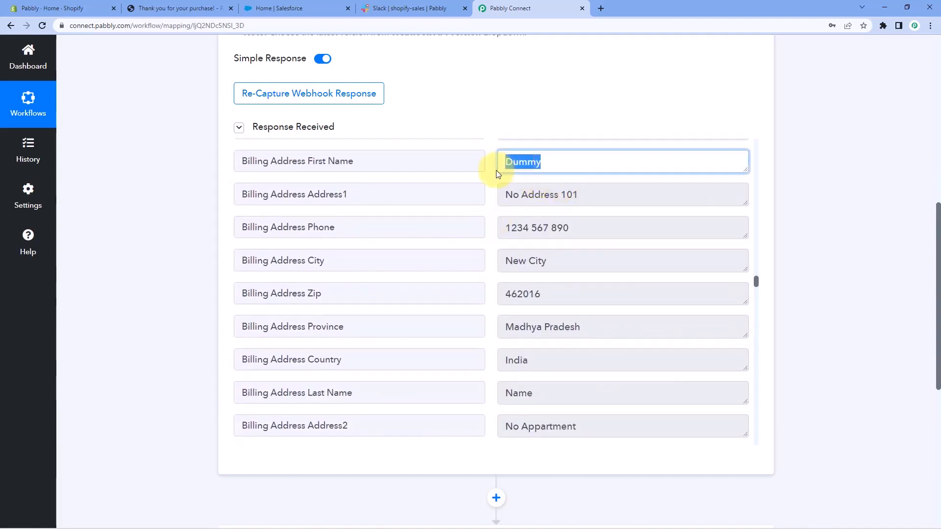
pyautogui.click(497, 175)
pyautogui.moveTo(578, 194); pyautogui.dragTo(562, 194)
pyautogui.click(564, 194)
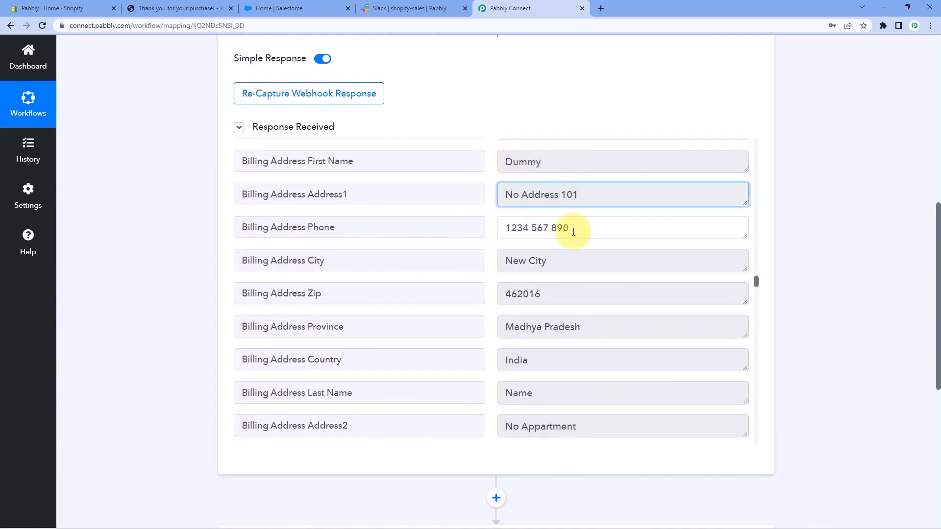
pyautogui.moveTo(568, 227); pyautogui.dragTo(498, 235)
pyautogui.moveTo(563, 262)
pyautogui.mouseDown()
pyautogui.moveTo(504, 261)
pyautogui.moveTo(563, 279)
pyautogui.mouseUp()
pyautogui.scroll(-1, 519, 264)
pyautogui.click(517, 248)
pyautogui.scroll(-1, 517, 248)
pyautogui.click(531, 294)
pyautogui.moveTo(505, 294); pyautogui.dragTo(481, 327)
pyautogui.moveTo(563, 353); pyautogui.dragTo(498, 313)
pyautogui.click(490, 294)
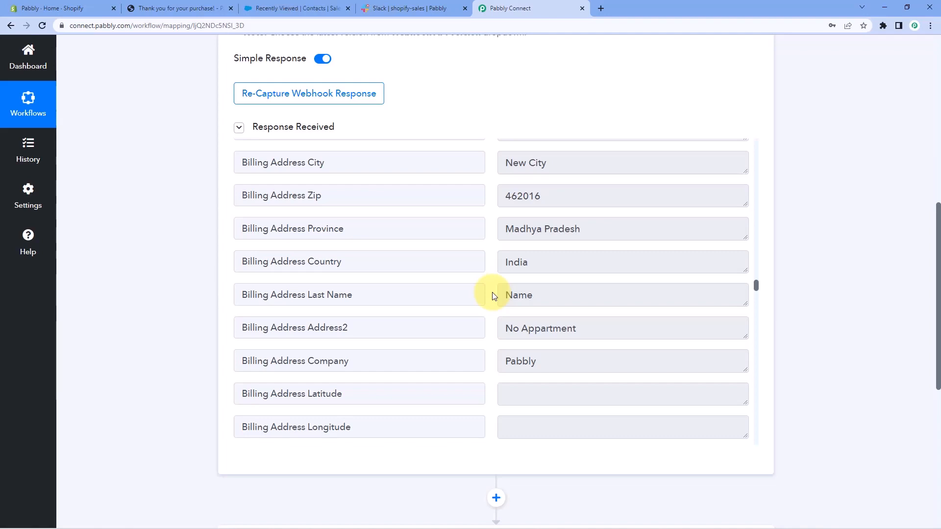
pyautogui.scroll(5, 490, 293)
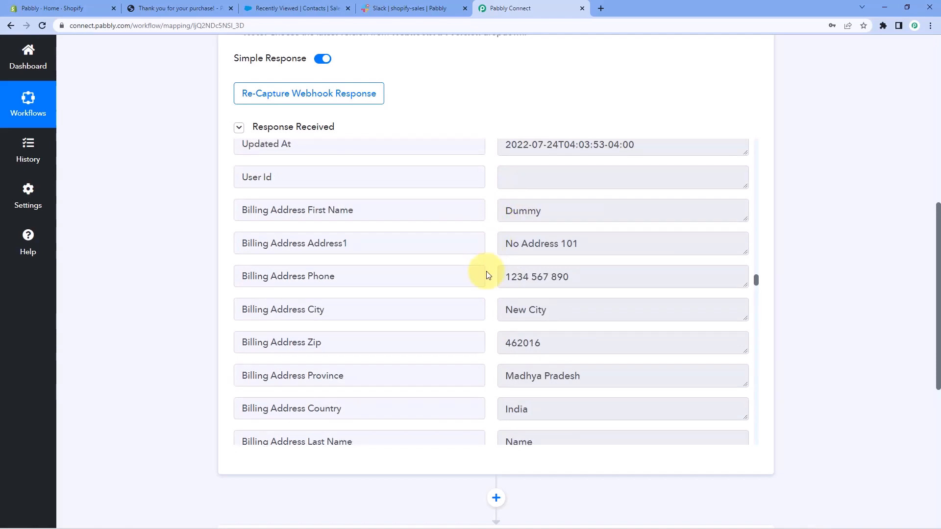
# Find Salesforce and choose it as the application for the workflow's second step.
pyautogui.scroll(-7, 854, 257)
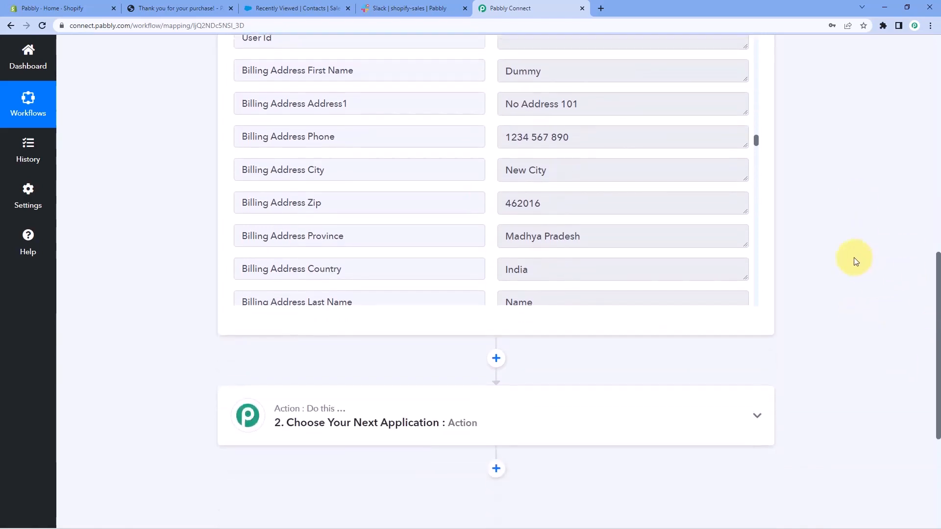
pyautogui.click(362, 191)
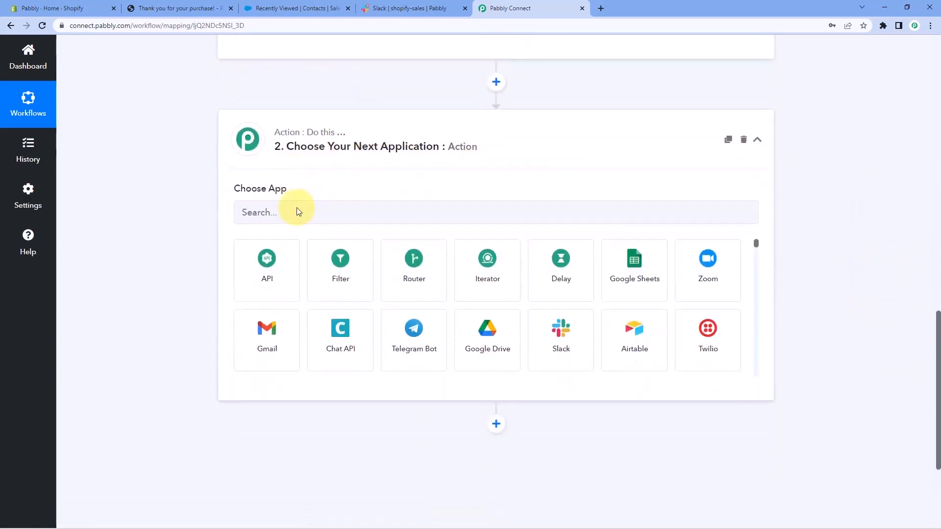
pyautogui.click(270, 169)
pyautogui.write('S')
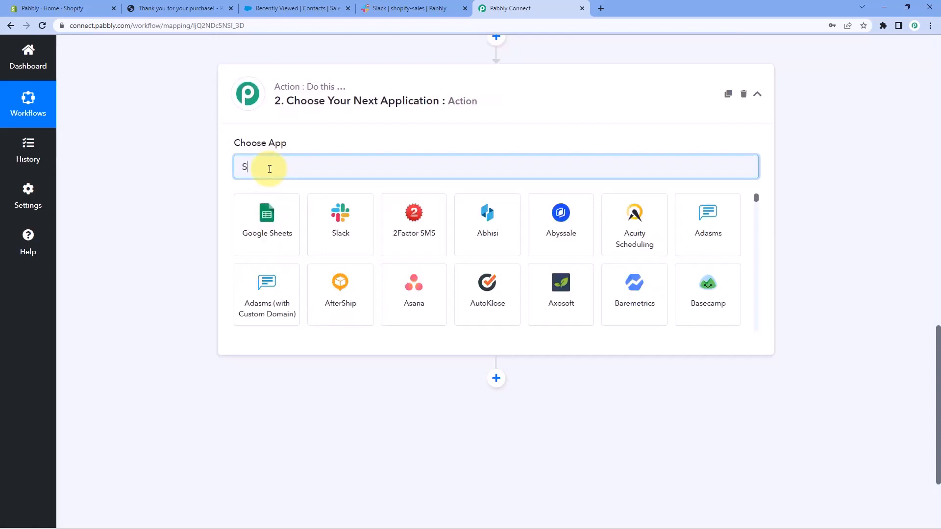
pyautogui.write('alesfo')
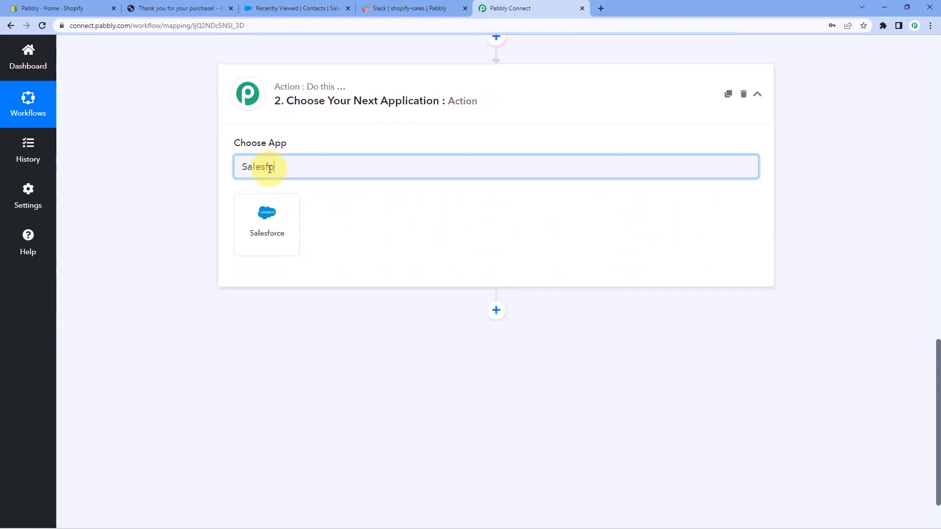
pyautogui.click(272, 230)
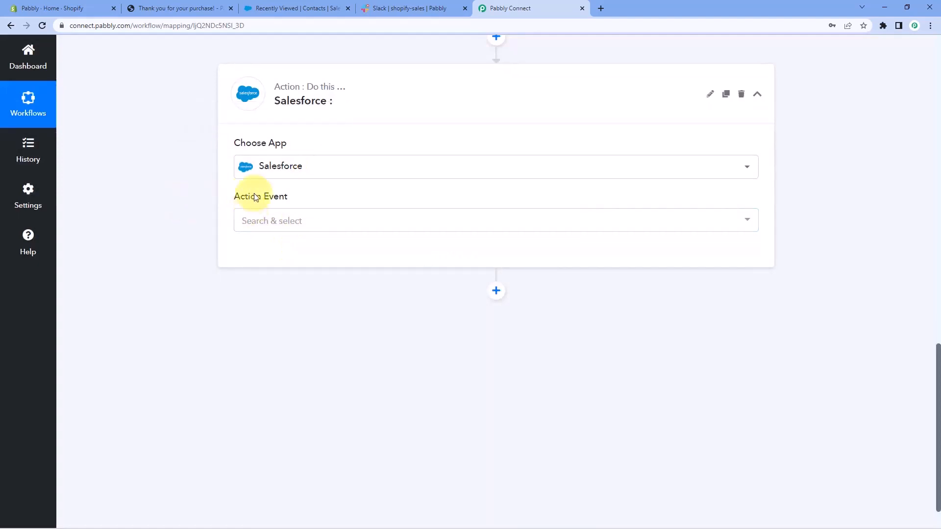
# Set the Salesforce step's action event to Create Contact.
pyautogui.click(301, 219)
pyautogui.scroll(-1, 172, 243)
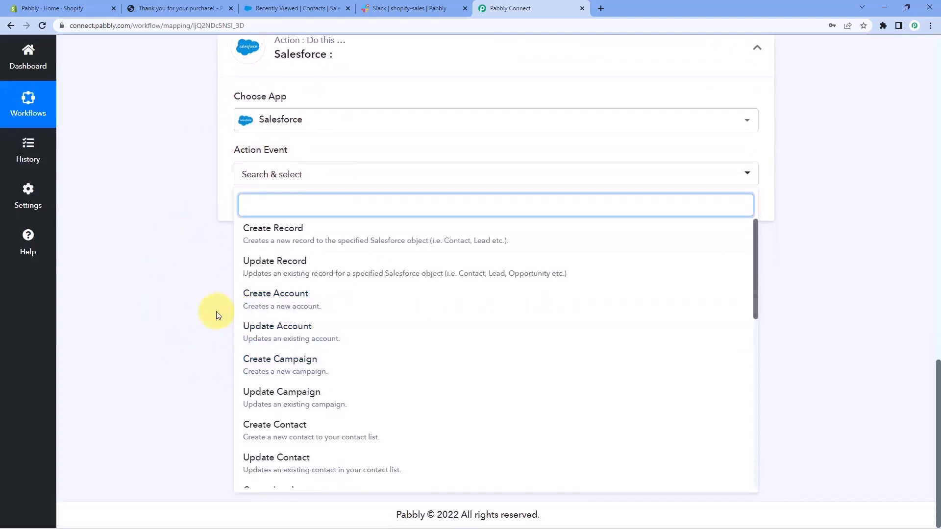
pyautogui.scroll(-2, 294, 309)
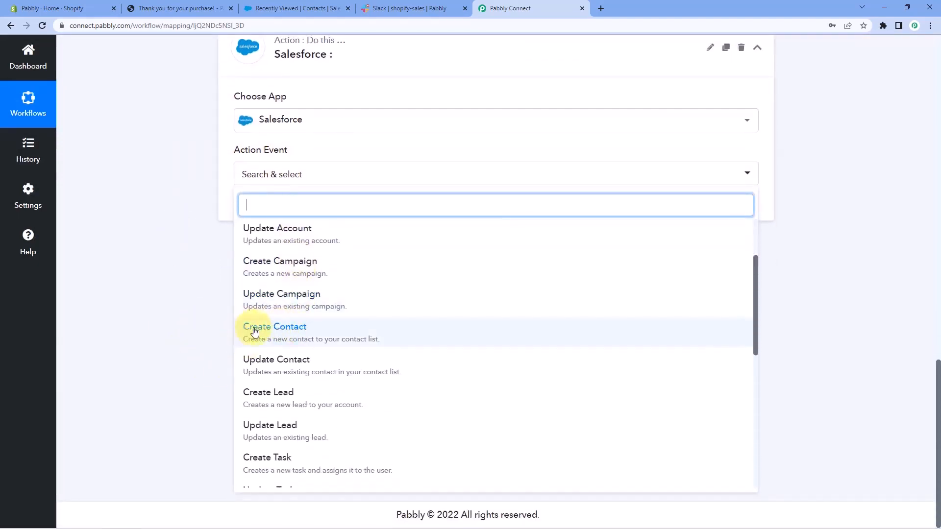
pyautogui.click(328, 336)
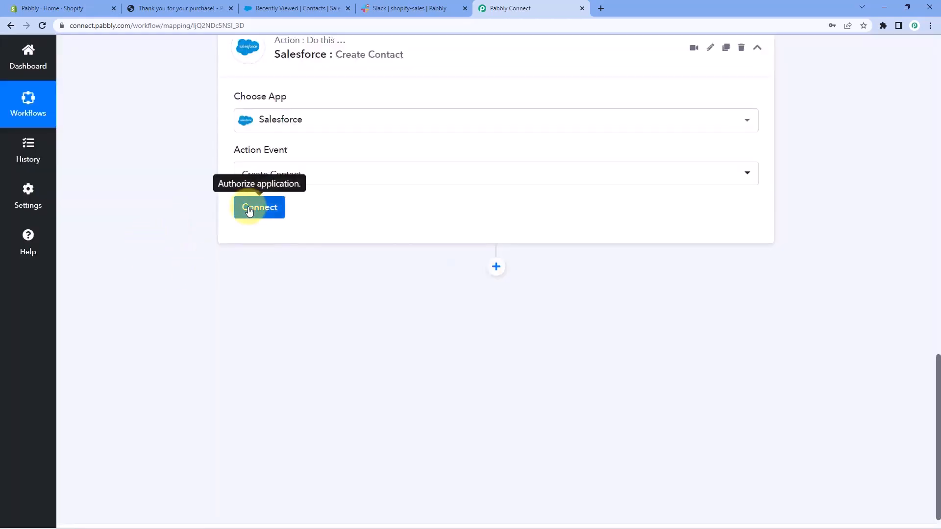
# Add a new Salesforce connection to the Create Contact step and allow Pabbly Connect access to the Salesforce account.
pyautogui.click(249, 210)
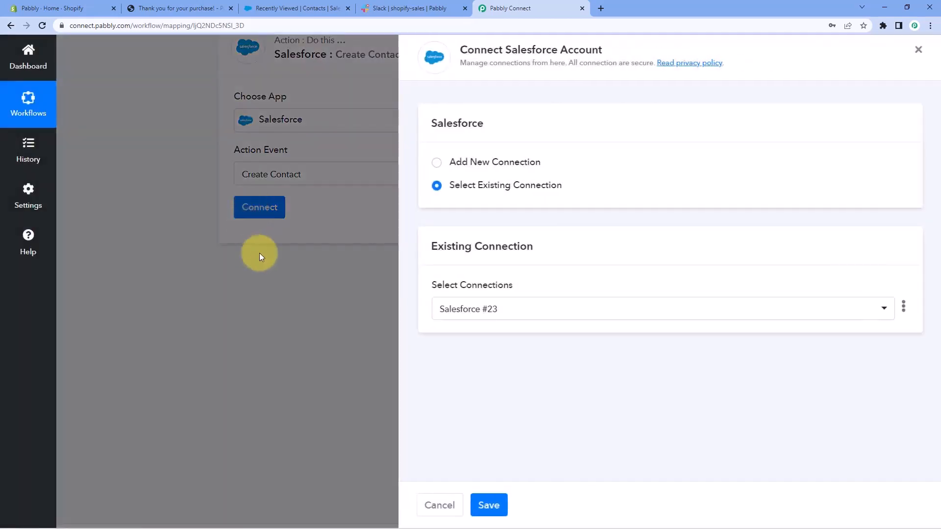
pyautogui.click(436, 166)
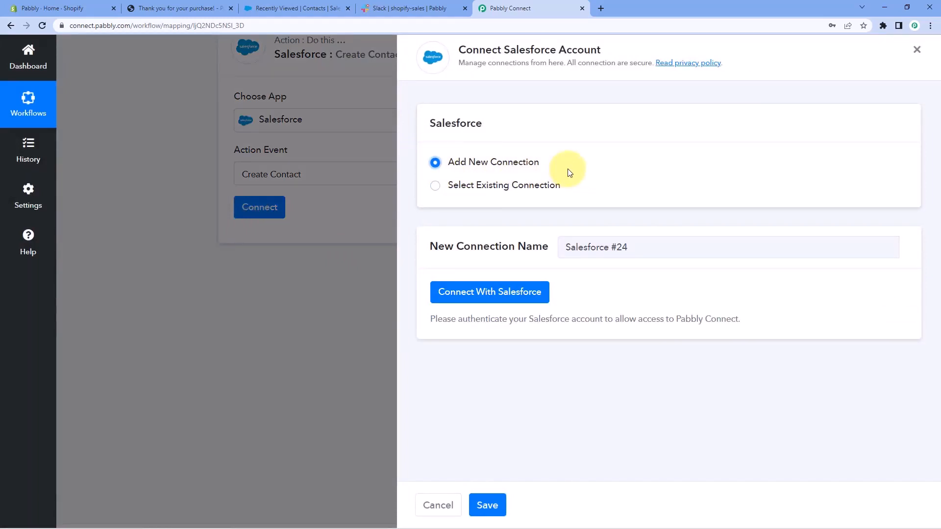
pyautogui.click(497, 302)
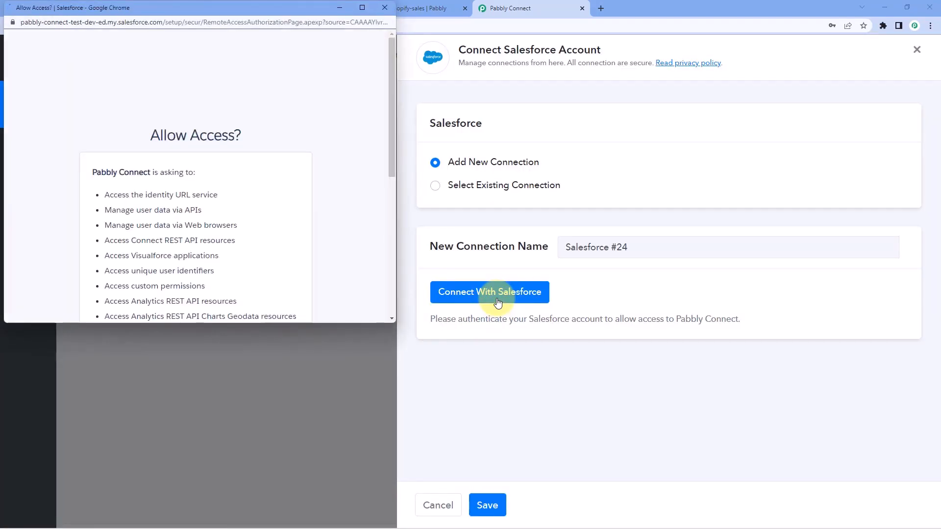
pyautogui.moveTo(314, 7); pyautogui.dragTo(309, 21)
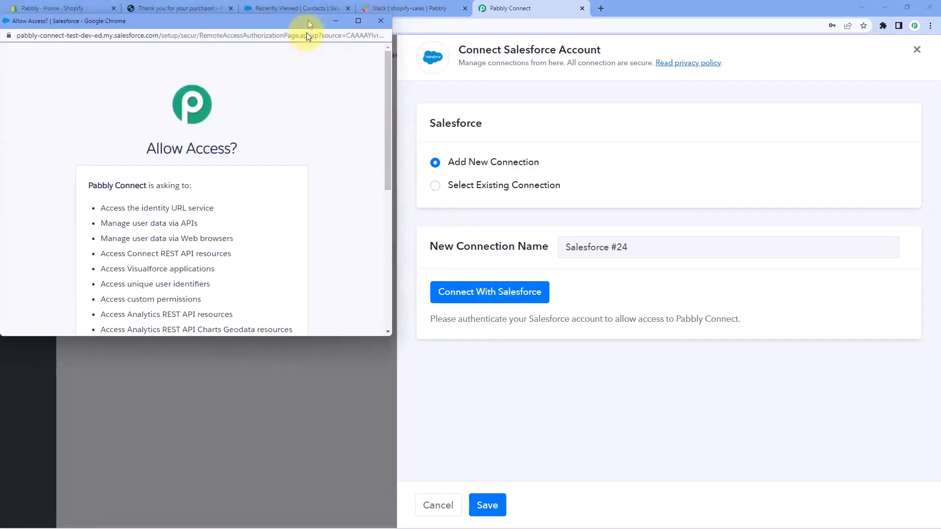
pyautogui.click(294, 9)
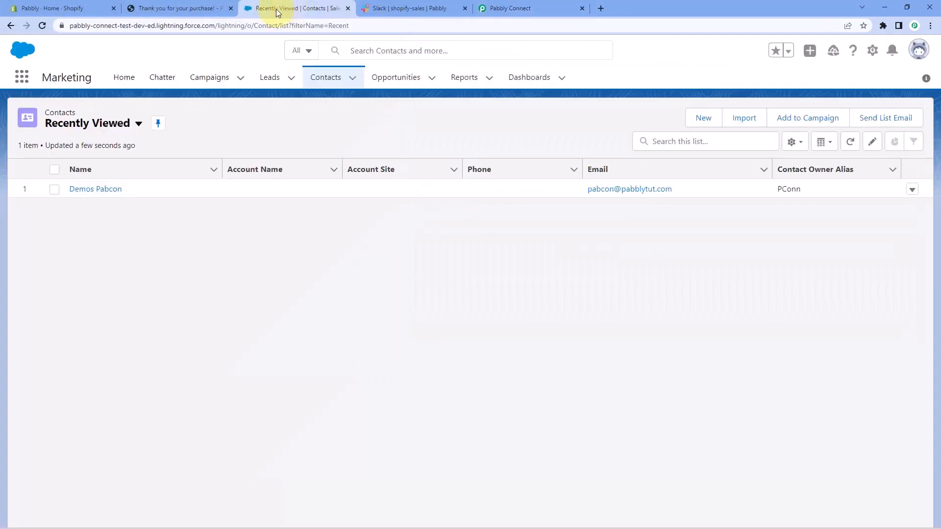
pyautogui.click(534, 10)
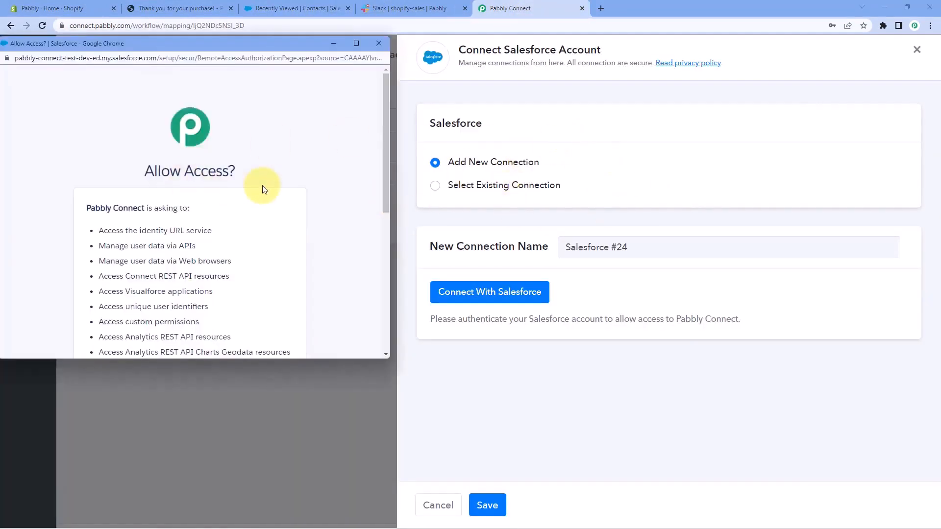
pyautogui.scroll(-6, 264, 189)
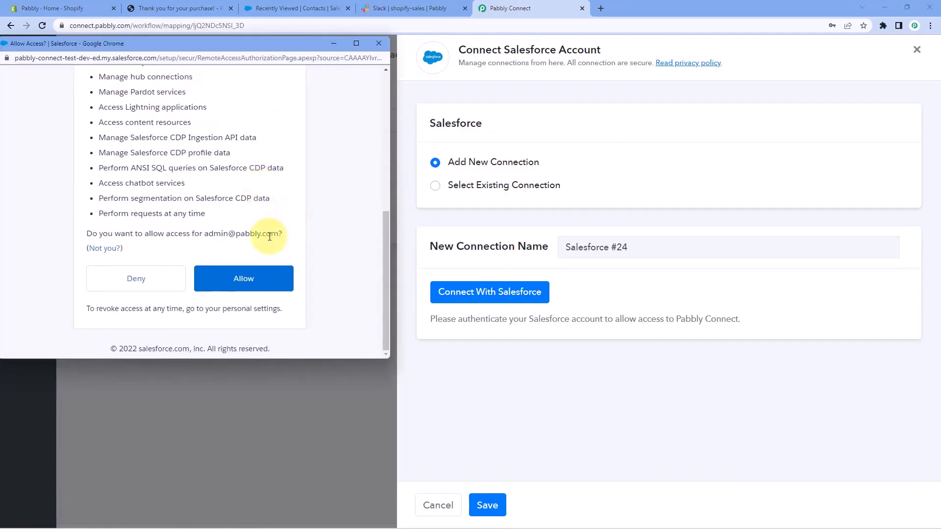
pyautogui.click(276, 280)
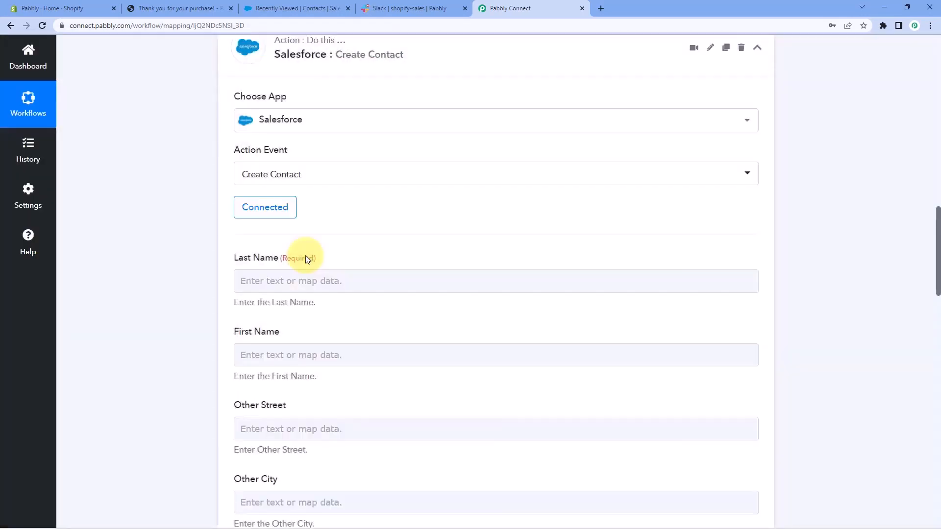
# Review the Create Contact name and address fields and find the Billing Address Last Name value in the Shopify response.
pyautogui.scroll(-3, 305, 258)
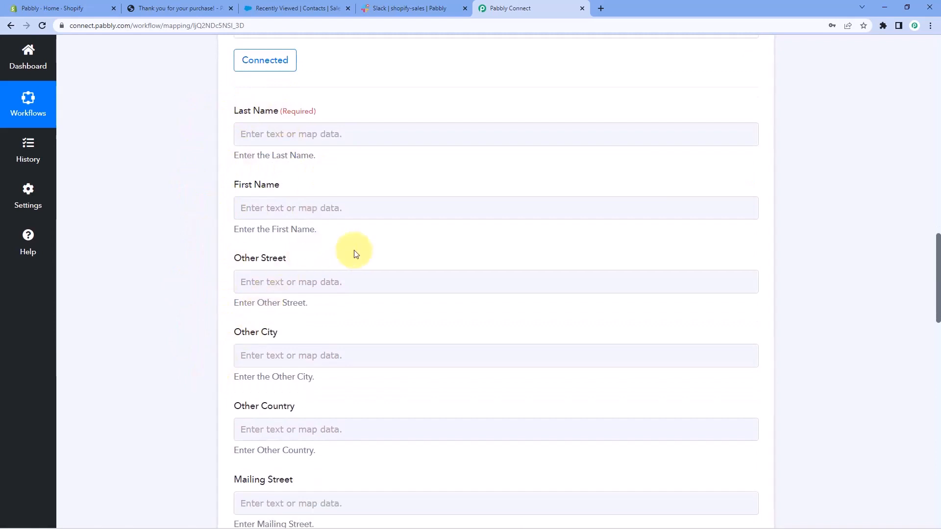
pyautogui.scroll(2, 353, 252)
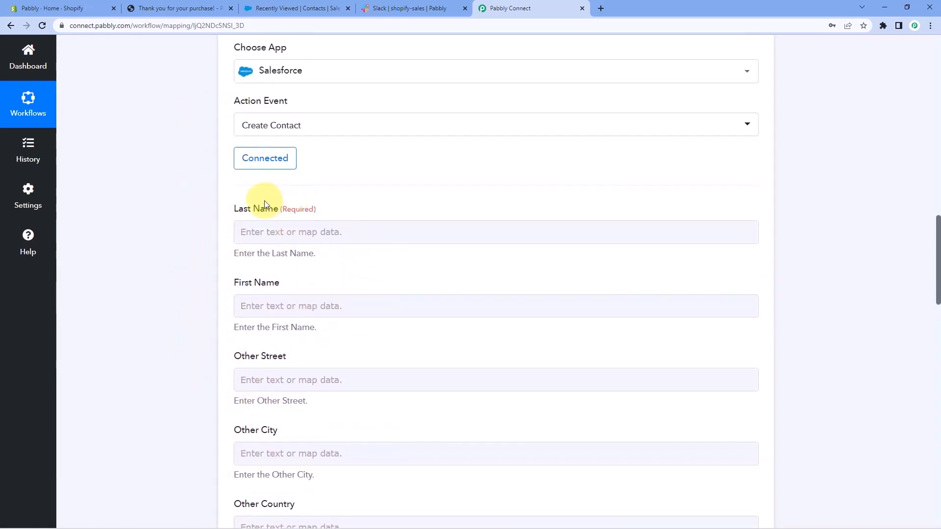
pyautogui.click(259, 224)
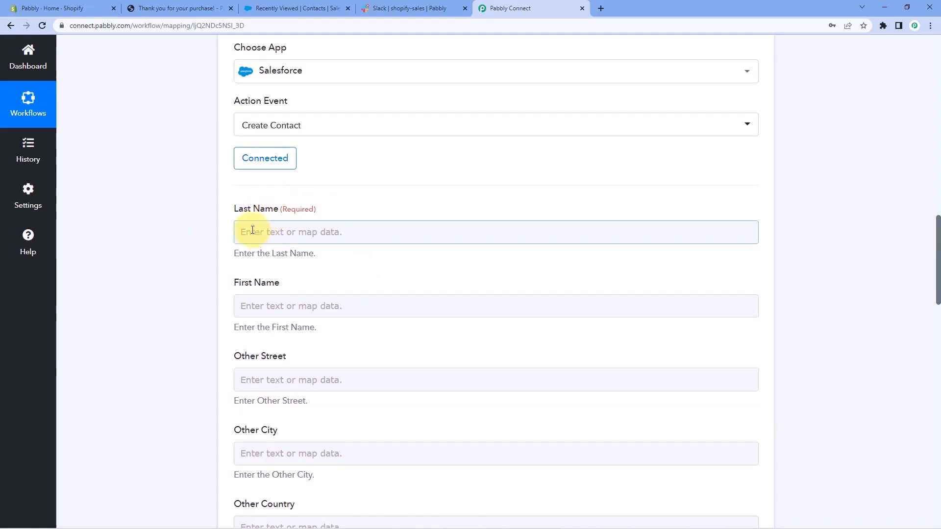
pyautogui.scroll(8, 472, 231)
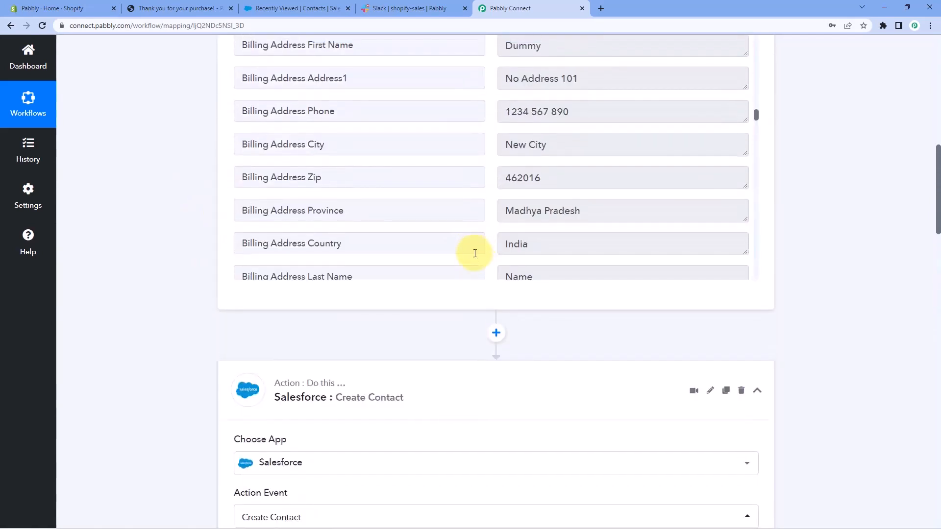
pyautogui.scroll(3, 475, 254)
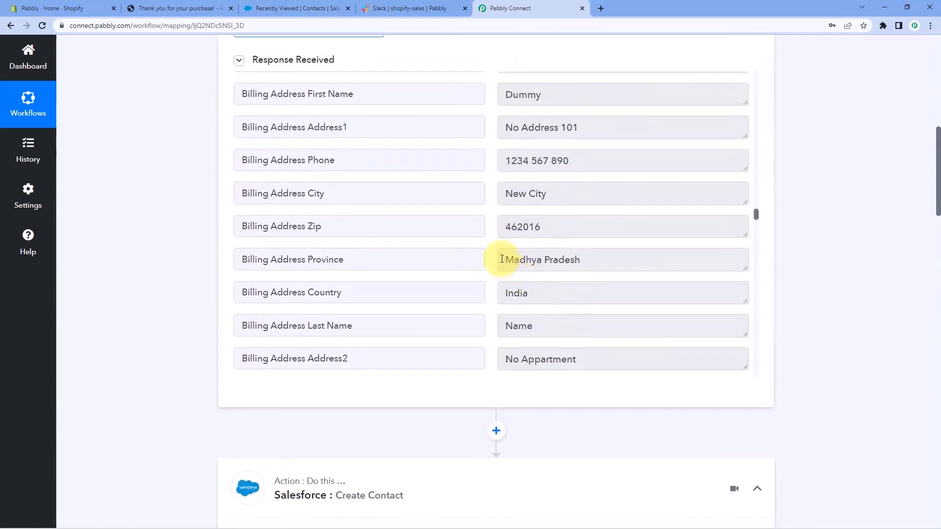
pyautogui.scroll(-1, 502, 259)
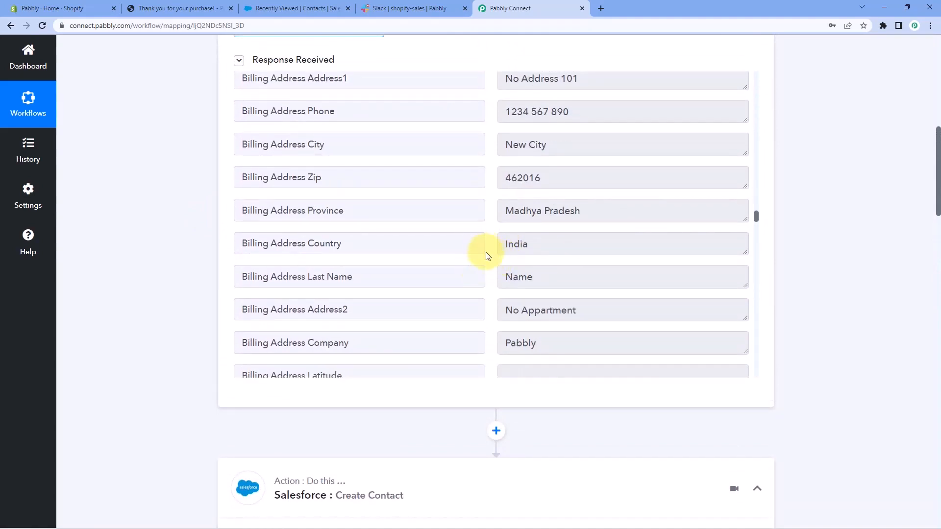
pyautogui.scroll(-1, 487, 252)
pyautogui.moveTo(552, 230); pyautogui.dragTo(480, 230)
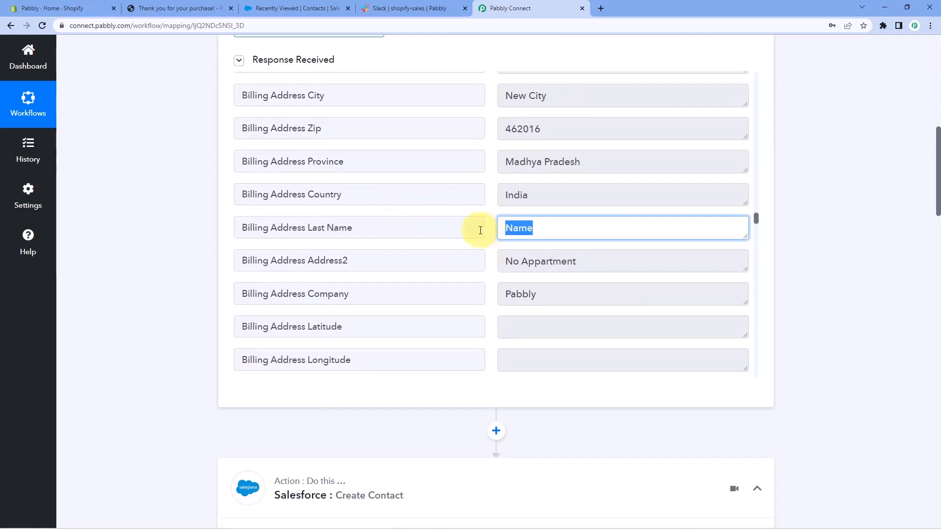
pyautogui.click(563, 231)
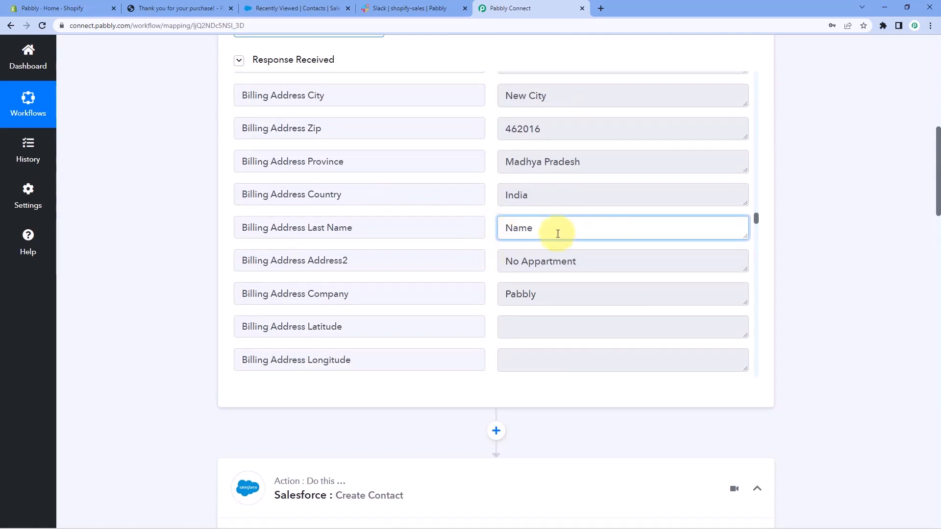
pyautogui.moveTo(574, 228); pyautogui.dragTo(494, 229)
pyautogui.click(562, 230)
pyautogui.moveTo(583, 226); pyautogui.dragTo(504, 228)
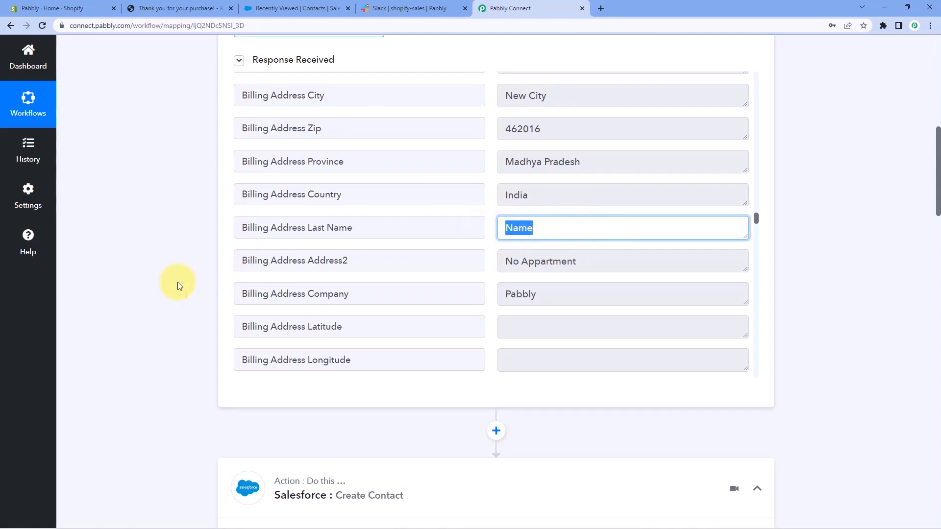
# Map the contact's Last Name to Billing Address Last Name from the Shopify New Order data.
pyautogui.scroll(-10, 181, 282)
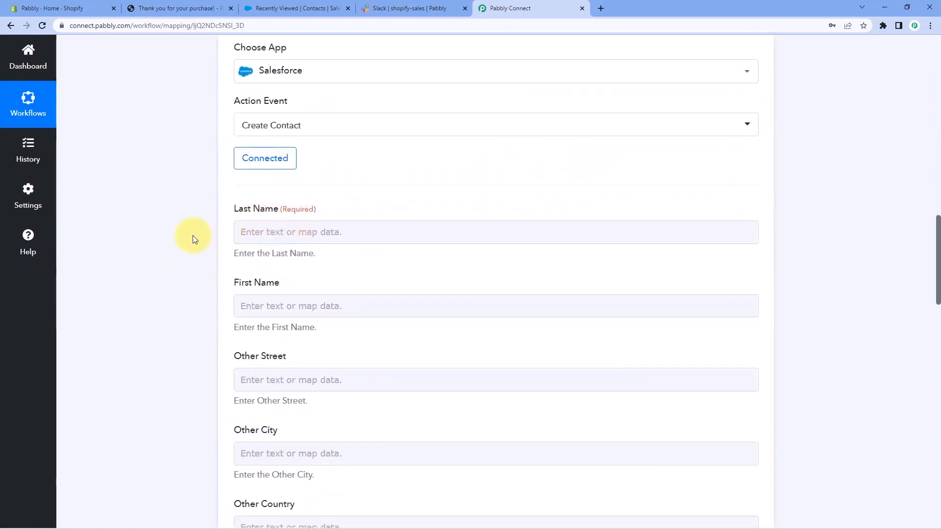
pyautogui.scroll(-1, 192, 239)
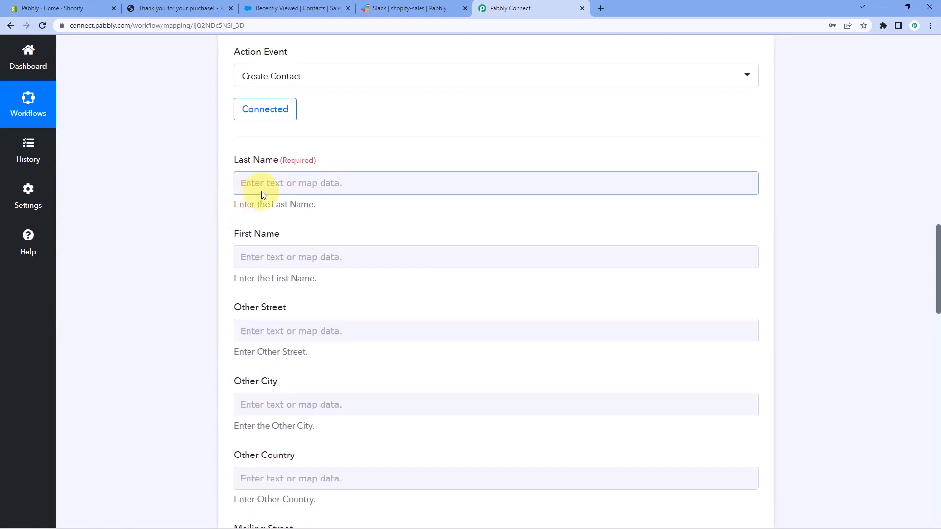
pyautogui.click(244, 186)
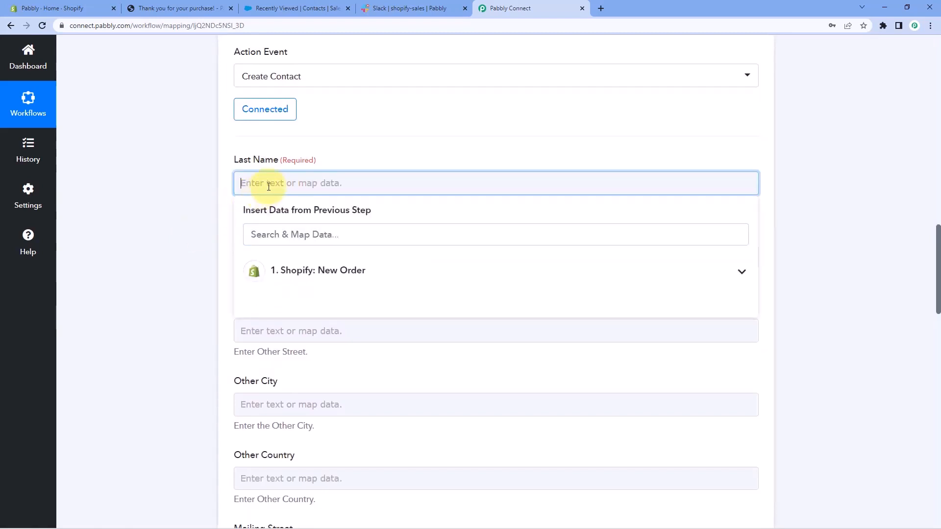
pyautogui.click(335, 282)
pyautogui.scroll(-1, 121, 296)
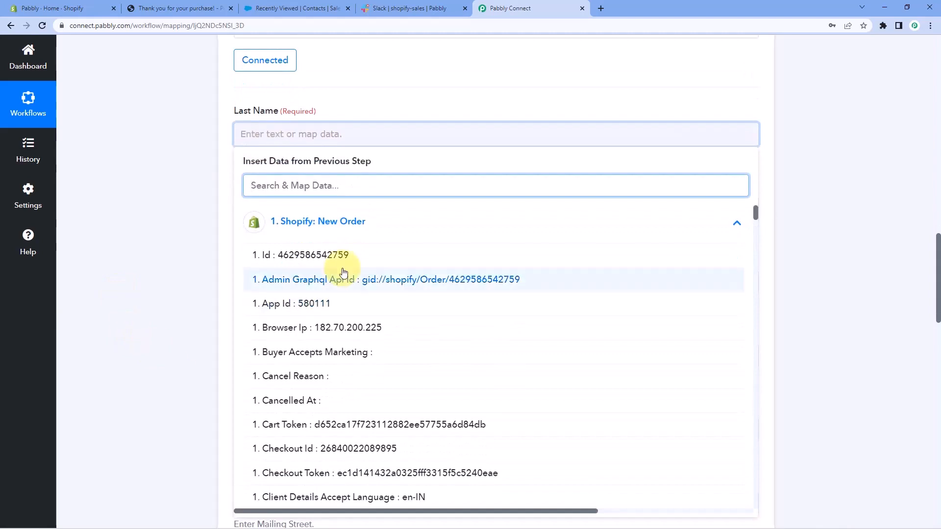
pyautogui.scroll(-10, 353, 274)
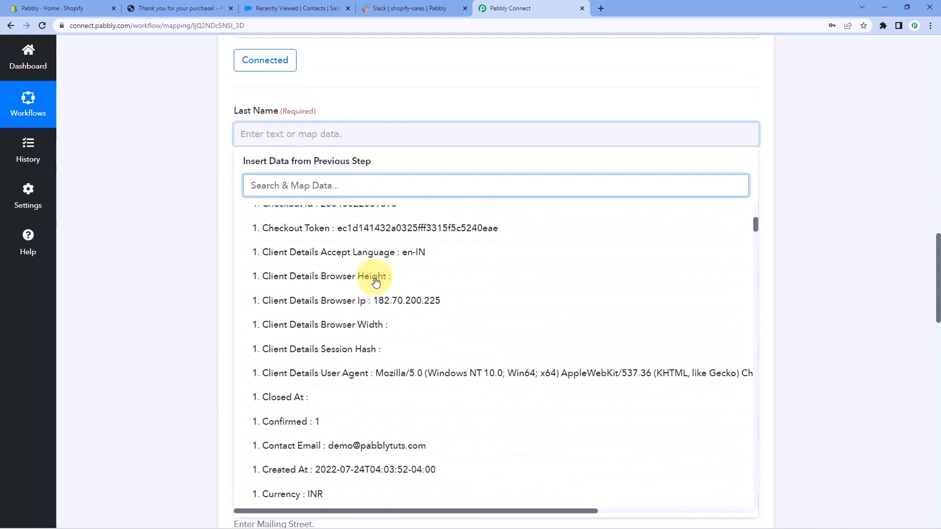
pyautogui.scroll(-11, 375, 283)
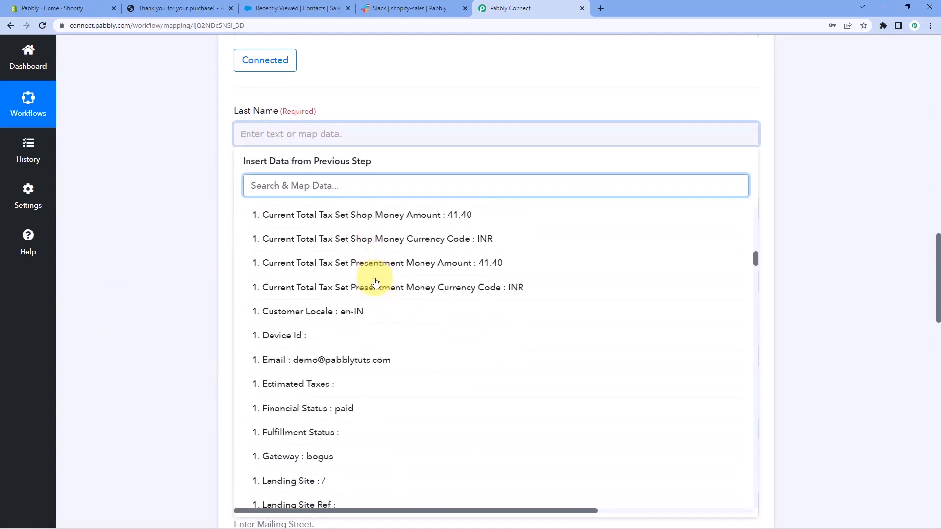
pyautogui.scroll(-7, 376, 282)
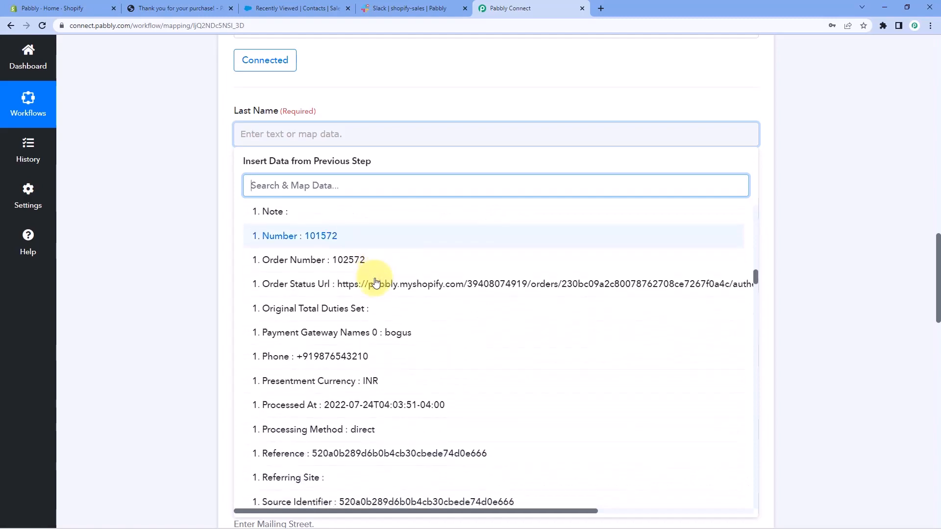
pyautogui.scroll(-10, 376, 282)
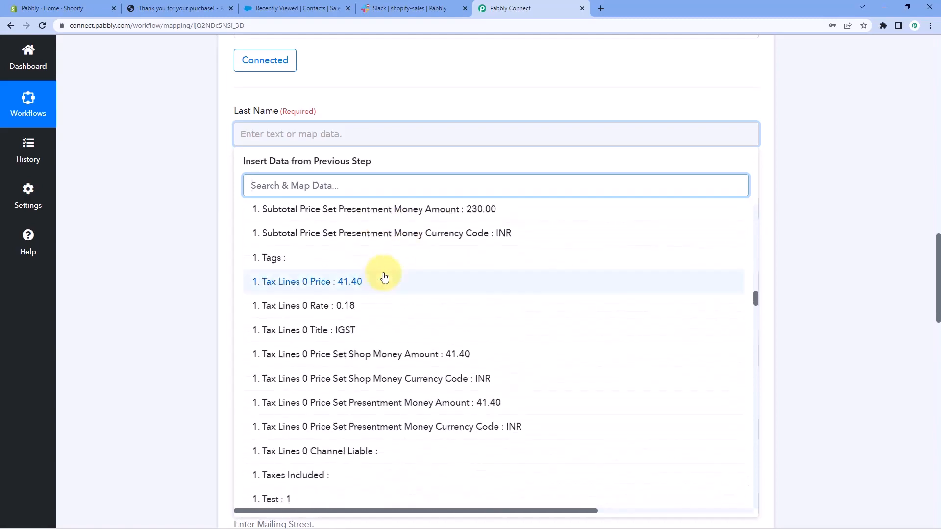
pyautogui.scroll(-10, 385, 278)
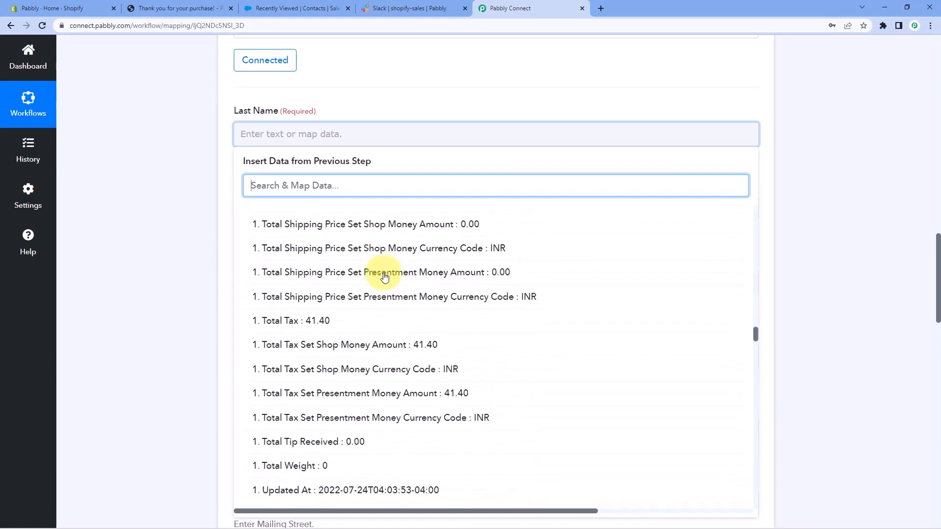
pyautogui.scroll(-5, 384, 277)
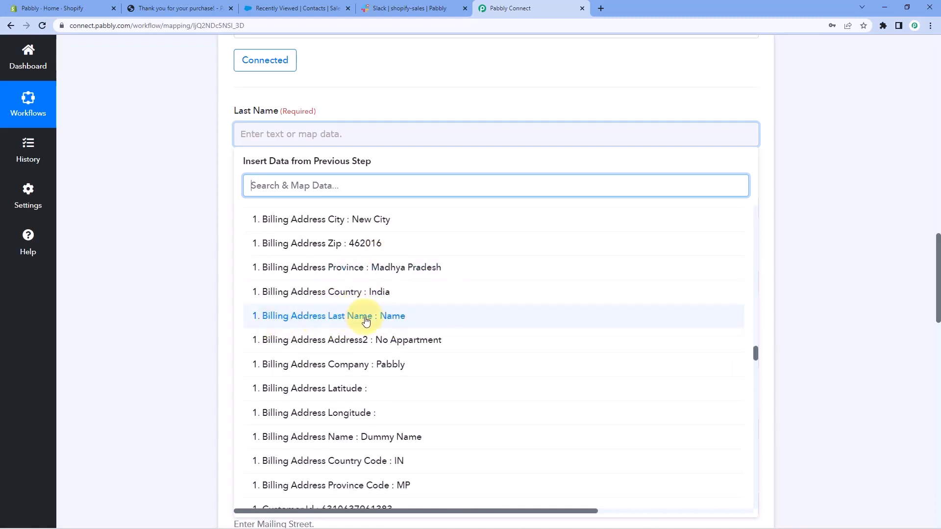
pyautogui.click(373, 321)
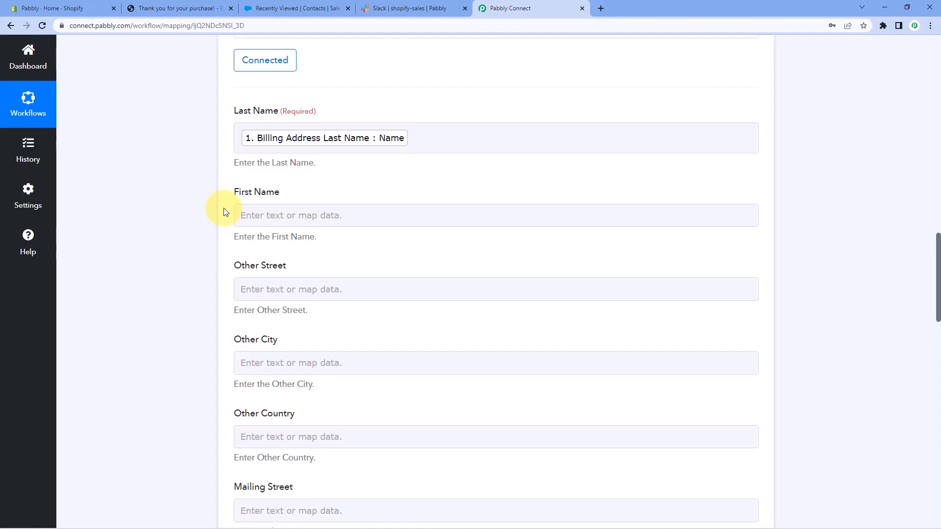
# Map the contact's First Name to Billing Address First Name from the Shopify New Order data.
pyautogui.click(264, 220)
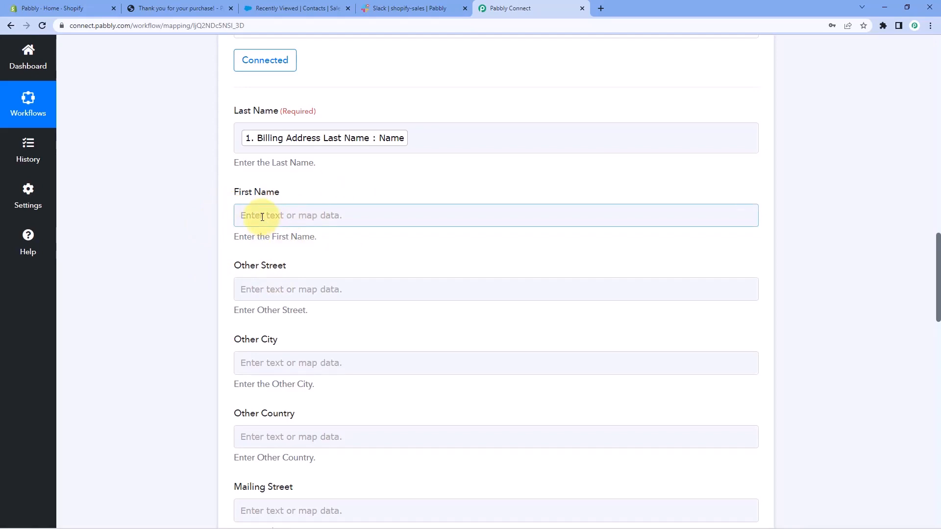
pyautogui.click(262, 217)
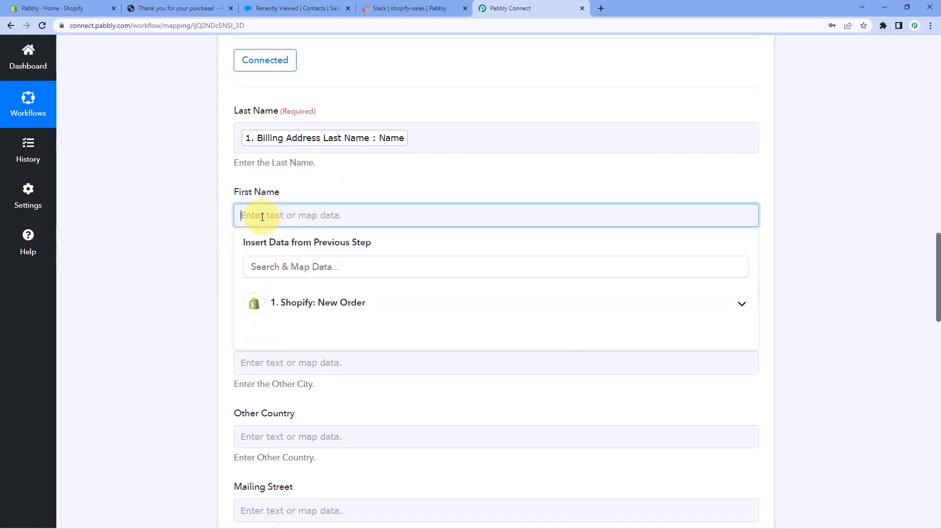
pyautogui.click(255, 304)
pyautogui.scroll(-15, 255, 304)
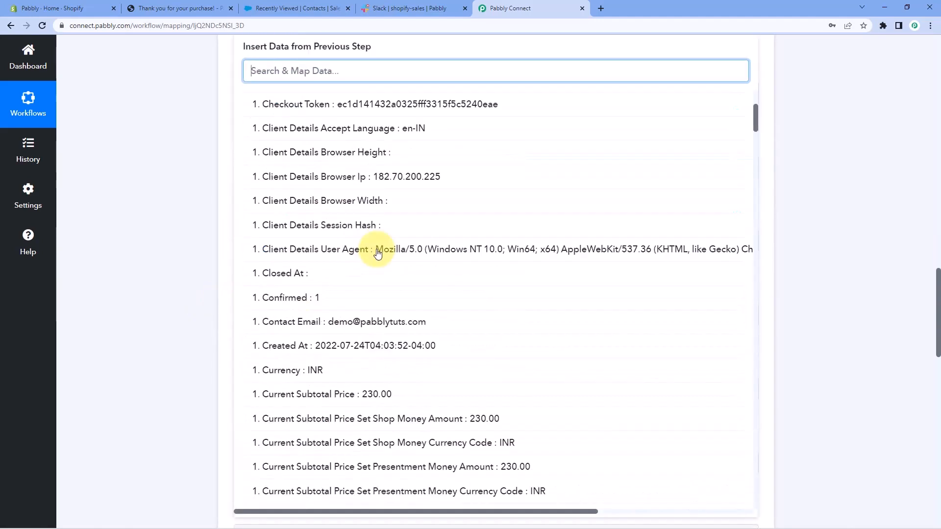
pyautogui.scroll(-20, 378, 253)
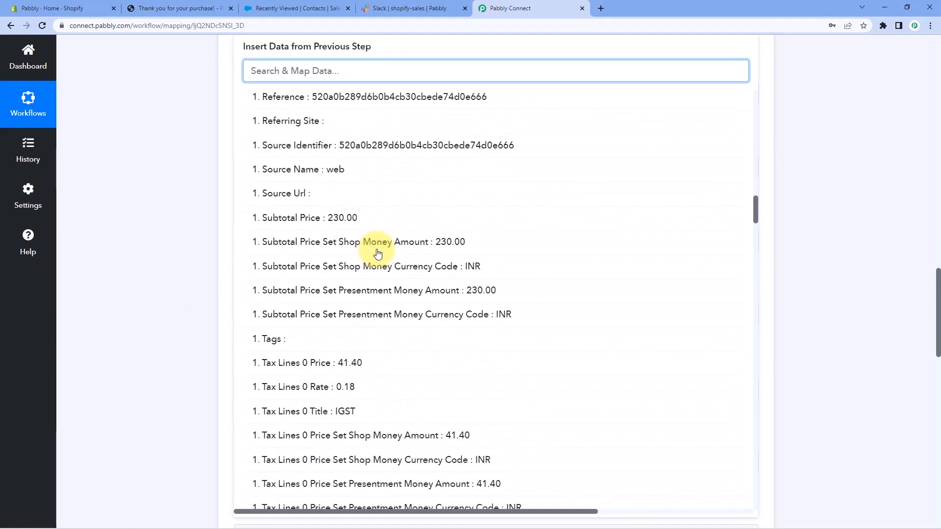
pyautogui.scroll(-14, 377, 253)
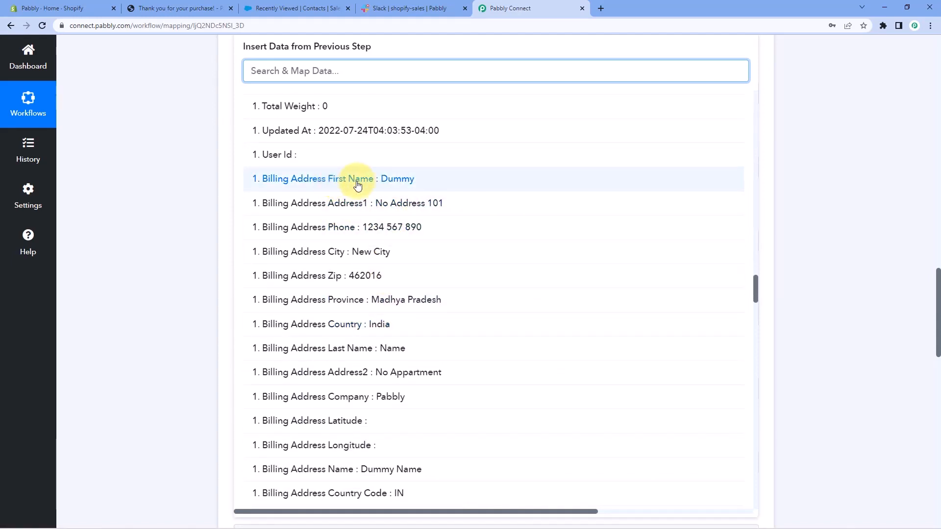
pyautogui.click(357, 180)
pyautogui.click(163, 141)
pyautogui.scroll(1, 161, 171)
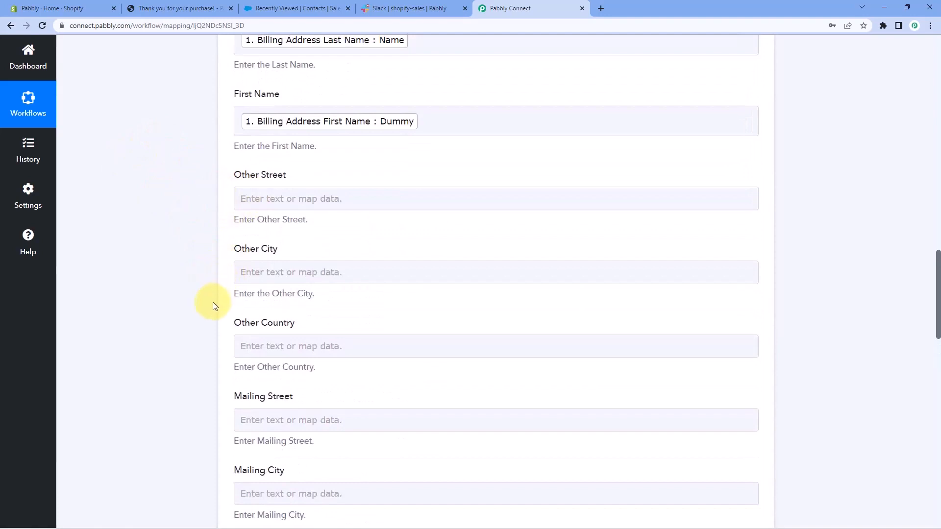
pyautogui.scroll(-4, 213, 309)
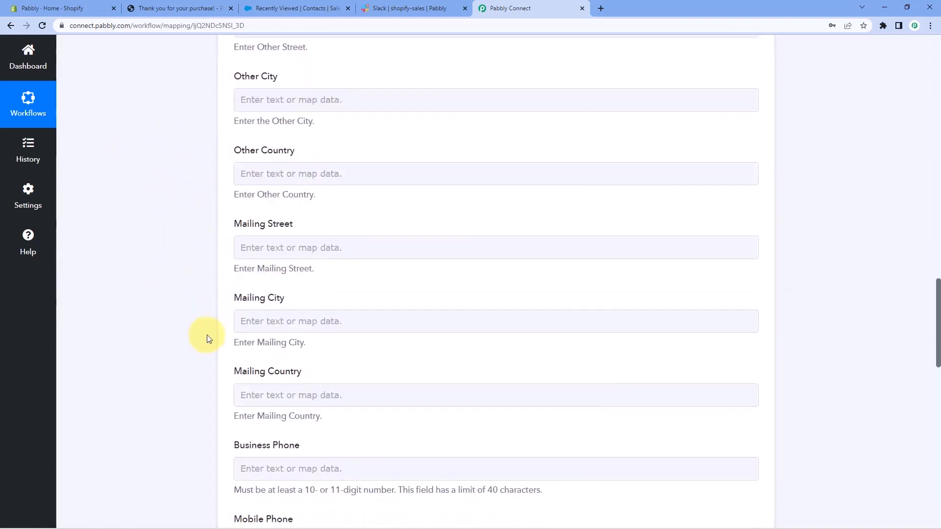
# Map the contact's Other Street to Billing Address Address1 from the Shopify New Order data.
pyautogui.scroll(4, 210, 337)
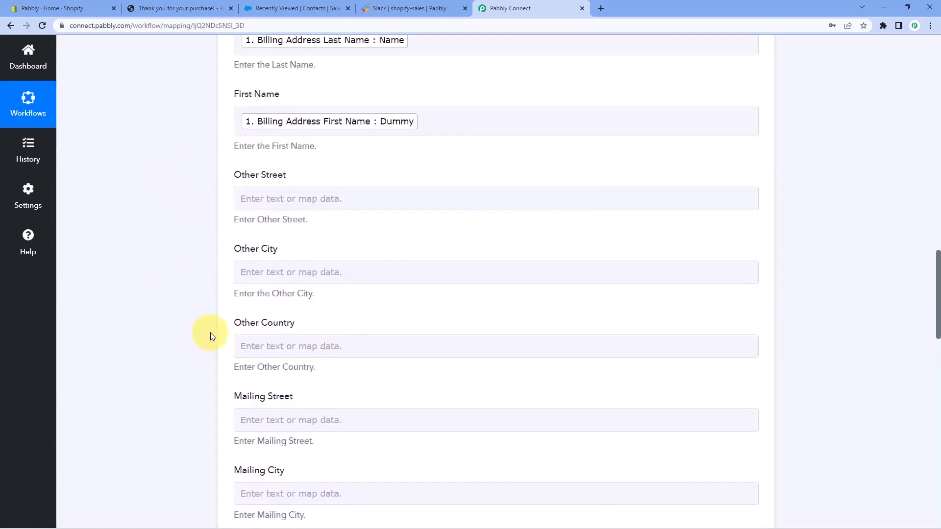
pyautogui.click(275, 198)
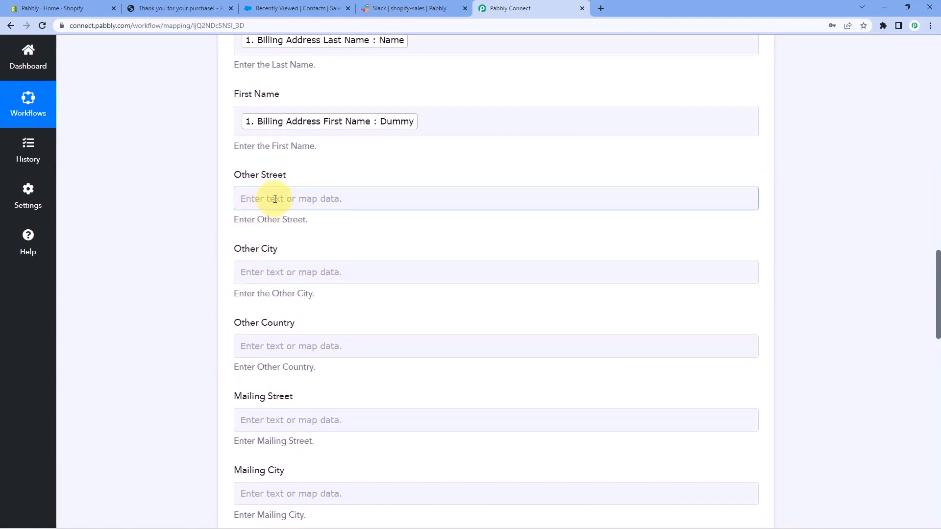
pyautogui.click(286, 285)
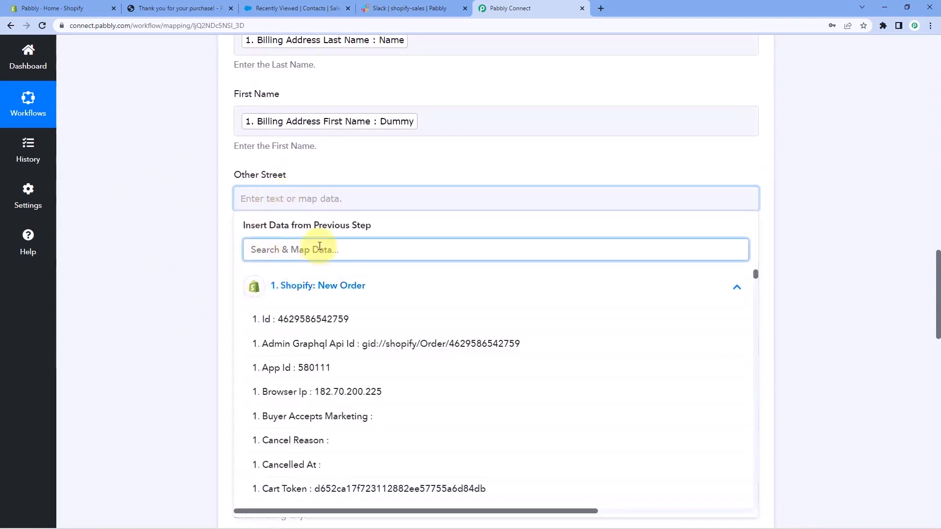
pyautogui.write('Ad')
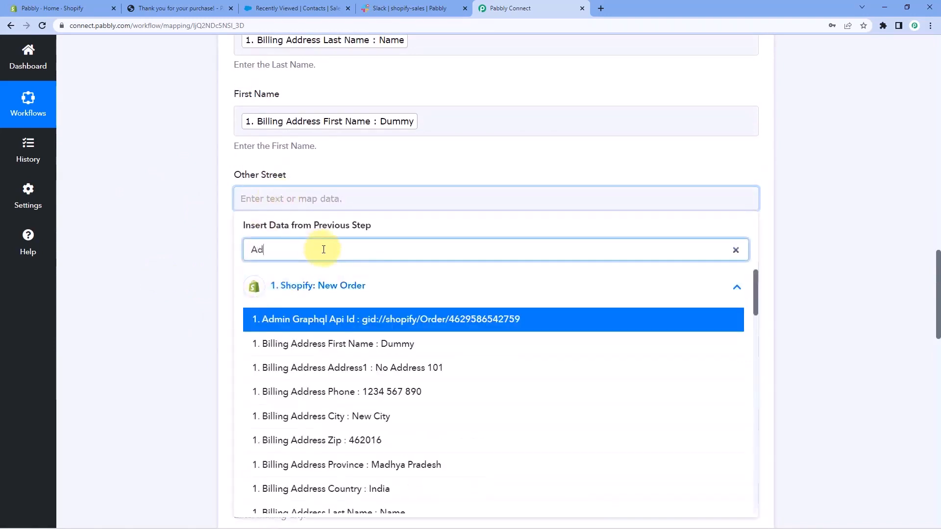
pyautogui.click(358, 376)
# Map the contact's Other City to Customer Default Address City from the Shopify New Order data.
pyautogui.scroll(-1, 201, 298)
pyautogui.click(238, 232)
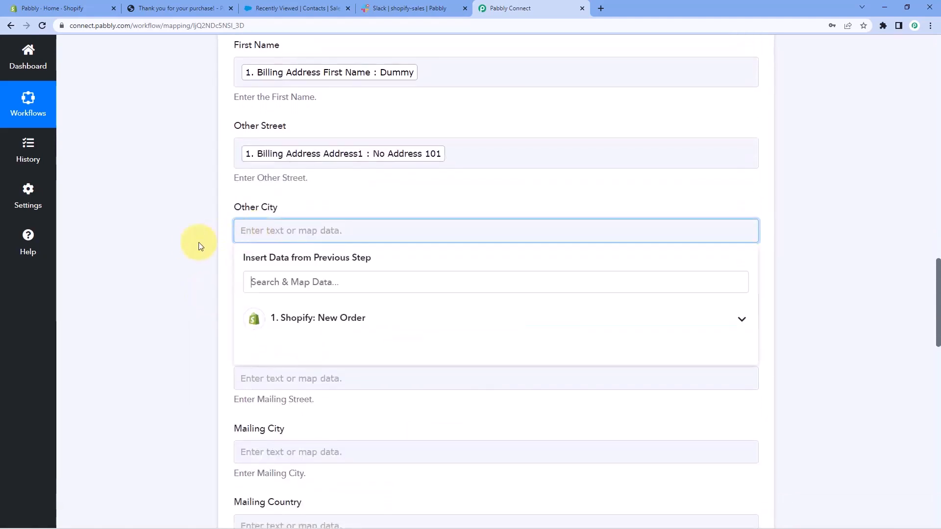
pyautogui.scroll(-2, 198, 245)
pyautogui.click(287, 216)
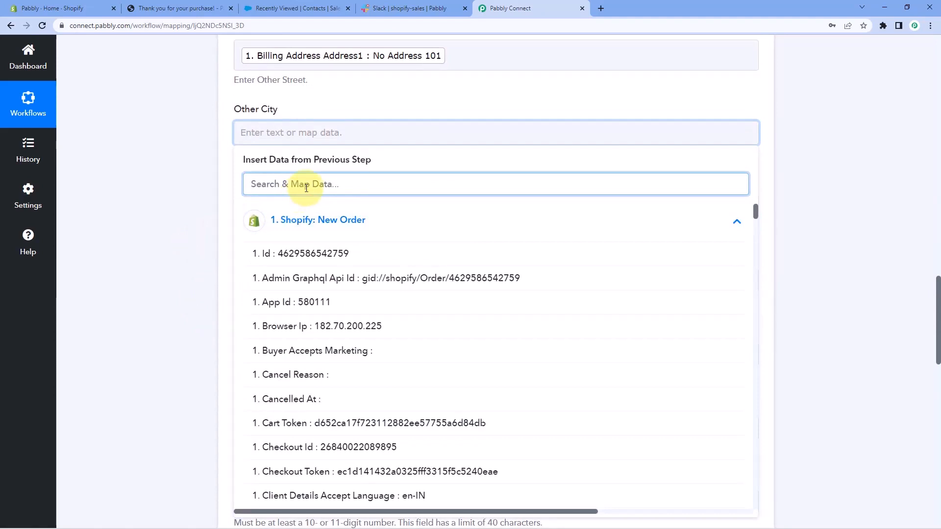
pyautogui.write('city')
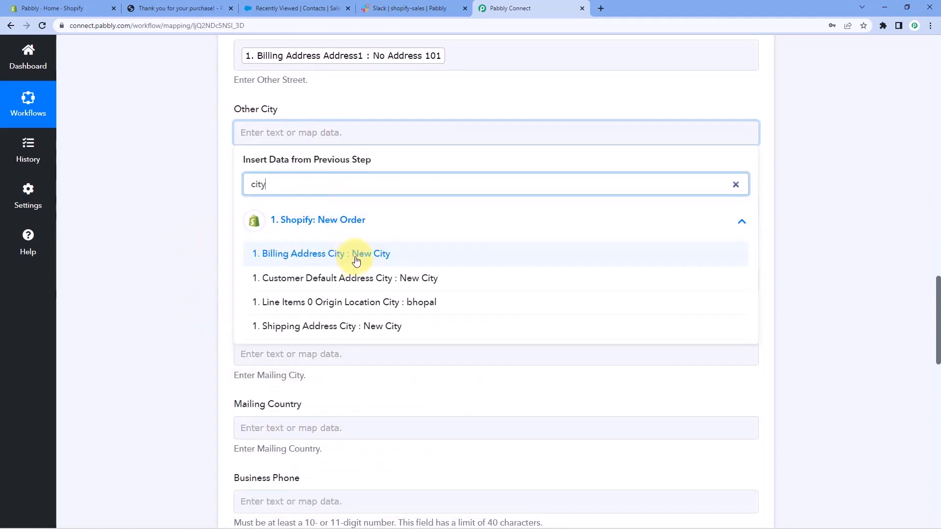
pyautogui.click(356, 260)
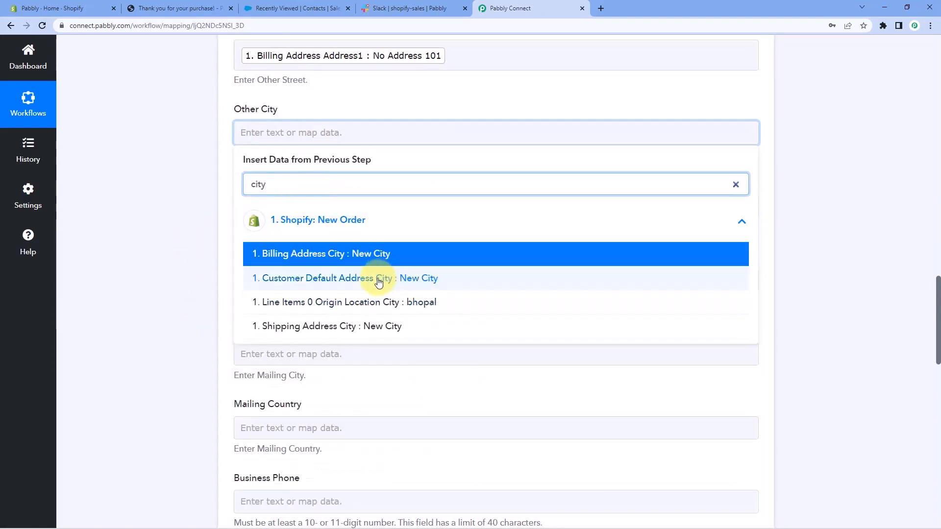
pyautogui.click(378, 283)
pyautogui.scroll(-2, 174, 239)
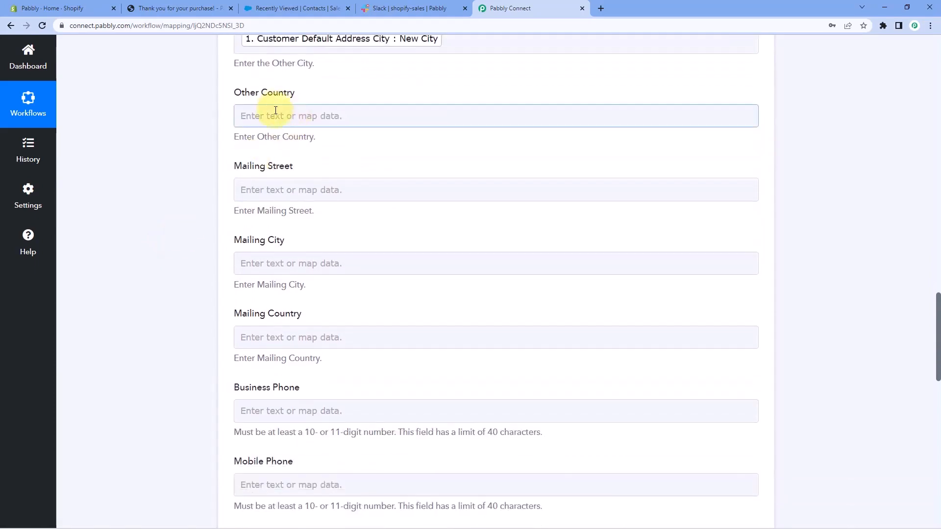
pyautogui.click(275, 113)
pyautogui.click(284, 202)
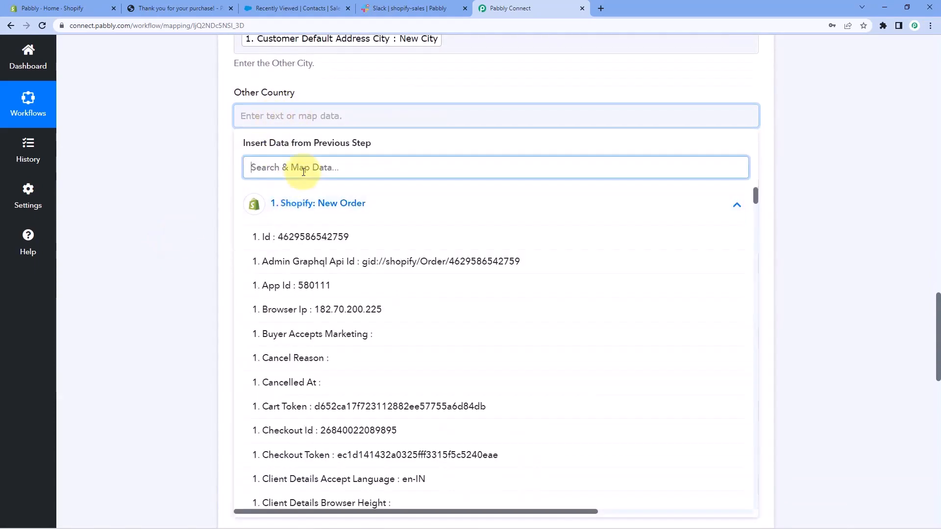
pyautogui.write('cou')
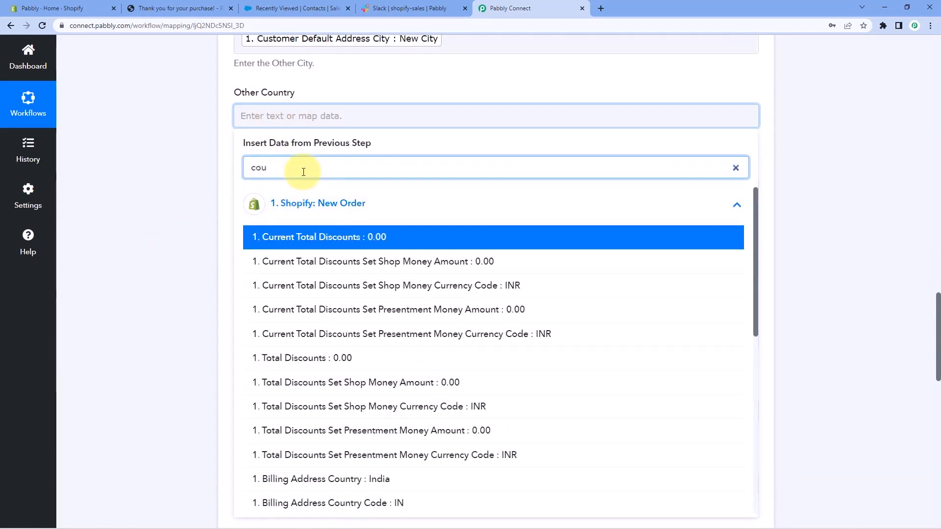
pyautogui.write('nty')
pyautogui.press('BackSpace')
pyautogui.press('BackSpace')
pyautogui.press('BackSpace')
pyautogui.press('BackSpace')
pyautogui.press('BackSpace')
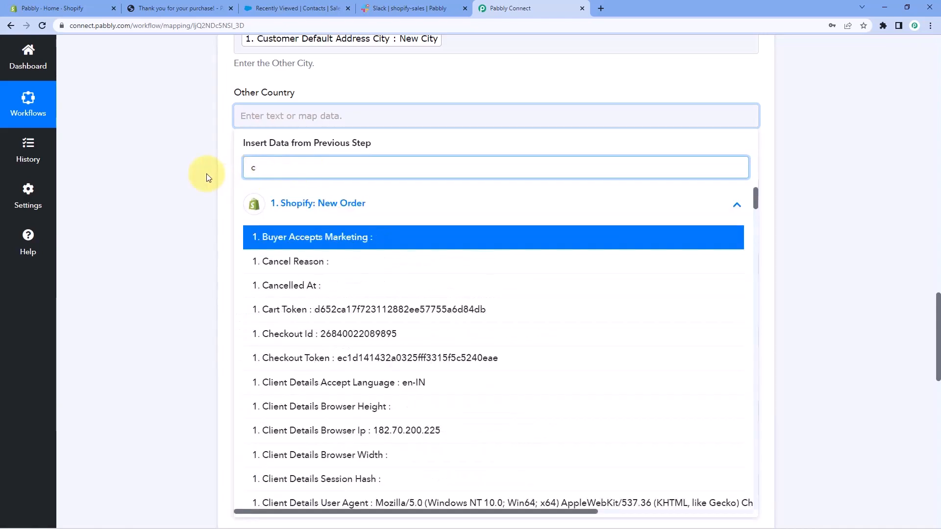
pyautogui.click(207, 174)
# Map the contact's Mobile Phone to Billing Address Phone from the Shopify New Order data.
pyautogui.scroll(-2, 176, 160)
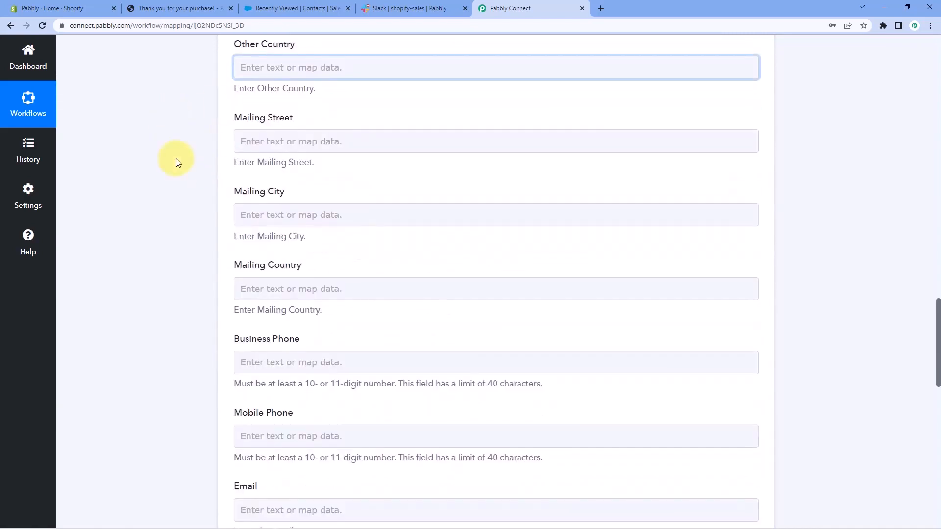
pyautogui.scroll(-2, 216, 196)
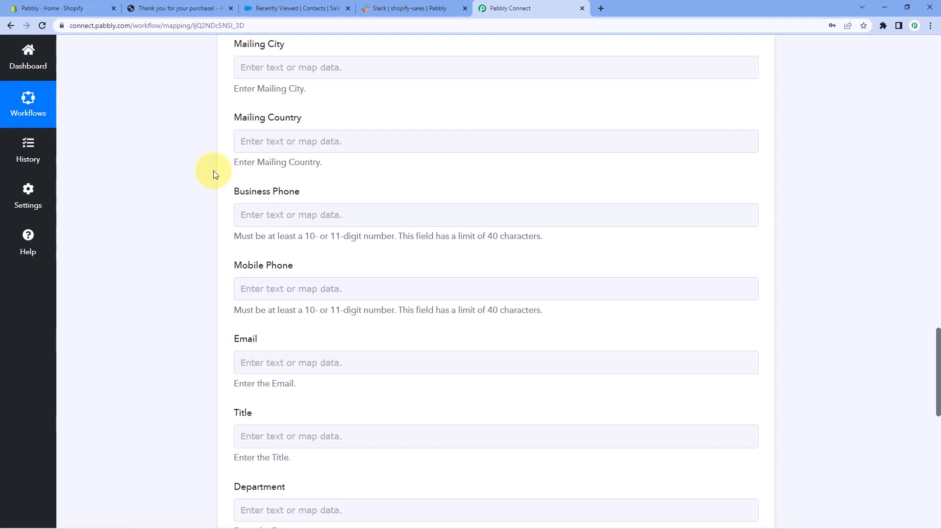
pyautogui.scroll(4, 213, 174)
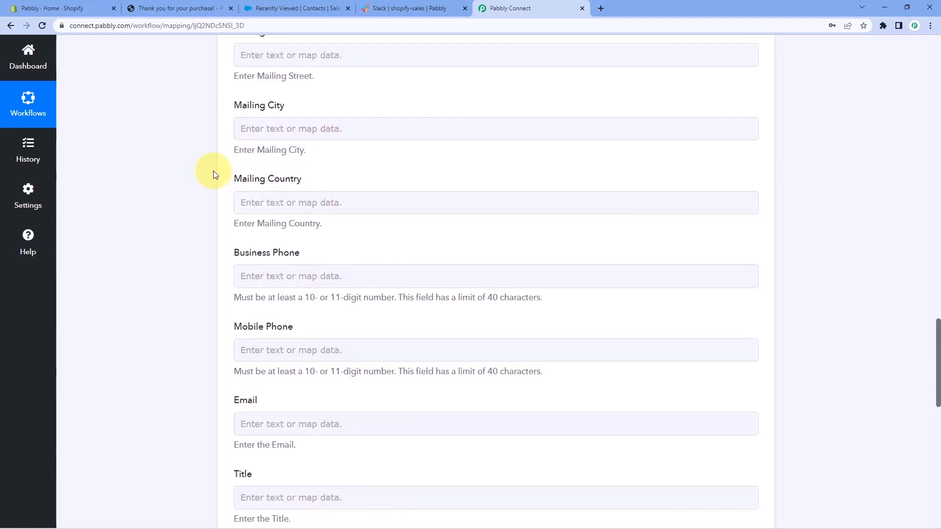
pyautogui.scroll(-7, 213, 174)
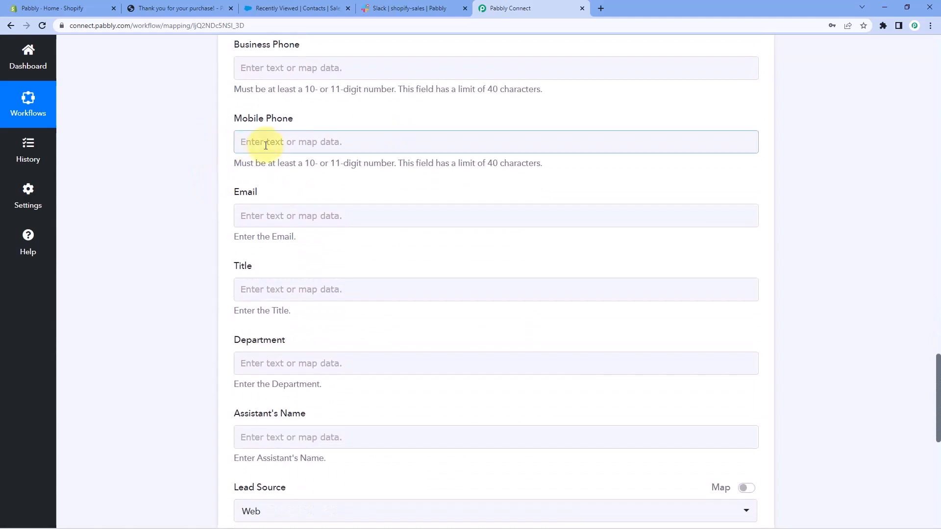
pyautogui.click(248, 142)
pyautogui.click(292, 228)
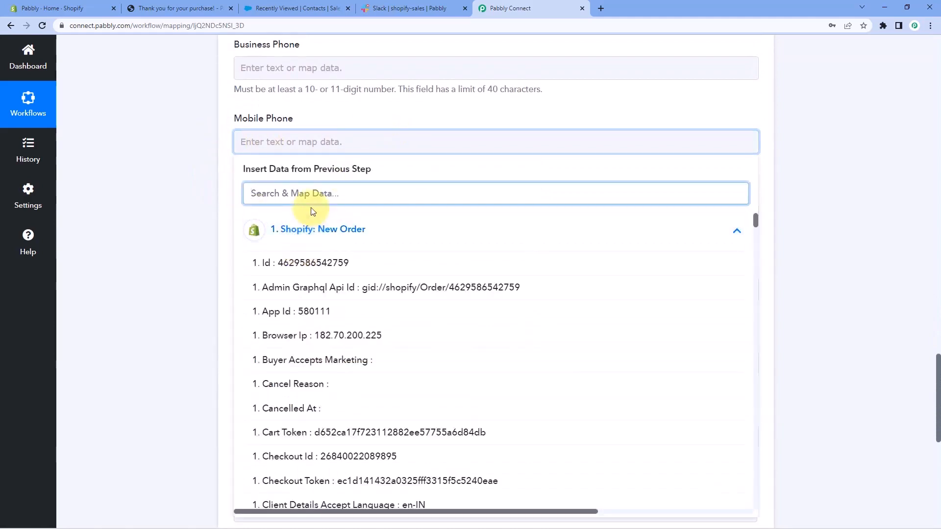
pyautogui.write('mov')
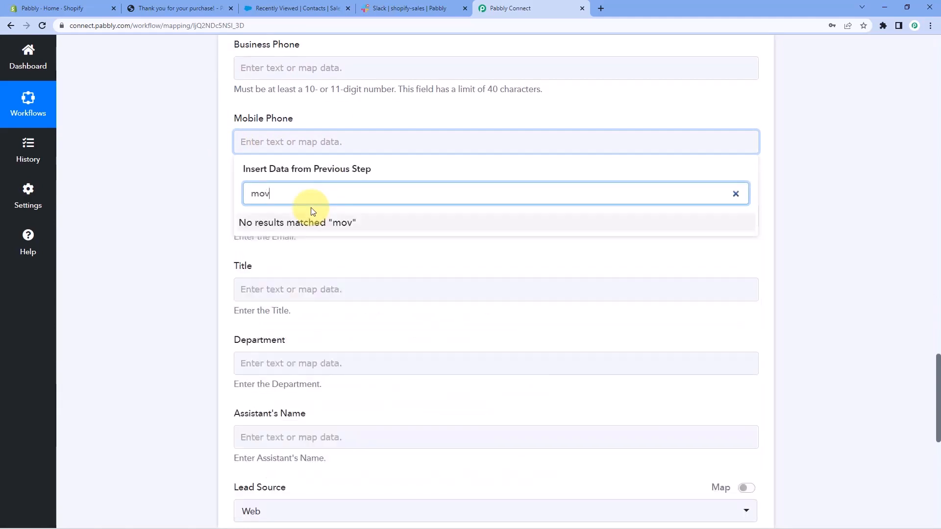
pyautogui.press('BackSpace')
pyautogui.press('BackSpace')
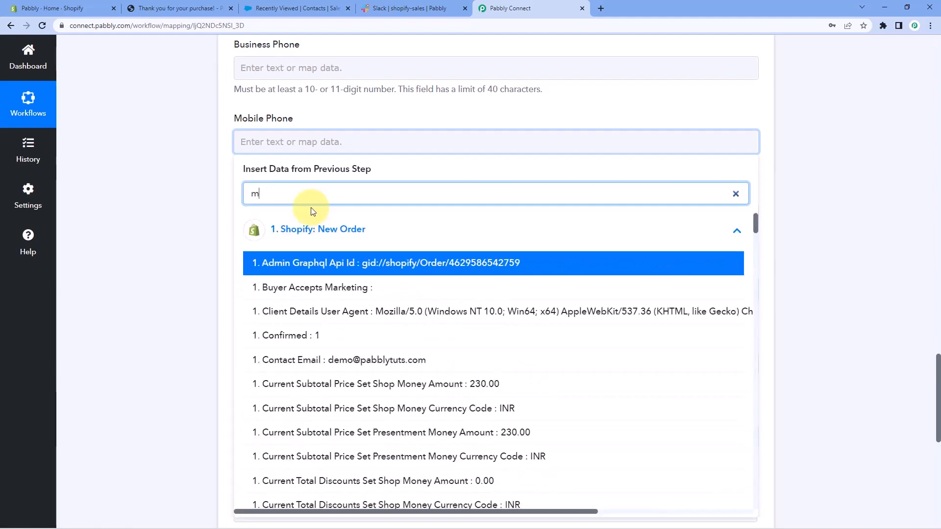
pyautogui.write('pho')
pyautogui.press('BackSpace')
pyautogui.press('BackSpace')
pyautogui.press('BackSpace')
pyautogui.write('phon')
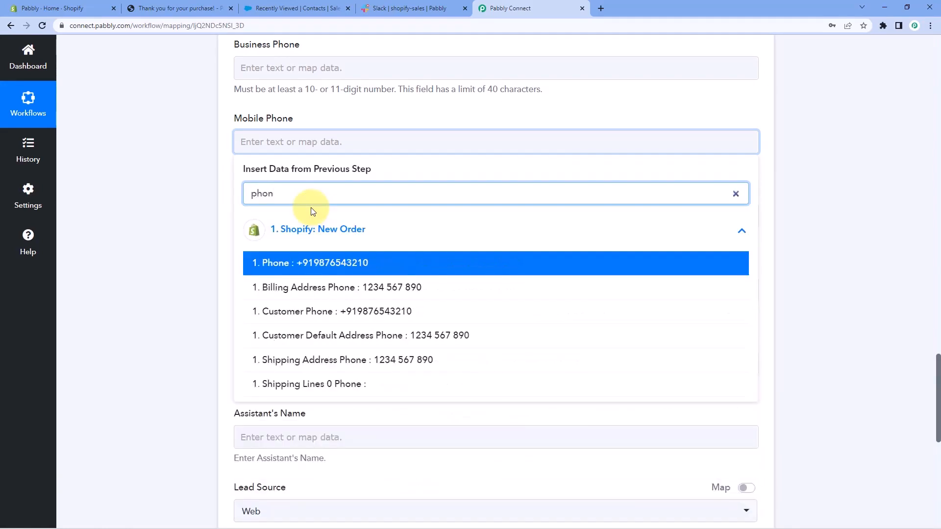
pyautogui.click(315, 283)
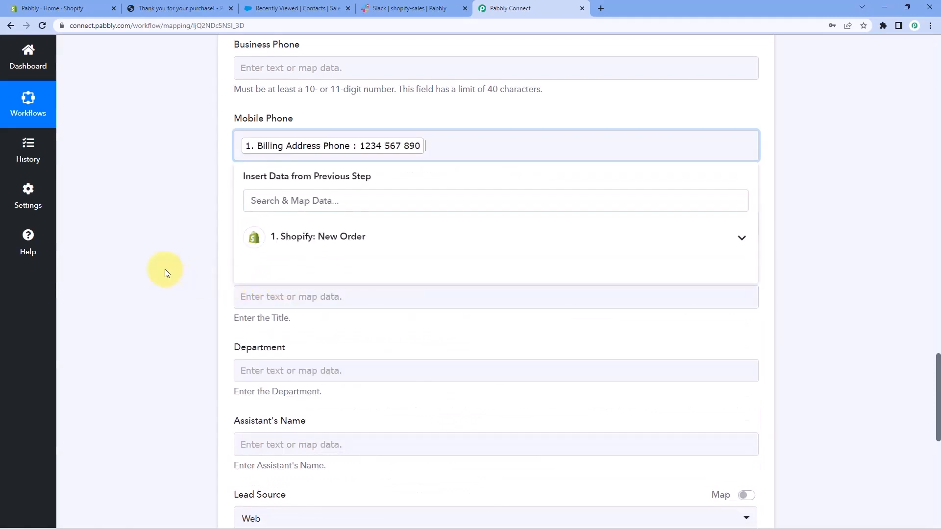
pyautogui.click(164, 269)
# Map the contact's Email to Contact Email from the Shopify New Order data.
pyautogui.scroll(-1, 164, 182)
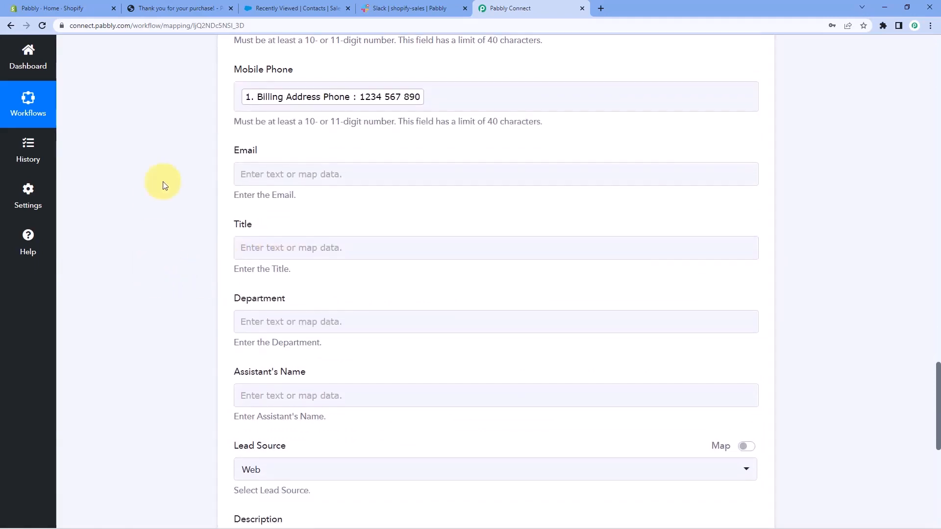
pyautogui.click(273, 175)
pyautogui.click(304, 230)
pyautogui.write('e')
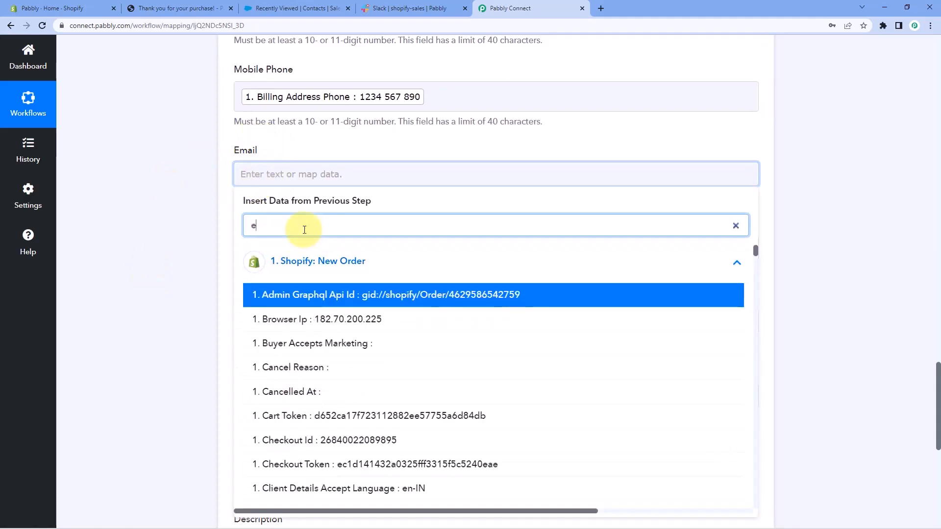
pyautogui.write('m')
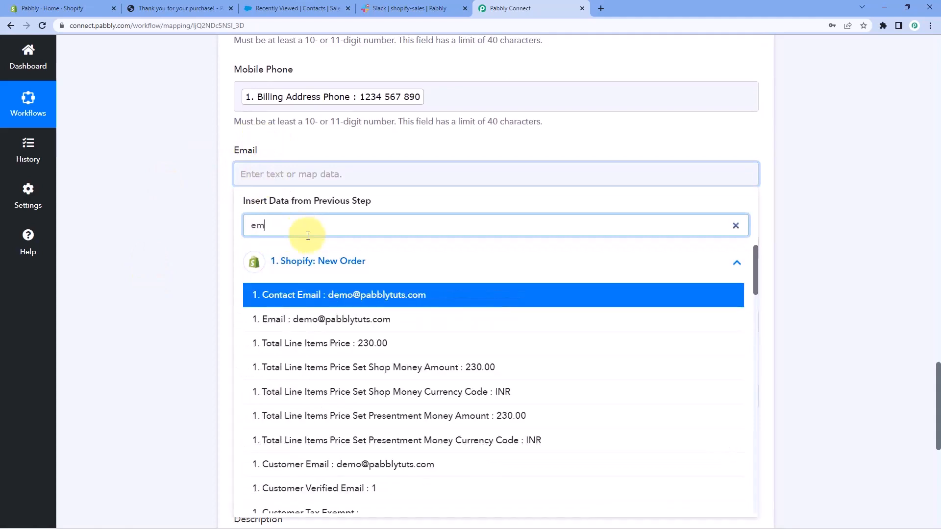
pyautogui.click(336, 297)
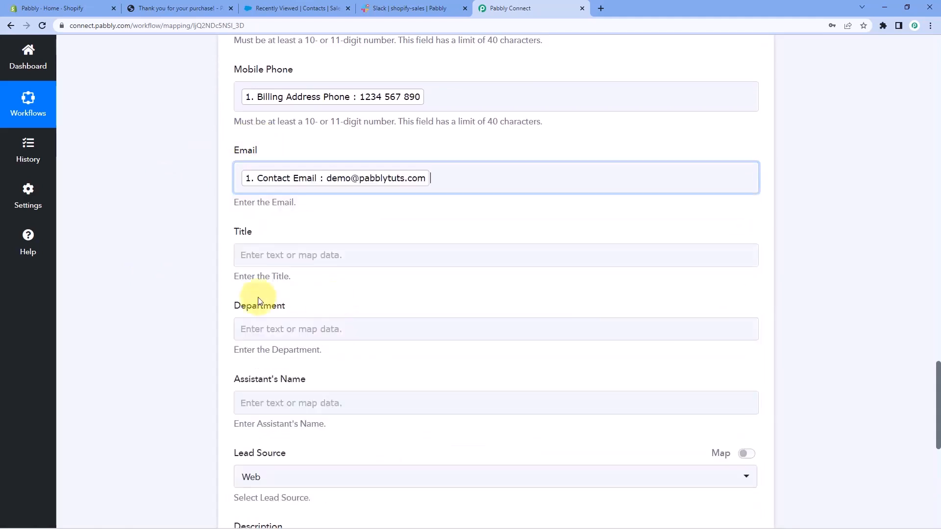
pyautogui.click(195, 277)
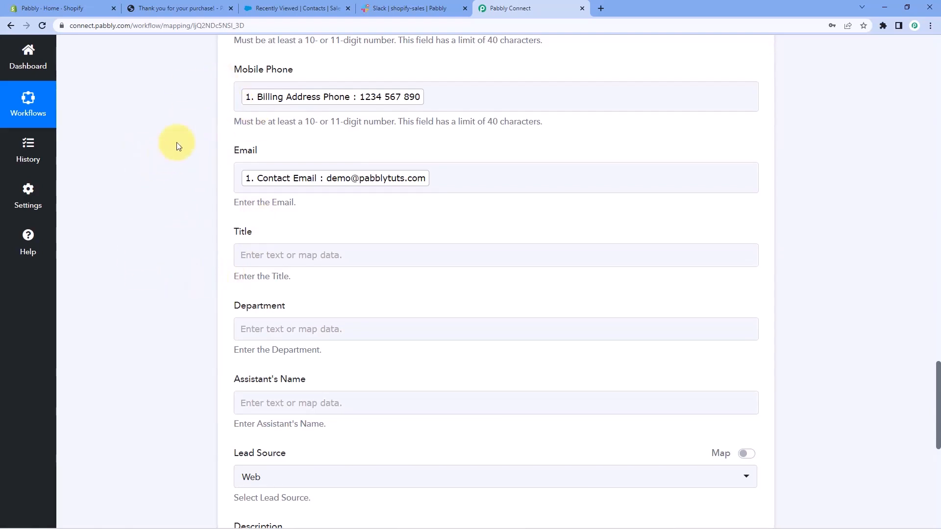
# Save the Create Contact step and send a test request to Salesforce, keeping Web as the lead source.
pyautogui.scroll(-3, 179, 143)
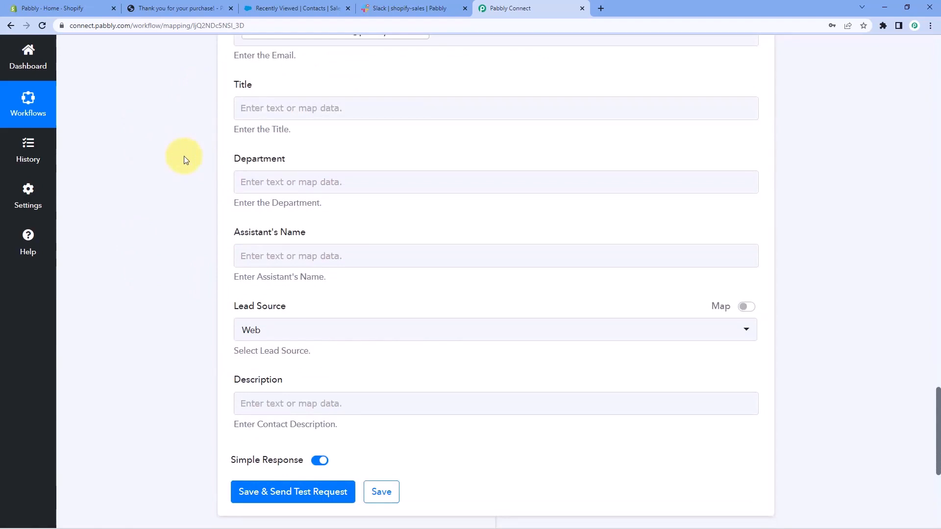
pyautogui.scroll(-4, 184, 156)
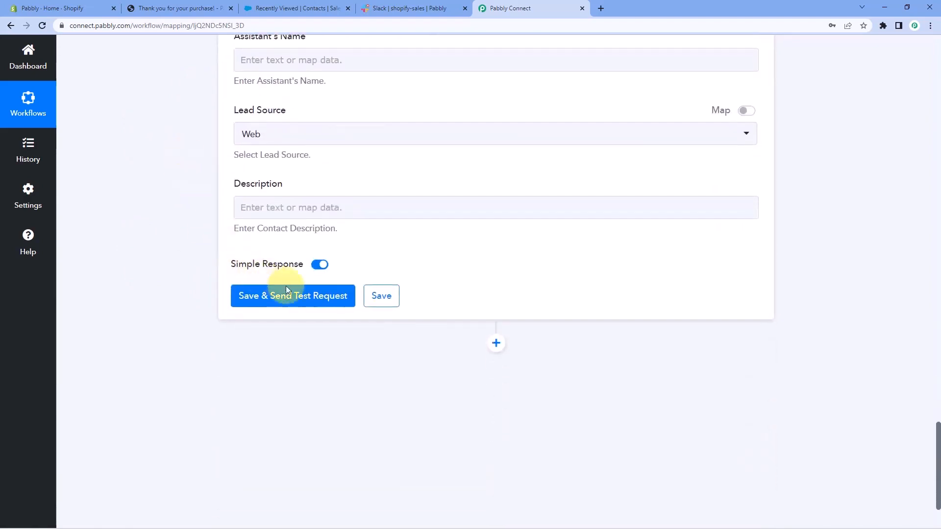
pyautogui.click(293, 297)
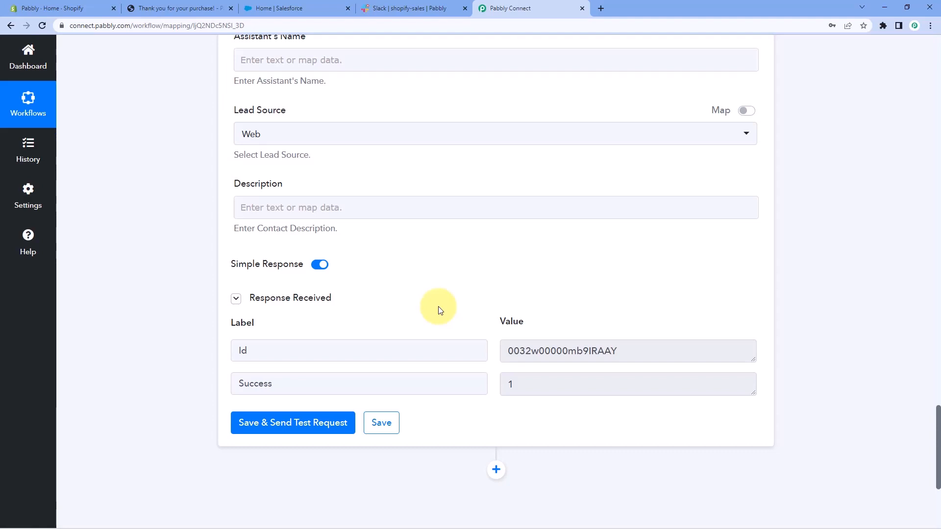
# Switch to Salesforce, open the newly created contact from the Contacts list and check its email and phone details.
pyautogui.click(288, 6)
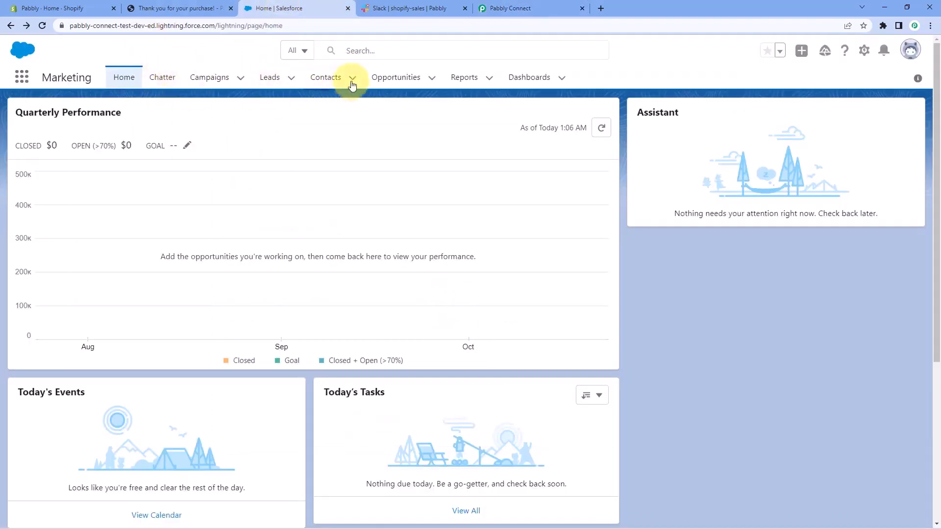
pyautogui.click(335, 84)
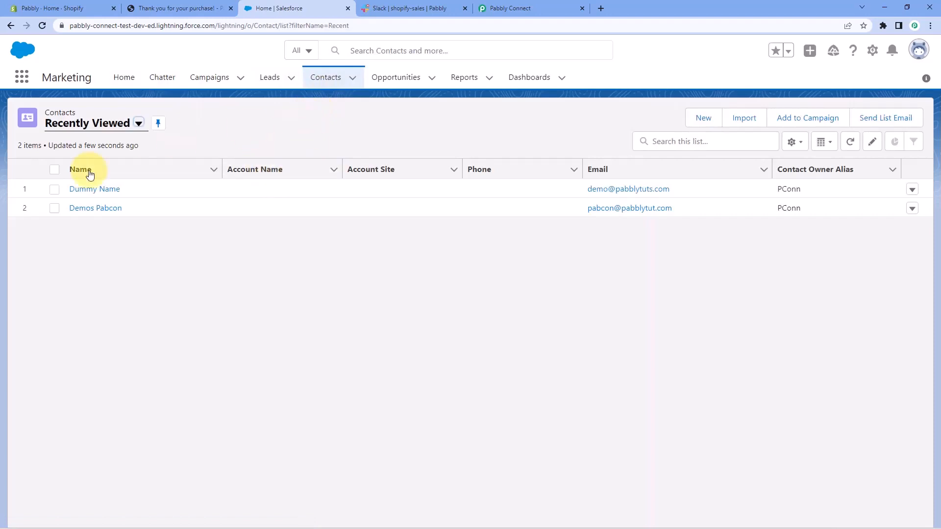
pyautogui.click(95, 189)
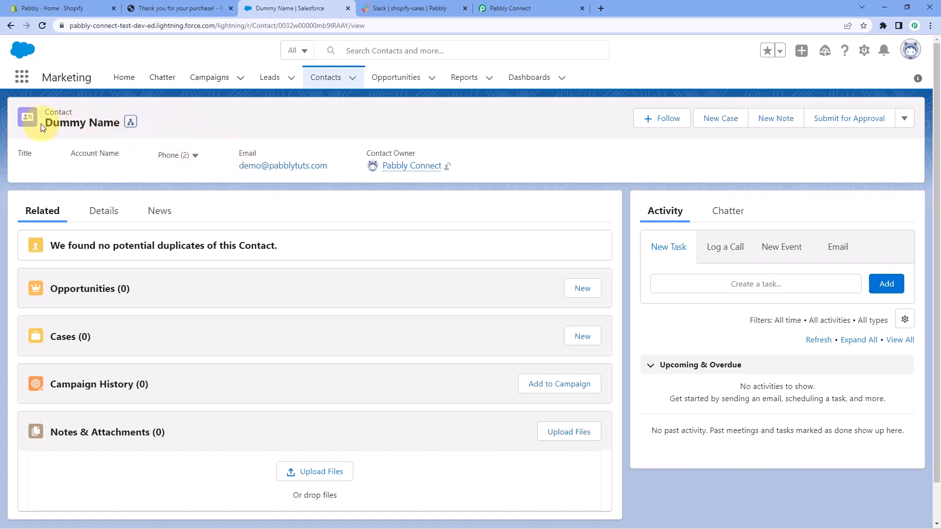
pyautogui.moveTo(346, 164); pyautogui.dragTo(233, 166)
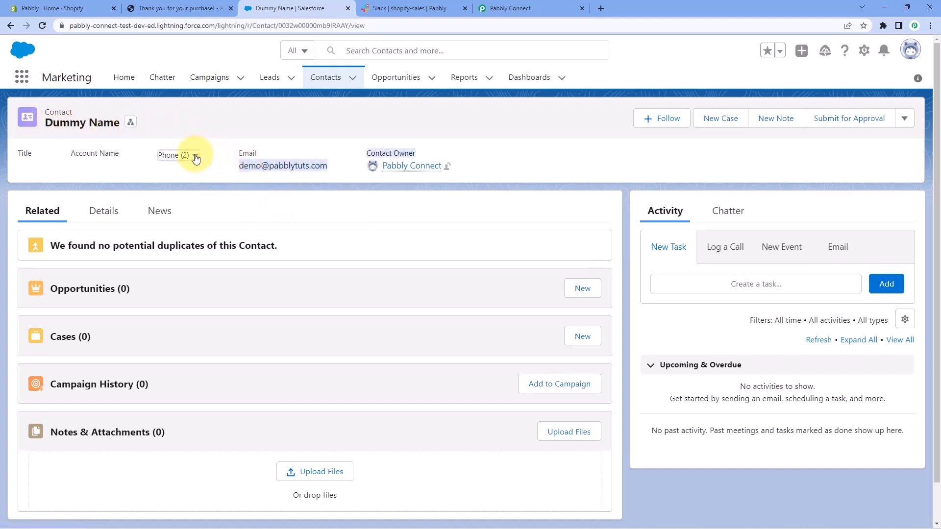
pyautogui.click(195, 157)
pyautogui.click(289, 213)
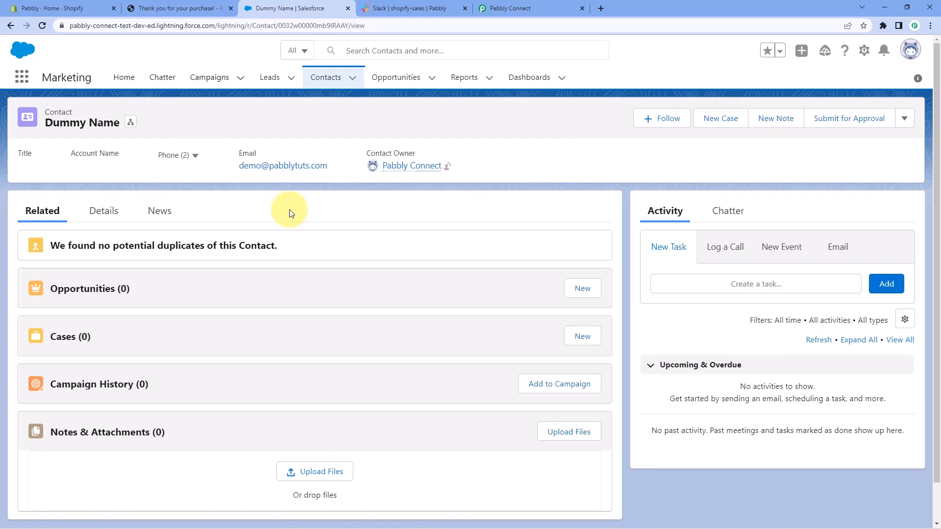
# Switch to Pabbly Connect and add a Slack action step after the Salesforce step, with Send Channel Message as the action event.
pyautogui.click(561, 8)
pyautogui.scroll(-5, 796, 167)
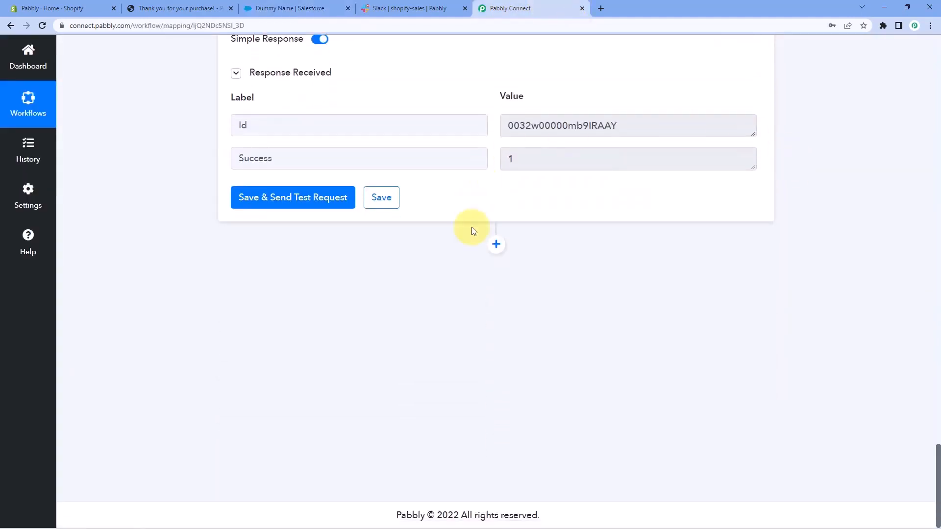
pyautogui.click(496, 244)
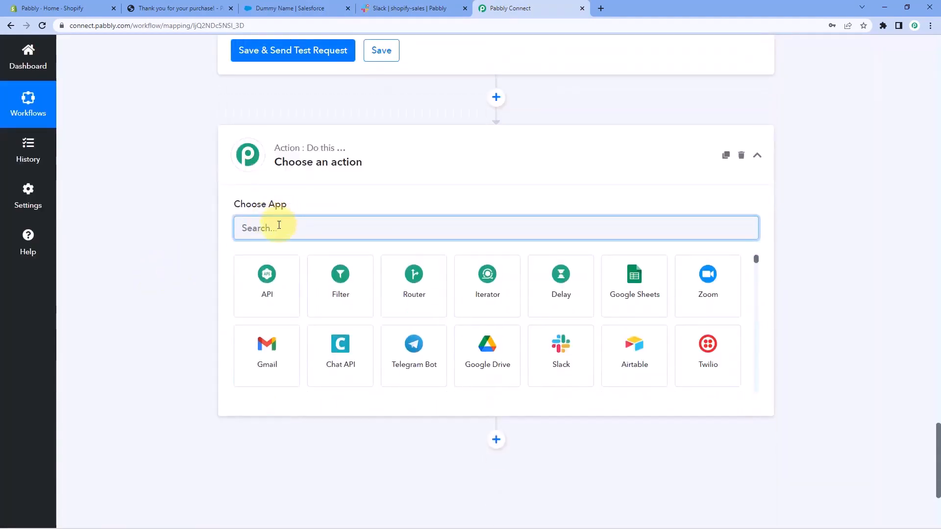
pyautogui.write('Slack')
pyautogui.click(268, 270)
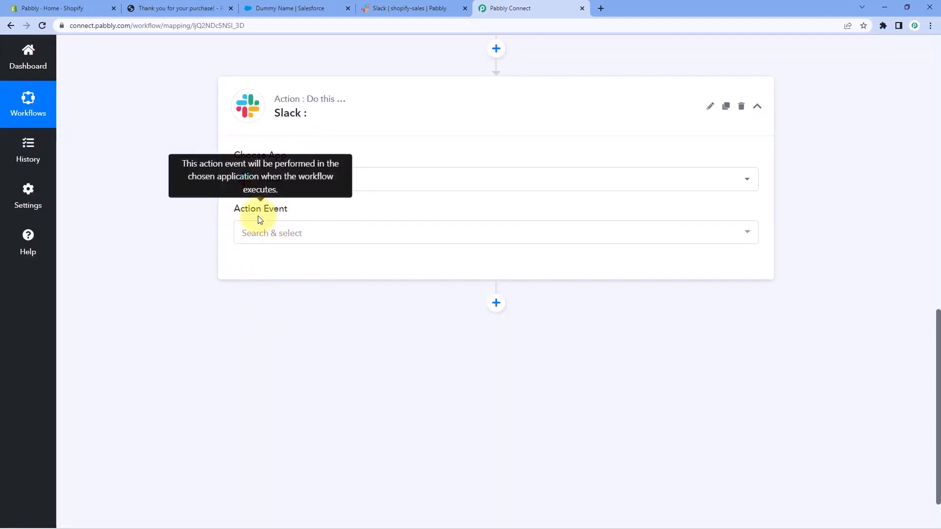
pyautogui.click(315, 236)
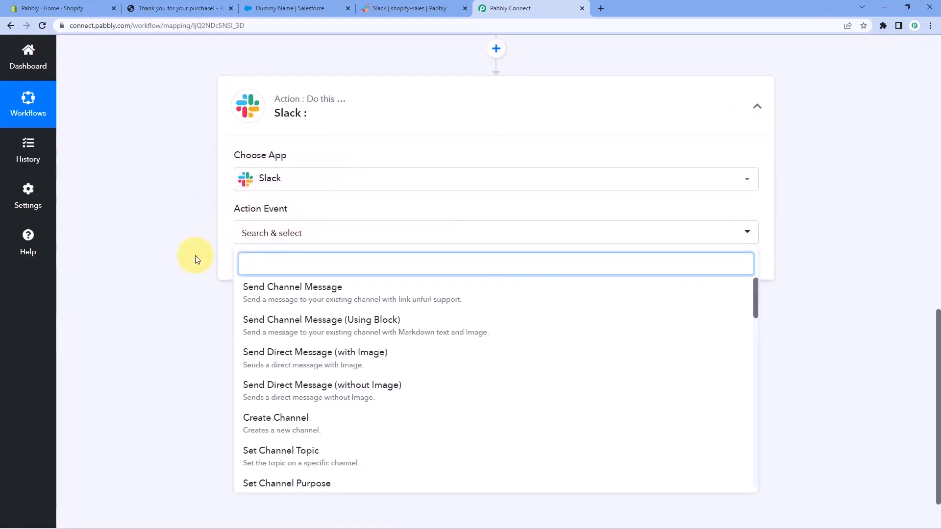
pyautogui.scroll(-1, 195, 255)
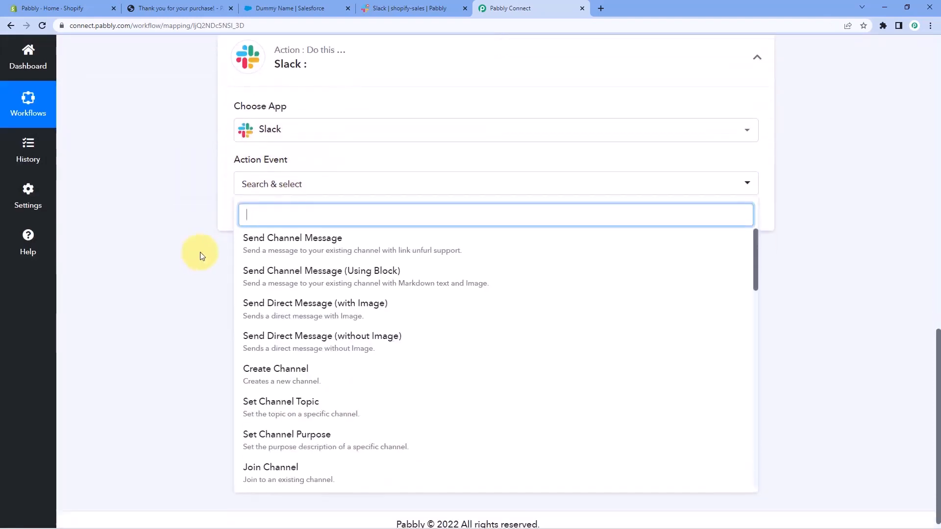
pyautogui.click(294, 242)
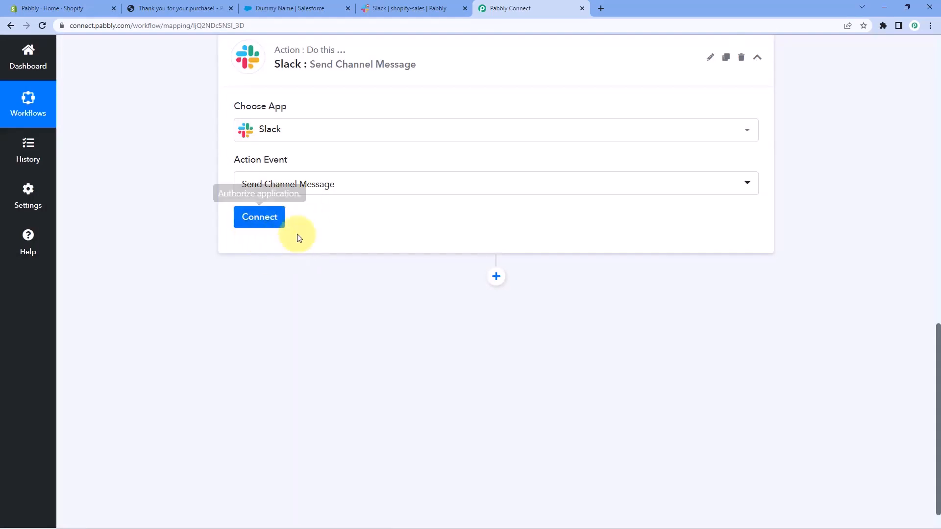
# Start a new Slack connection for the action step with the token type user.
pyautogui.click(255, 220)
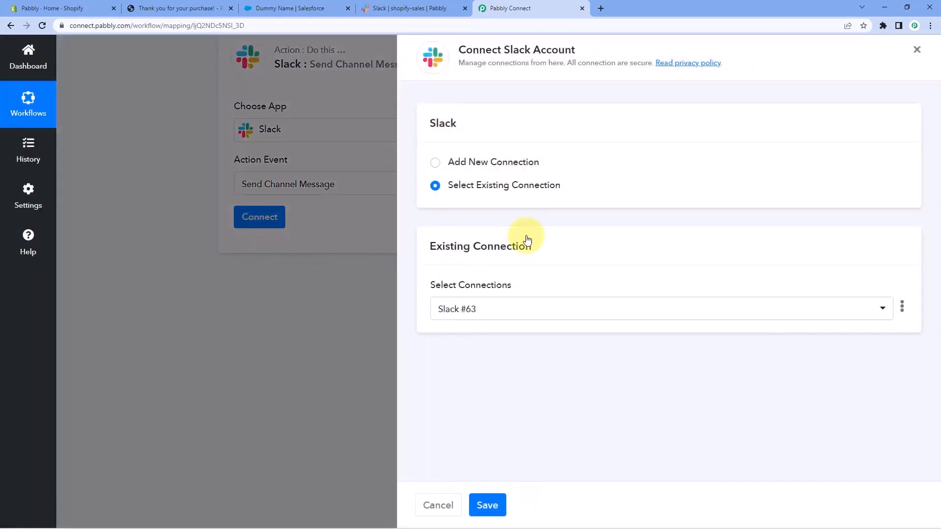
pyautogui.click(435, 163)
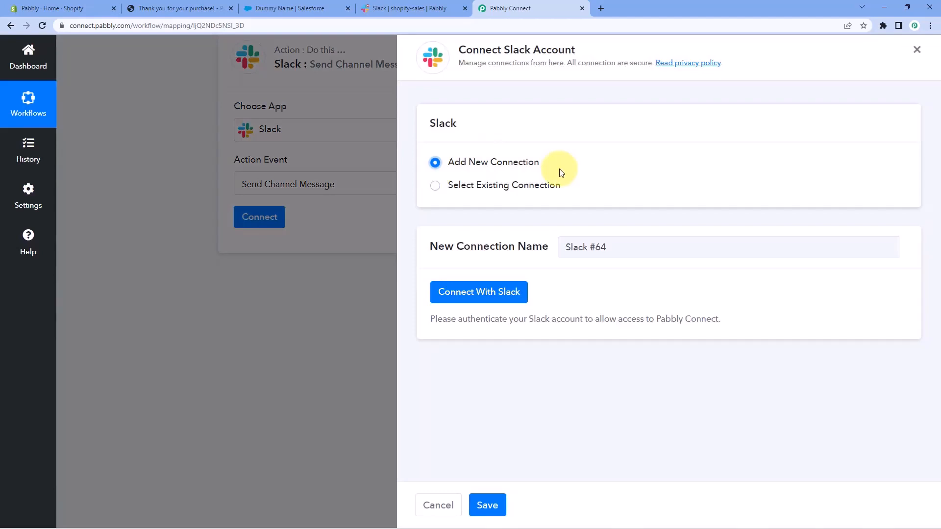
pyautogui.click(494, 292)
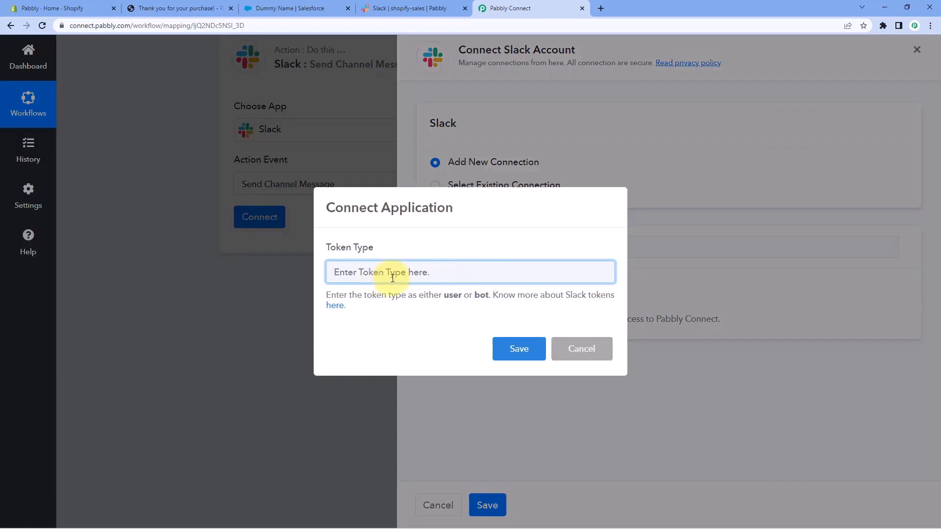
pyautogui.write('user')
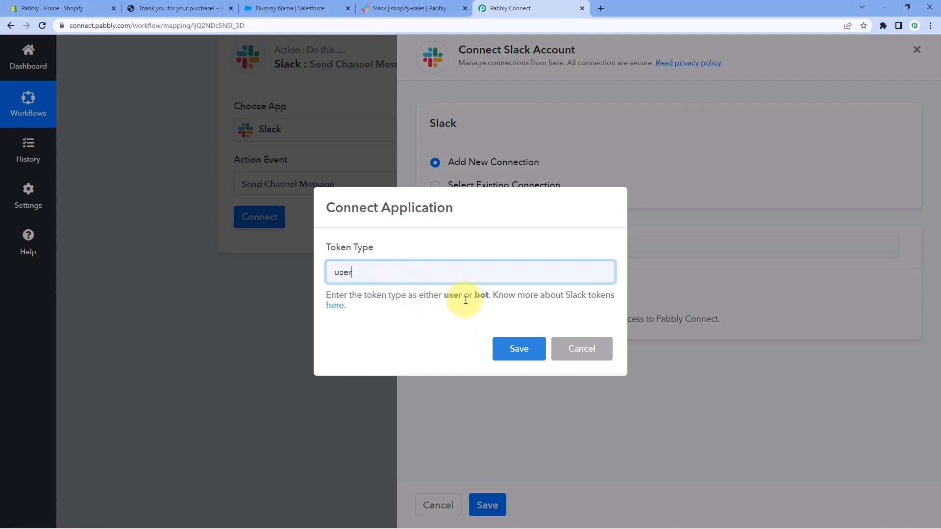
pyautogui.click(512, 354)
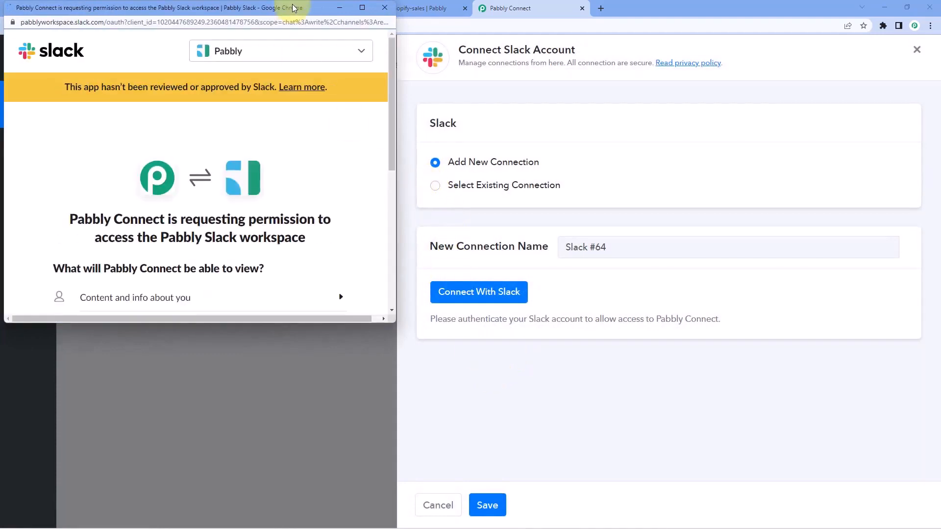
# Grant Pabbly Connect permission to access the Pabbly Slack workspace, after checking the target channel in Slack.
pyautogui.moveTo(304, 7); pyautogui.dragTo(302, 30)
pyautogui.click(395, 10)
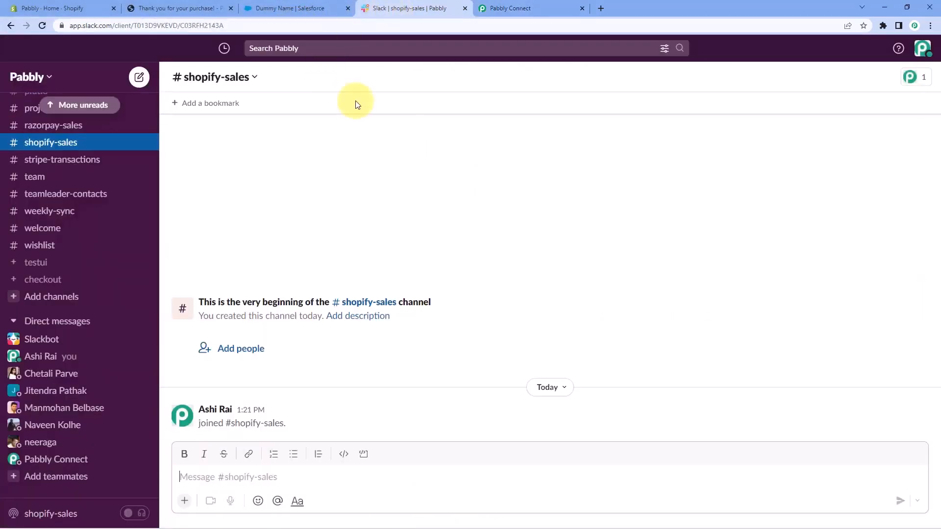
pyautogui.click(513, 8)
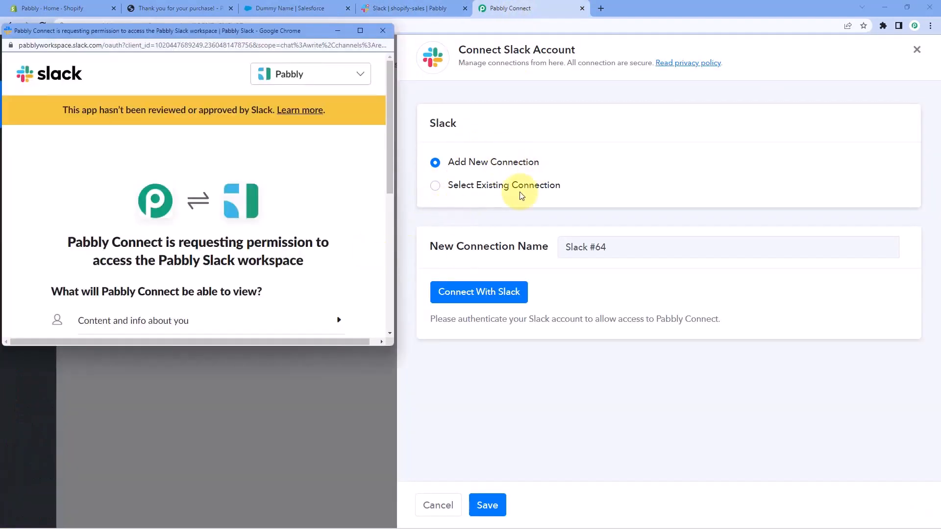
pyautogui.scroll(-5, 294, 189)
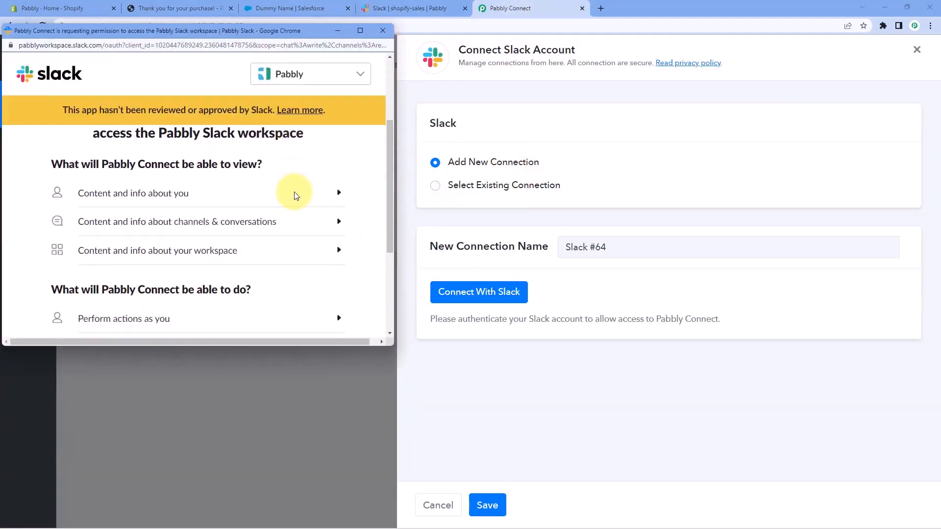
pyautogui.click(242, 263)
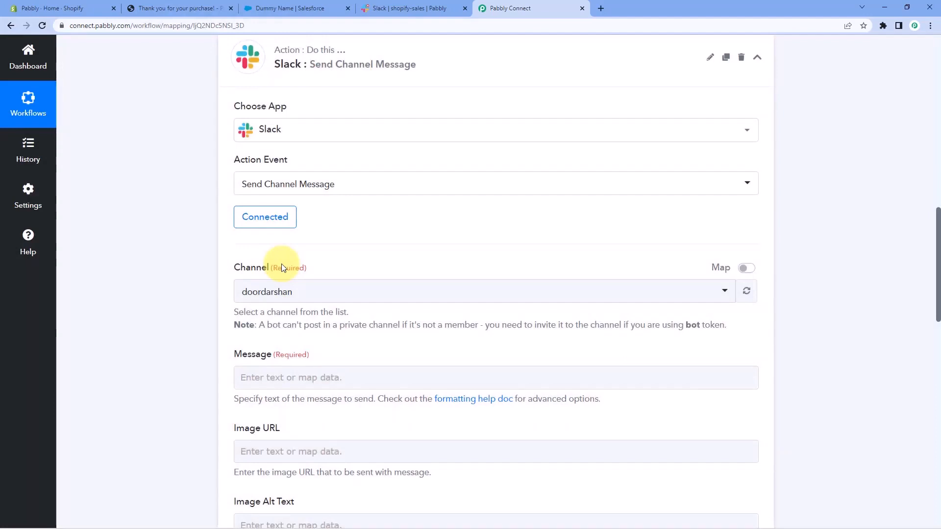
# Set the Slack message's channel to shopify-sales, checking the channel name in Slack.
pyautogui.scroll(-2, 359, 248)
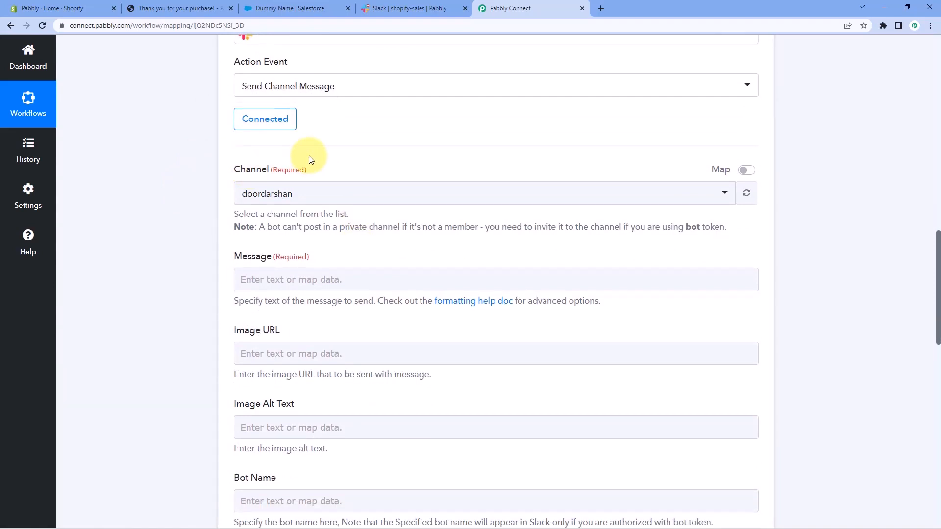
pyautogui.click(316, 198)
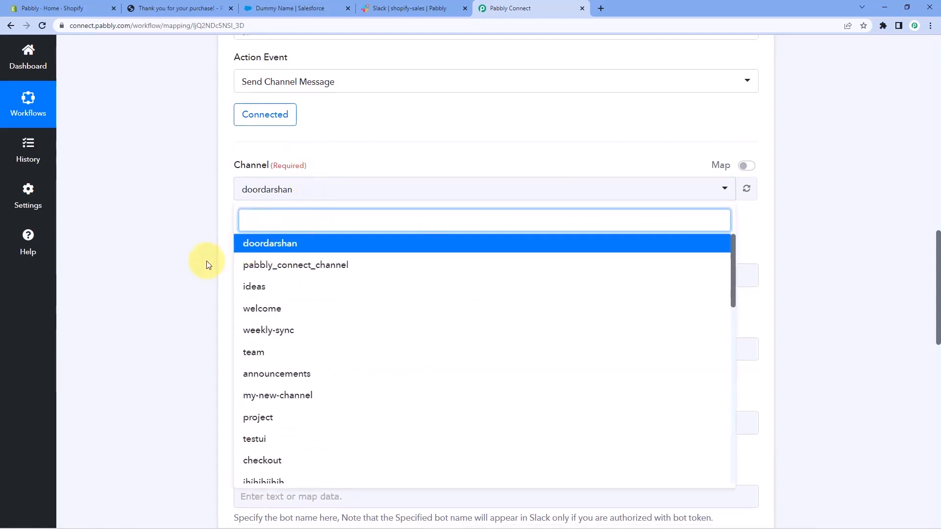
pyautogui.scroll(-2, 206, 261)
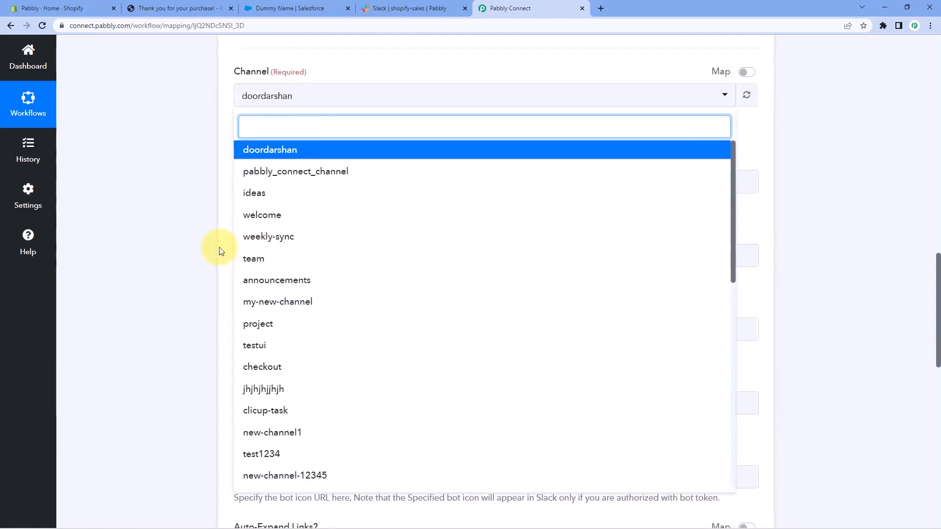
pyautogui.click(392, 8)
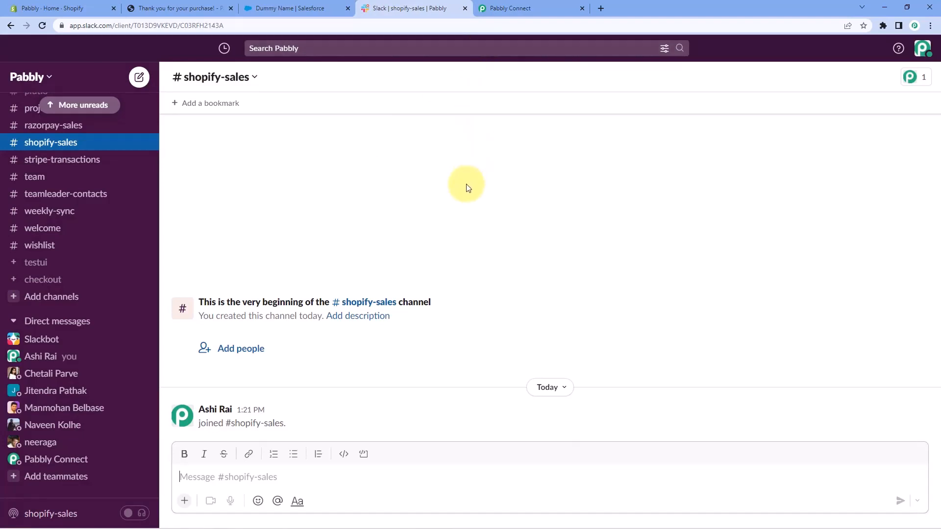
pyautogui.click(535, 8)
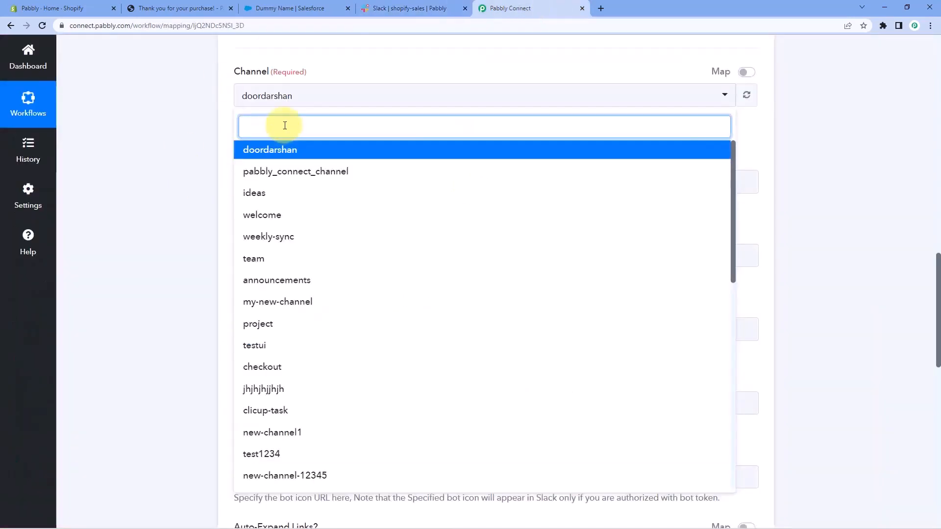
pyautogui.write('shop')
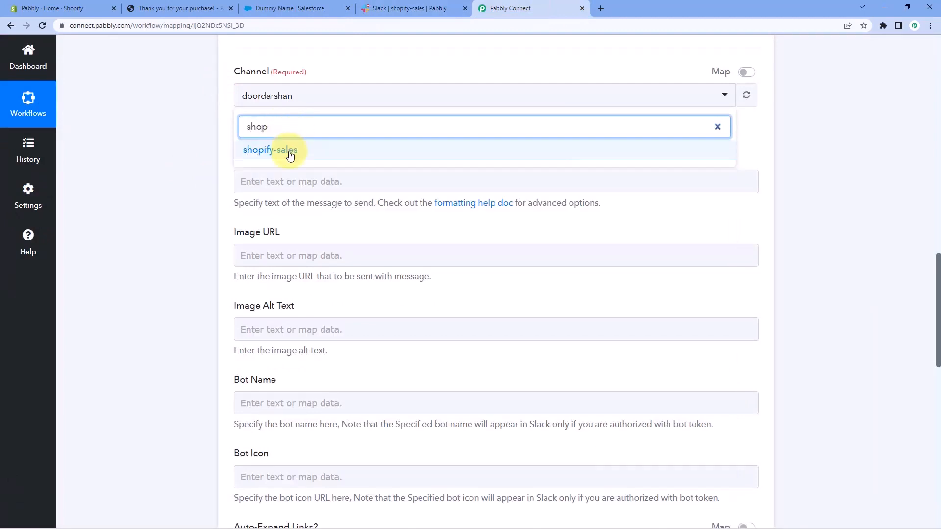
pyautogui.click(290, 155)
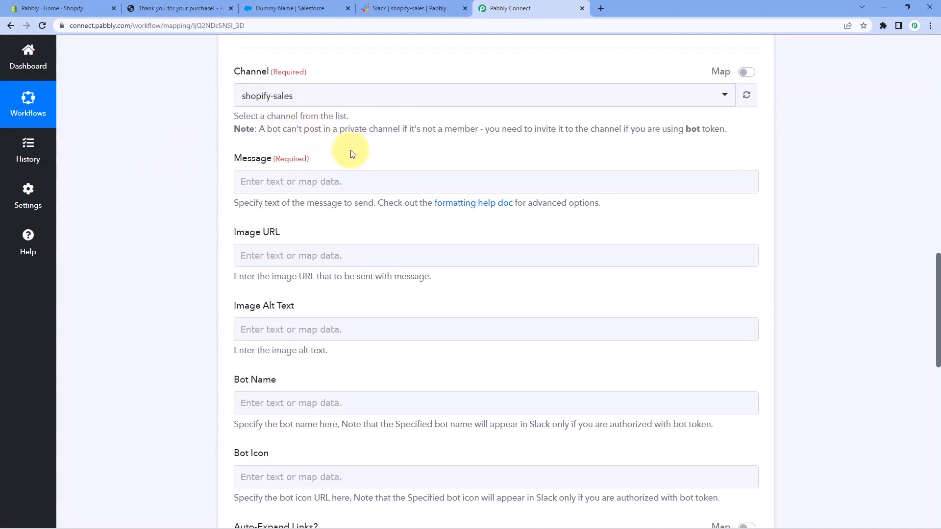
# Begin the Slack message with "Hello Team," and, on a new line, "We have received a new sale on our Shopify store:" followed by a blank line.
pyautogui.click(283, 181)
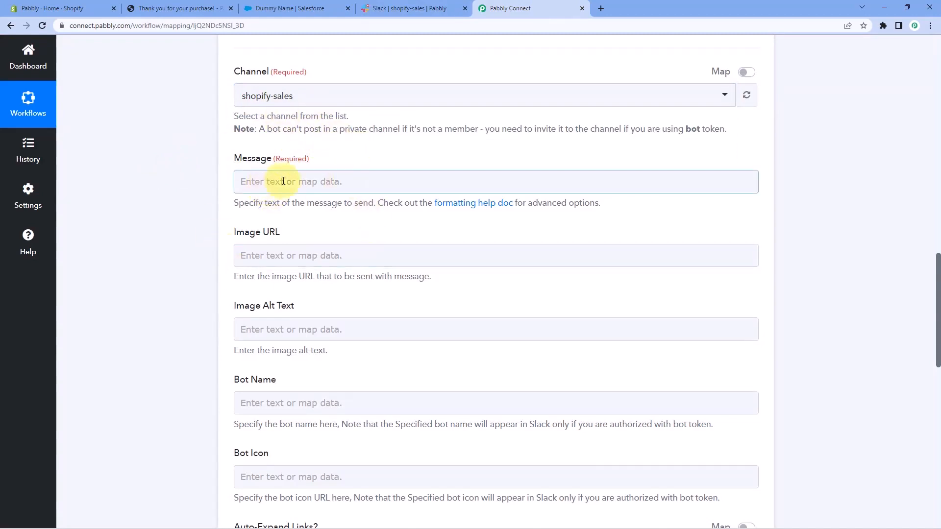
pyautogui.click(271, 183)
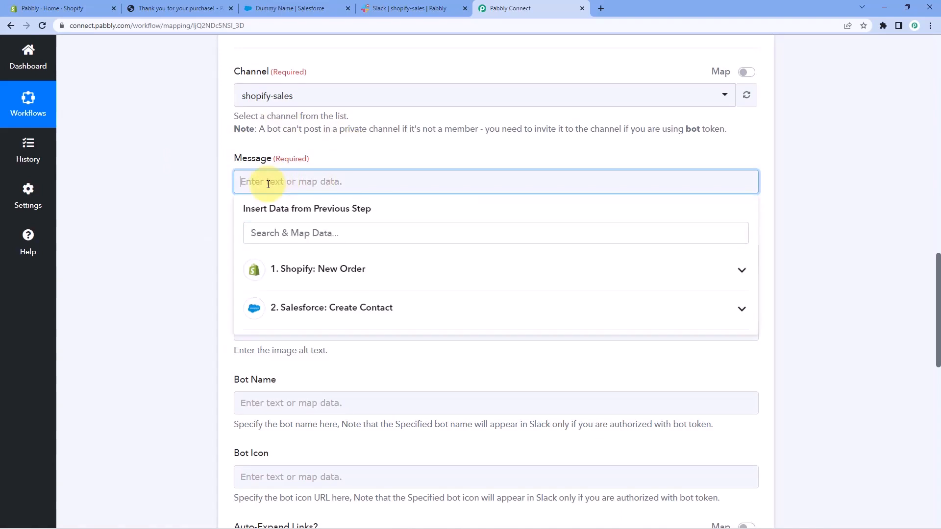
pyautogui.write('Hello Team,')
pyautogui.press('Return')
pyautogui.write('We ')
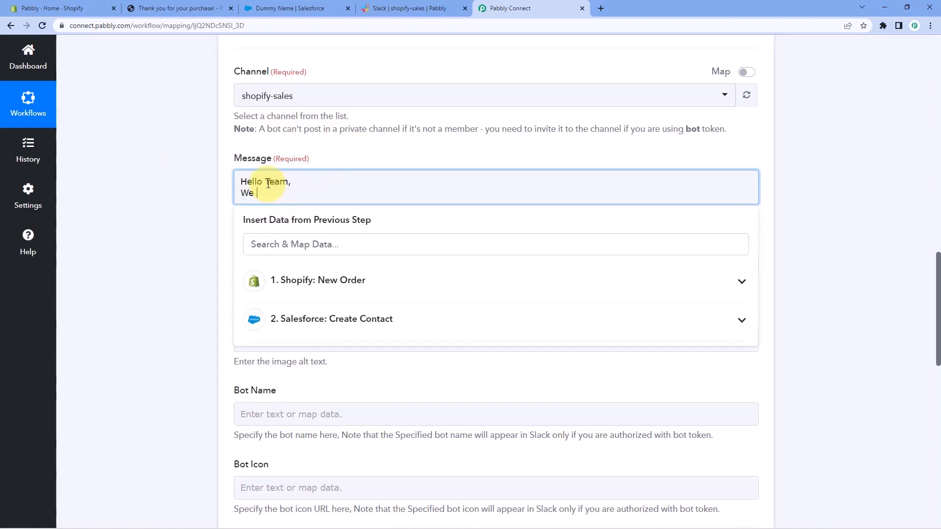
pyautogui.write('have received a new s')
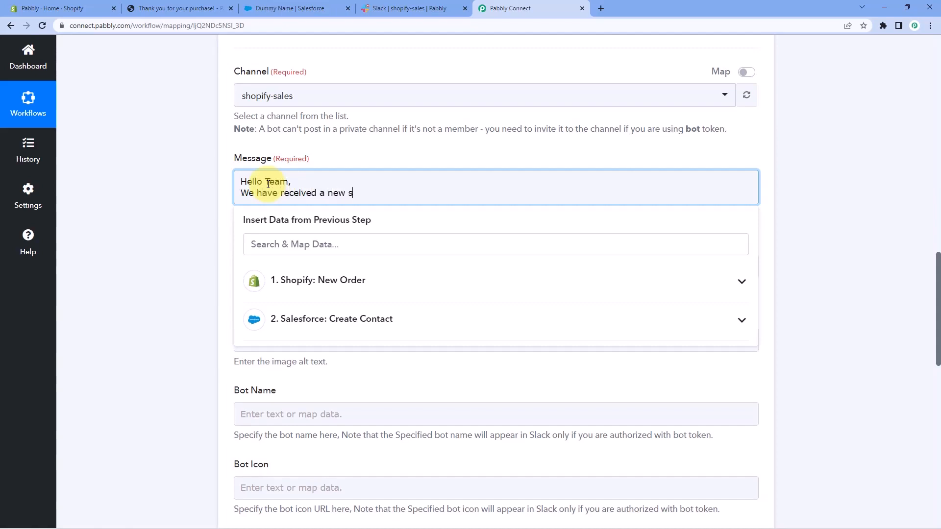
pyautogui.write('ale ion')
pyautogui.press('BackSpace')
pyautogui.press('BackSpace')
pyautogui.press('BackSpace')
pyautogui.press('BackSpace')
pyautogui.write('on our Shopify S')
pyautogui.press('BackSpace')
pyautogui.write('store')
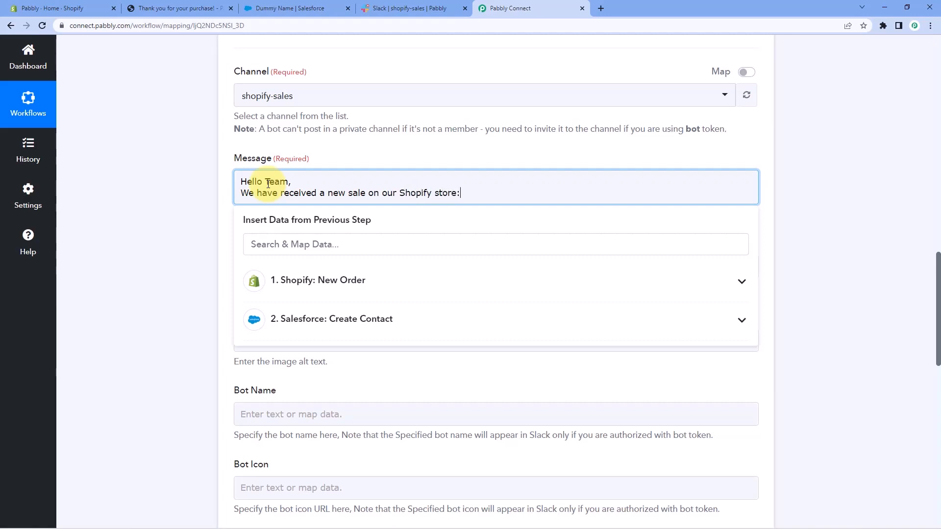
pyautogui.write(':')
pyautogui.press('Return')
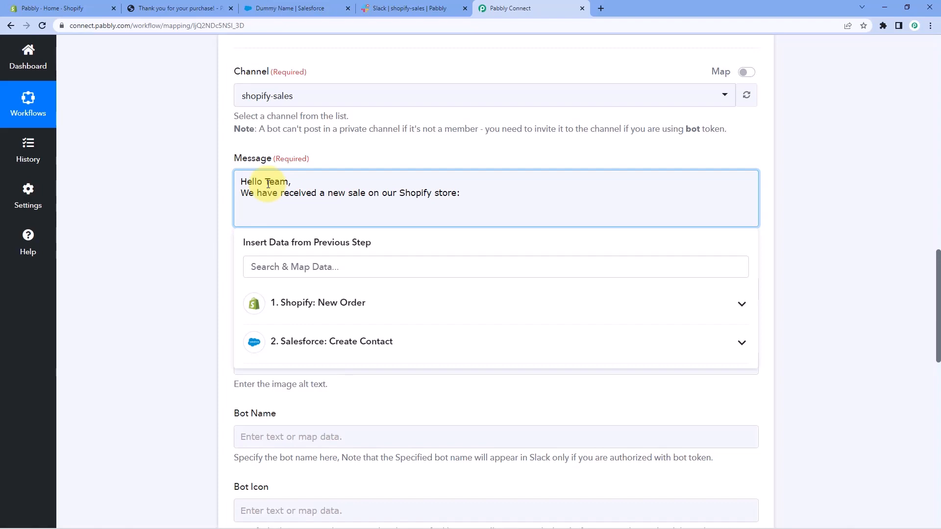
# Add the labels "Name:", "Email:", "Mobile No.:" and "Product:" on separate lines of the Slack message.
pyautogui.write('Name:')
pyautogui.press('Return')
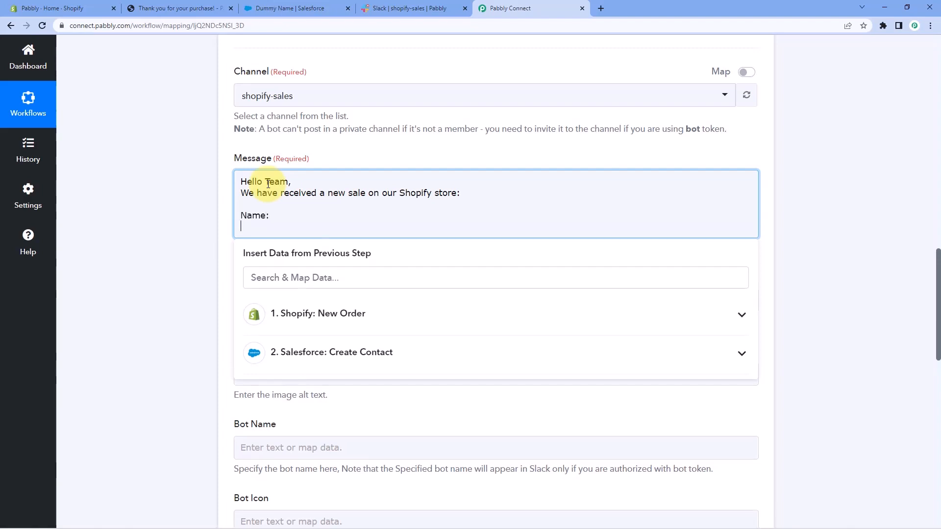
pyautogui.write('Email:')
pyautogui.press('Return')
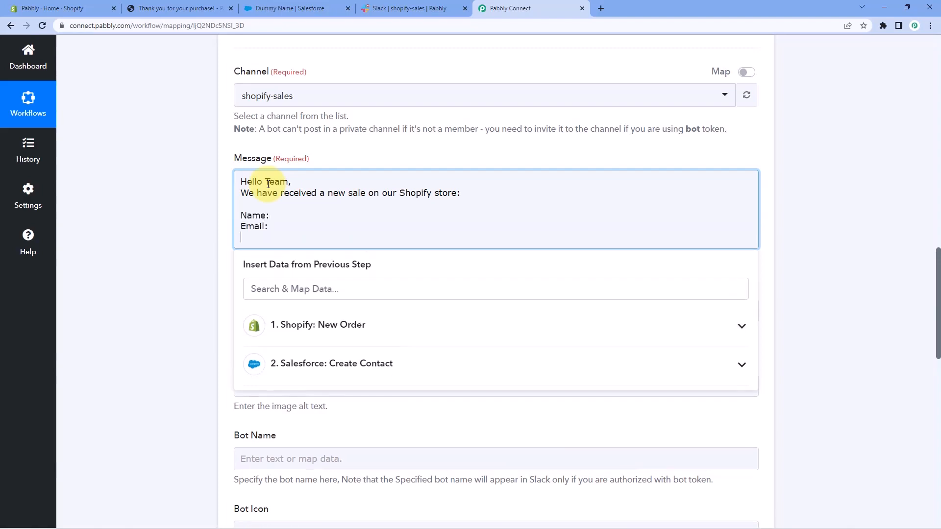
pyautogui.write('Mobile No')
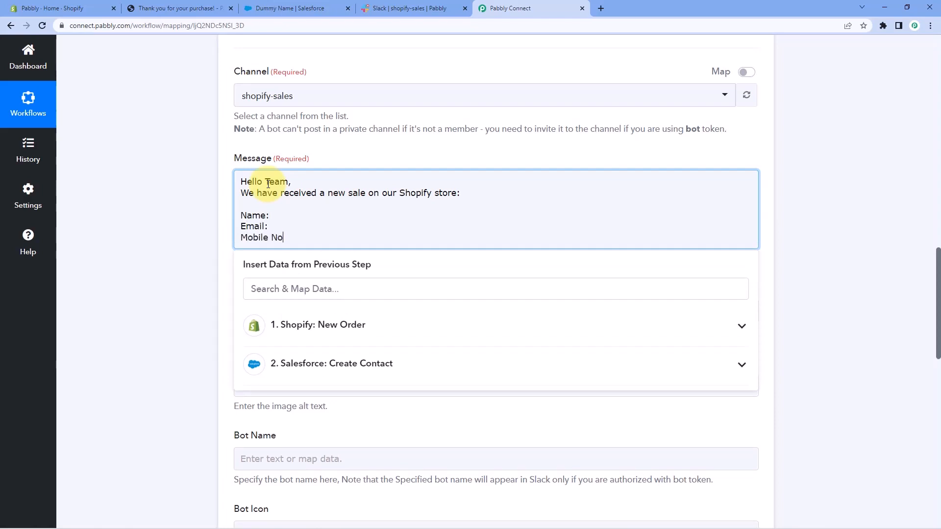
pyautogui.write('.:')
pyautogui.press('Return')
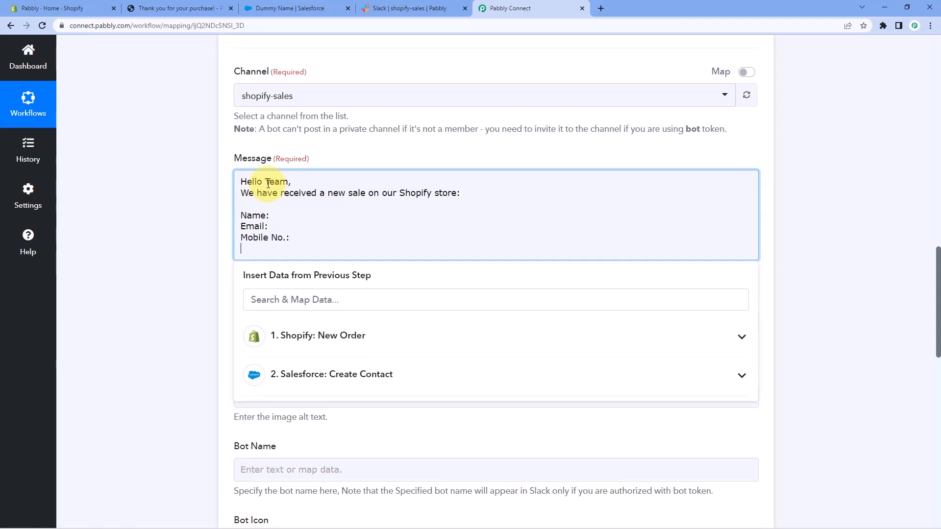
pyautogui.write('Product:')
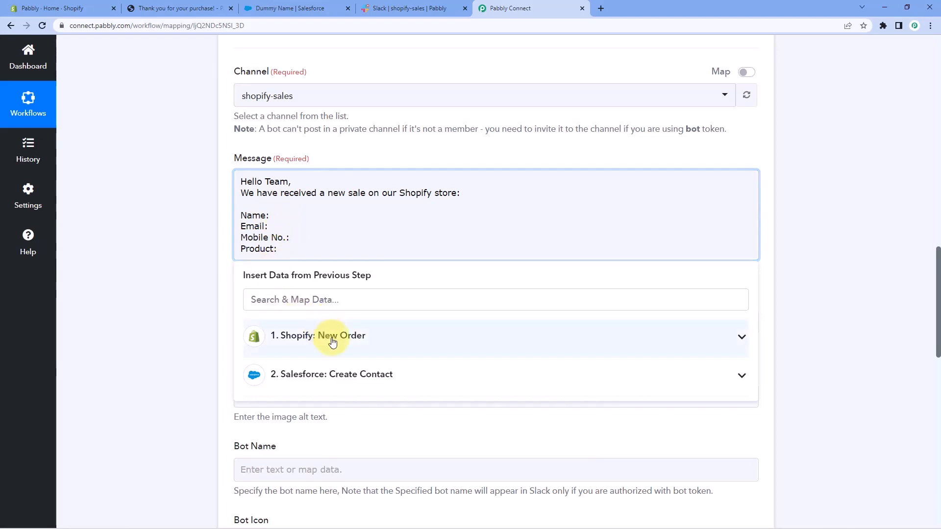
# Map the Shopify order's Billing Address Name after the "Name:" label in the Slack message.
pyautogui.click(365, 336)
pyautogui.scroll(-3, 220, 319)
pyautogui.scroll(-2, 284, 226)
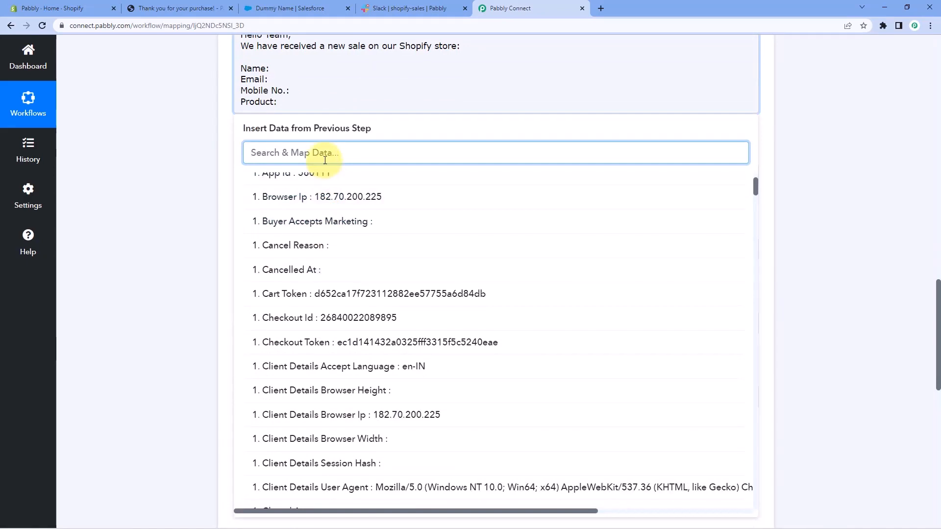
pyautogui.write('Name')
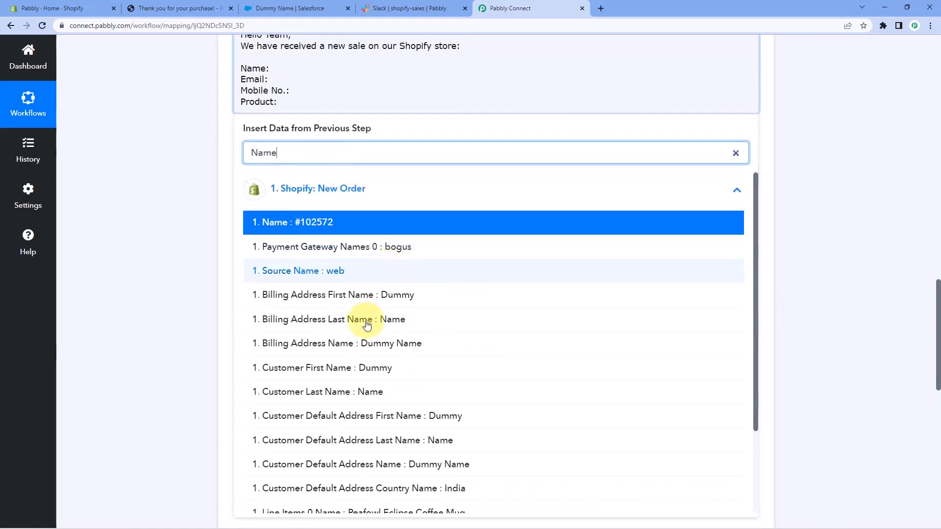
pyautogui.click(363, 343)
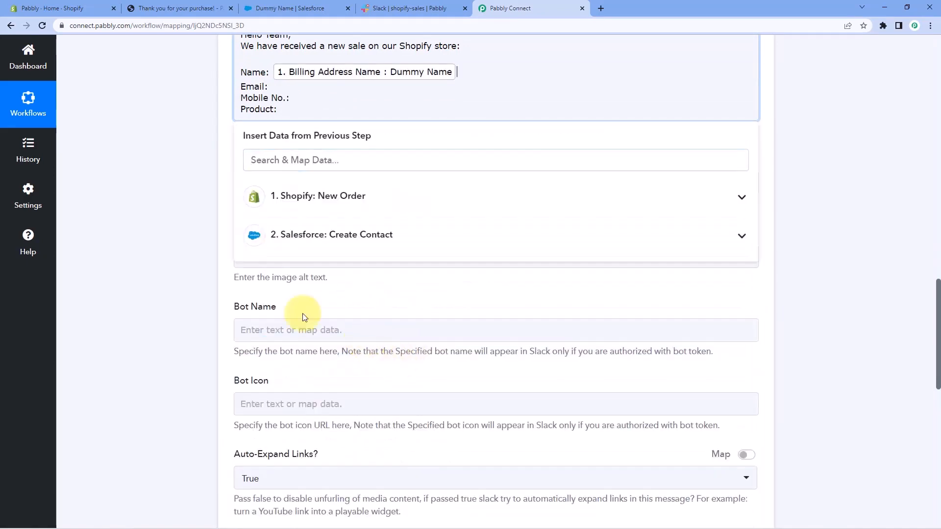
# Map the Shopify order's Email field after the "Email:" label in the Slack message.
pyautogui.click(195, 185)
pyautogui.click(274, 86)
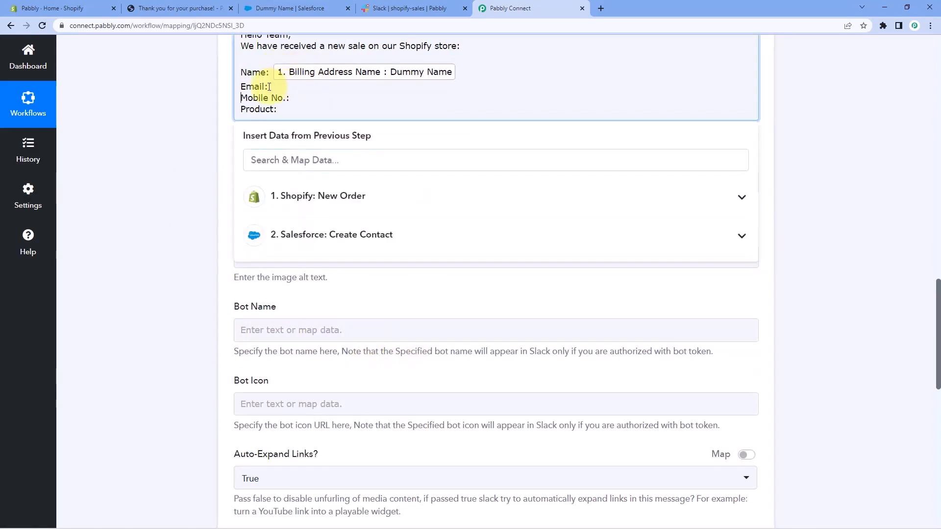
pyautogui.click(270, 86)
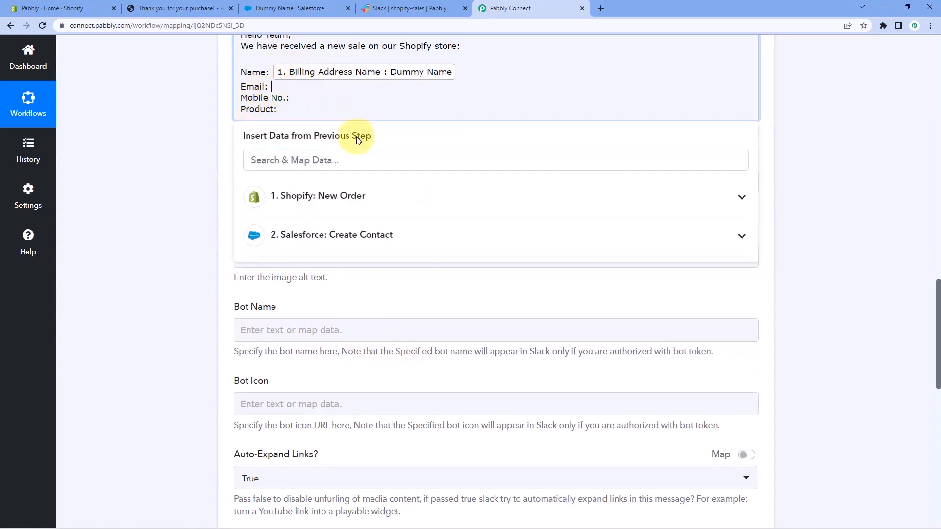
pyautogui.click(330, 197)
pyautogui.write('em')
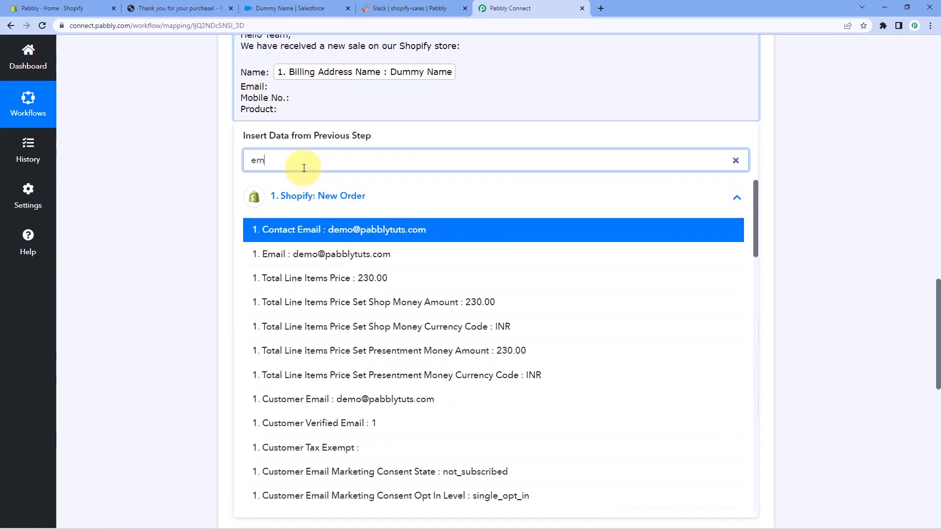
pyautogui.write('ail')
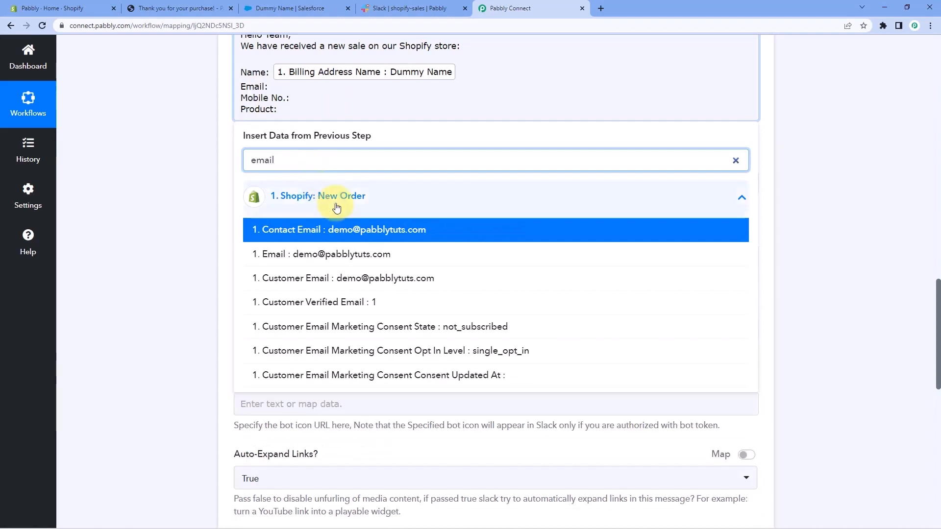
pyautogui.click(351, 253)
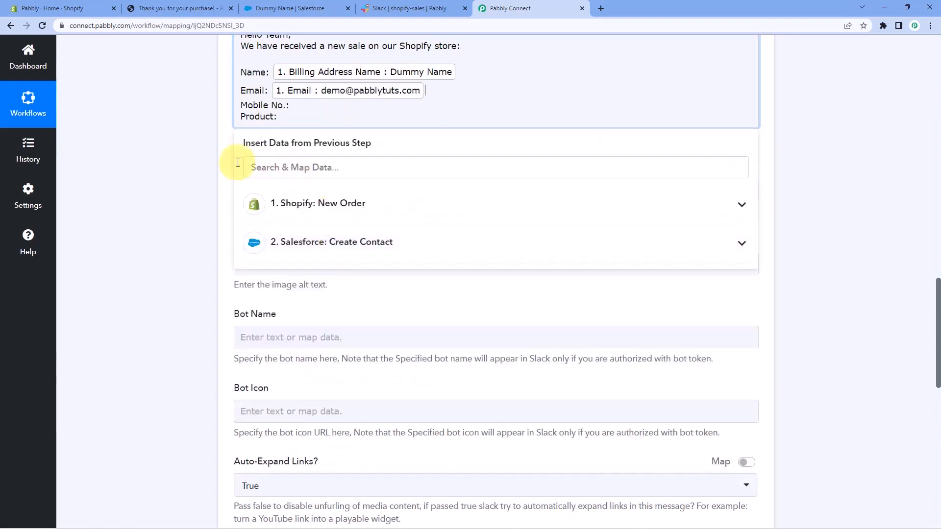
# Map the Shopify order's Billing Address Phone after the "Mobile No.:" label, searching the order data for "phone".
pyautogui.click(294, 105)
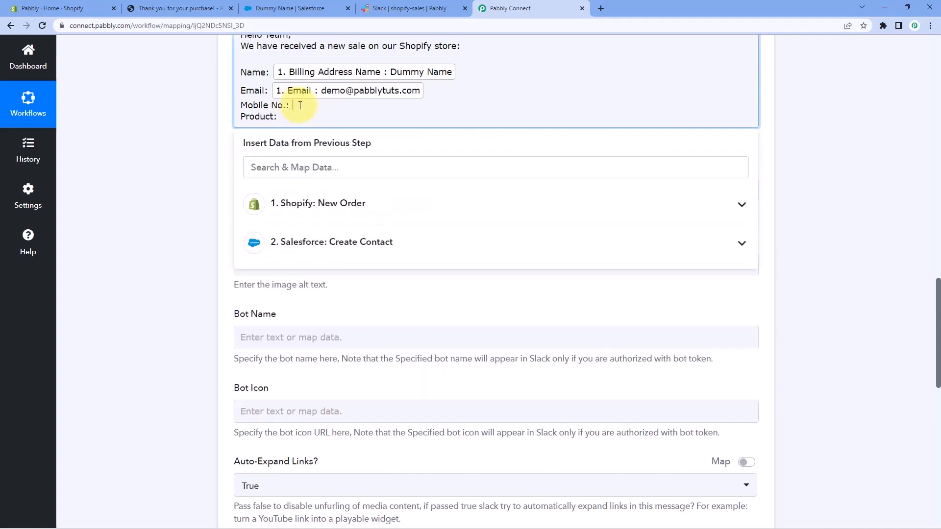
pyautogui.click(311, 203)
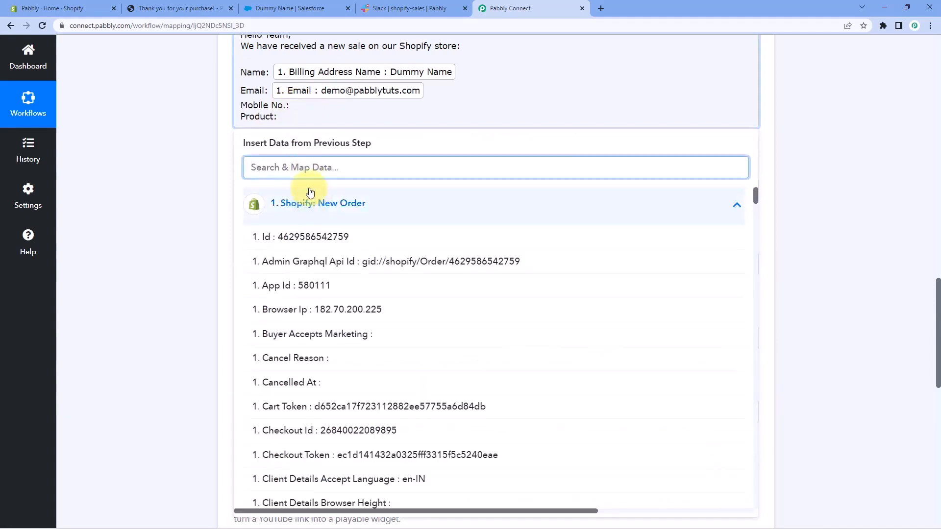
pyautogui.write('phone')
pyautogui.click(368, 258)
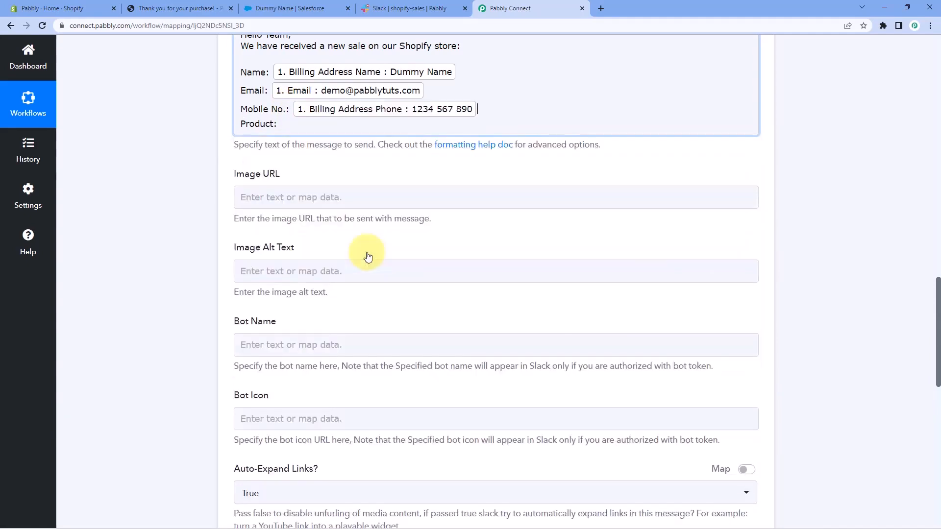
# Map the Shopify order's Line Items 0 Name after the "Product:" label, searching the order data for "item".
pyautogui.click(301, 123)
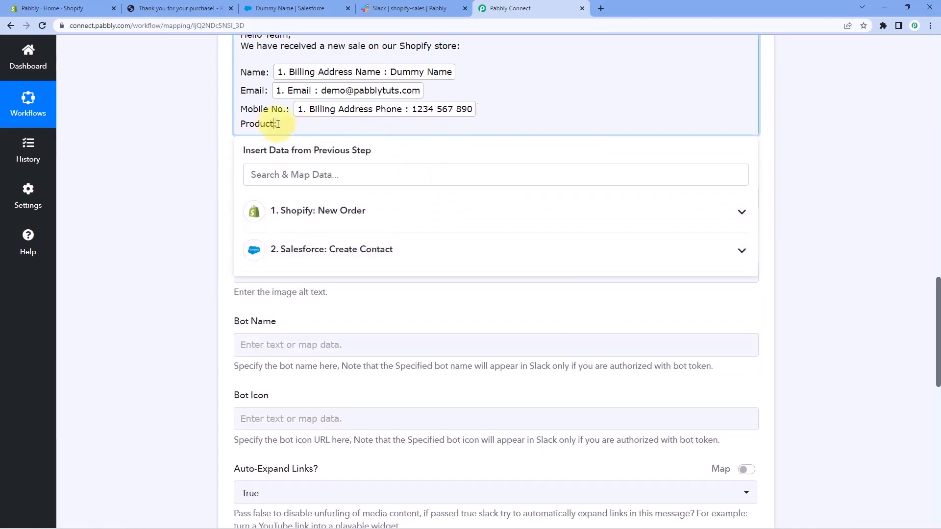
pyautogui.click(311, 176)
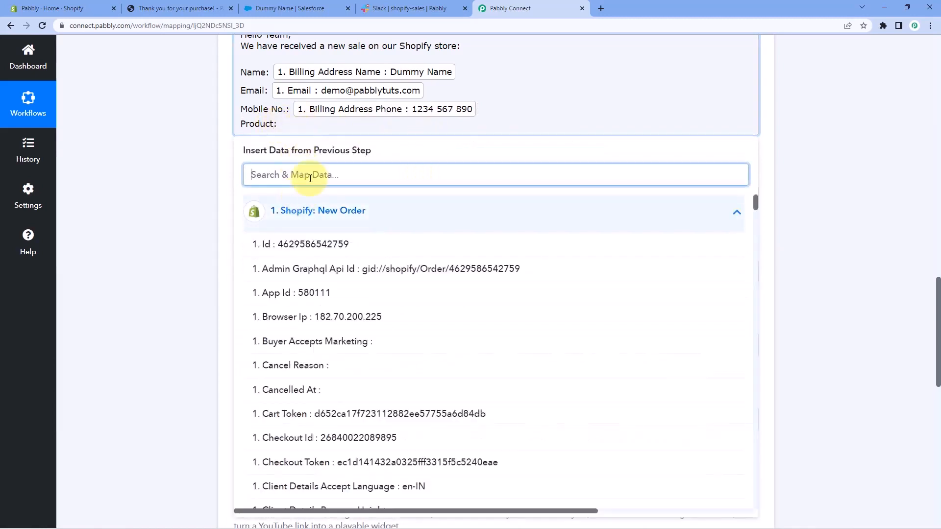
pyautogui.write('pod')
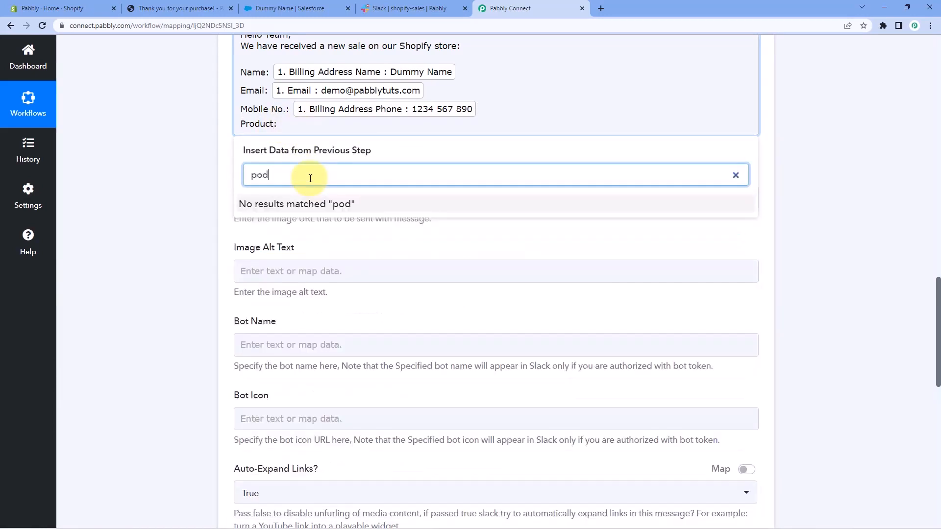
pyautogui.press('BackSpace')
pyautogui.press('BackSpace')
pyautogui.write('r')
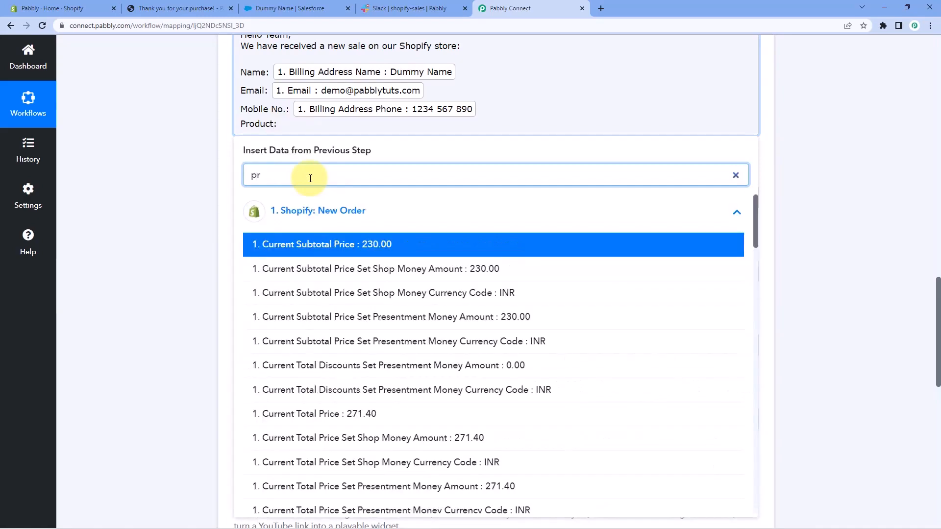
pyautogui.write('ds')
pyautogui.press('BackSpace')
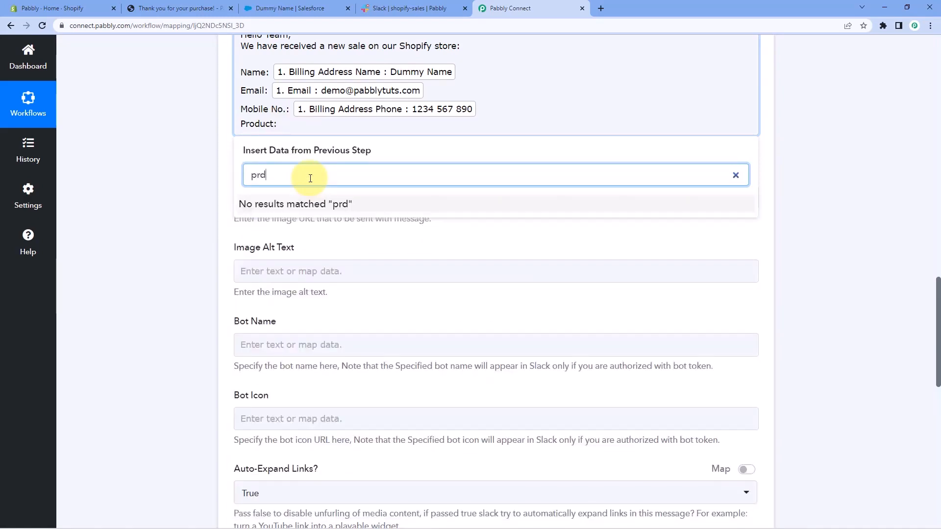
pyautogui.press('BackSpace')
pyautogui.write('od')
pyautogui.press('BackSpace')
pyautogui.press('BackSpace')
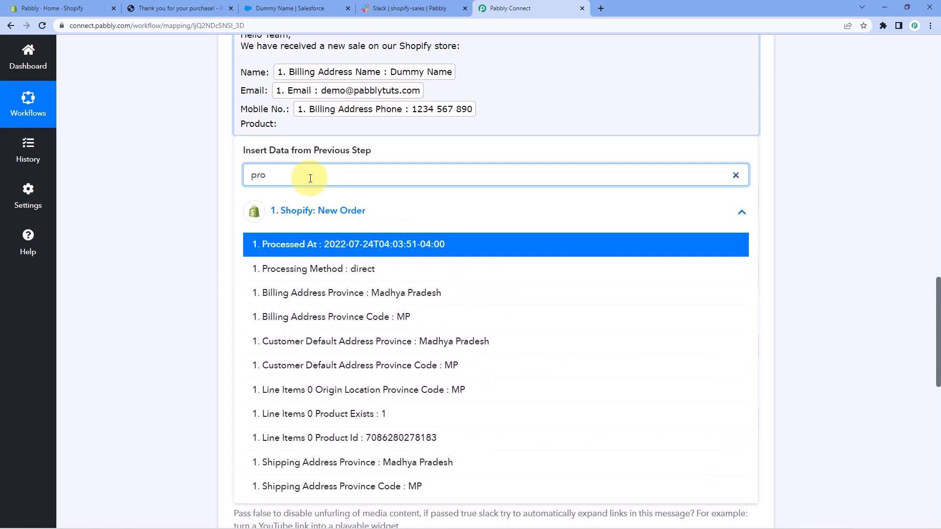
pyautogui.press('BackSpace')
pyautogui.press('BackSpace')
pyautogui.write('in')
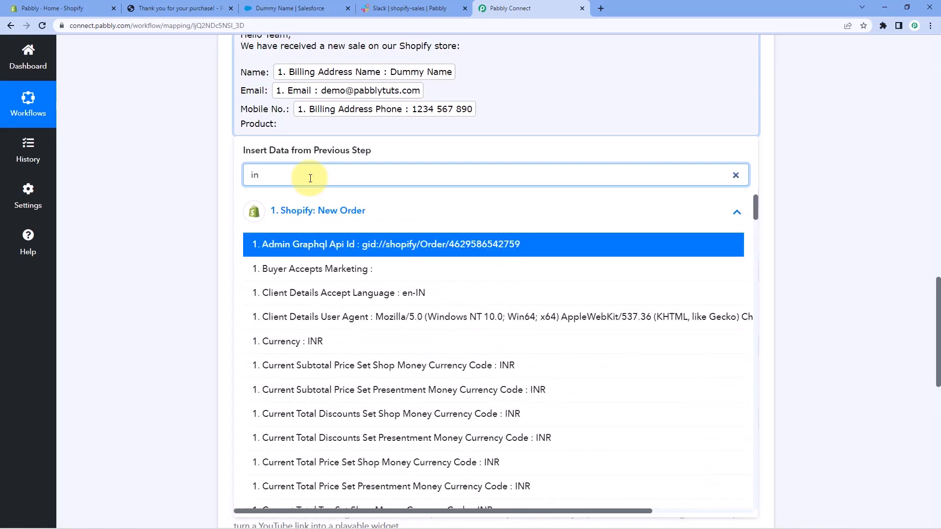
pyautogui.write('e')
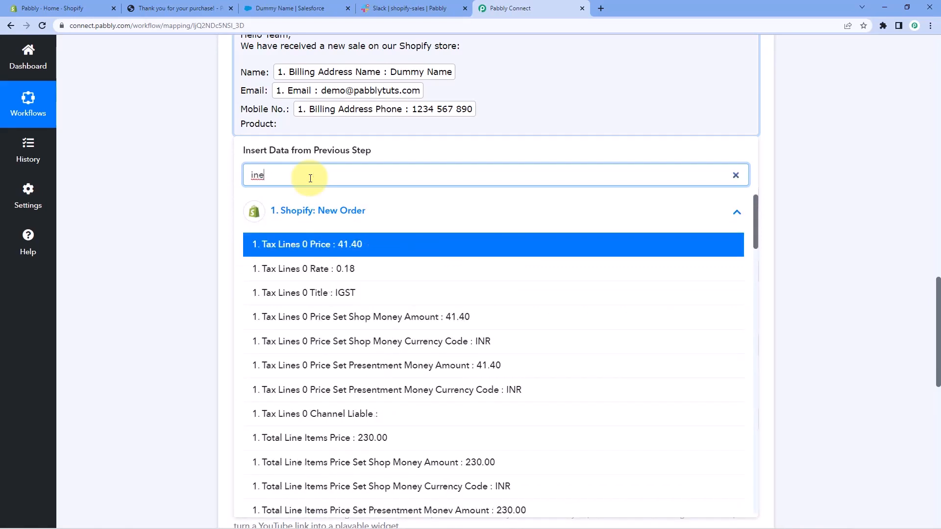
pyautogui.press('BackSpace')
pyautogui.press('BackSpace')
pyautogui.write('tem')
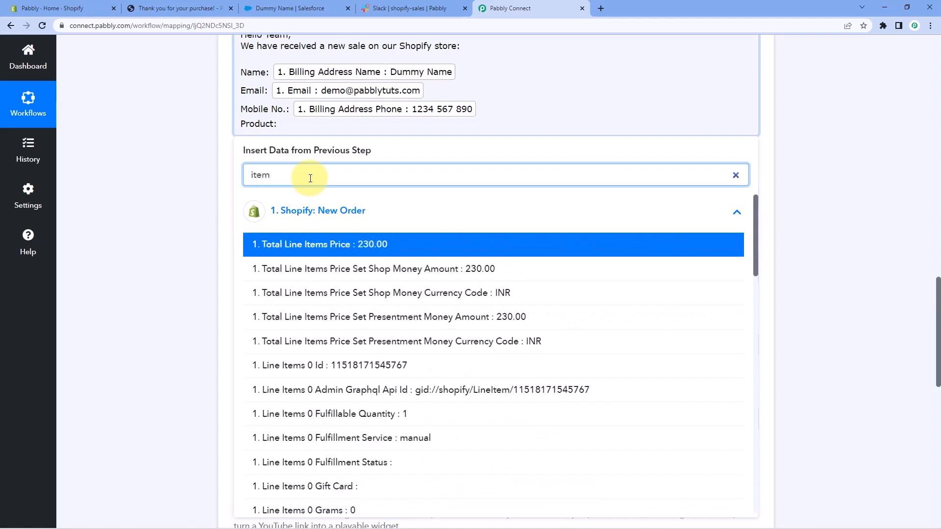
pyautogui.scroll(-3, 431, 361)
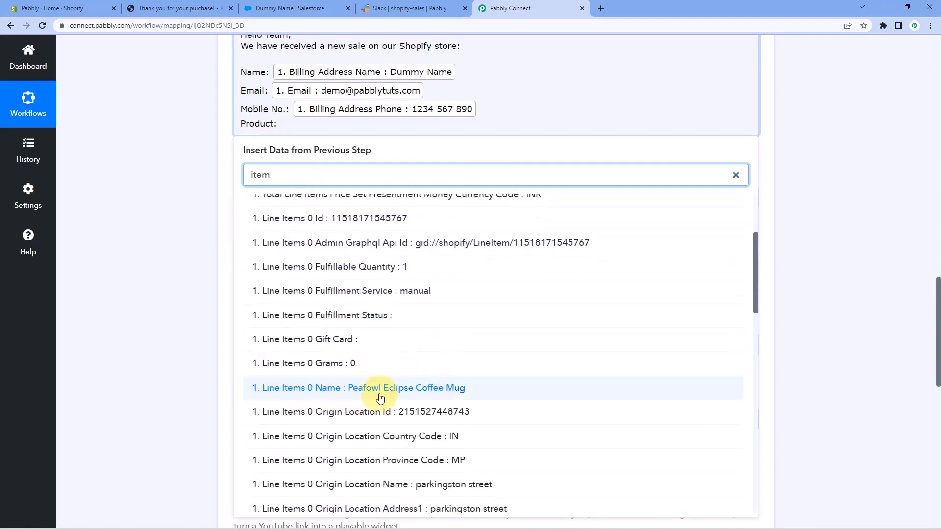
pyautogui.click(331, 388)
# Review the mapped Slack message and the optional fields from Image URL through Thread message ID.
pyautogui.scroll(2, 140, 188)
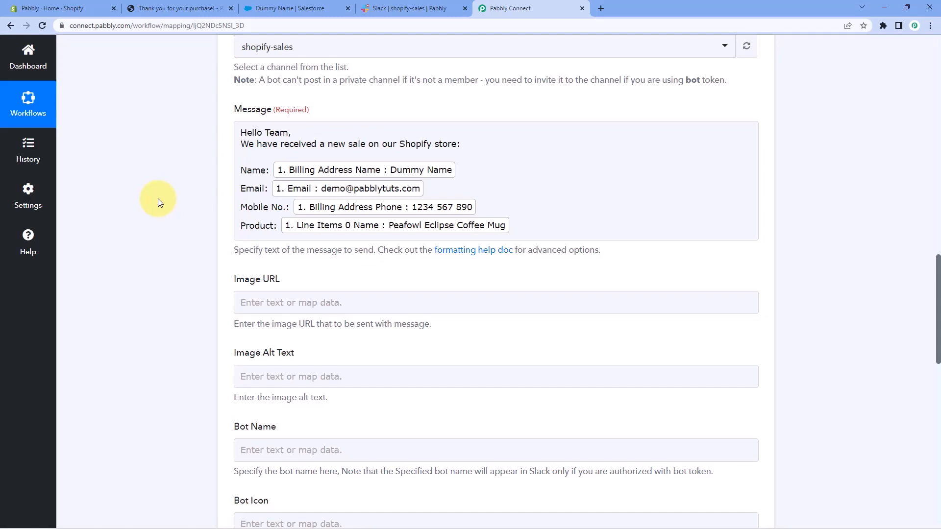
pyautogui.scroll(-2, 158, 198)
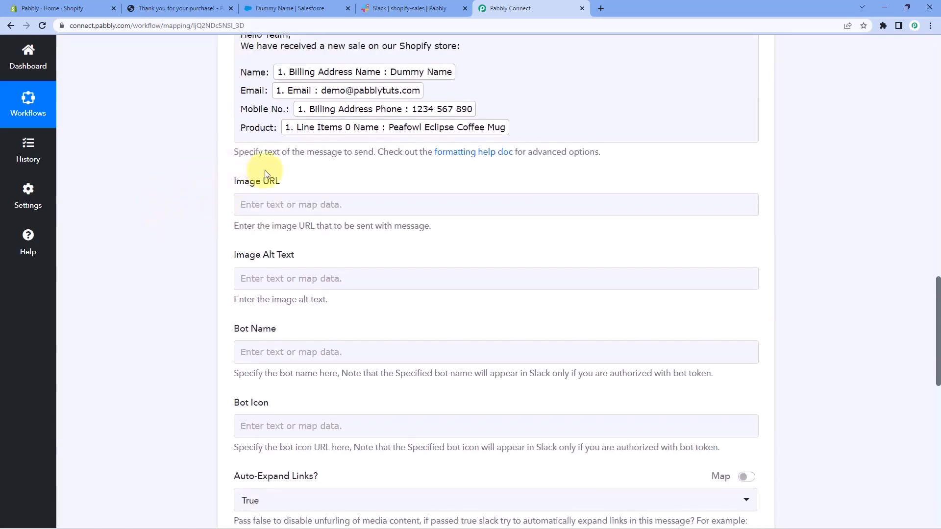
pyautogui.scroll(-2, 265, 196)
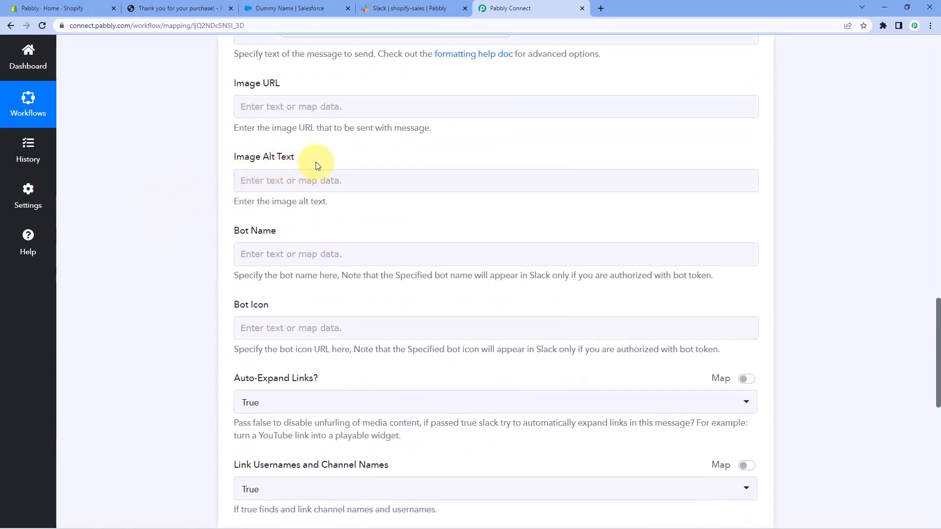
pyautogui.scroll(-2, 204, 320)
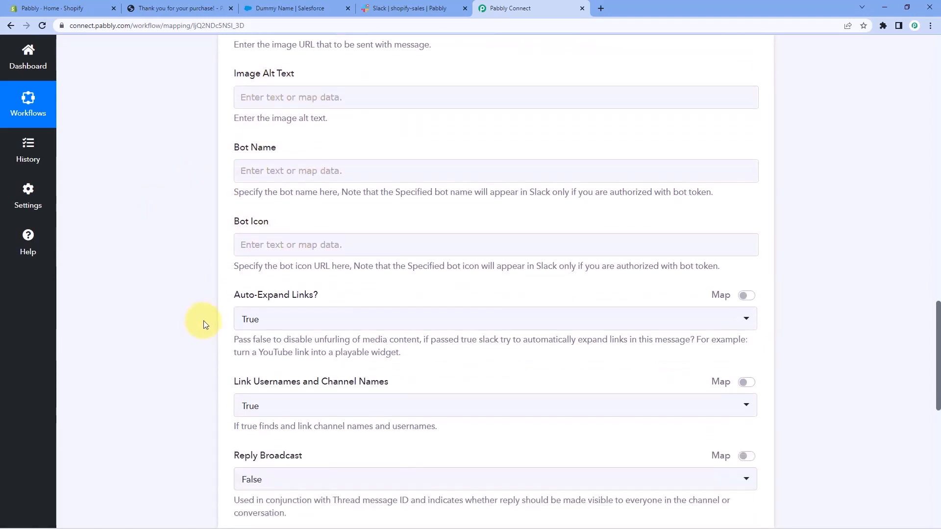
pyautogui.scroll(1, 230, 216)
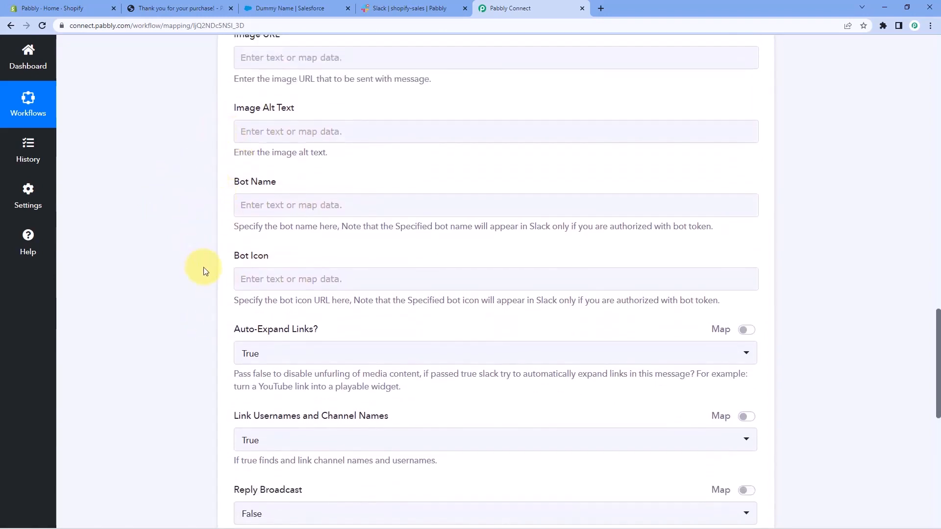
pyautogui.scroll(2, 203, 271)
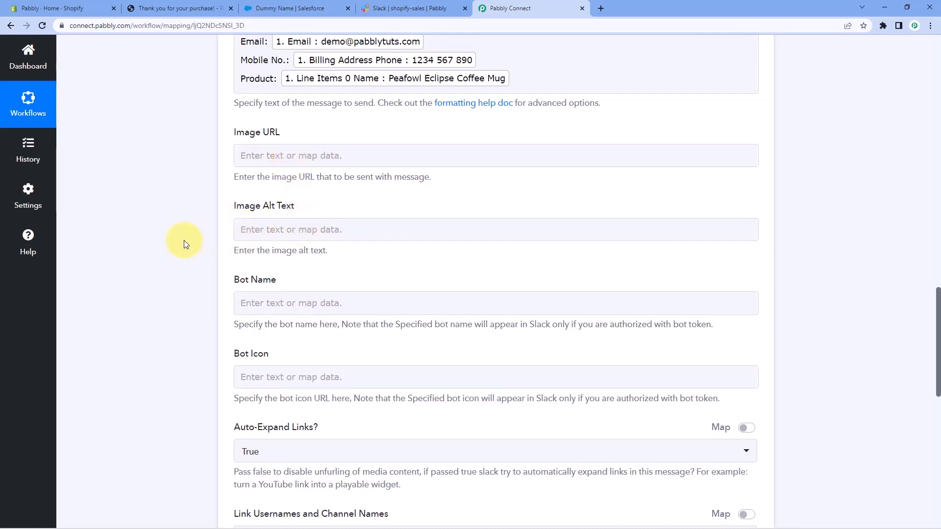
pyautogui.scroll(-2, 185, 239)
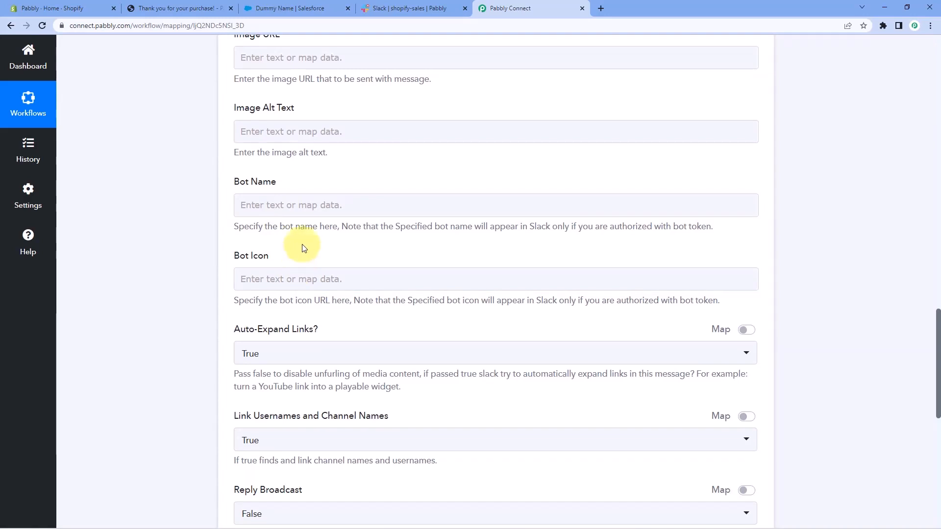
pyautogui.scroll(-2, 282, 249)
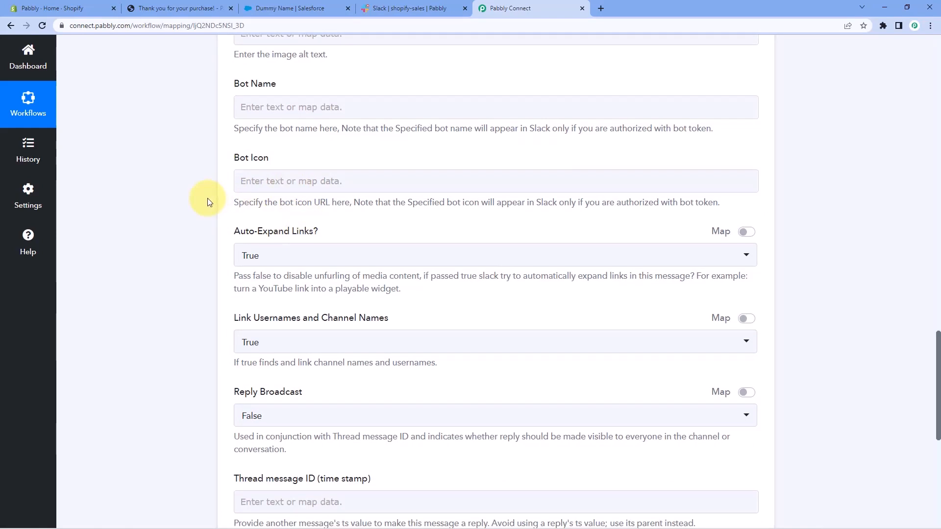
pyautogui.scroll(-3, 207, 198)
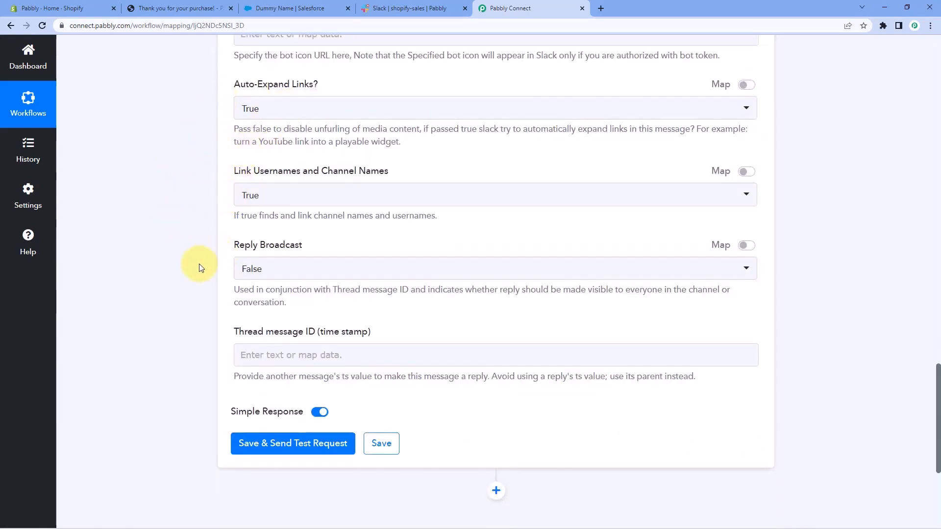
# Save the Slack channel message action, send a test request, and look over the response.
pyautogui.scroll(-3, 199, 263)
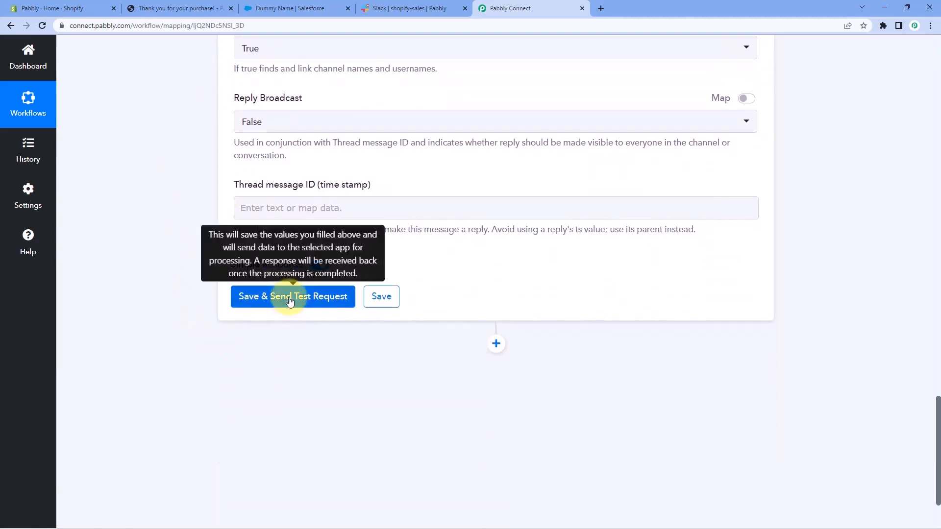
pyautogui.click(283, 297)
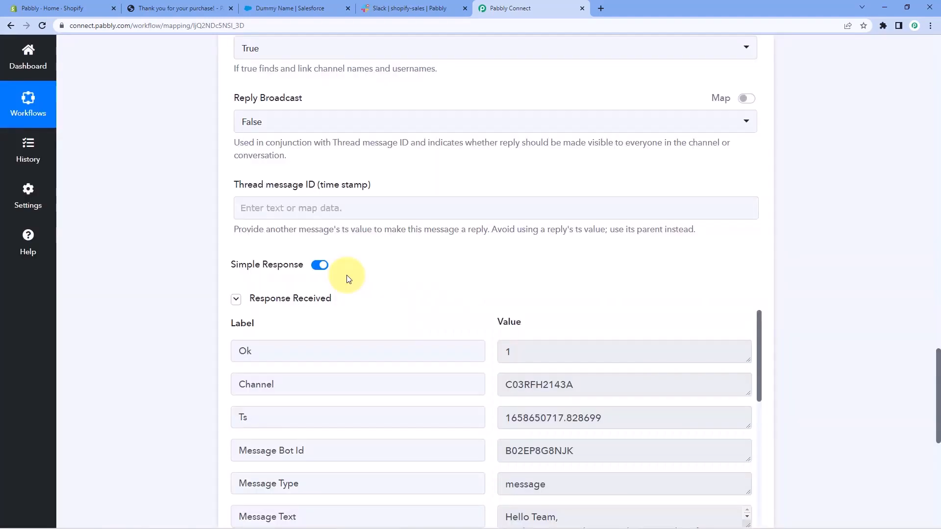
pyautogui.scroll(-3, 348, 277)
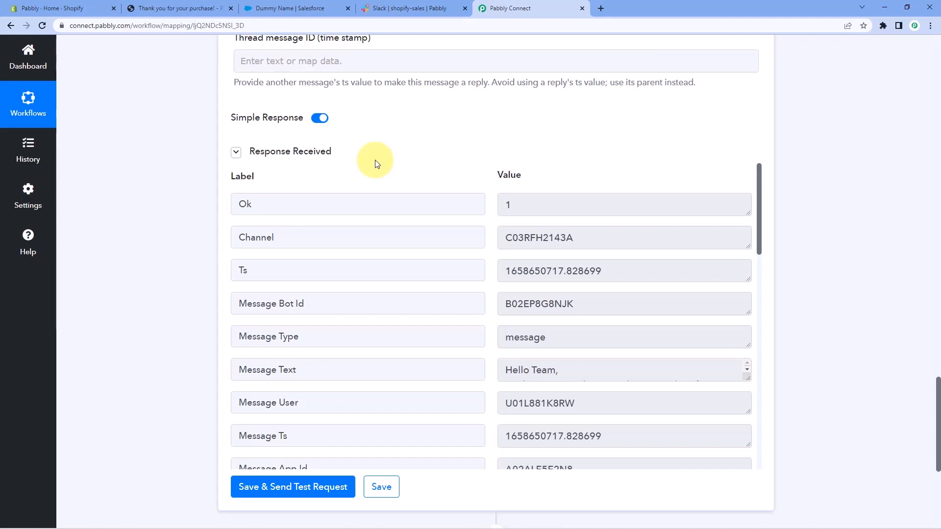
# Recheck the mapped message, and switch to Slack to check the shopify-sales channel for the test post.
pyautogui.scroll(12, 374, 162)
pyautogui.scroll(5, 279, 150)
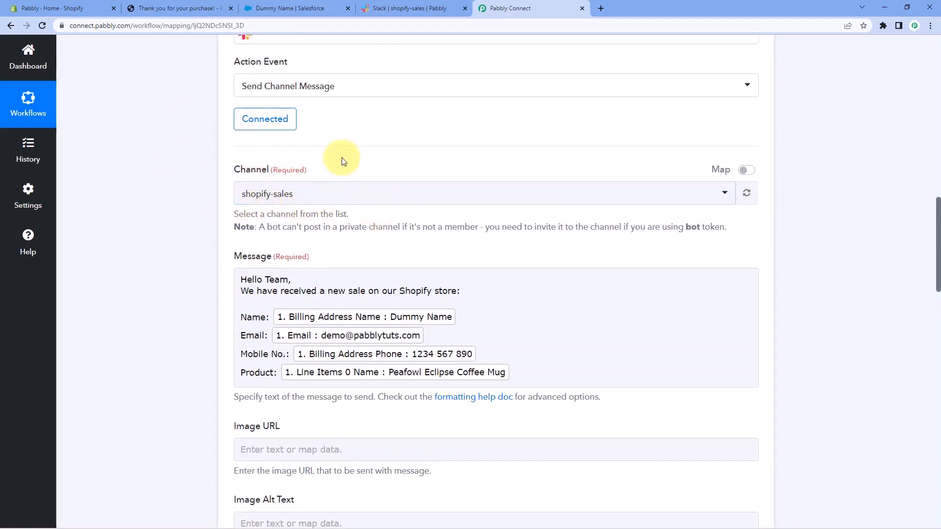
pyautogui.click(431, 7)
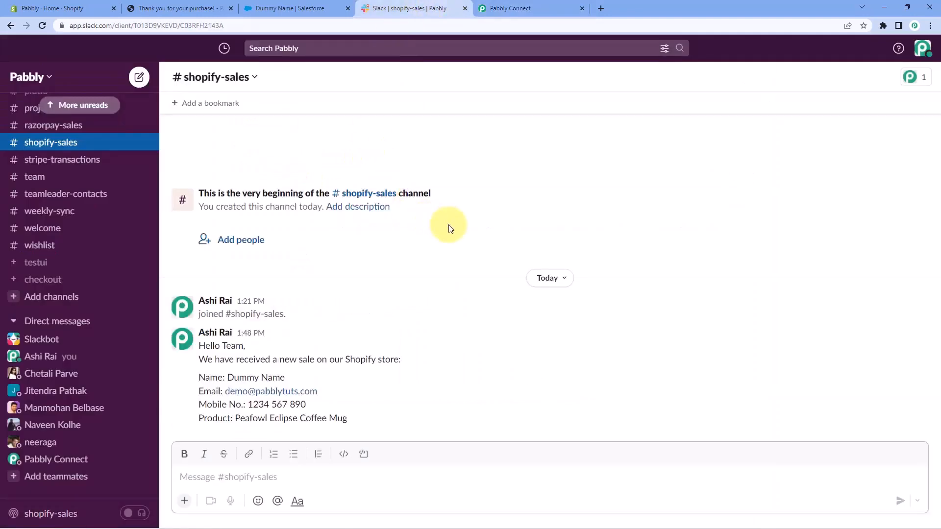
# Check the name, email, mobile number and product in the shopify-sales test message, and glance at the matching Salesforce contact.
pyautogui.click(450, 229)
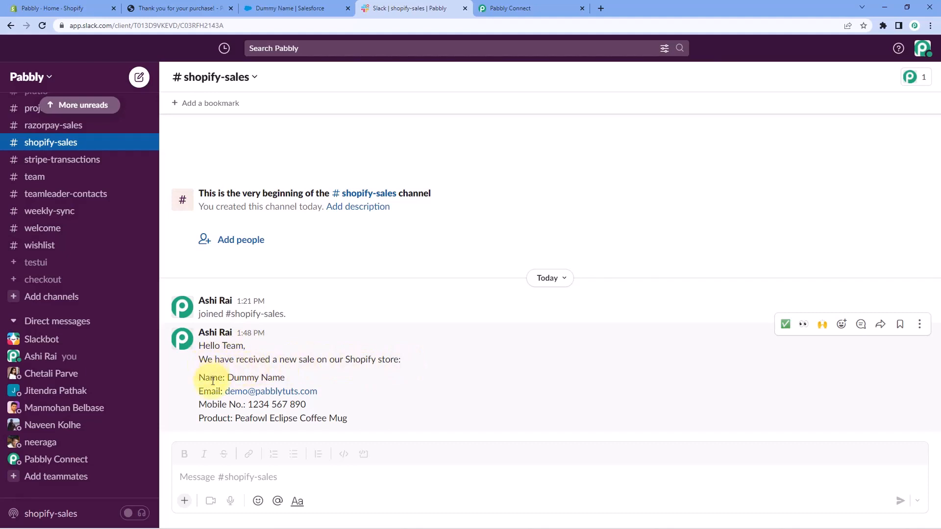
pyautogui.moveTo(289, 380); pyautogui.dragTo(226, 379)
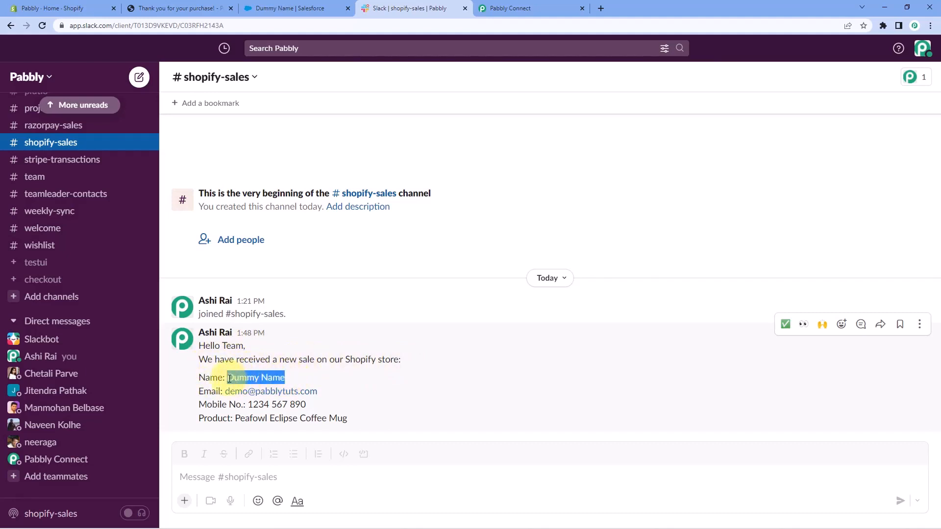
pyautogui.moveTo(320, 392); pyautogui.dragTo(226, 392)
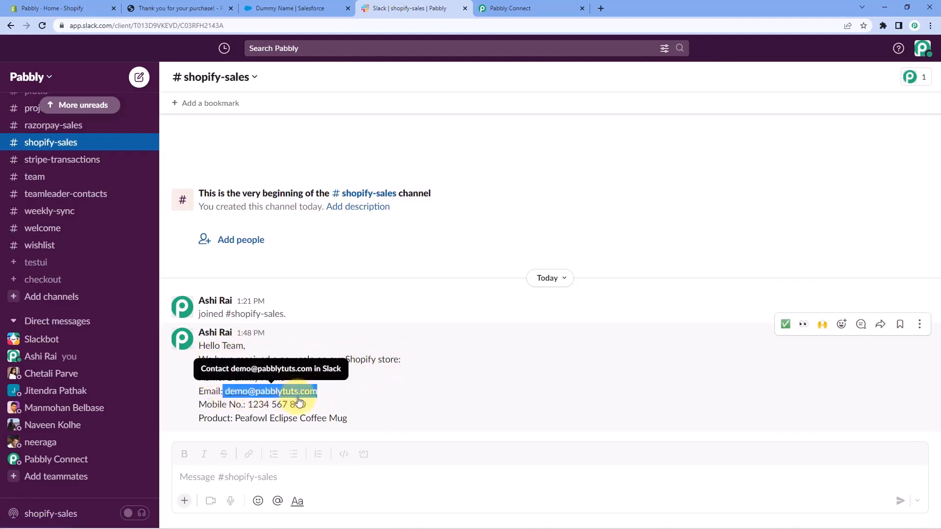
pyautogui.moveTo(306, 405); pyautogui.dragTo(246, 405)
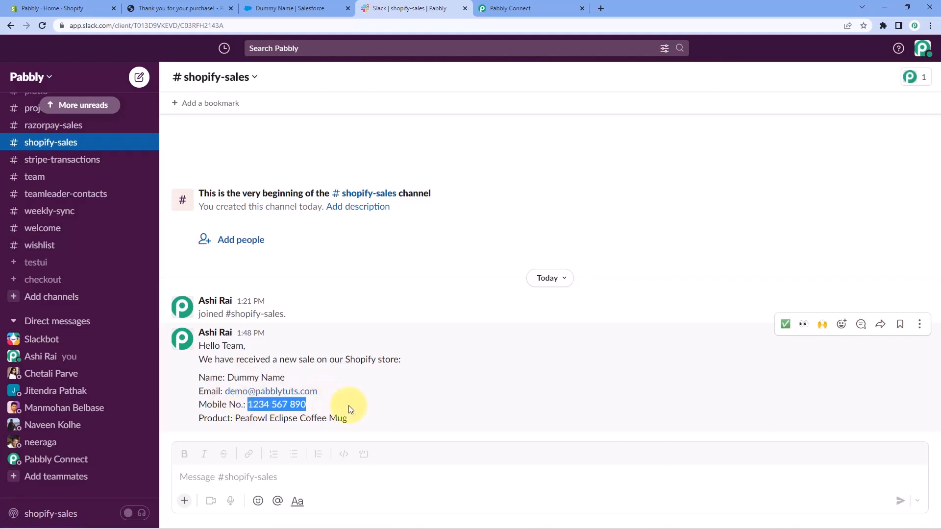
pyautogui.click(313, 419)
pyautogui.moveTo(348, 419); pyautogui.dragTo(238, 418)
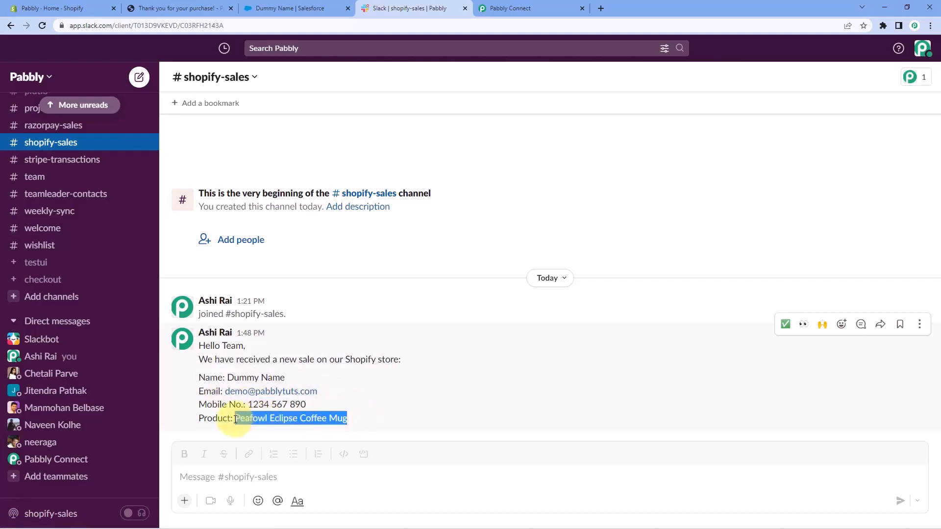
pyautogui.click(357, 418)
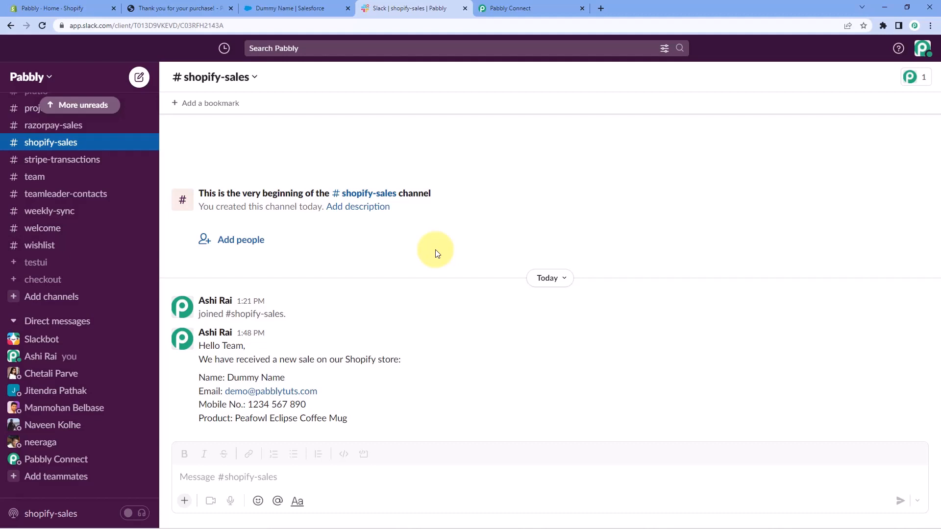
pyautogui.click(329, 8)
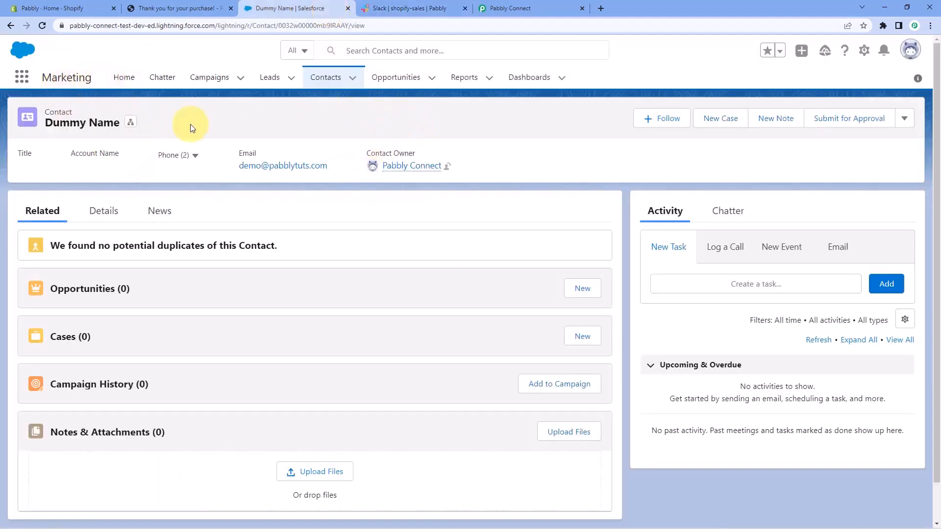
pyautogui.click(397, 9)
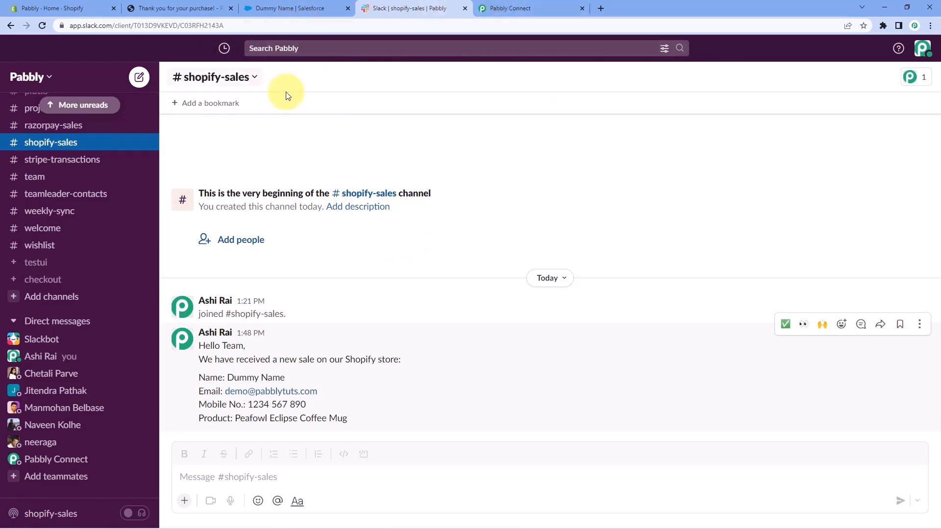
# Switch to the Shopify storefront, return to the product catalog, and start an immediate purchase of the Short Sleeve T-shirt.
pyautogui.click(183, 5)
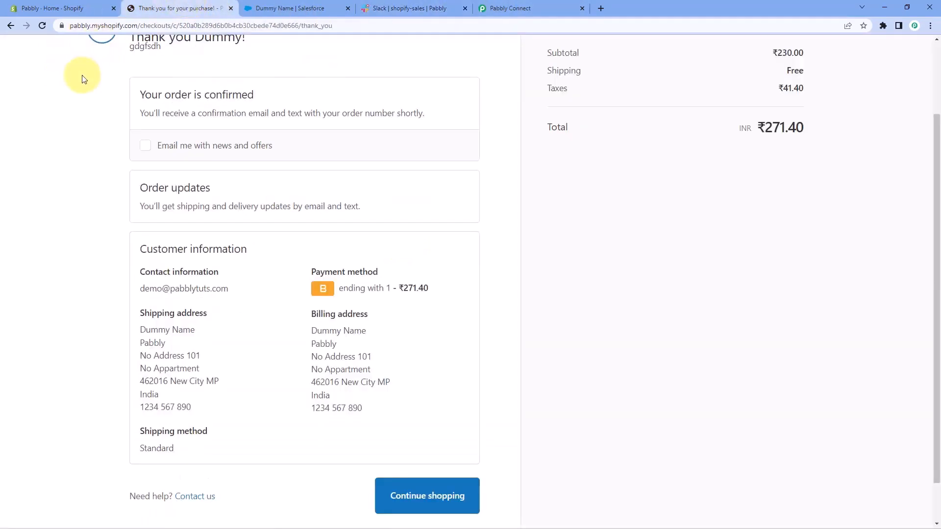
pyautogui.scroll(3, 81, 74)
pyautogui.click(8, 27)
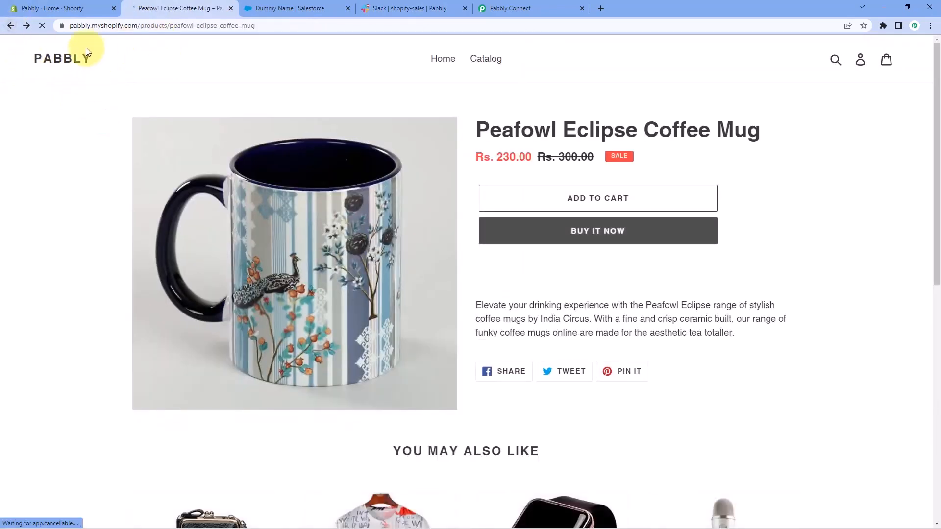
pyautogui.click(10, 26)
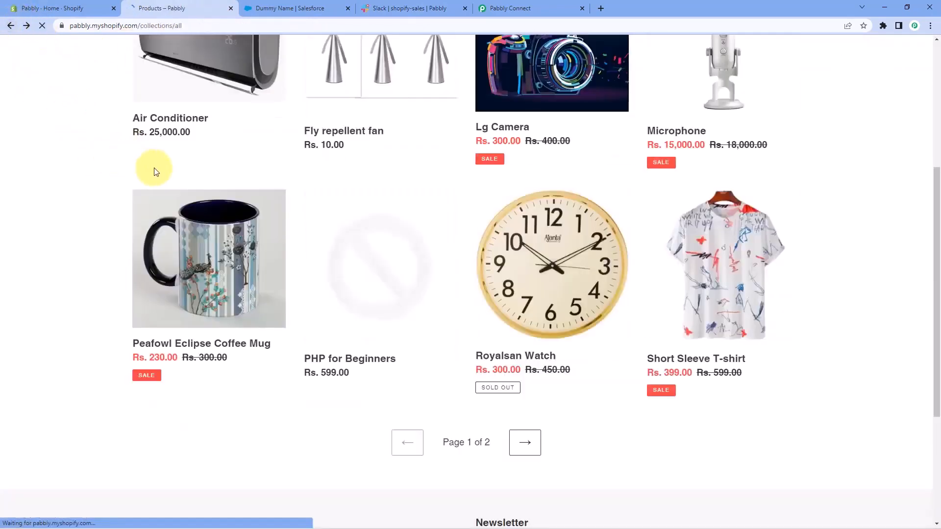
pyautogui.click(520, 363)
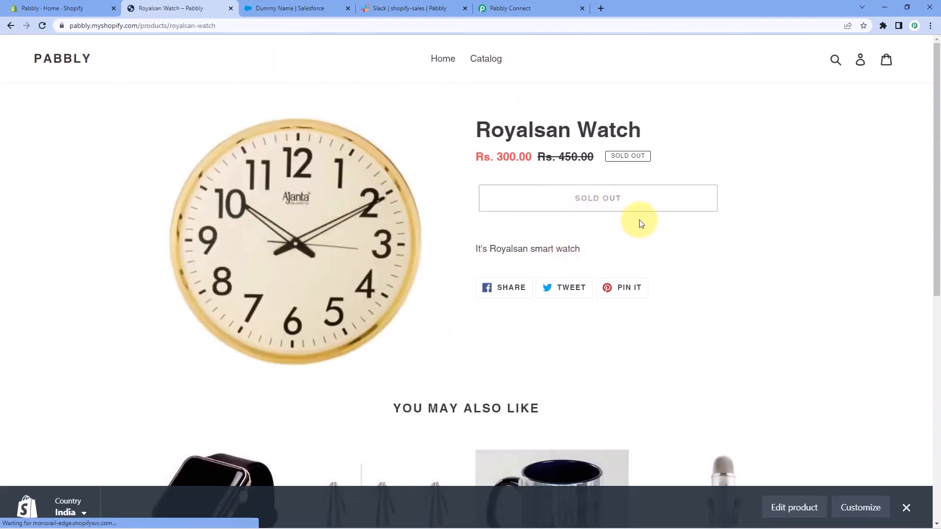
pyautogui.click(10, 25)
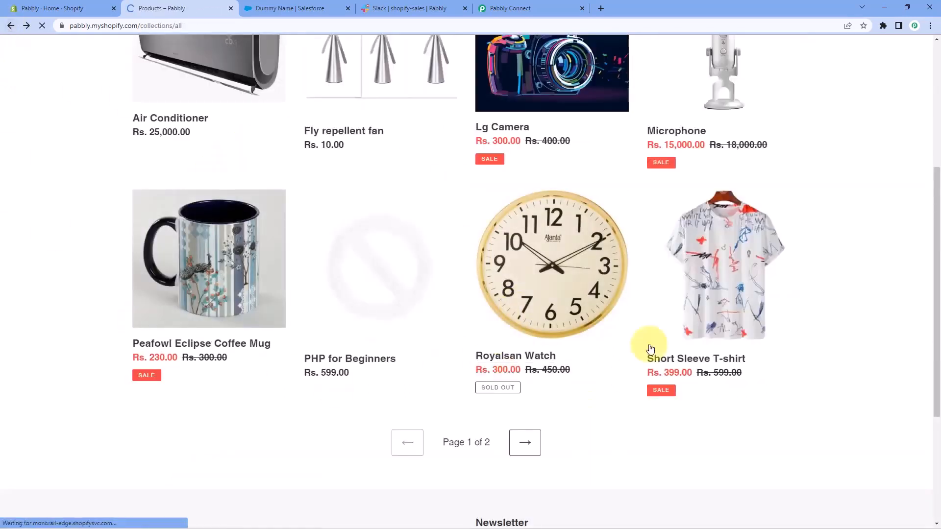
pyautogui.click(704, 361)
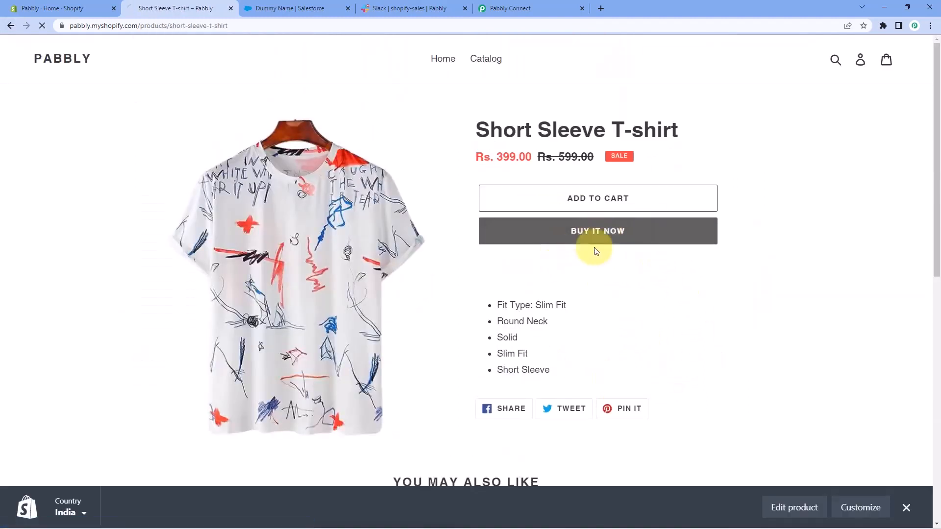
pyautogui.click(534, 231)
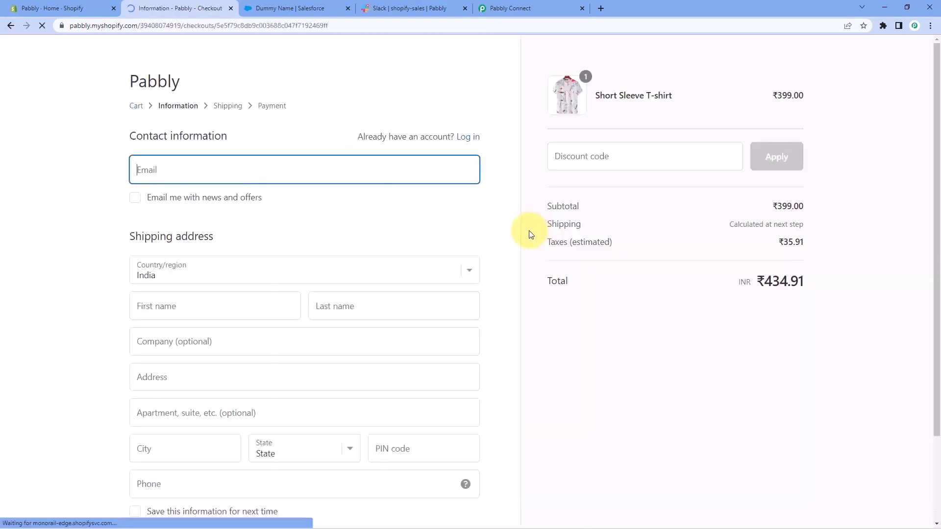
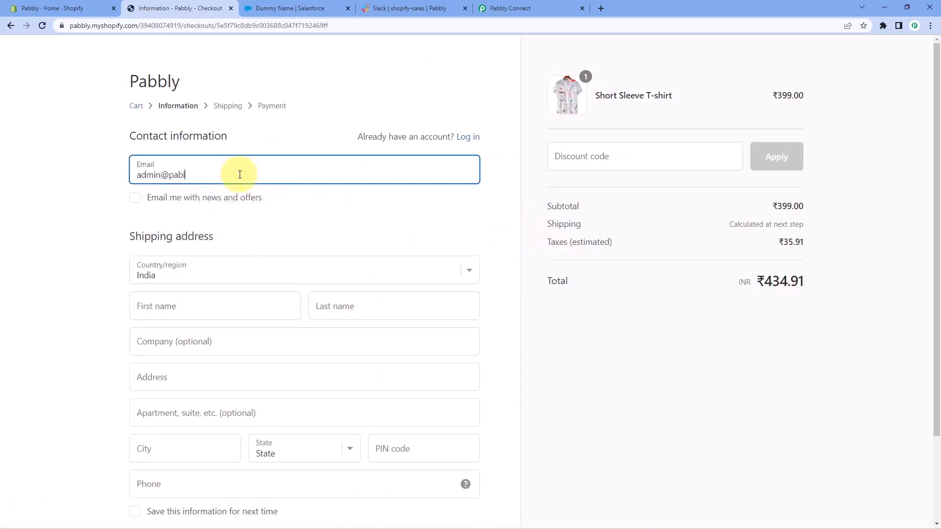
# Enter the customer's email address, first name and last name in the checkout information form.
pyautogui.click(177, 309)
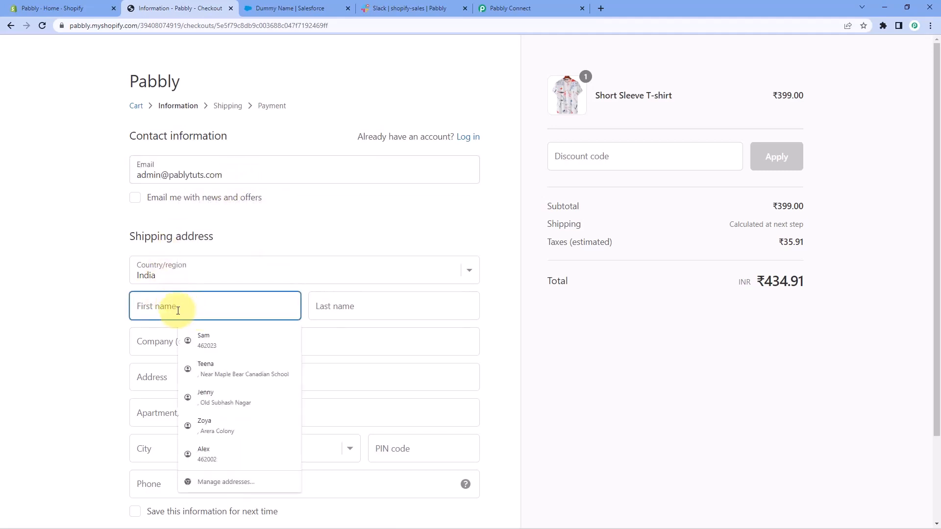
pyautogui.write('Admin')
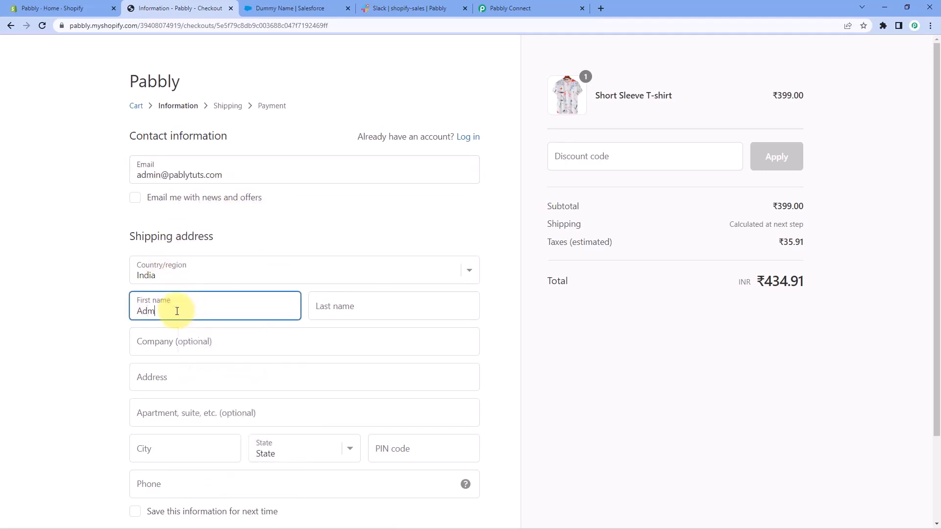
pyautogui.press('Tab')
pyautogui.write('Name')
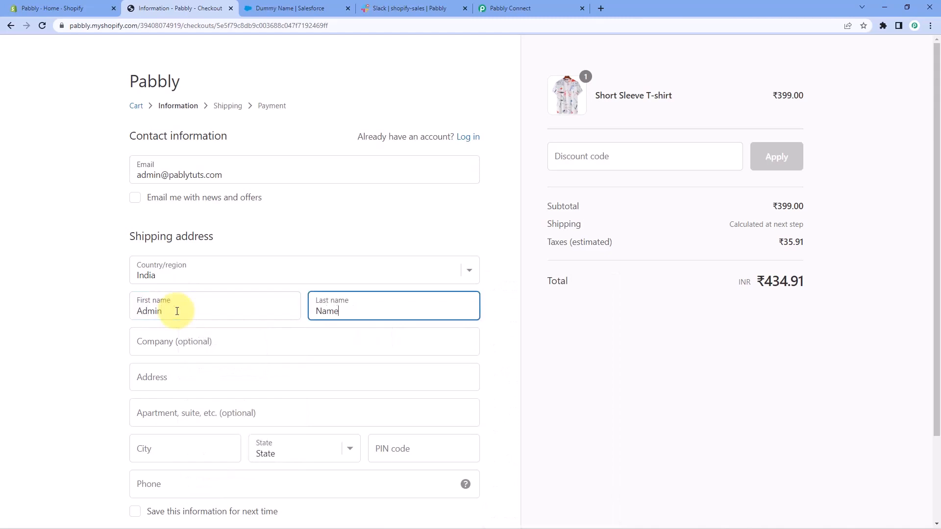
# Autofill the company and shipping address from a saved Bhopal entry, leave the apartment blank, and enter the customer's phone number.
pyautogui.scroll(-2, 162, 306)
pyautogui.click(179, 343)
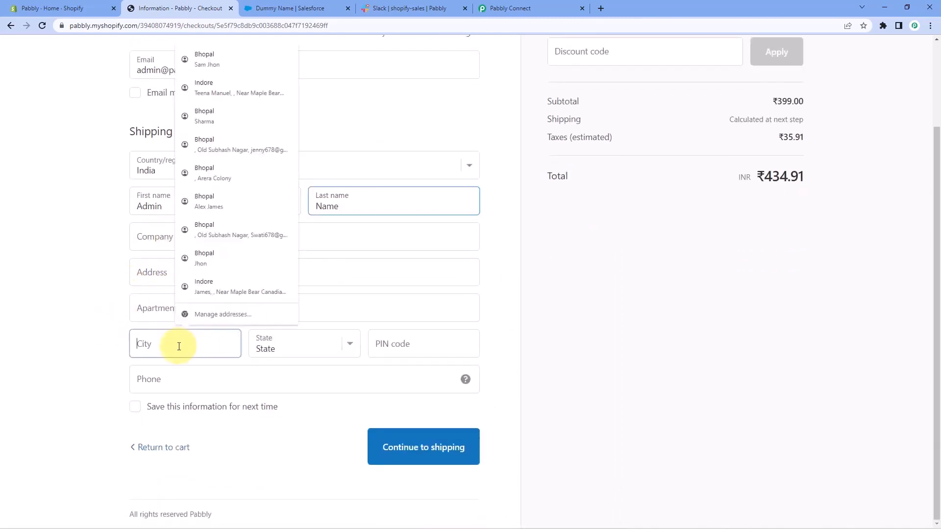
pyautogui.click(220, 260)
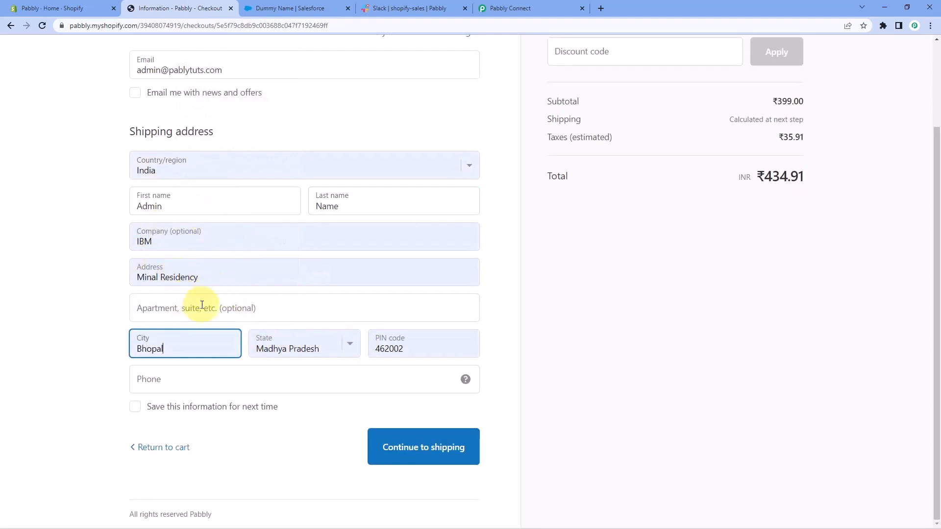
pyautogui.click(172, 309)
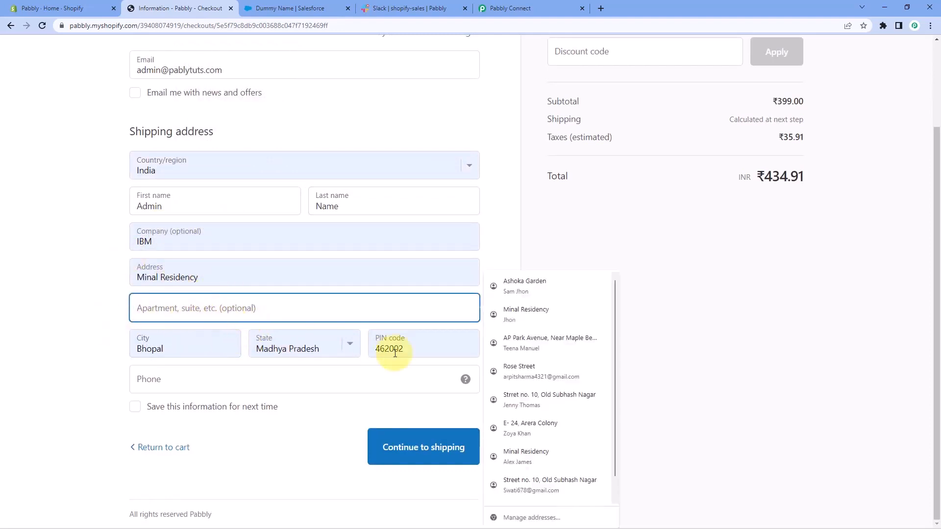
pyautogui.click(205, 382)
pyautogui.write('1234 569 870')
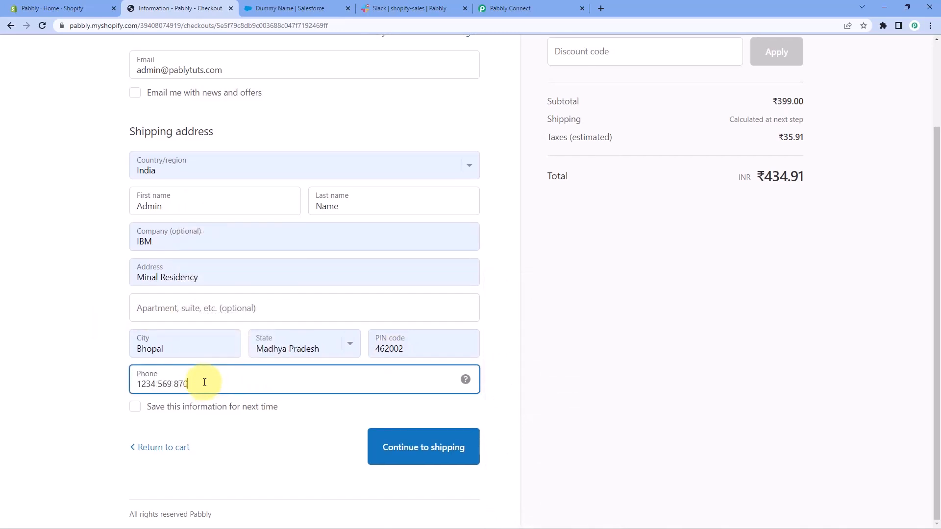
pyautogui.click(245, 445)
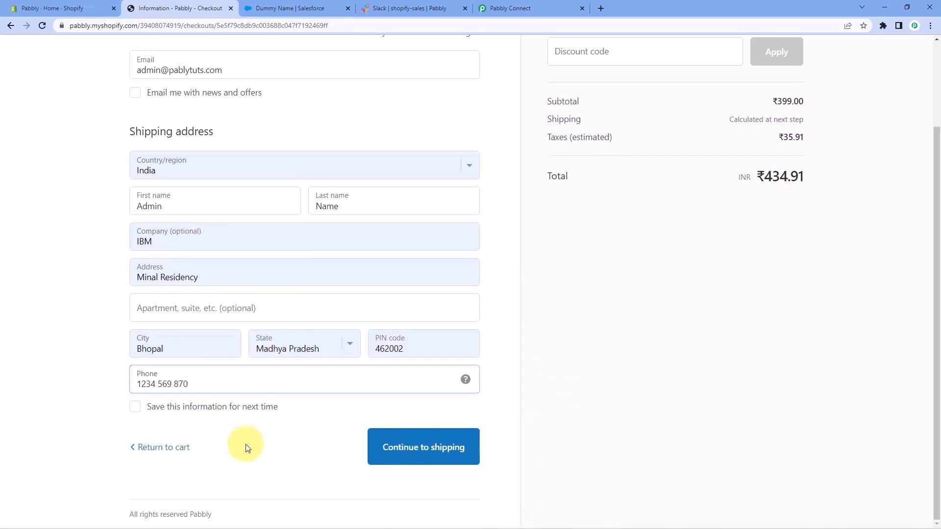
# Look over the checkout details, try to continue to shipping, and decline saving the address in the browser.
pyautogui.scroll(3, 316, 176)
pyautogui.scroll(-2, 113, 218)
pyautogui.scroll(-1, 115, 222)
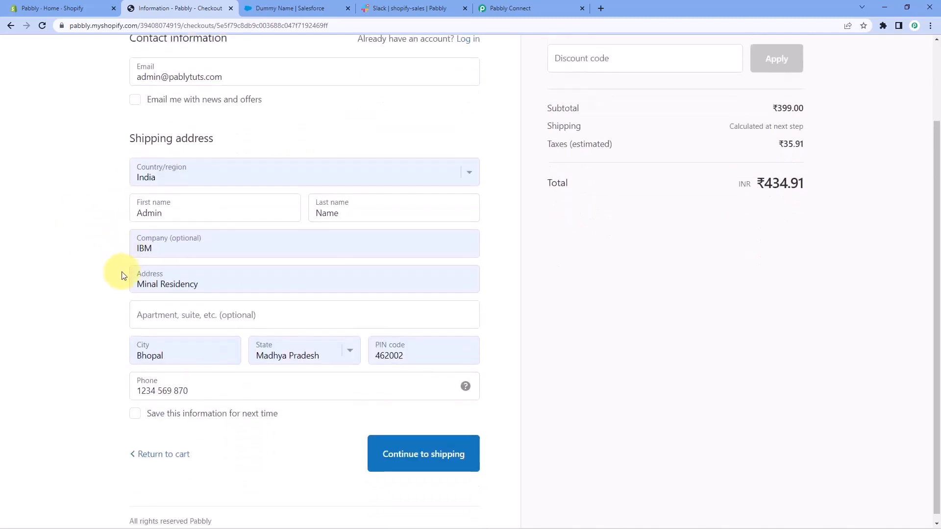
pyautogui.click(419, 454)
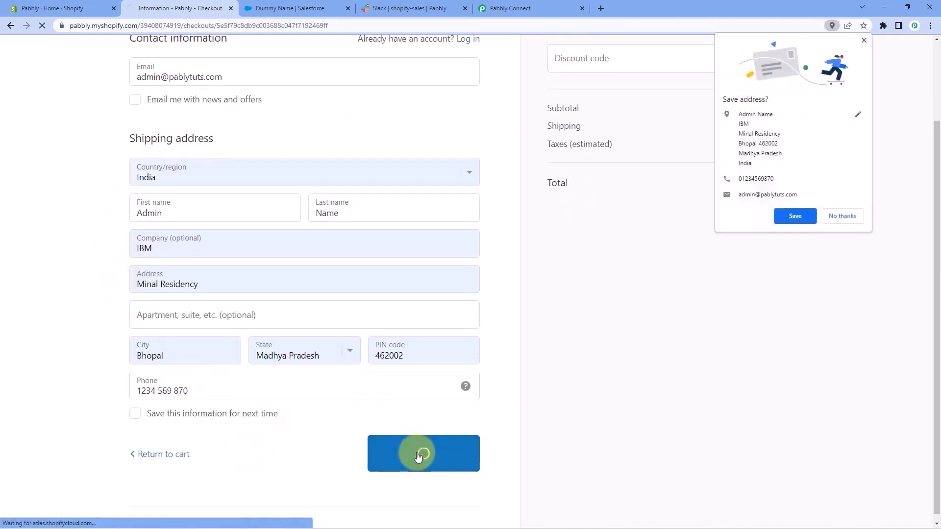
pyautogui.click(842, 216)
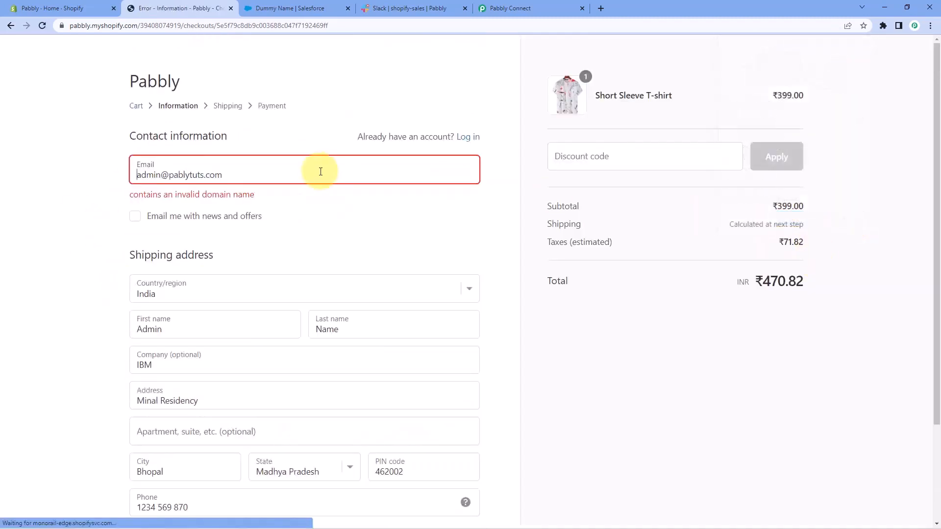
# Correct the domain spelling in the customer's email, and proceed through Standard shipping to the payment stage.
pyautogui.click(203, 175)
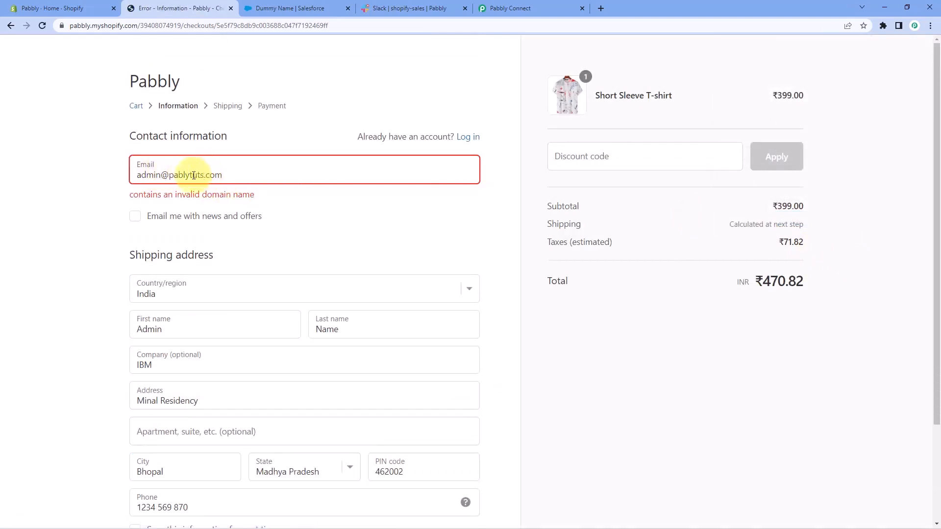
pyautogui.click(183, 175)
pyautogui.write('b')
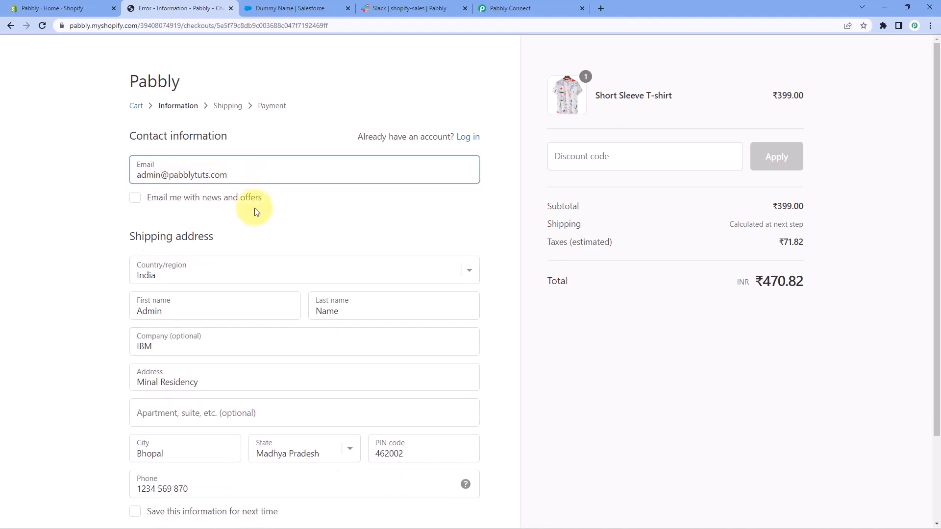
pyautogui.scroll(-3, 294, 211)
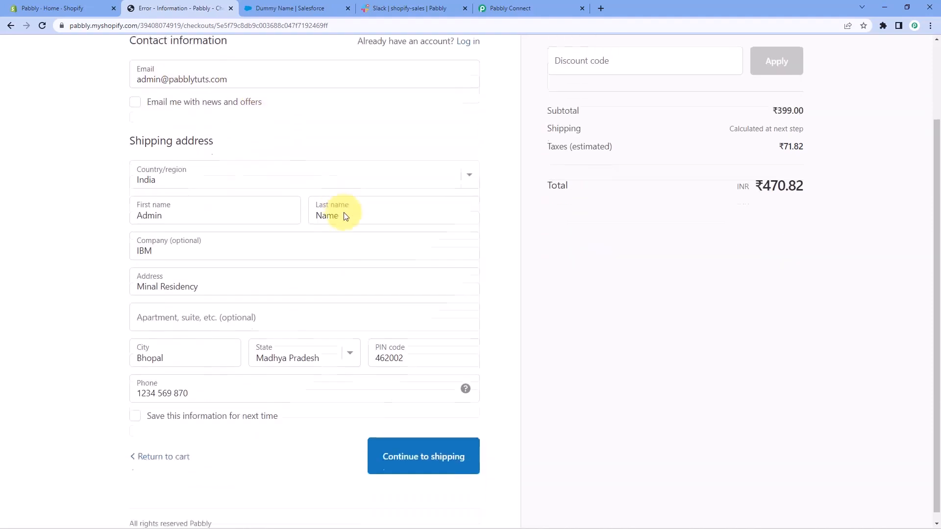
pyautogui.click(405, 447)
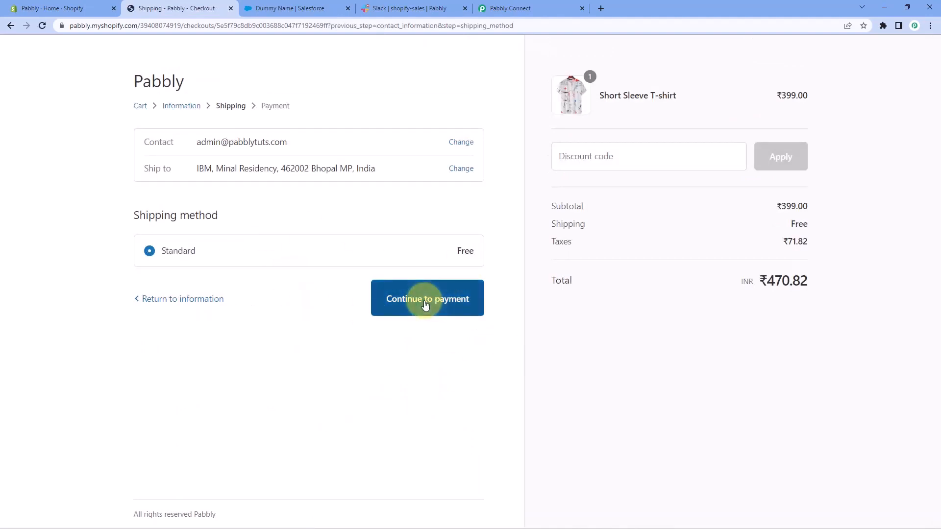
pyautogui.click(425, 300)
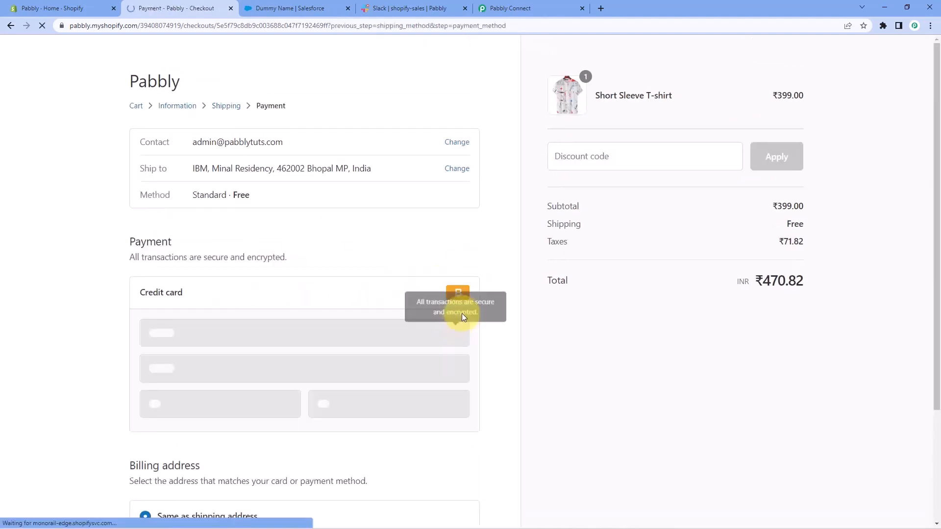
# Fill in the payment form's card number, name on card as Bogus Gateway, expiration date and security code.
pyautogui.click(192, 332)
pyautogui.write('1')
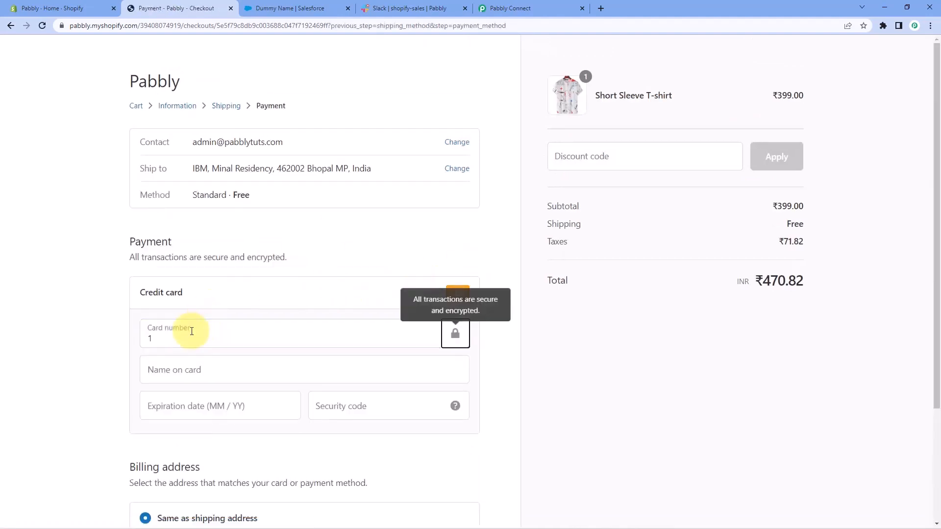
pyautogui.press('Tab')
pyautogui.write('Bogus ')
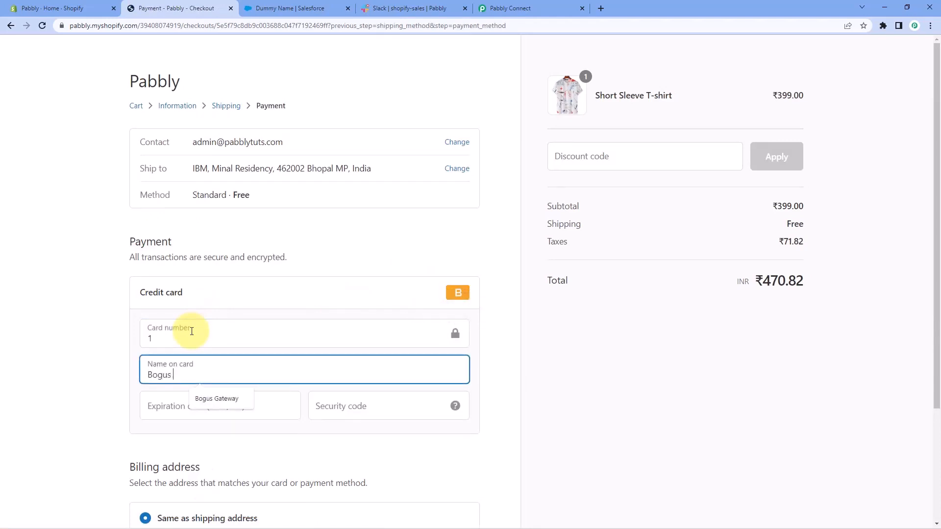
pyautogui.write('Gateway')
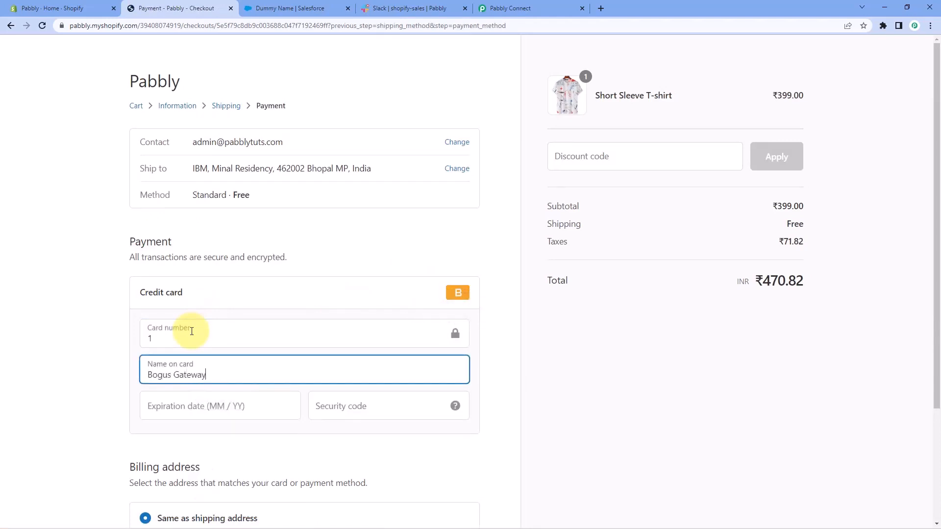
pyautogui.press('Tab')
pyautogui.write('12 / 325')
pyautogui.press('Tab')
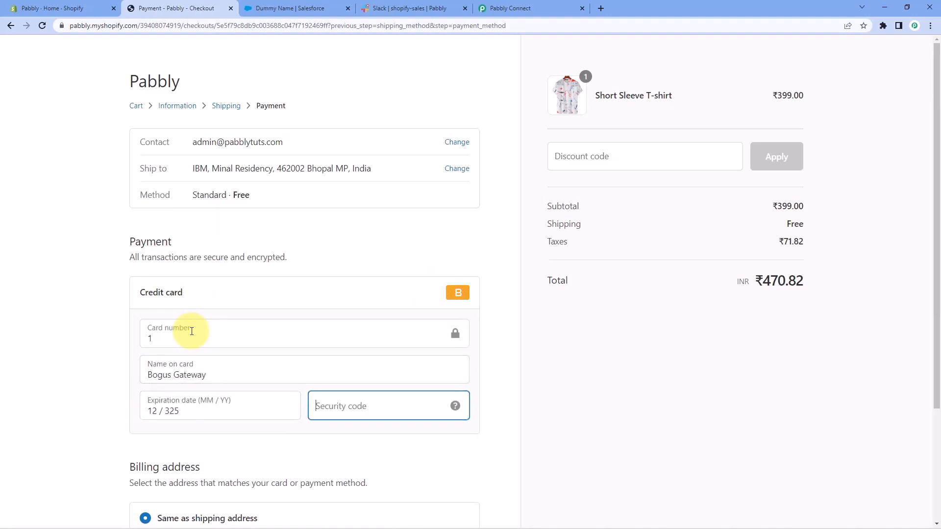
pyautogui.write('123')
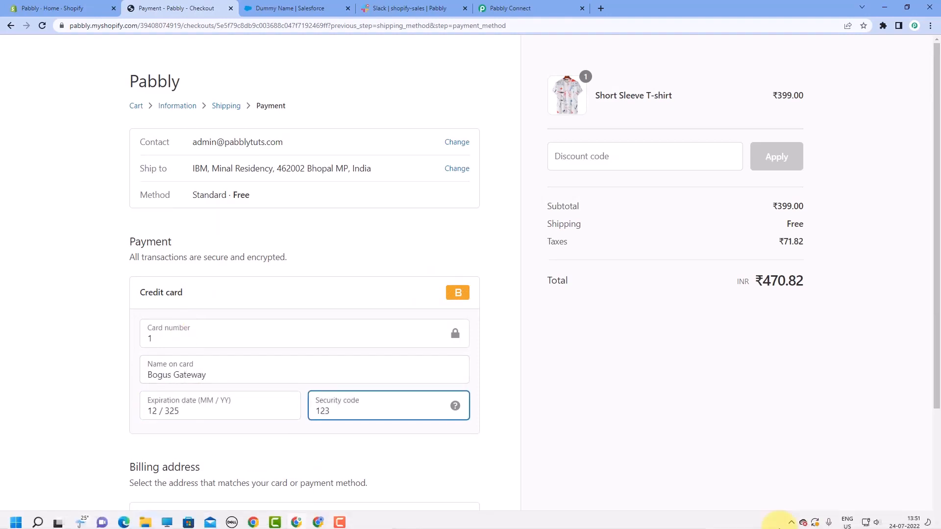
# Remove the extra last digit from the card's expiration date and pay for the Short Sleeve T-shirt order.
pyautogui.click(181, 411)
pyautogui.press('BackSpace')
pyautogui.scroll(-3, 124, 388)
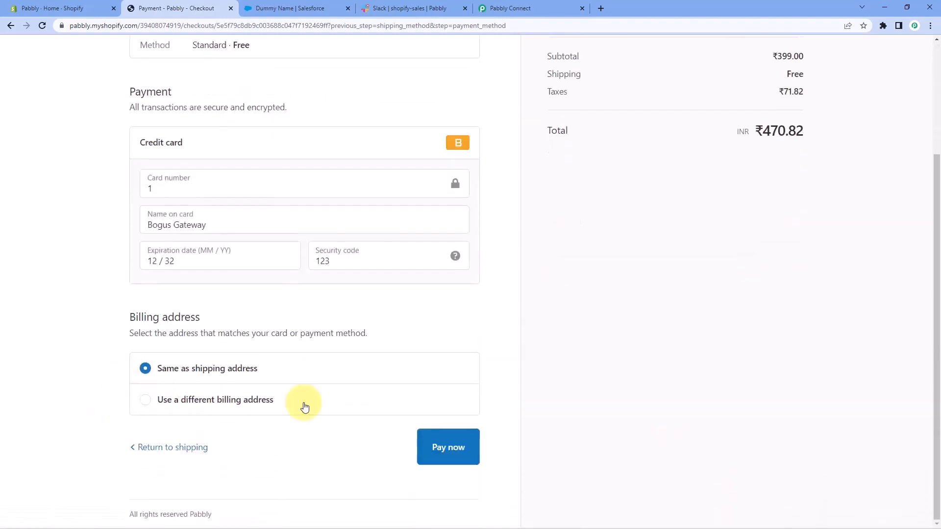
pyautogui.click(462, 441)
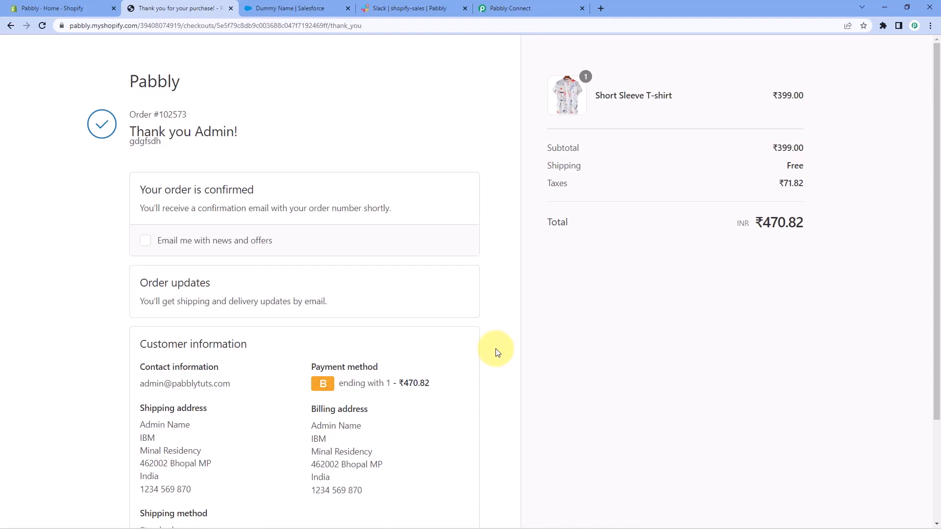
# Review the customer information on the order confirmation page, including the name in the shipping address.
pyautogui.scroll(-1, 485, 357)
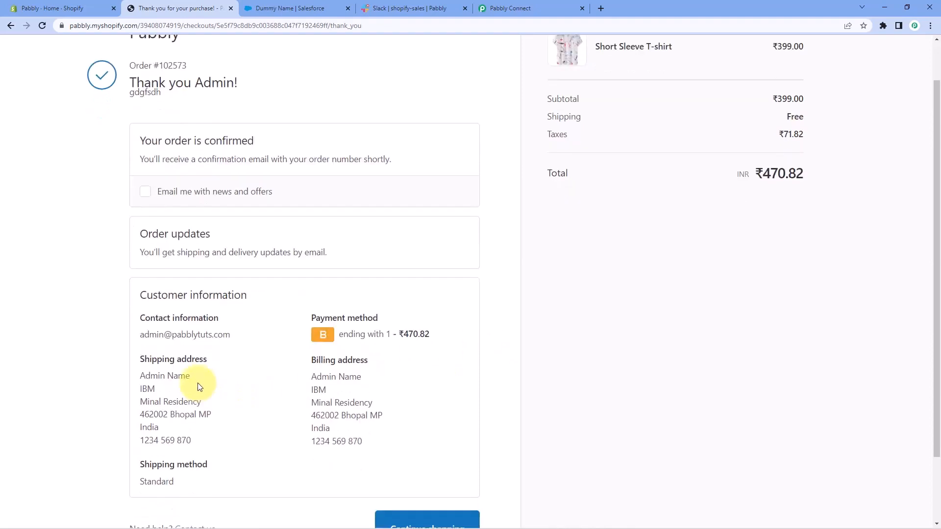
pyautogui.moveTo(151, 376); pyautogui.dragTo(215, 381)
pyautogui.click(217, 381)
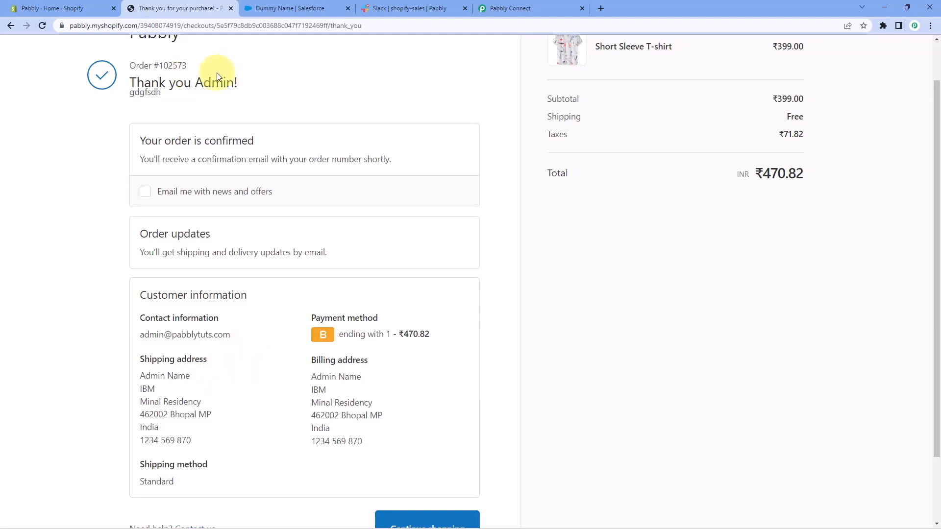
# Check the Salesforce contacts list for the new customer and the latest sale message in Slack's shopify-sales channel.
pyautogui.click(307, 10)
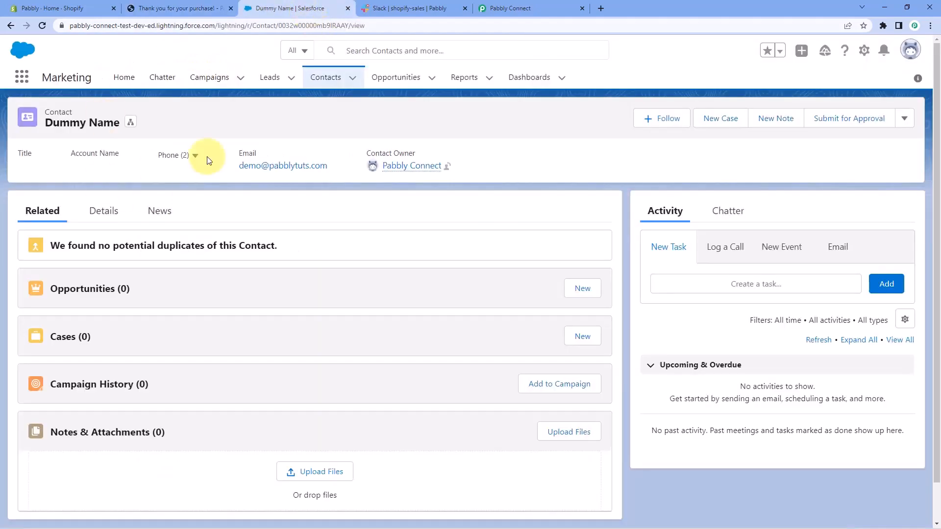
pyautogui.click(327, 78)
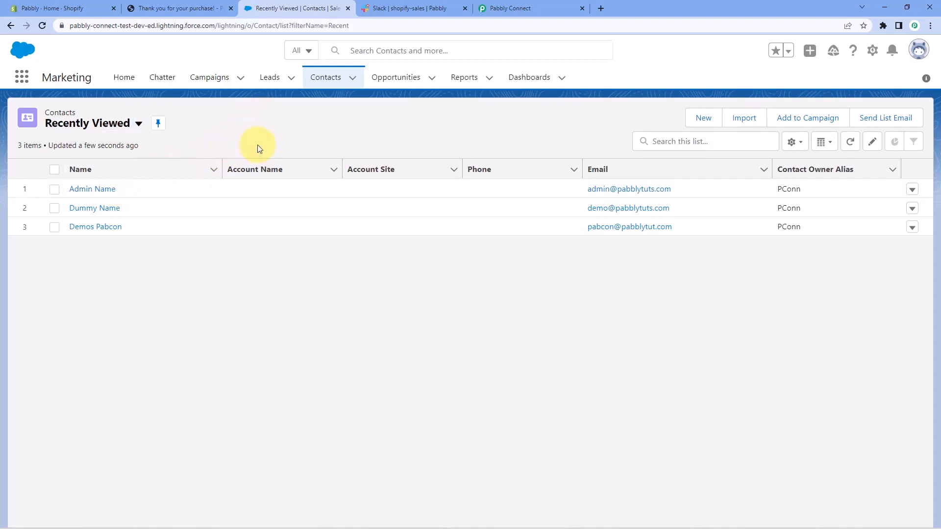
pyautogui.click(411, 6)
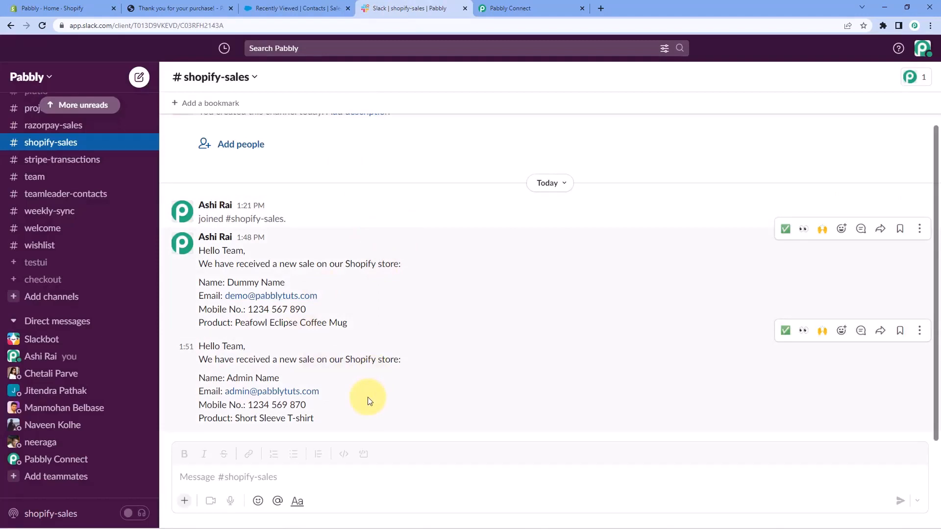
pyautogui.moveTo(289, 378); pyautogui.dragTo(226, 378)
pyautogui.moveTo(340, 386); pyautogui.dragTo(237, 426)
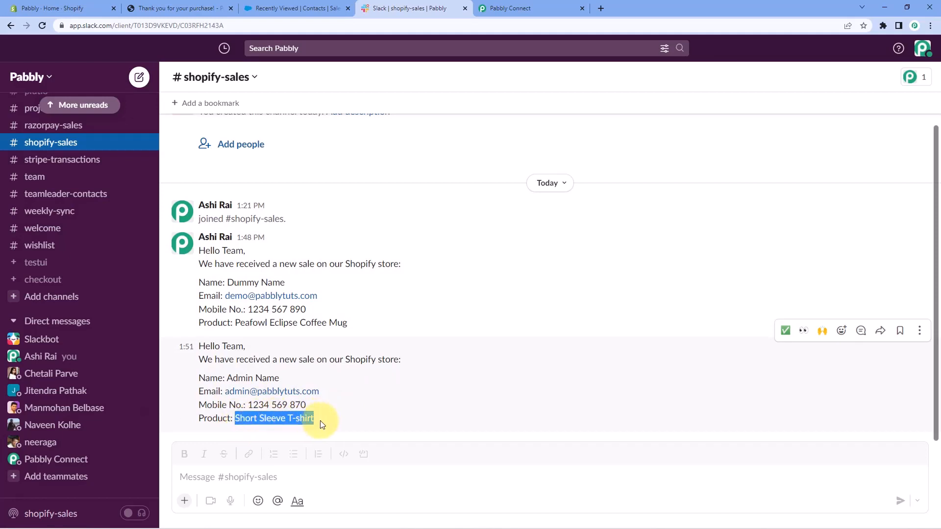
# Switch back to Pabbly Connect, collapse the Shopify trigger, and review the overall Shopify to Salesforce to Slack workflow.
pyautogui.click(536, 8)
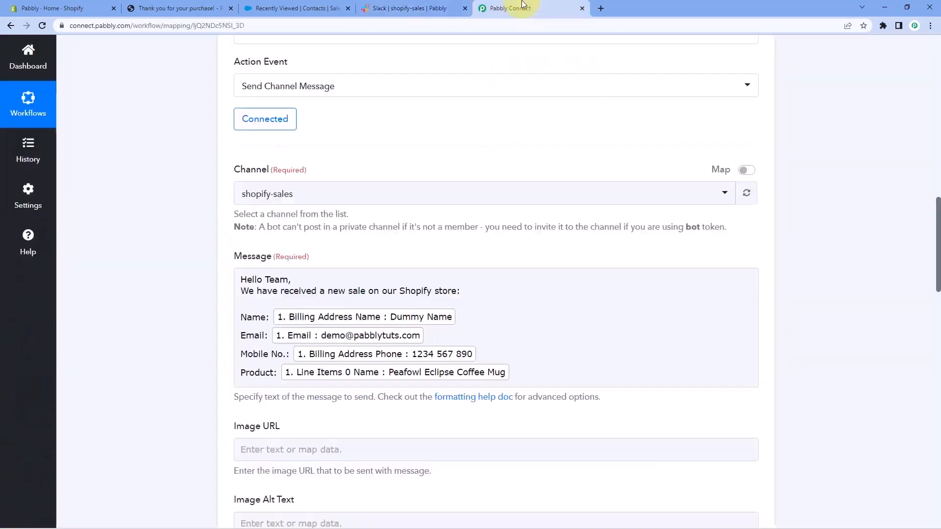
pyautogui.scroll(7, 767, 216)
pyautogui.scroll(9, 781, 265)
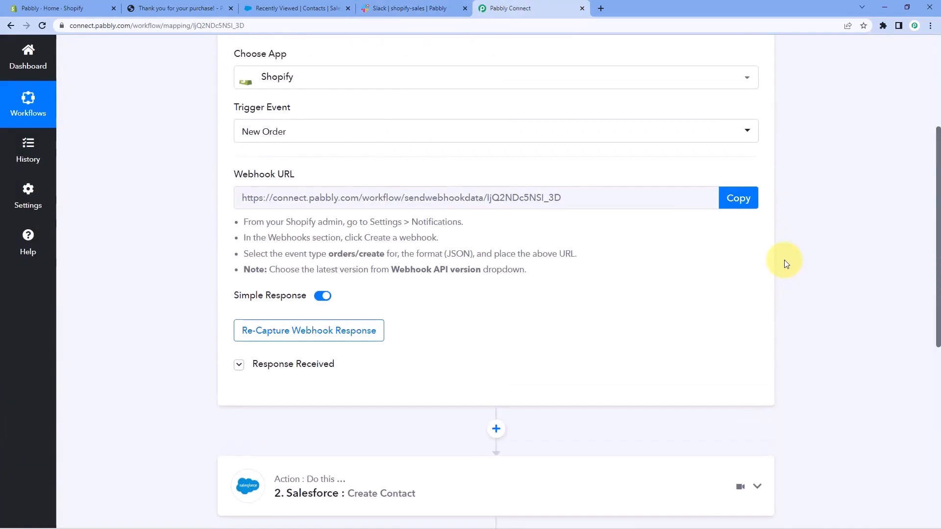
pyautogui.click(757, 208)
pyautogui.scroll(-1, 193, 255)
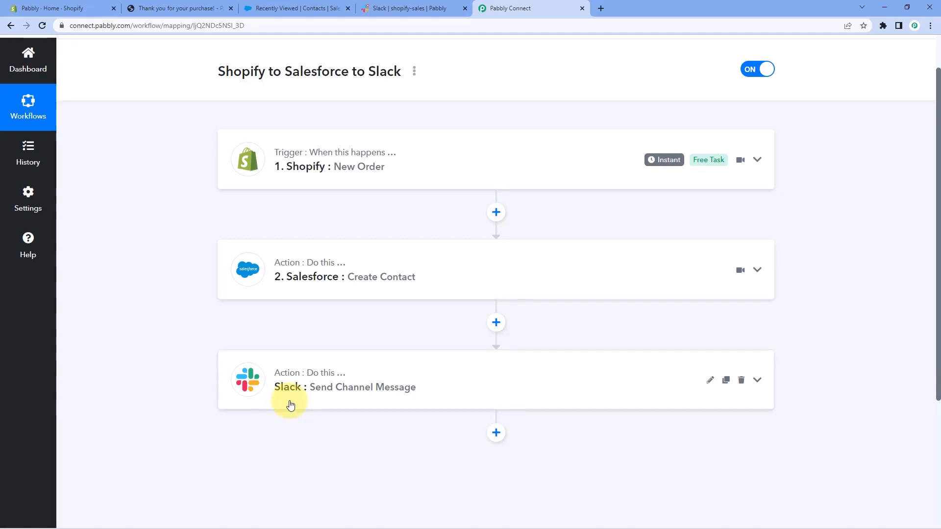
pyautogui.scroll(1, 552, 337)
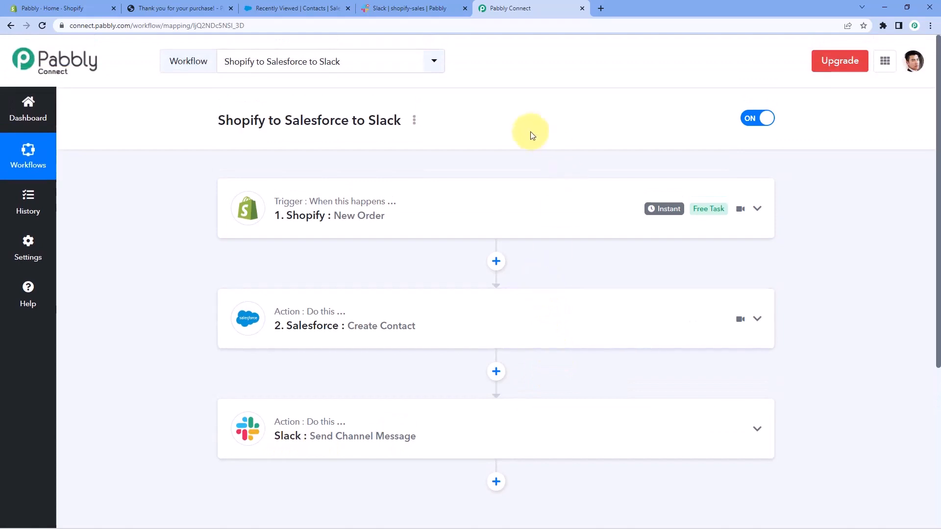
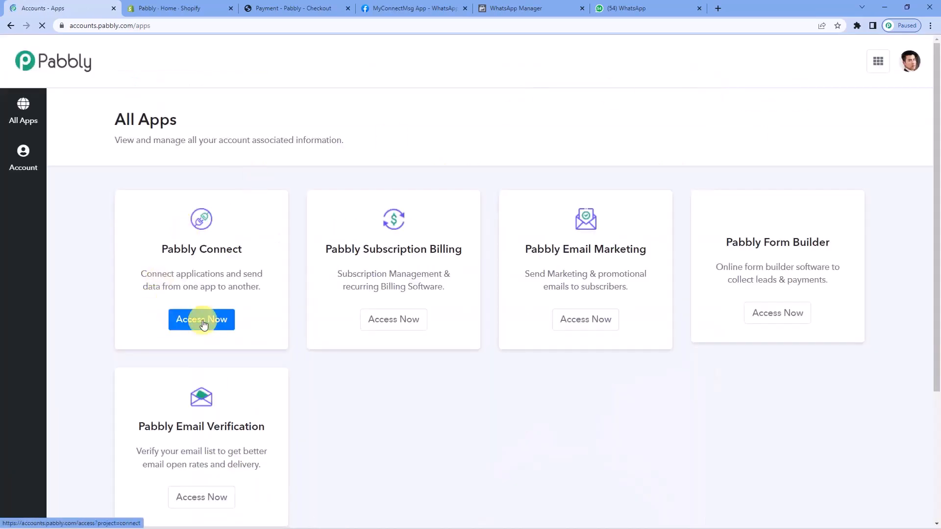
# Open Pabbly Connect from the apps overview and create a workflow named "Shopify To WhatsApp".
pyautogui.click(203, 322)
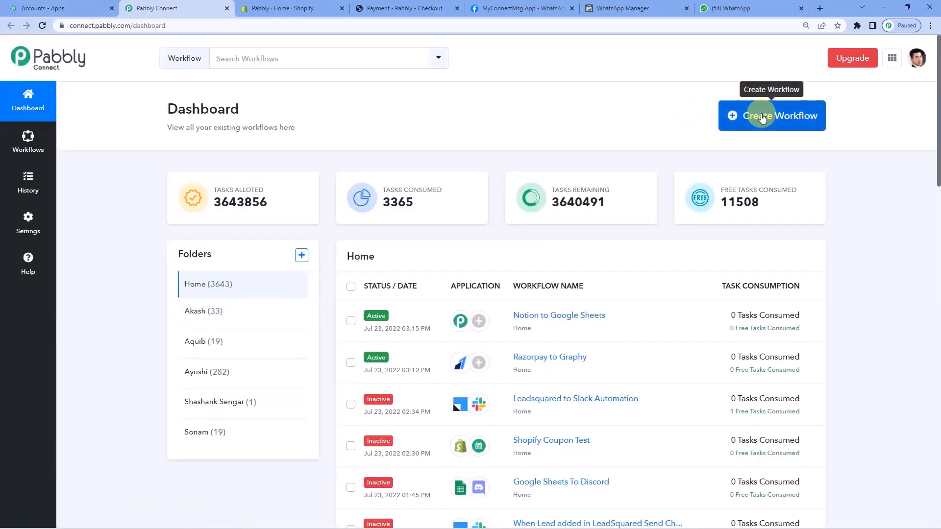
pyautogui.click(762, 118)
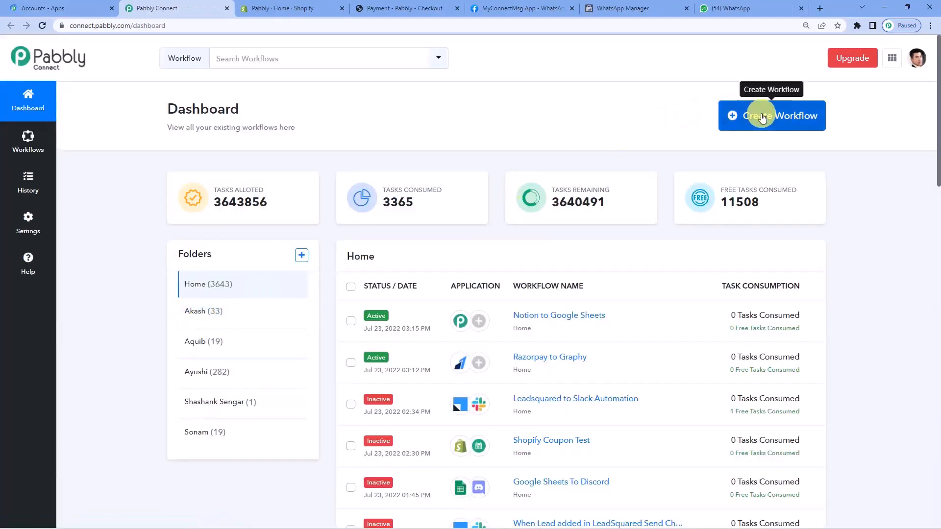
pyautogui.click(364, 290)
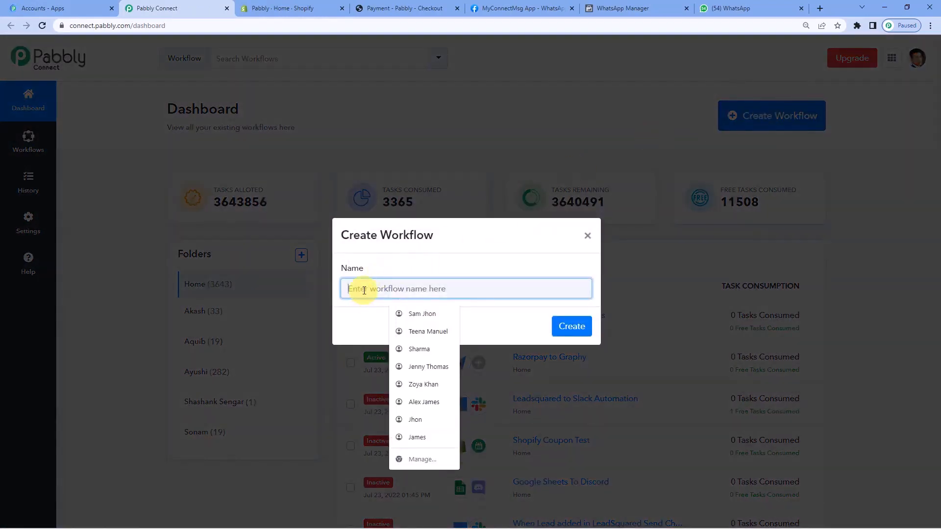
pyautogui.write('S')
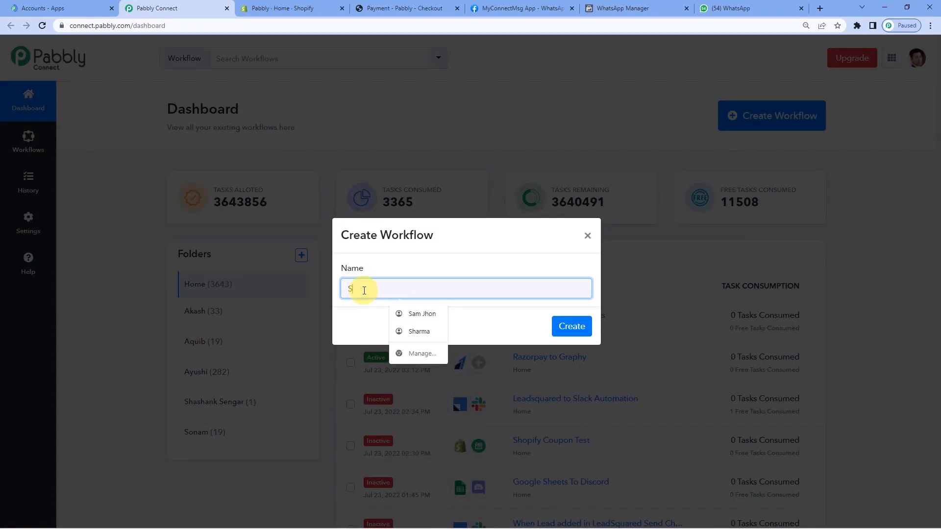
pyautogui.write('hopif')
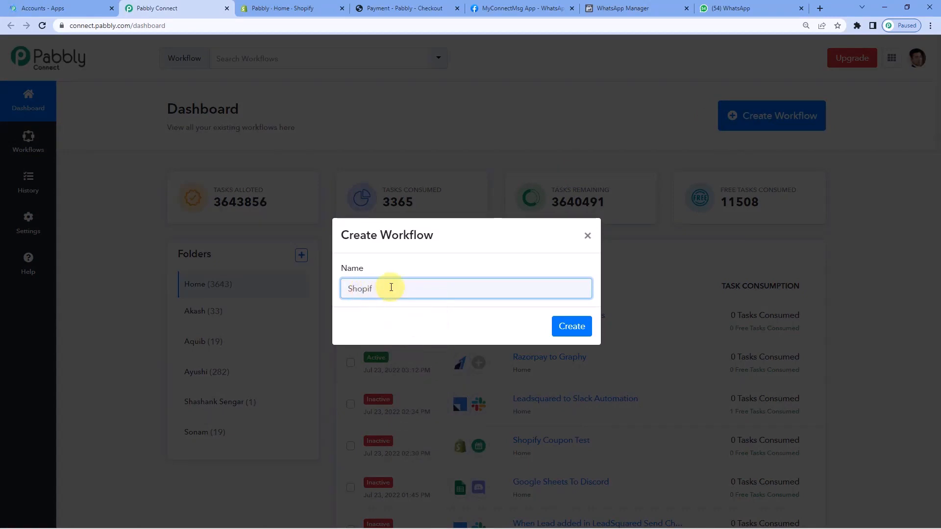
pyautogui.write('y To WhatsApp')
pyautogui.click(571, 326)
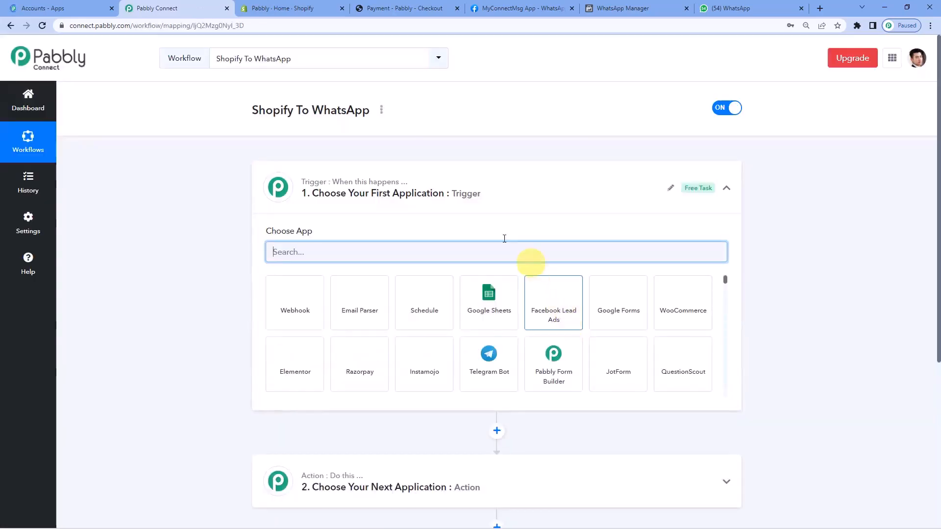
# Set the workflow's trigger app to Shopify with the Order Cancelled trigger event.
pyautogui.click(421, 199)
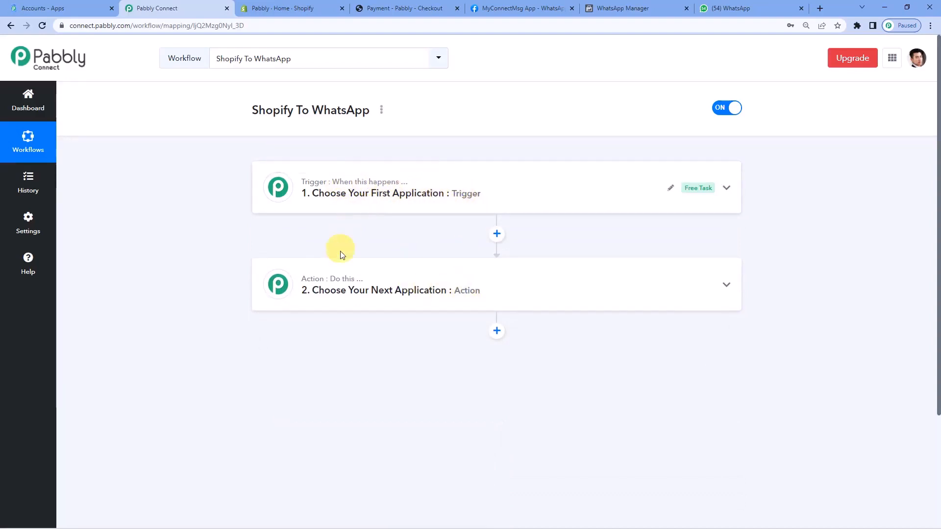
pyautogui.click(331, 200)
pyautogui.click(308, 248)
pyautogui.write('s')
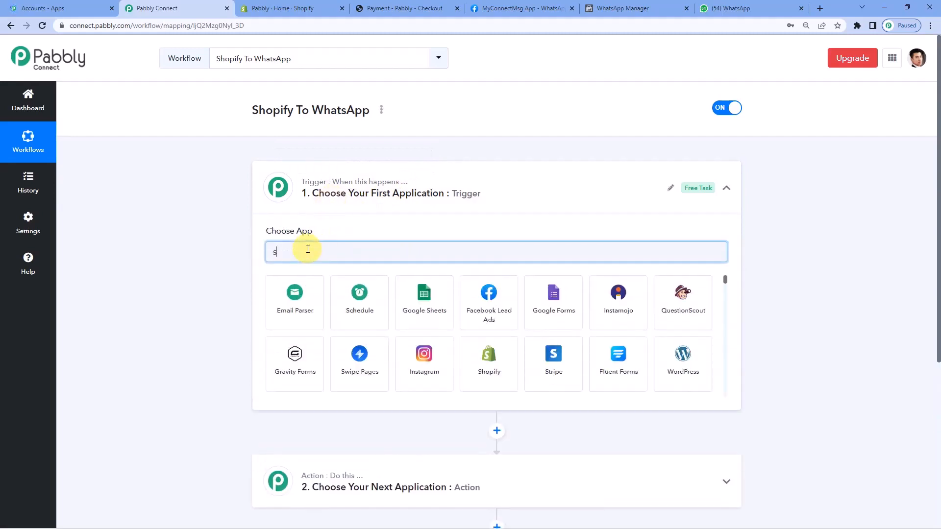
pyautogui.write('hop')
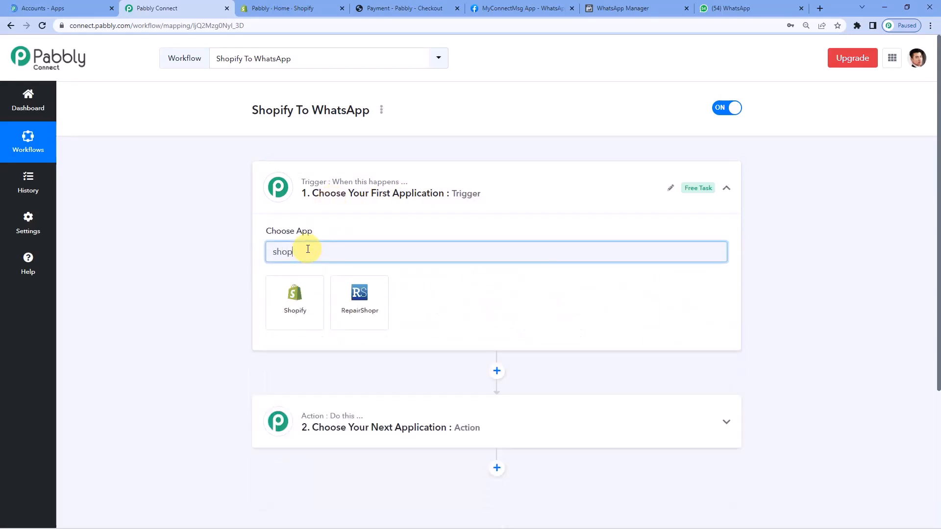
pyautogui.click(300, 321)
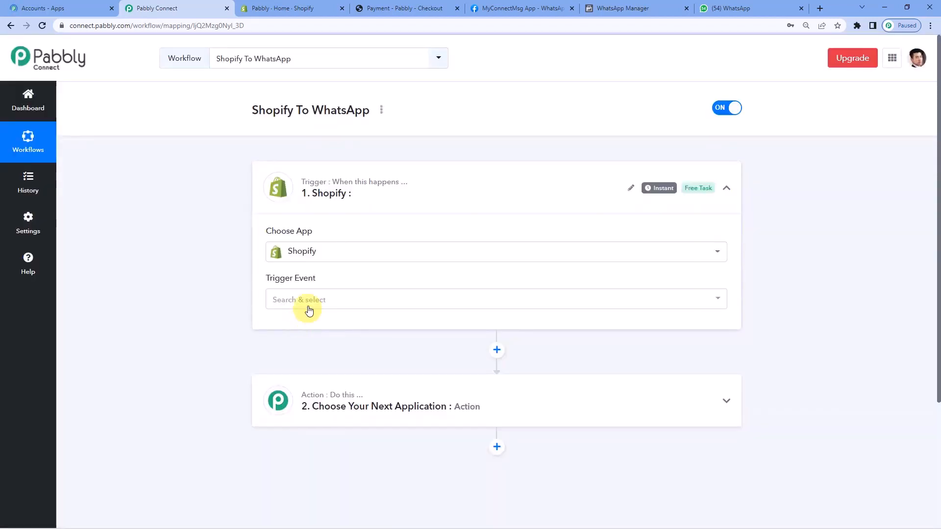
pyautogui.click(310, 301)
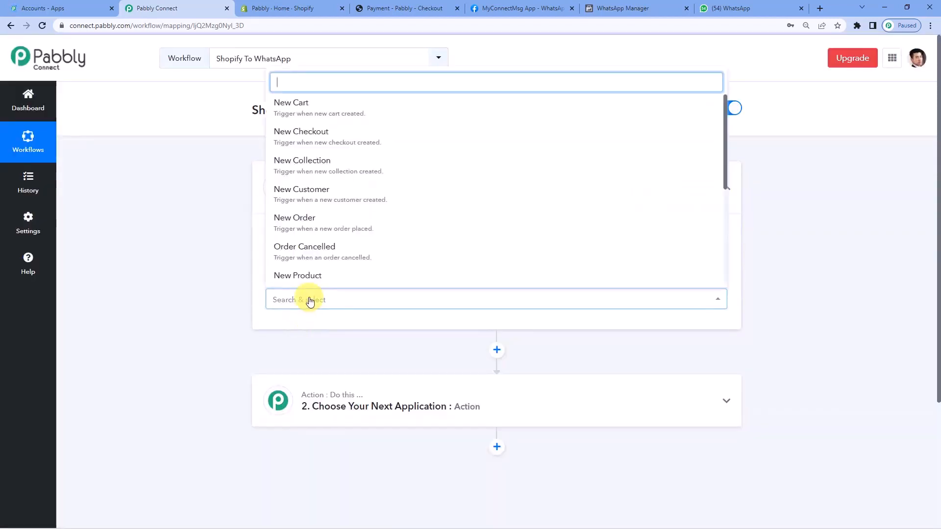
pyautogui.click(321, 260)
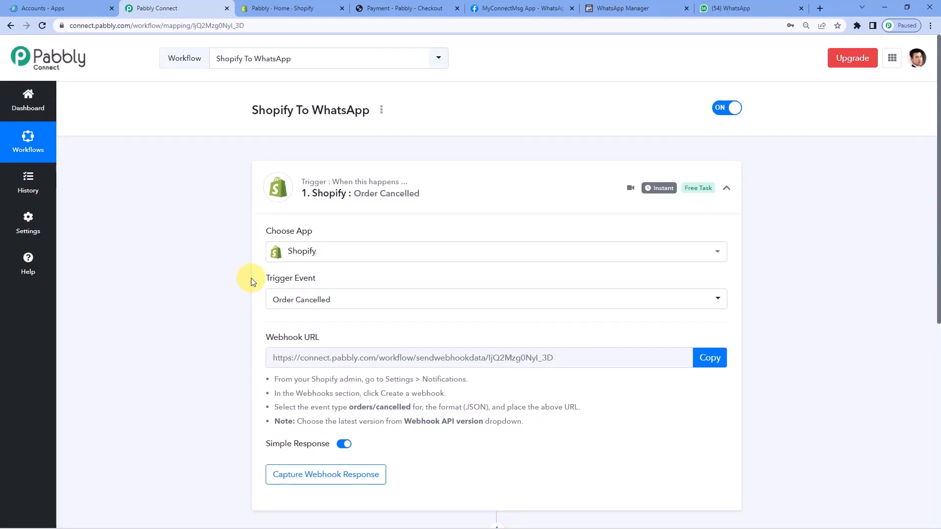
# Copy the trigger's webhook URL and open the Notifications settings in the Shopify admin.
pyautogui.scroll(-1, 303, 275)
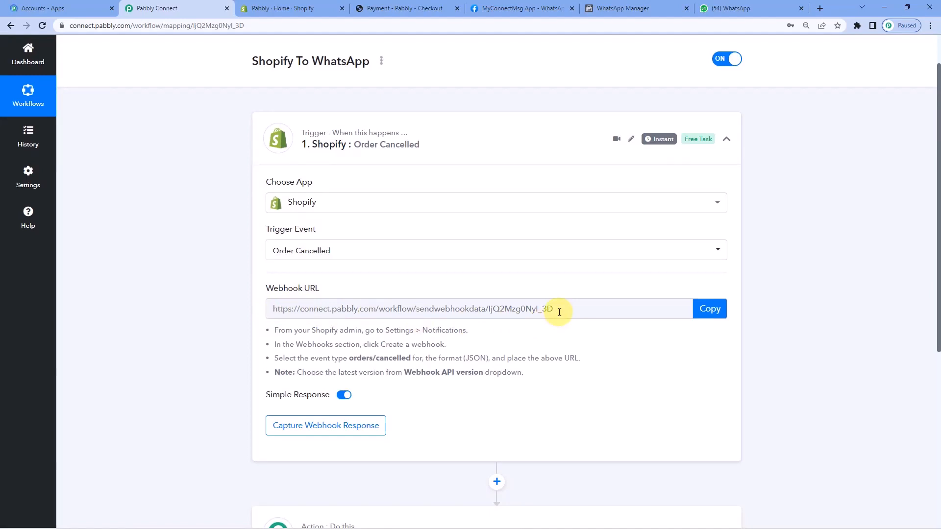
pyautogui.click(714, 308)
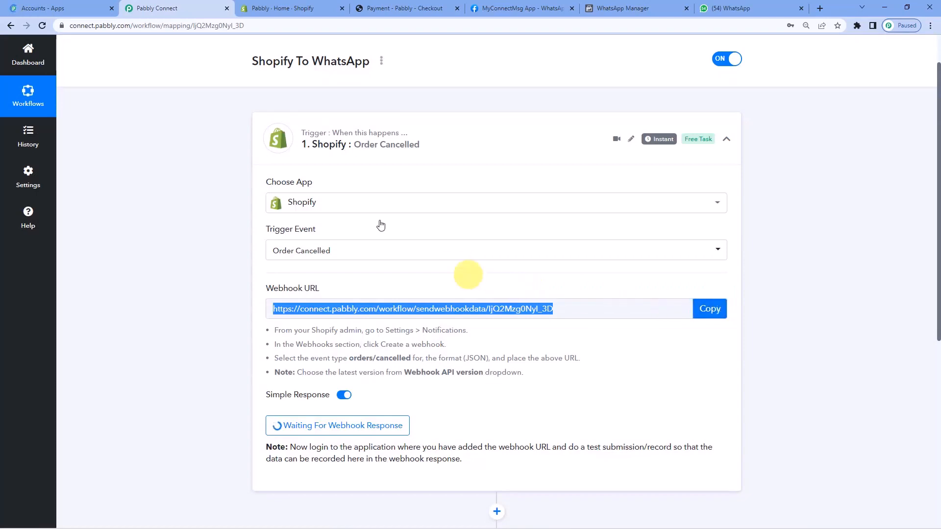
pyautogui.click(269, 6)
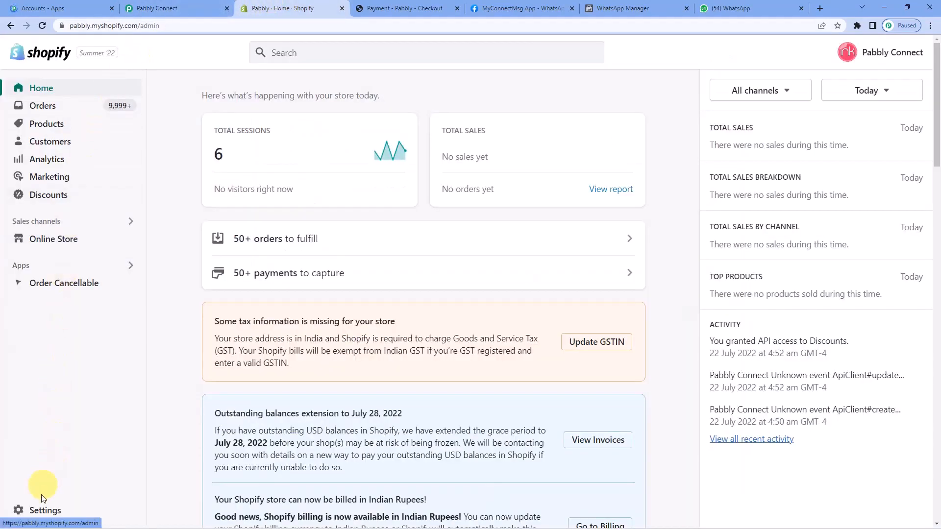
pyautogui.click(44, 512)
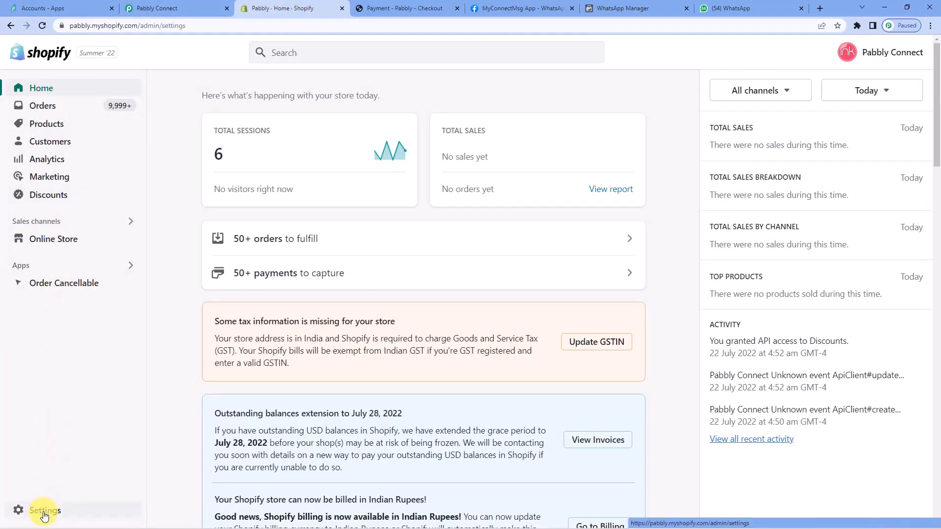
pyautogui.scroll(-4, 195, 223)
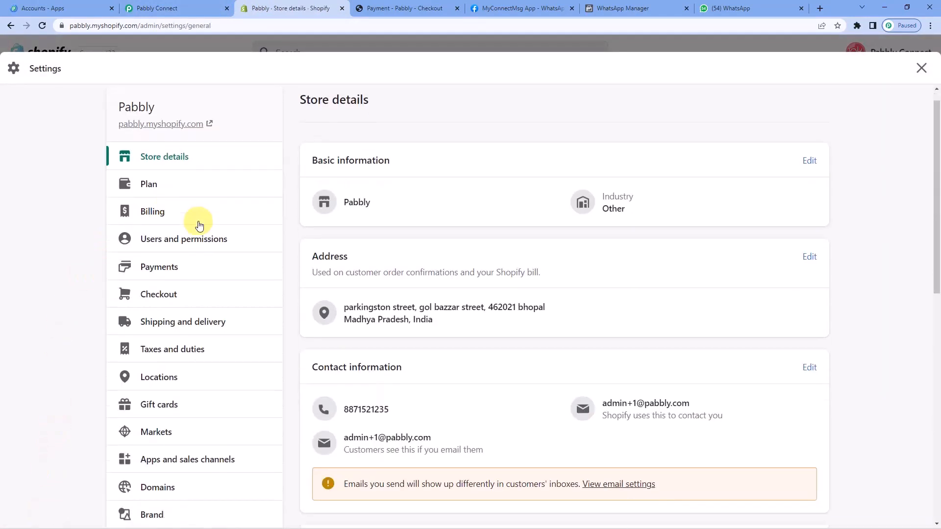
pyautogui.click(179, 370)
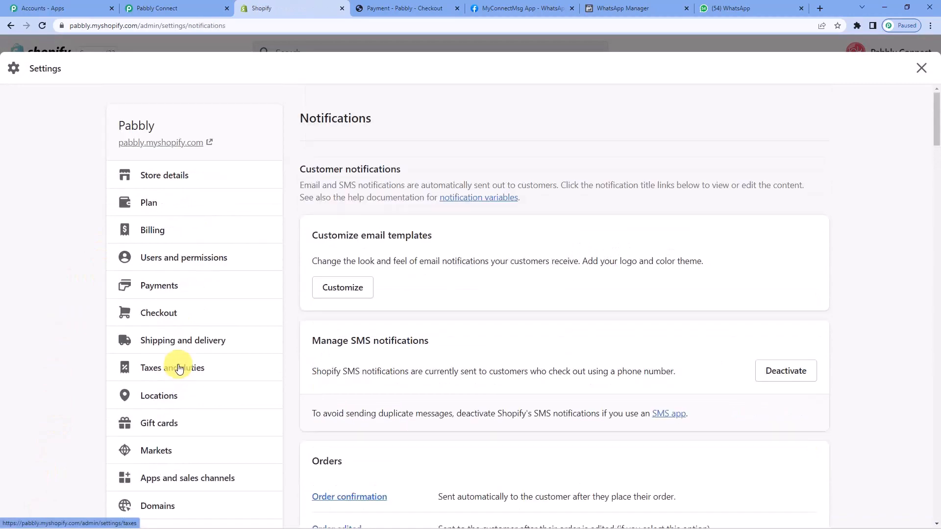
# Start a new webhook in Shopify's notification settings and set its event to Order cancellation.
pyautogui.scroll(-20, 467, 284)
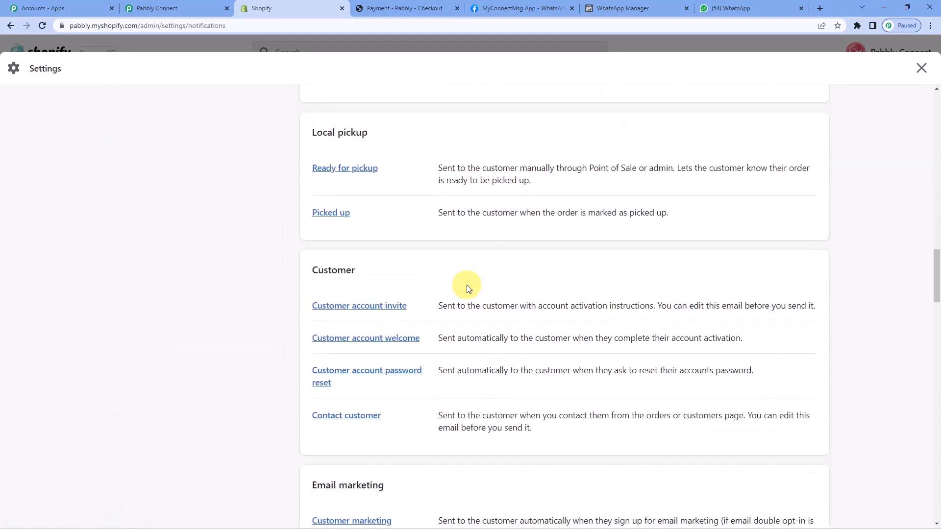
pyautogui.scroll(-7, 467, 289)
pyautogui.scroll(-4, 466, 289)
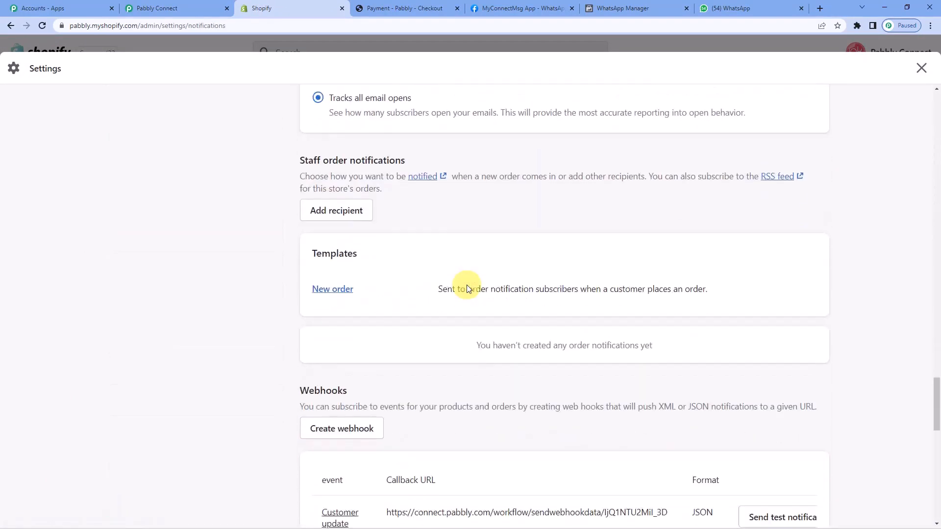
pyautogui.click(347, 280)
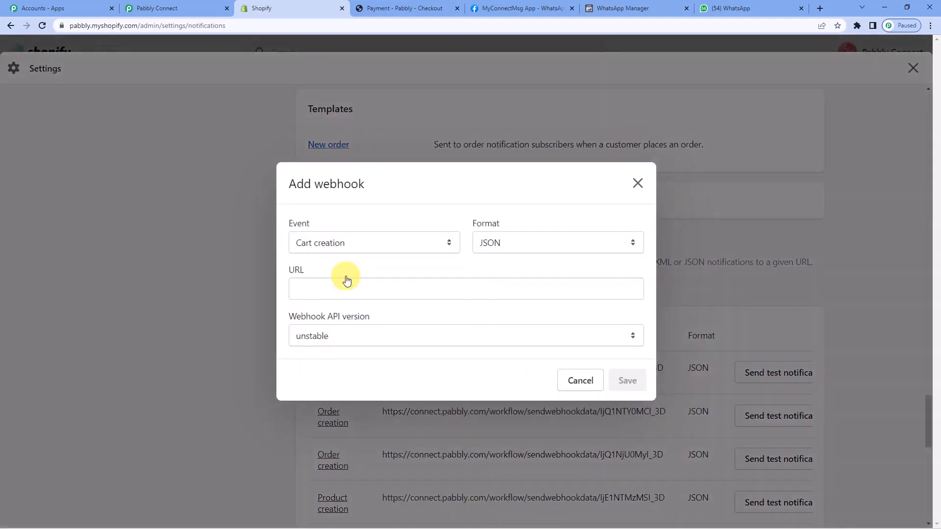
pyautogui.click(361, 244)
pyautogui.scroll(-4, 352, 299)
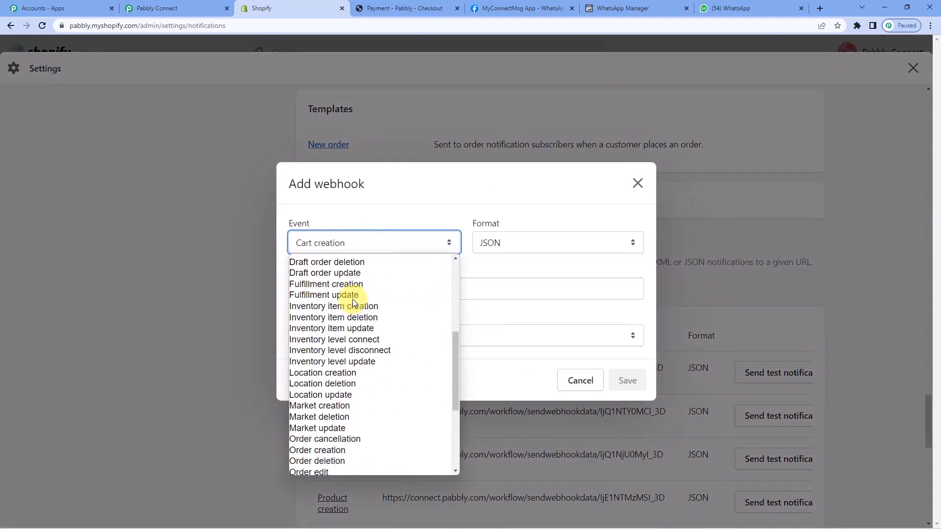
pyautogui.scroll(-4, 351, 299)
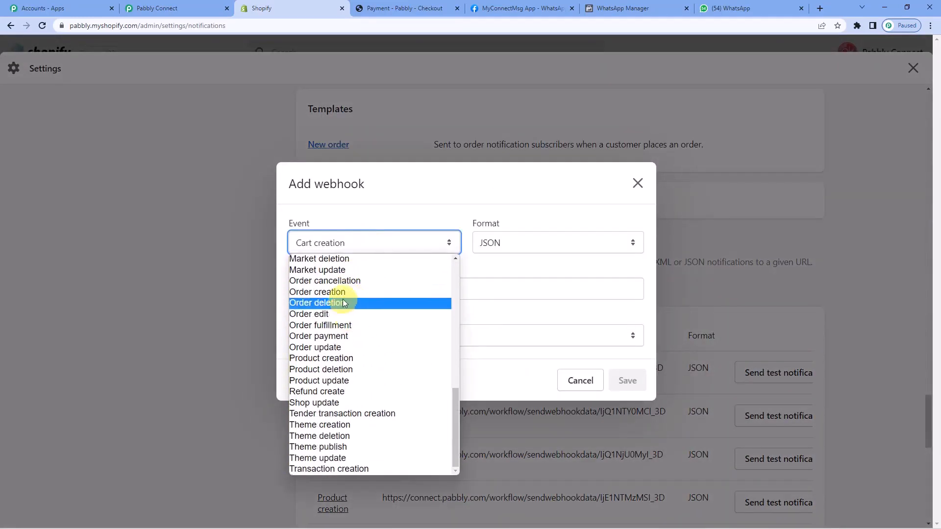
pyautogui.click(343, 282)
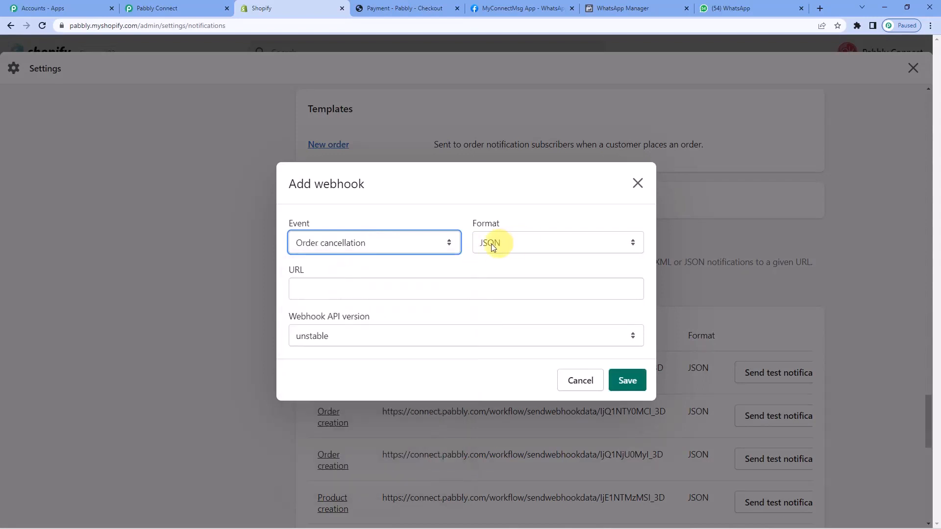
# Paste the copied Pabbly webhook URL, set the webhook API version to 2022-07 (Latest), and save the webhook.
pyautogui.click(331, 293)
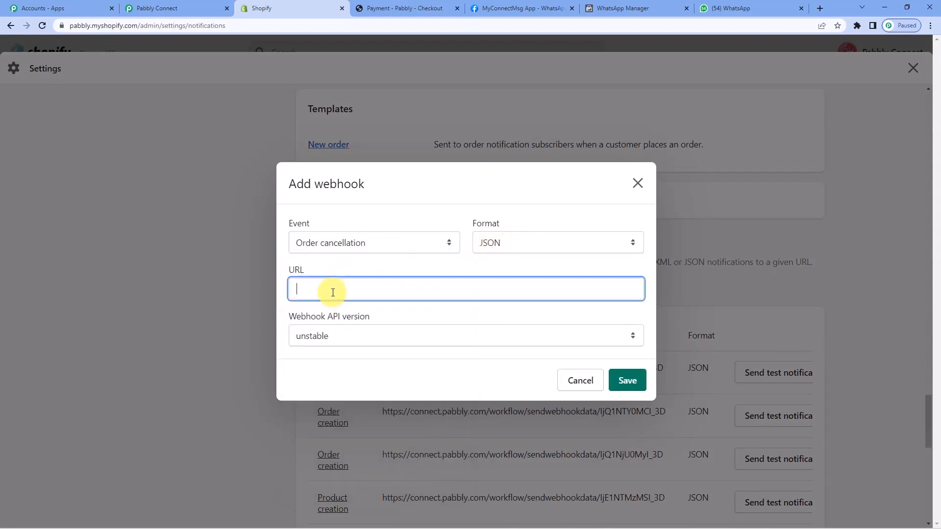
pyautogui.hotkey('ctrl', 'v')
pyautogui.click(335, 336)
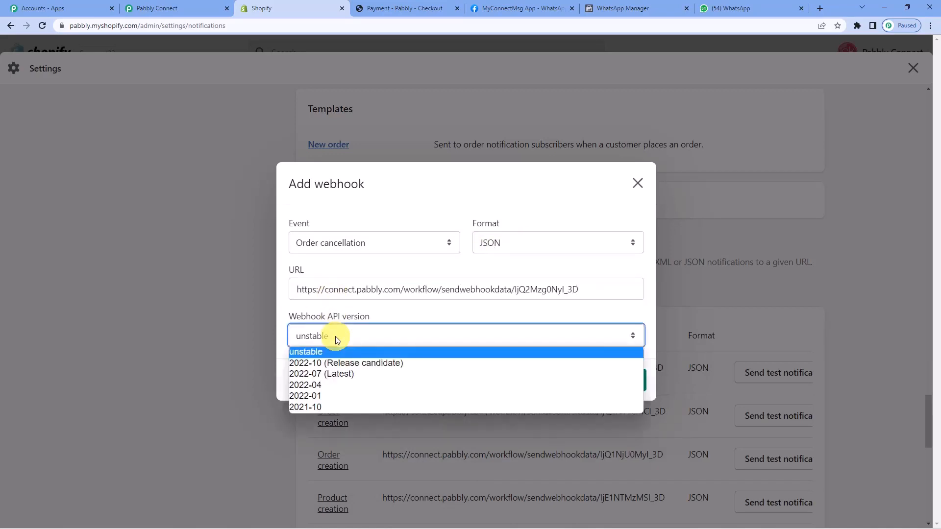
pyautogui.click(337, 374)
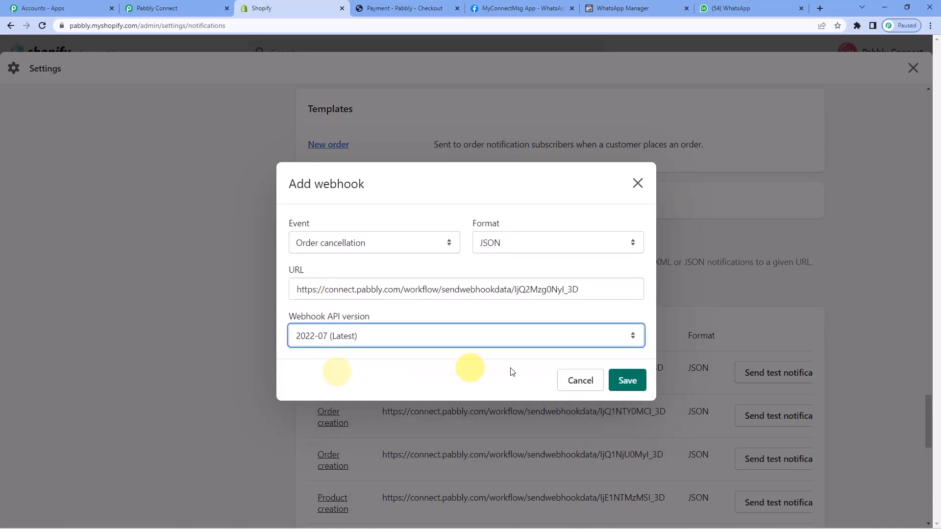
pyautogui.click(638, 387)
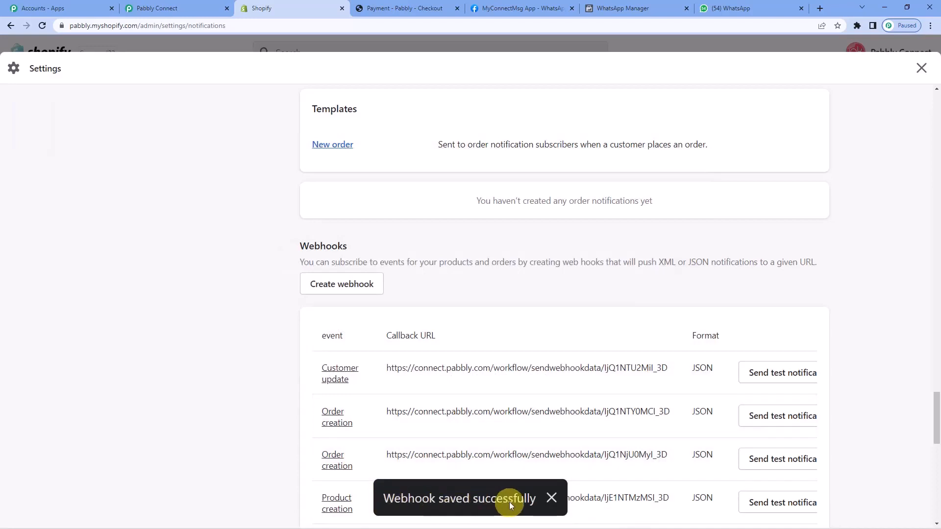
# Check the waiting trigger in Pabbly Connect, then pay for the Air Conditioner test order on the store's checkout page.
pyautogui.click(199, 5)
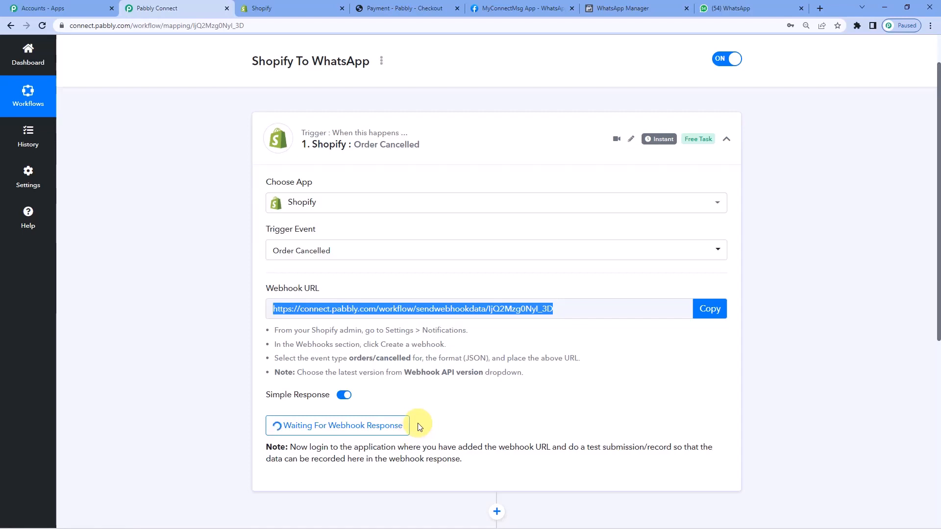
pyautogui.click(443, 7)
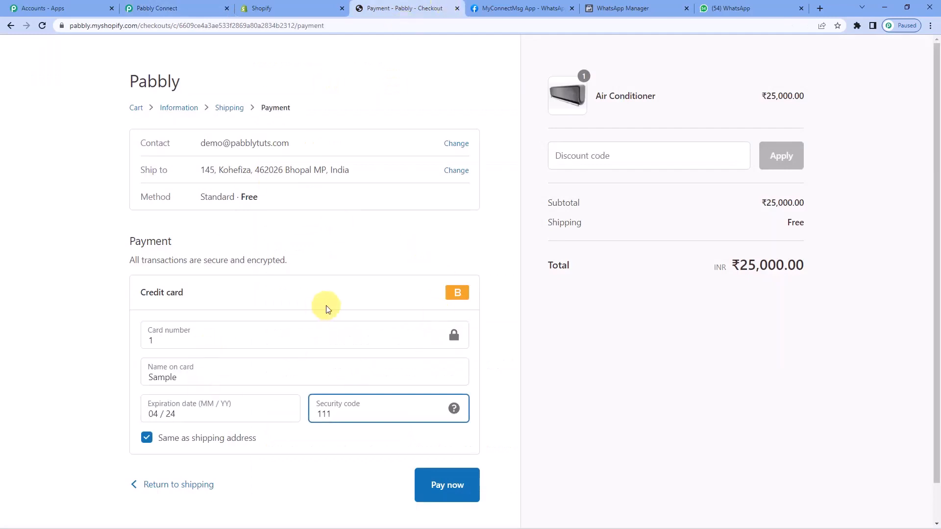
pyautogui.scroll(-1, 326, 304)
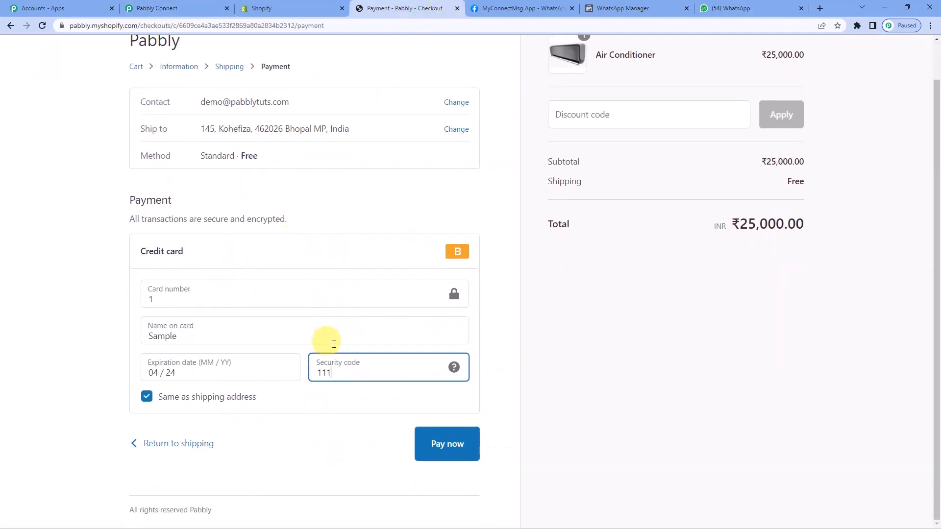
pyautogui.scroll(1, 343, 363)
pyautogui.scroll(-1, 413, 427)
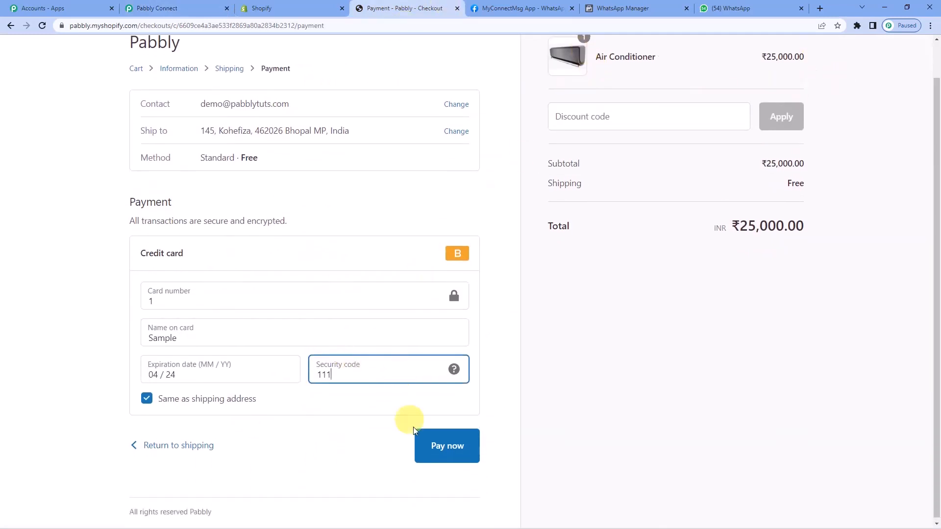
pyautogui.click(445, 451)
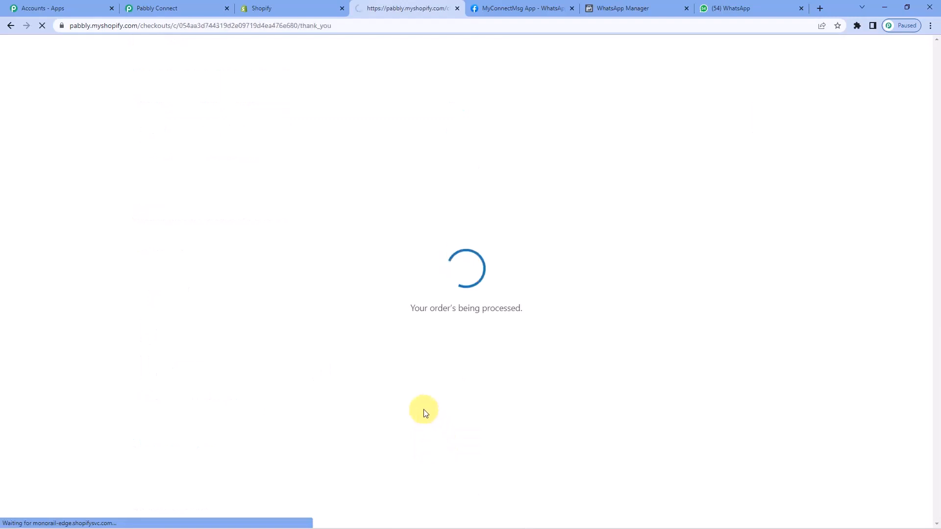
# Review the Air Conditioner order's confirmation page and return to the Shopify admin.
pyautogui.scroll(-2, 289, 293)
pyautogui.scroll(2, 288, 294)
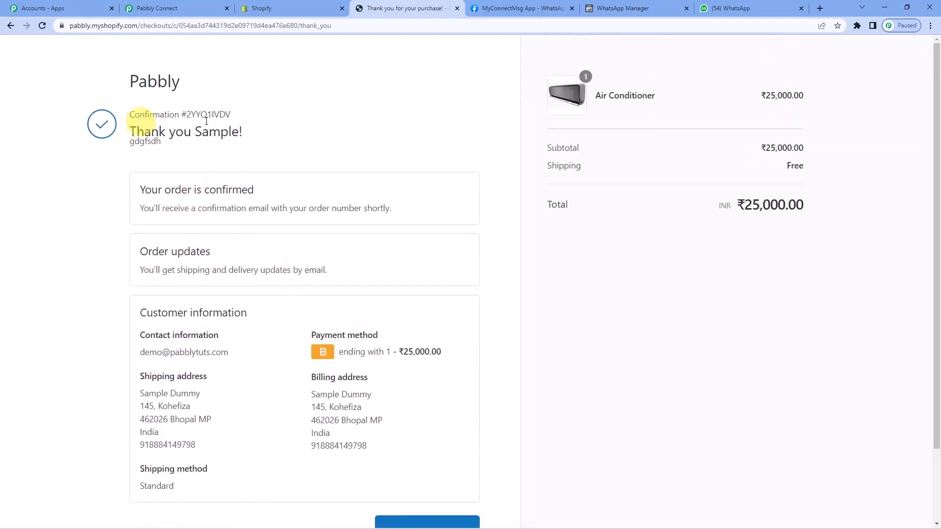
pyautogui.click(314, 5)
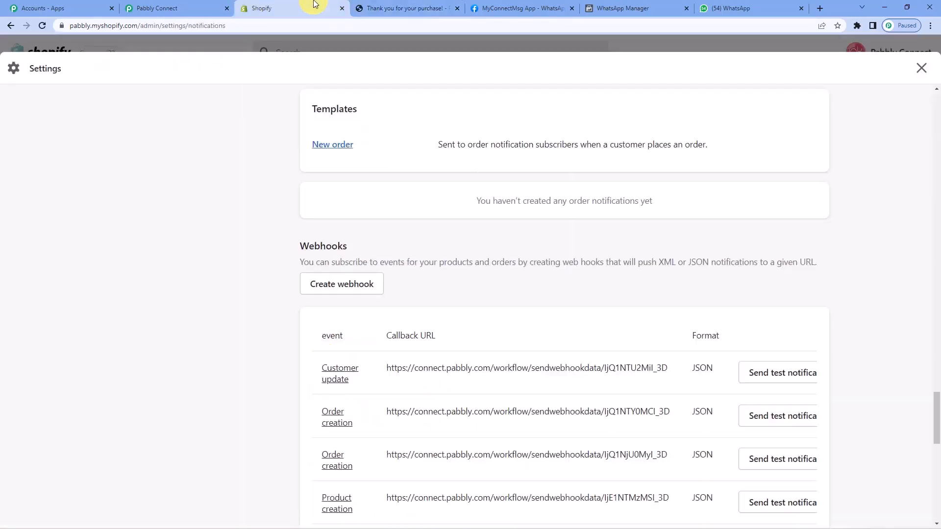
# Leave the Shopify notification settings and open the newest order, the Air Conditioner test order, from the store's orders list.
pyautogui.click(184, 42)
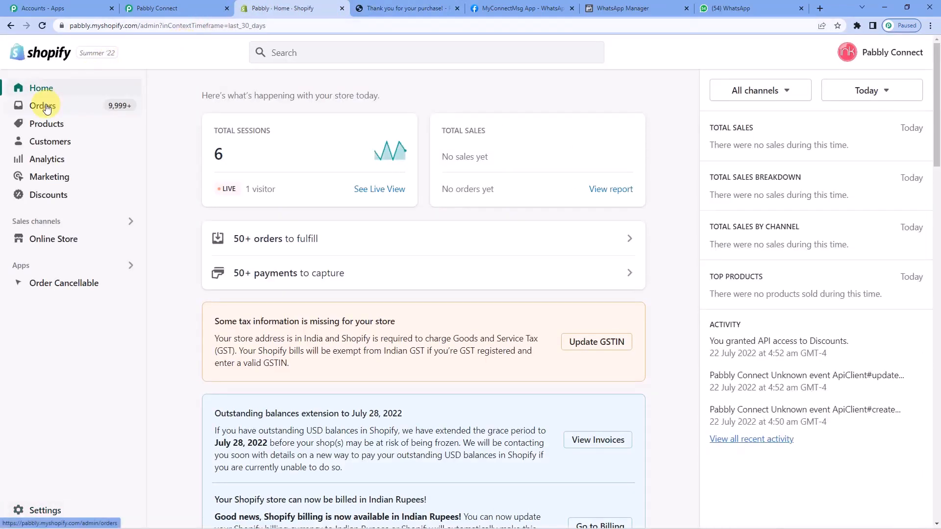
pyautogui.click(47, 108)
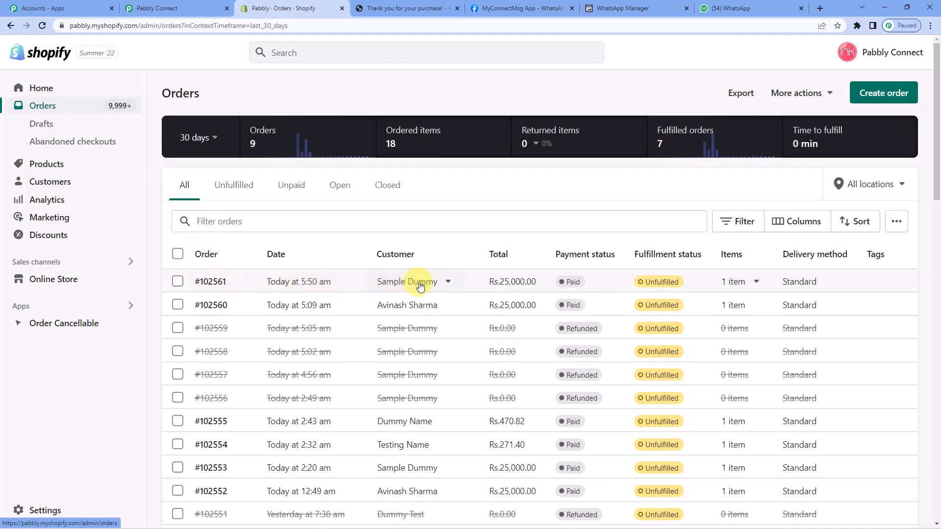
pyautogui.click(223, 283)
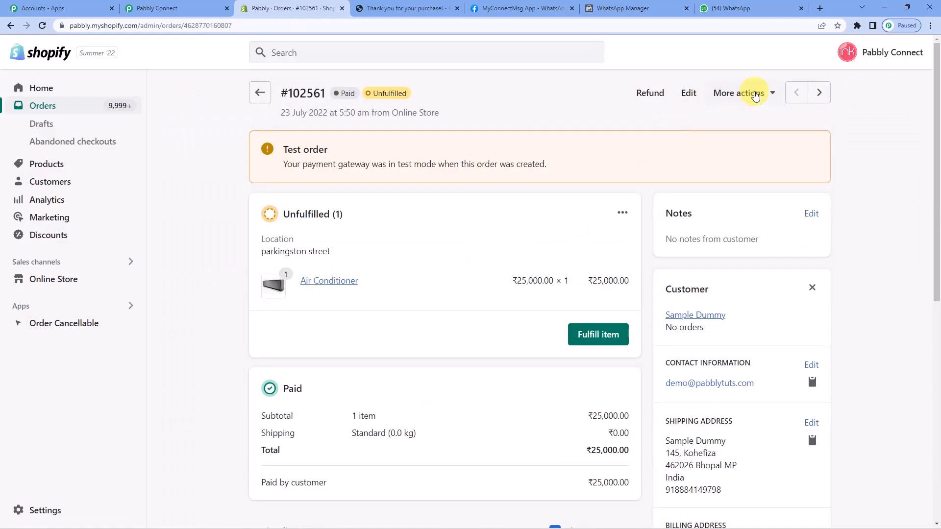
# Cancel the Air Conditioner order with a ₹25,000.00 refund, without restocking items or sending a notification to the customer.
pyautogui.click(755, 96)
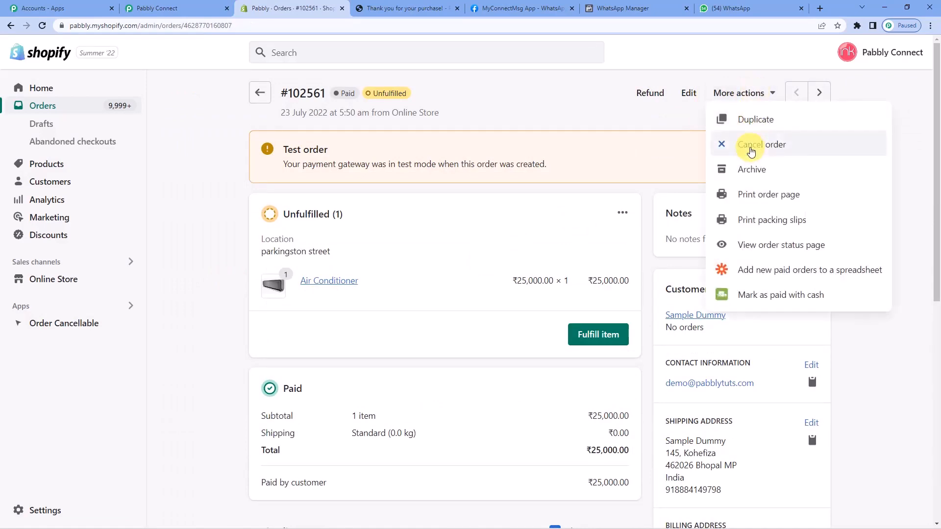
pyautogui.click(751, 145)
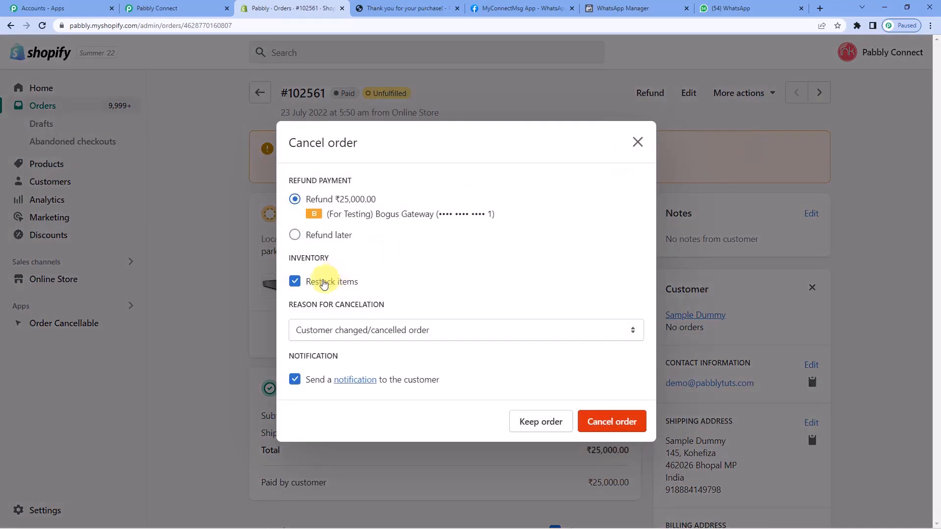
pyautogui.click(294, 282)
pyautogui.click(294, 380)
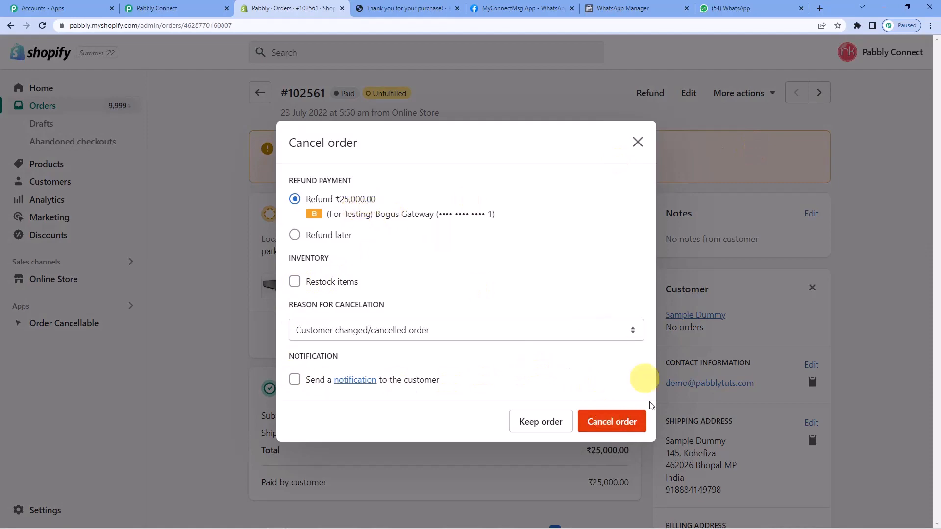
pyautogui.click(629, 422)
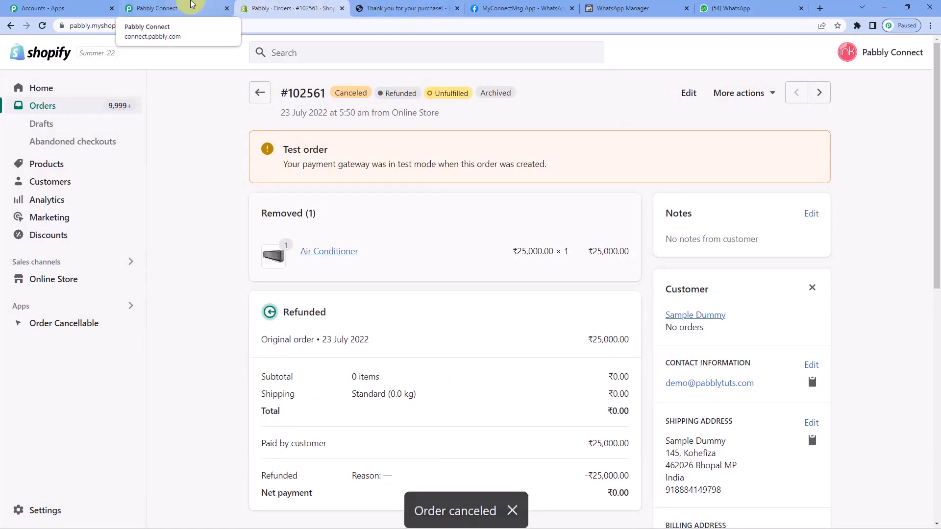
# Switch to Pabbly Connect and examine the captured webhook response for the cancellation, order, price and billing address details.
pyautogui.click(191, 6)
pyautogui.scroll(-8, 498, 241)
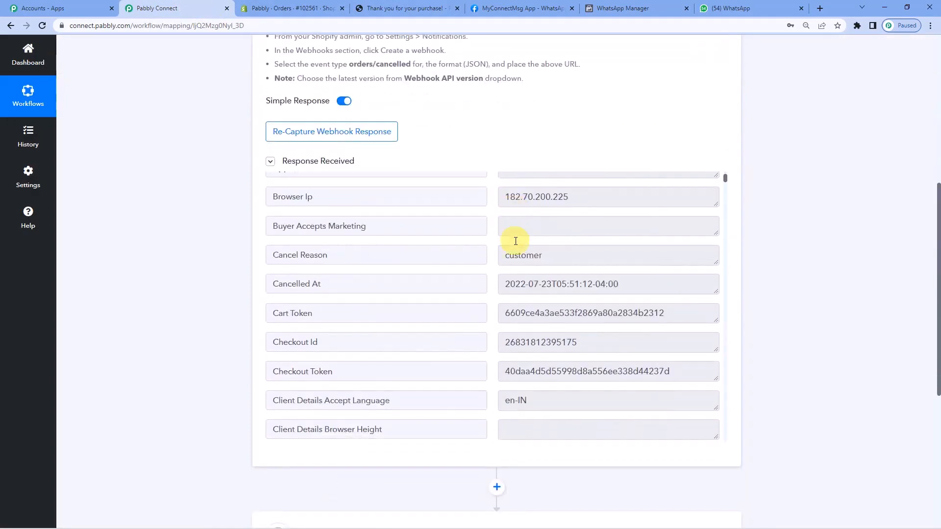
pyautogui.scroll(-5, 515, 240)
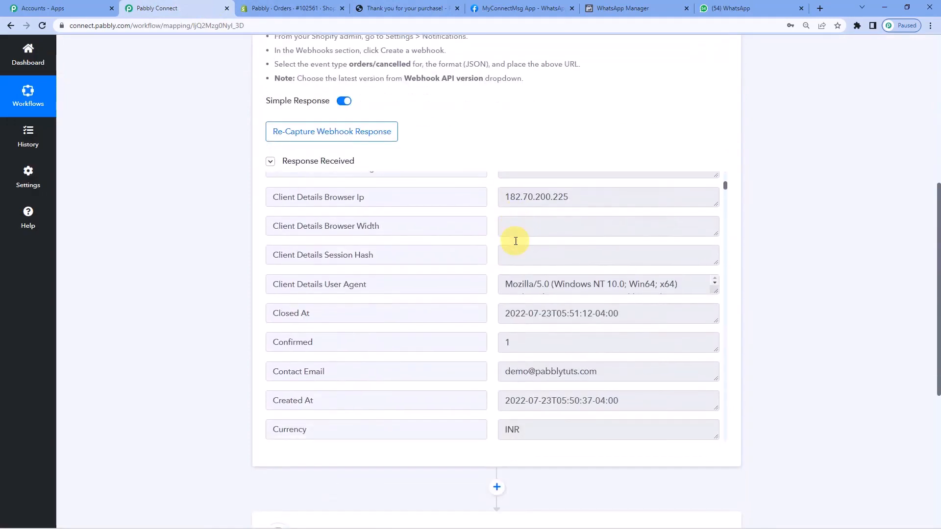
pyautogui.scroll(-14, 516, 240)
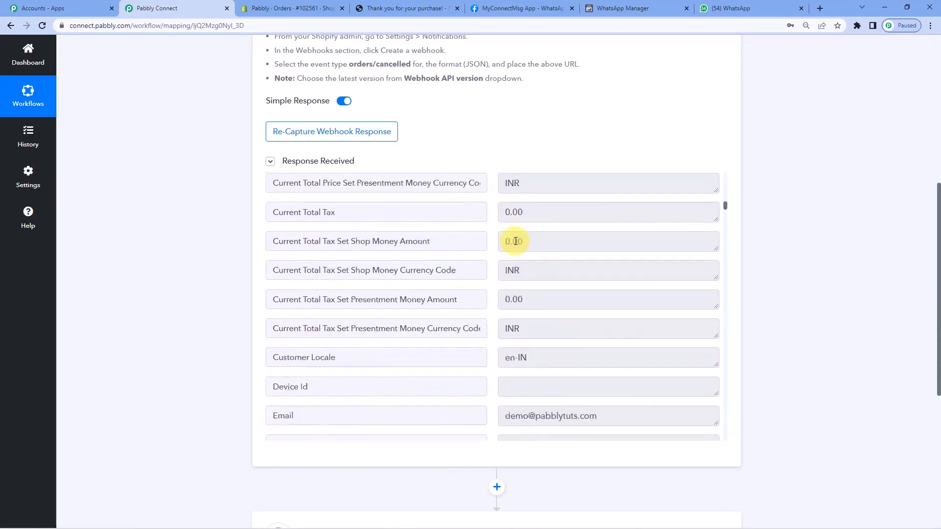
pyautogui.scroll(-12, 516, 241)
pyautogui.scroll(5, 515, 241)
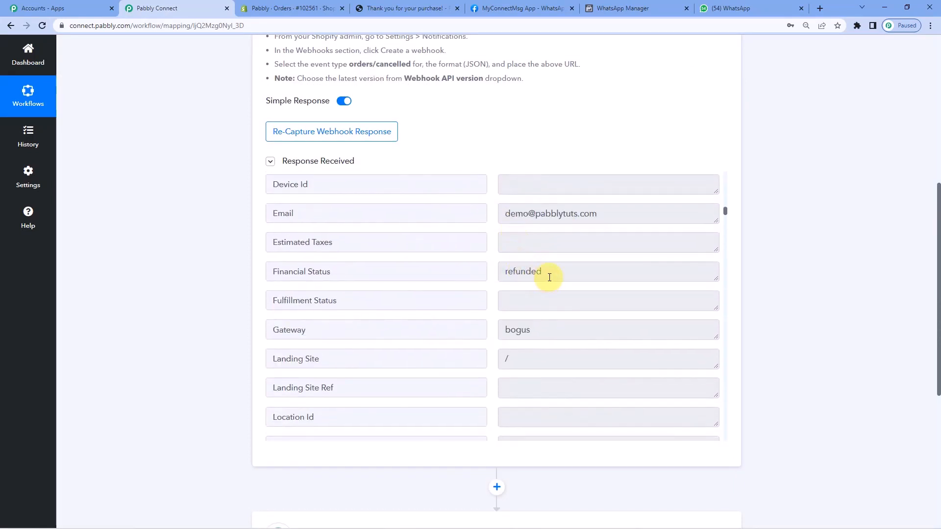
pyautogui.scroll(-9, 549, 277)
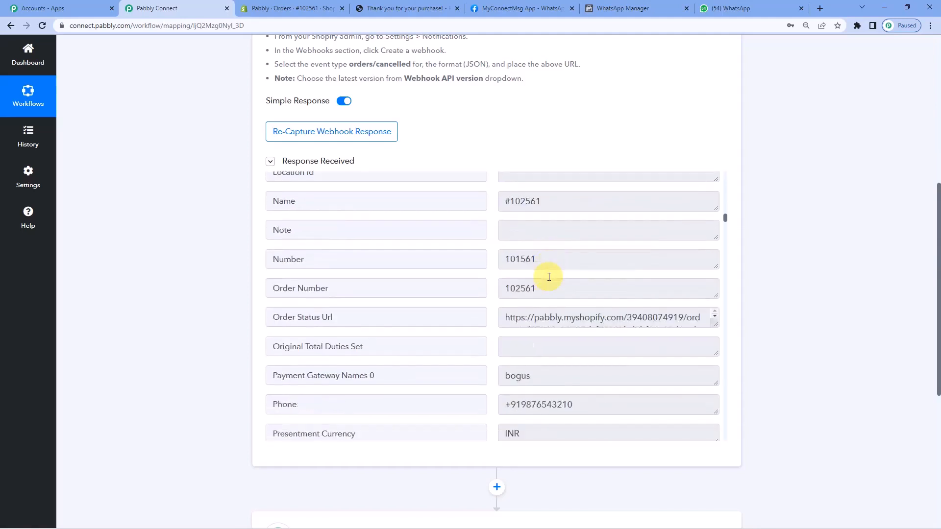
pyautogui.scroll(-3, 548, 278)
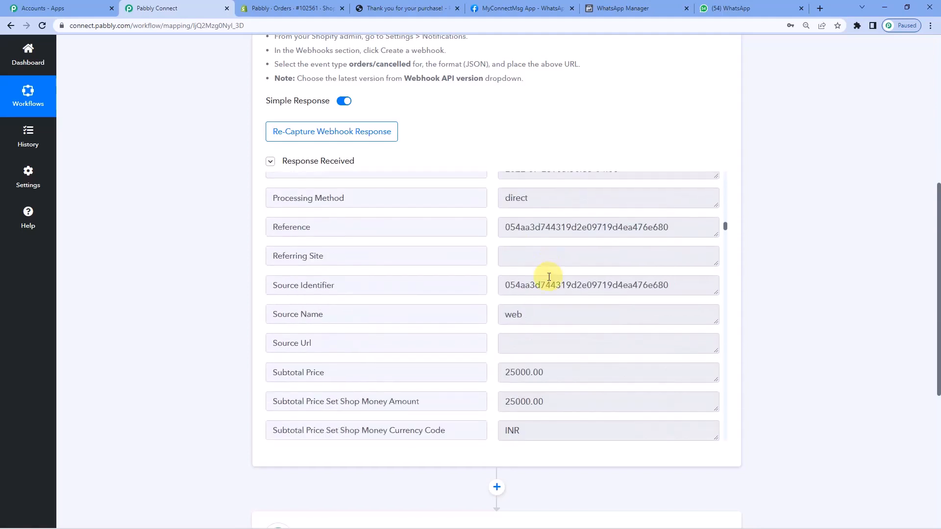
pyautogui.scroll(-2, 549, 277)
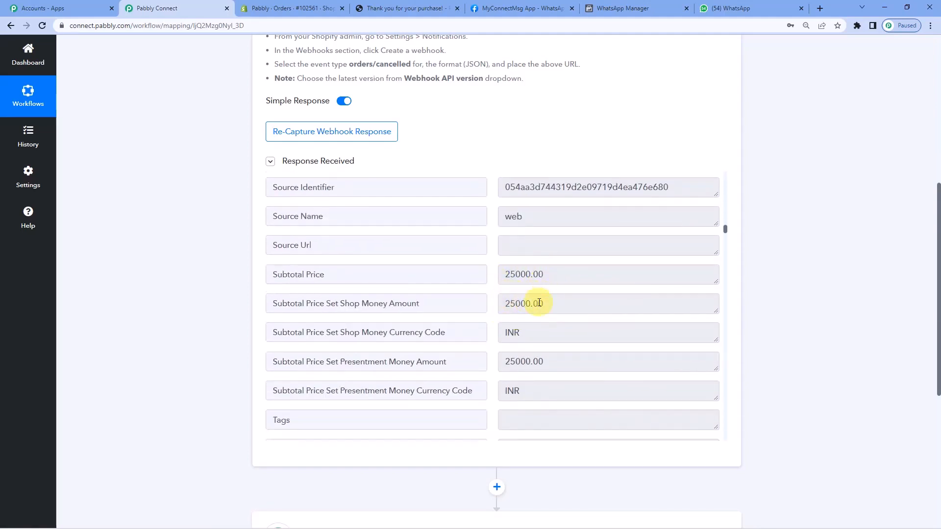
pyautogui.scroll(-11, 539, 303)
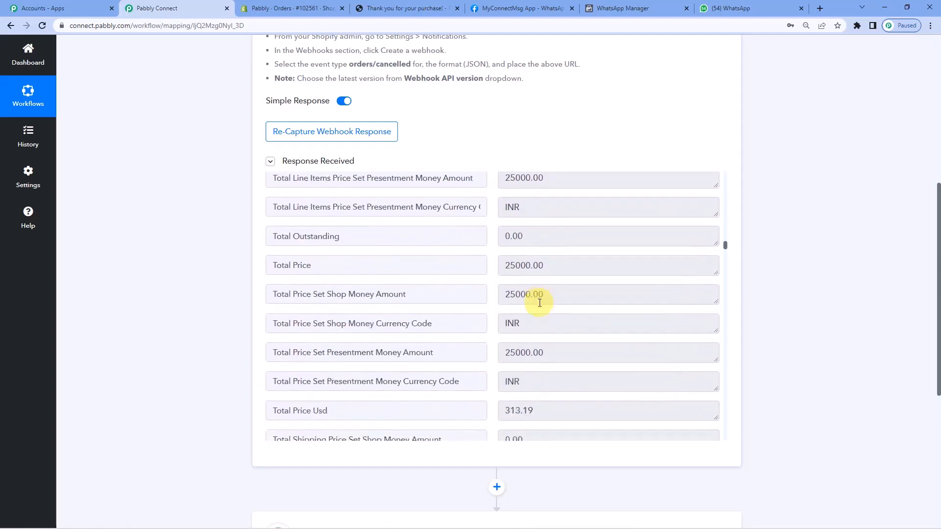
pyautogui.scroll(-10, 540, 303)
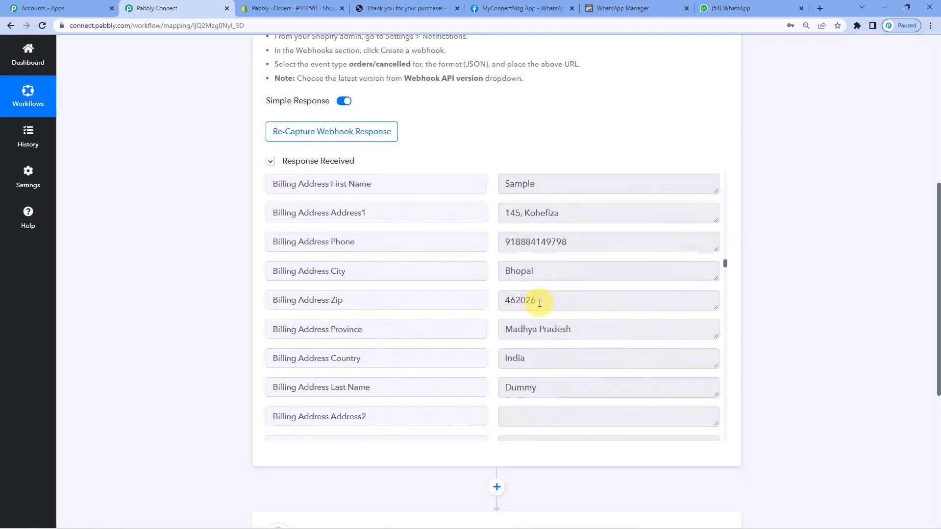
pyautogui.scroll(2, 539, 303)
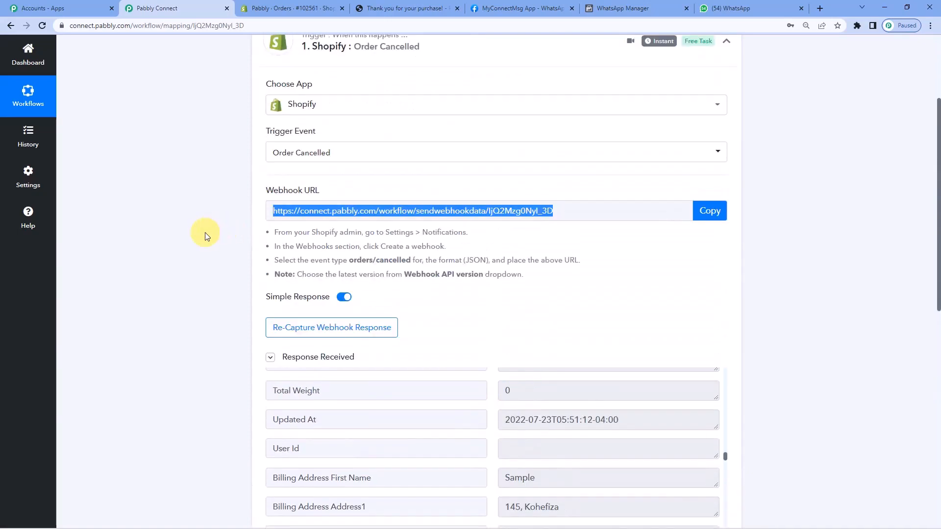
pyautogui.scroll(1, 205, 236)
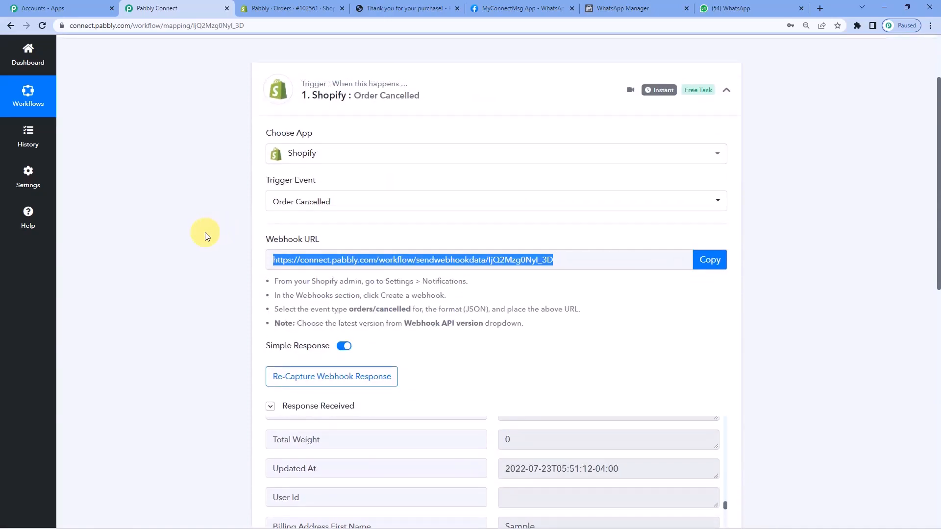
# Add an action step directly after the Shopify trigger and choose Date/Time Formatter by Pabbly as its app.
pyautogui.scroll(-10, 205, 232)
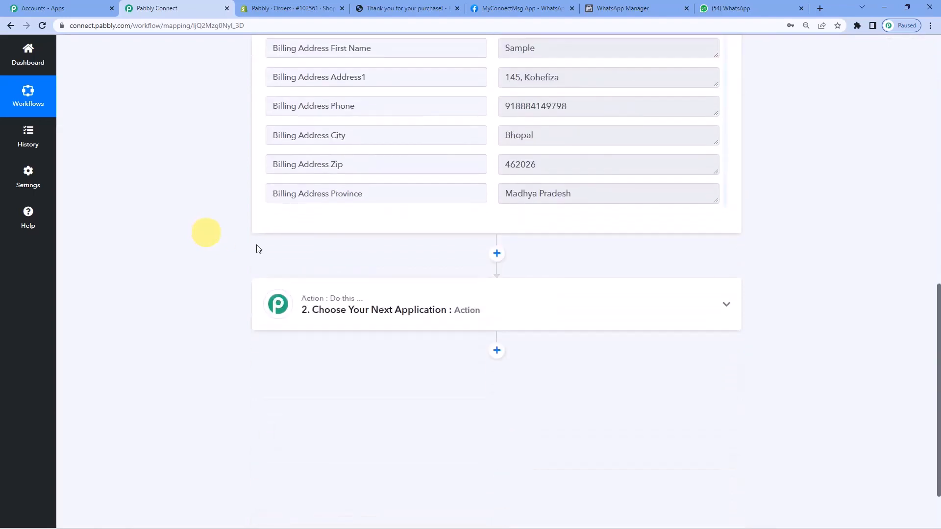
pyautogui.click(497, 242)
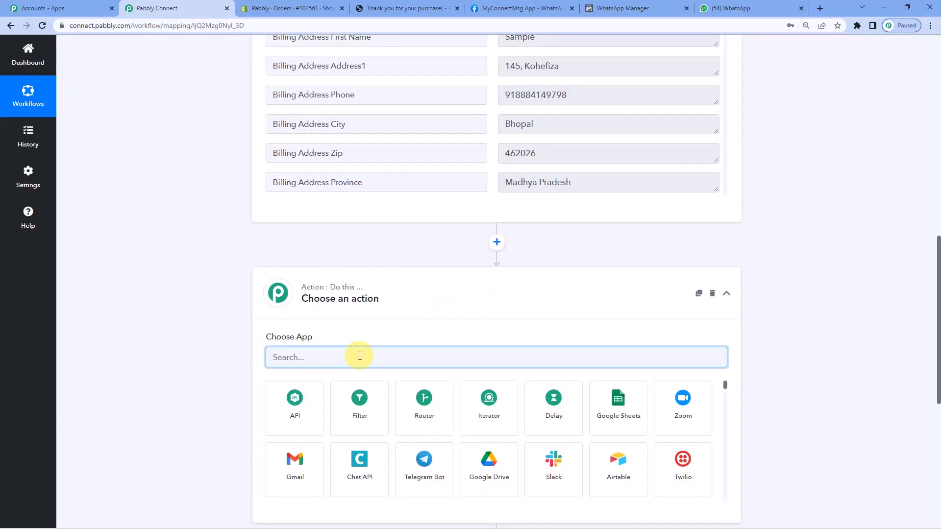
pyautogui.scroll(-1, 360, 355)
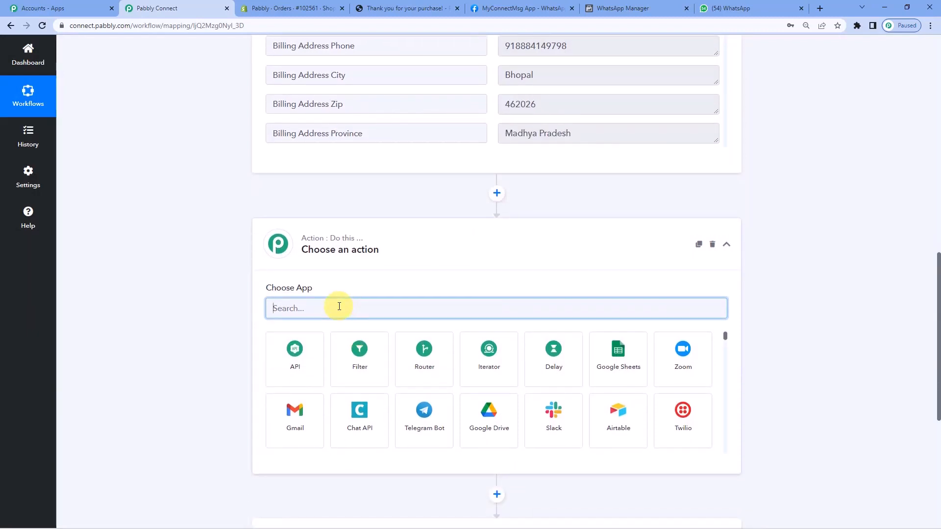
pyautogui.write('da')
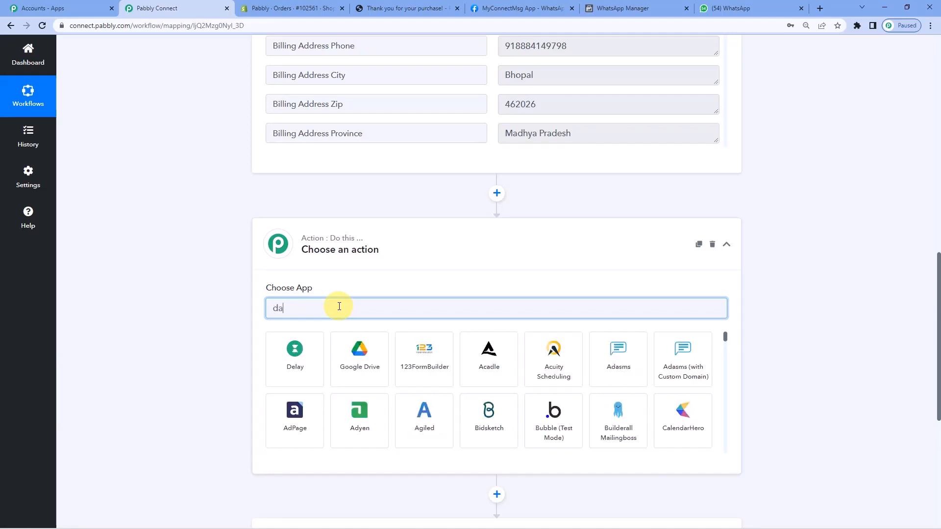
pyautogui.write('te')
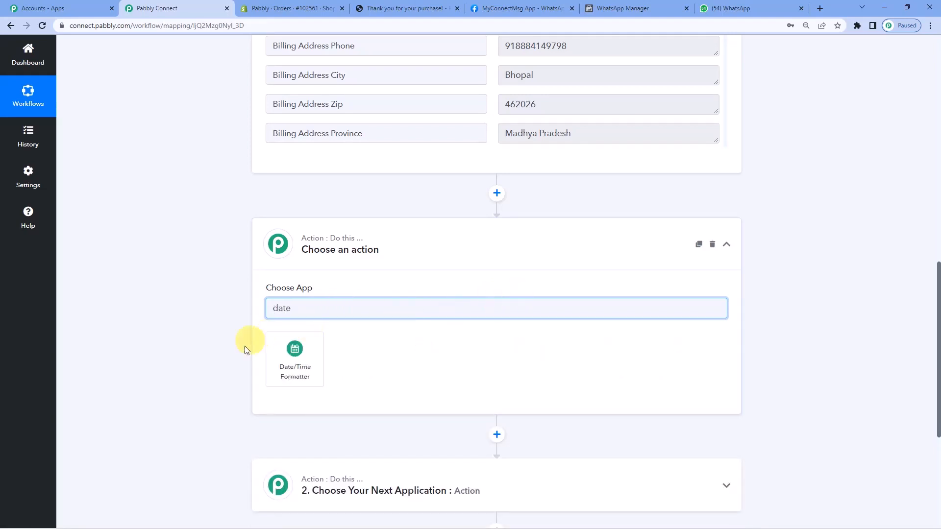
pyautogui.click(300, 360)
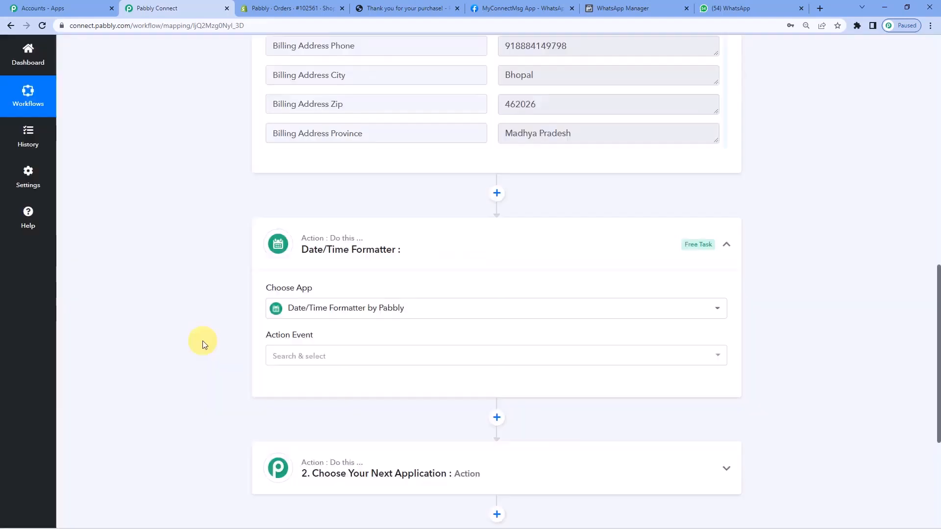
# Set the Date/Time Formatter's action event to Format Date Only and connect it.
pyautogui.scroll(-3, 202, 344)
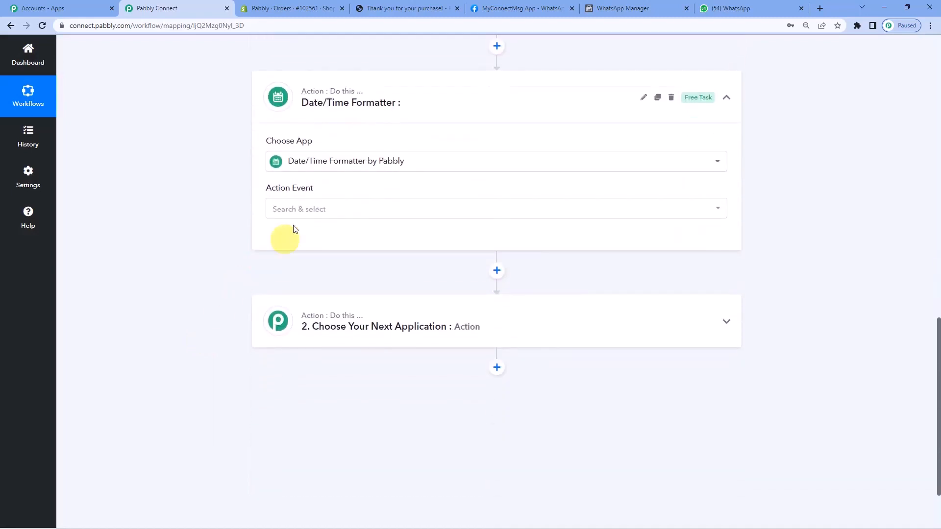
pyautogui.click(299, 215)
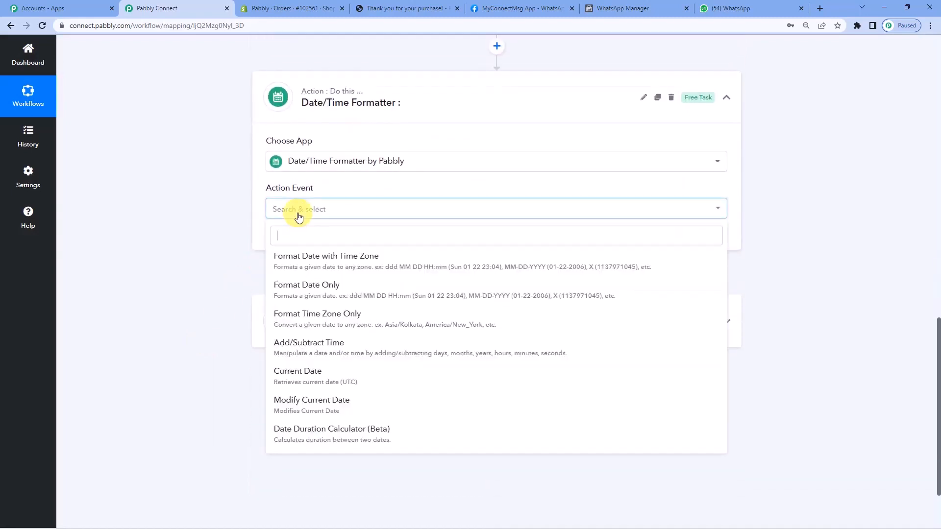
pyautogui.click(300, 289)
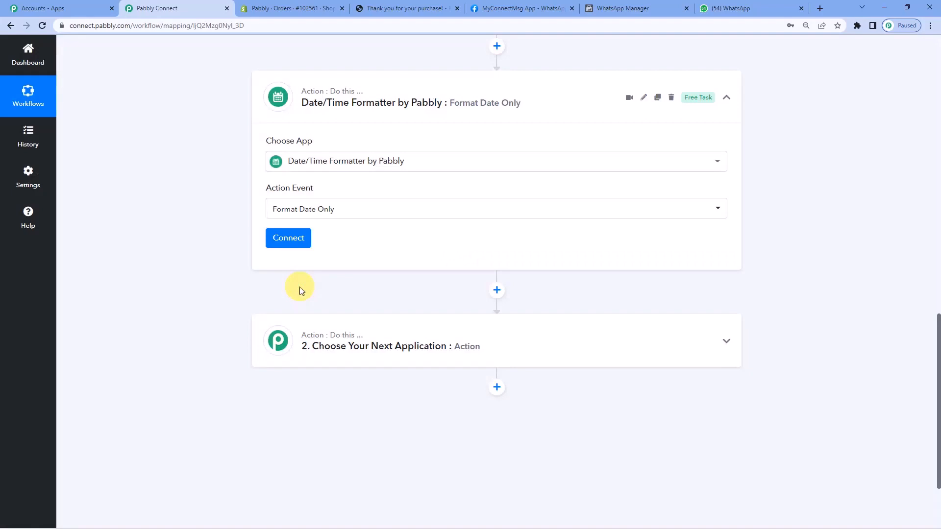
pyautogui.click(300, 239)
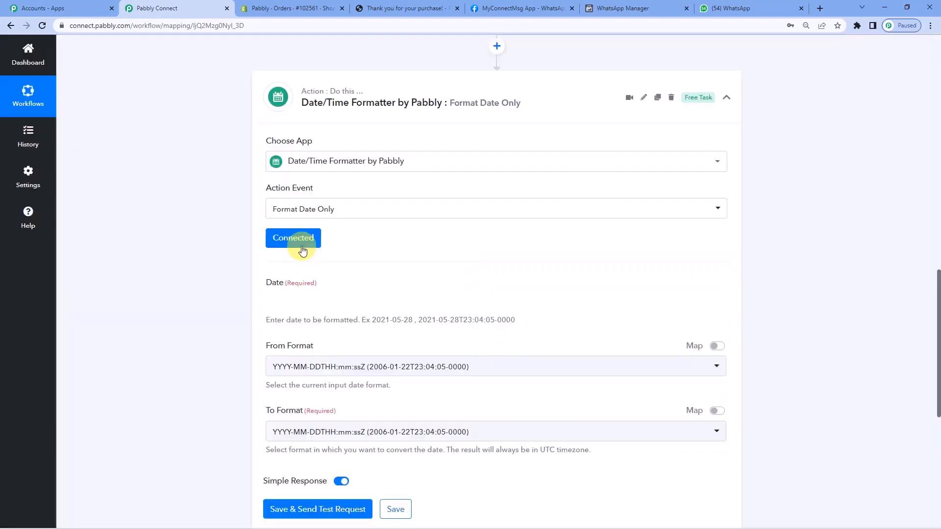
# Map the Cancelled At value from the Shopify Order Cancelled response into the formatter's Date field.
pyautogui.scroll(-1, 347, 289)
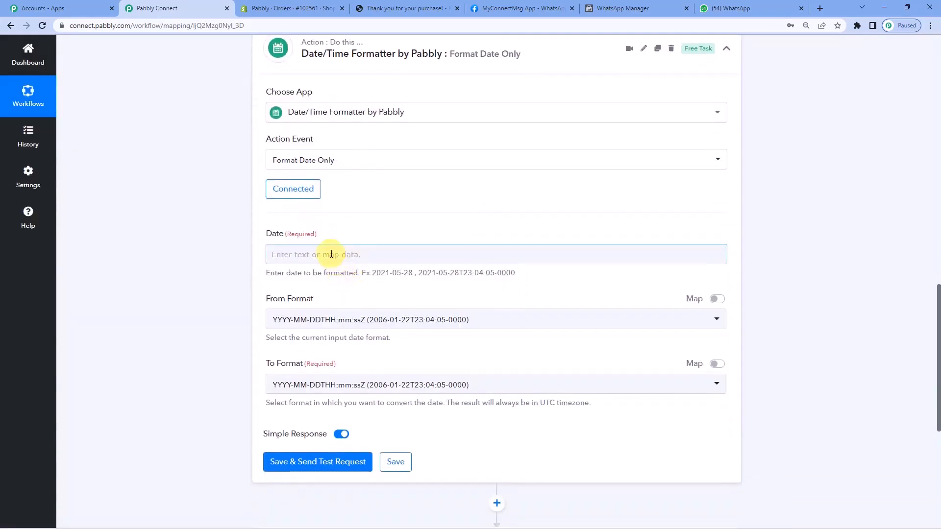
pyautogui.click(331, 254)
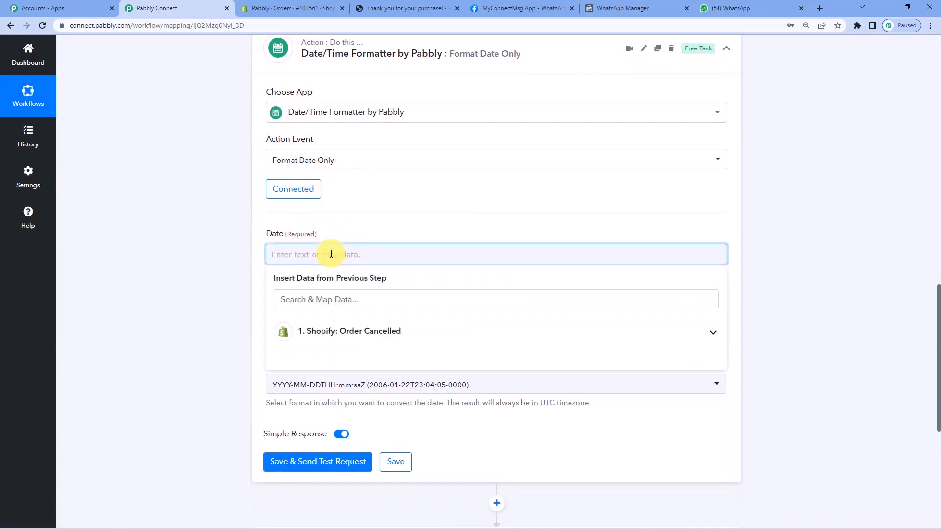
pyautogui.click(341, 338)
pyautogui.scroll(-3, 342, 332)
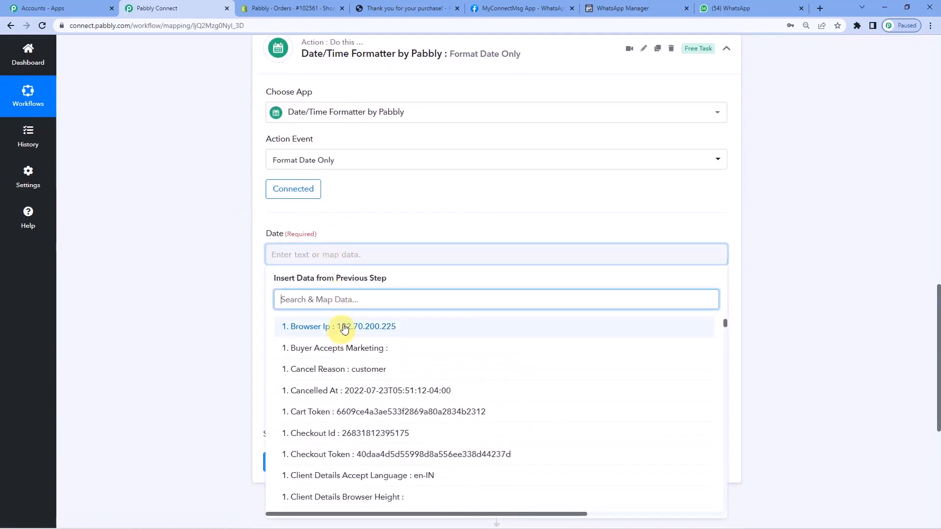
pyautogui.write('can')
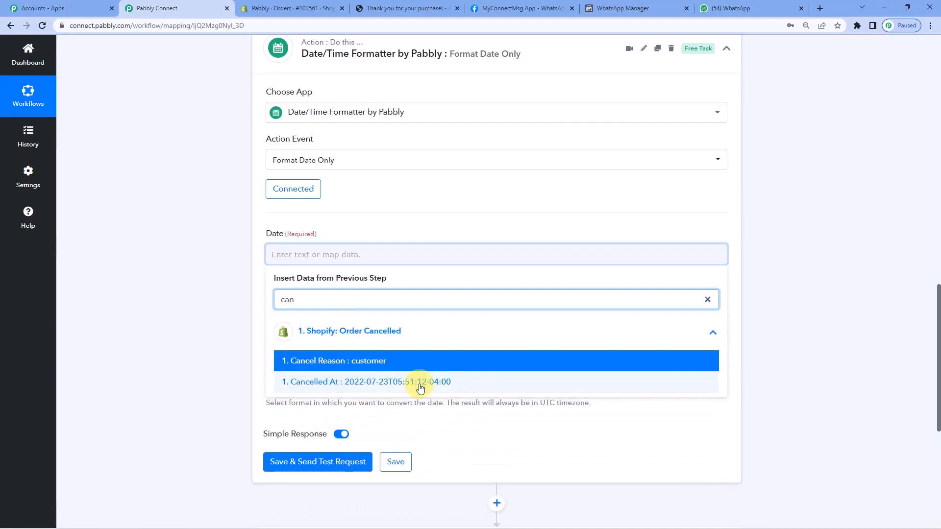
pyautogui.click(349, 384)
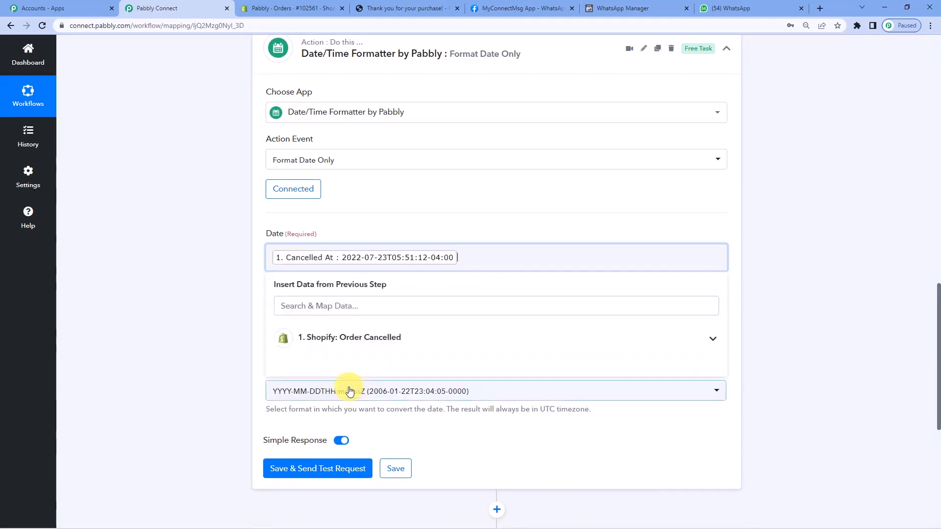
pyautogui.scroll(-2, 220, 319)
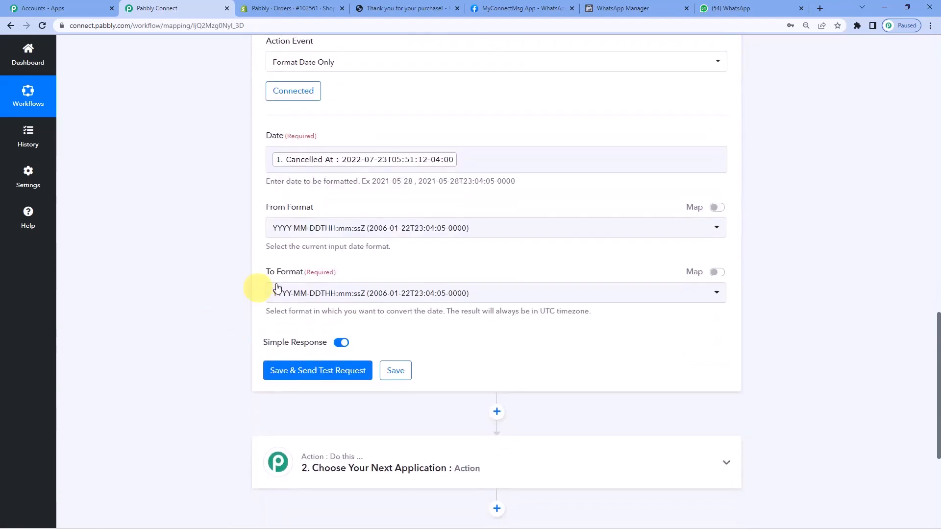
pyautogui.click(312, 294)
pyautogui.write('ti')
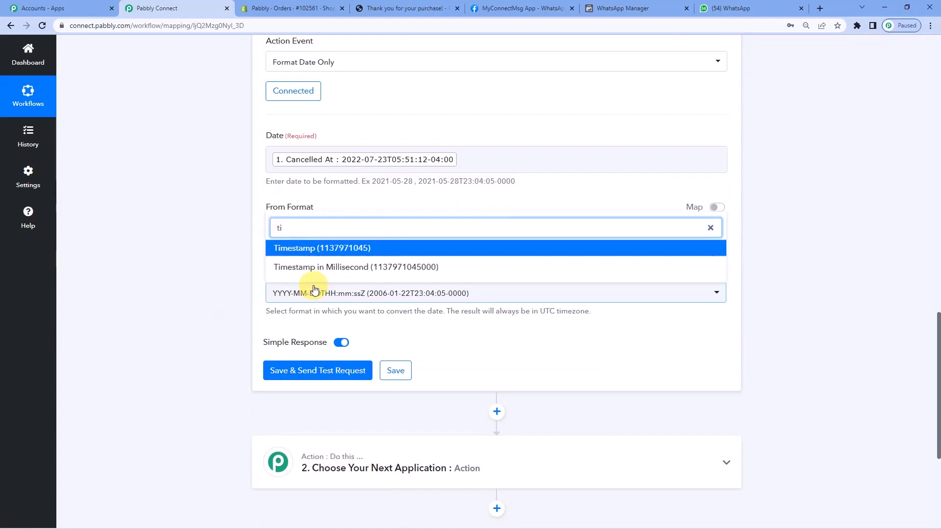
pyautogui.click(322, 248)
pyautogui.click(304, 372)
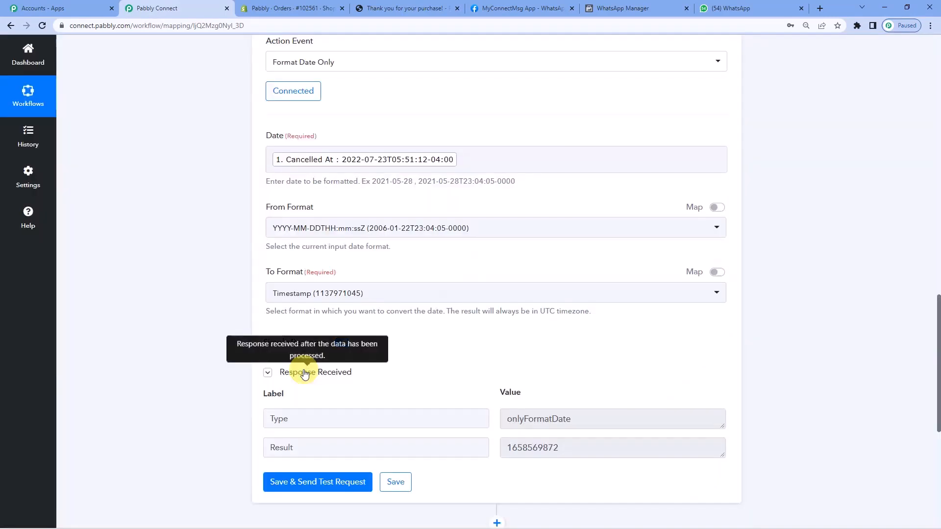
pyautogui.scroll(-2, 304, 373)
pyautogui.moveTo(576, 349); pyautogui.dragTo(516, 349)
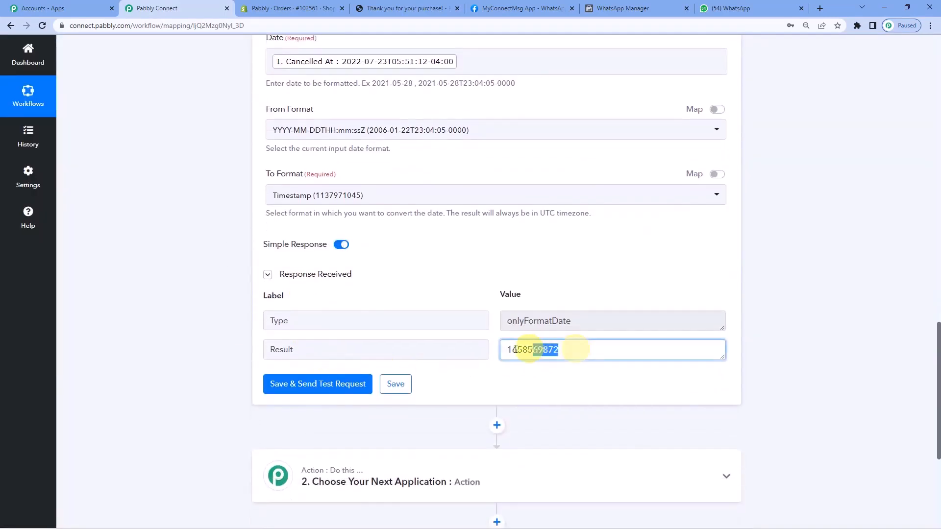
pyautogui.click(545, 349)
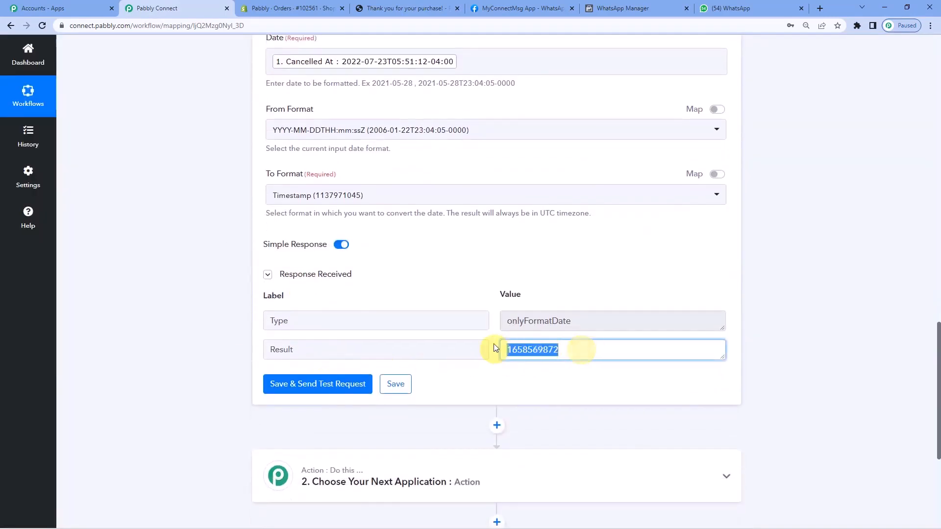
# Add an action step directly after the Date/Time Formatter and choose Shopify as its app.
pyautogui.scroll(-2, 493, 347)
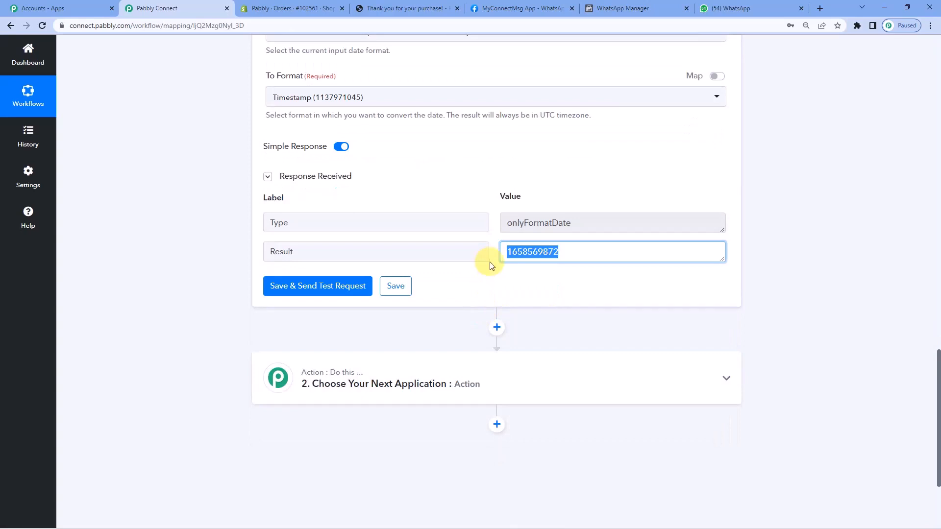
pyautogui.scroll(-1, 497, 295)
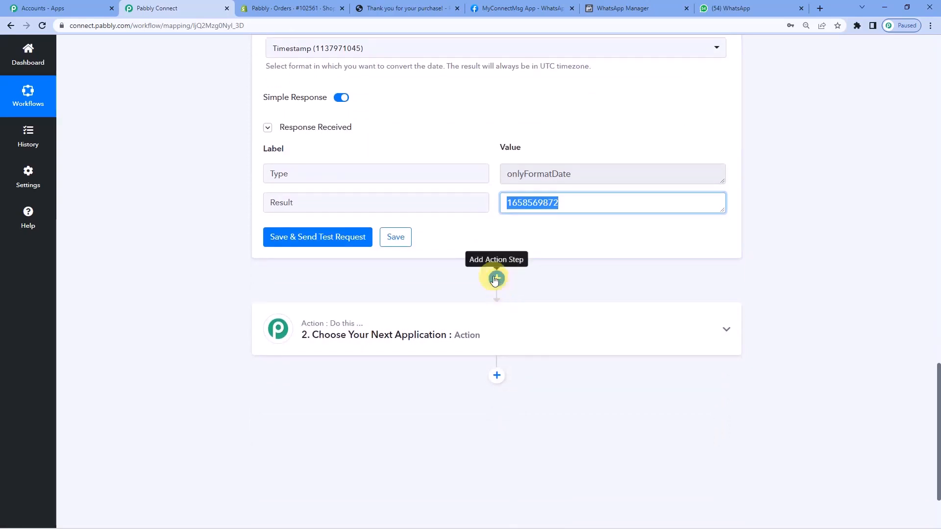
pyautogui.click(495, 279)
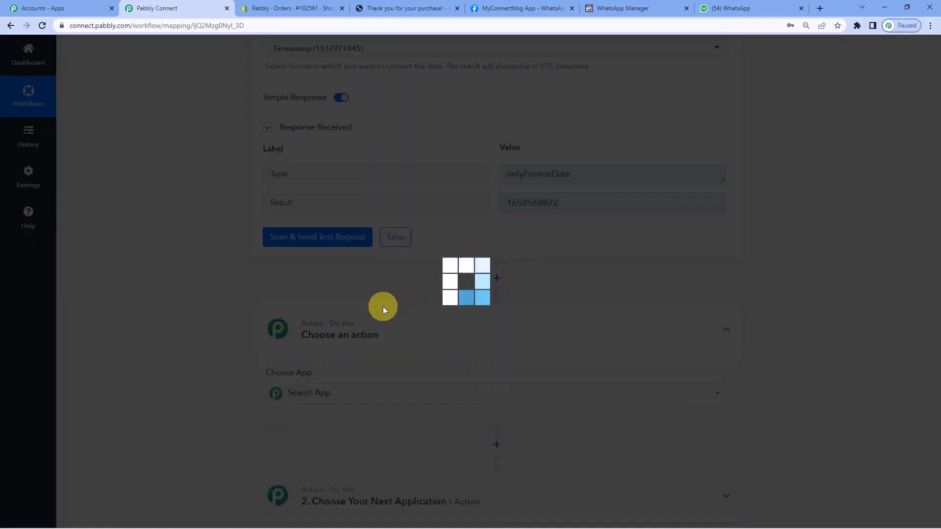
pyautogui.write('shop')
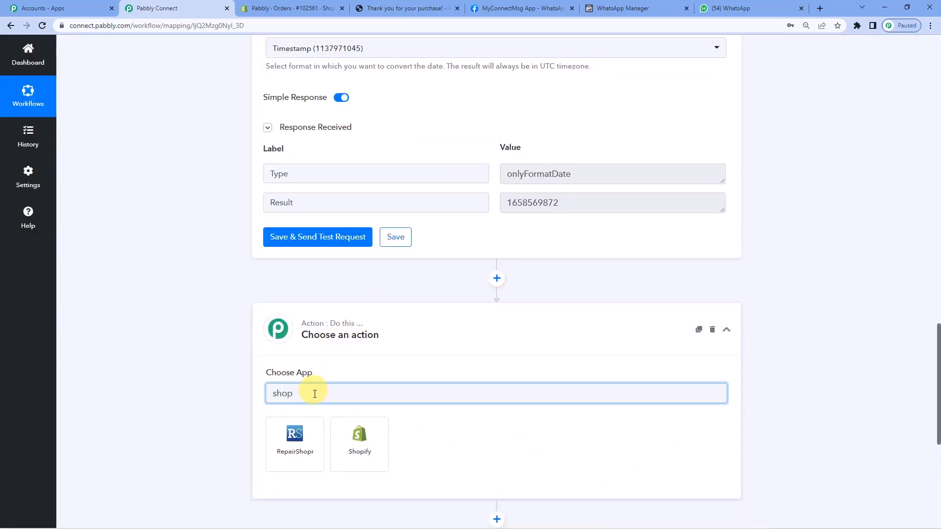
pyautogui.click(364, 434)
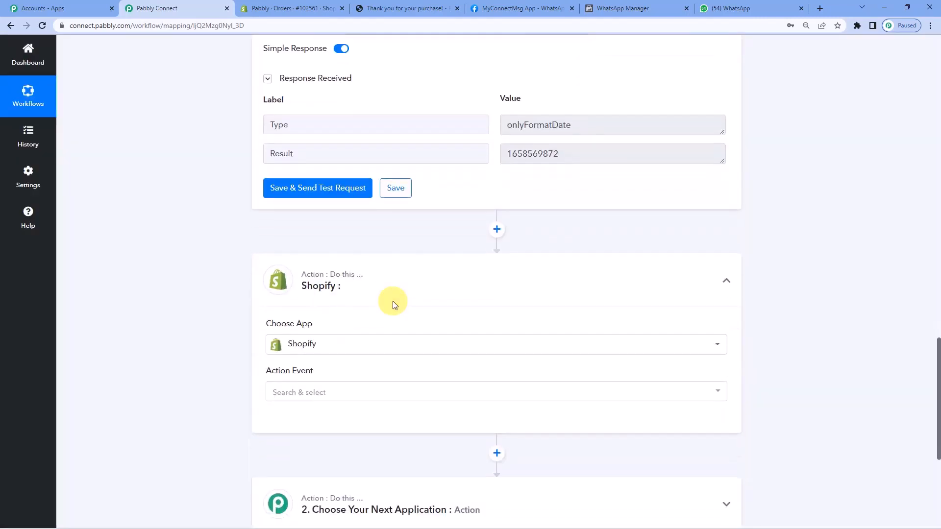
# Set the Shopify action event to Create a Discount Code and connect it through the existing connection Shopify #18.
pyautogui.click(294, 390)
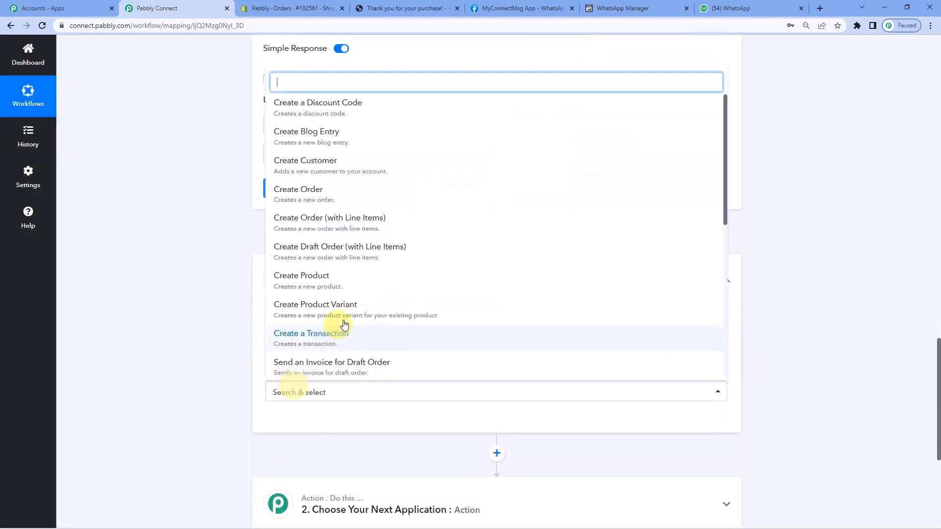
pyautogui.scroll(-4, 334, 321)
pyautogui.scroll(4, 326, 329)
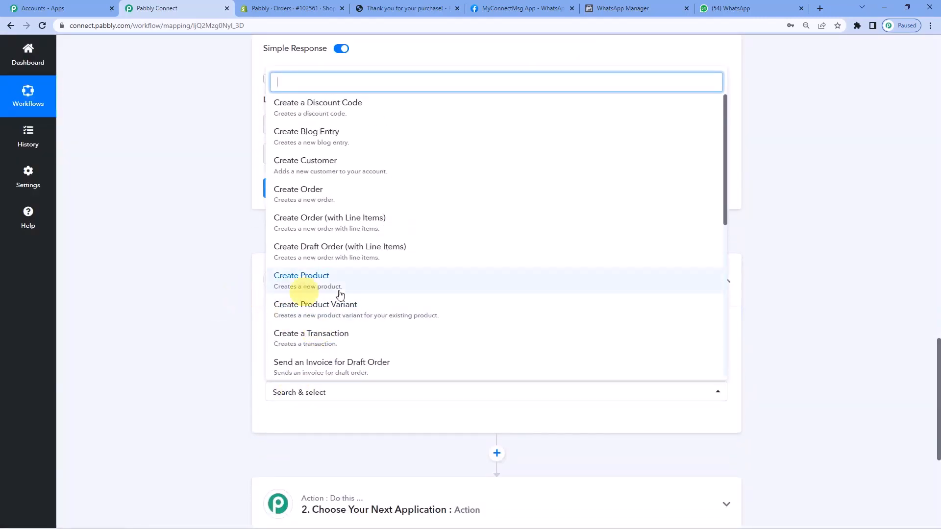
pyautogui.scroll(1, 319, 282)
pyautogui.click(333, 109)
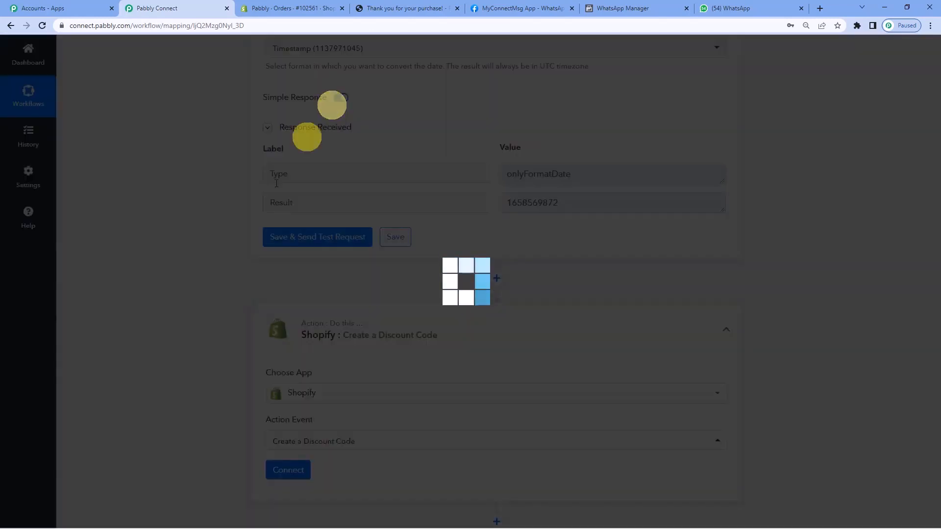
pyautogui.scroll(-5, 211, 269)
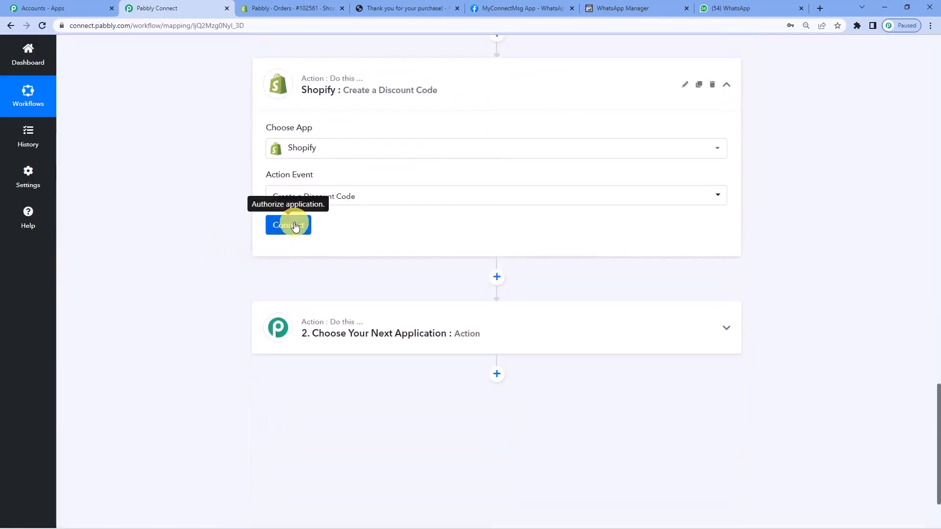
pyautogui.click(293, 231)
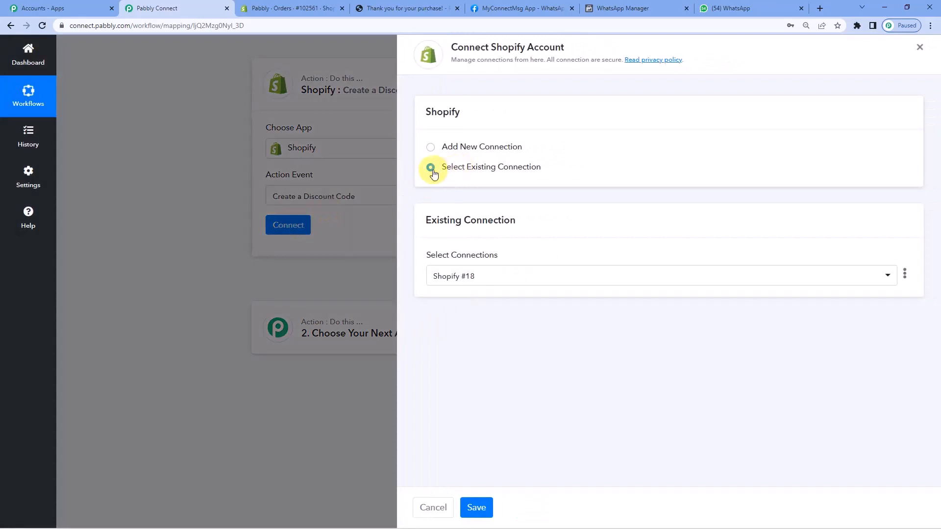
pyautogui.click(481, 508)
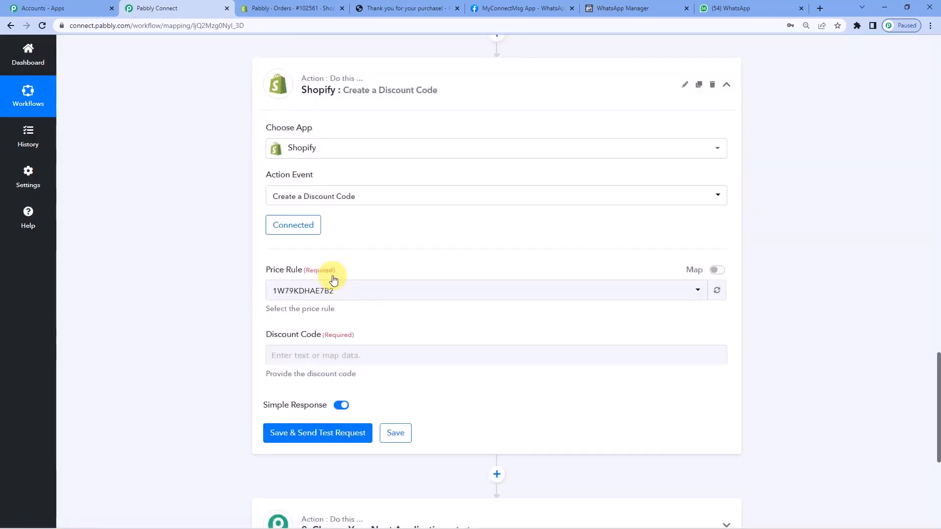
# Compare the available price rules with the store's Discounts list in Shopify and select 1W79KDHAE7B2 as the Price Rule.
pyautogui.scroll(-1, 330, 278)
pyautogui.click(341, 246)
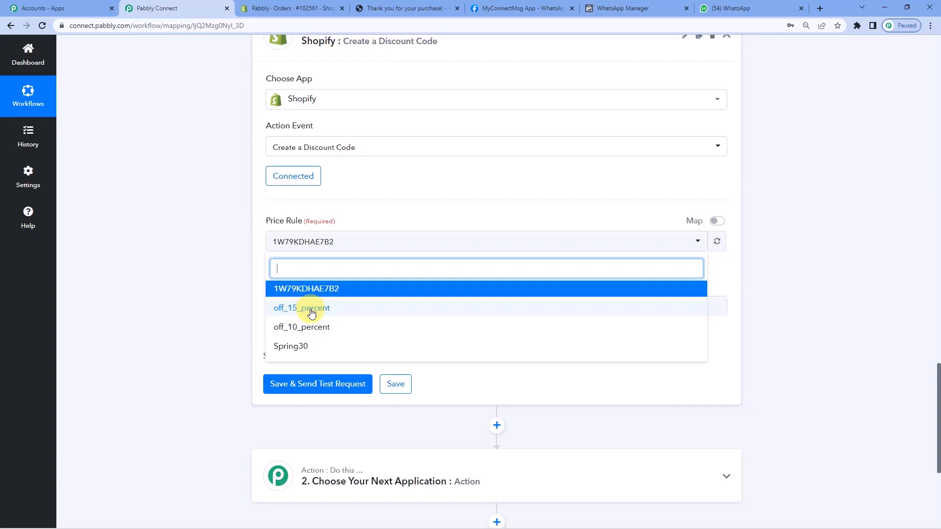
pyautogui.click(282, 5)
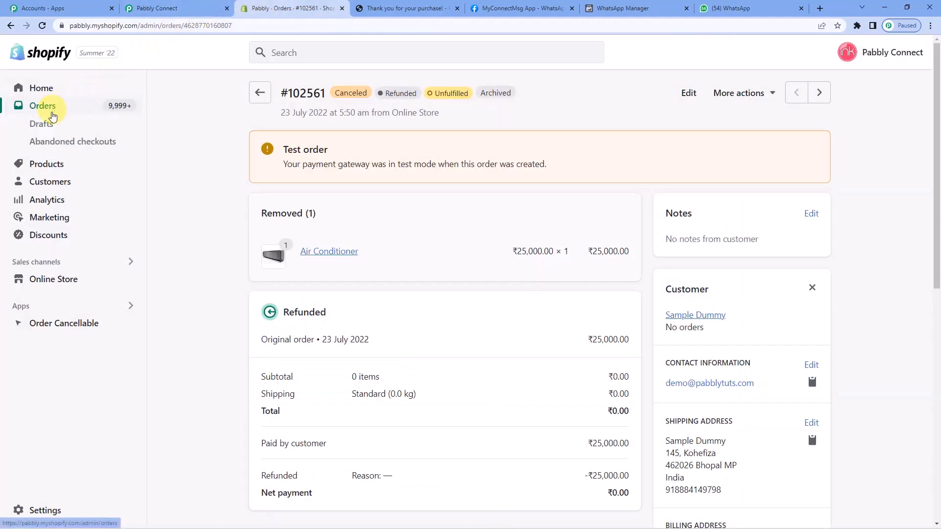
pyautogui.click(46, 239)
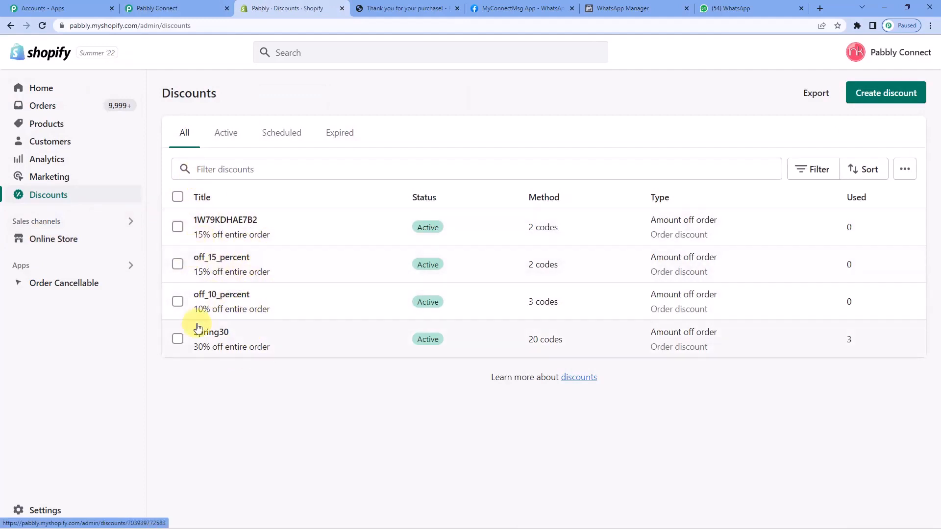
pyautogui.click(175, 6)
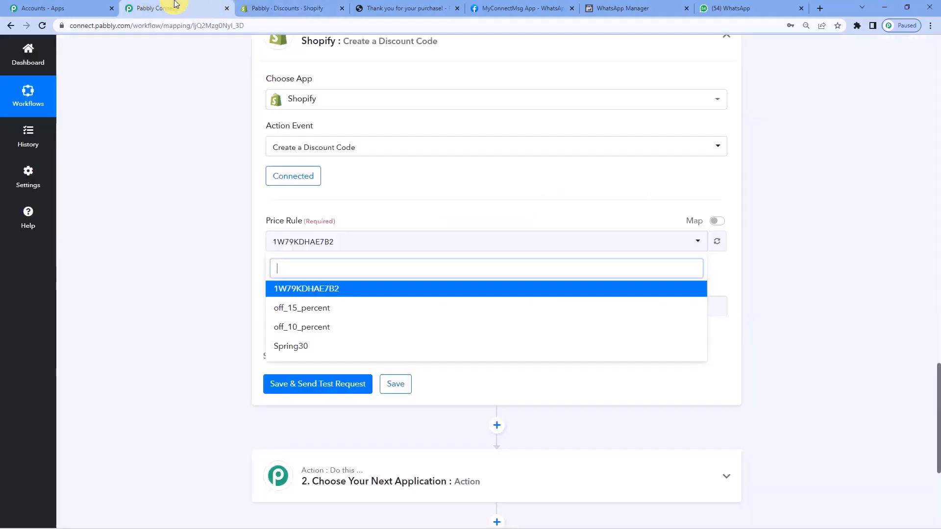
pyautogui.click(318, 290)
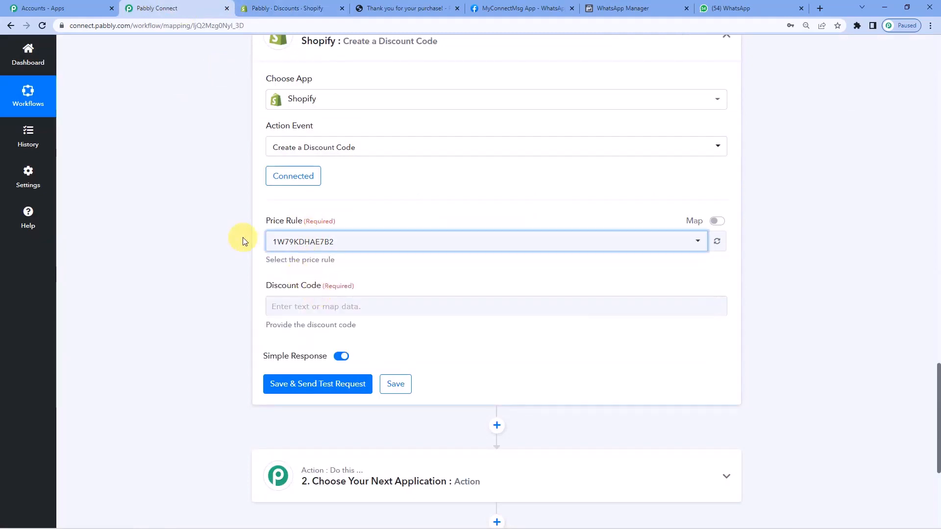
# Map the Date/Time Formatter's Result value into the Discount Code field.
pyautogui.scroll(-2, 242, 240)
pyautogui.click(299, 208)
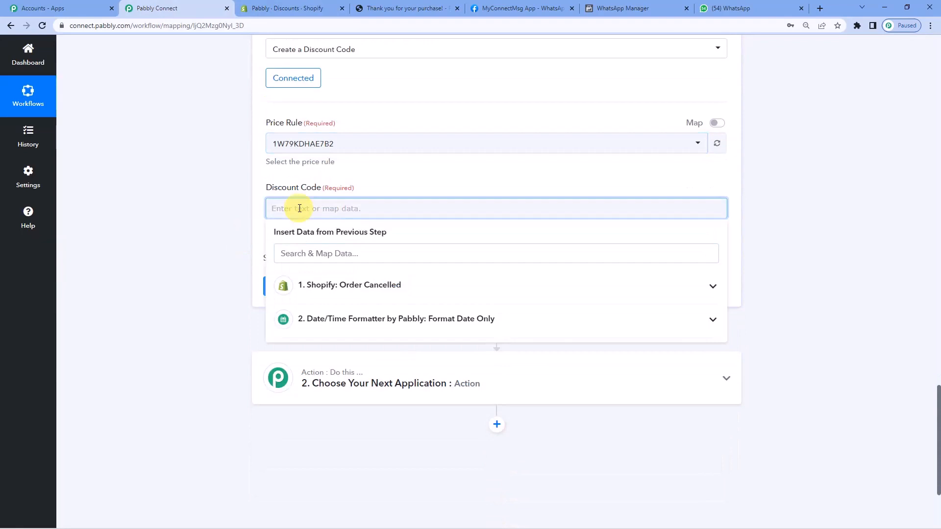
pyautogui.click(338, 318)
pyautogui.click(341, 371)
# Review the formatter's Cancelled At date and timestamp result against the value mapped in the Discount Code field.
pyautogui.scroll(4, 168, 203)
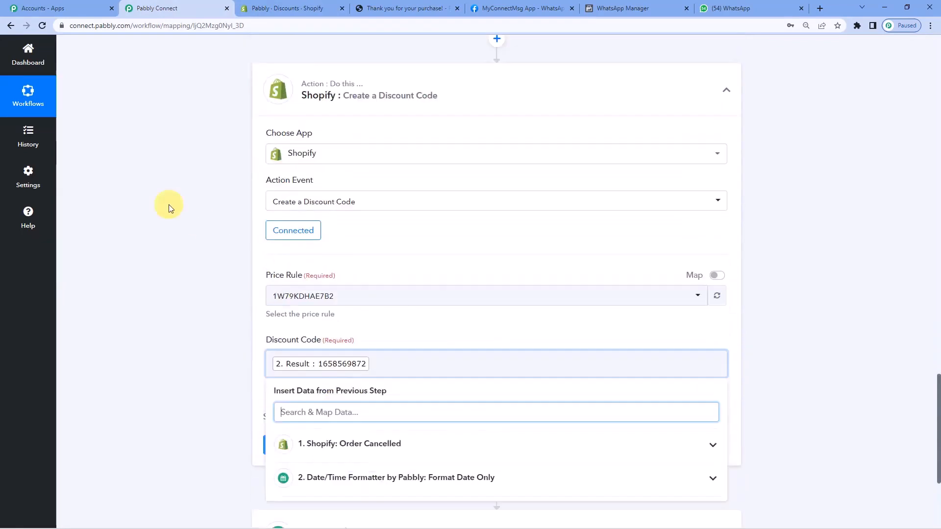
pyautogui.scroll(4, 389, 250)
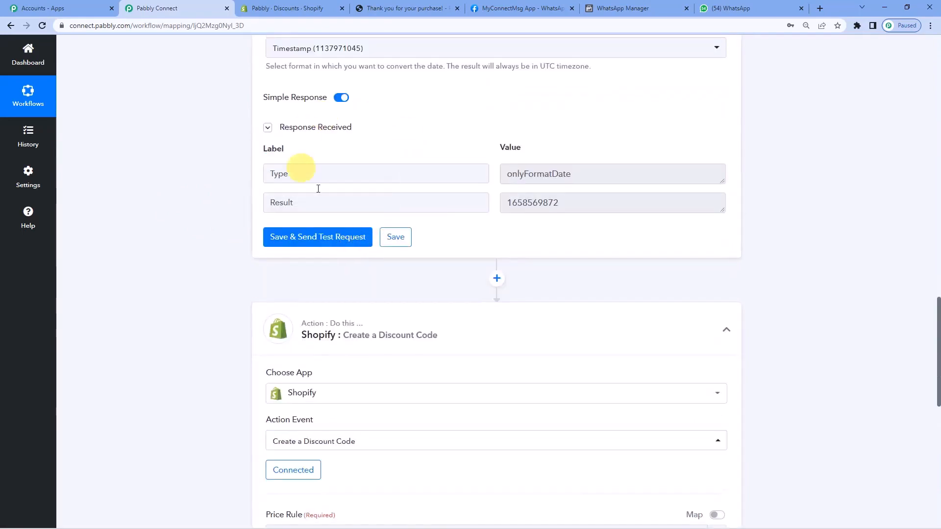
pyautogui.scroll(3, 537, 215)
pyautogui.scroll(2, 316, 189)
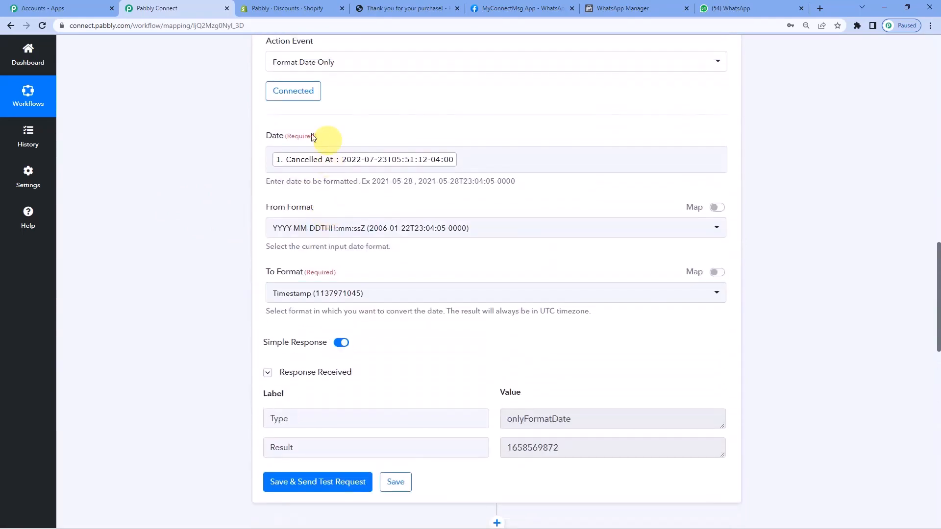
pyautogui.click(304, 167)
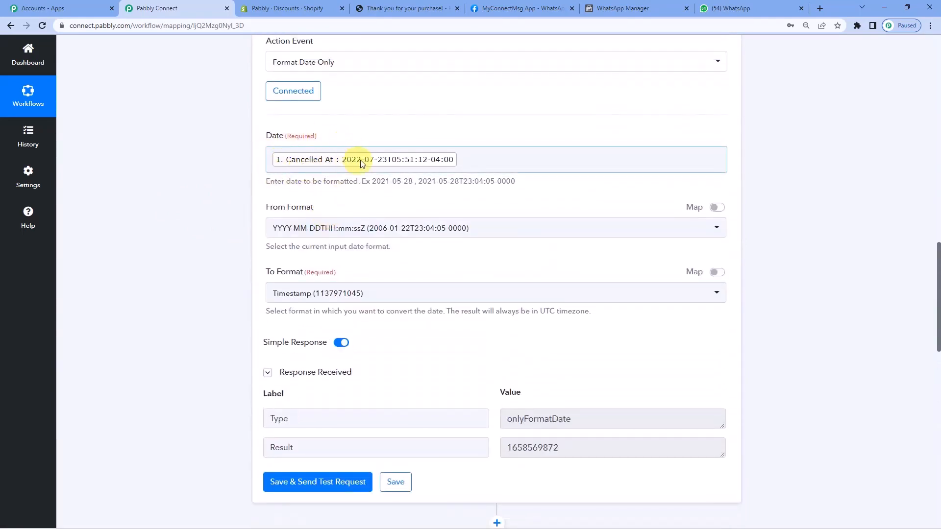
pyautogui.scroll(-4, 254, 189)
pyautogui.scroll(2, 432, 252)
pyautogui.scroll(-4, 522, 205)
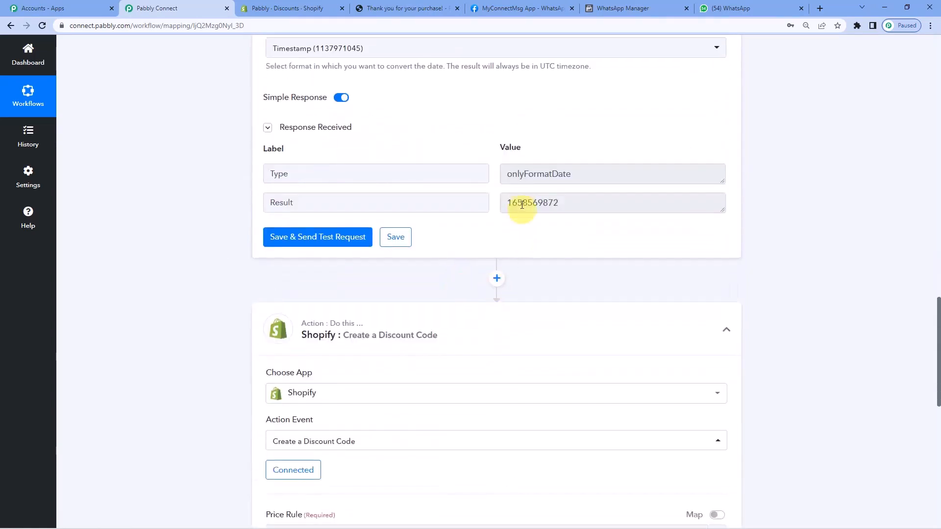
pyautogui.doubleClick(510, 206)
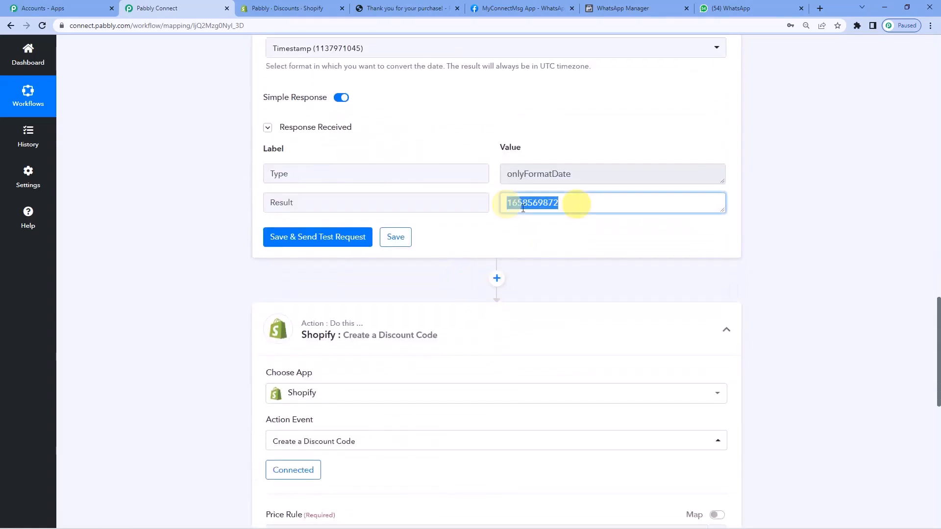
pyautogui.scroll(-7, 485, 212)
pyautogui.click(317, 253)
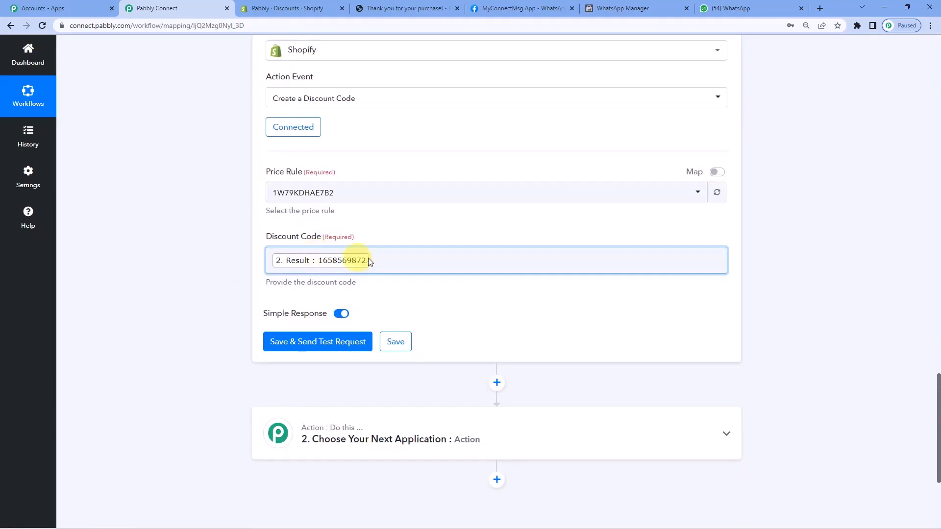
pyautogui.click(385, 261)
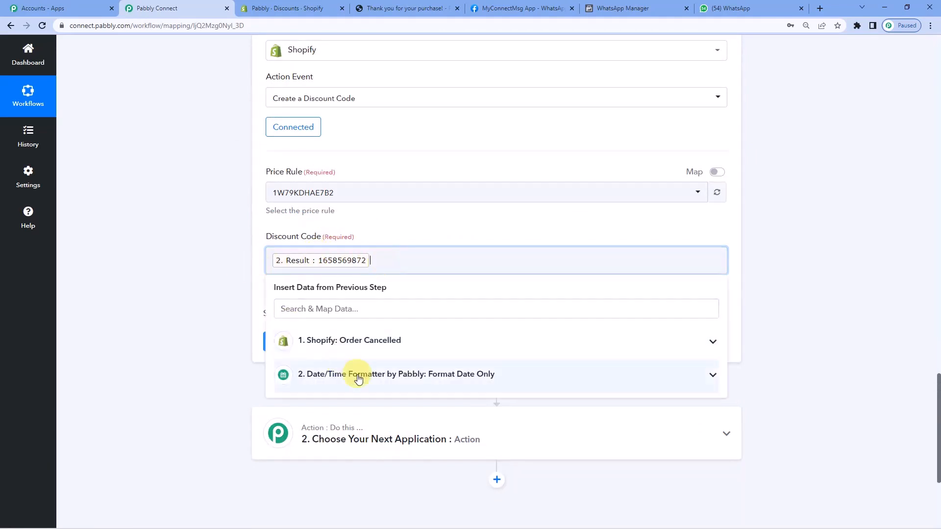
pyautogui.click(232, 271)
# Save the Create a Discount Code action, send its test request and check the returned Discount Code Code value.
pyautogui.scroll(-2, 231, 268)
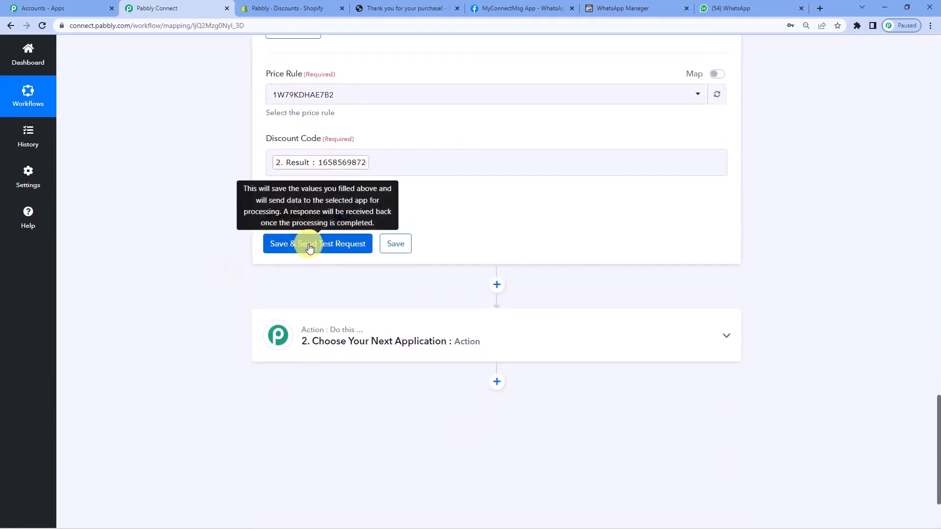
pyautogui.click(310, 246)
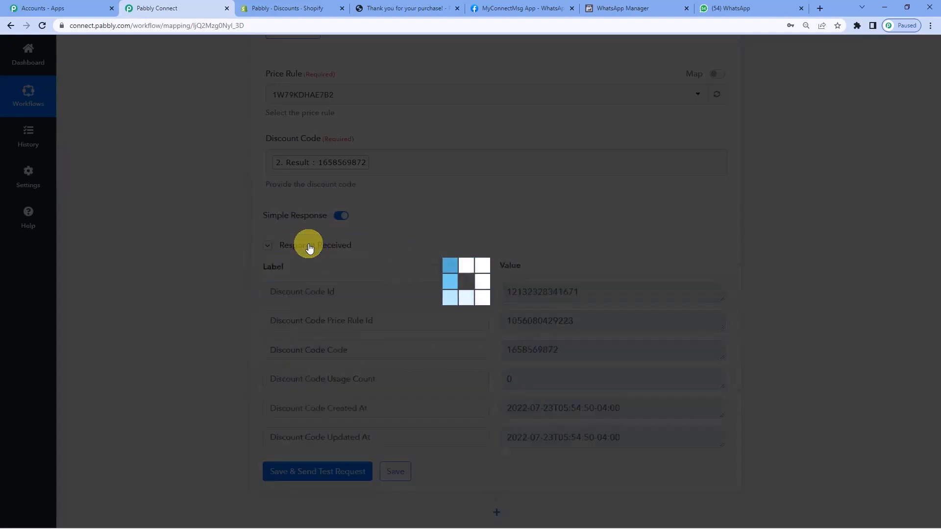
pyautogui.scroll(-3, 437, 258)
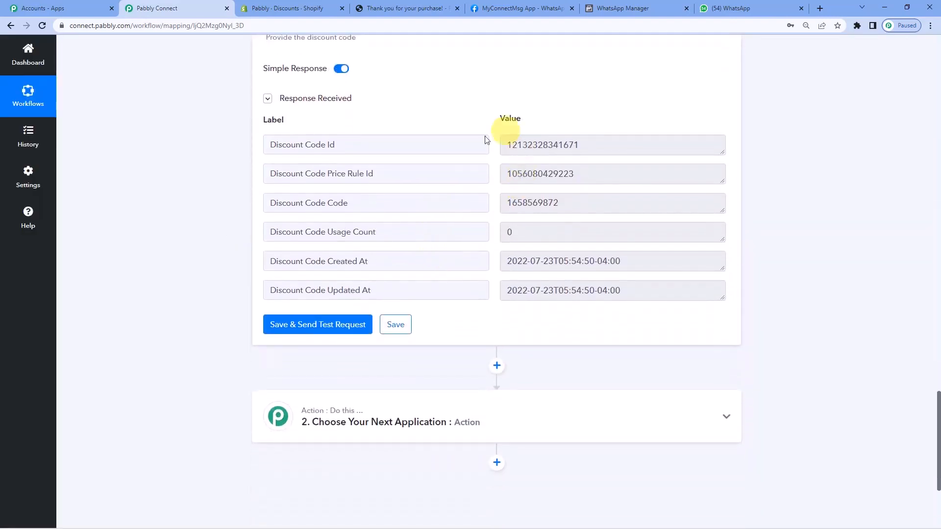
pyautogui.moveTo(507, 202); pyautogui.dragTo(577, 202)
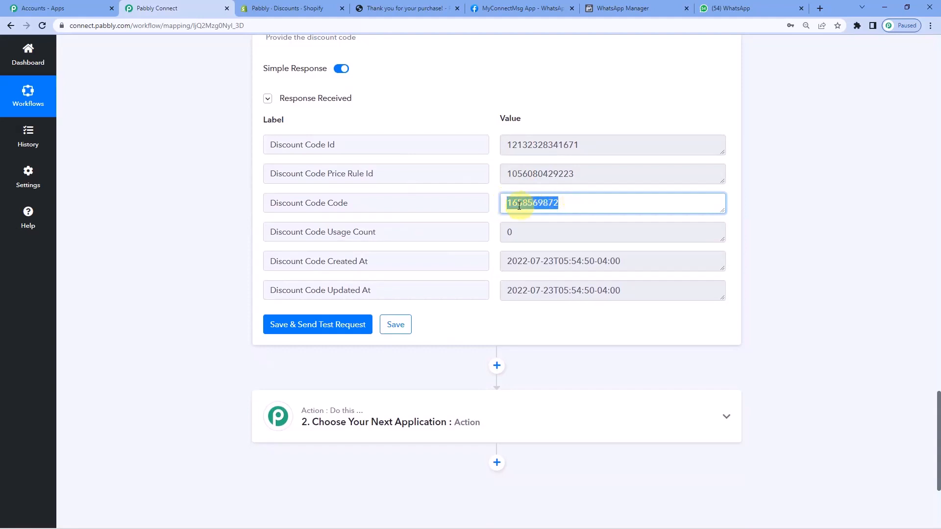
pyautogui.moveTo(505, 206); pyautogui.dragTo(594, 204)
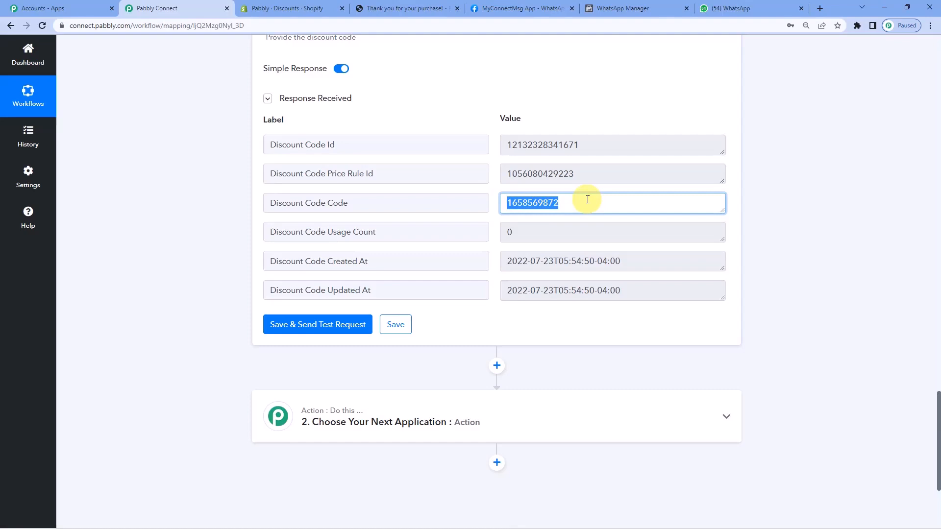
# Set the workflow's next action to WhatsApp Cloud API with the Send Template Message event.
pyautogui.click(175, 210)
pyautogui.scroll(-2, 174, 210)
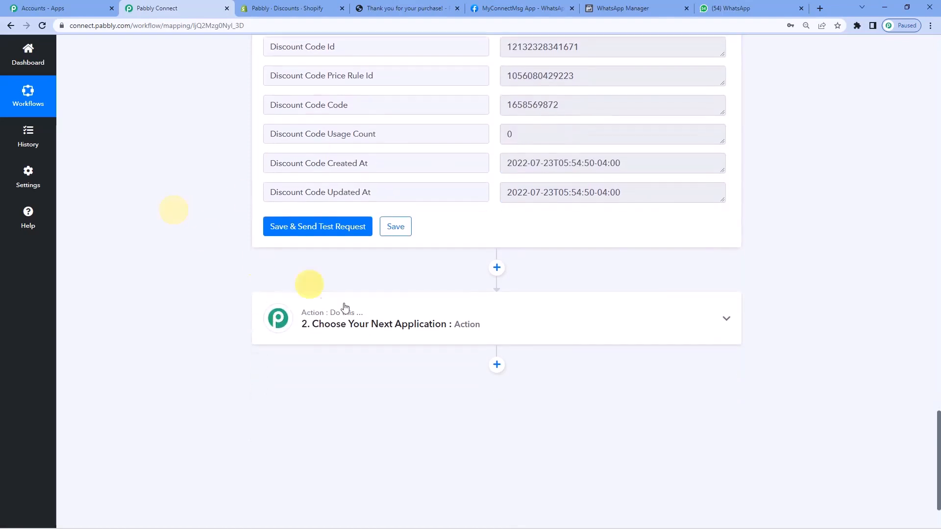
pyautogui.click(421, 327)
pyautogui.click(345, 383)
pyautogui.write('w')
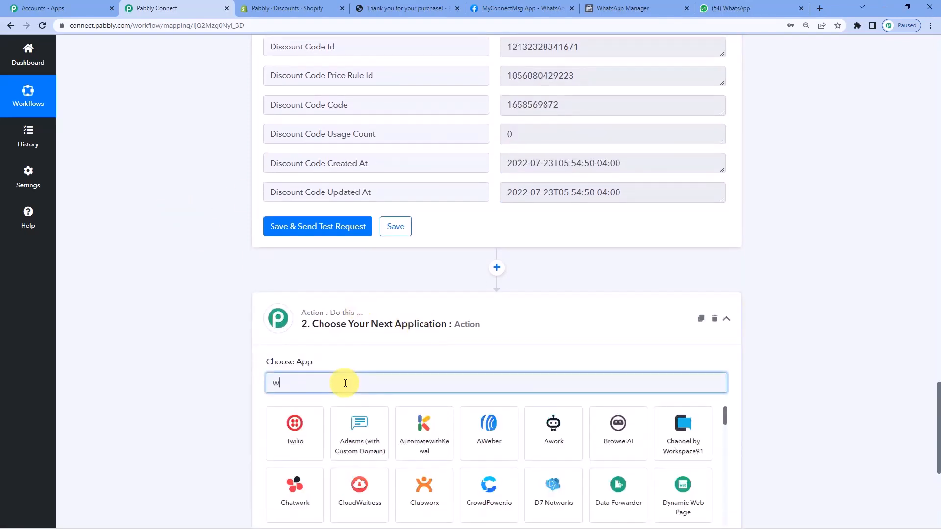
pyautogui.write('hat')
pyautogui.click(607, 420)
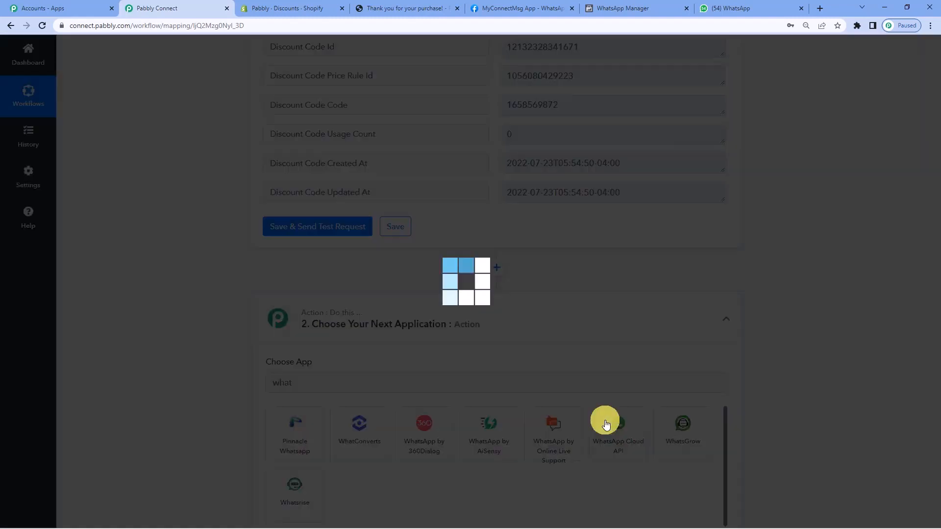
pyautogui.scroll(-1, 557, 289)
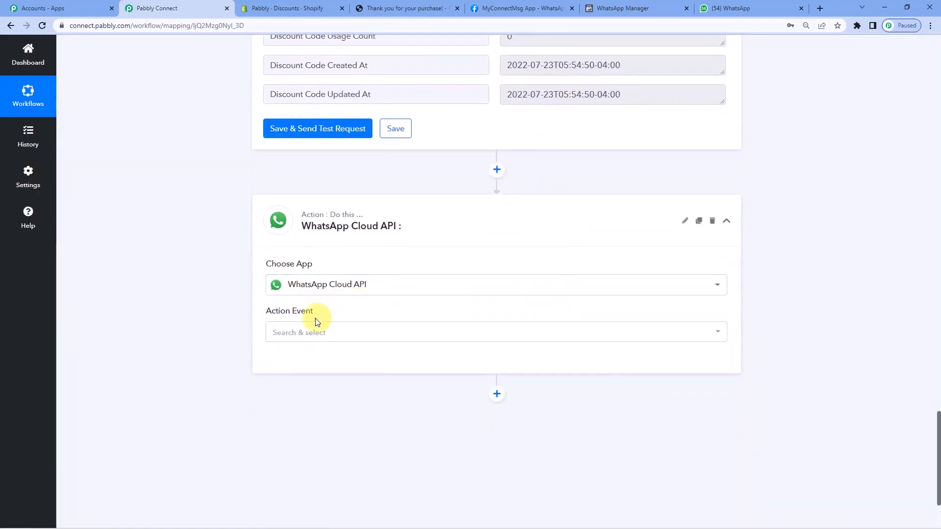
pyautogui.click(309, 331)
pyautogui.click(311, 380)
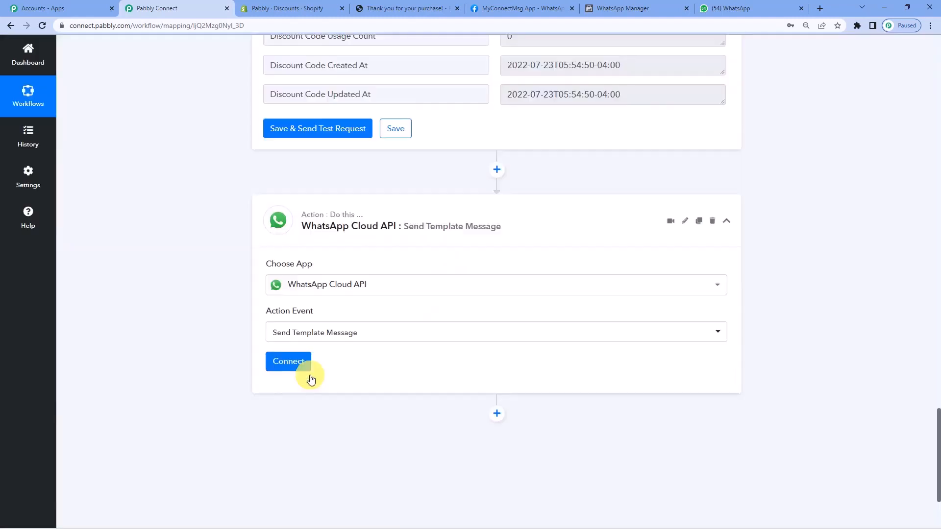
# Start a new WhatsApp Cloud API connection and paste the temporary access token from the Meta app's Getting Started page into the Token field.
pyautogui.click(292, 361)
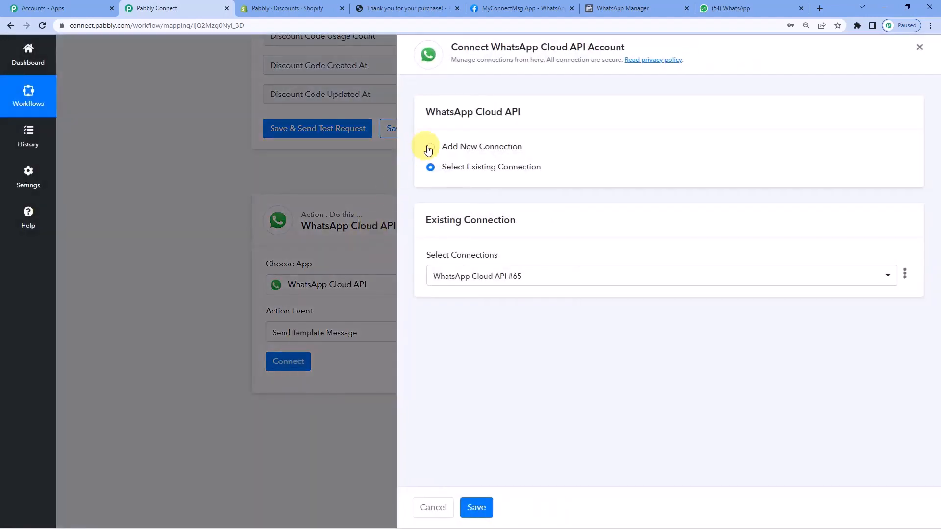
pyautogui.click(430, 148)
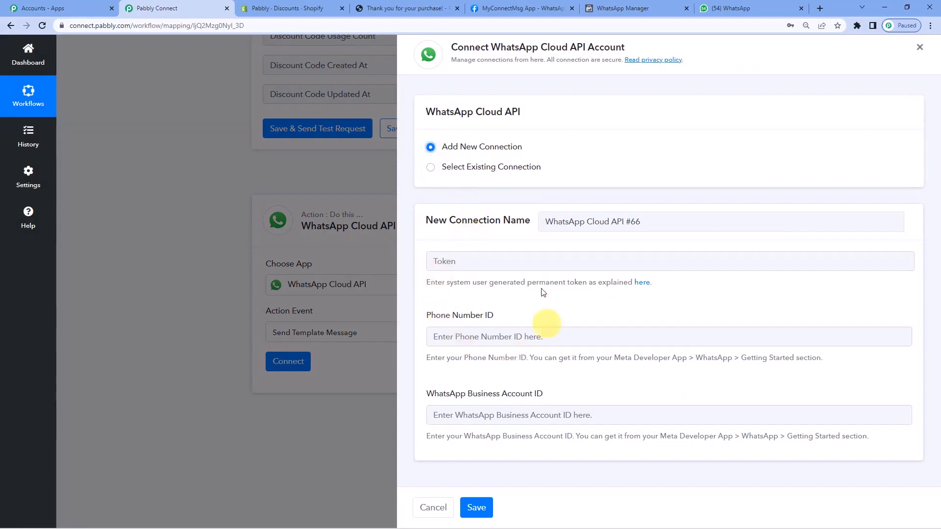
pyautogui.click(491, 6)
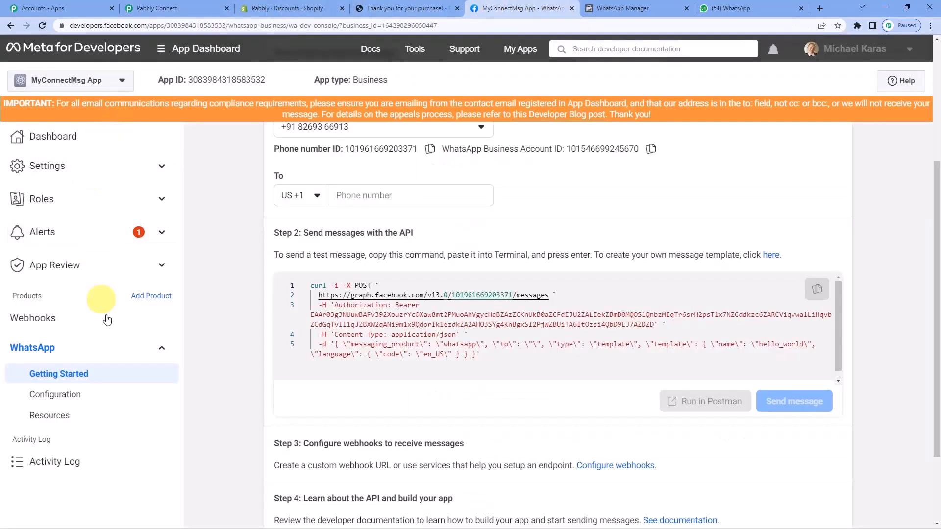
pyautogui.click(75, 381)
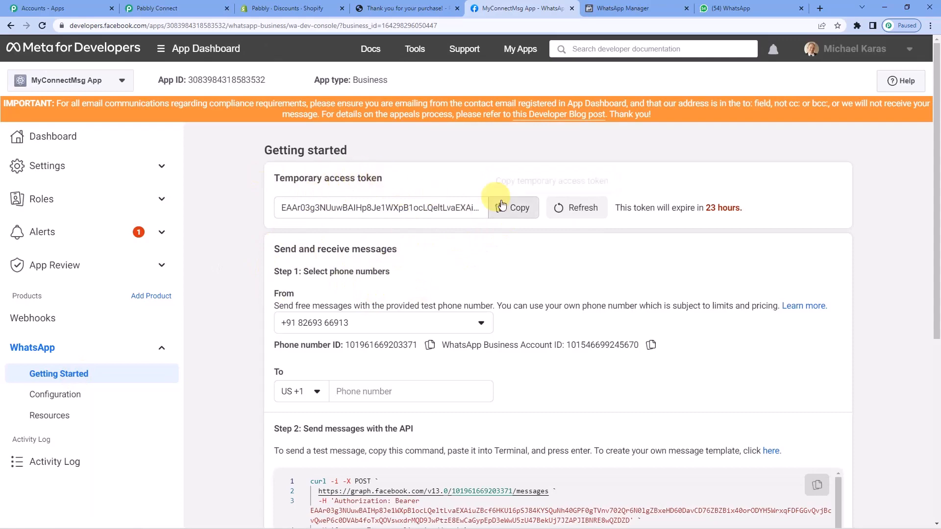
pyautogui.click(208, 8)
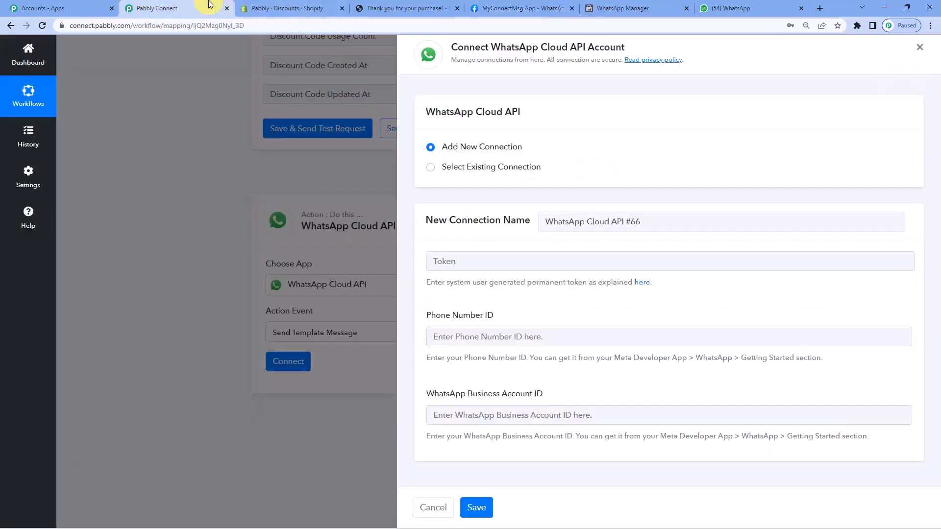
pyautogui.click(451, 263)
pyautogui.hotkey('ctrl', 'v')
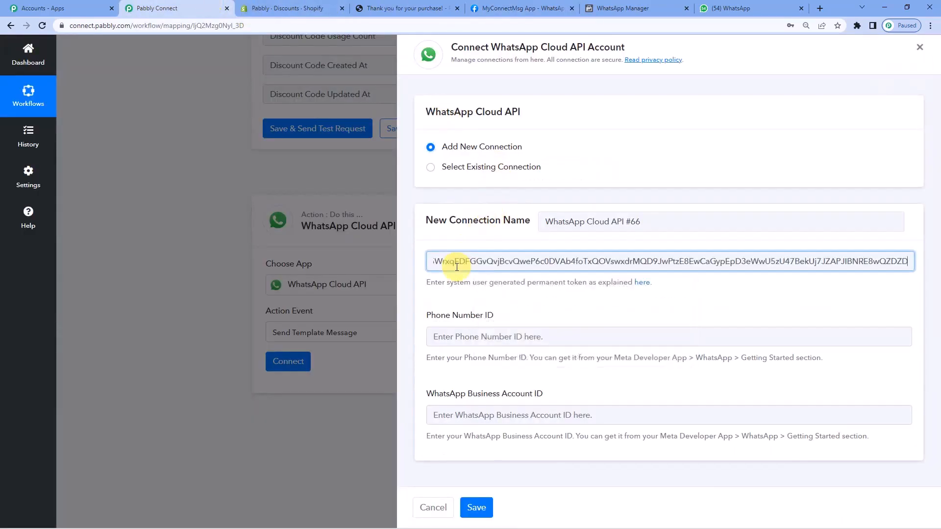
# Copy the Phone number ID from the Meta app page into the connection's Phone Number ID field.
pyautogui.click(518, 8)
pyautogui.scroll(-1, 365, 259)
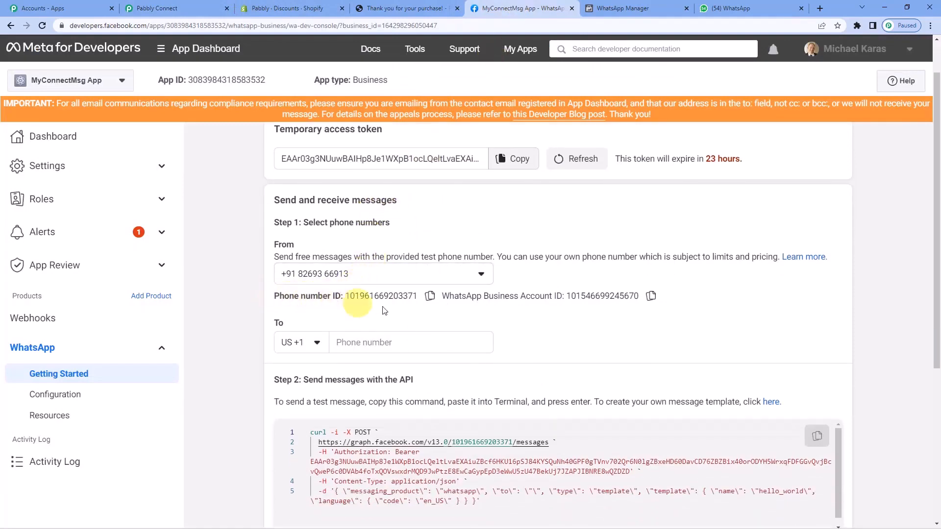
pyautogui.click(431, 296)
pyautogui.click(219, 8)
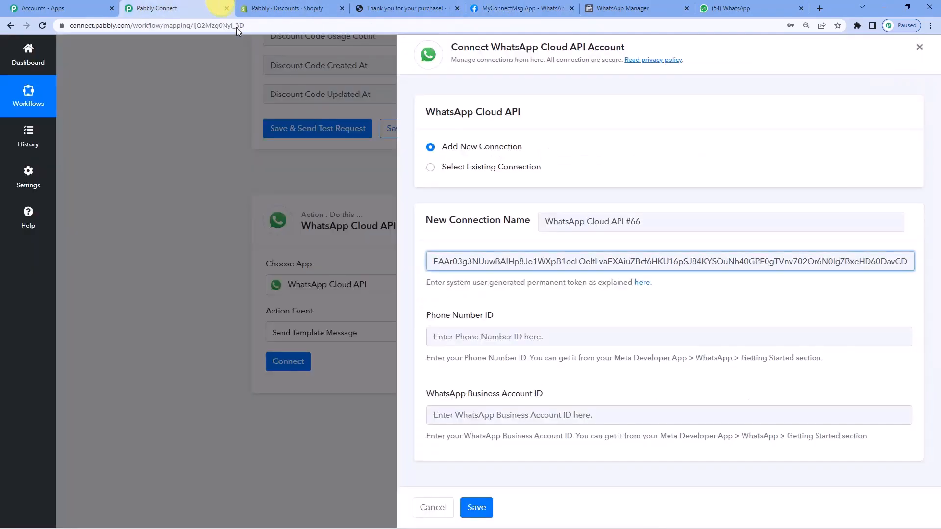
pyautogui.click(441, 337)
pyautogui.hotkey('ctrl', 'v')
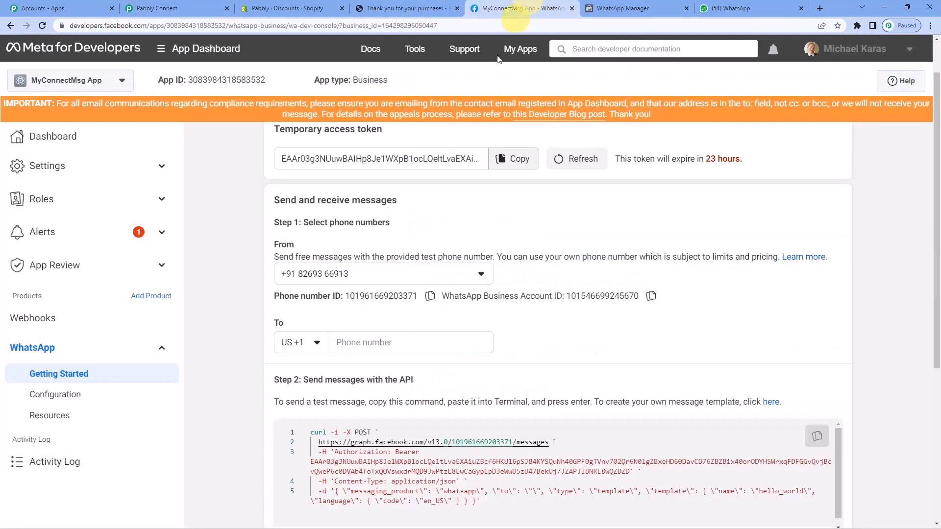
# Copy the WhatsApp Business Account ID from the Meta app page into the matching connection field and save the connection.
pyautogui.scroll(-1, 346, 242)
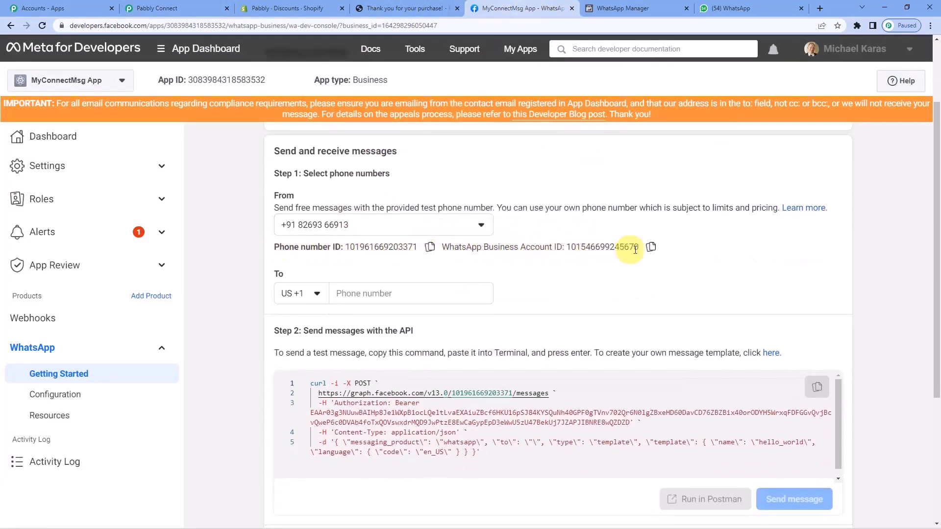
pyautogui.click(651, 246)
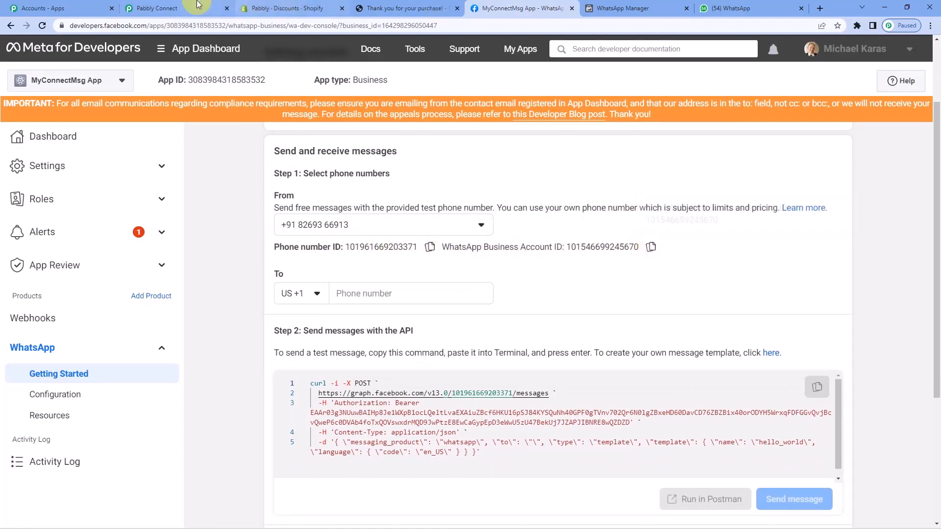
pyautogui.click(152, 9)
pyautogui.click(461, 417)
pyautogui.hotkey('ctrl', 'v')
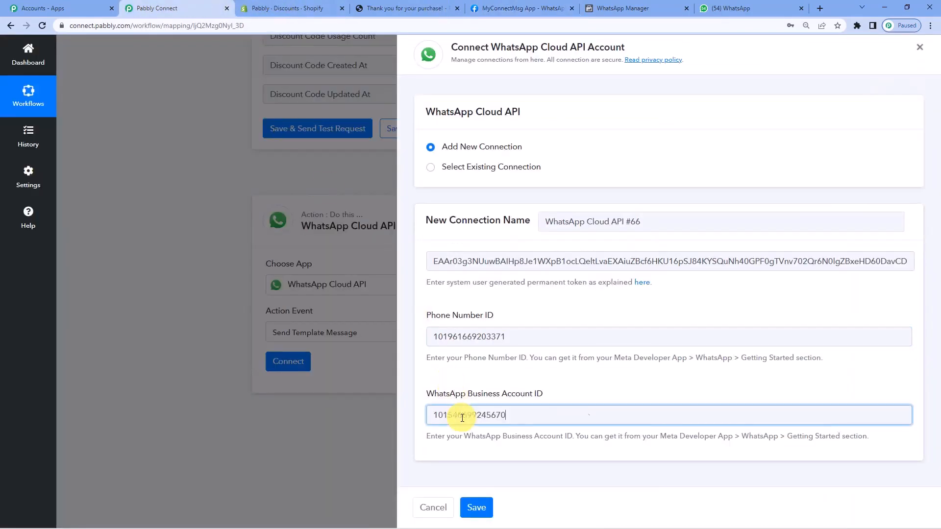
pyautogui.click(477, 509)
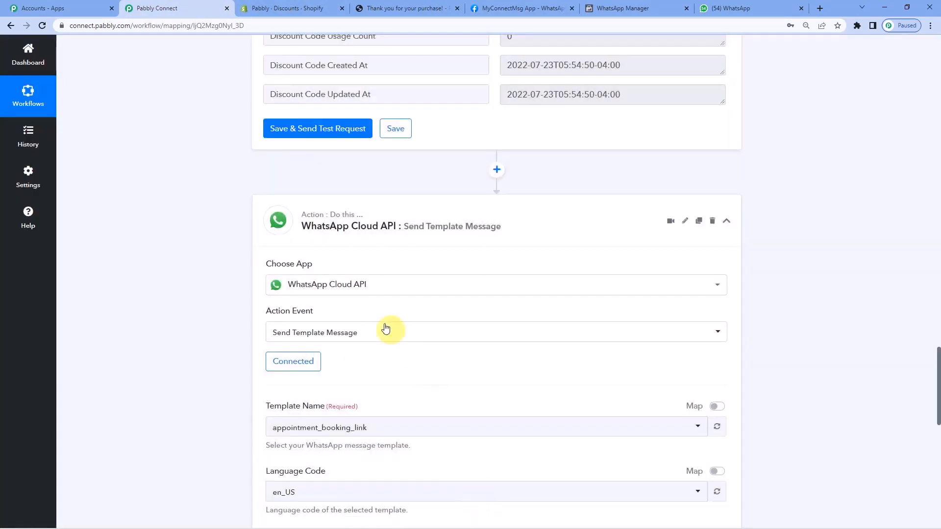
# Select order_cancelled as the Template Name and review that template's message body in WhatsApp Manager.
pyautogui.scroll(-2, 367, 284)
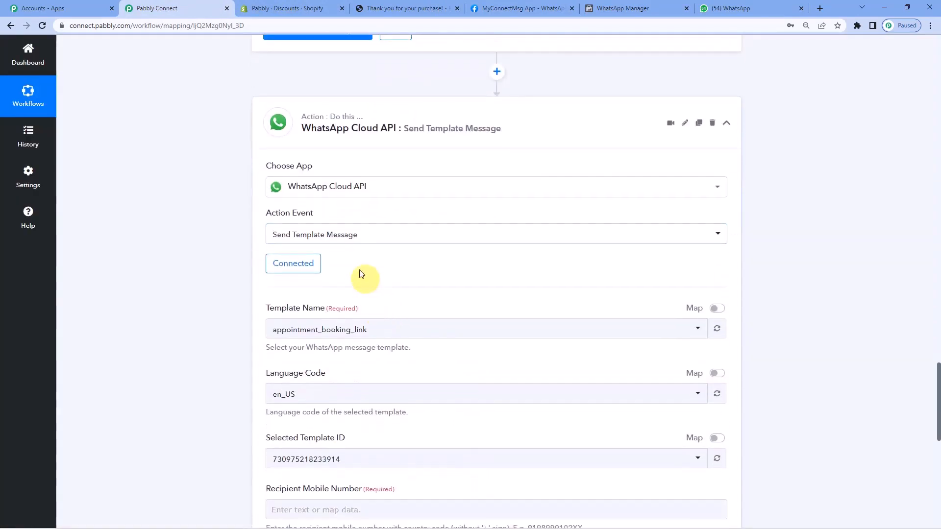
pyautogui.click(326, 338)
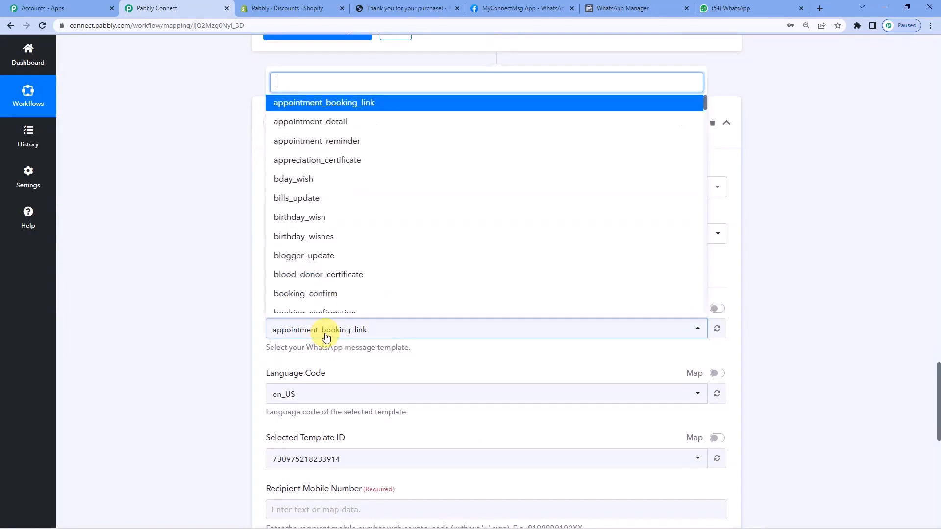
pyautogui.write('c')
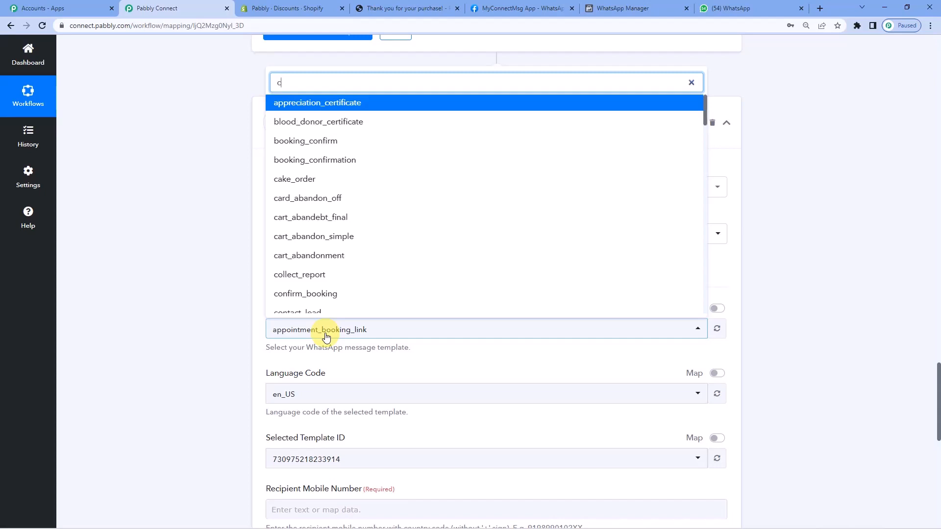
pyautogui.write('an')
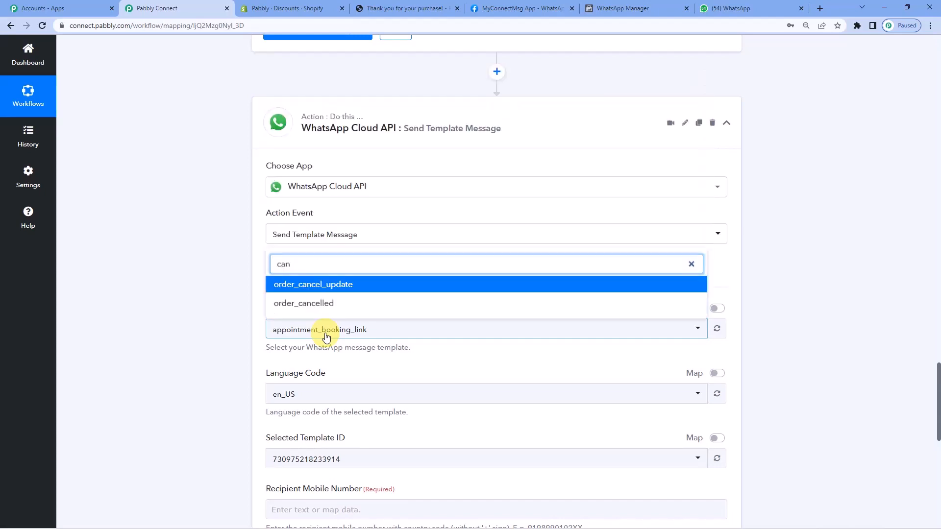
pyautogui.click(326, 305)
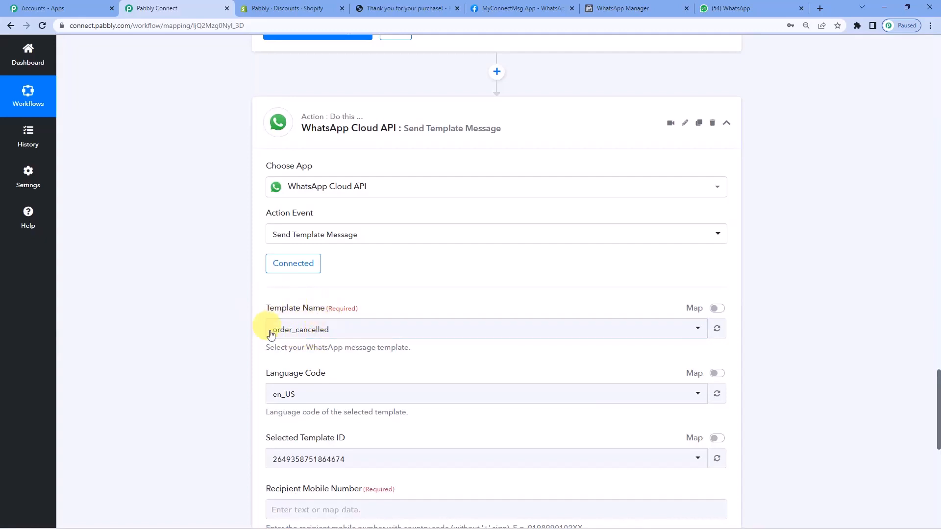
pyautogui.scroll(-1, 496, 93)
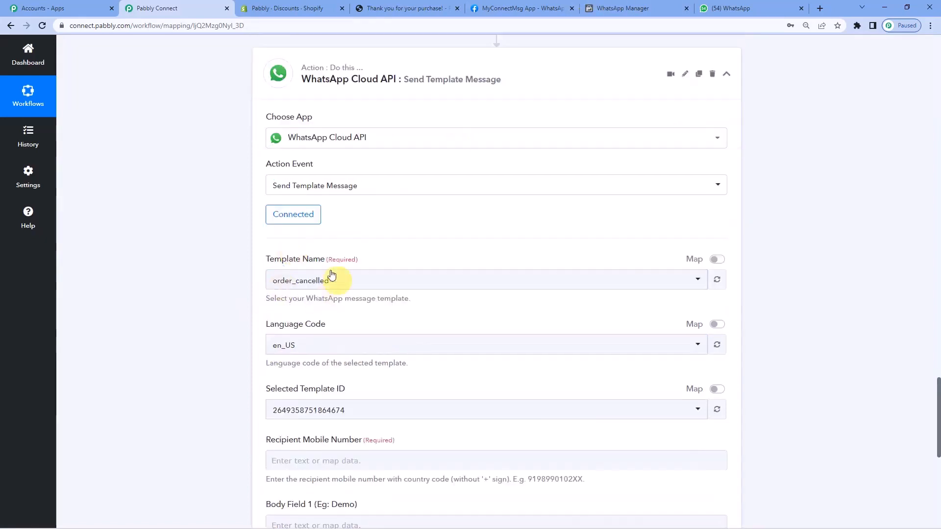
pyautogui.click(647, 4)
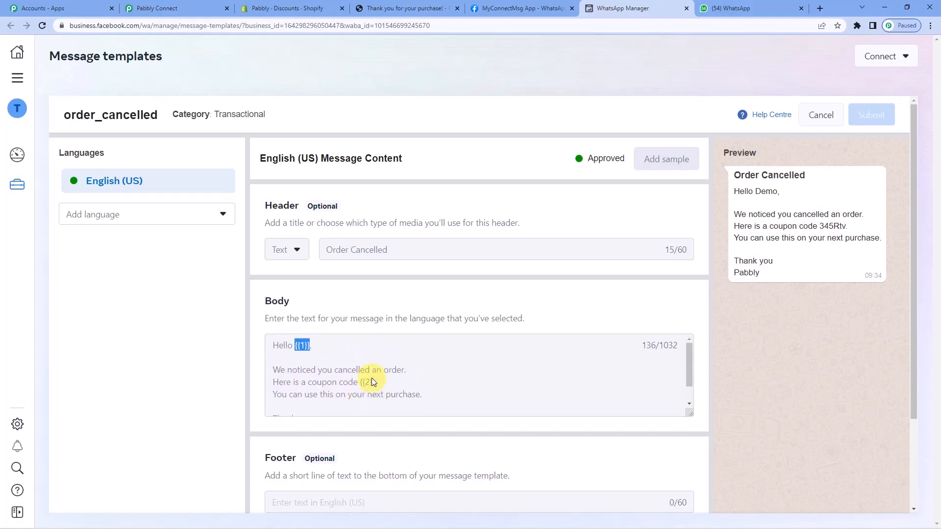
pyautogui.click(189, 4)
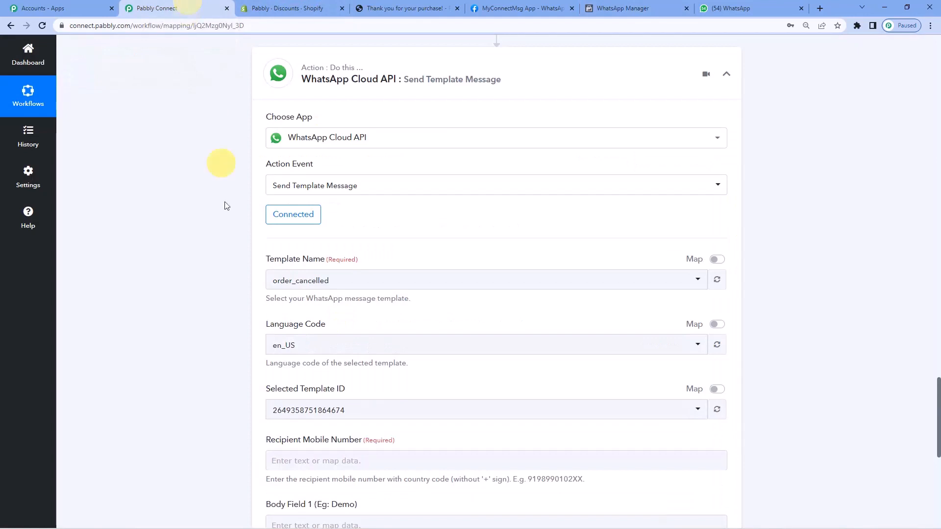
# Map Billing Address Phone from the Shopify Order Cancelled data into the Recipient Mobile Number field.
pyautogui.scroll(-3, 206, 249)
pyautogui.scroll(-1, 206, 249)
pyautogui.click(340, 262)
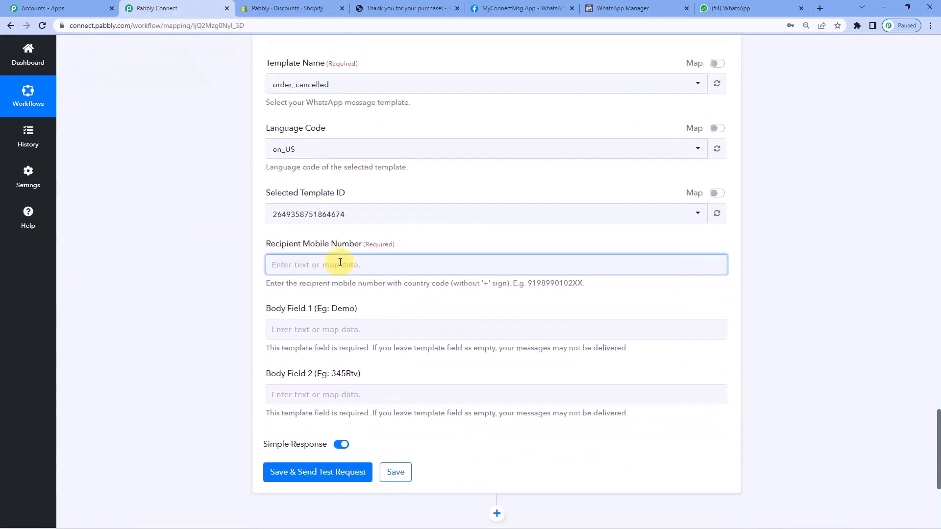
pyautogui.scroll(-1, 340, 262)
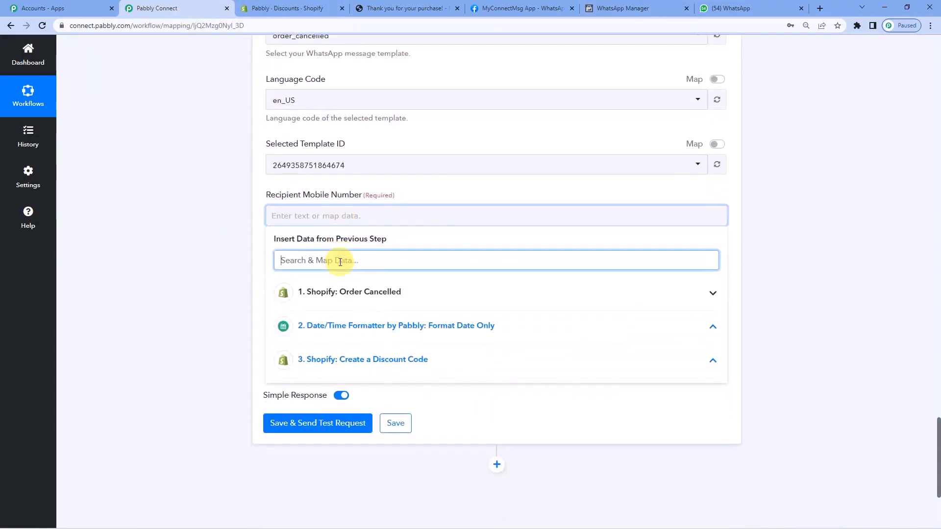
pyautogui.click(353, 293)
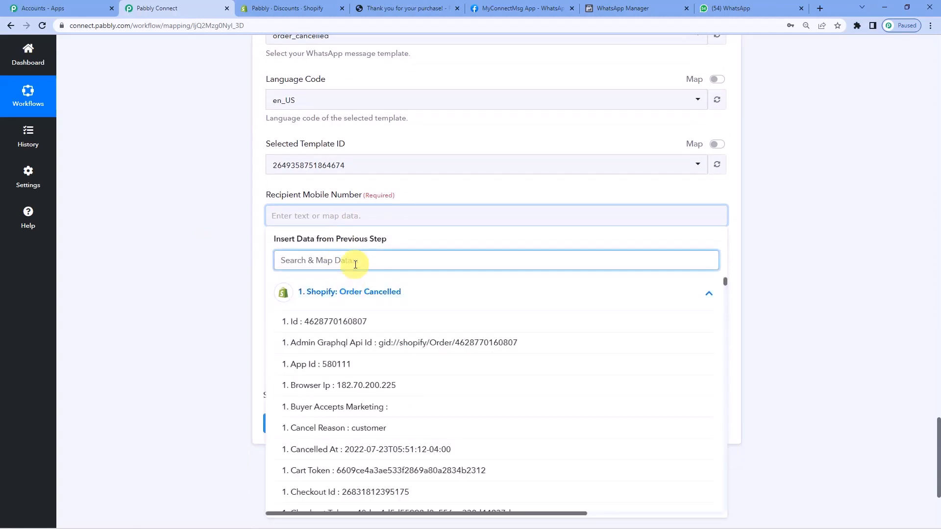
pyautogui.write('bill')
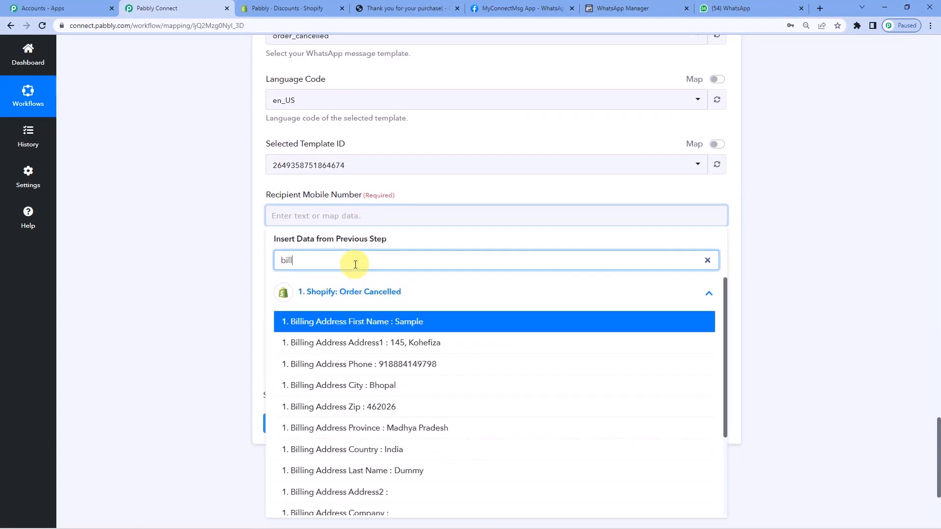
pyautogui.click(404, 372)
pyautogui.click(206, 296)
pyautogui.scroll(-1, 204, 289)
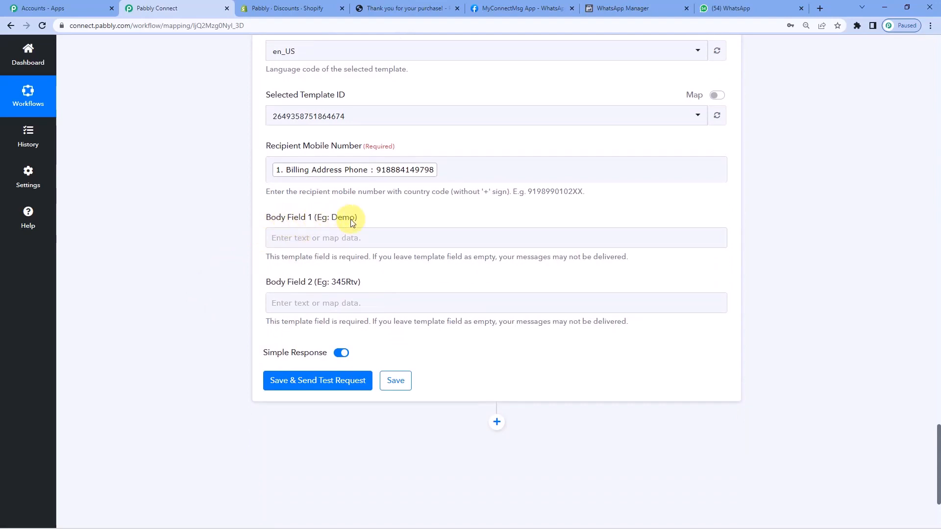
# Check the first variable in the order_cancelled template, and map Billing Address First Name from Shopify Order Cancelled into Body Field 1.
pyautogui.click(614, 5)
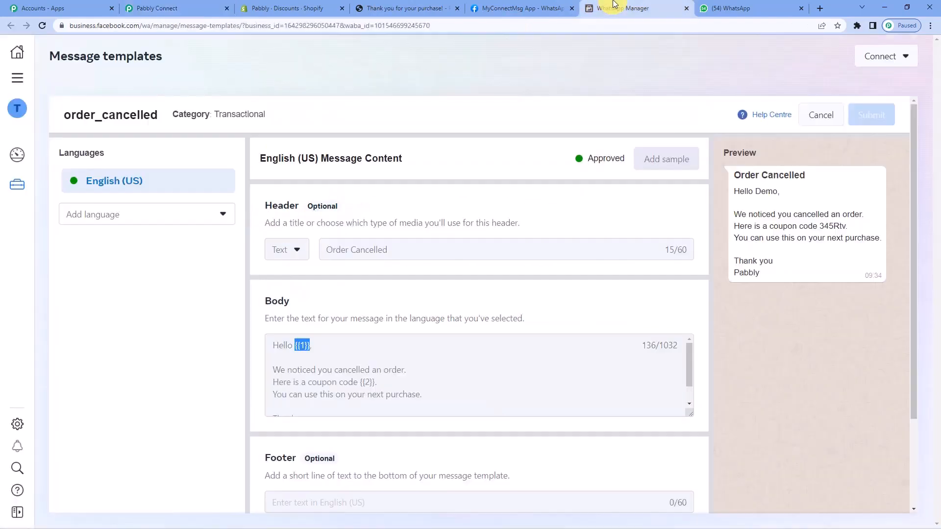
pyautogui.scroll(-1, 293, 366)
pyautogui.scroll(1, 292, 365)
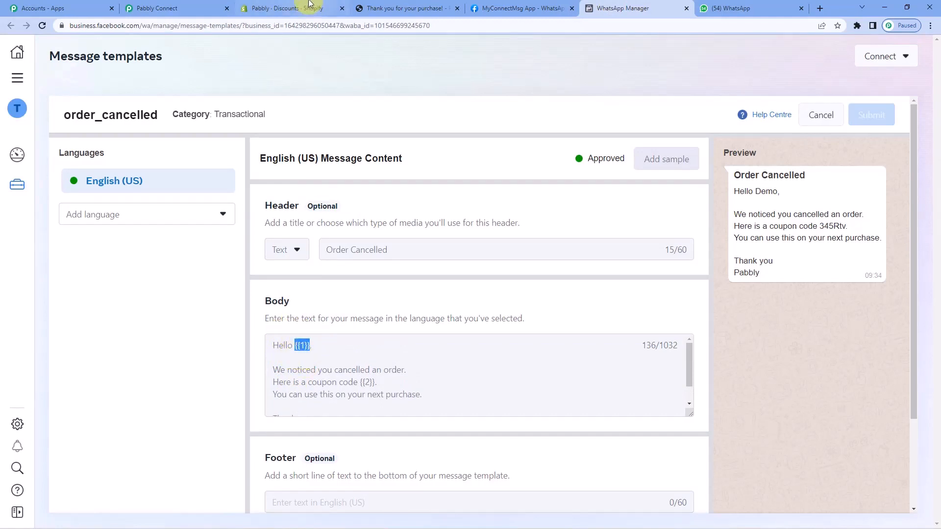
pyautogui.click(201, 6)
pyautogui.click(342, 239)
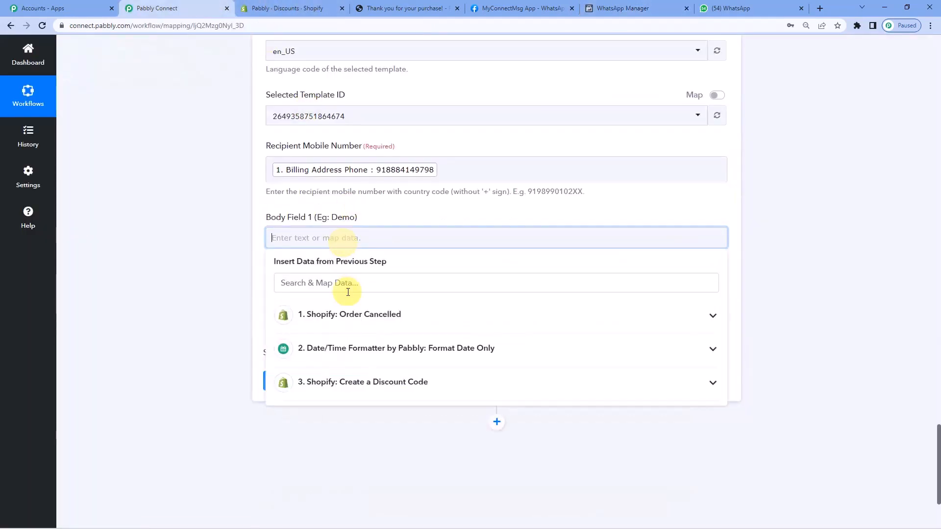
pyautogui.click(346, 315)
pyautogui.click(345, 285)
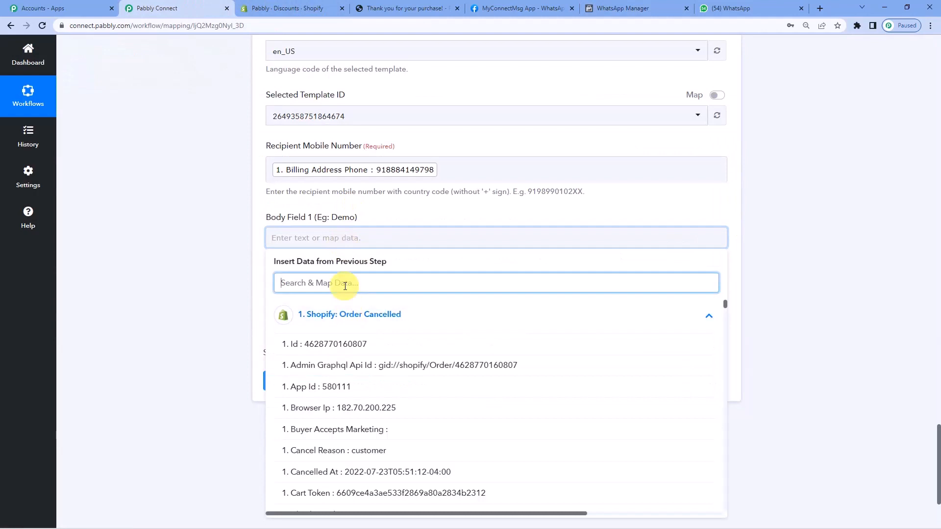
pyautogui.write('nam')
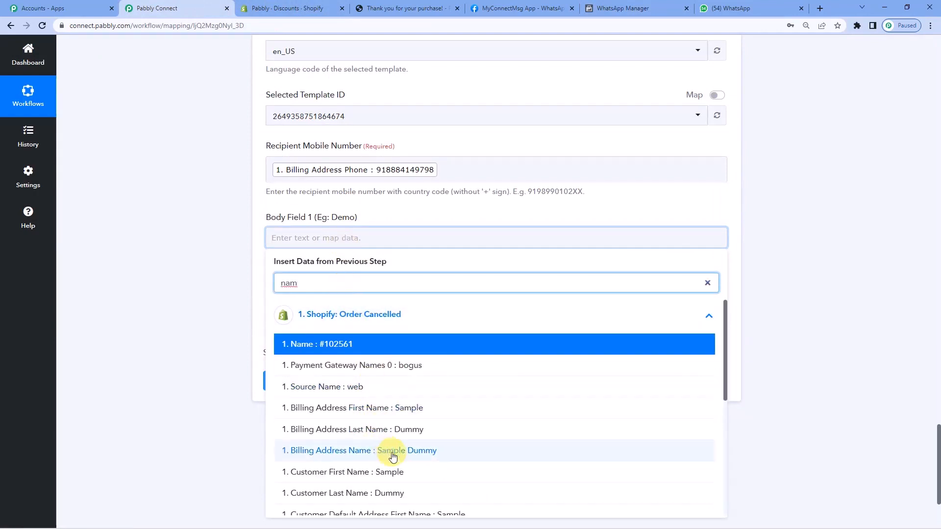
pyautogui.click(388, 408)
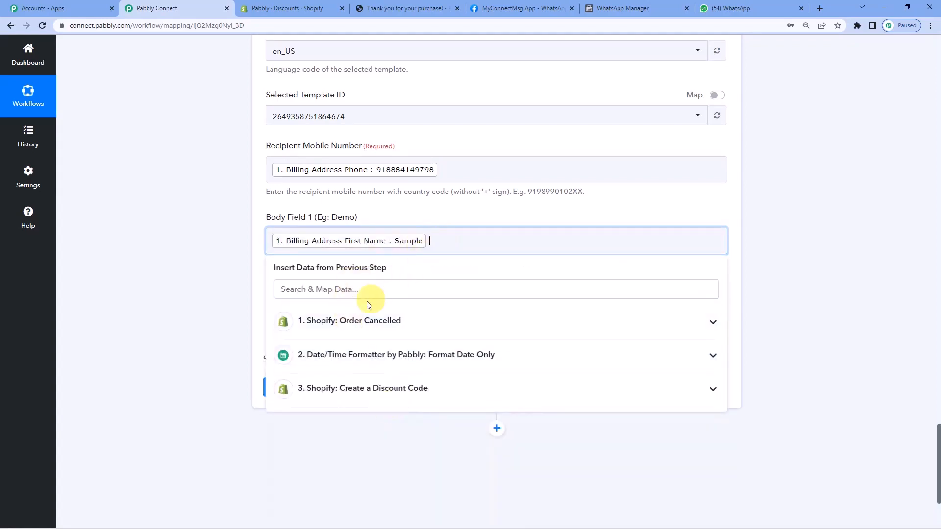
# Add Billing Address Last Name from the Shopify Order Cancelled data after the first name in Body Field 1.
pyautogui.click(357, 321)
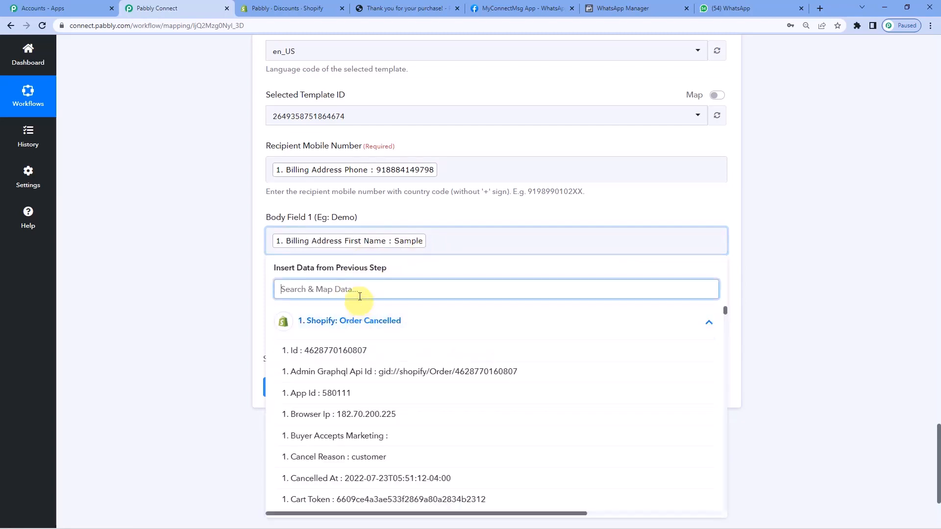
pyautogui.write('last')
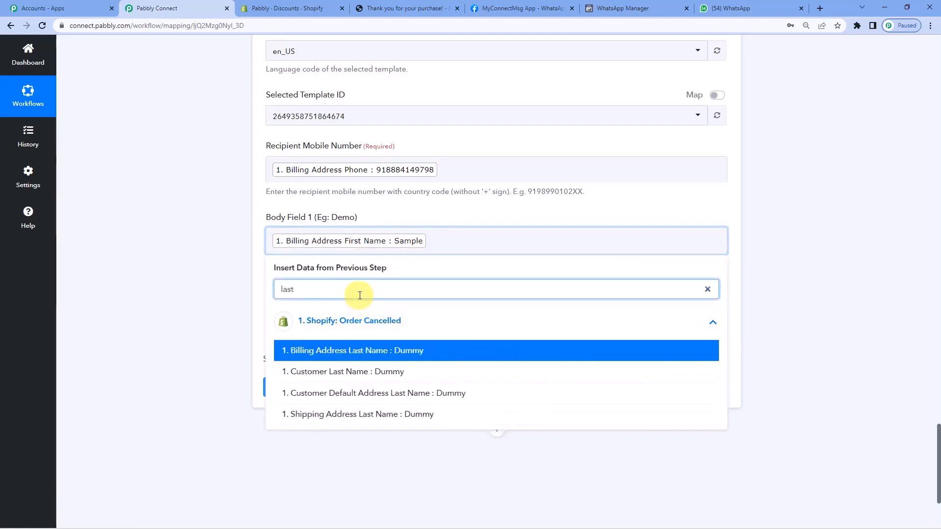
pyautogui.click(388, 351)
pyautogui.click(225, 279)
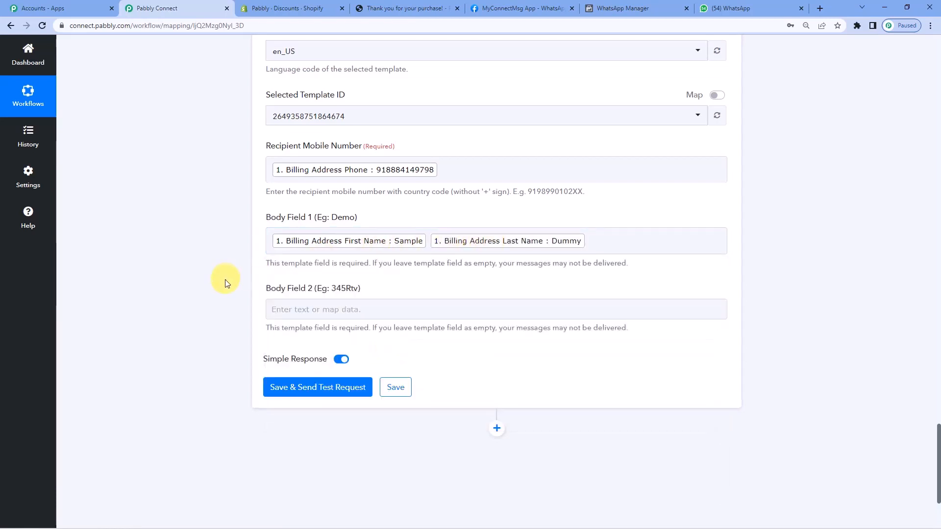
# Examine the template's second variable in WhatsApp Manager, and review the workflow's Date/Time Formatter and Create a Discount Code steps for the coupon code's source.
pyautogui.scroll(-1, 289, 260)
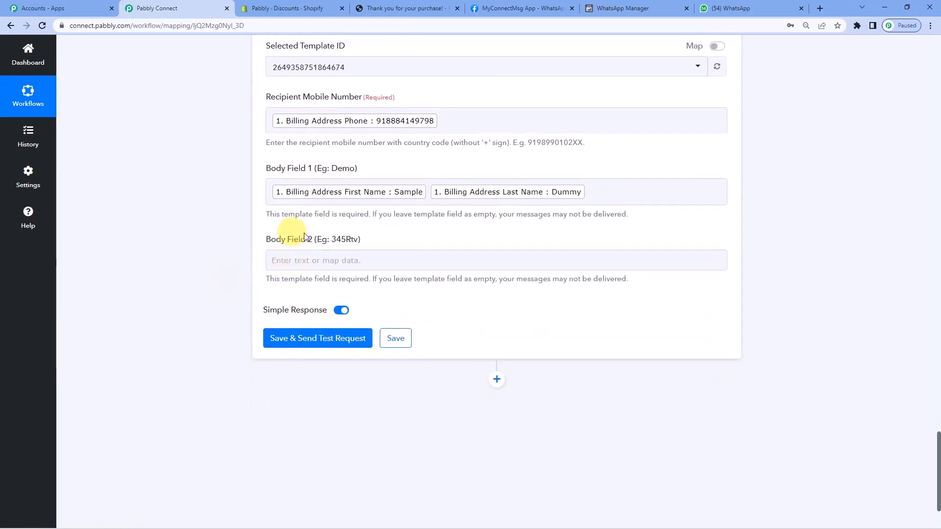
pyautogui.click(632, 9)
pyautogui.scroll(-1, 305, 336)
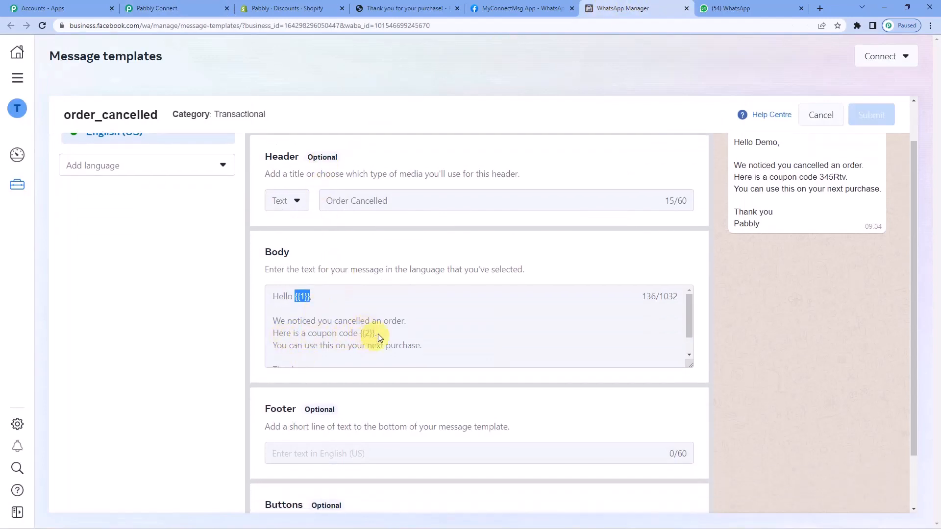
pyautogui.click(204, 4)
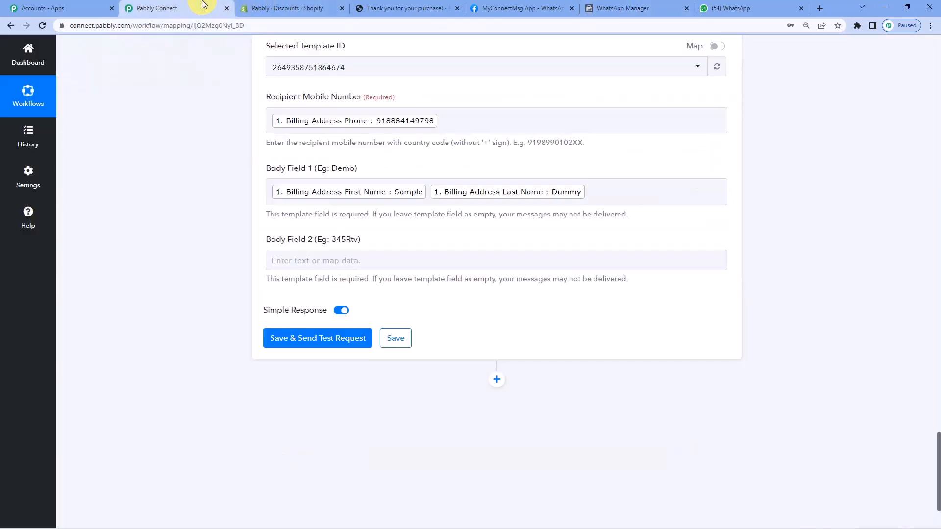
pyautogui.scroll(7, 391, 248)
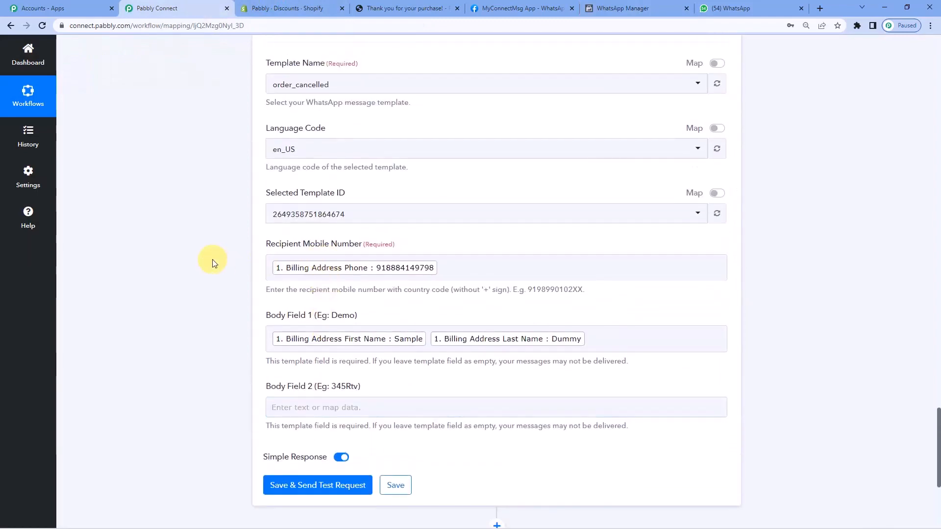
pyautogui.scroll(8, 212, 263)
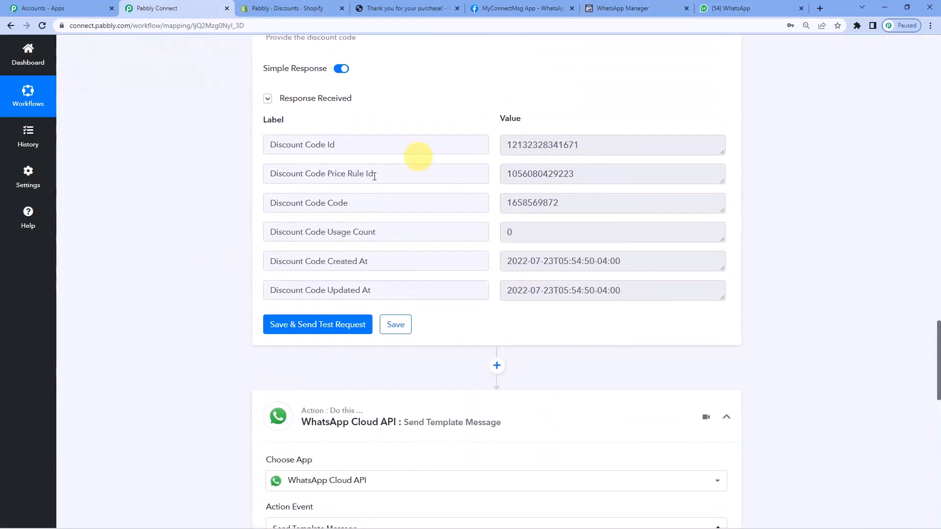
pyautogui.scroll(2, 487, 264)
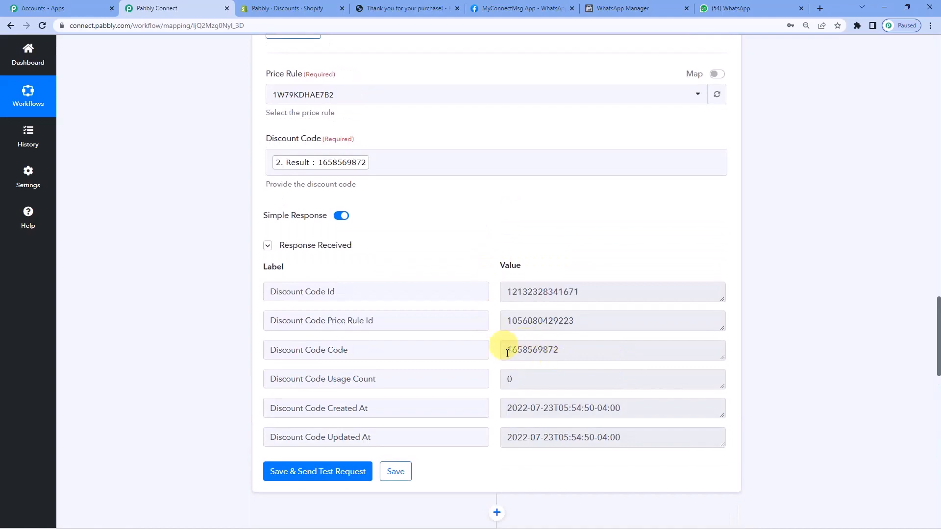
pyautogui.scroll(12, 500, 315)
pyautogui.scroll(4, 406, 270)
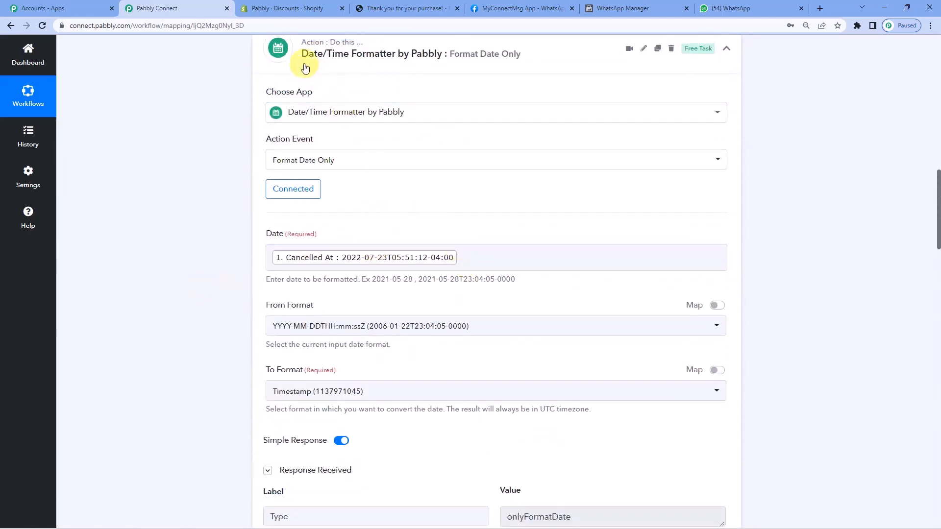
pyautogui.scroll(-8, 237, 304)
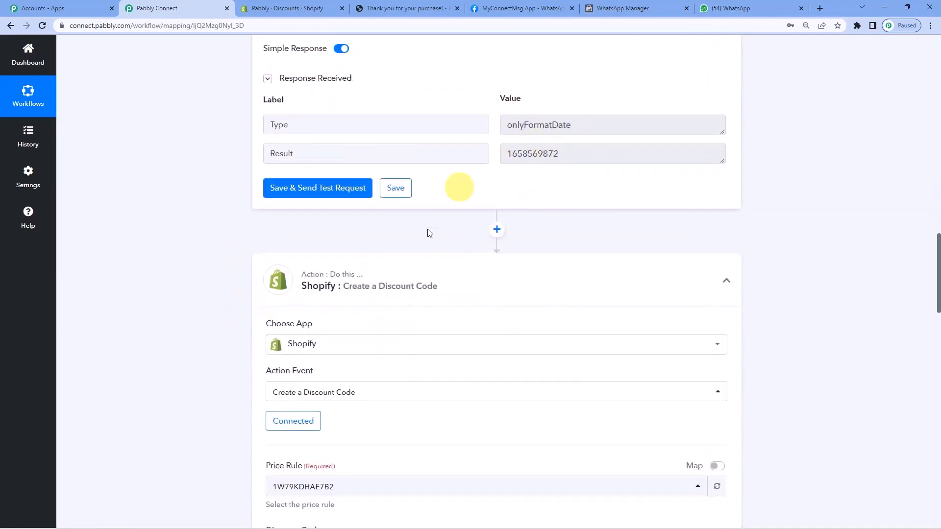
pyautogui.scroll(-6, 473, 225)
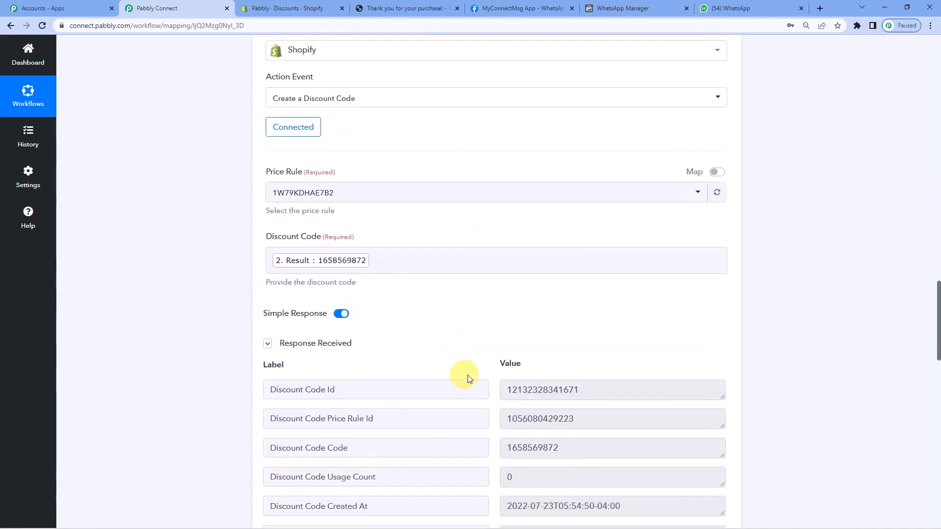
pyautogui.scroll(-2, 468, 378)
pyautogui.scroll(-3, 199, 341)
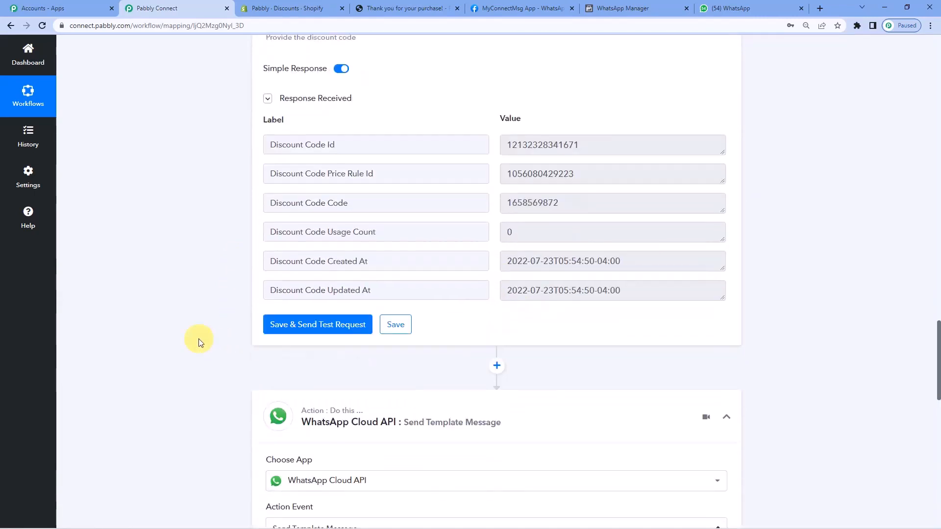
pyautogui.scroll(-7, 510, 226)
pyautogui.scroll(-10, 409, 288)
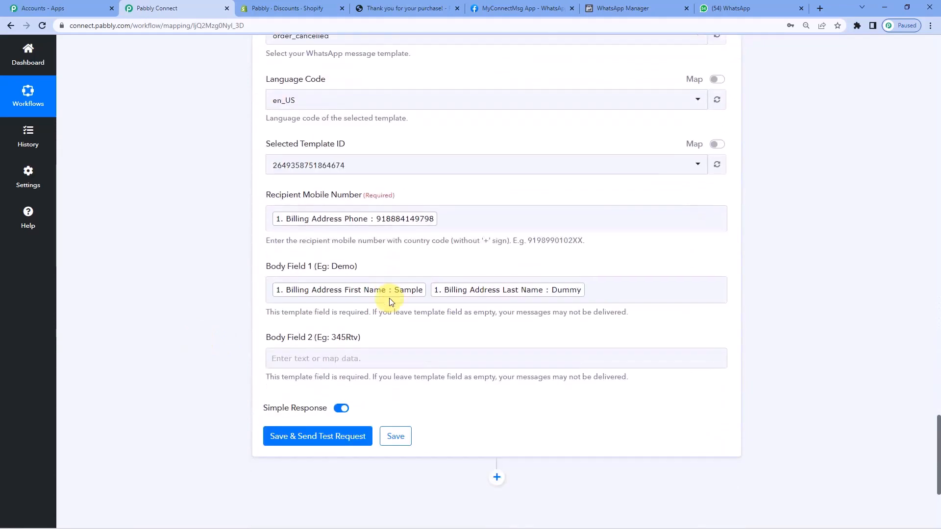
# Map Discount Code Code from the Shopify Create a Discount Code data into Body Field 2.
pyautogui.click(369, 167)
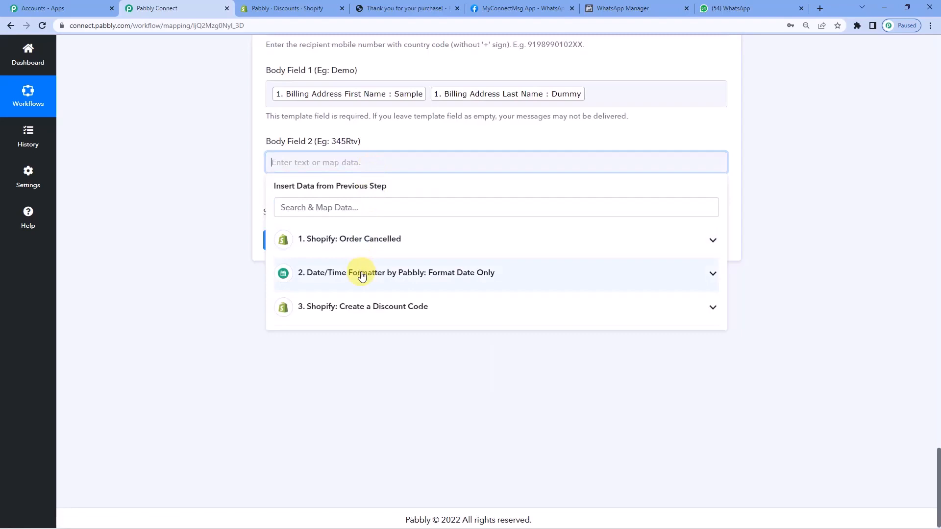
pyautogui.click(362, 307)
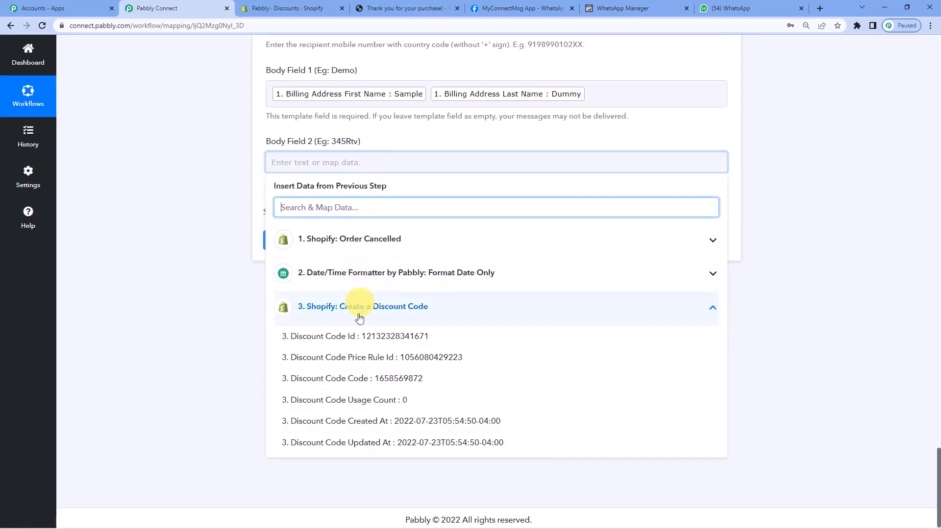
pyautogui.click(361, 375)
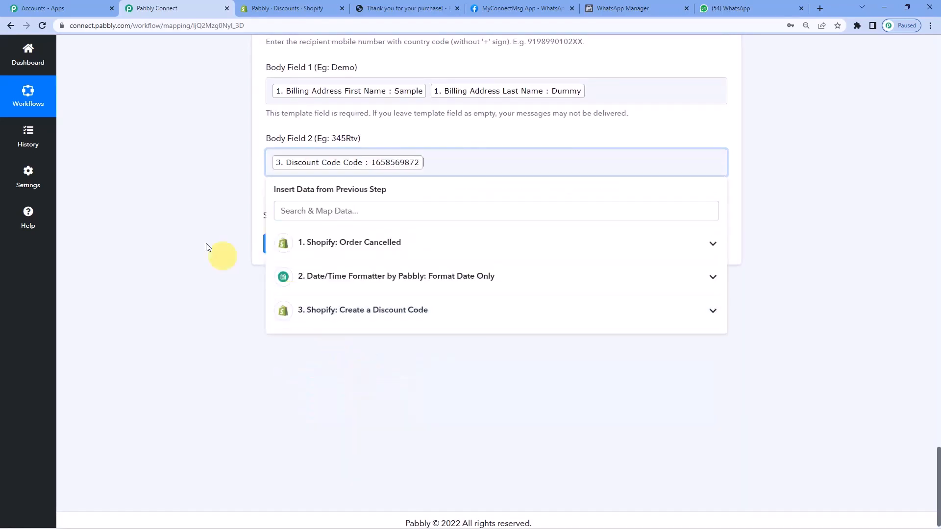
pyautogui.click(189, 224)
# Save the WhatsApp action and send a test request, and check the greeting name and coupon text in the Pabbly chat on WhatsApp Web.
pyautogui.click(329, 243)
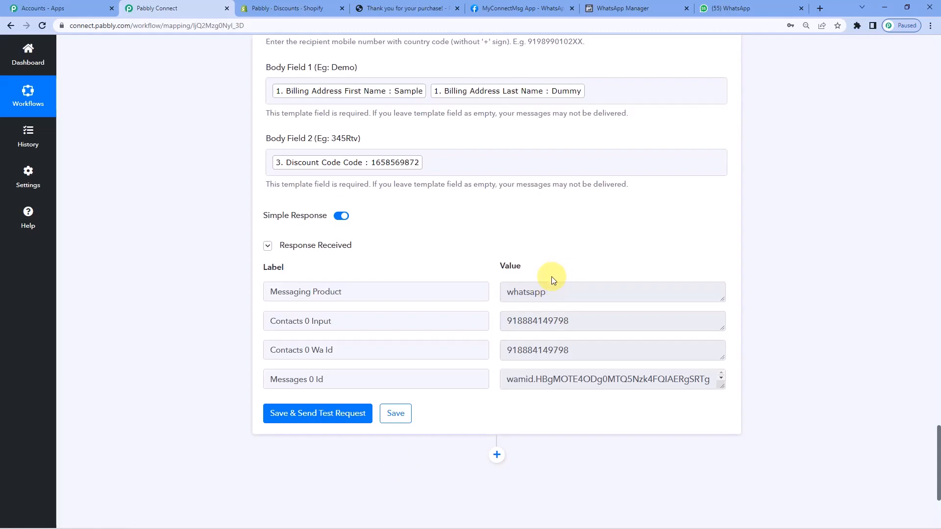
pyautogui.click(730, 7)
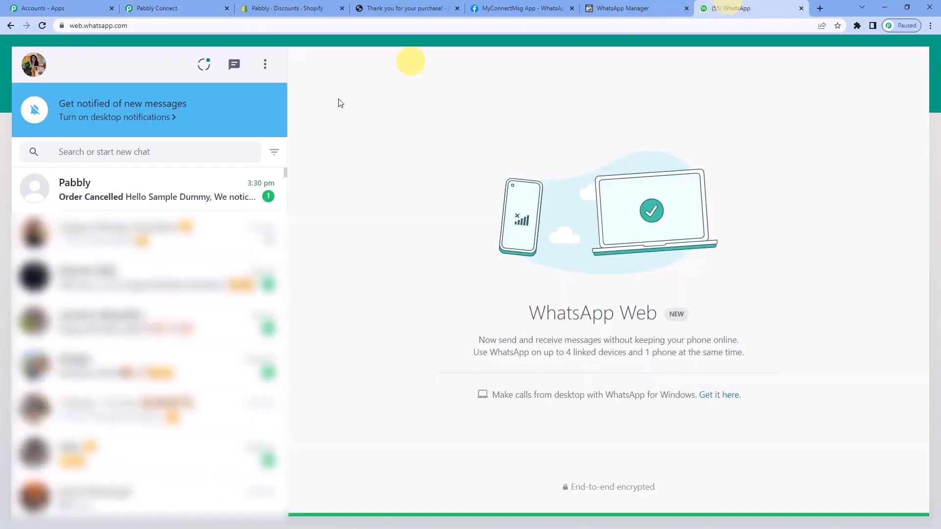
pyautogui.click(193, 189)
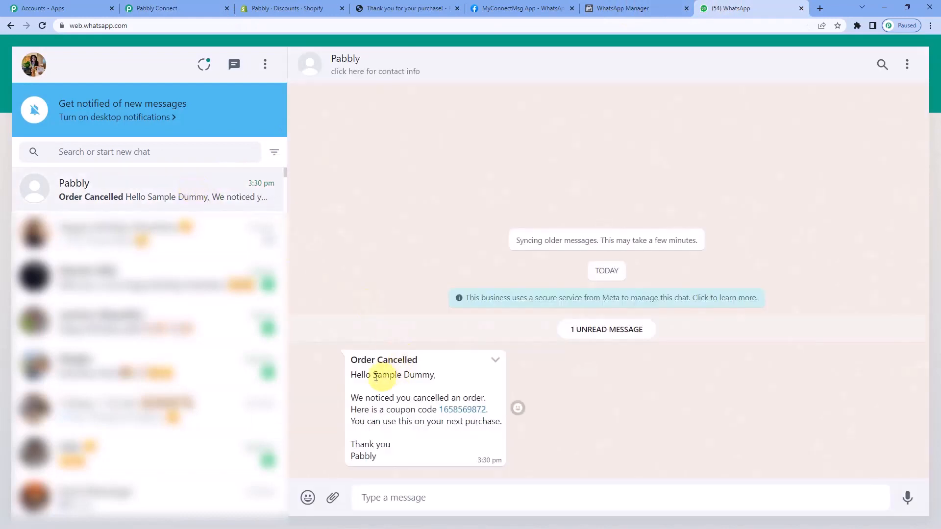
pyautogui.moveTo(374, 377); pyautogui.dragTo(441, 379)
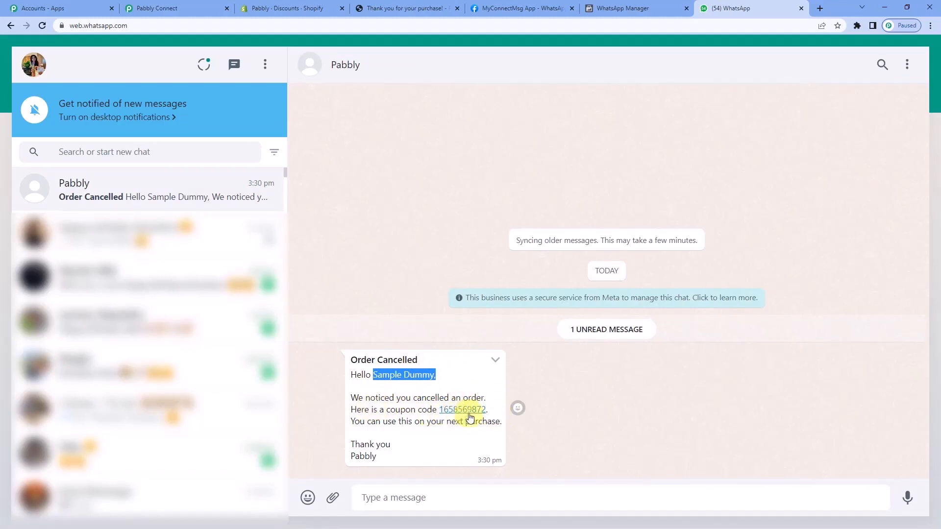
pyautogui.moveTo(371, 421); pyautogui.dragTo(494, 426)
# Switch back to Pabbly Connect and review the field mappings of the WhatsApp template message step.
pyautogui.click(199, 5)
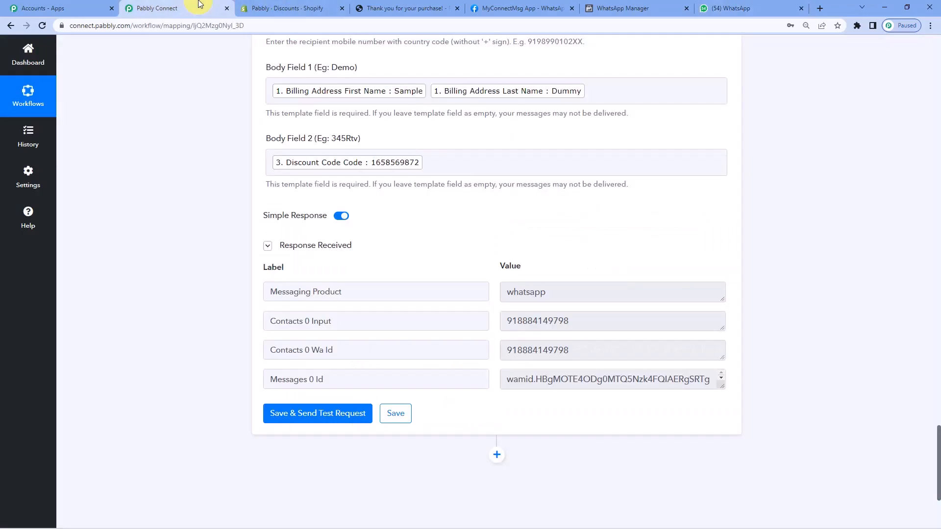
pyautogui.scroll(3, 388, 326)
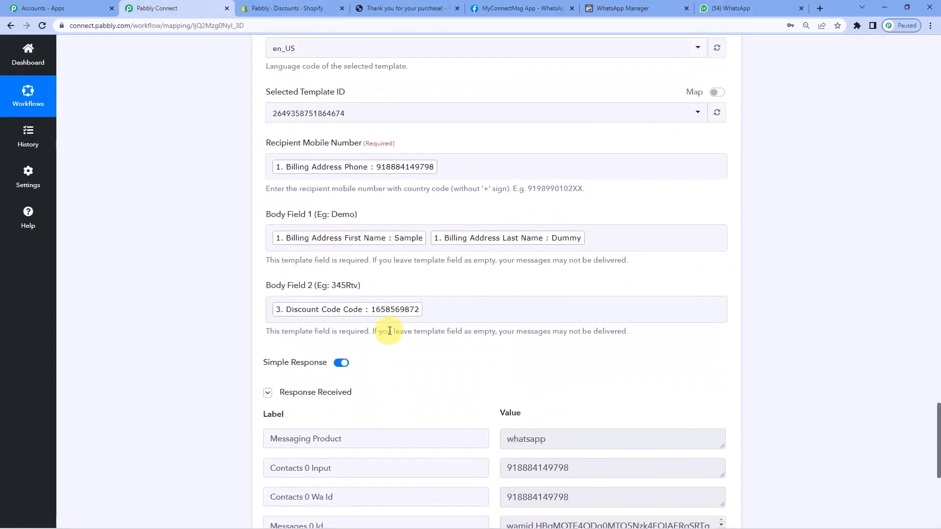
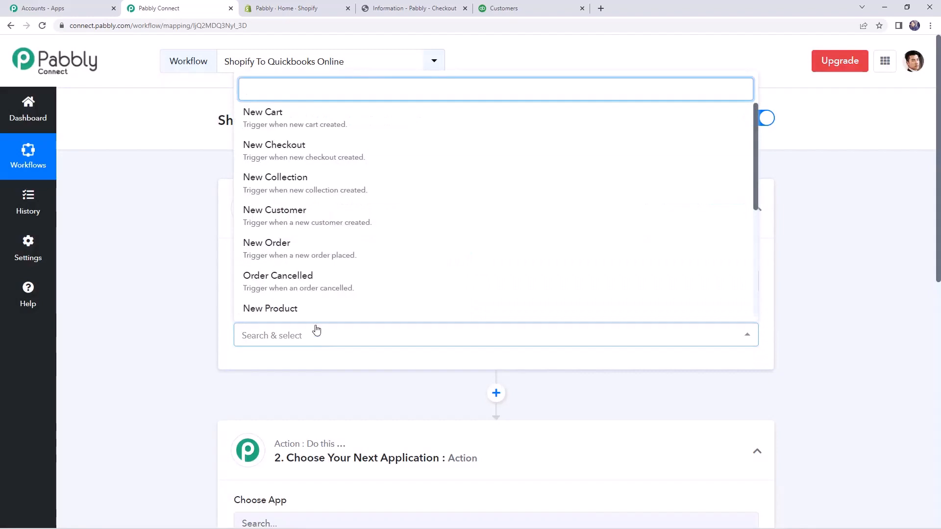
# Set the Shopify trigger event to New Order and copy the workflow's webhook URL.
pyautogui.click(292, 254)
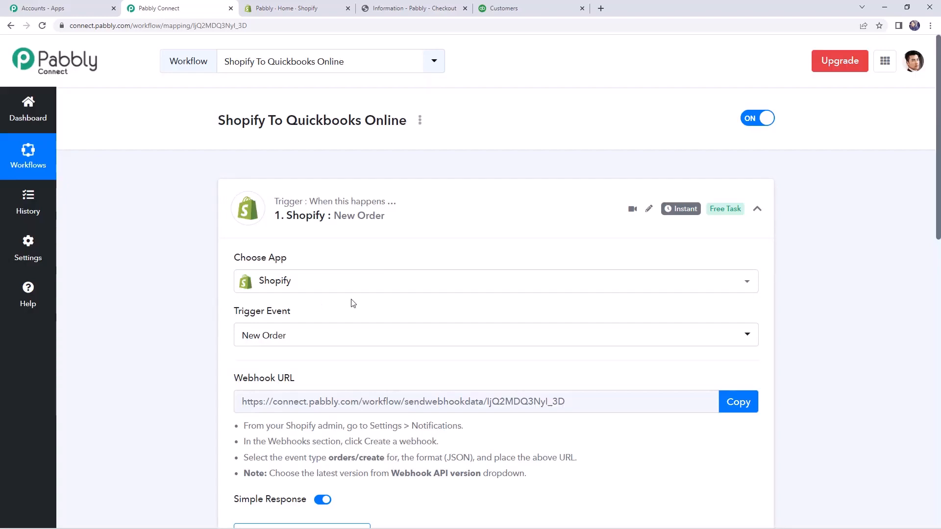
pyautogui.scroll(-1, 350, 303)
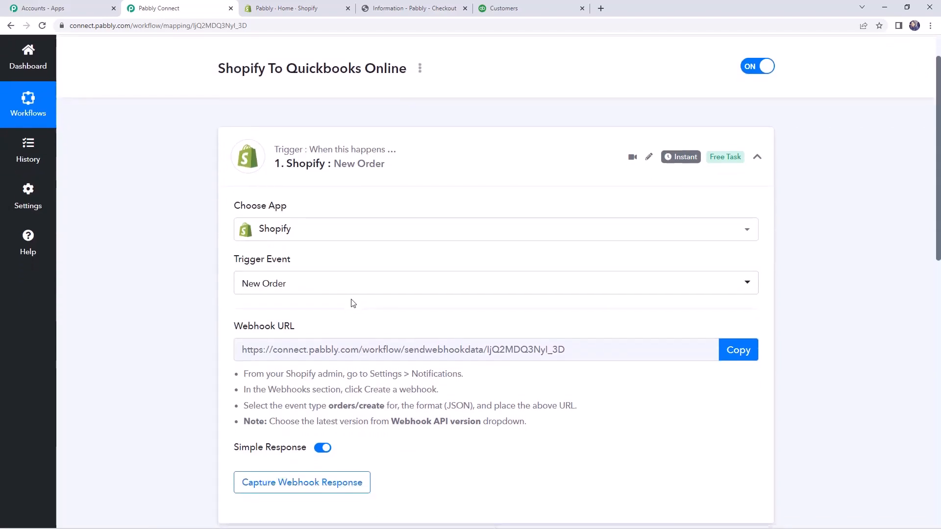
pyautogui.scroll(-1, 351, 302)
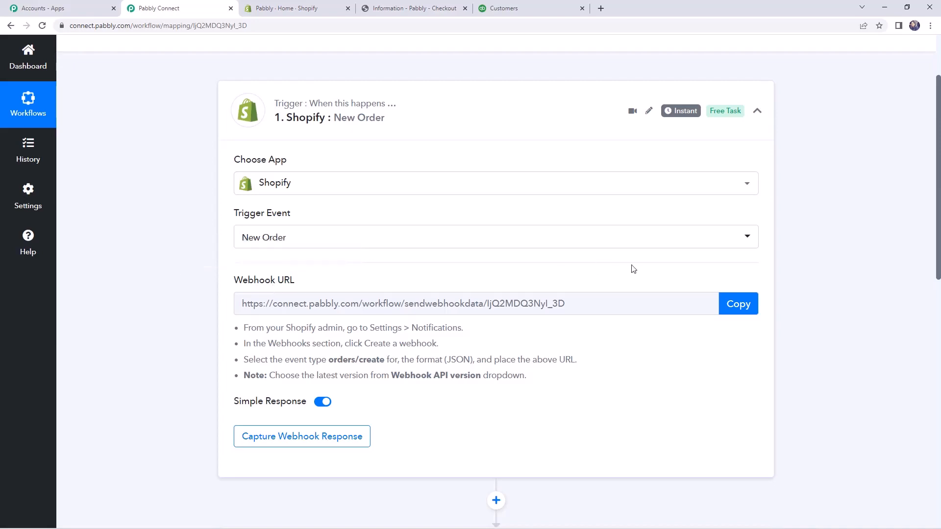
pyautogui.click(734, 306)
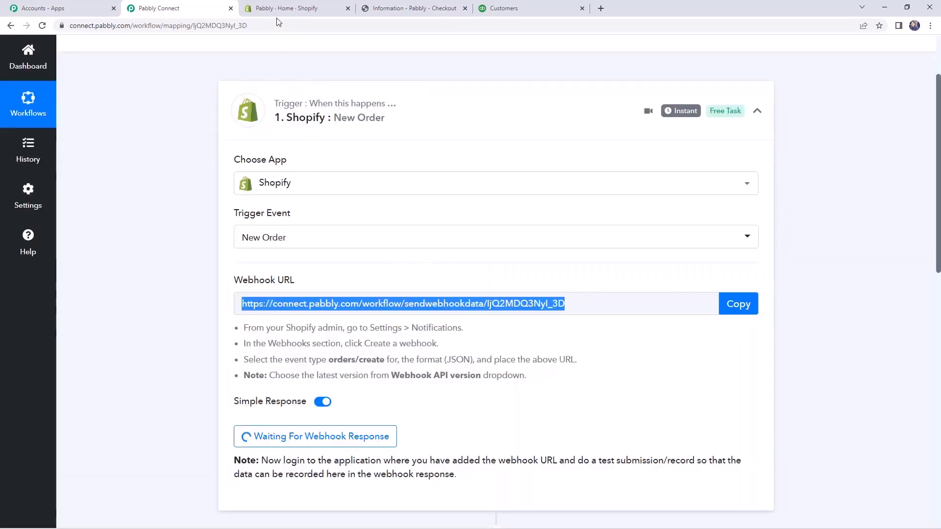
# Switch to the Shopify admin and go to the Webhooks section of the store's Notifications settings.
pyautogui.click(277, 14)
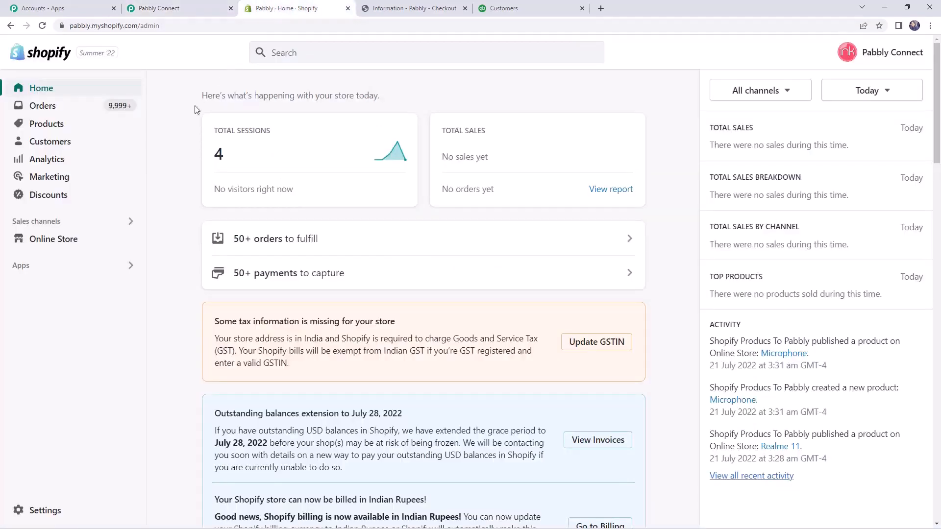
pyautogui.click(46, 511)
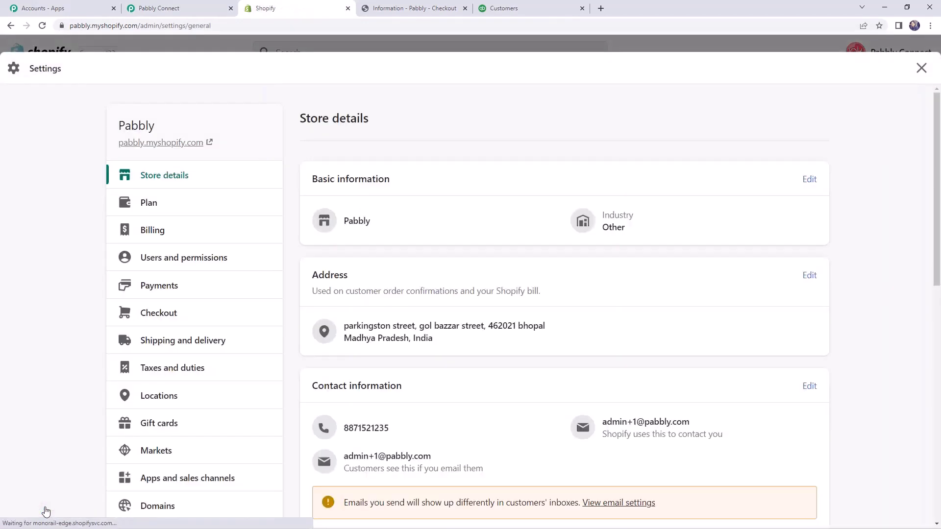
pyautogui.scroll(-2, 151, 321)
pyautogui.scroll(-3, 153, 321)
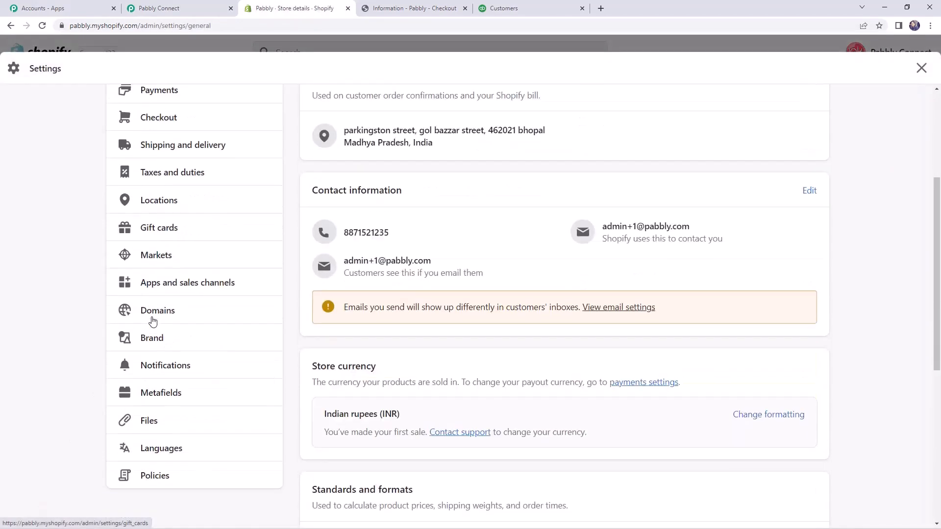
pyautogui.click(153, 319)
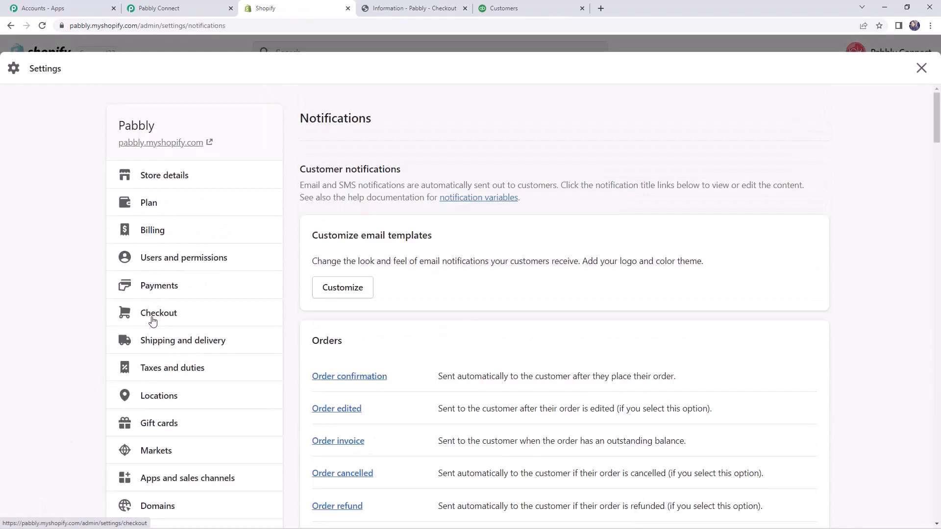
pyautogui.scroll(-5, 501, 339)
pyautogui.scroll(-20, 501, 339)
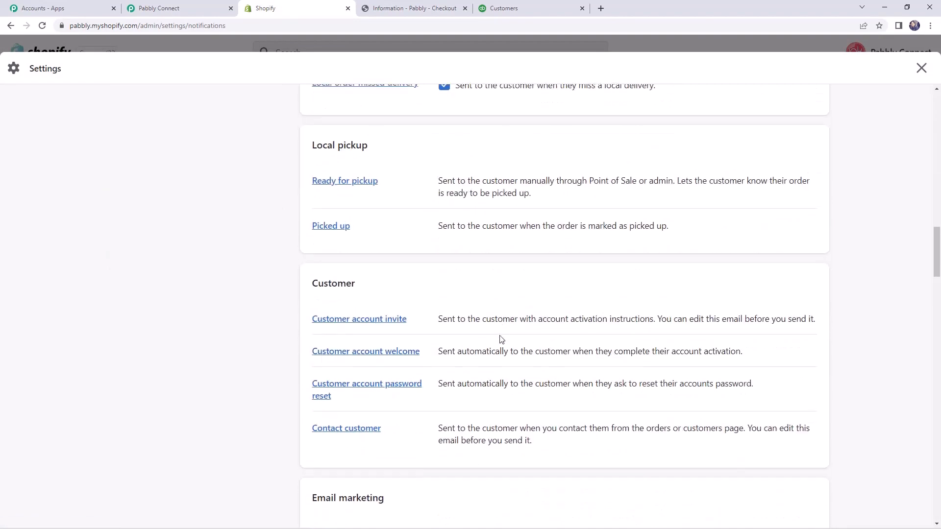
pyautogui.scroll(-12, 501, 339)
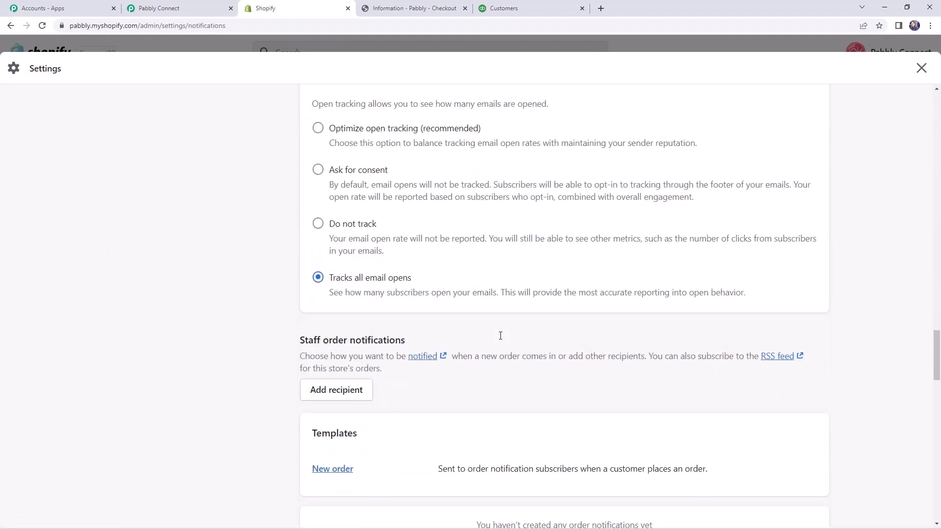
pyautogui.scroll(-3, 501, 339)
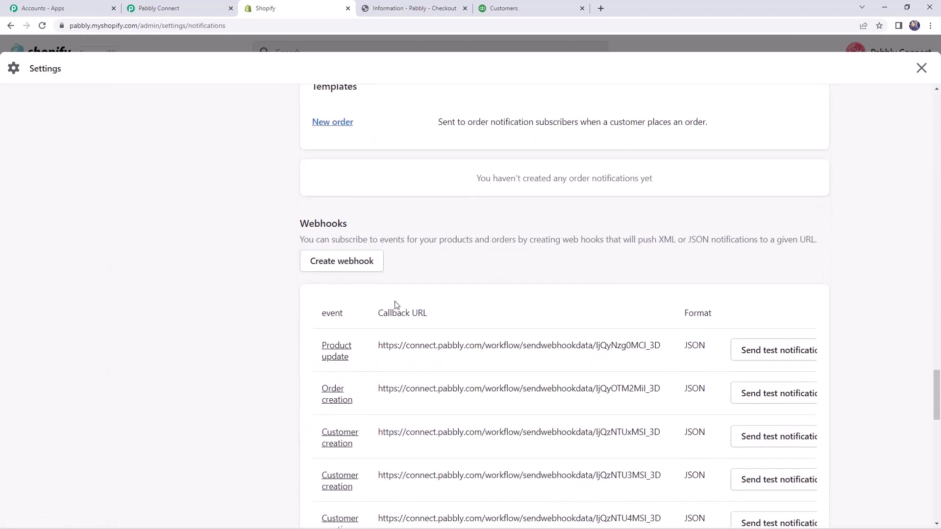
# Create a webhook for the Order creation event with the copied Pabbly URL and API version 2022-07 (Latest), and save it.
pyautogui.click(330, 265)
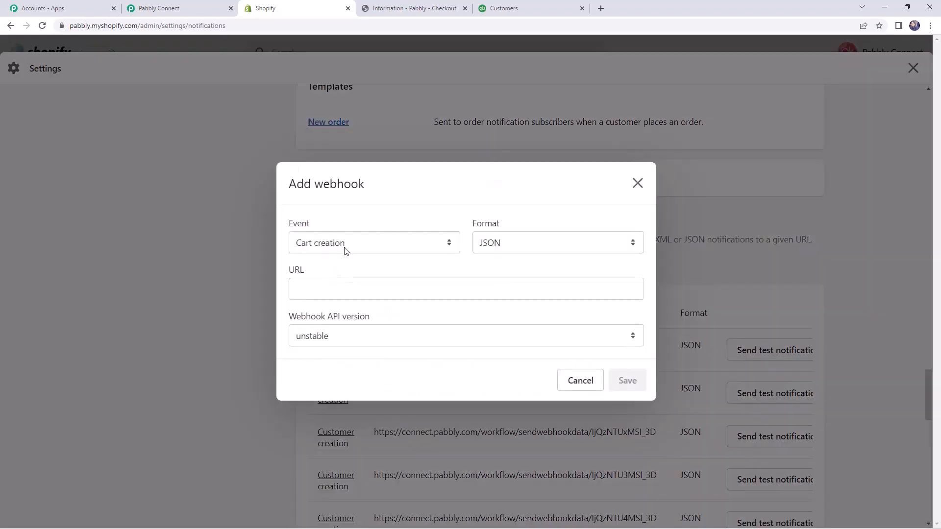
pyautogui.click(344, 248)
pyautogui.scroll(-6, 344, 338)
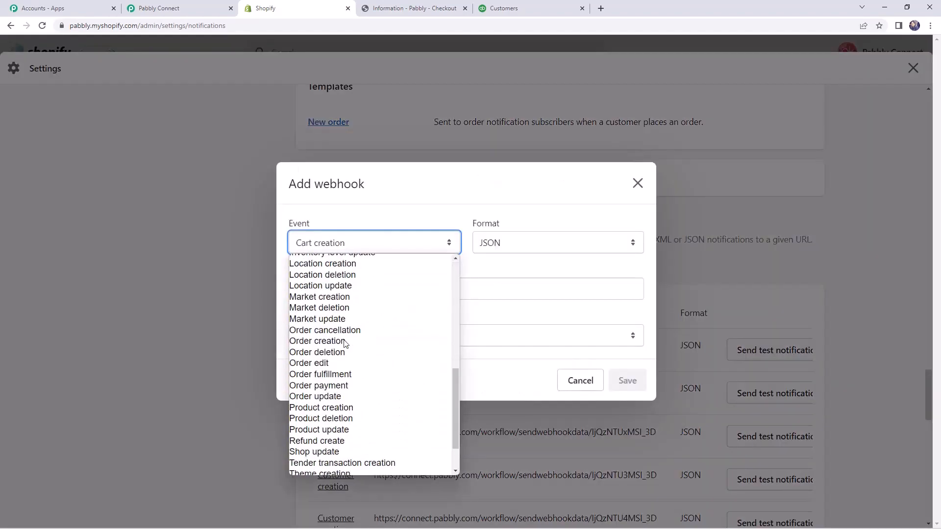
pyautogui.click(330, 342)
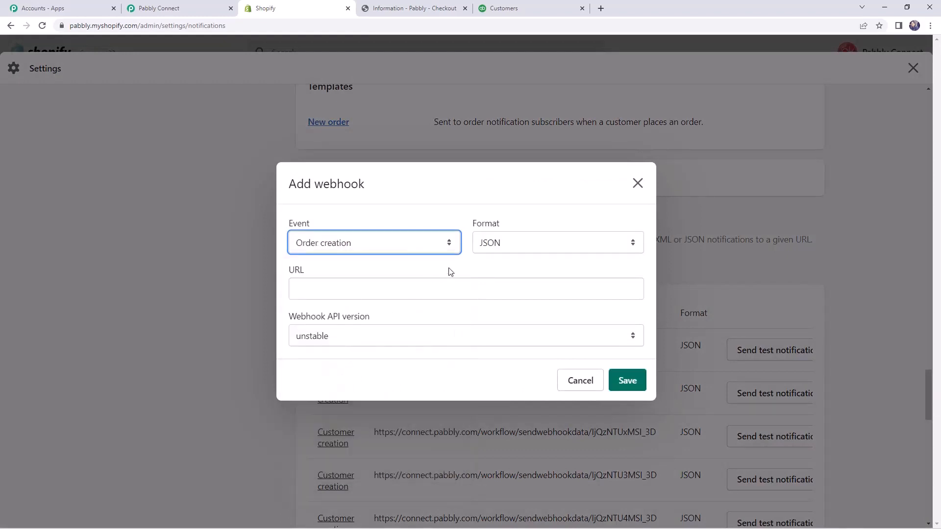
pyautogui.click(339, 294)
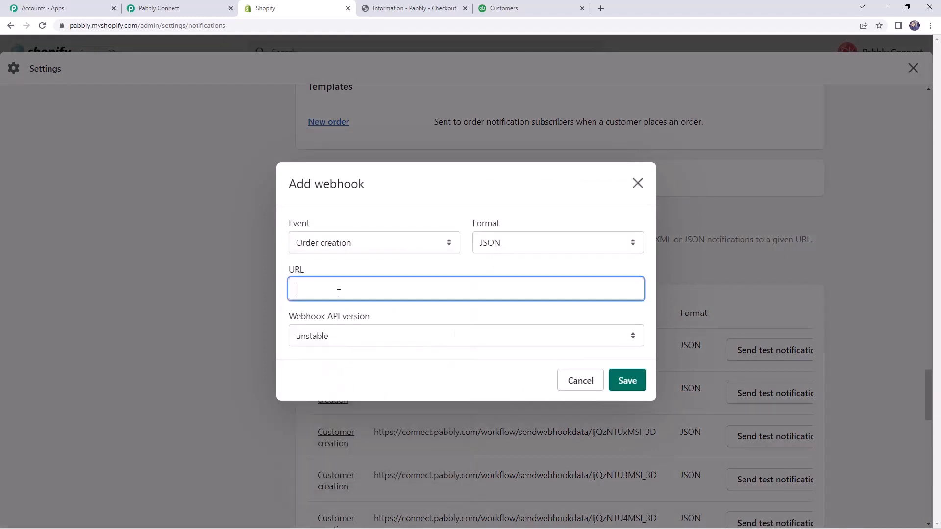
pyautogui.hotkey('ctrl', 'v')
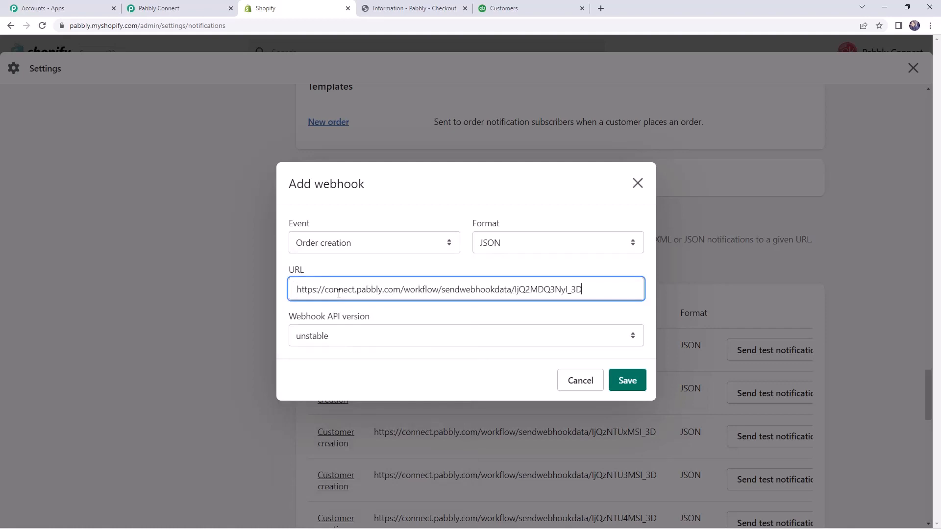
pyautogui.click(377, 337)
pyautogui.click(347, 374)
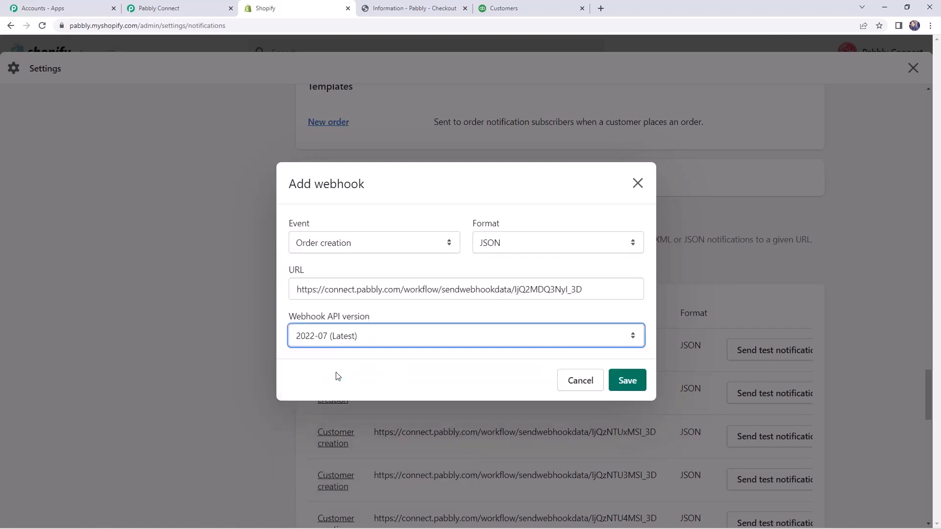
pyautogui.click(624, 381)
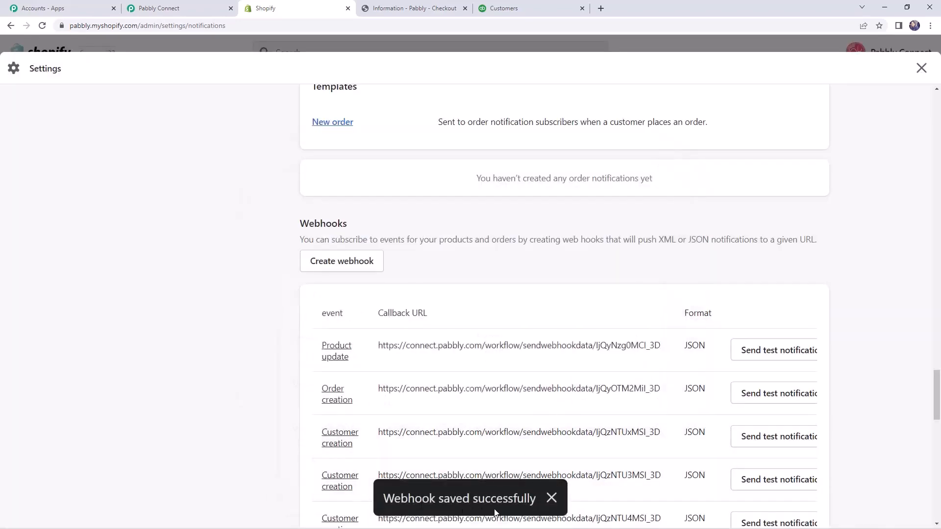
# Check the webhook capture status in Pabbly Connect, and proceed with the Realme 11 test checkout through shipping to payment.
pyautogui.click(200, 4)
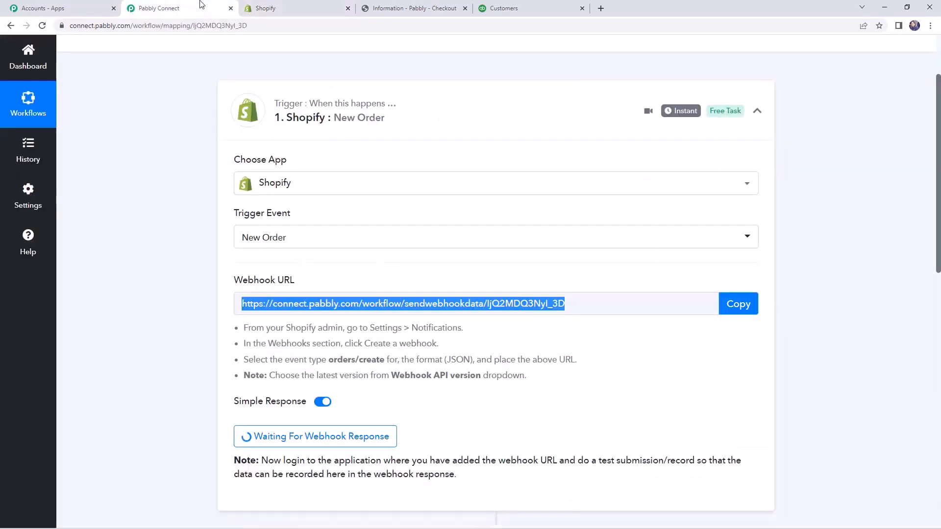
pyautogui.scroll(-2, 394, 268)
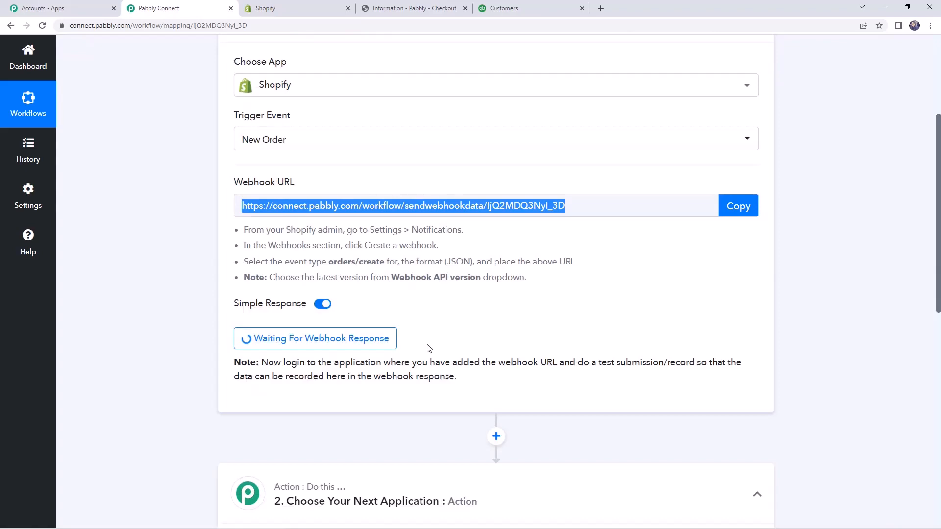
pyautogui.click(397, 3)
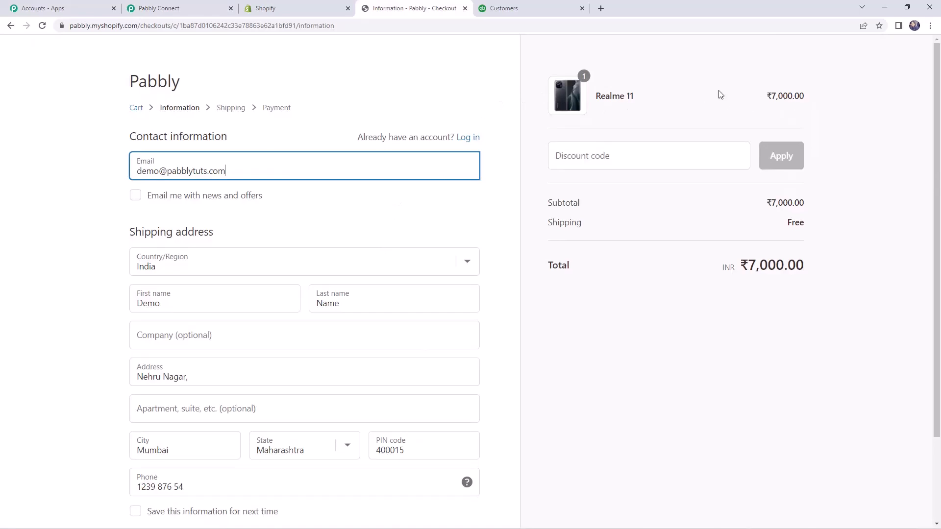
pyautogui.scroll(-2, 391, 193)
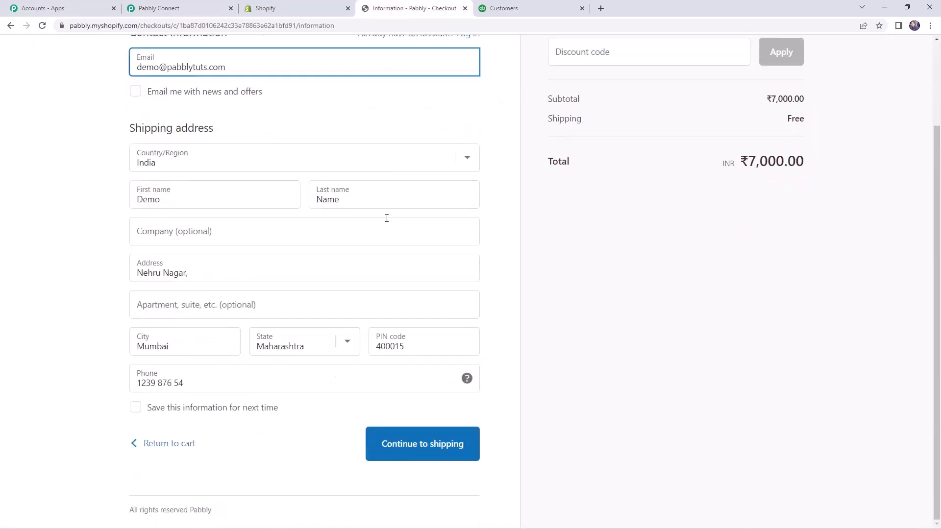
pyautogui.scroll(2, 348, 216)
pyautogui.scroll(-2, 322, 252)
pyautogui.click(409, 450)
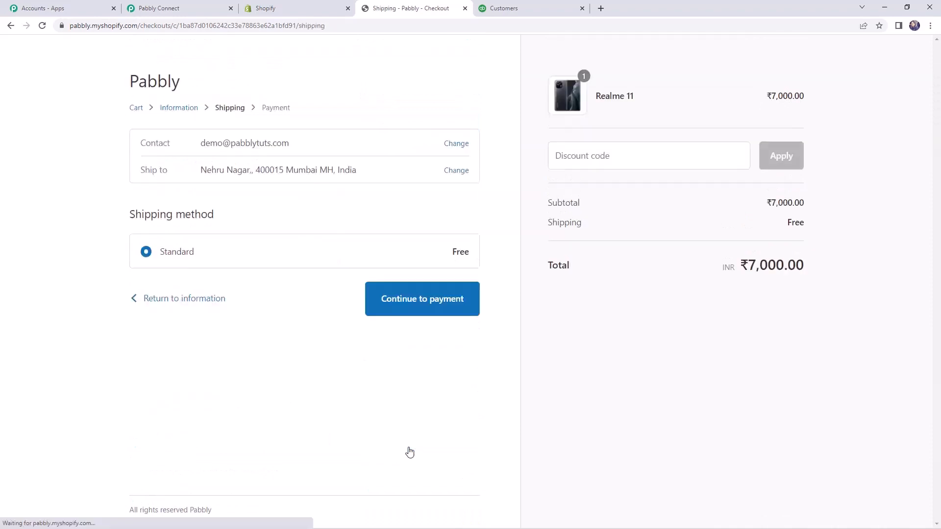
pyautogui.click(385, 304)
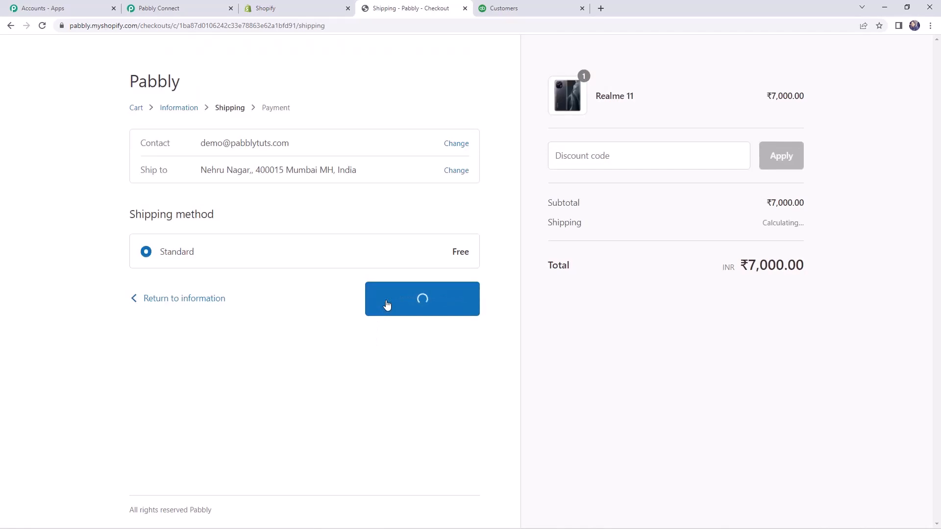
# Fill in the card number, cardholder name, expiration date and security code, and pay for the test order.
pyautogui.scroll(-1, 386, 304)
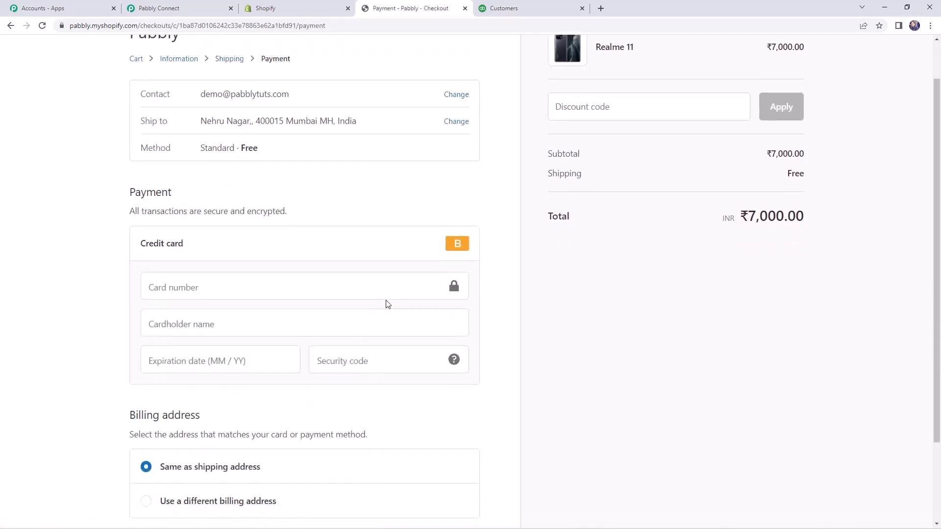
pyautogui.scroll(-1, 389, 304)
pyautogui.write('1')
pyautogui.press('Tab')
pyautogui.write('Demo Name')
pyautogui.press('Tab')
pyautogui.write('0425')
pyautogui.press('Tab')
pyautogui.write('111')
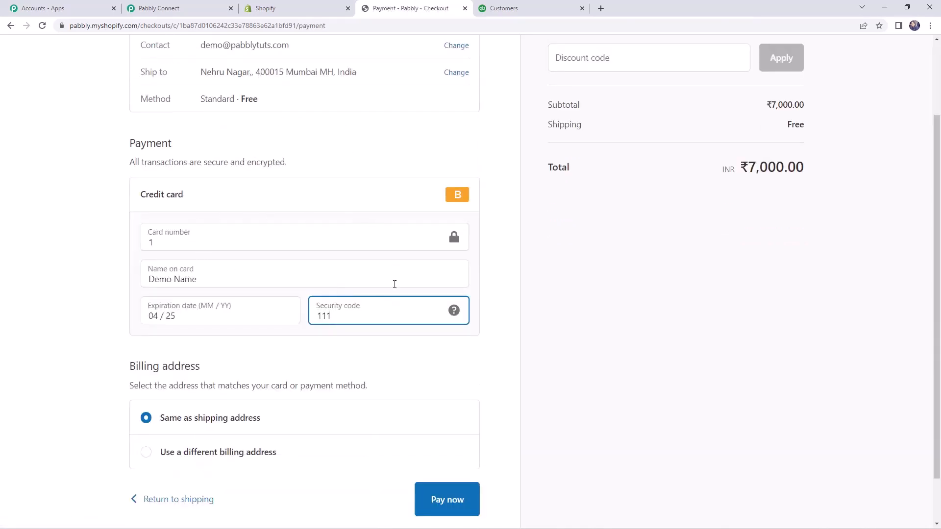
pyautogui.click(448, 499)
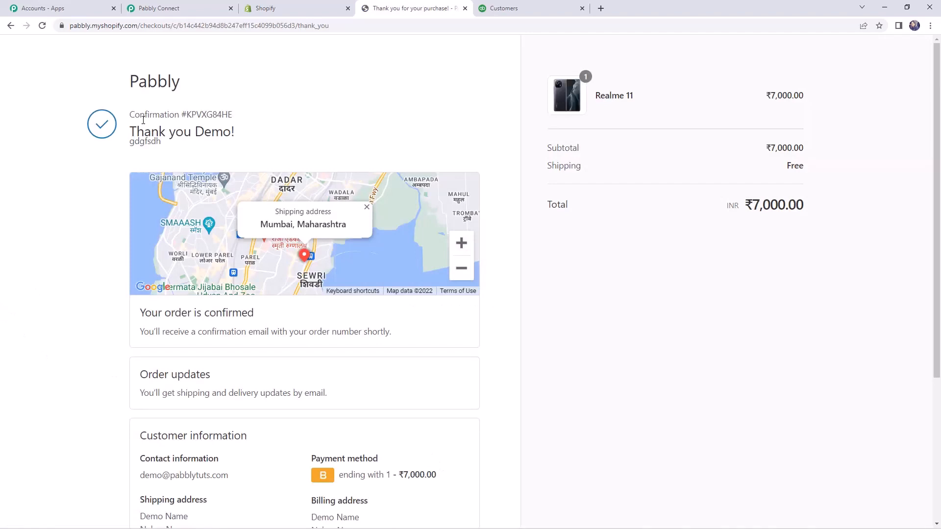
pyautogui.moveTo(136, 130); pyautogui.dragTo(232, 129)
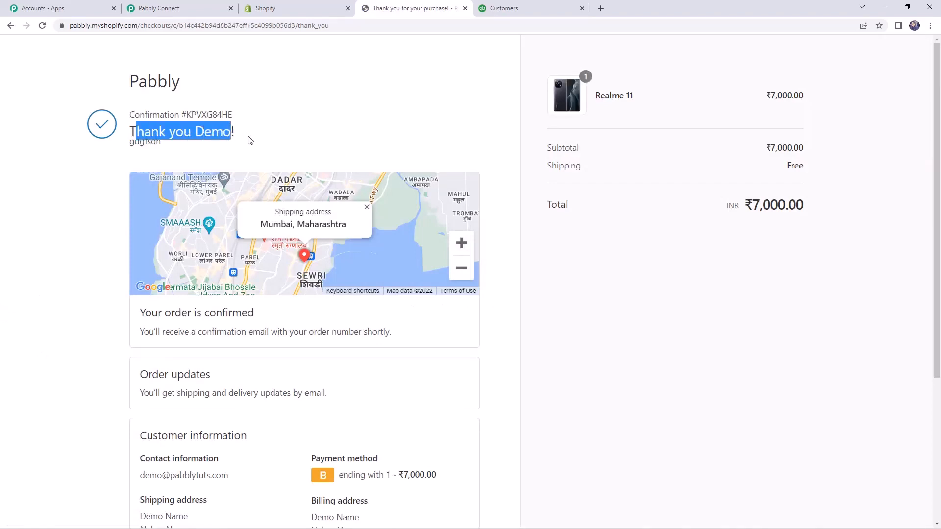
# Switch to Pabbly Connect and examine the contact email, subtotal price, order number and phone in the received Shopify order response.
pyautogui.click(205, 7)
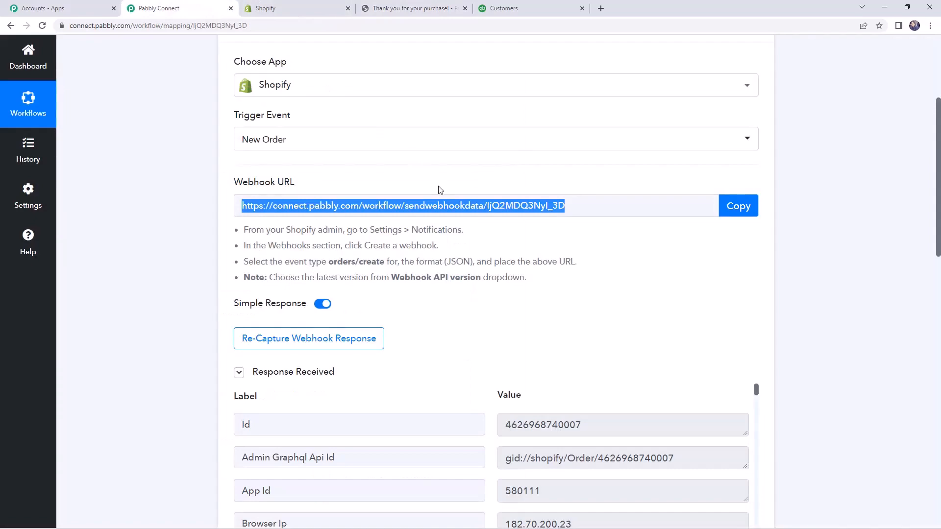
pyautogui.scroll(-6, 439, 190)
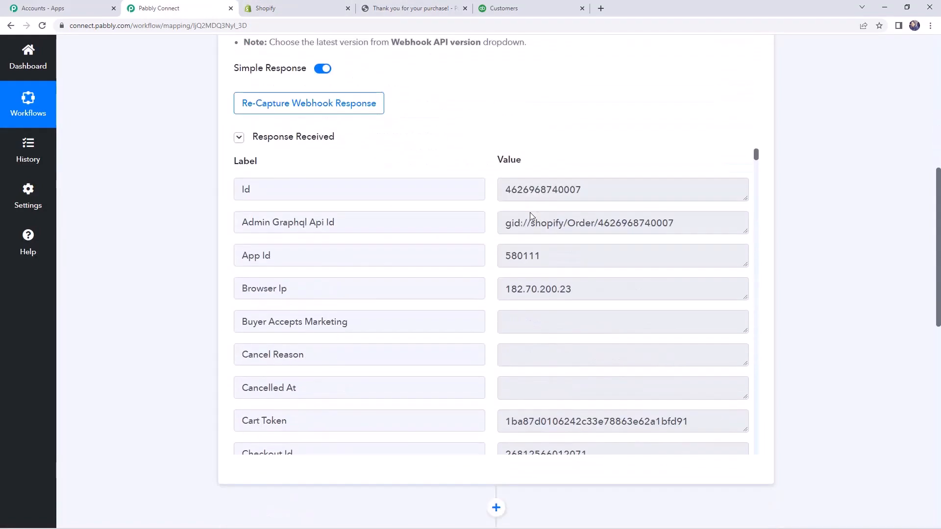
pyautogui.scroll(-7, 574, 255)
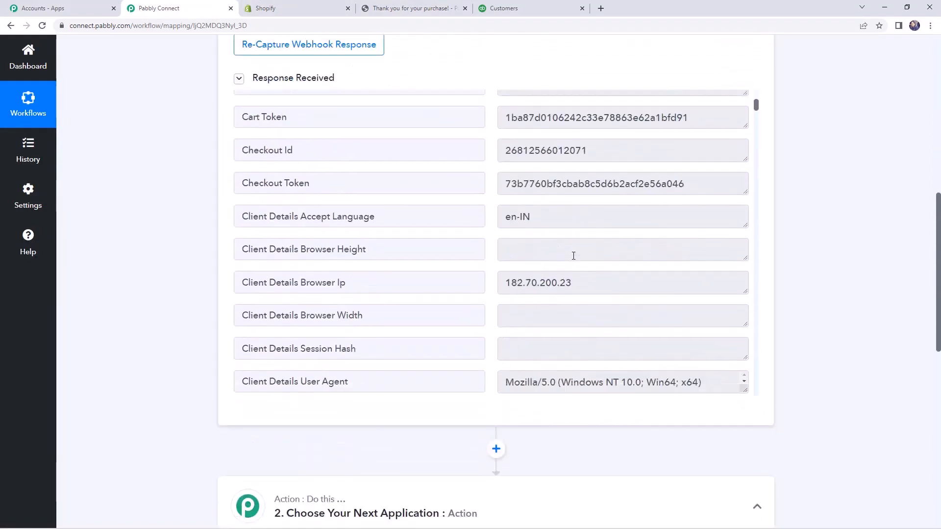
pyautogui.scroll(-3, 574, 256)
pyautogui.tripleClick(539, 188)
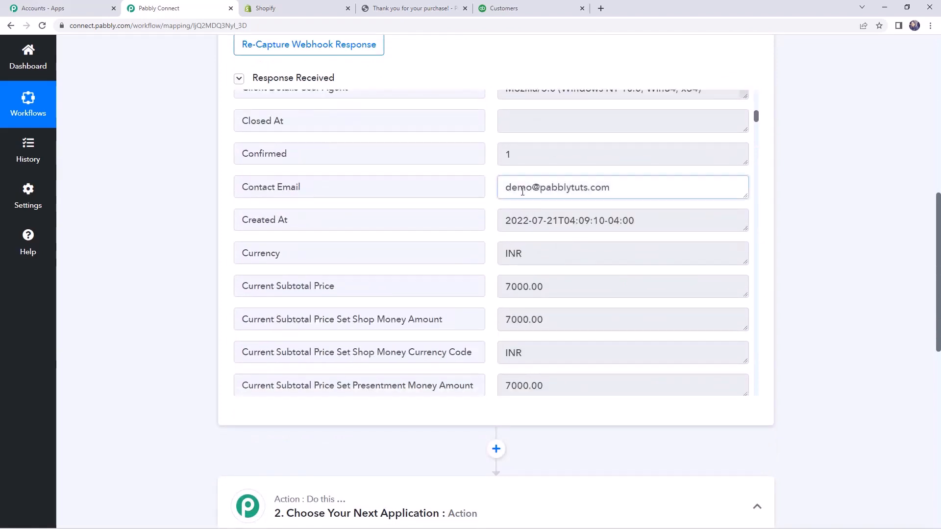
pyautogui.scroll(-1, 628, 216)
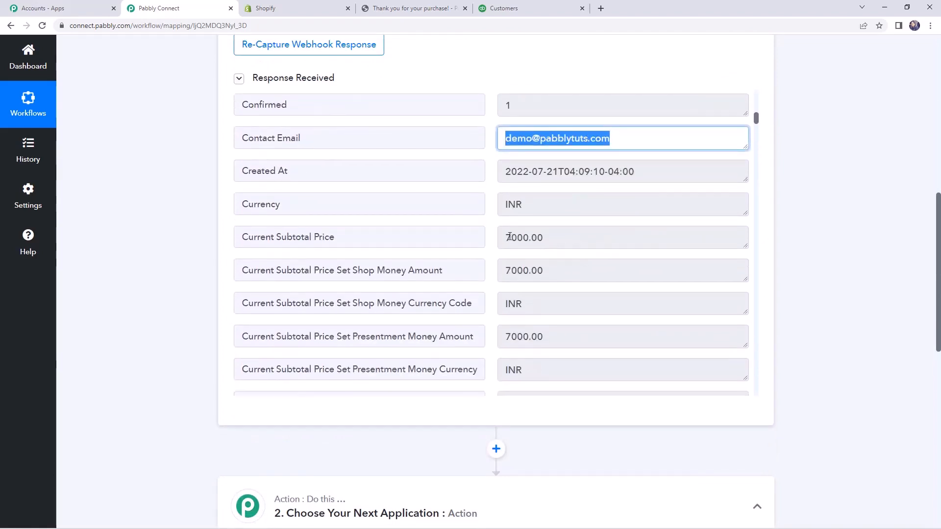
pyautogui.tripleClick(506, 237)
pyautogui.scroll(-5, 544, 235)
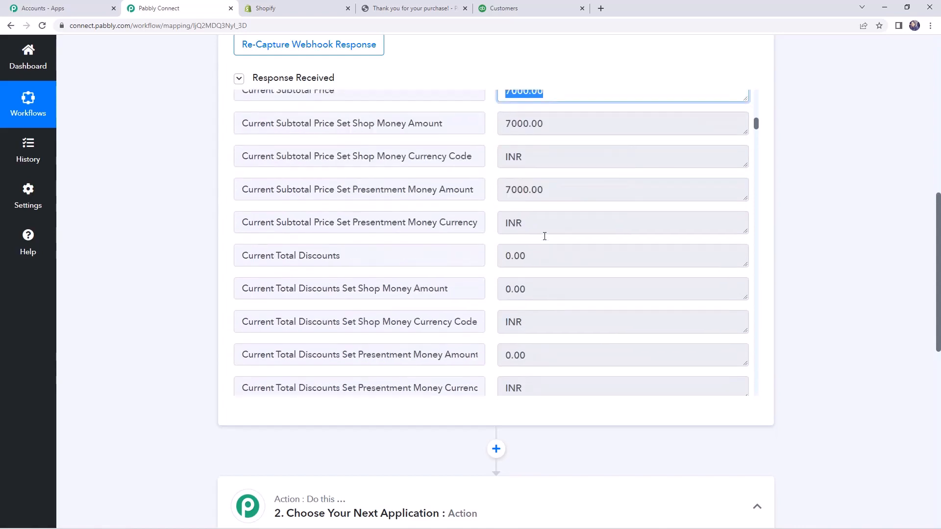
pyautogui.scroll(-10, 543, 236)
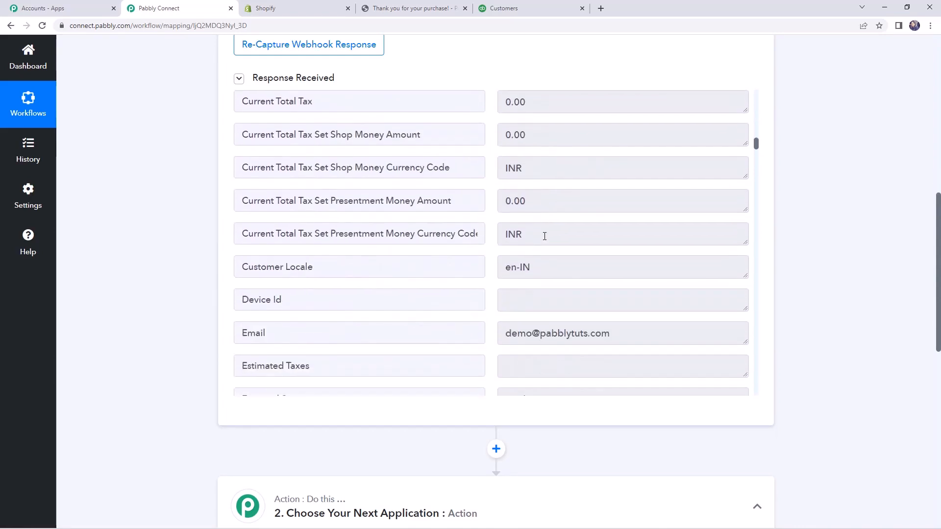
pyautogui.scroll(-8, 543, 235)
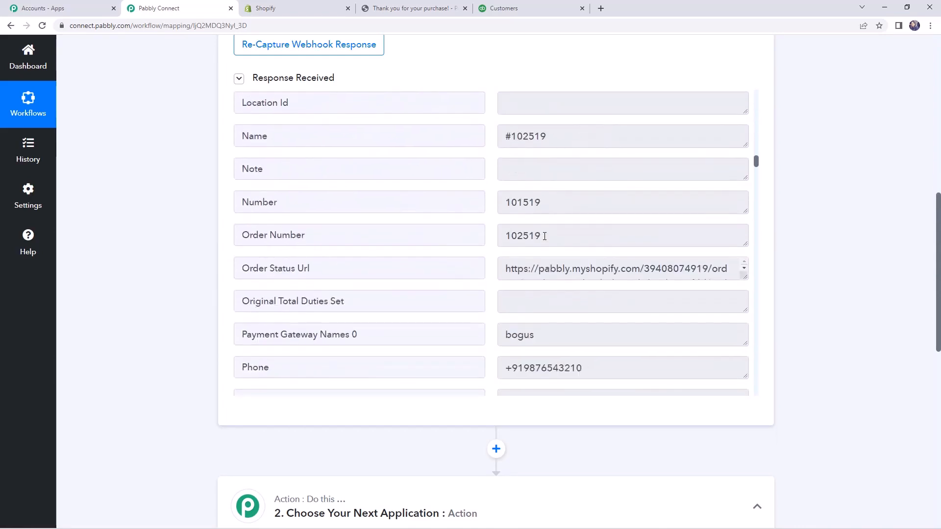
pyautogui.scroll(4, 529, 223)
pyautogui.tripleClick(515, 134)
pyautogui.scroll(-5, 584, 279)
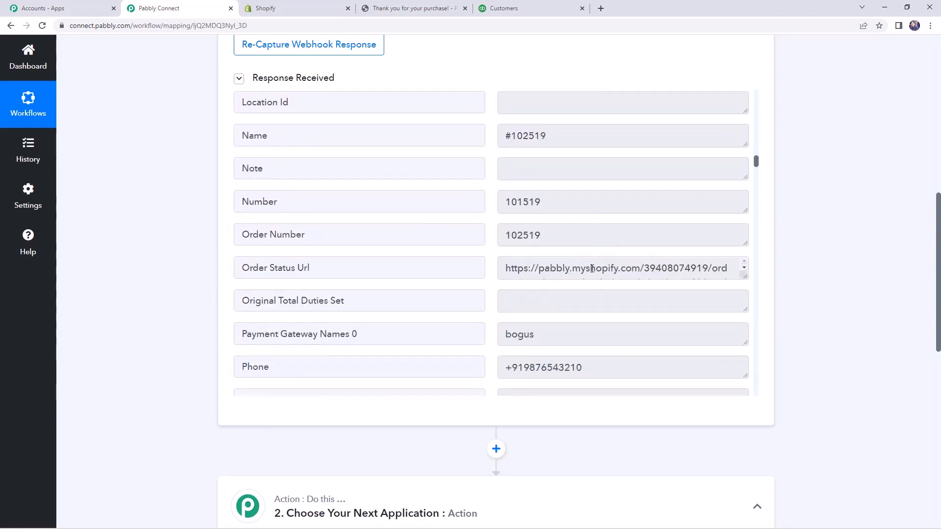
pyautogui.scroll(-3, 584, 280)
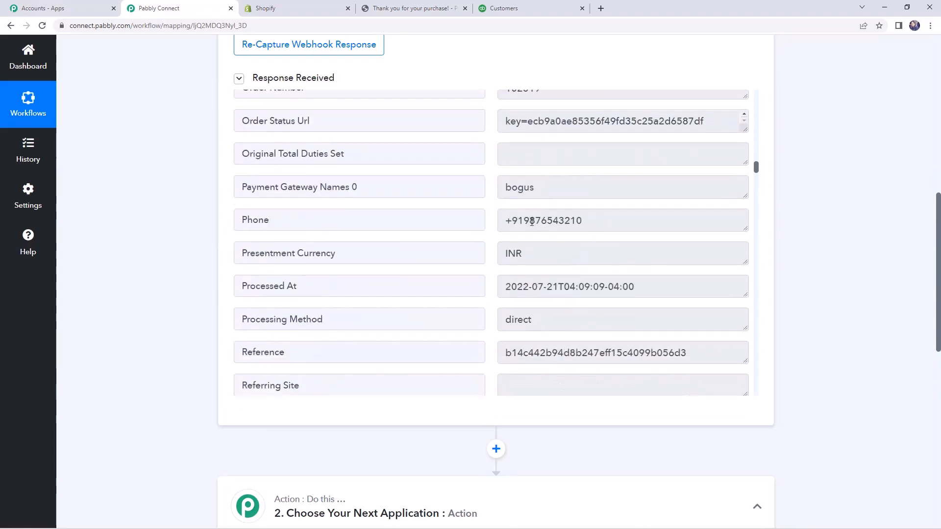
pyautogui.tripleClick(532, 222)
pyautogui.scroll(-8, 571, 275)
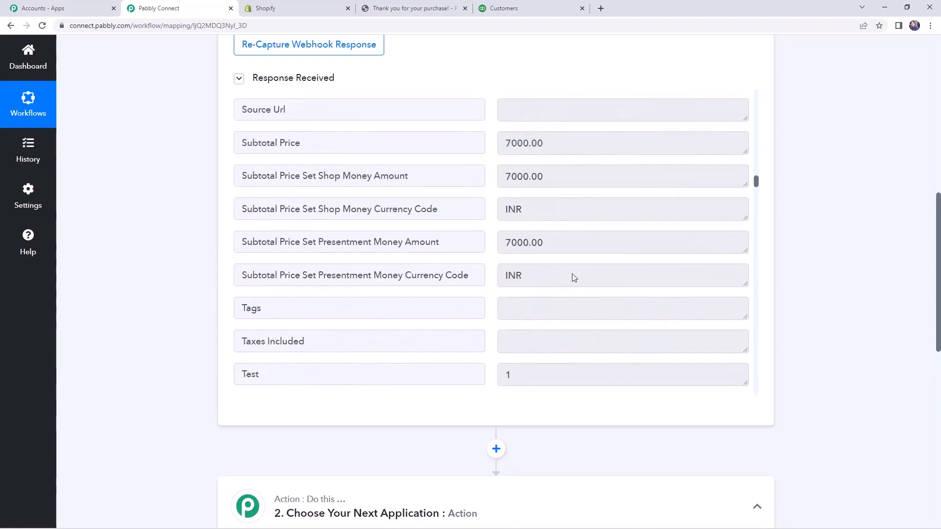
# Review the totals and the billing name and address fields in the captured Shopify order response.
pyautogui.scroll(-15, 573, 277)
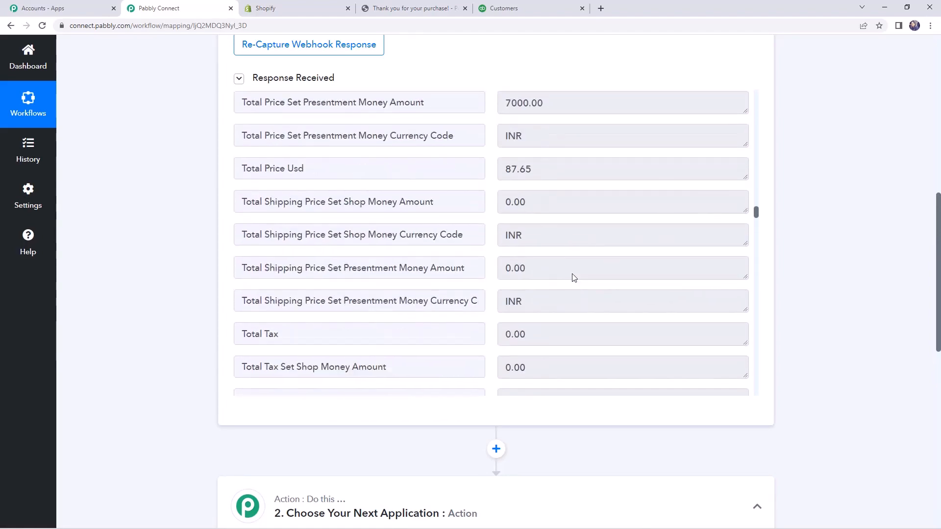
pyautogui.scroll(-9, 575, 245)
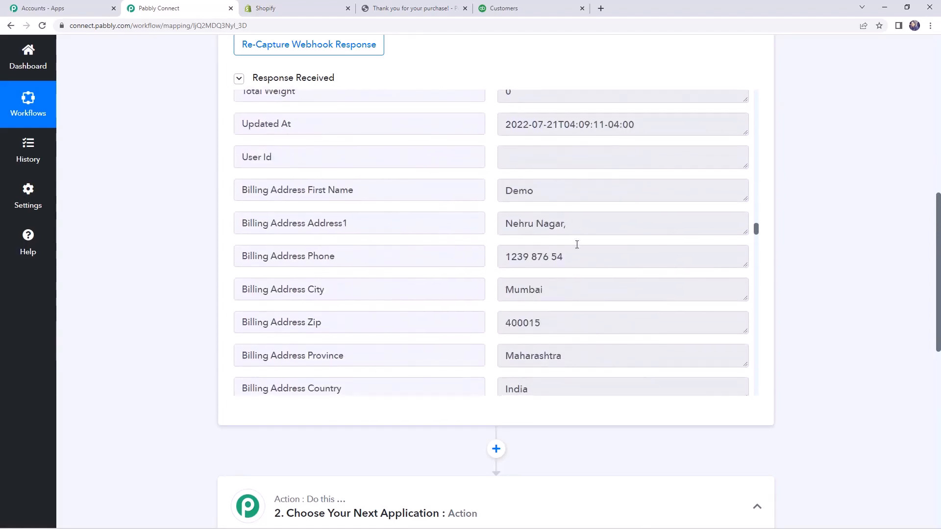
pyautogui.scroll(-4, 577, 245)
pyautogui.scroll(2, 578, 248)
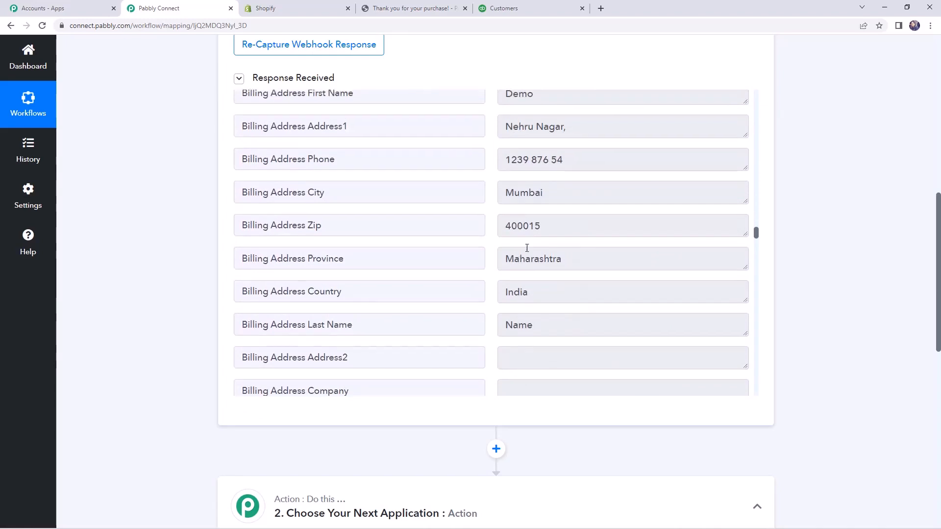
pyautogui.scroll(1, 526, 230)
pyautogui.moveTo(510, 185); pyautogui.dragTo(573, 175)
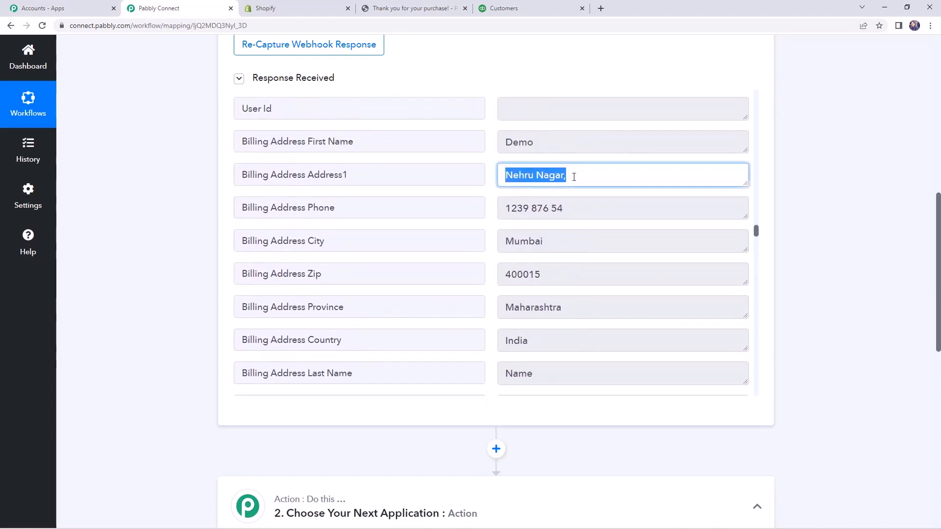
pyautogui.scroll(3, 534, 227)
pyautogui.moveTo(505, 235); pyautogui.dragTo(548, 241)
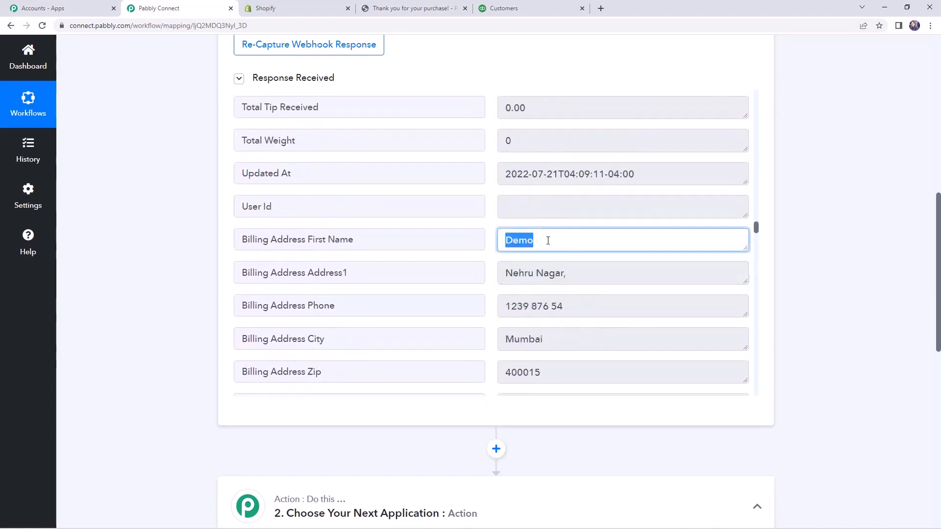
pyautogui.click(595, 265)
pyautogui.scroll(6, 438, 278)
pyautogui.scroll(6, 172, 276)
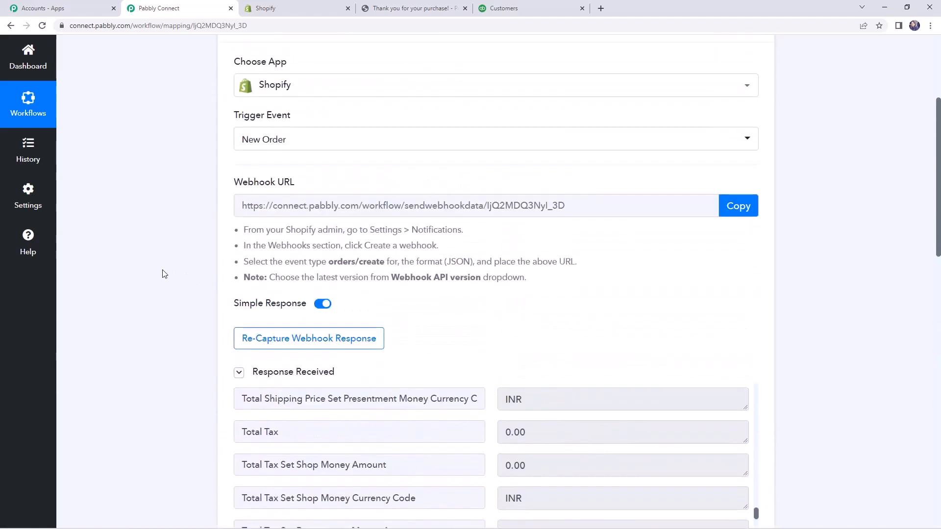
# Add an action step after the Shopify trigger using Quickbooks Online with the Find Customer event.
pyautogui.scroll(-5, 165, 272)
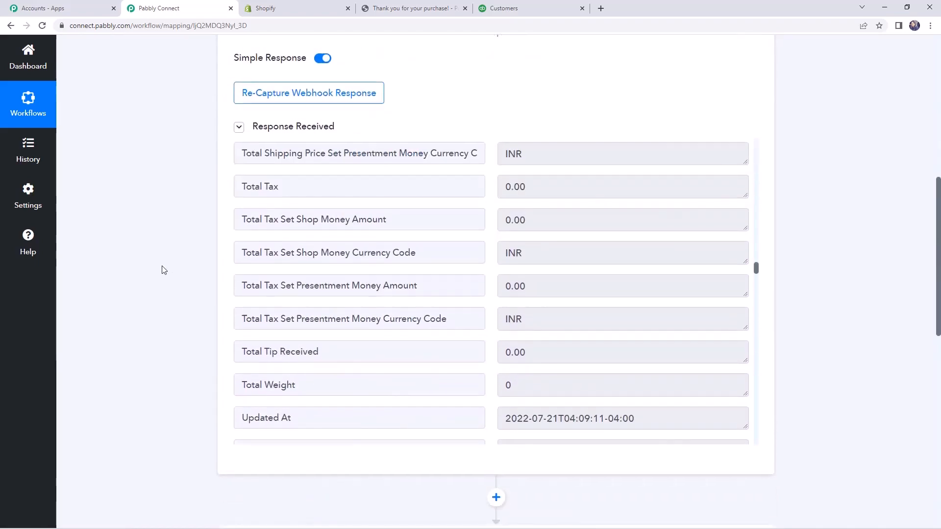
pyautogui.scroll(-6, 163, 268)
pyautogui.click(496, 204)
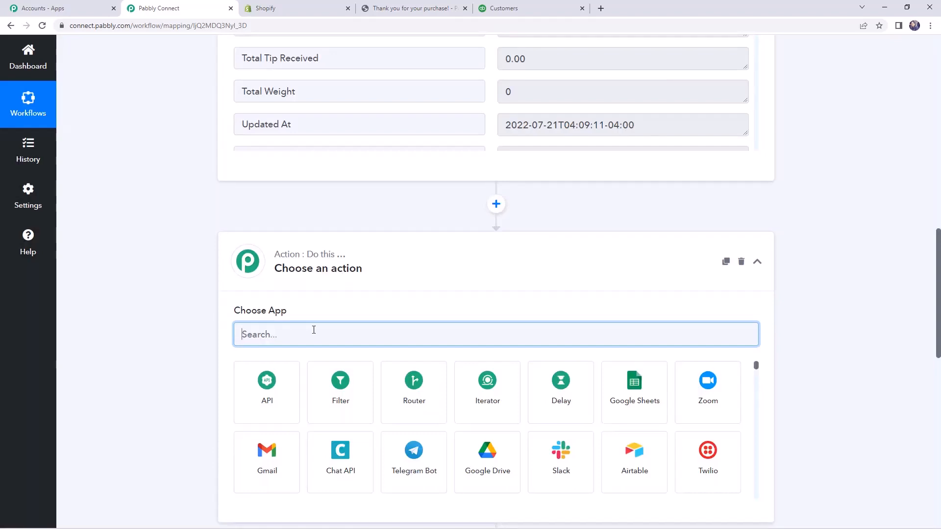
pyautogui.write('quick')
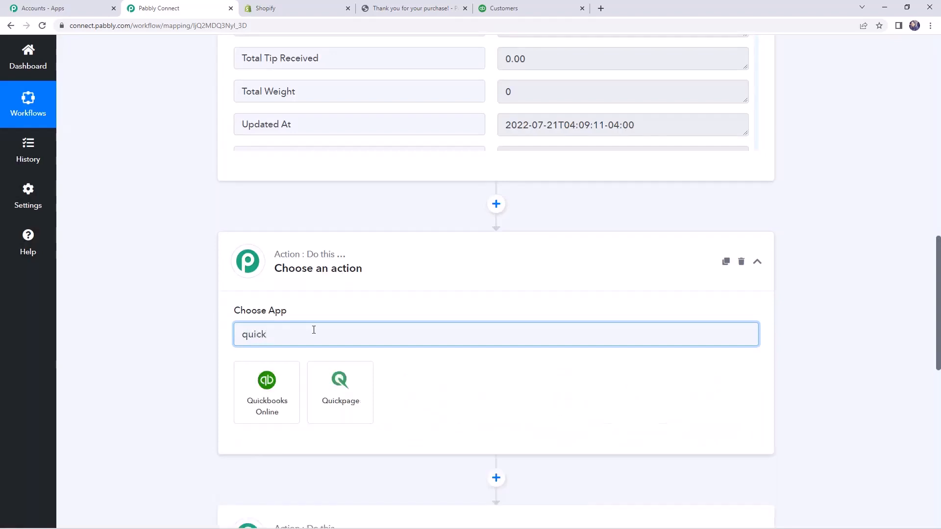
pyautogui.click(267, 391)
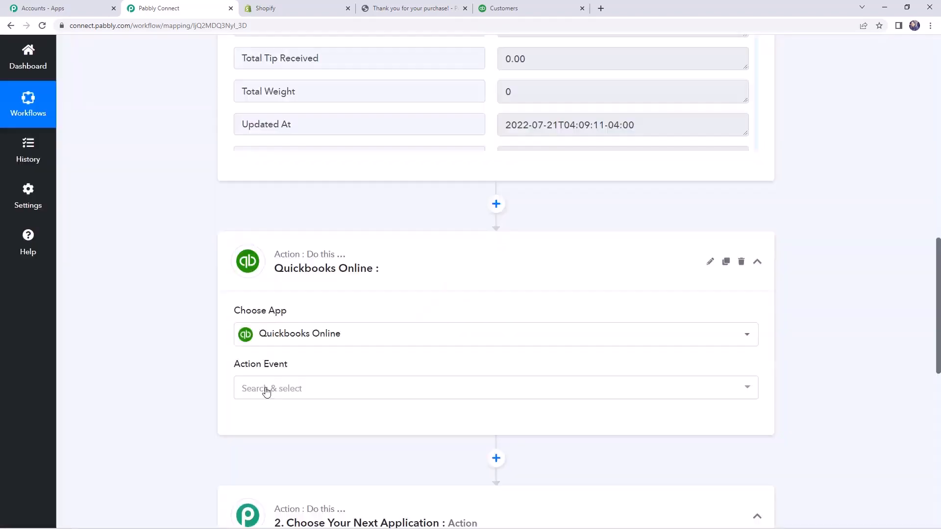
pyautogui.click(295, 388)
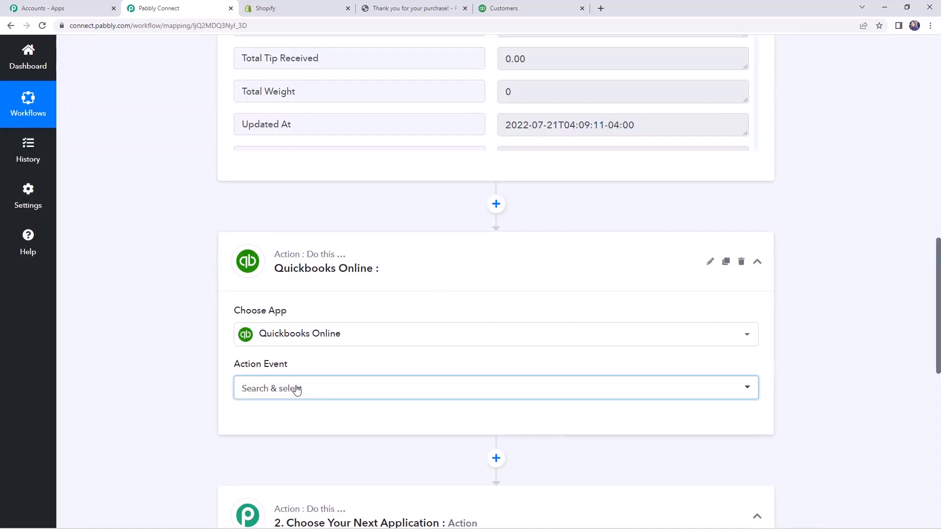
pyautogui.write('f')
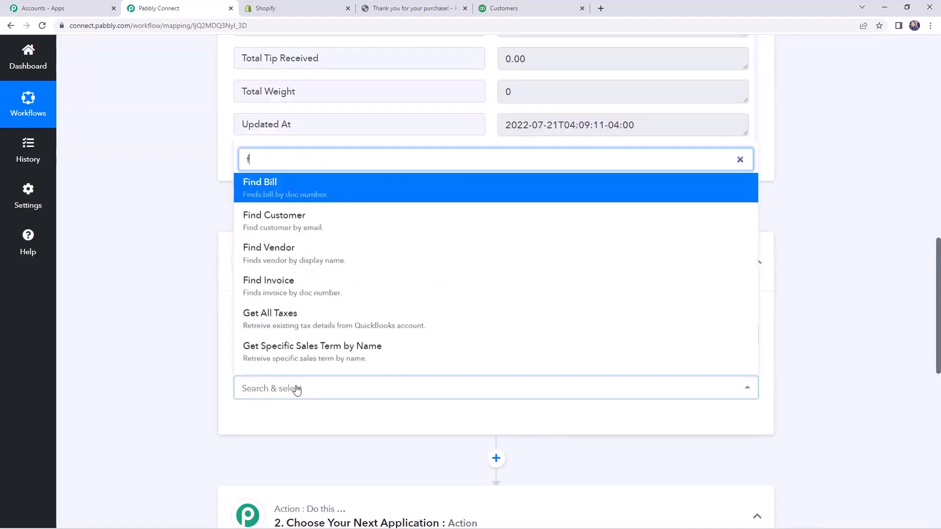
pyautogui.click(305, 216)
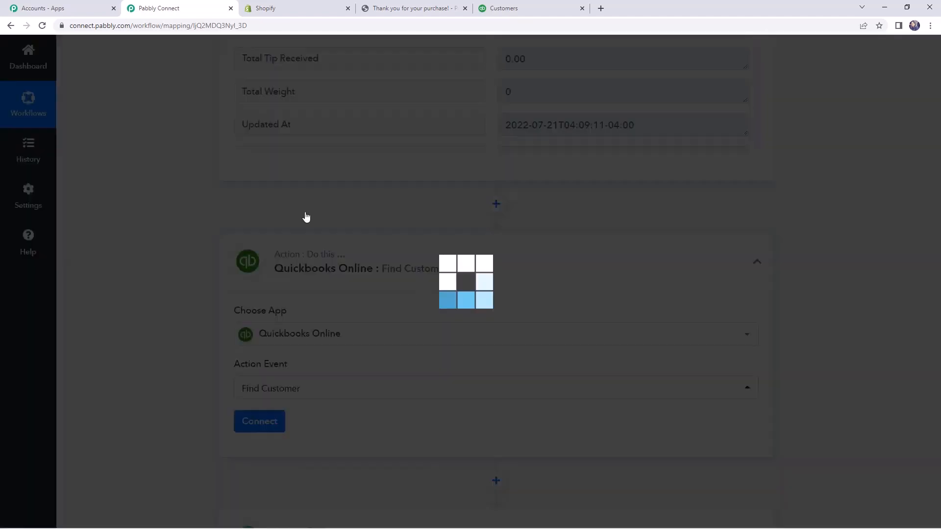
# Connect the Find Customer action to QuickBooks Online through a new connection and authorize the access.
pyautogui.scroll(-1, 341, 311)
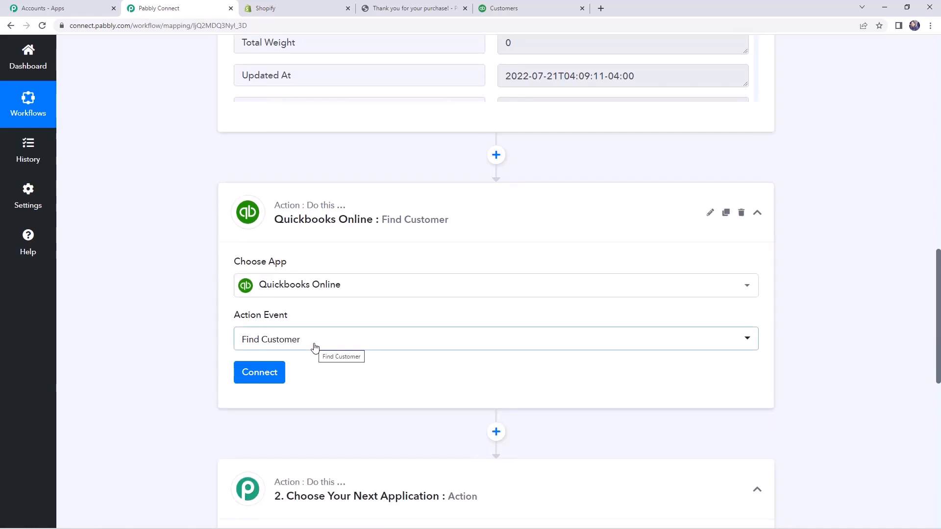
pyautogui.scroll(-1, 314, 348)
pyautogui.click(269, 329)
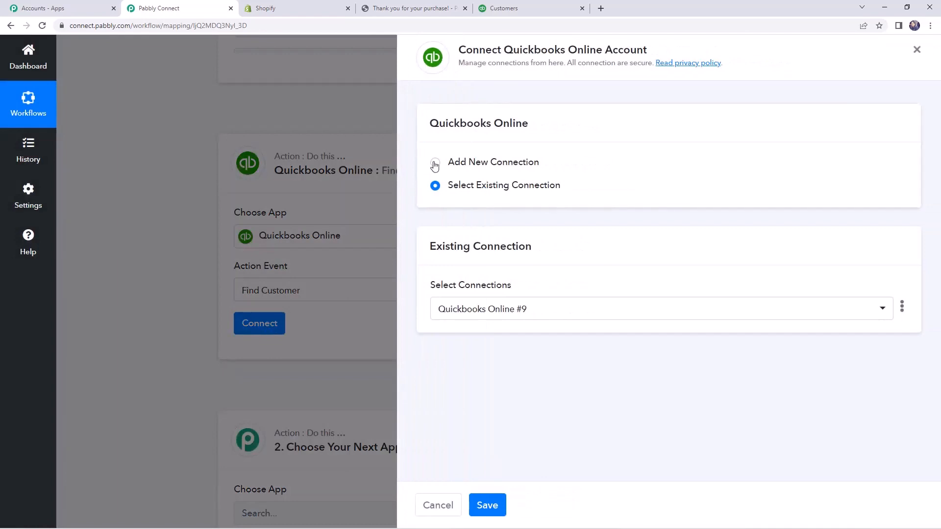
pyautogui.click(434, 162)
pyautogui.click(501, 297)
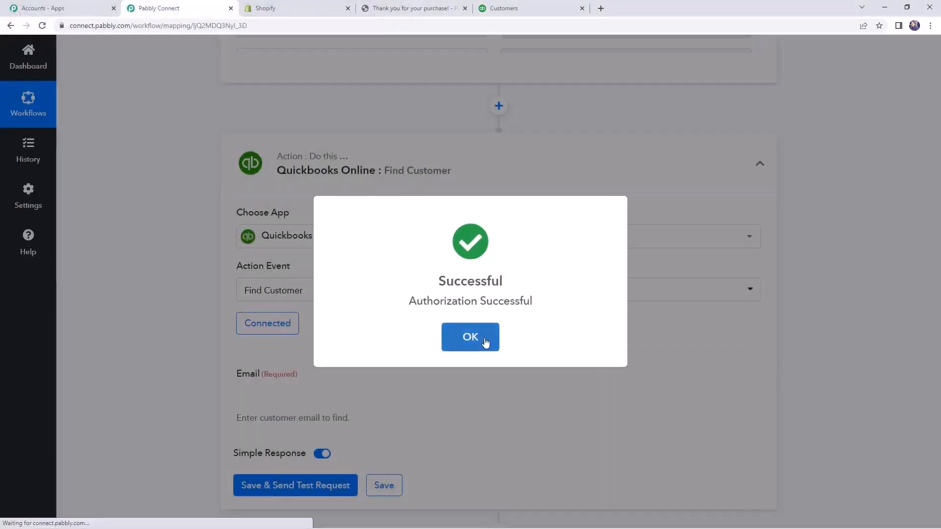
pyautogui.click(485, 341)
# Map the customer Email field to the Contact Email of the Shopify New Order step, then save and send a test request.
pyautogui.scroll(-2, 417, 313)
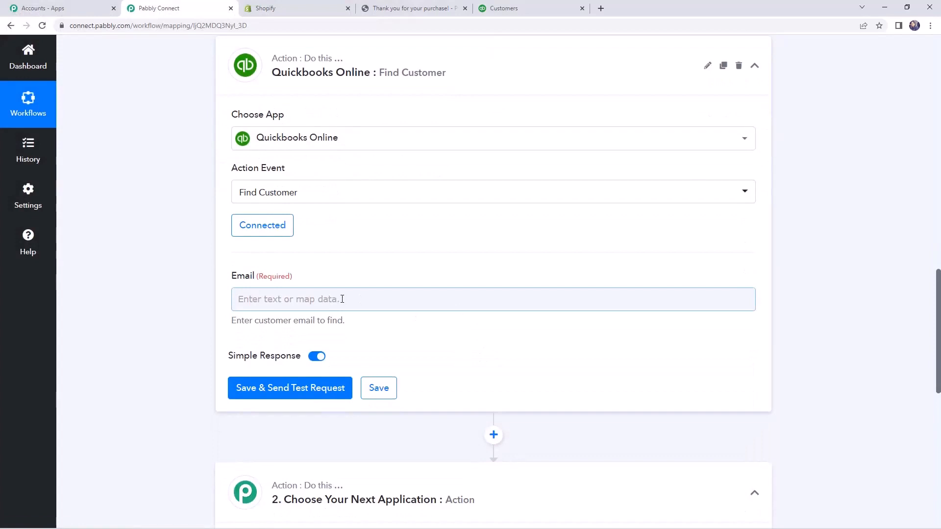
pyautogui.click(391, 298)
pyautogui.scroll(-1, 362, 325)
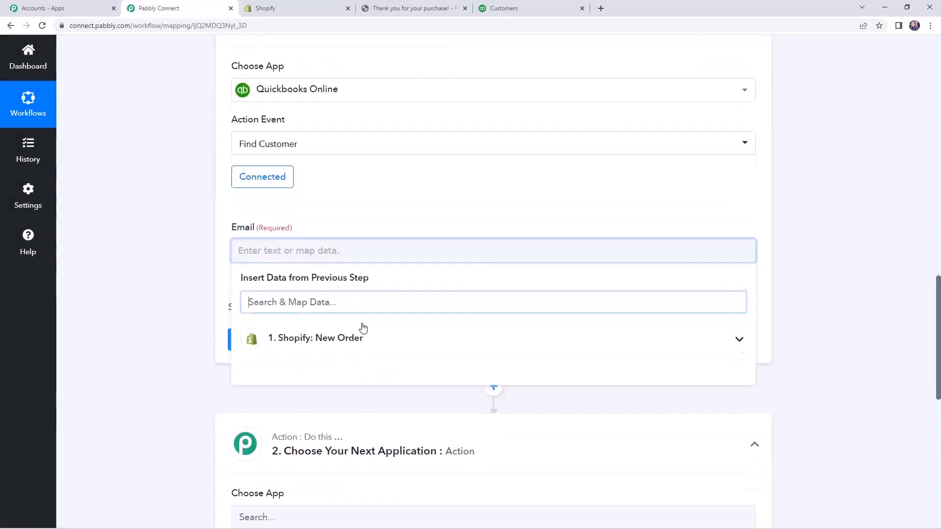
pyautogui.click(332, 339)
pyautogui.scroll(-6, 405, 404)
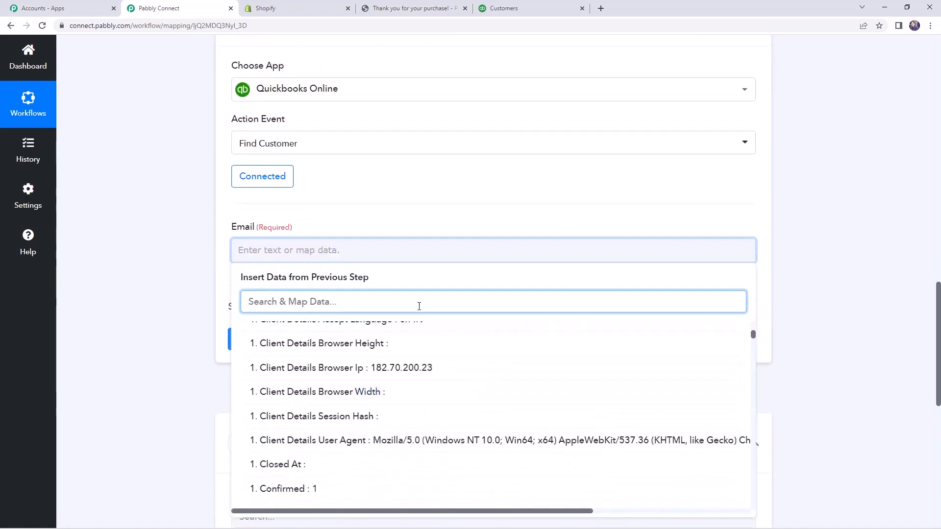
pyautogui.write('ema')
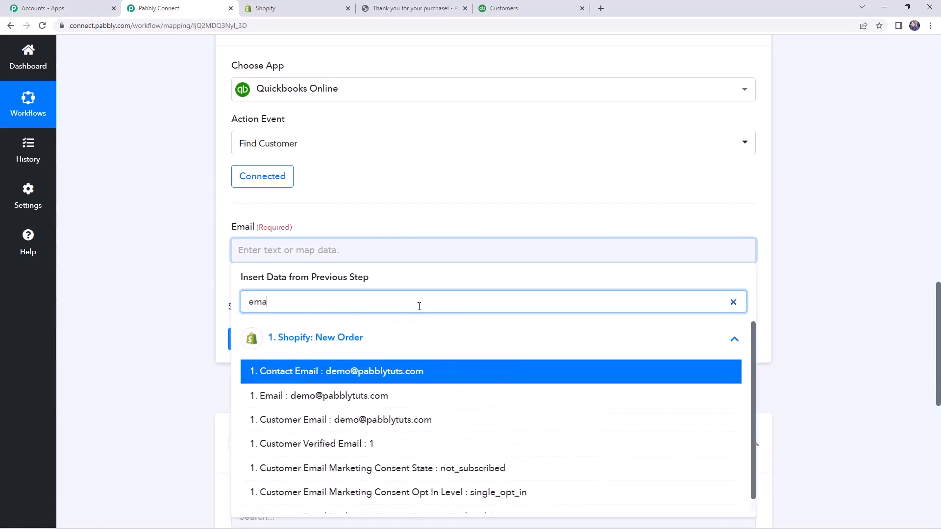
pyautogui.click(358, 376)
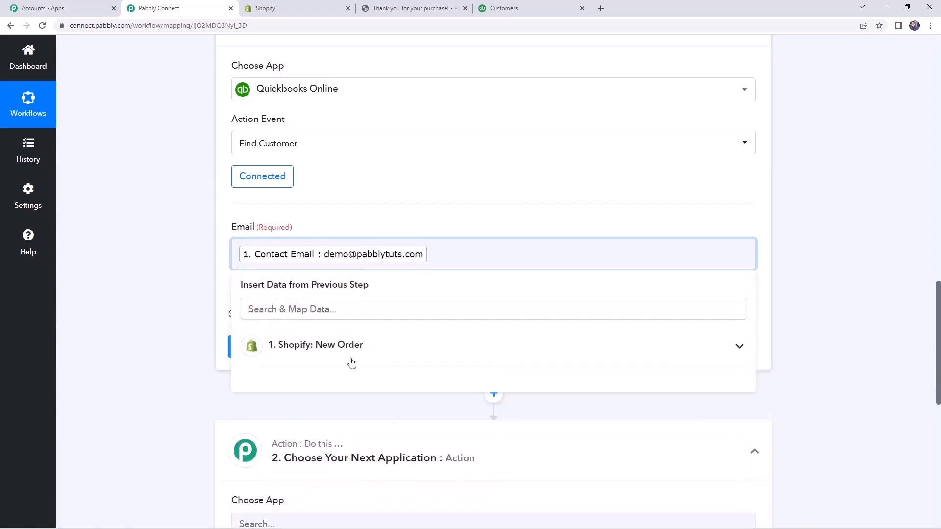
pyautogui.click(194, 312)
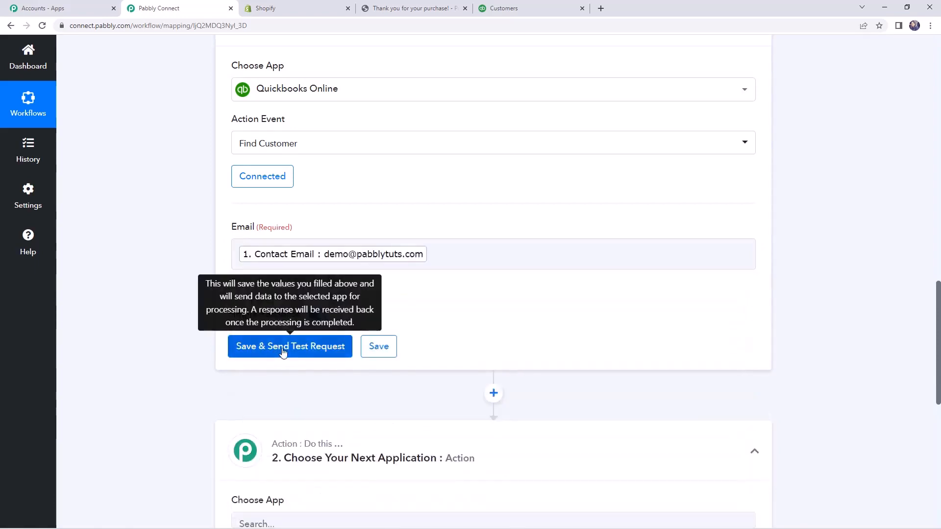
pyautogui.click(282, 348)
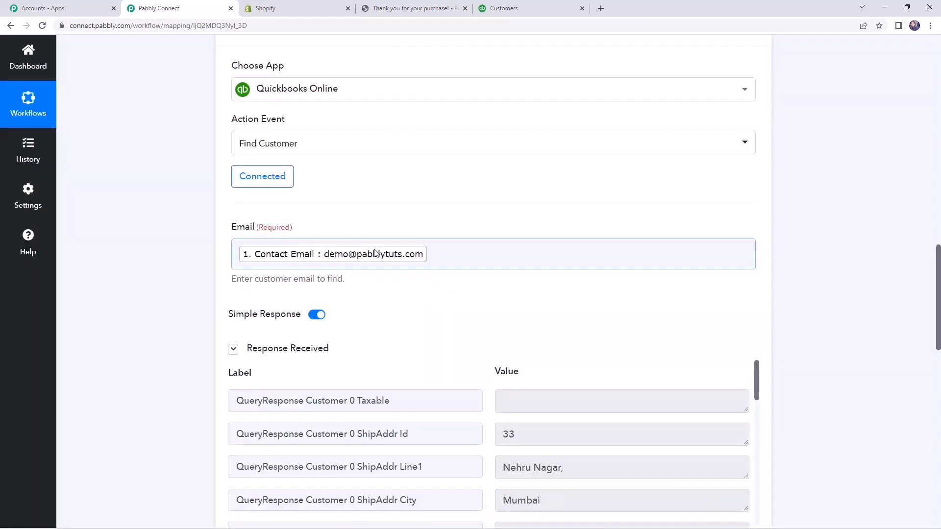
pyautogui.scroll(-4, 523, 258)
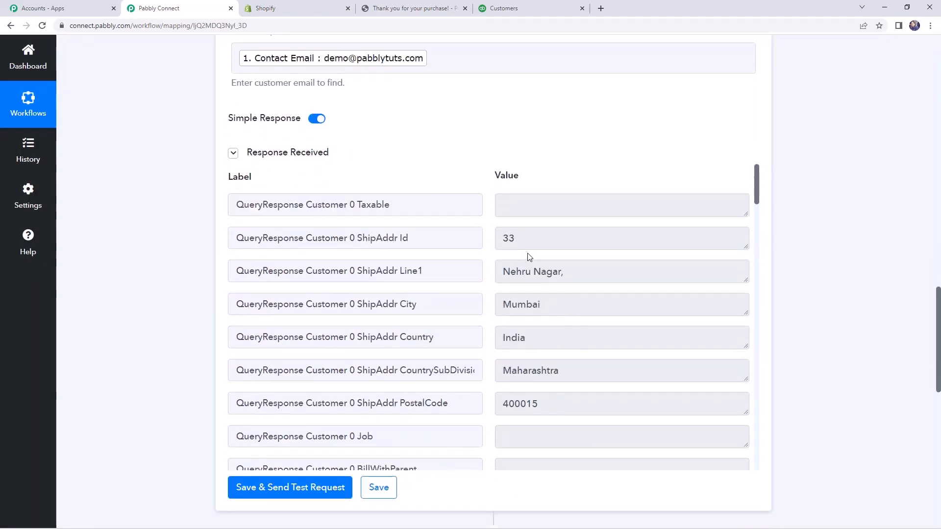
# Review the customer's shipping address, name and email fields in the Find Customer response.
pyautogui.scroll(-1, 529, 257)
pyautogui.moveTo(504, 224); pyautogui.dragTo(562, 226)
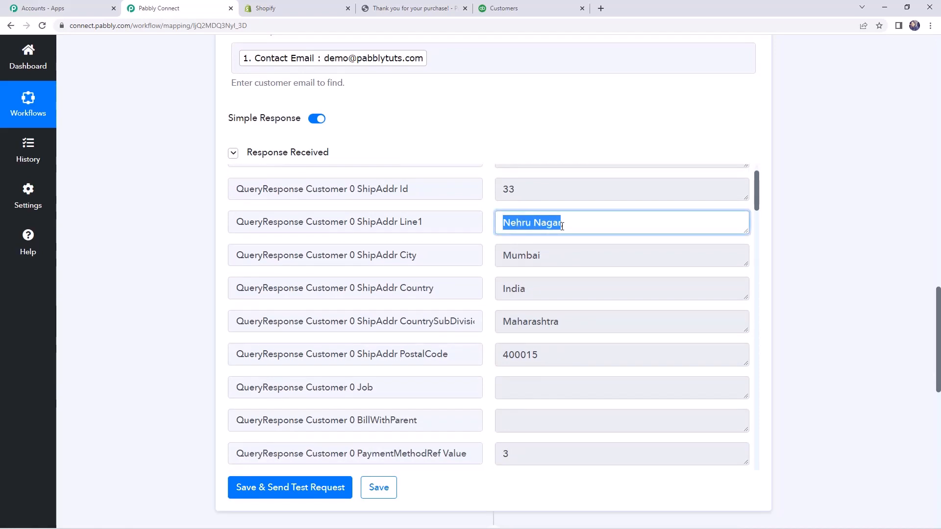
pyautogui.moveTo(503, 257); pyautogui.dragTo(563, 256)
pyautogui.scroll(-10, 565, 273)
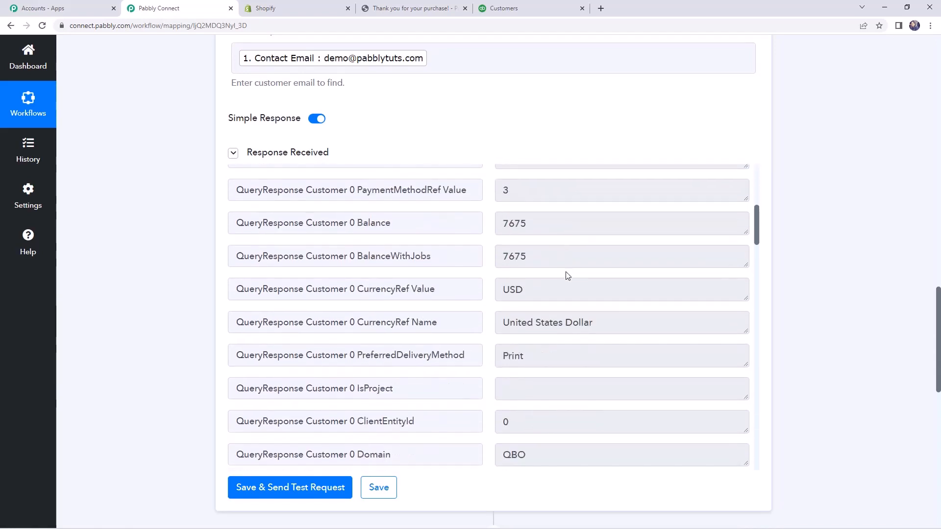
pyautogui.scroll(-6, 565, 272)
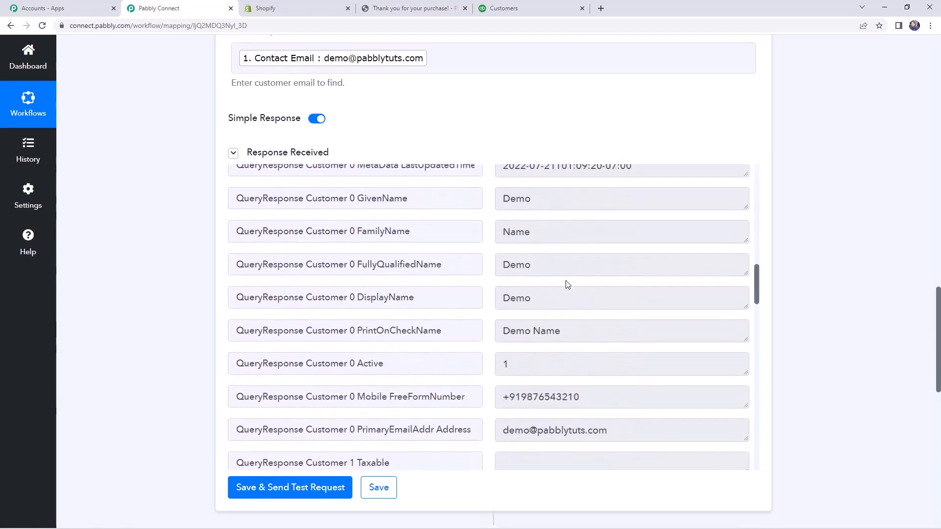
pyautogui.moveTo(504, 265); pyautogui.dragTo(562, 265)
pyautogui.scroll(-3, 554, 266)
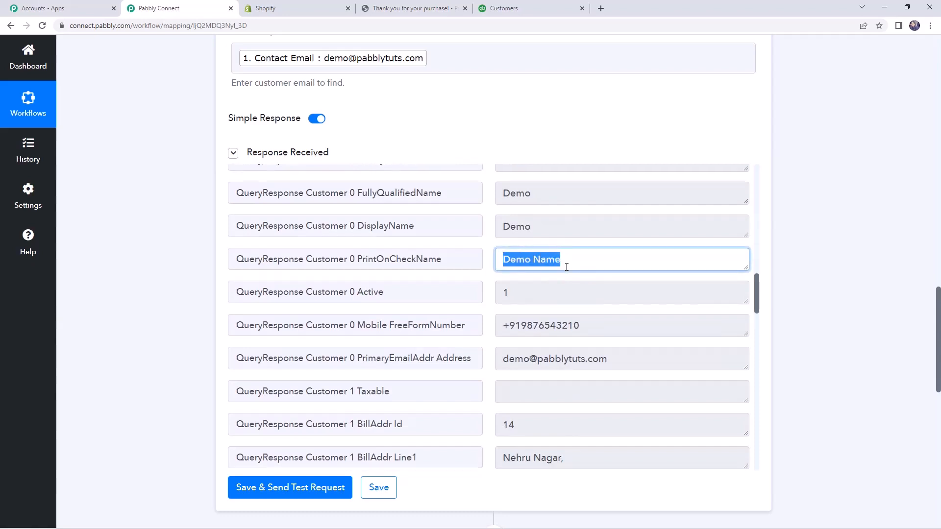
pyautogui.moveTo(504, 266); pyautogui.dragTo(622, 267)
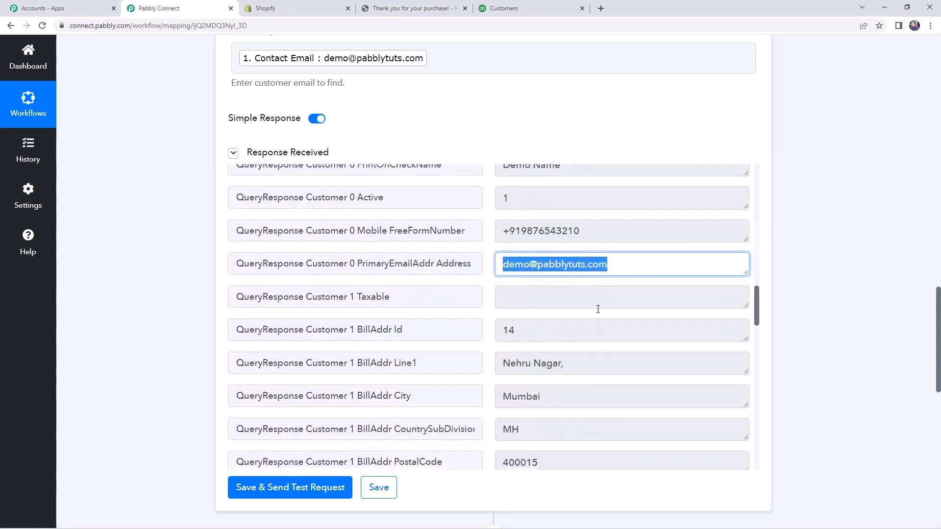
pyautogui.scroll(-8, 596, 309)
pyautogui.scroll(-10, 577, 316)
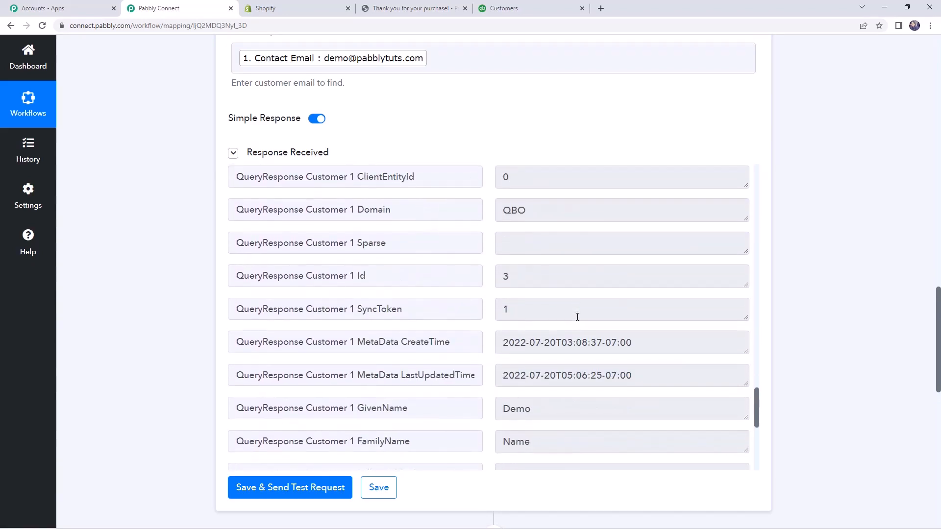
# Examine the Customer 1 Id in the Find Customer response, then check the customer list in QuickBooks and return to Pabbly Connect.
pyautogui.scroll(5, 577, 316)
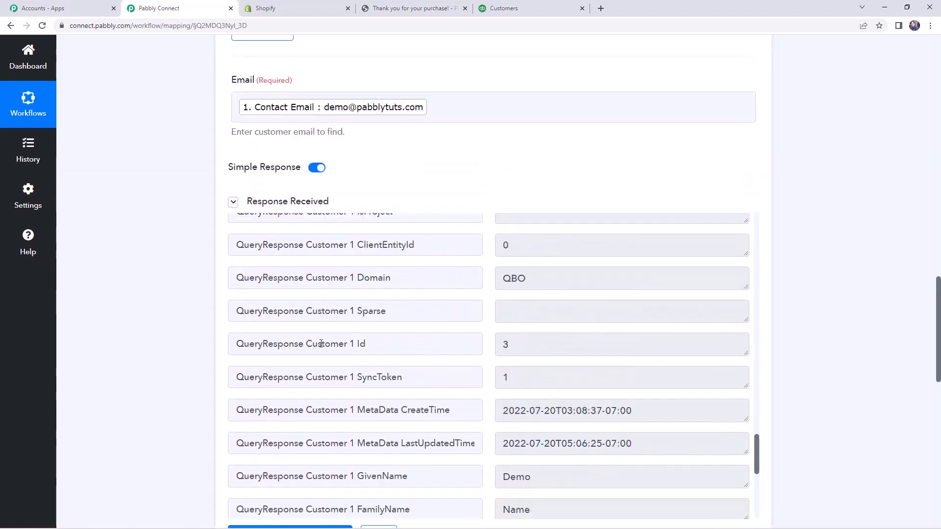
pyautogui.moveTo(321, 344); pyautogui.dragTo(391, 346)
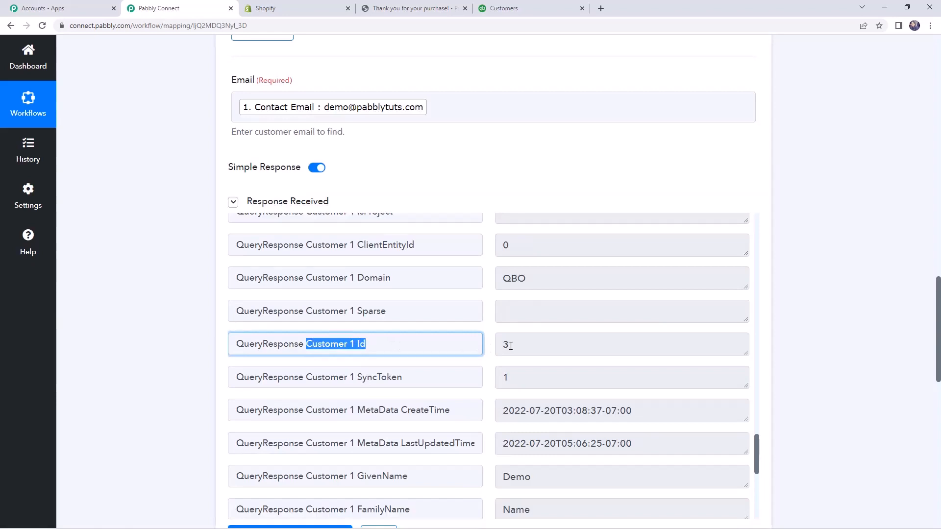
pyautogui.moveTo(510, 346); pyautogui.dragTo(500, 346)
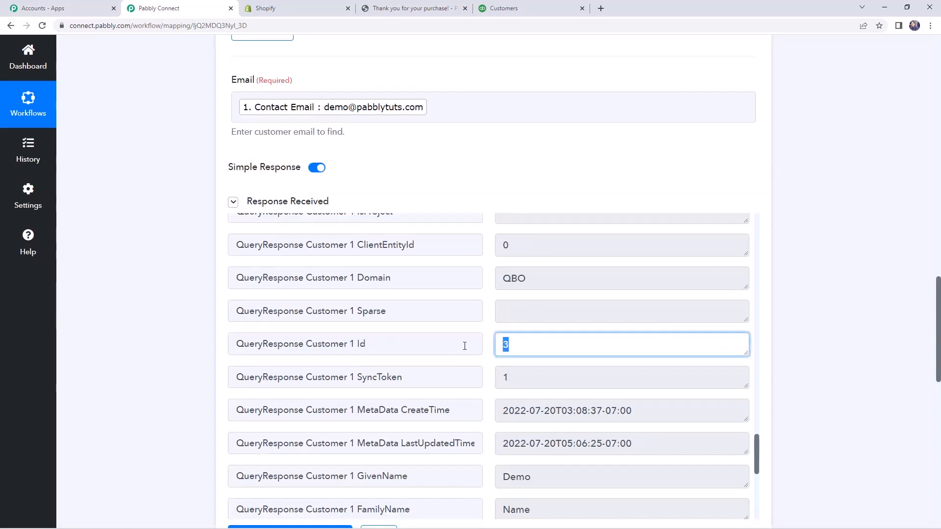
pyautogui.click(177, 301)
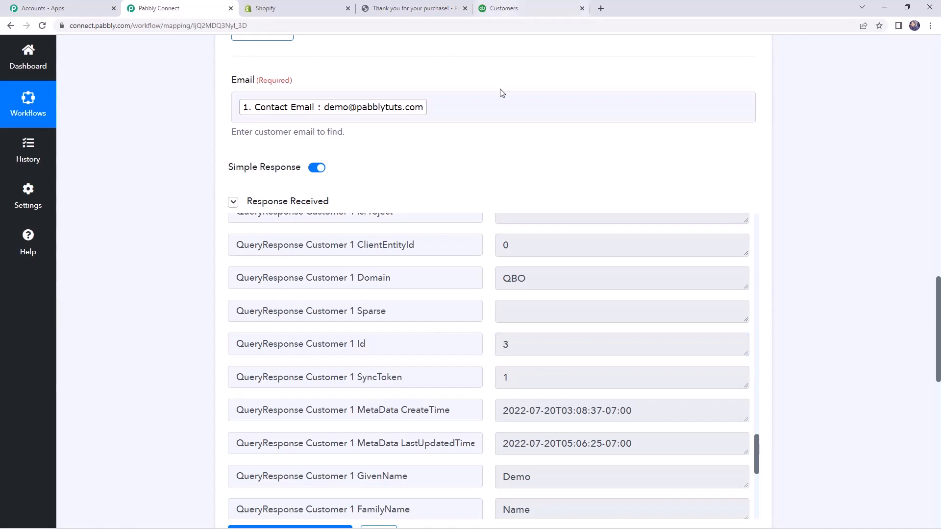
pyautogui.click(520, 3)
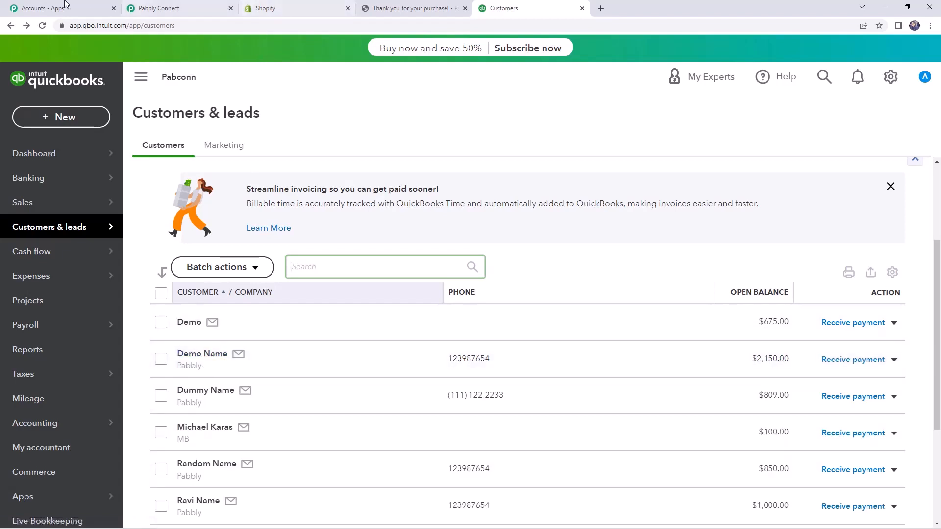
pyautogui.click(164, 6)
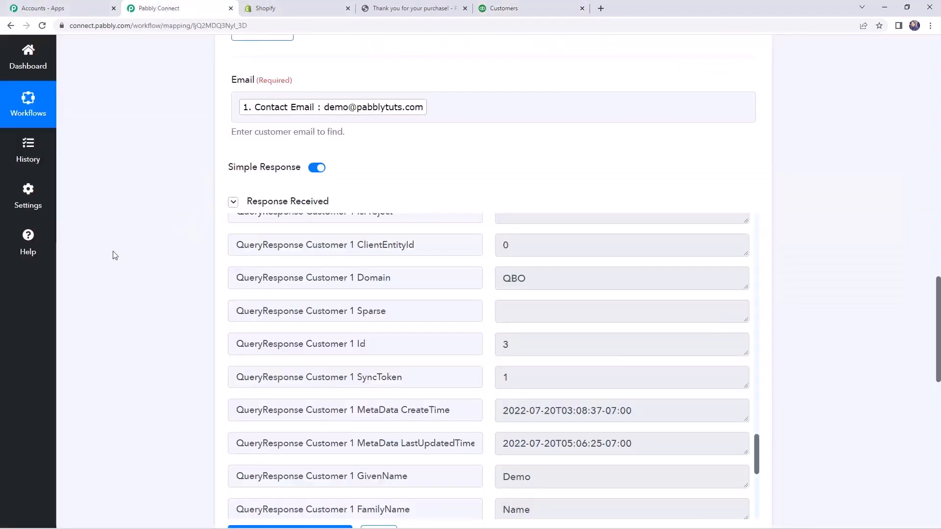
# Add Router by Pabbly as the action step after Find Customer.
pyautogui.scroll(-5, 114, 254)
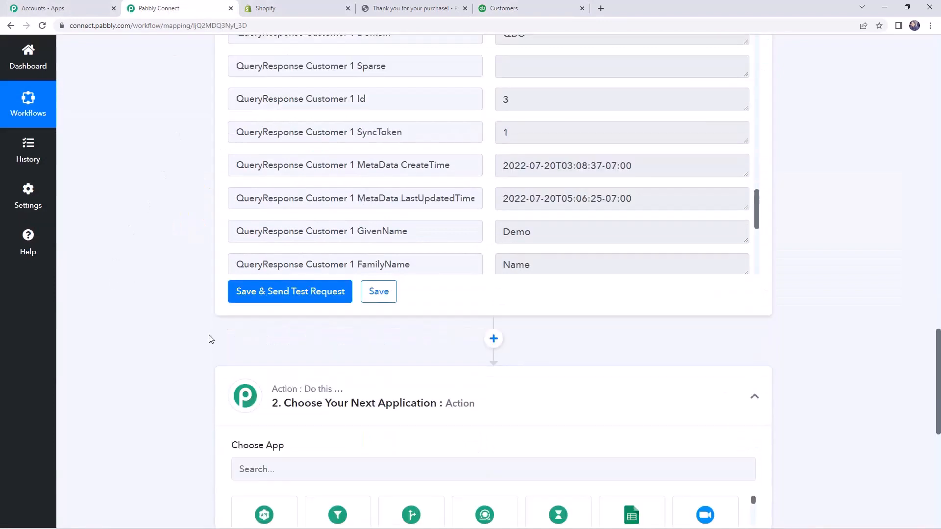
pyautogui.scroll(-3, 462, 327)
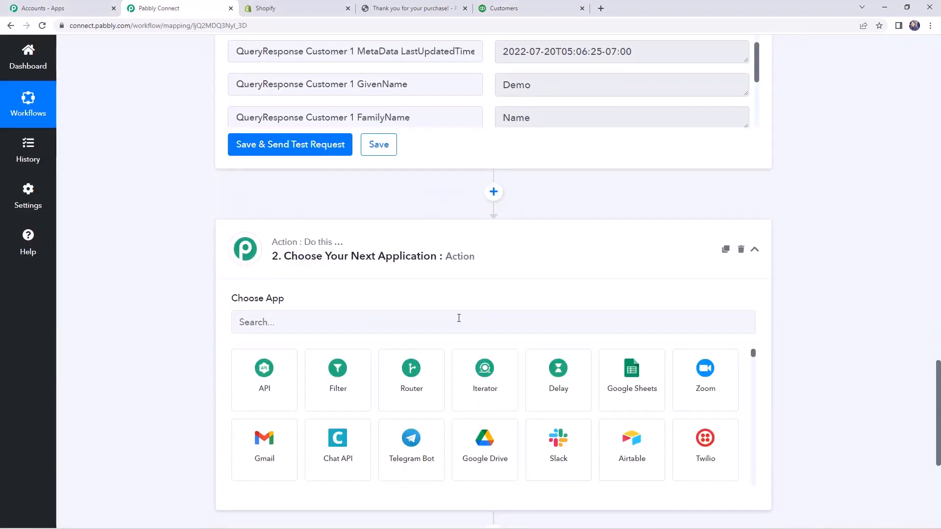
pyautogui.click(459, 318)
pyautogui.write('r')
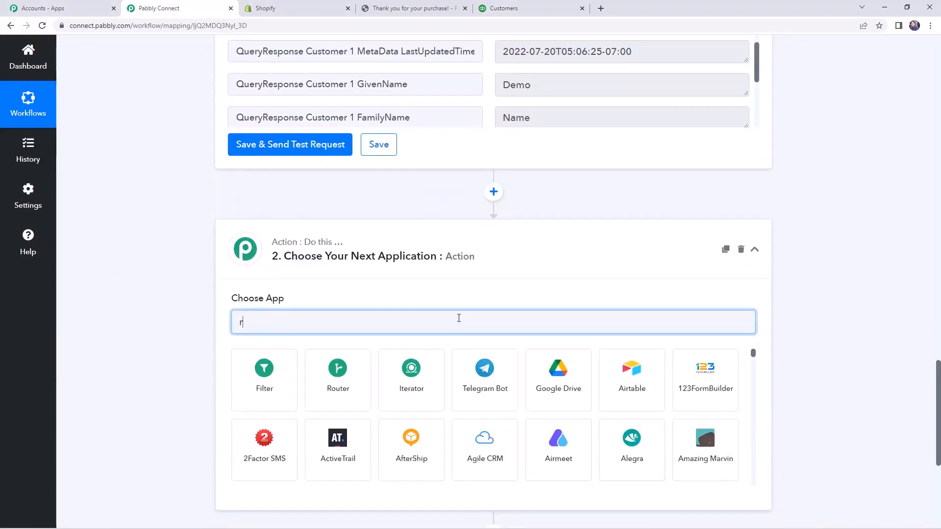
pyautogui.write('ou')
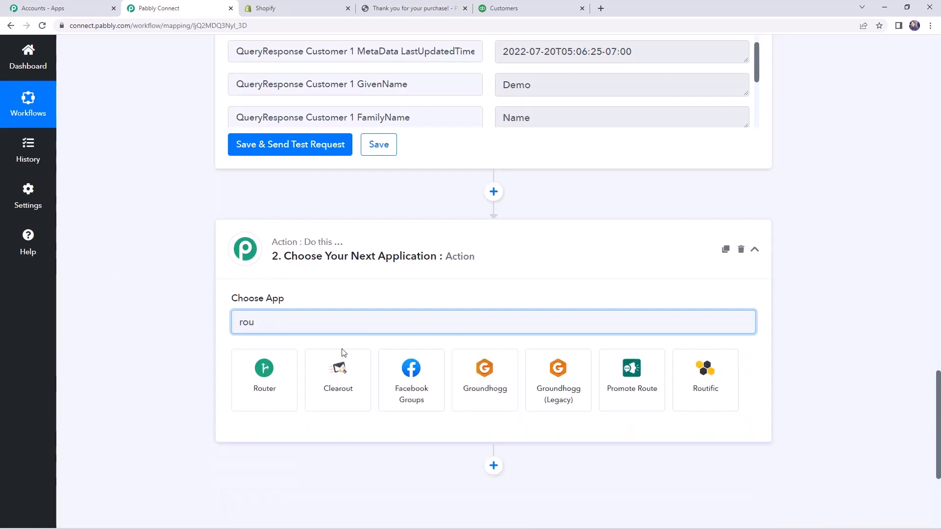
pyautogui.click(264, 387)
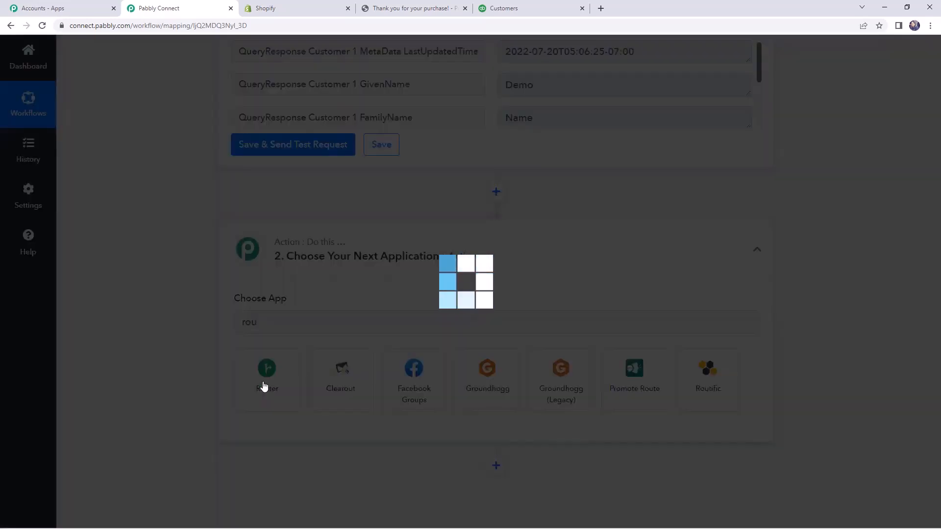
# Open Route 1's filter and set its label to QueryResponse Customer 0 Id from the Quickbooks Online Find Customer step.
pyautogui.scroll(-2, 418, 326)
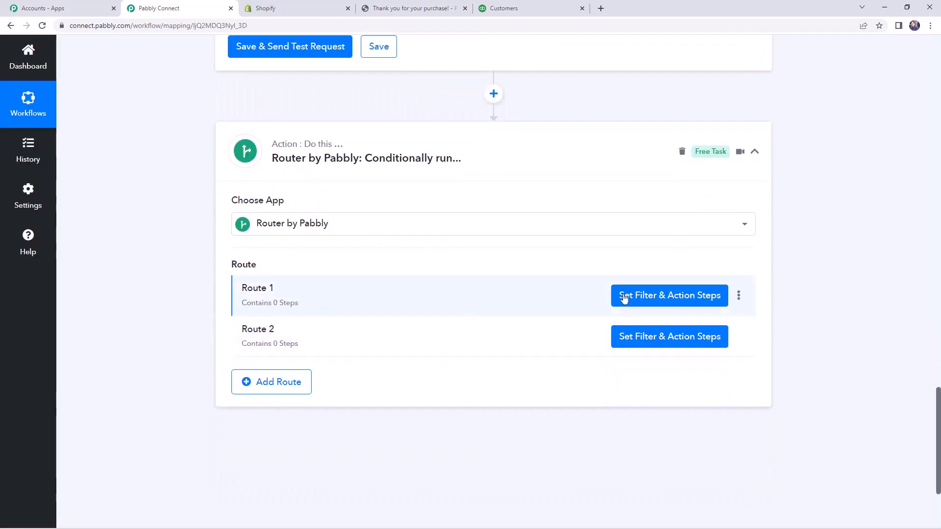
pyautogui.click(646, 300)
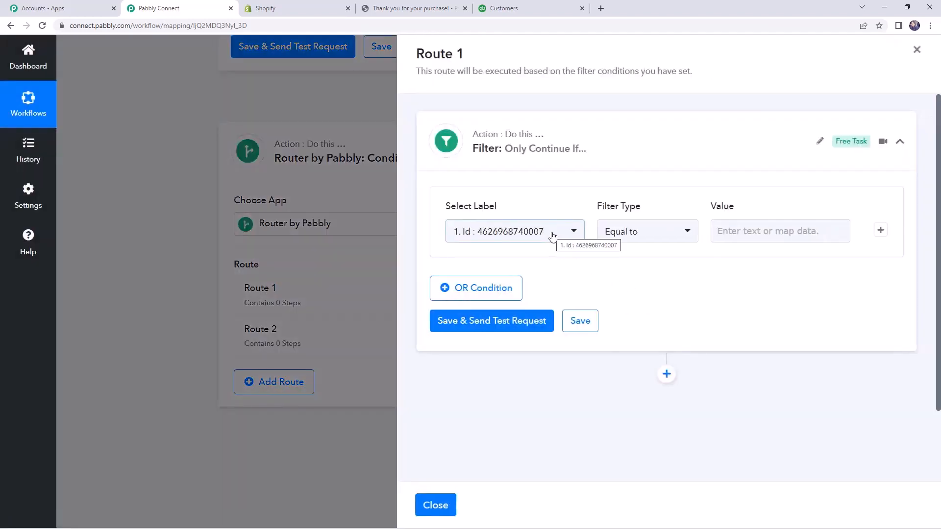
pyautogui.click(510, 232)
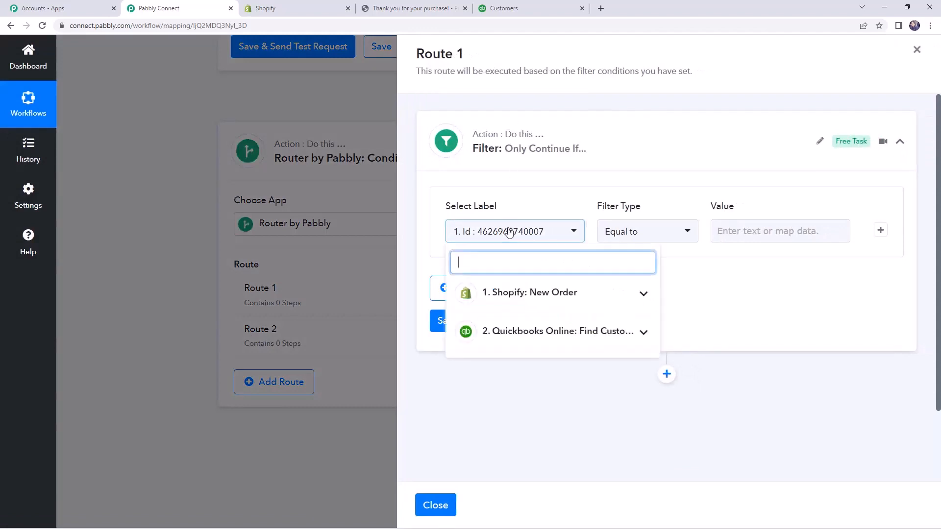
pyautogui.click(541, 332)
pyautogui.scroll(-2, 551, 361)
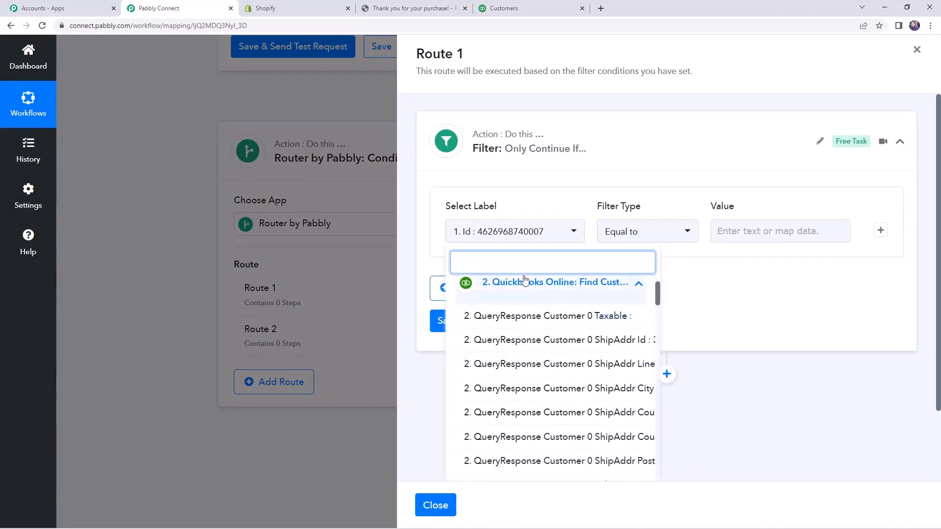
pyautogui.write('id')
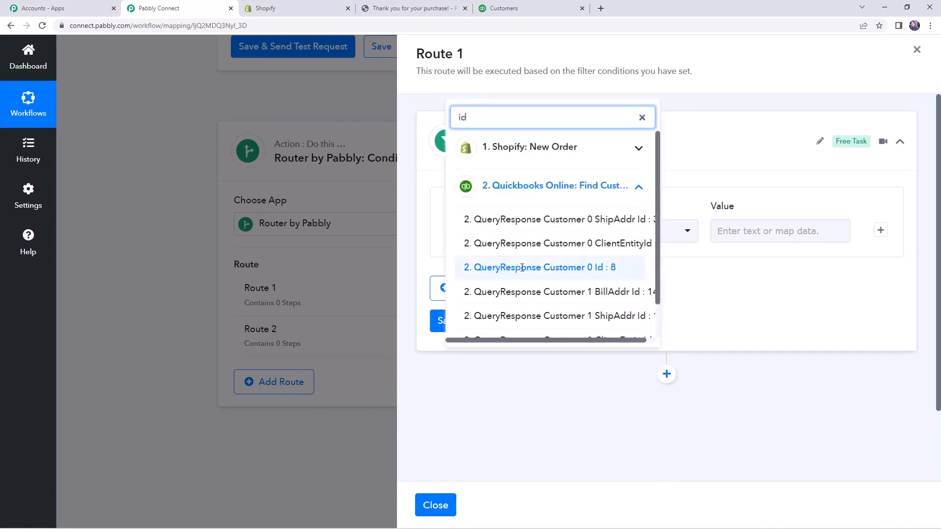
pyautogui.click(523, 267)
# Set Route 1's filter type to Is exist, save and send a test request, and check the response status.
pyautogui.click(635, 235)
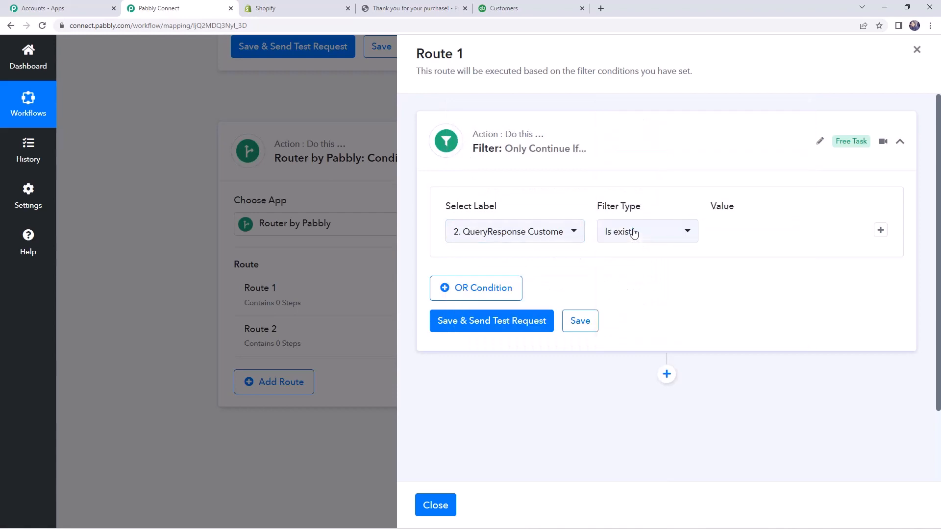
pyautogui.click(635, 232)
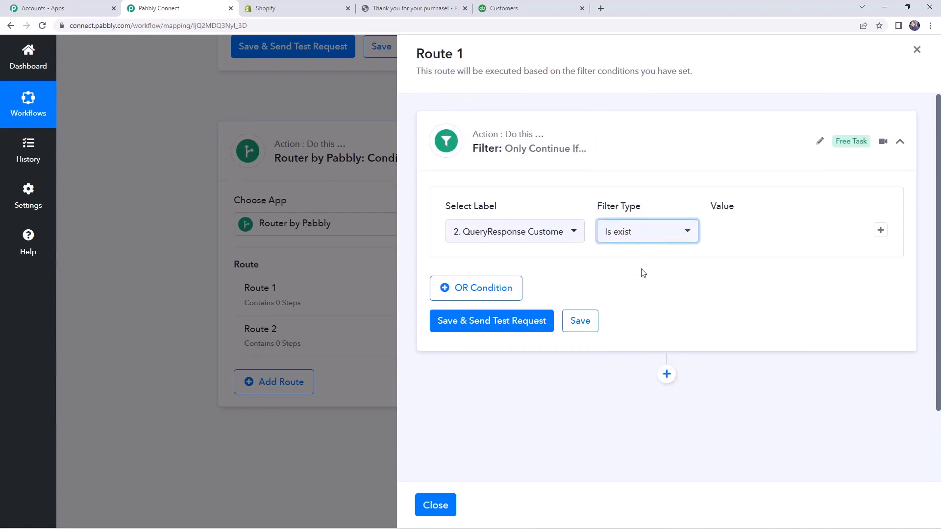
pyautogui.click(504, 321)
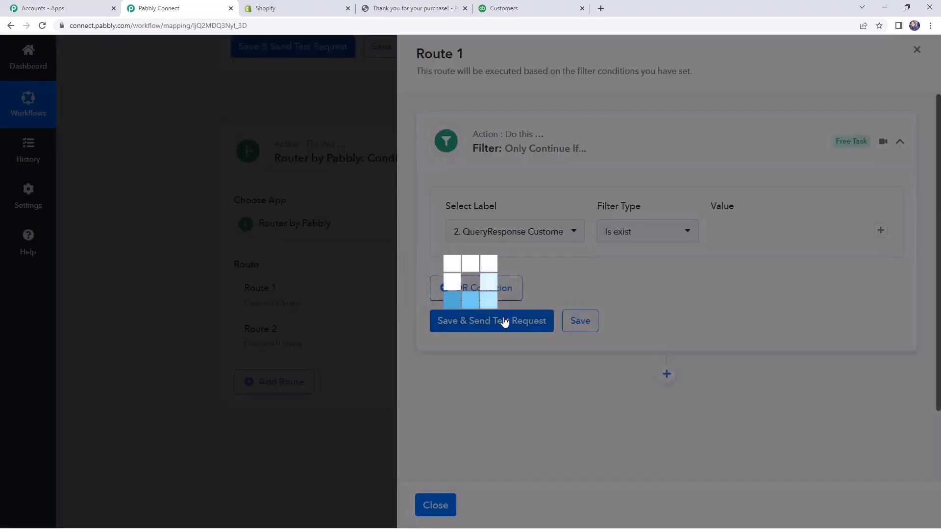
pyautogui.scroll(-2, 613, 319)
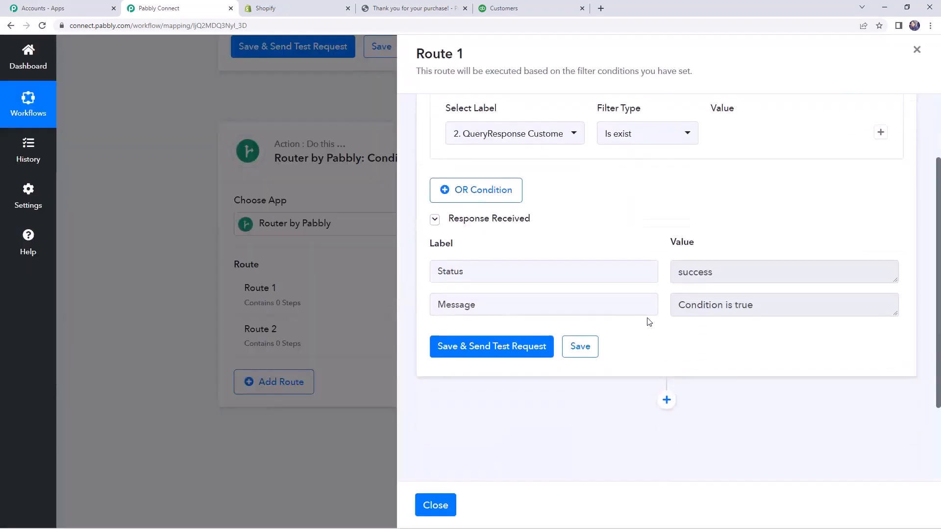
pyautogui.doubleClick(690, 274)
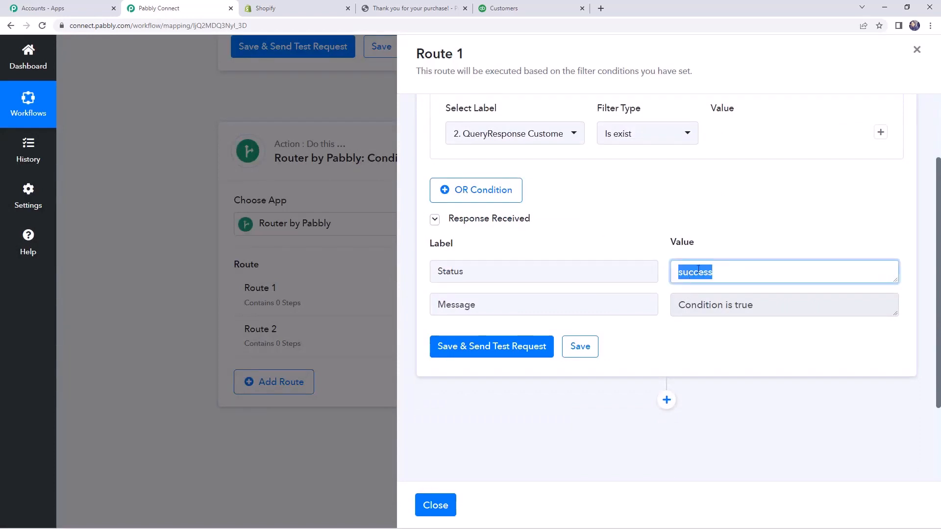
pyautogui.click(698, 270)
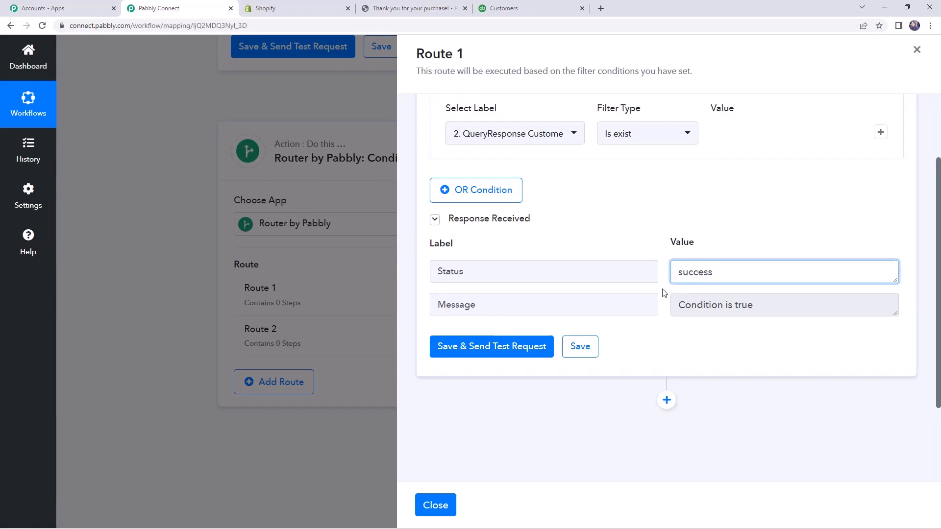
# Save the Route 1 filter settings and close the route.
pyautogui.click(580, 349)
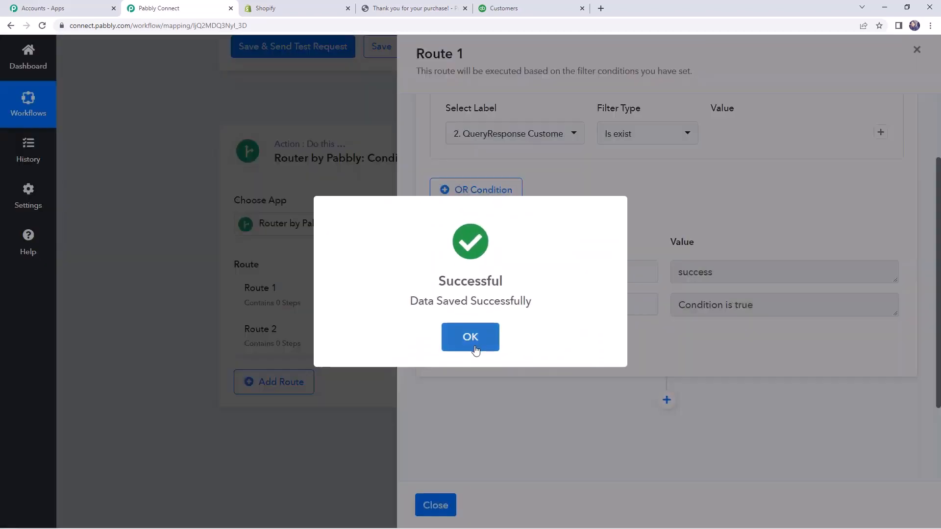
pyautogui.click(471, 338)
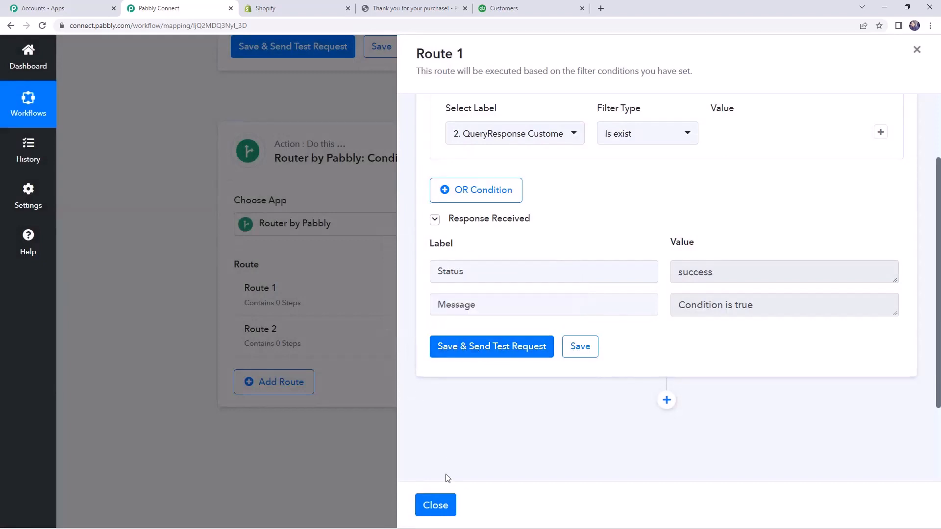
pyautogui.click(580, 346)
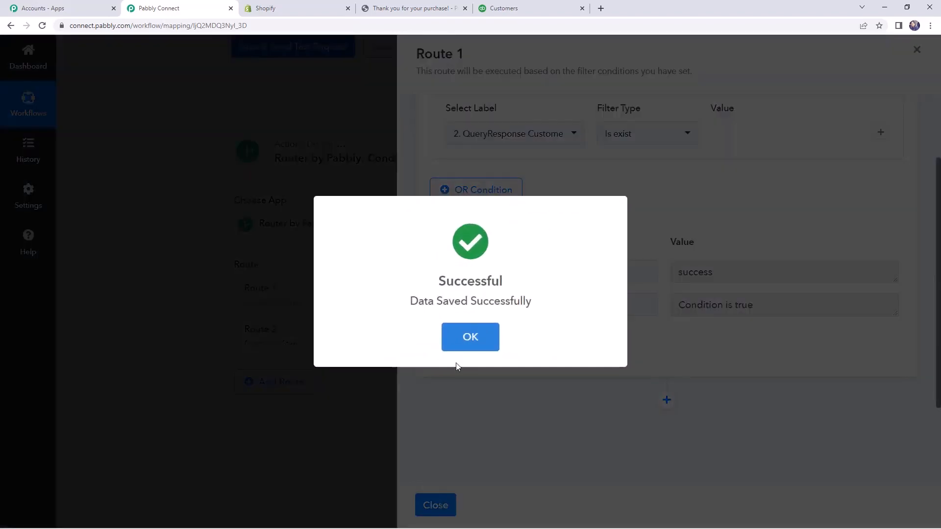
pyautogui.click(471, 337)
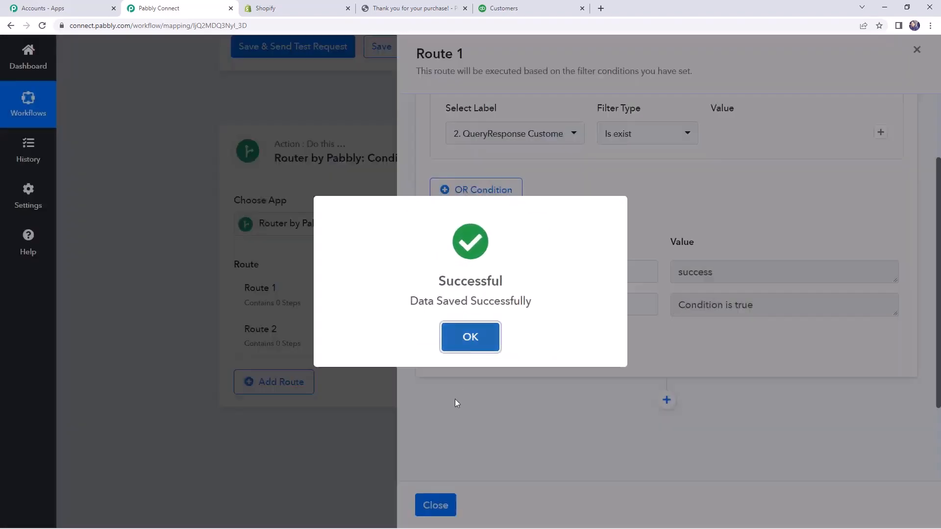
pyautogui.click(436, 506)
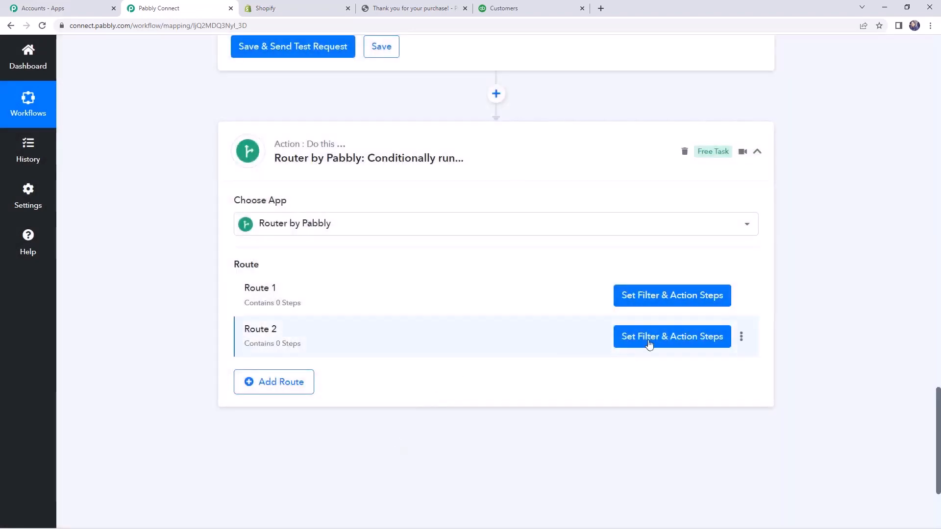
# Open Route 2's filter and set its label to QueryResponse Customer 0 Id from the Quickbooks Online Find Customer step.
pyautogui.click(649, 345)
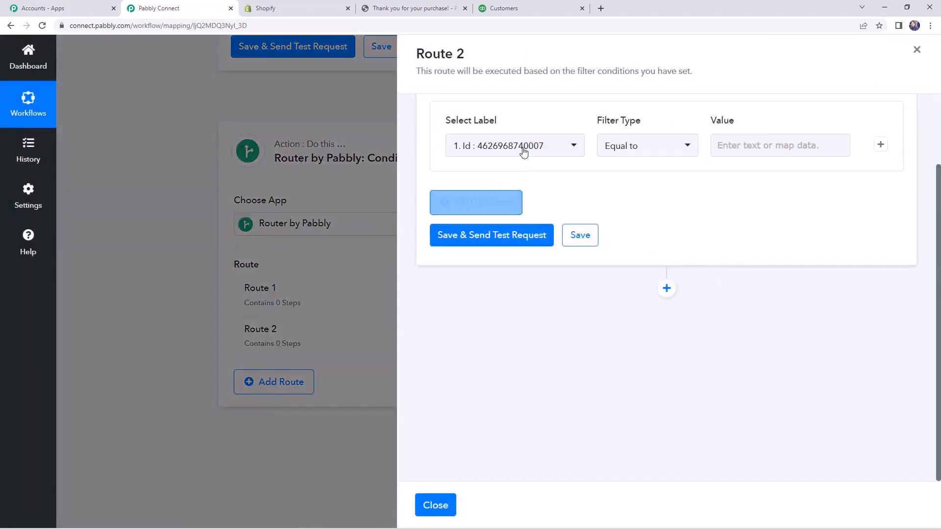
pyautogui.click(524, 152)
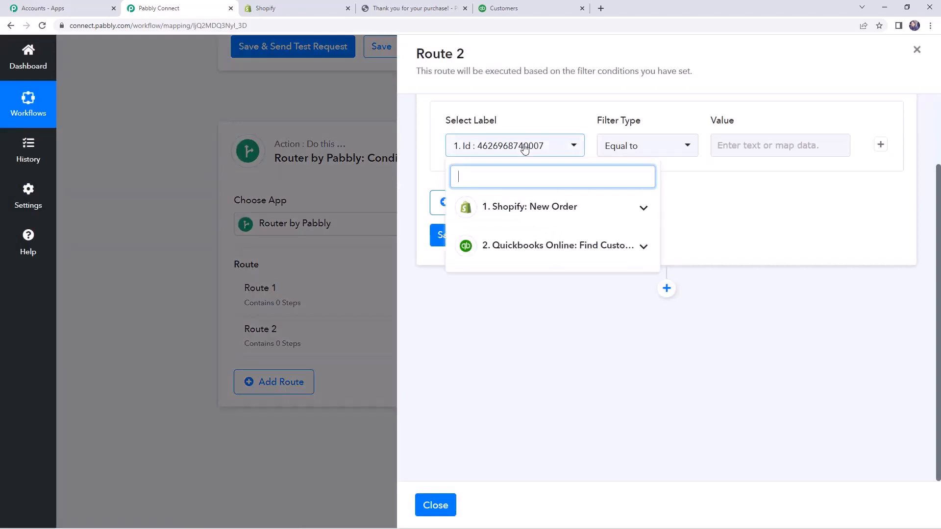
pyautogui.click(528, 248)
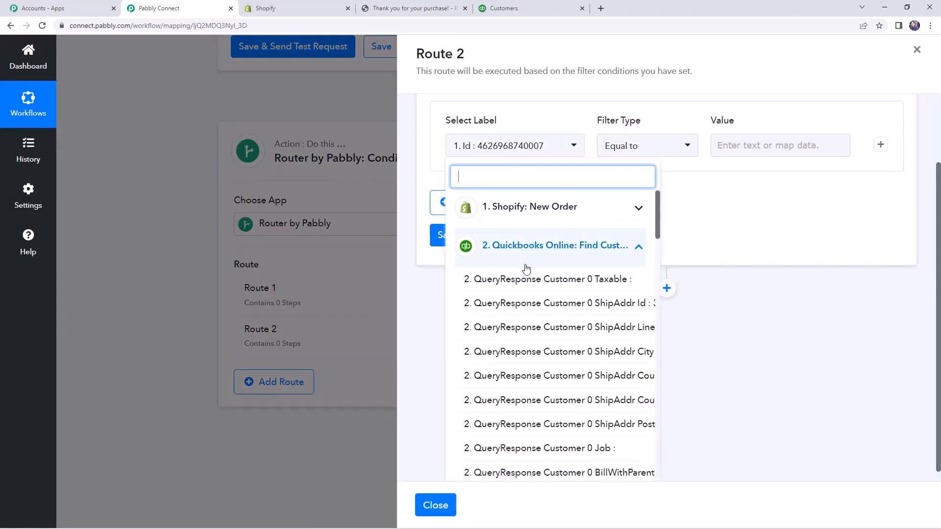
pyautogui.write('id')
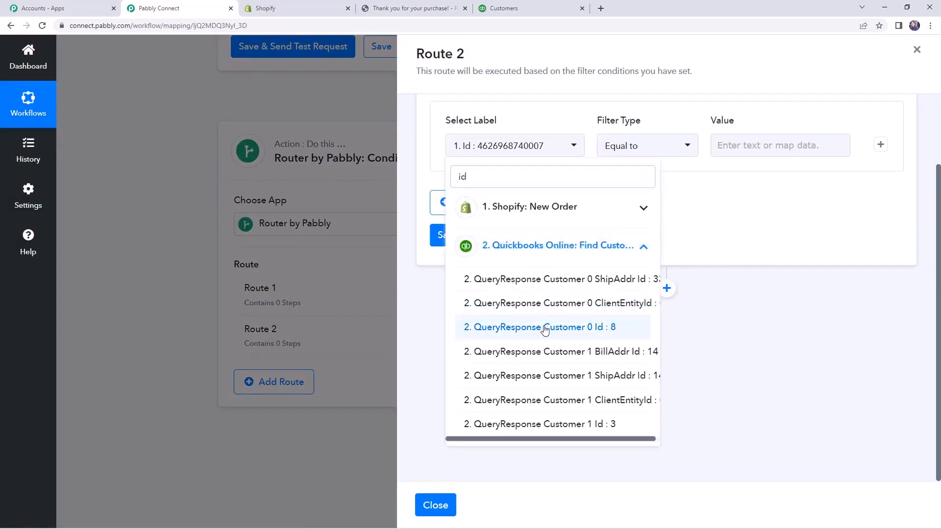
pyautogui.click(542, 327)
# Set Route 2's filter type to Does not exist, save and send a test request, and check the response message.
pyautogui.click(635, 148)
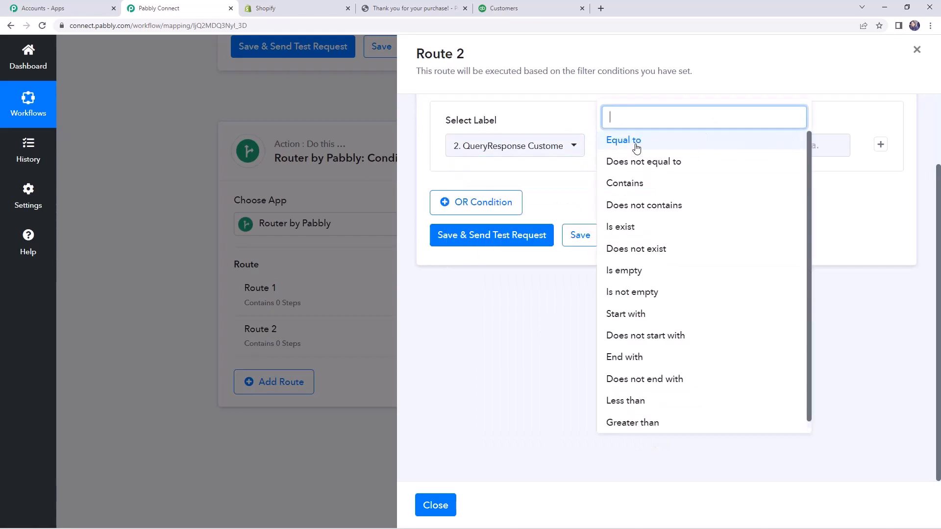
pyautogui.click(637, 249)
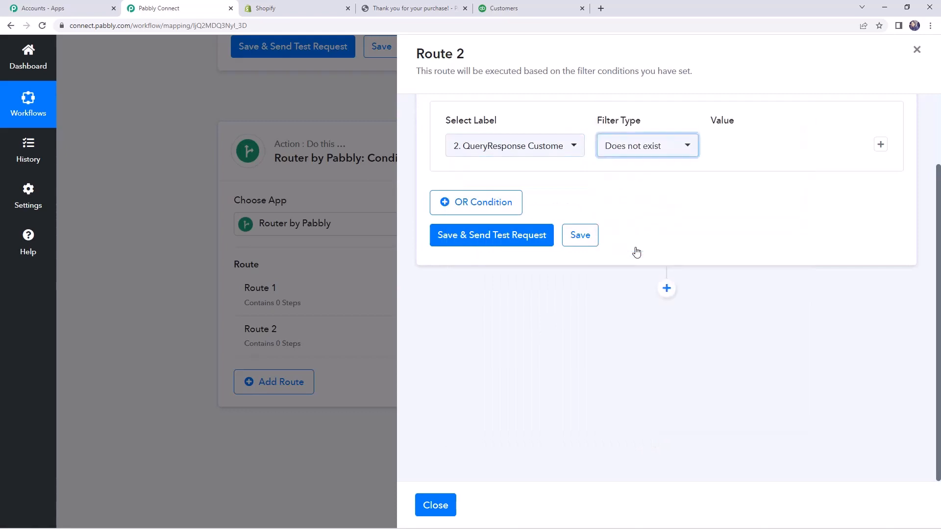
pyautogui.click(486, 236)
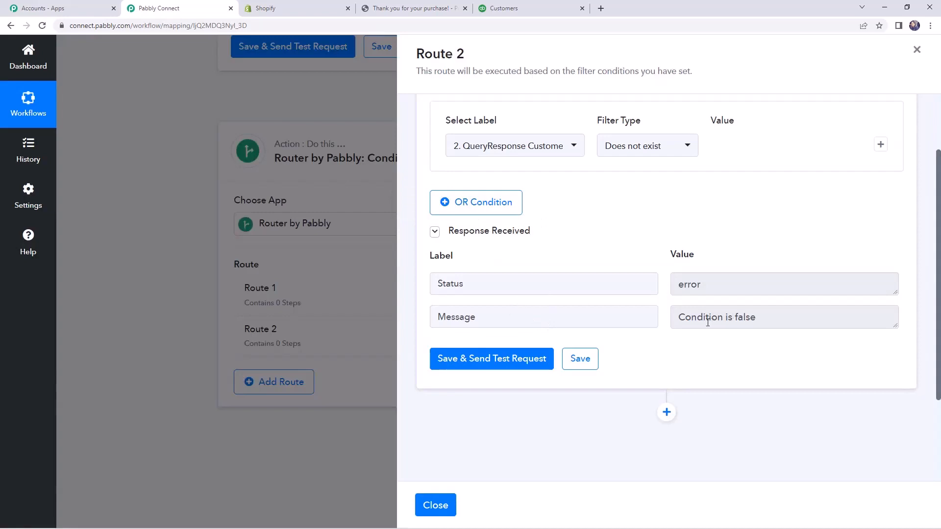
pyautogui.tripleClick(684, 322)
pyautogui.click(636, 316)
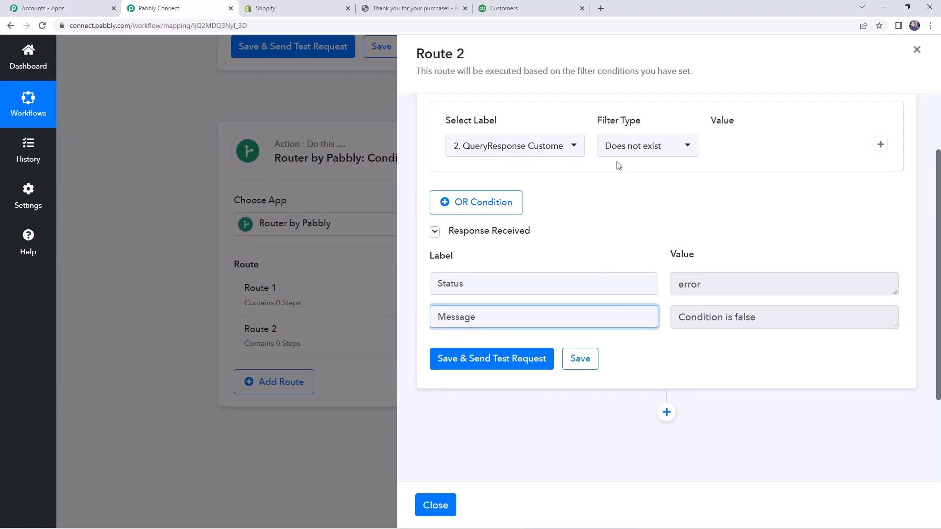
# Save the Route 2 filter settings and close the route.
pyautogui.click(572, 361)
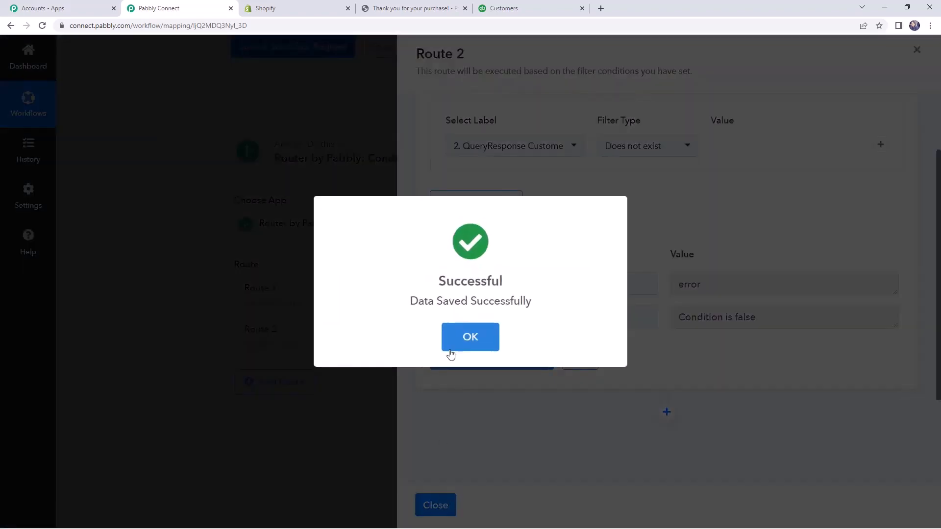
pyautogui.click(448, 352)
pyautogui.click(435, 505)
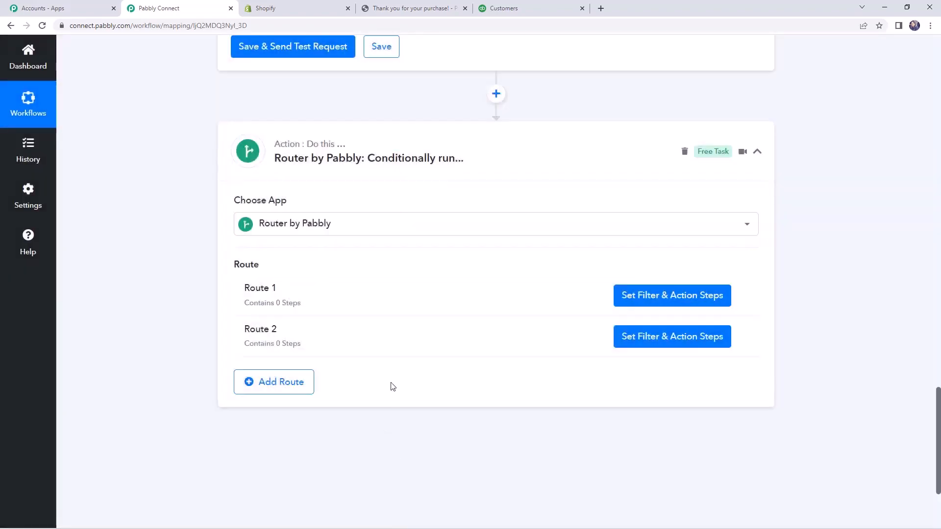
# Reopen Route 1 and add a Quickbooks Online action step after its filter.
pyautogui.click(663, 298)
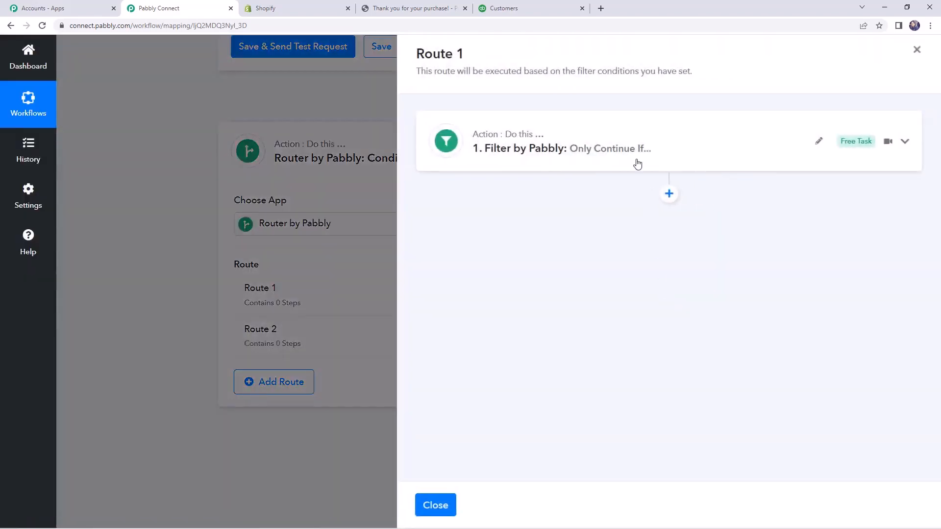
pyautogui.click(640, 163)
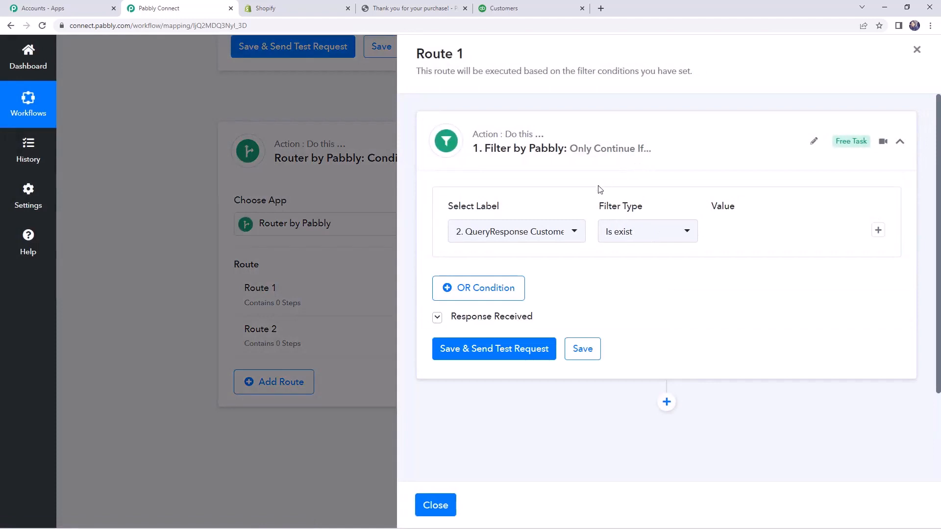
pyautogui.click(610, 164)
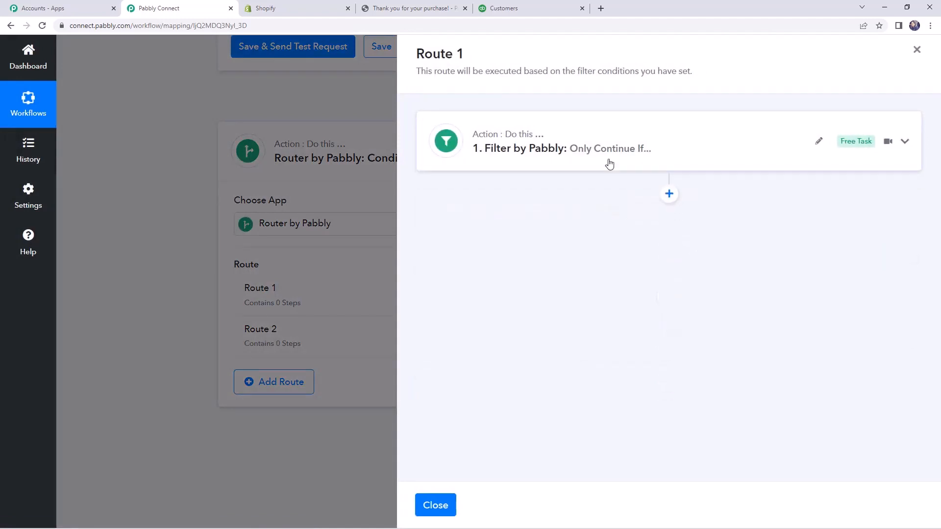
pyautogui.click(668, 195)
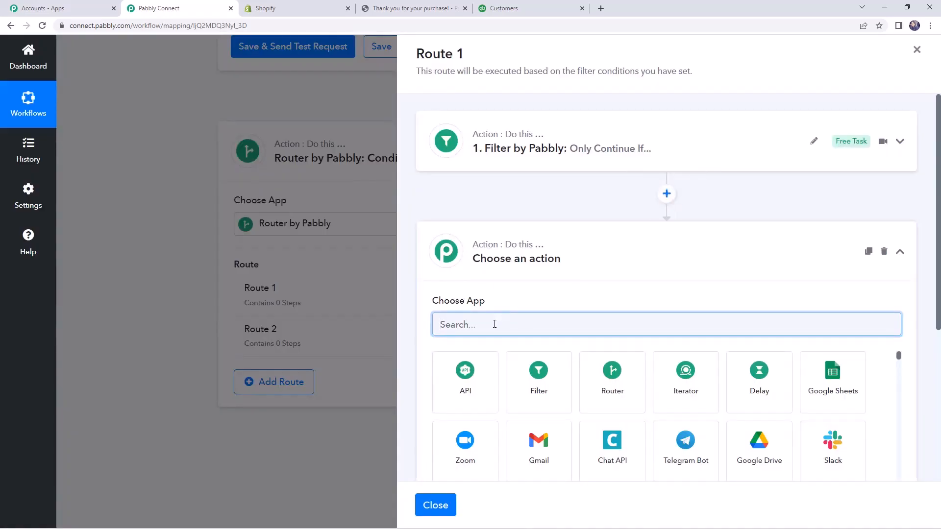
pyautogui.write('quic')
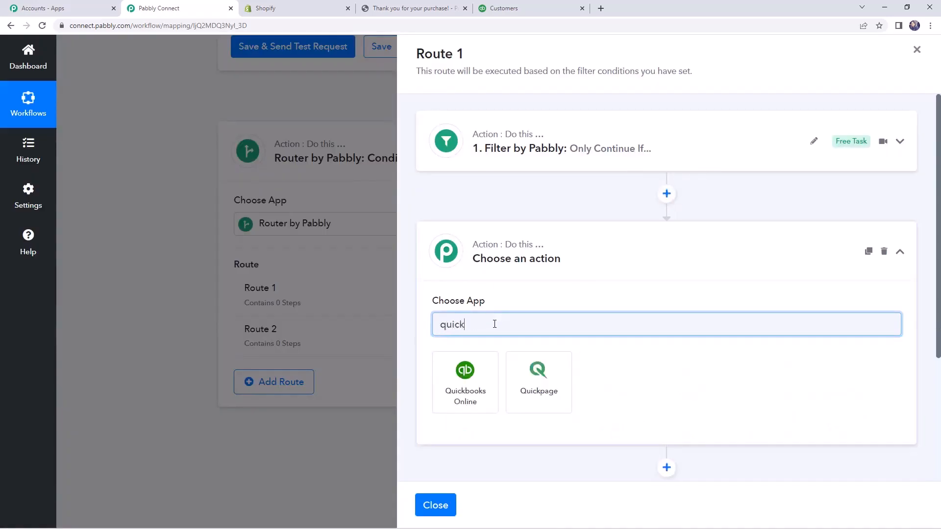
pyautogui.write('k')
pyautogui.click(465, 378)
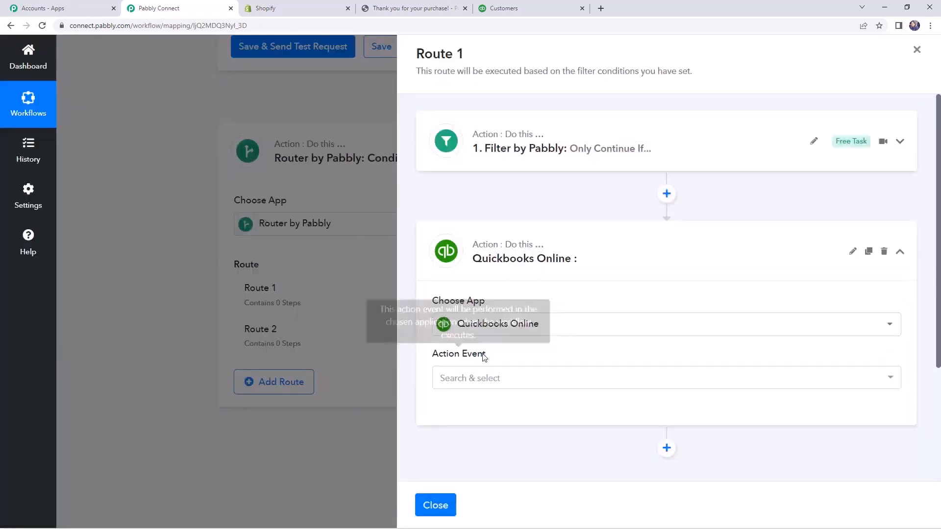
# Set the action event to Create an Invoice and connect it through the existing connection Quickbooks Online #10.
pyautogui.click(487, 378)
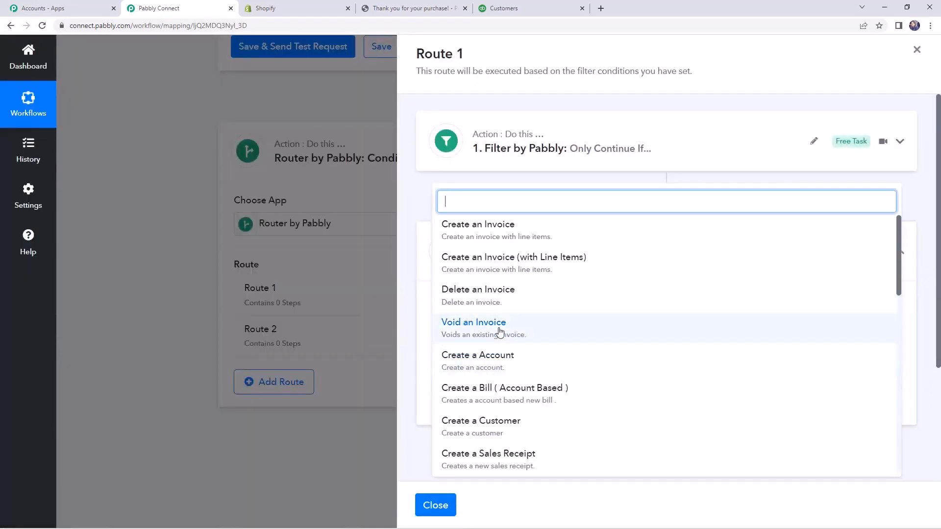
pyautogui.write('crea')
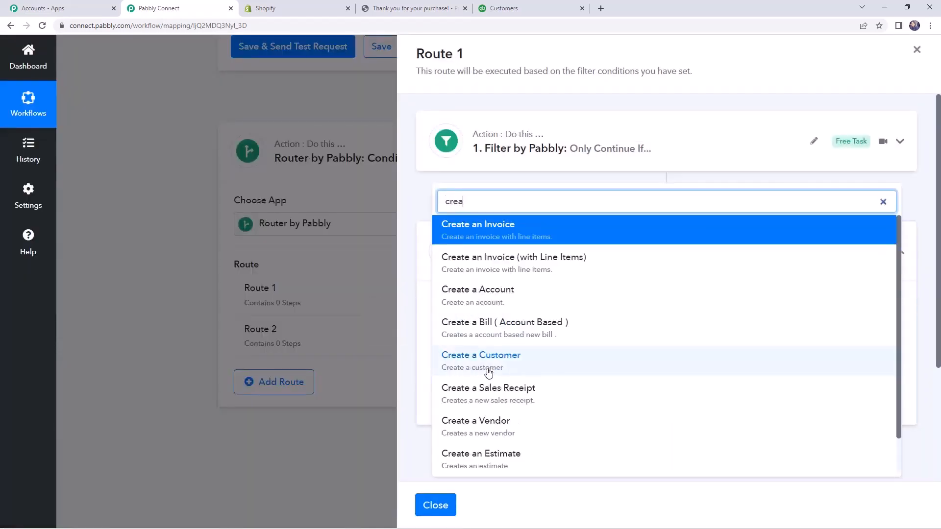
pyautogui.click(485, 234)
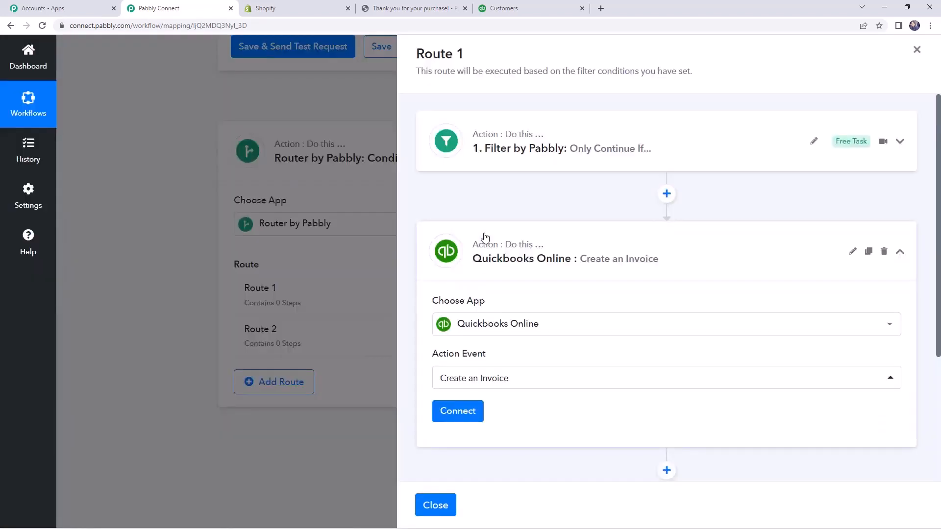
pyautogui.scroll(-2, 498, 322)
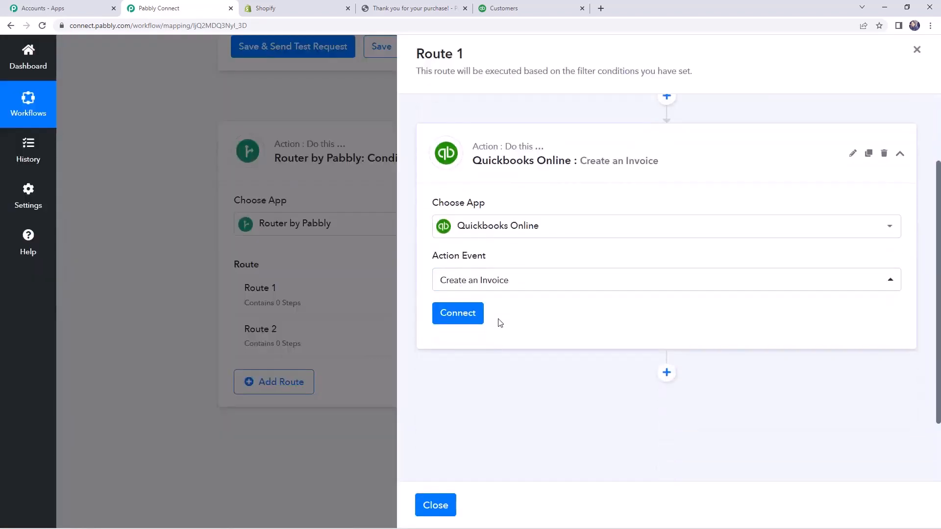
pyautogui.click(467, 315)
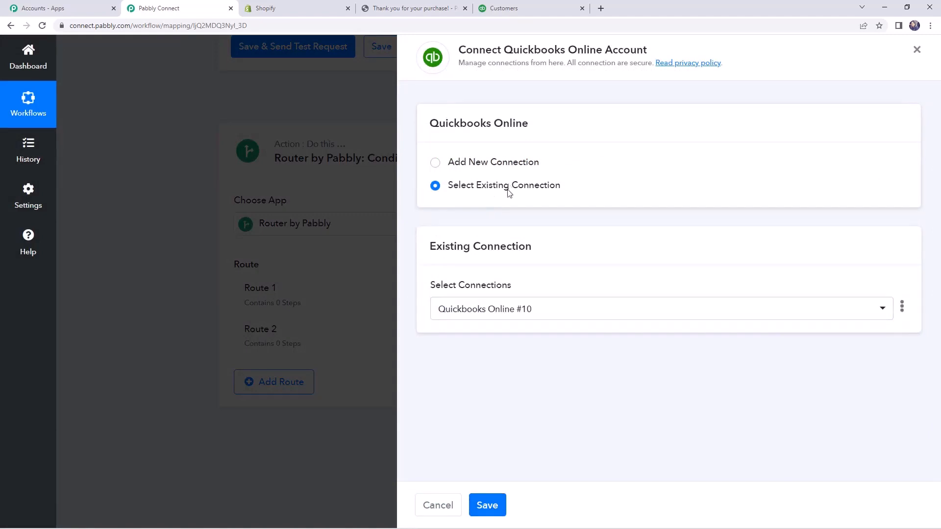
pyautogui.click(490, 506)
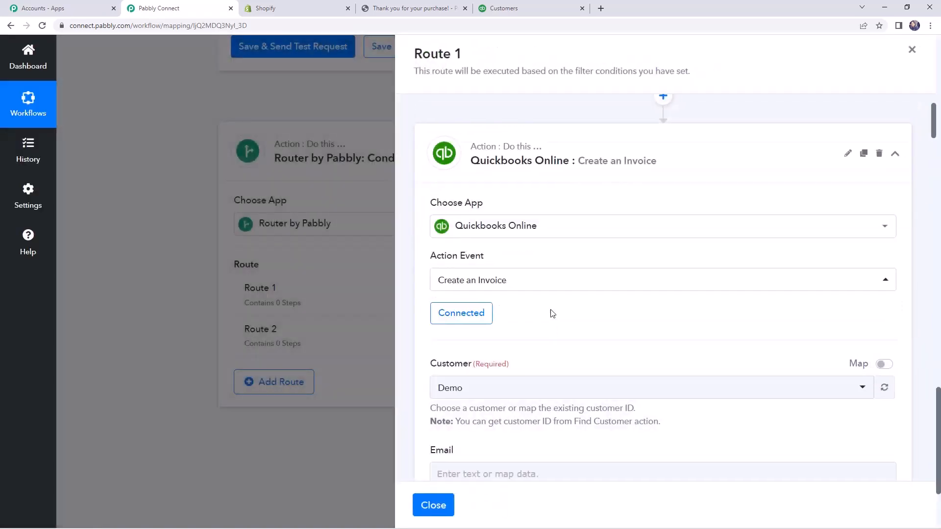
# Enable mapping for the invoice's Customer field and clear its prefilled value.
pyautogui.scroll(-3, 545, 301)
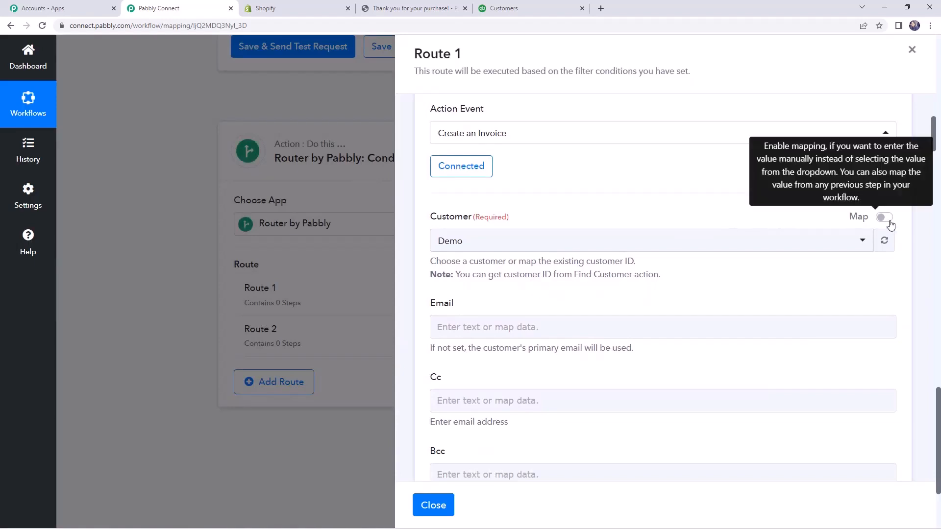
pyautogui.scroll(2, 889, 221)
pyautogui.click(887, 316)
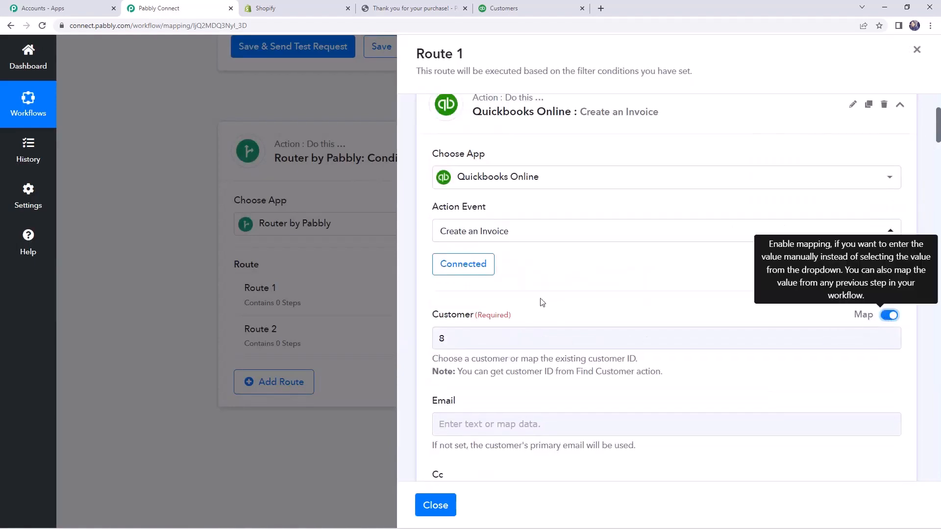
pyautogui.scroll(-1, 542, 303)
pyautogui.click(466, 289)
pyautogui.press('BackSpace')
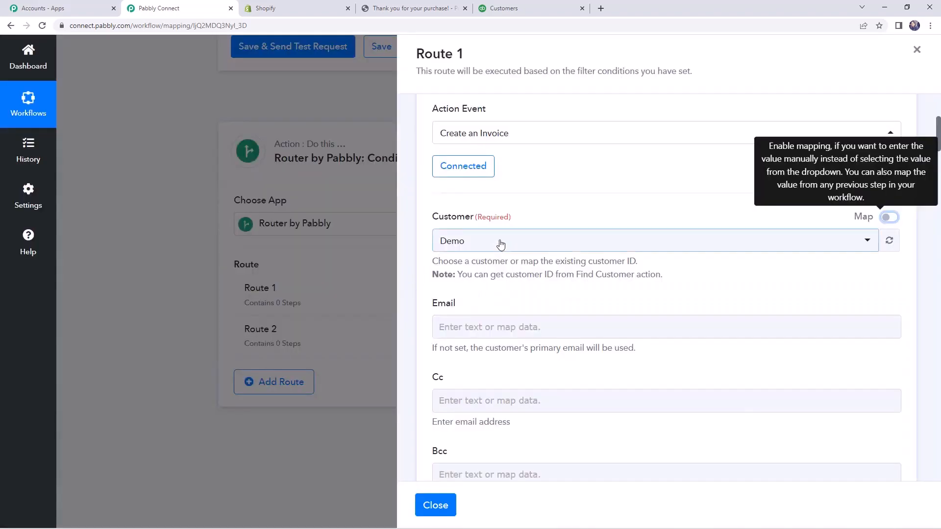
pyautogui.click(889, 217)
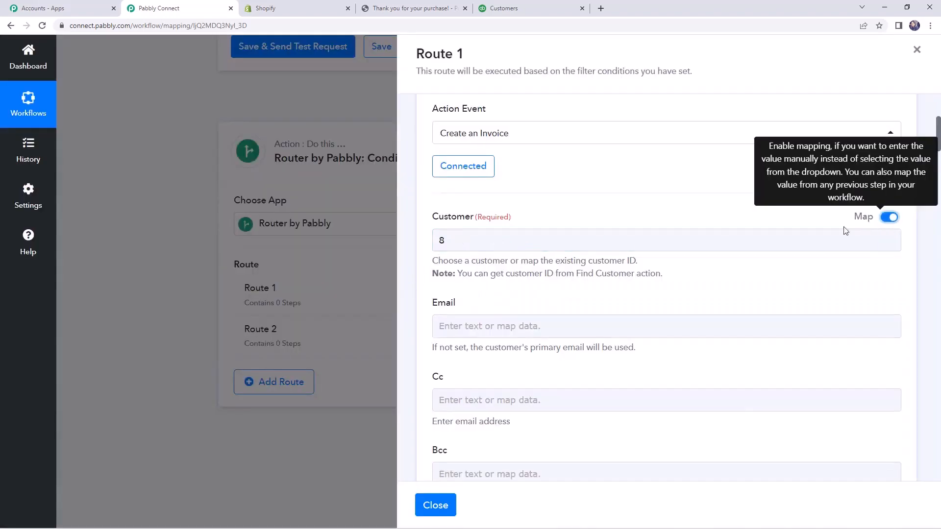
pyautogui.click(467, 235)
pyautogui.press('BackSpace')
pyautogui.click(423, 275)
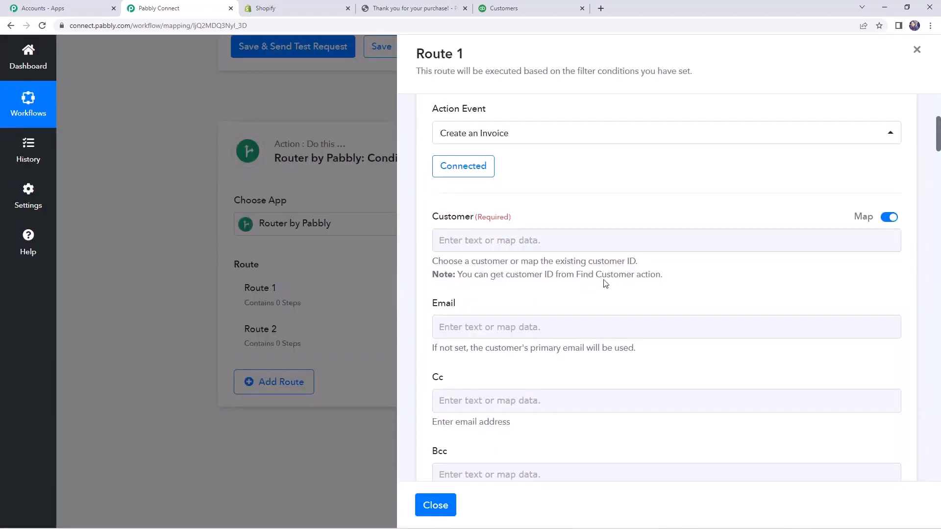
# Map the Customer field to QueryResponse Customer 0 Id from the Quickbooks Online Find Customer step.
pyautogui.click(539, 247)
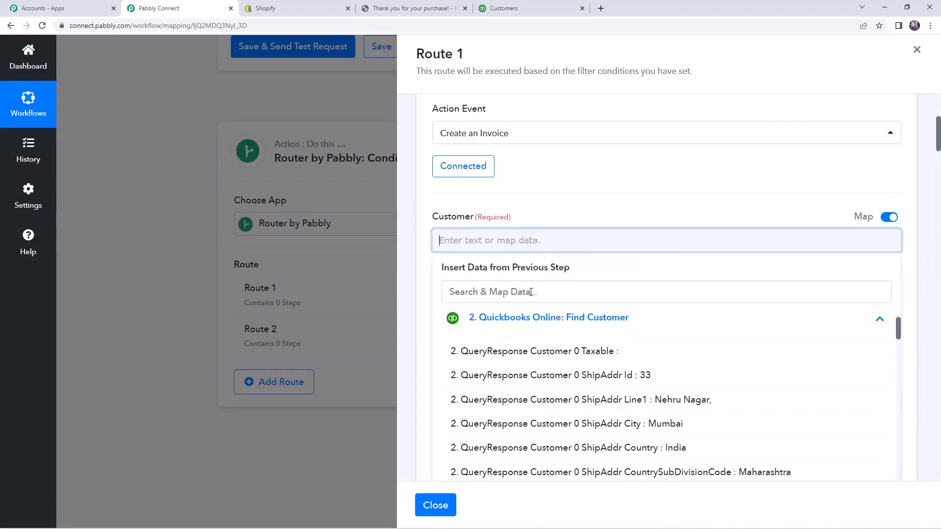
pyautogui.click(522, 317)
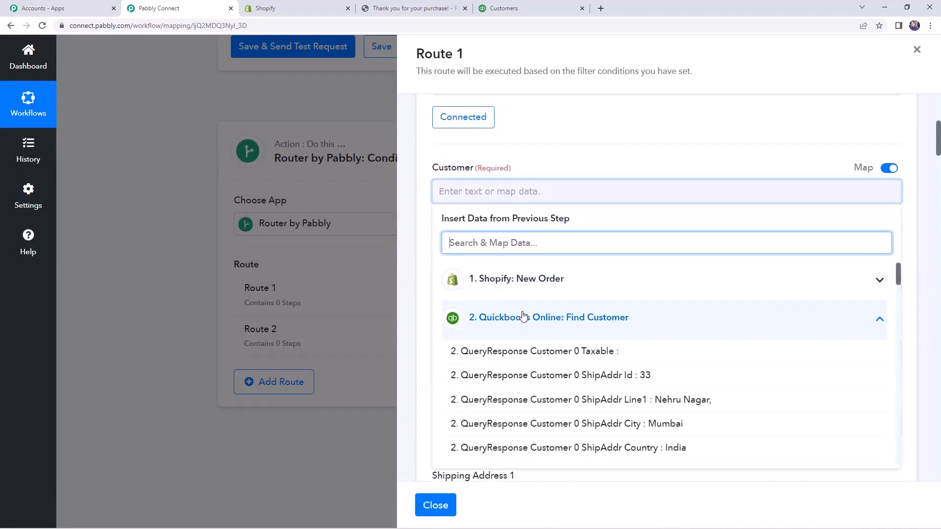
pyautogui.scroll(-1, 596, 387)
pyautogui.scroll(-3, 595, 387)
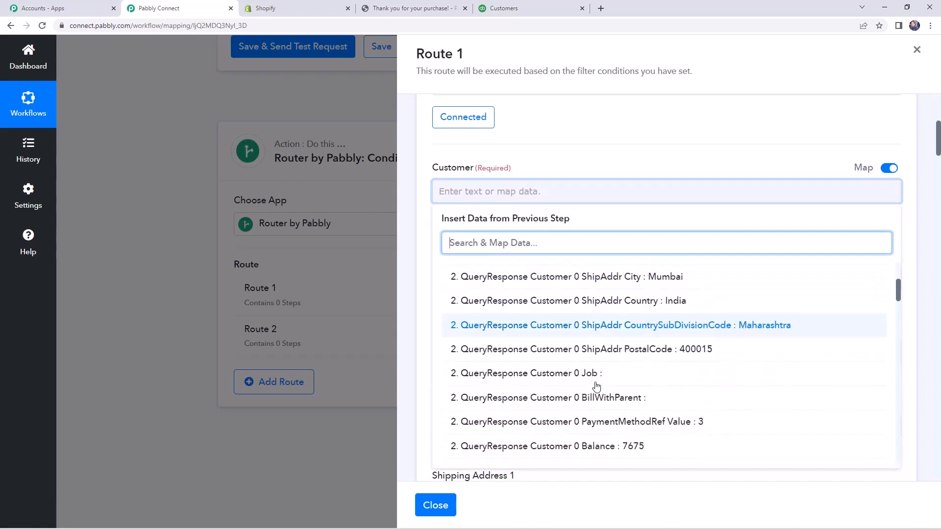
pyautogui.scroll(-1, 596, 380)
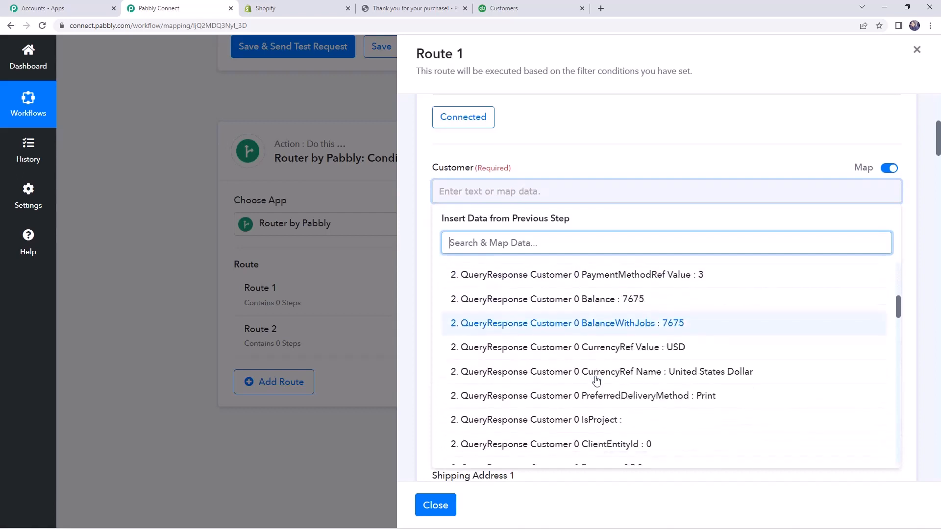
pyautogui.scroll(-2, 594, 380)
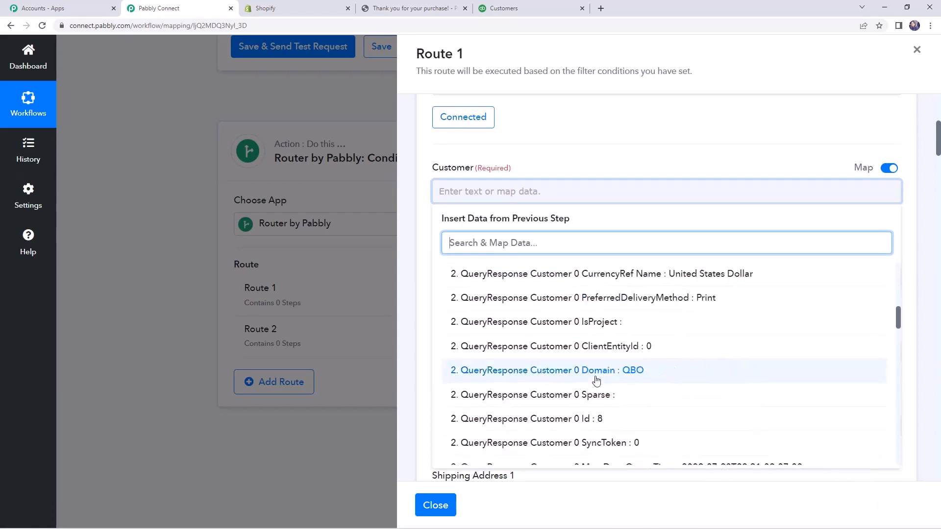
pyautogui.click(583, 421)
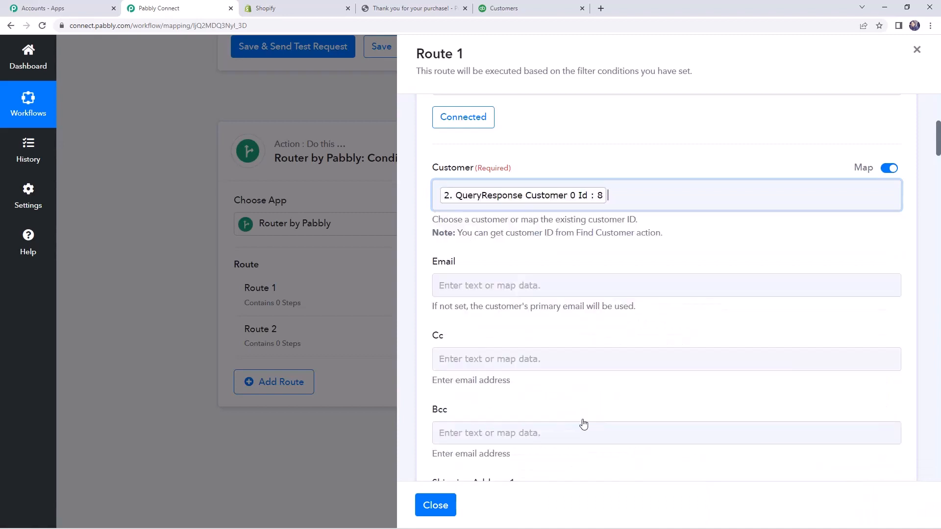
pyautogui.click(417, 255)
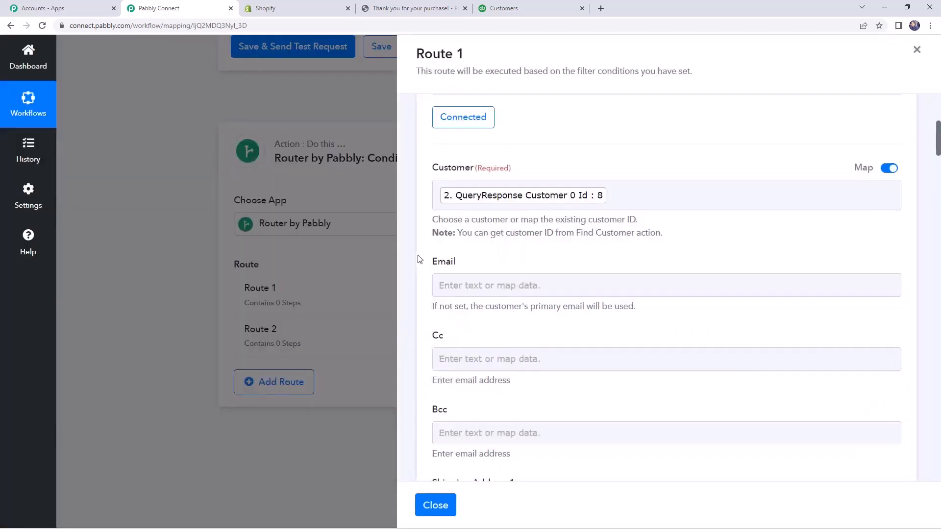
# Map the invoice's Email field to Contact Email from the Shopify New Order data.
pyautogui.click(497, 277)
pyautogui.click(531, 287)
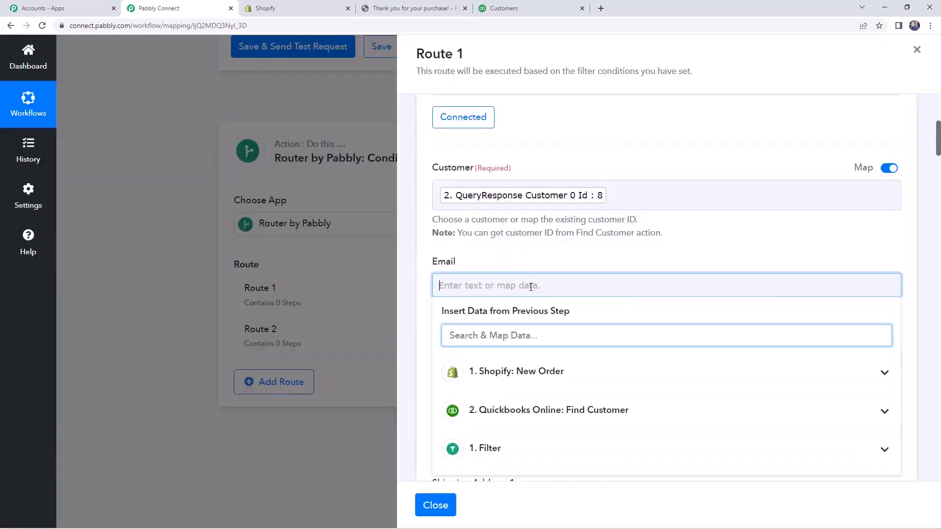
pyautogui.click(537, 327)
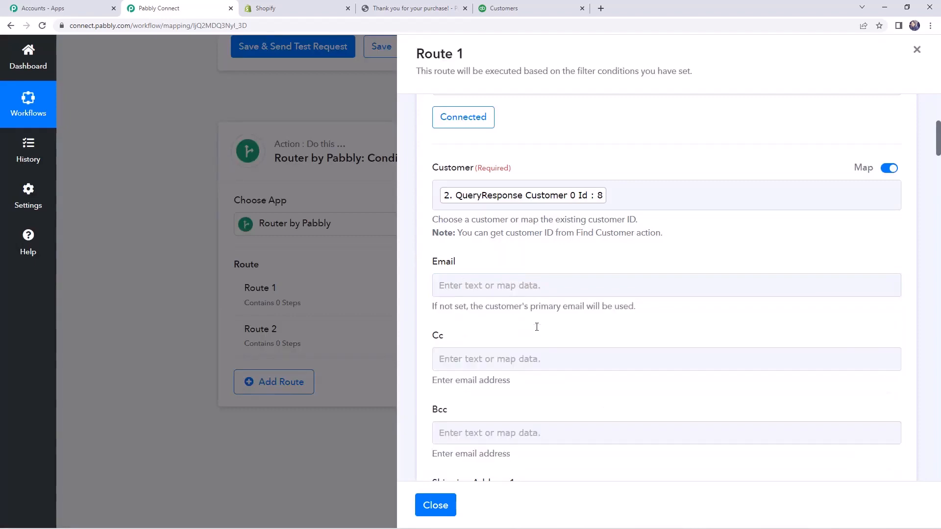
pyautogui.click(522, 284)
pyautogui.scroll(-2, 522, 284)
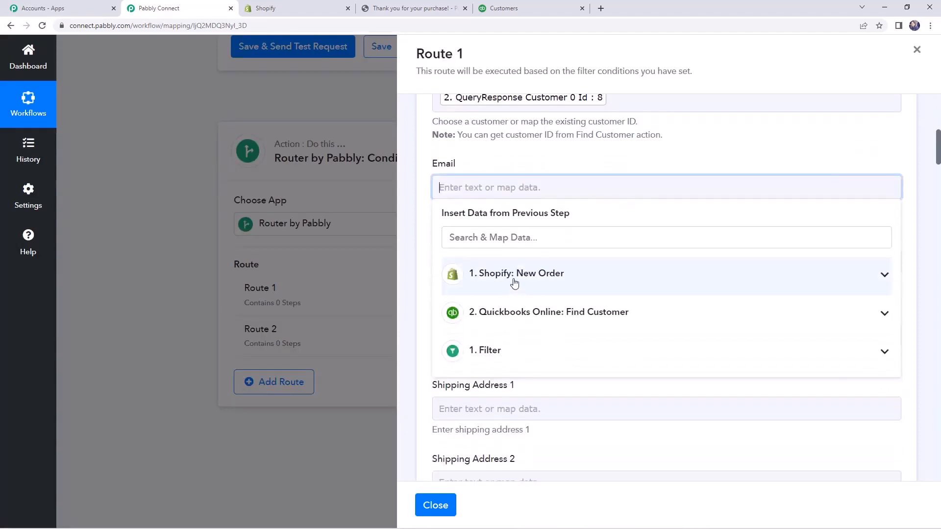
pyautogui.click(514, 284)
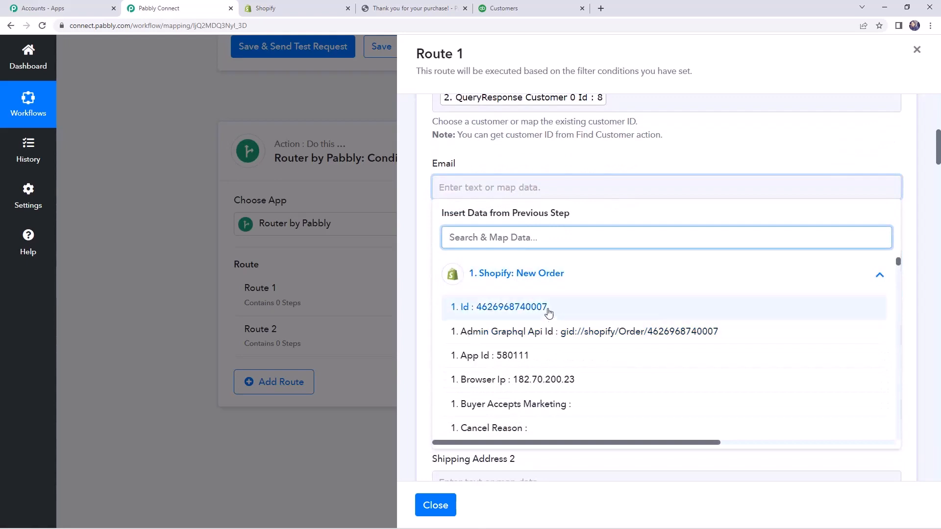
pyautogui.write('email')
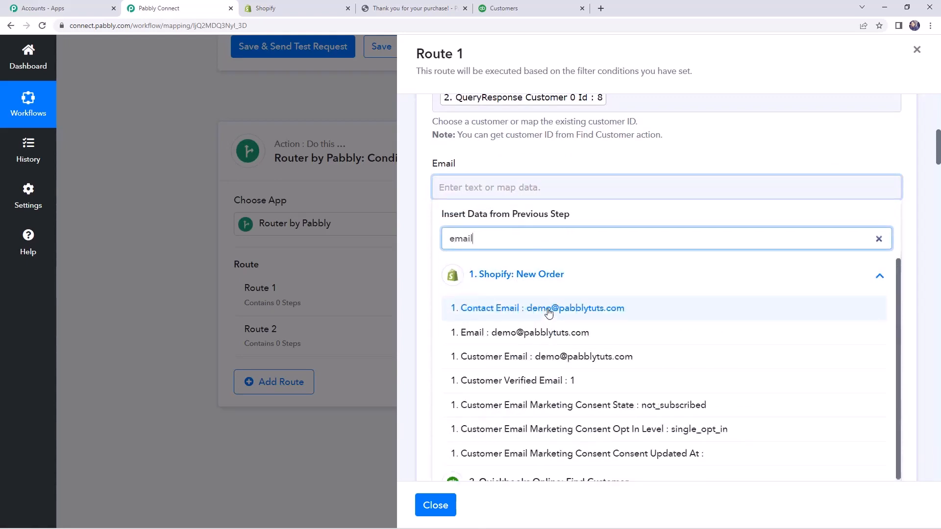
pyautogui.click(548, 313)
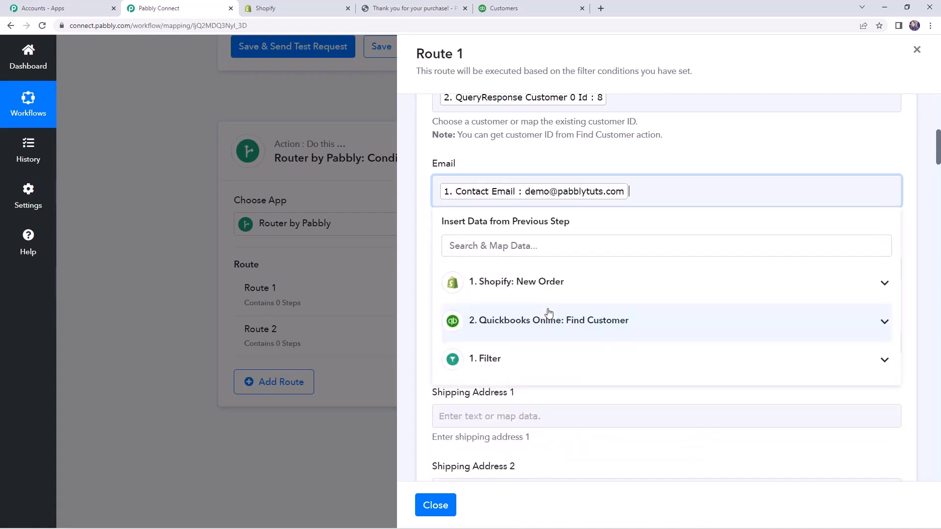
pyautogui.click(426, 269)
# Map the Billing Address 1 field to Billing Address Address1 from the Shopify New Order data.
pyautogui.scroll(-2, 427, 269)
pyautogui.scroll(-10, 427, 268)
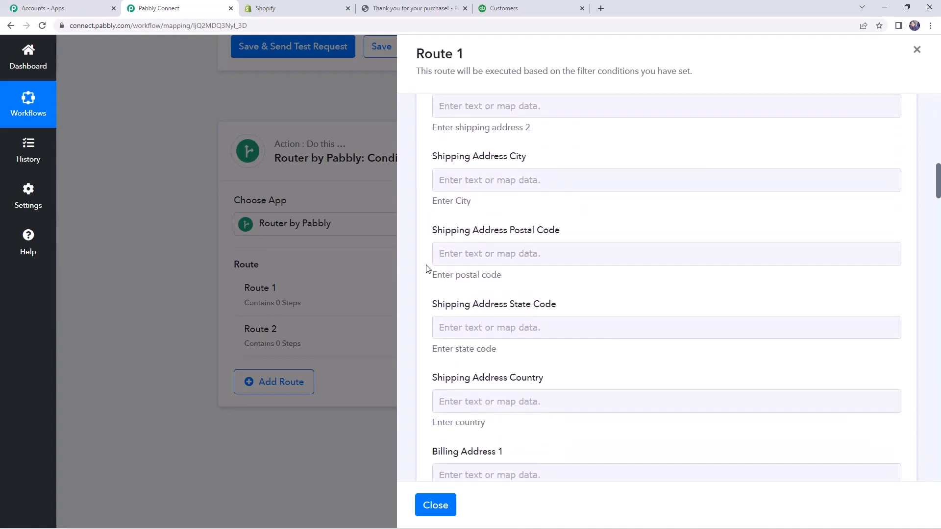
pyautogui.scroll(-2, 426, 269)
pyautogui.scroll(2, 427, 266)
pyautogui.click(452, 265)
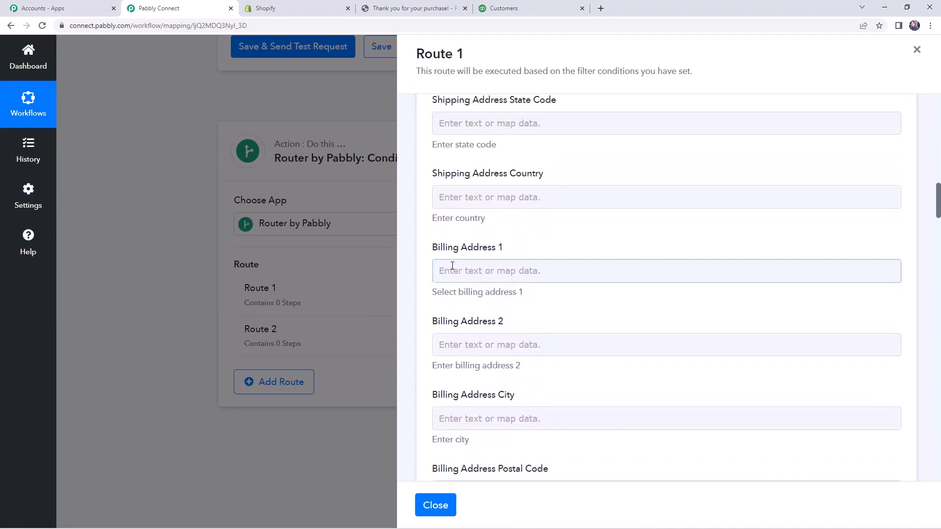
pyautogui.click(466, 276)
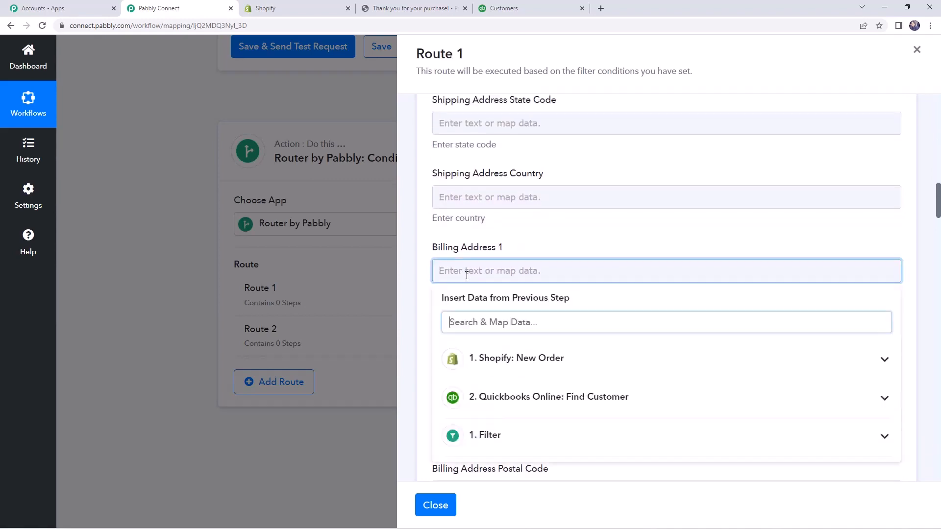
pyautogui.click(530, 359)
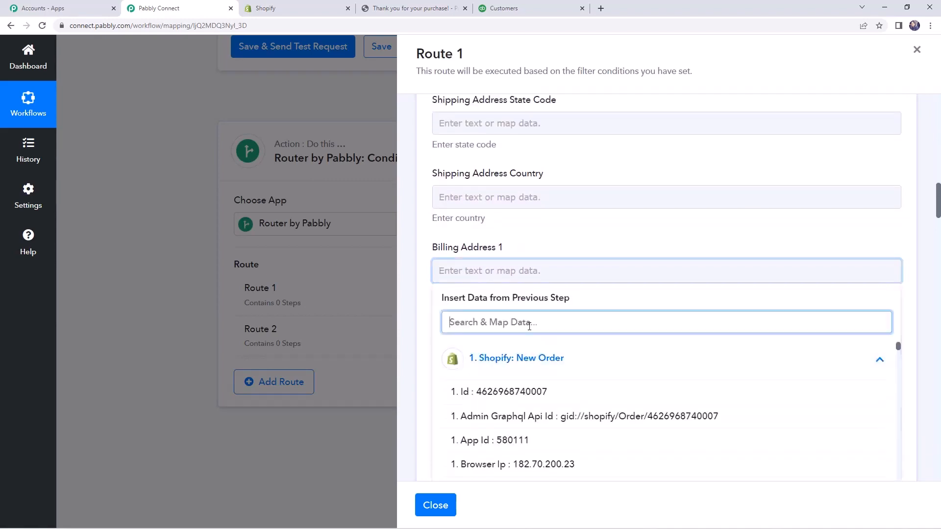
pyautogui.write('billing add')
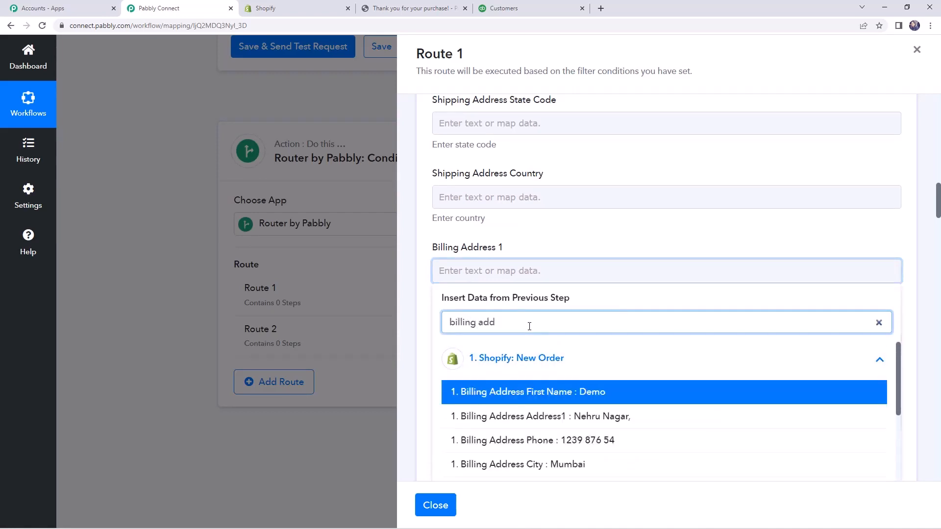
pyautogui.click(561, 416)
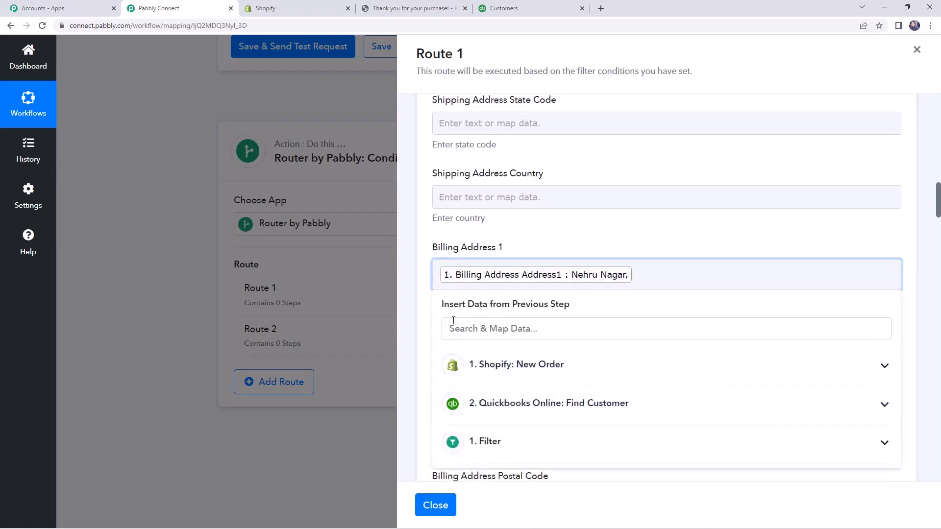
pyautogui.click(427, 322)
# Map the Billing Address City field to Billing Address City from the Shopify order.
pyautogui.scroll(-2, 468, 245)
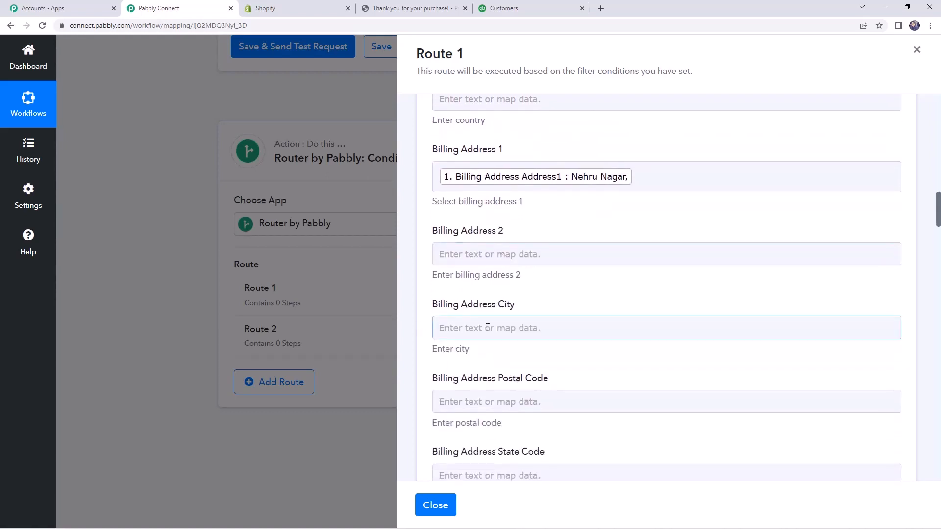
pyautogui.click(488, 327)
pyautogui.scroll(-2, 504, 321)
pyautogui.click(507, 319)
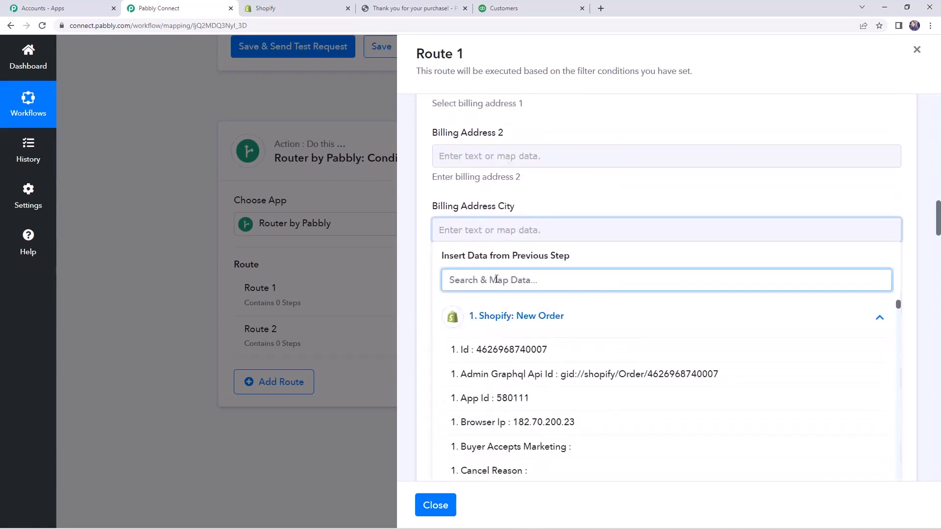
pyautogui.write('city')
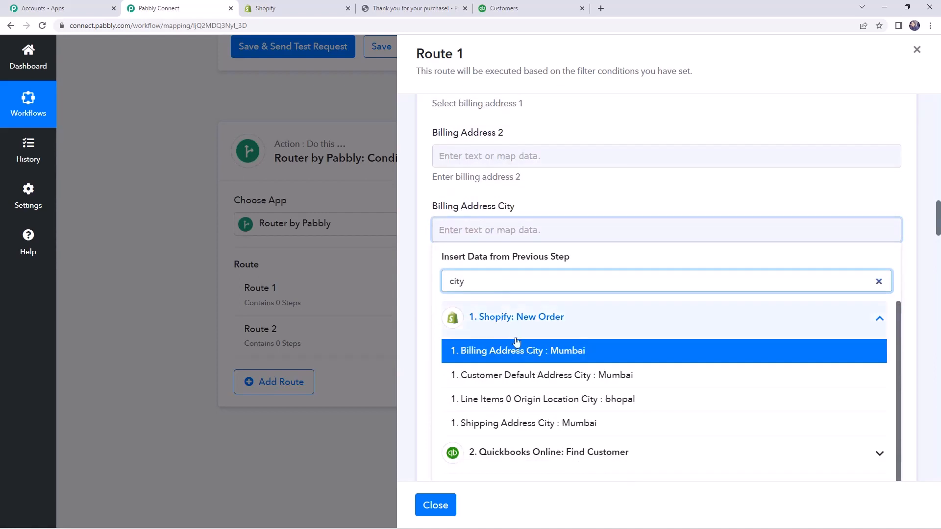
pyautogui.click(525, 352)
pyautogui.scroll(-2, 422, 306)
pyautogui.click(418, 288)
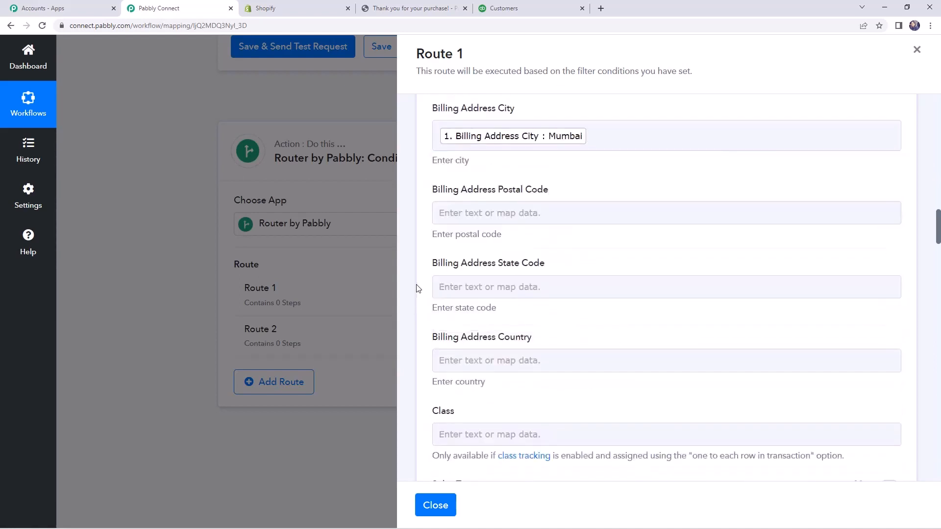
# Map the Billing Address Postal Code field to Billing Address Zip from the Shopify order.
pyautogui.scroll(-1, 418, 288)
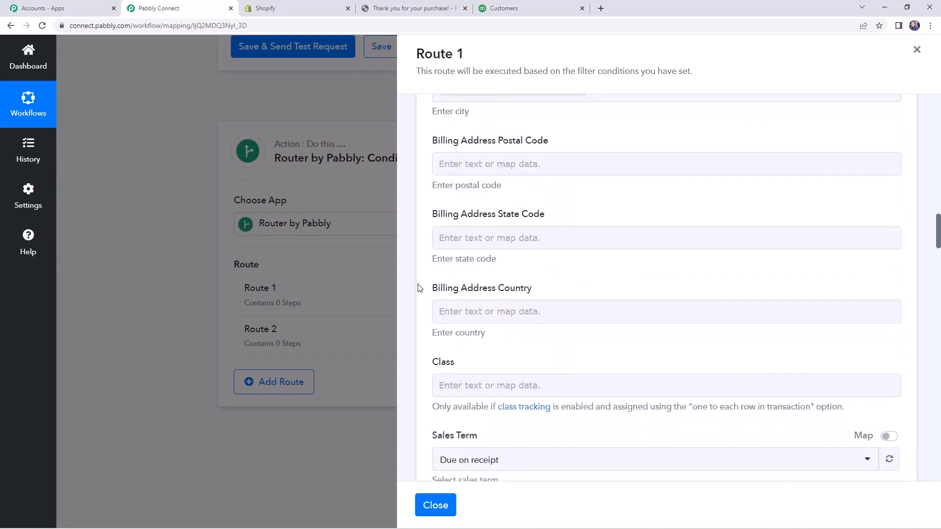
pyautogui.click(482, 164)
pyautogui.click(482, 164)
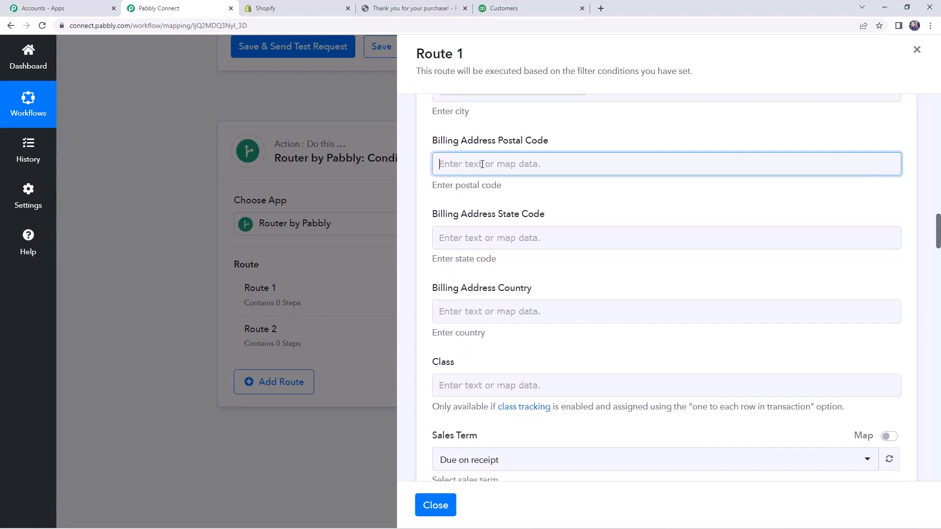
pyautogui.click(523, 251)
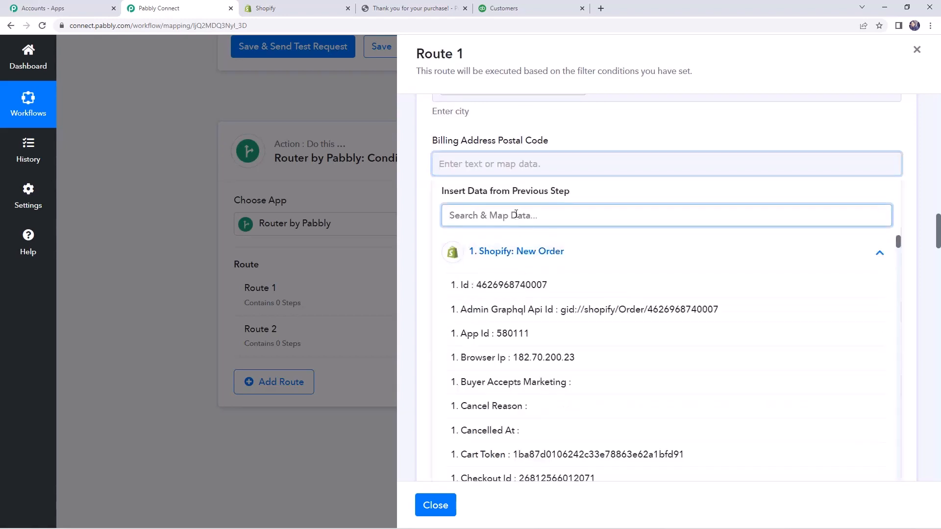
pyautogui.write('zip')
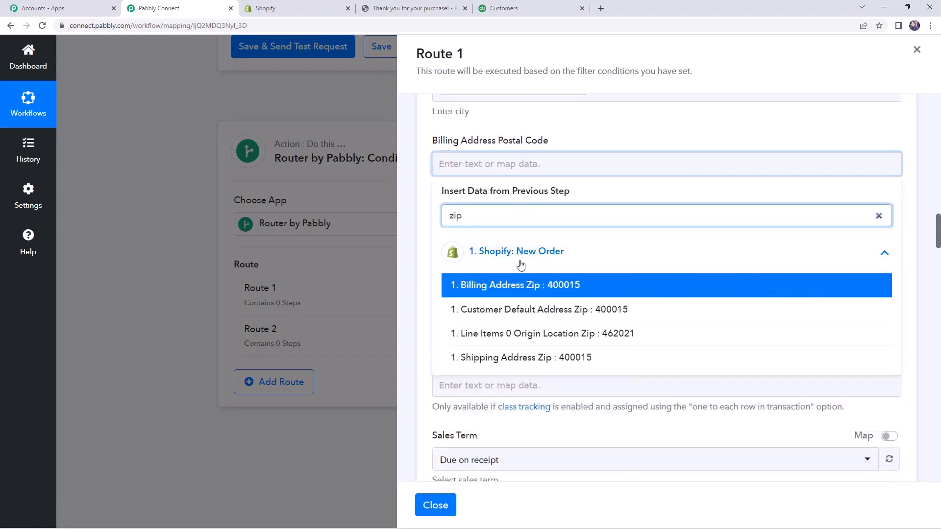
pyautogui.click(519, 285)
pyautogui.click(424, 219)
# Map the Billing Address State Code field to Billing Address Province Code from the Shopify order.
pyautogui.scroll(-1, 438, 214)
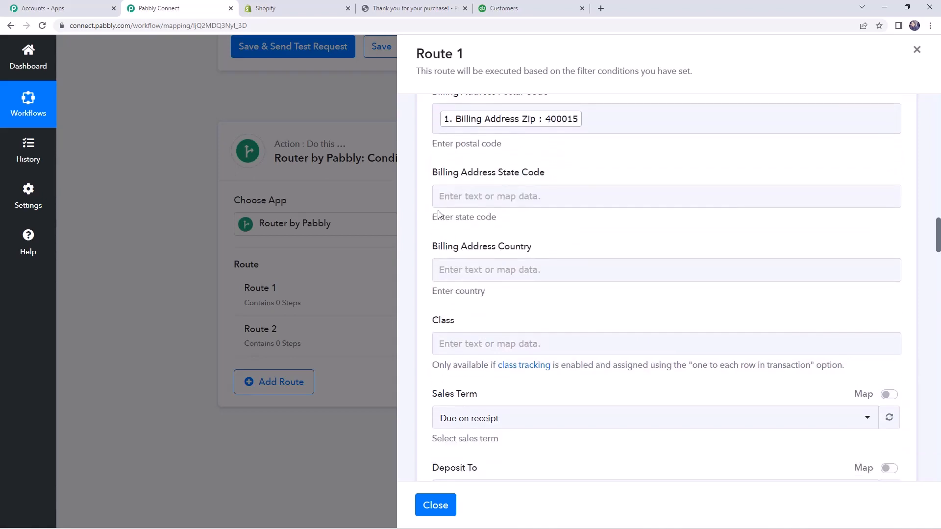
pyautogui.click(487, 196)
pyautogui.click(514, 282)
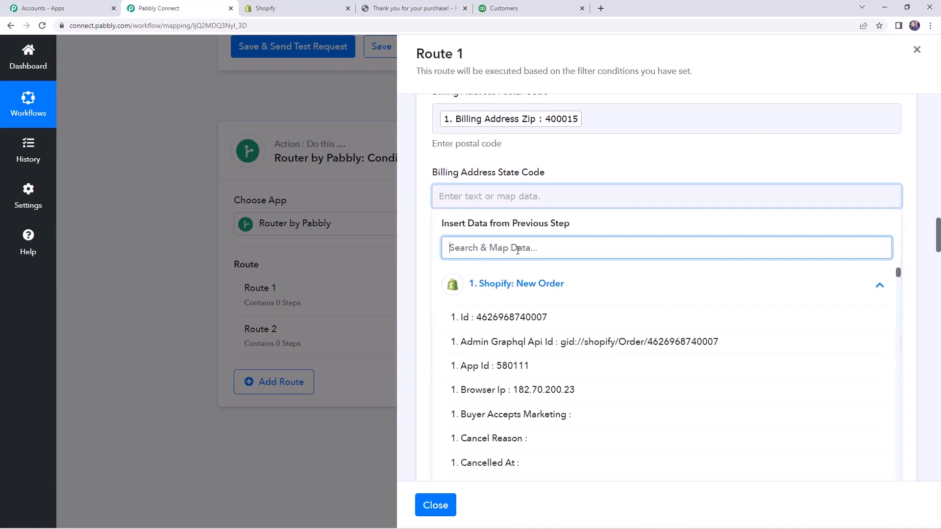
pyautogui.write('MH')
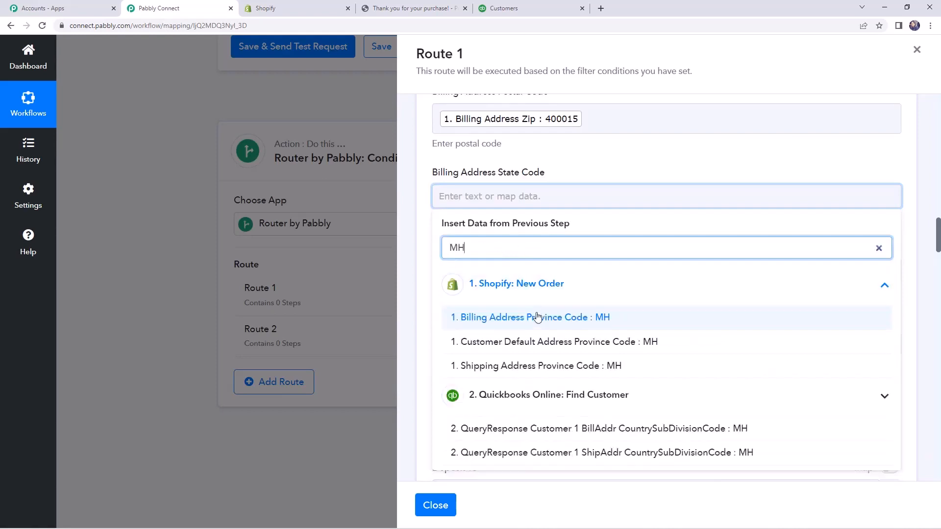
pyautogui.click(539, 319)
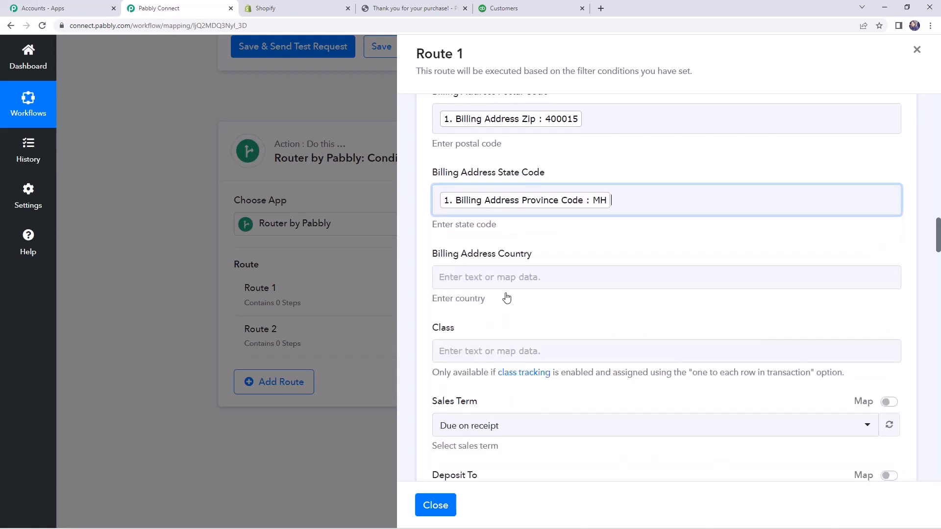
pyautogui.click(425, 245)
# Map the Billing Address Country field to Billing Address Country from the Shopify order.
pyautogui.scroll(-1, 424, 244)
pyautogui.click(488, 228)
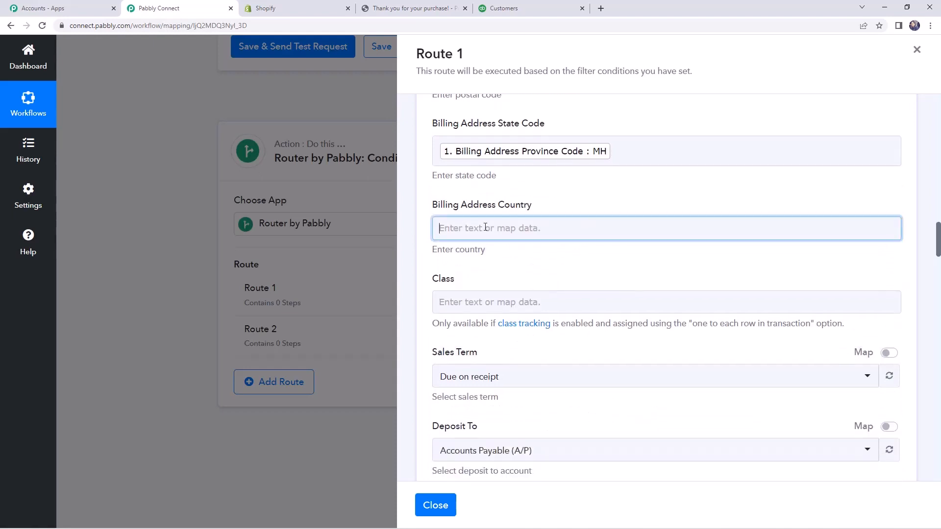
pyautogui.click(520, 319)
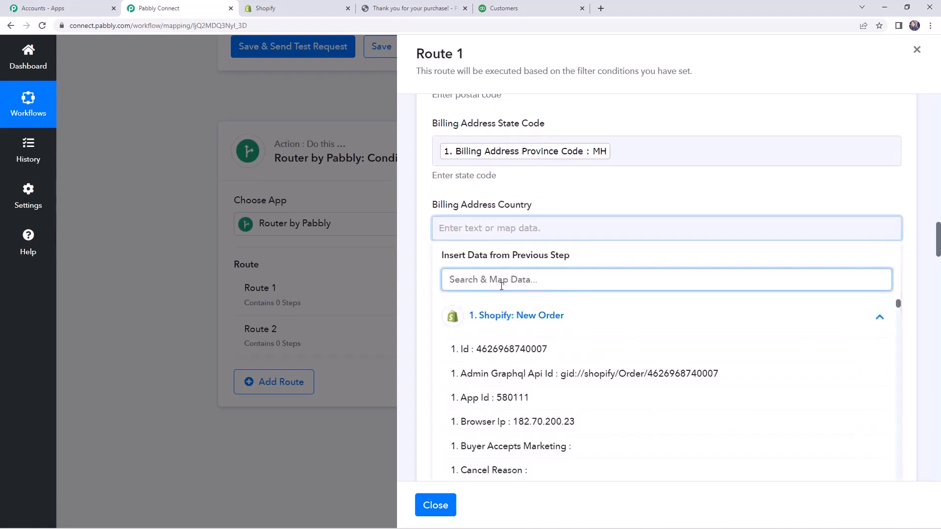
pyautogui.write('INDI')
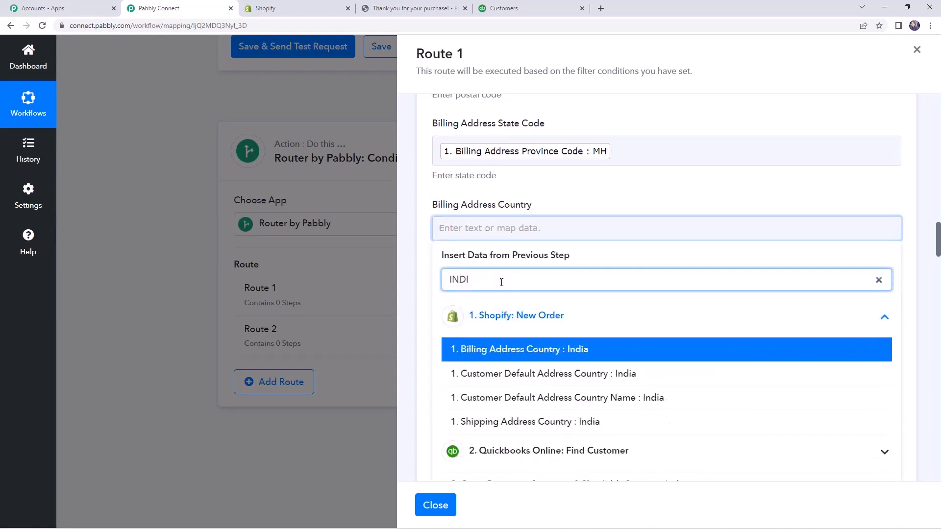
pyautogui.click(521, 349)
pyautogui.click(421, 316)
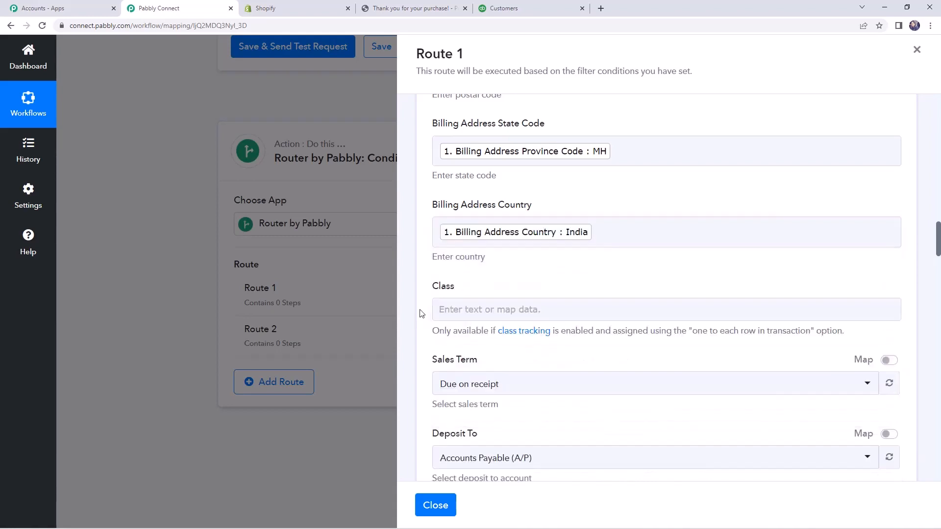
# Set the invoice's Deposit To account to Advertising & marketing.
pyautogui.scroll(-2, 420, 313)
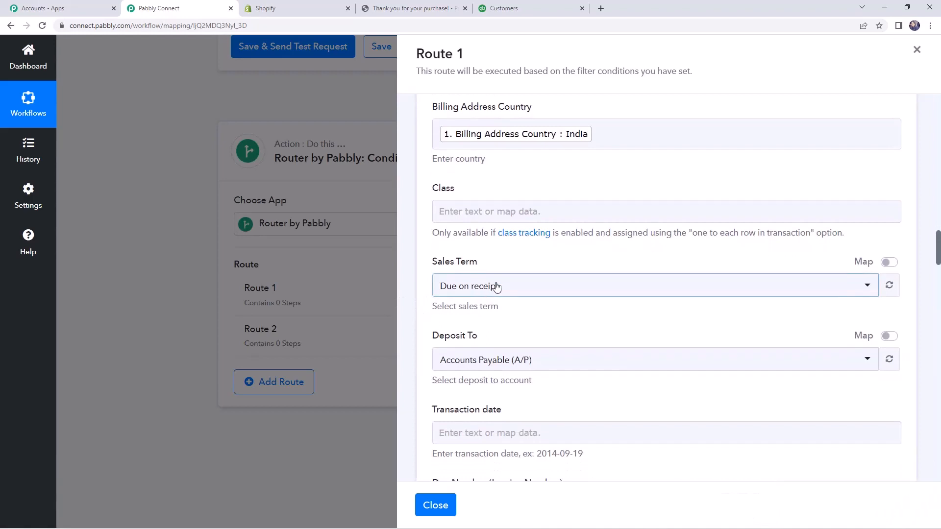
pyautogui.scroll(-2, 497, 286)
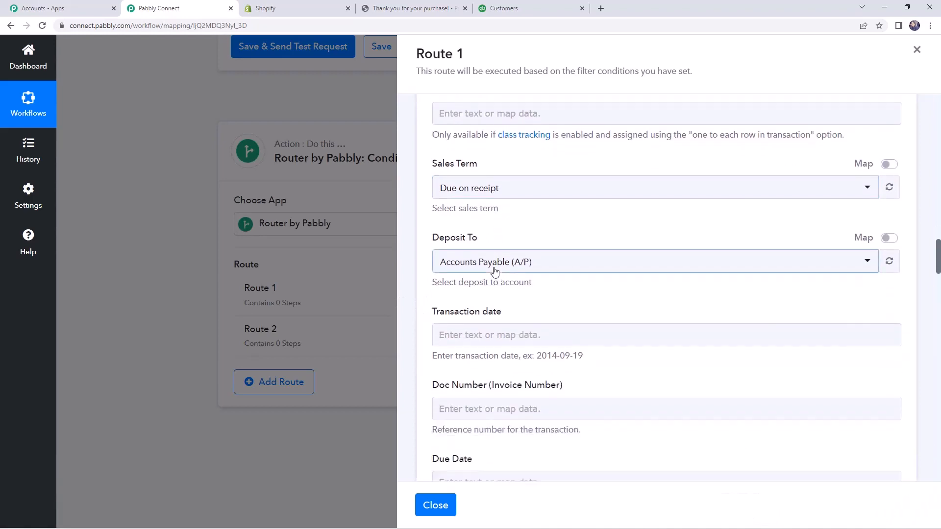
pyautogui.click(495, 271)
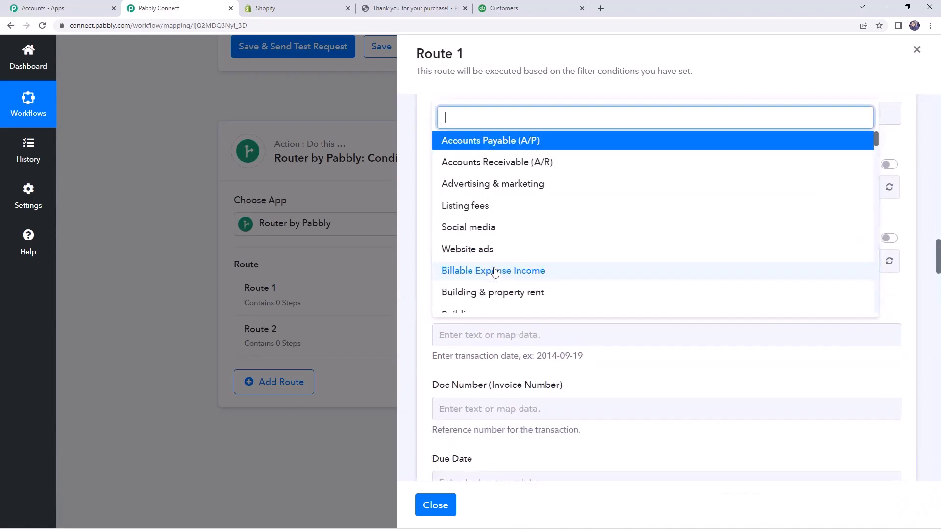
pyautogui.click(503, 189)
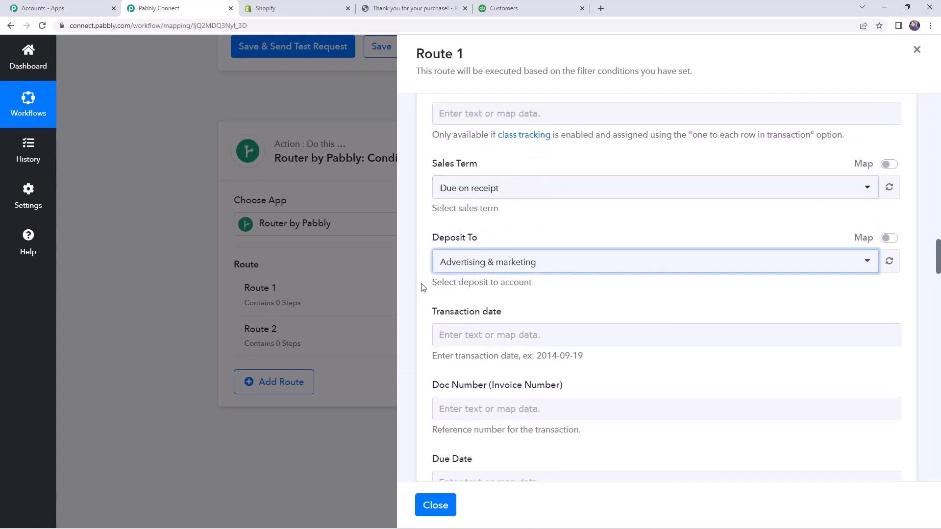
# Map the Transaction date field to Created At from the Shopify order.
pyautogui.scroll(-2, 449, 281)
pyautogui.click(463, 237)
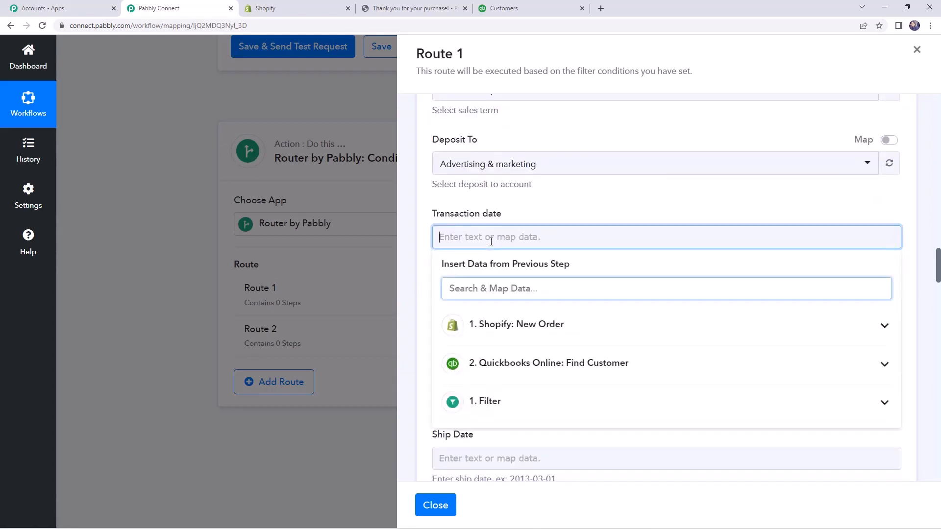
pyautogui.click(524, 330)
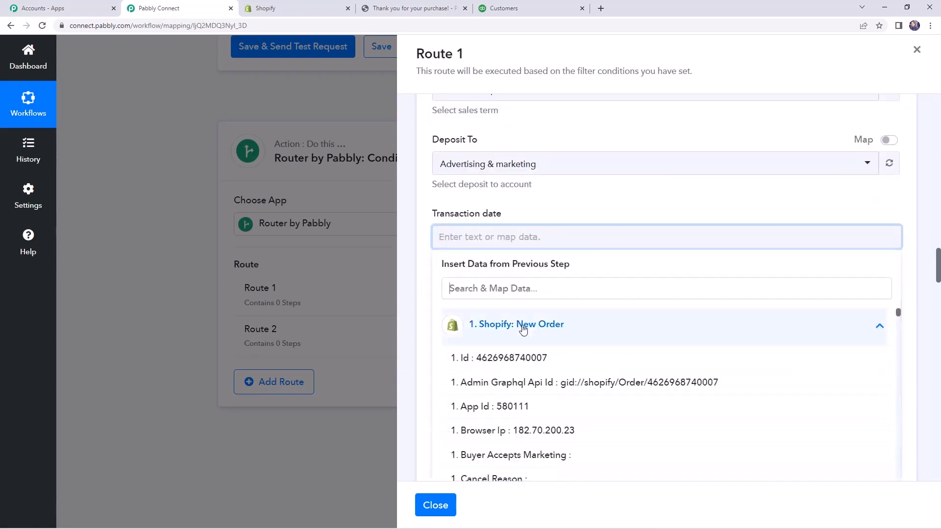
pyautogui.scroll(-3, 563, 333)
pyautogui.scroll(-4, 557, 345)
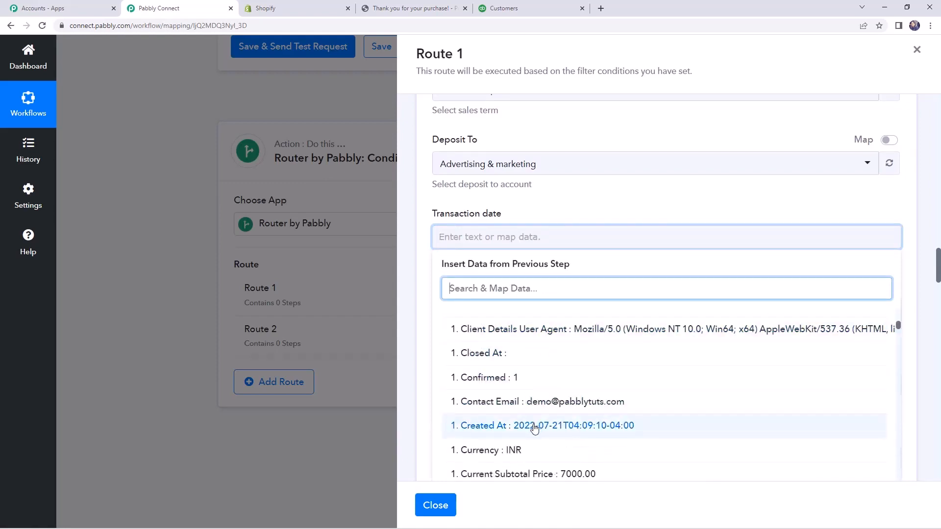
pyautogui.click(534, 426)
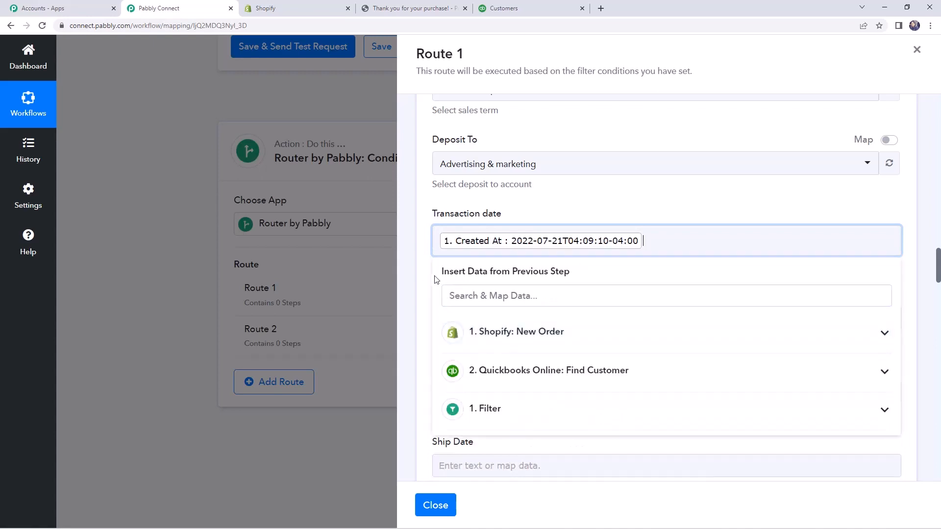
pyautogui.click(425, 280)
# Map the Line Item Description field to Line Items 0 Title from the Shopify order, searching the order data for "LINE item".
pyautogui.scroll(-4, 475, 309)
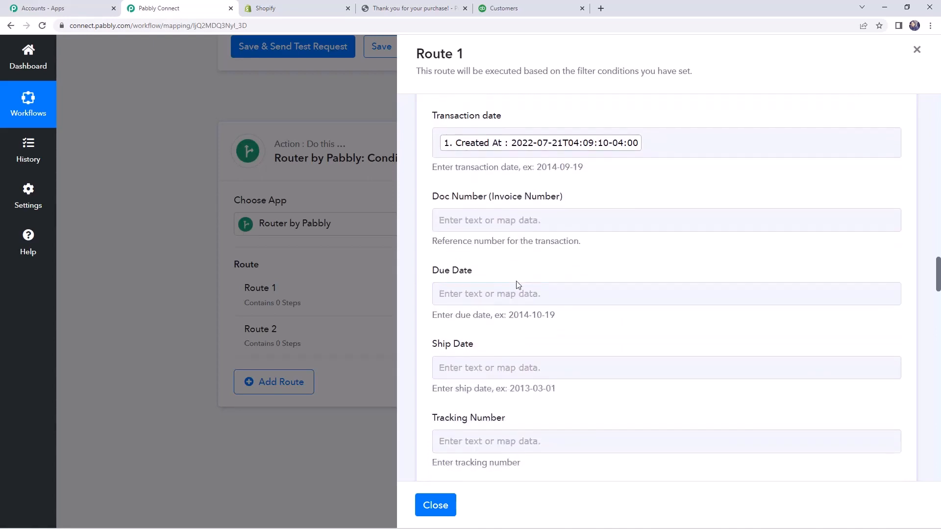
pyautogui.scroll(-5, 518, 280)
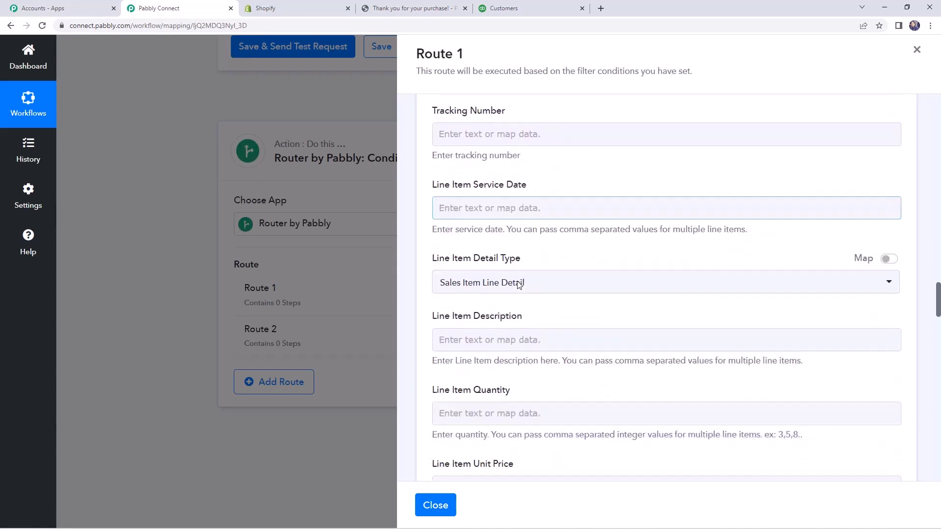
pyautogui.click(510, 258)
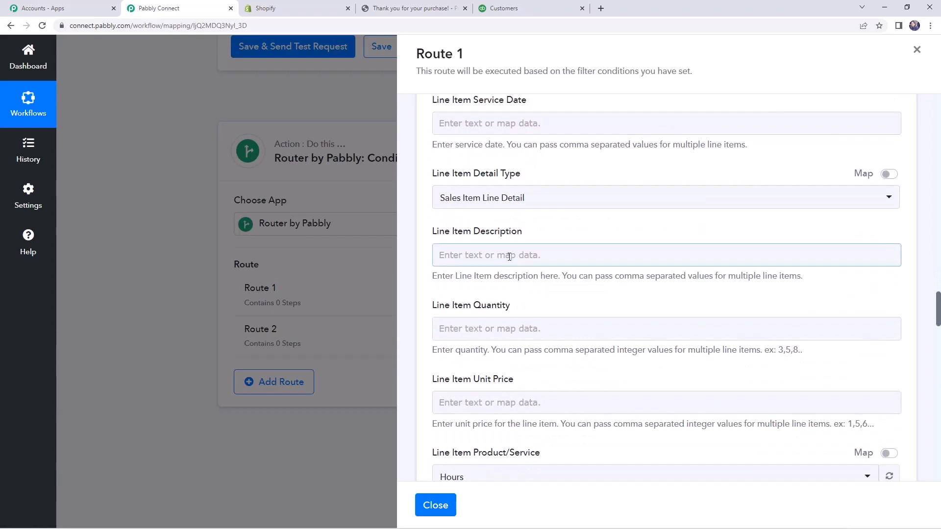
pyautogui.click(493, 255)
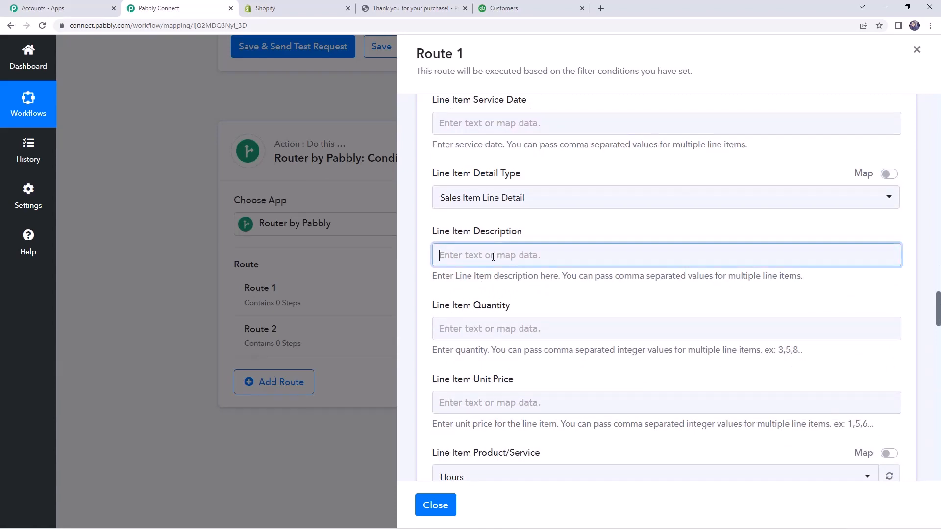
pyautogui.click(528, 342)
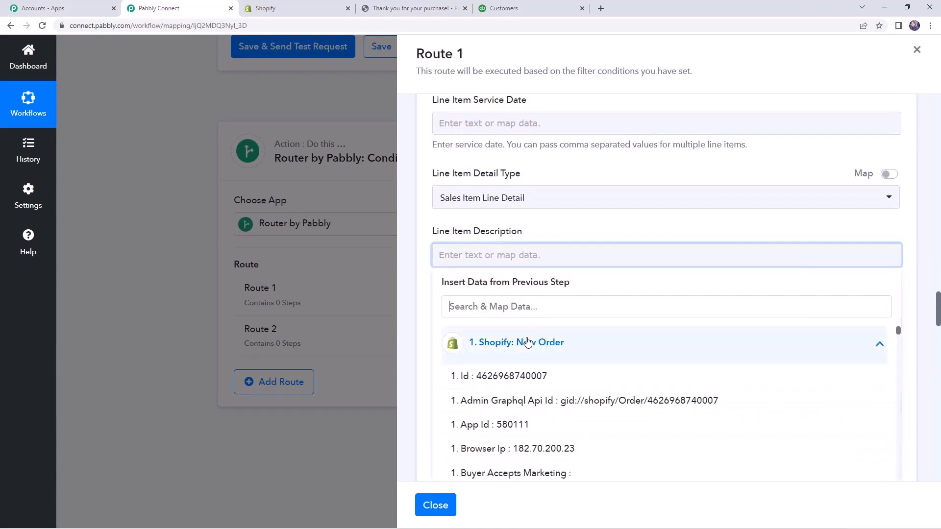
pyautogui.click(520, 297)
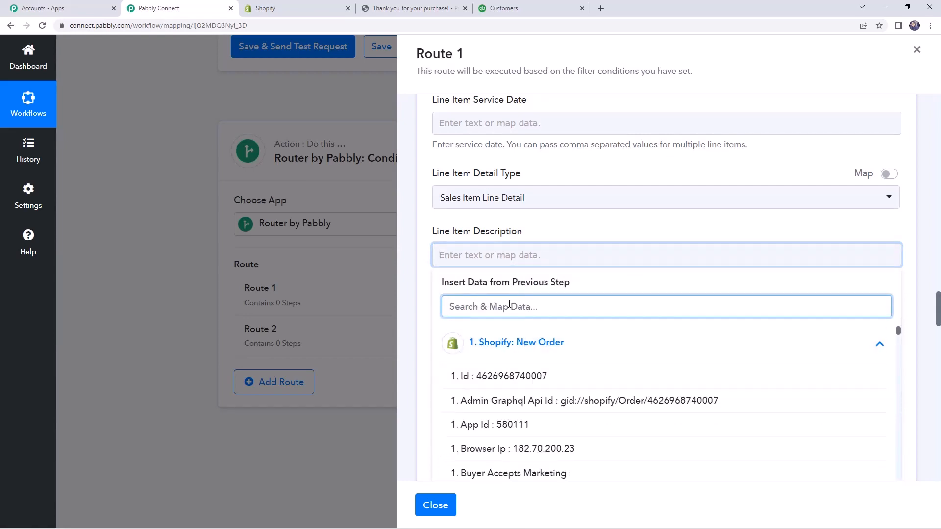
pyautogui.write('LINE item')
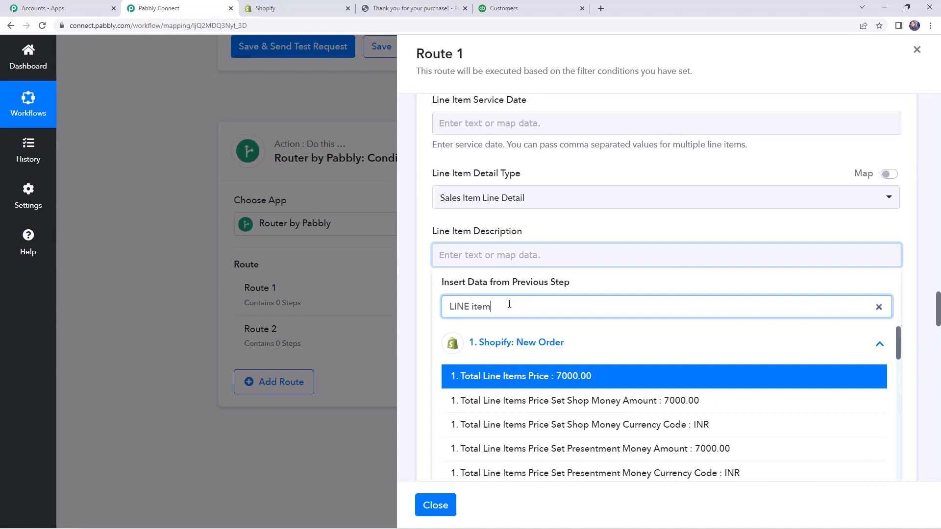
pyautogui.scroll(-6, 528, 393)
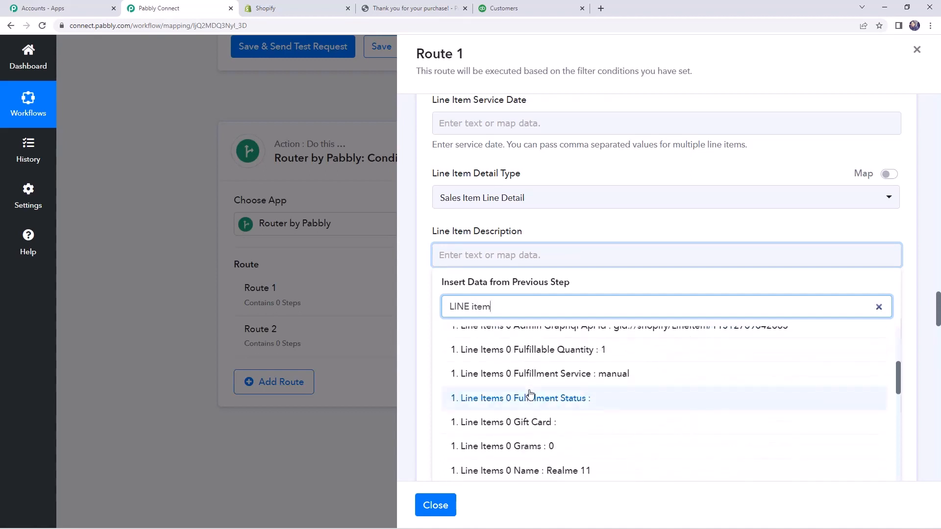
pyautogui.scroll(-6, 530, 393)
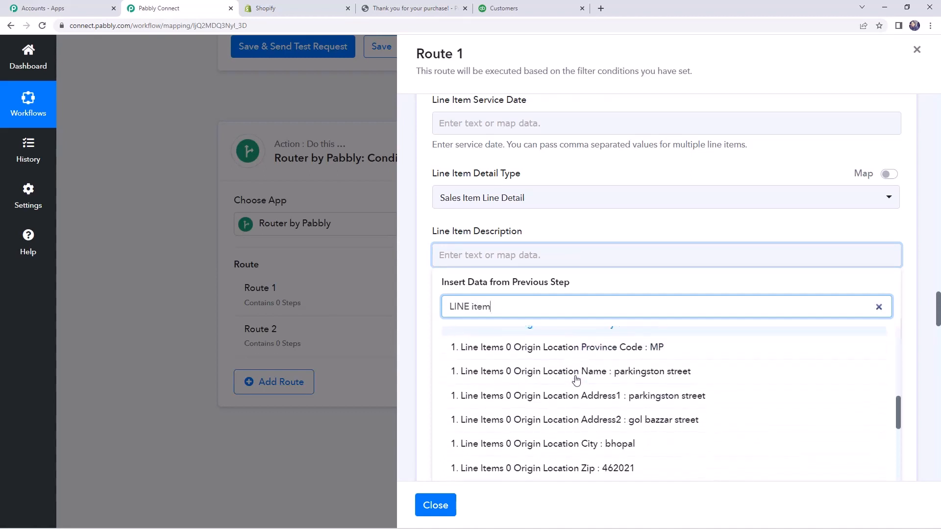
pyautogui.scroll(-6, 576, 382)
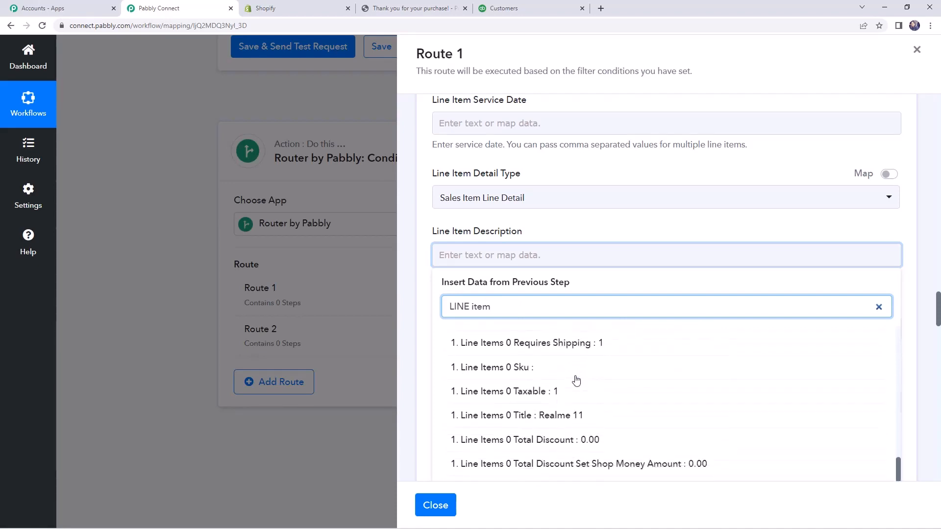
pyautogui.scroll(-1, 577, 381)
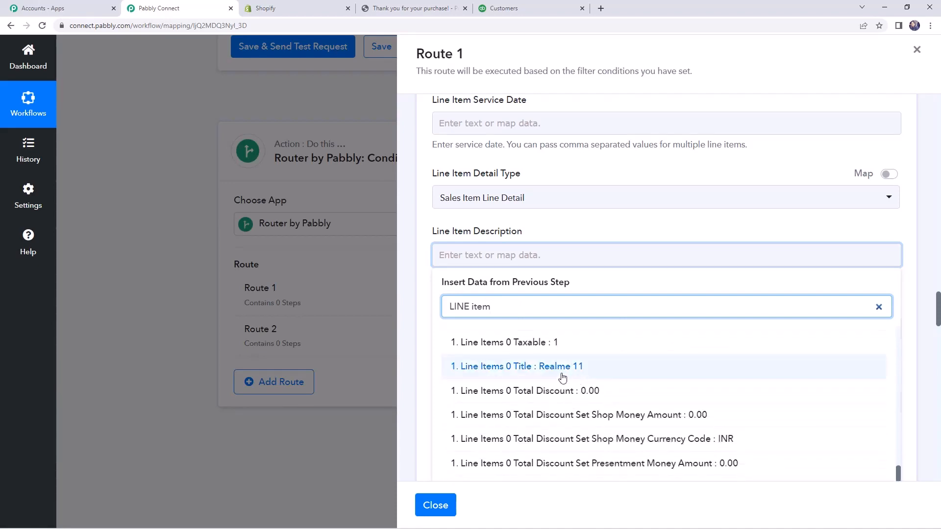
pyautogui.click(562, 373)
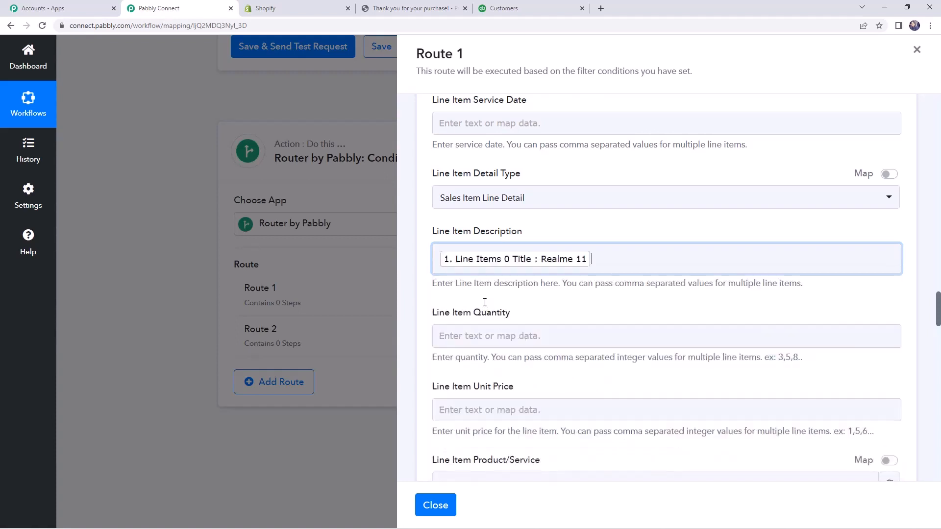
pyautogui.scroll(-1, 502, 292)
pyautogui.click(421, 270)
# Map the Line Item Quantity field to Line Items 0 Quantity from the Shopify order, searching the order data for "quant".
pyautogui.scroll(-1, 483, 248)
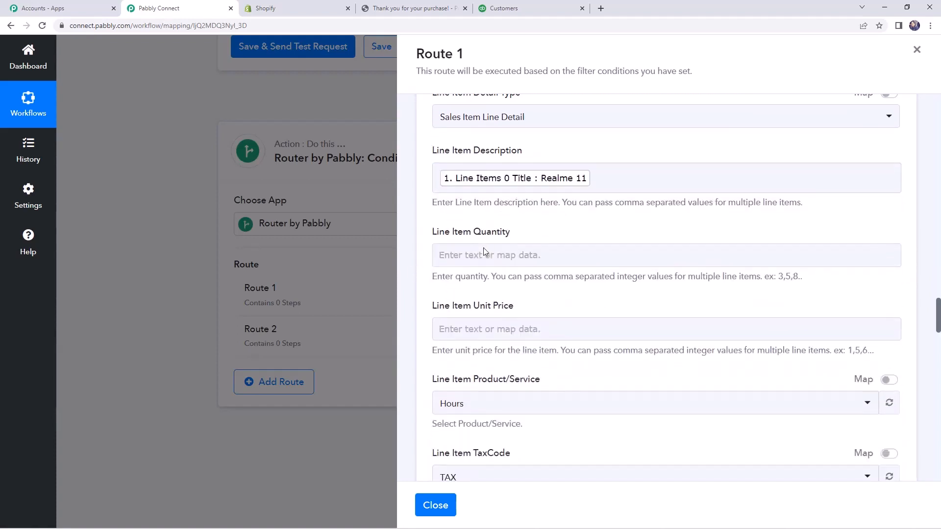
pyautogui.click(484, 252)
pyautogui.click(518, 327)
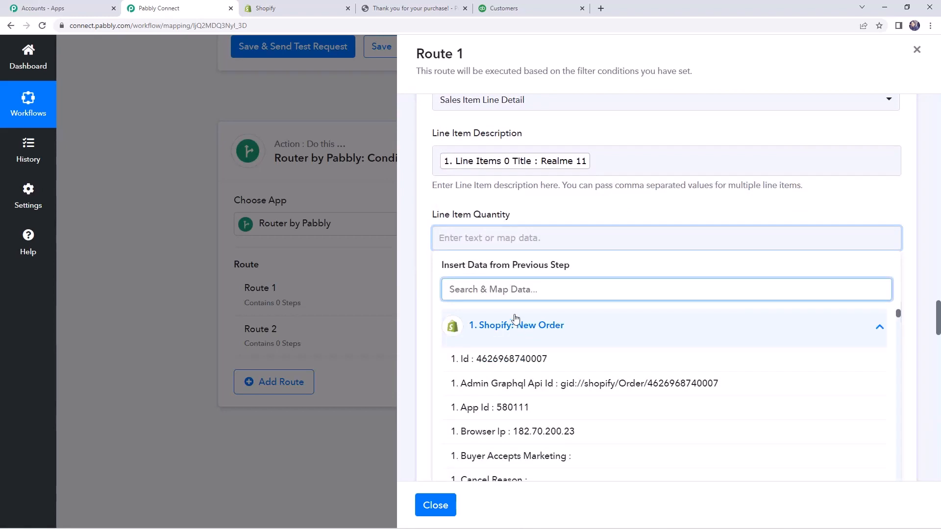
pyautogui.write('quant')
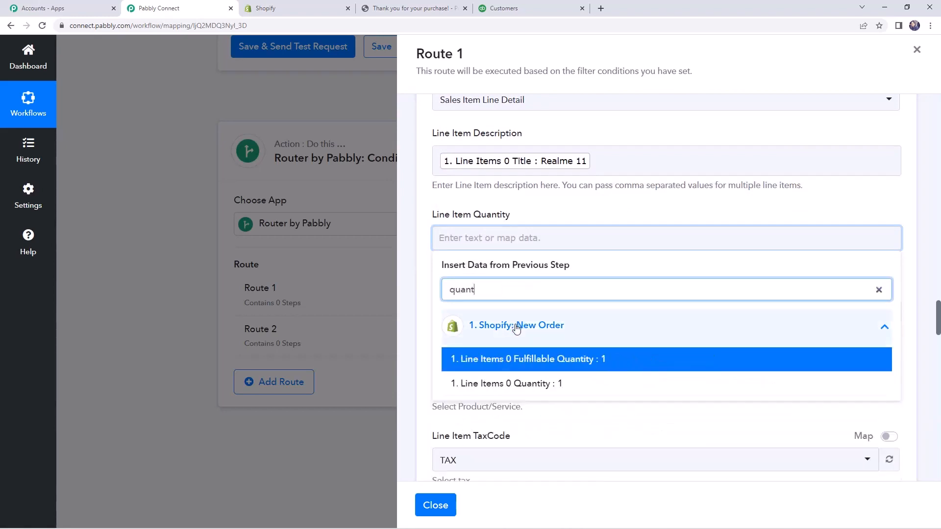
pyautogui.click(518, 383)
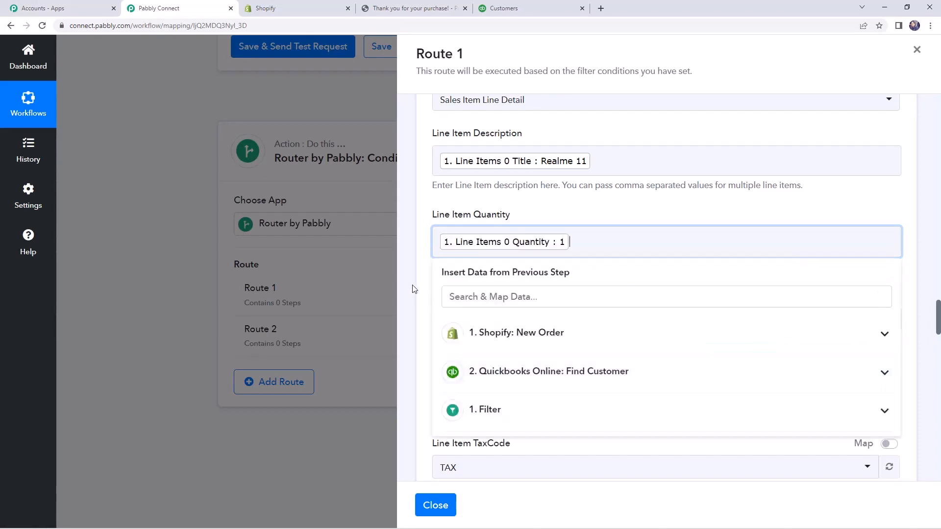
pyautogui.click(425, 293)
# Map the Line Item Unit Price field to Line Items 0 Price from the Shopify order, searching the order data for "price".
pyautogui.scroll(-2, 492, 224)
pyautogui.click(491, 224)
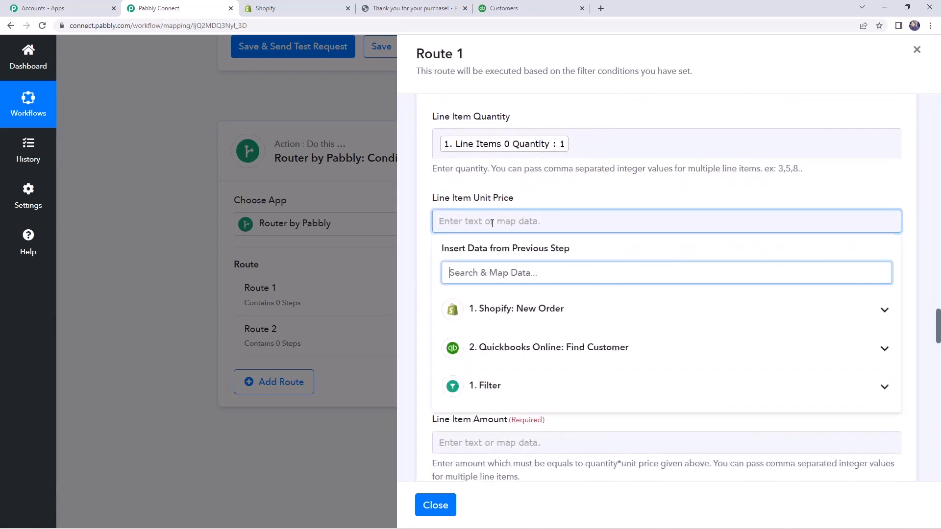
pyautogui.click(523, 316)
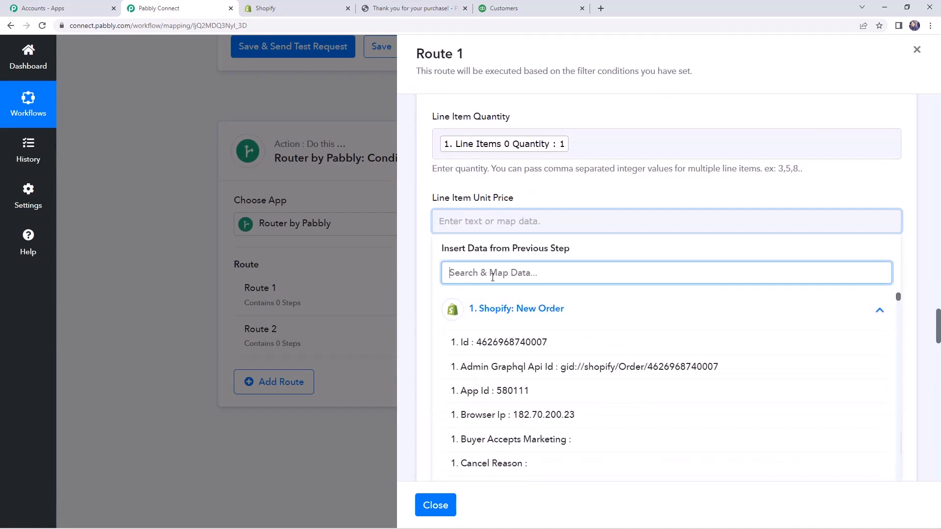
pyautogui.write('price')
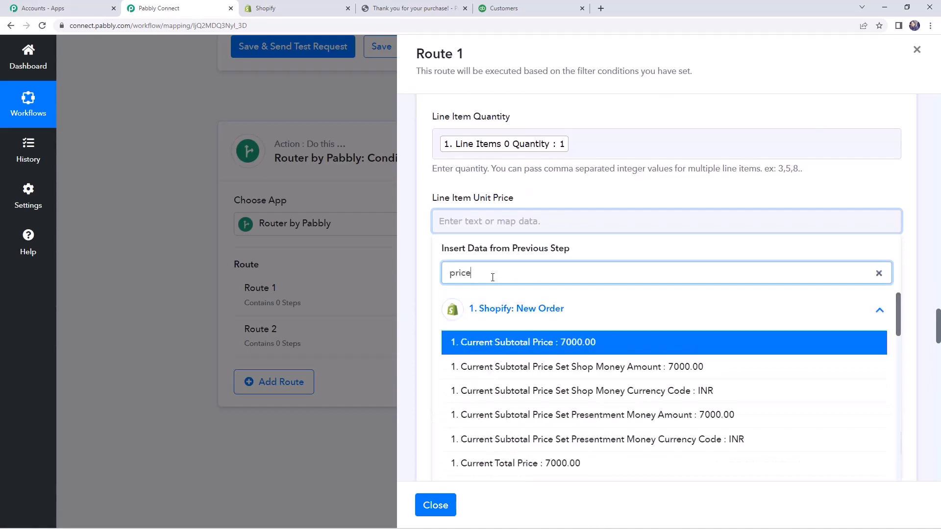
pyautogui.scroll(-9, 566, 370)
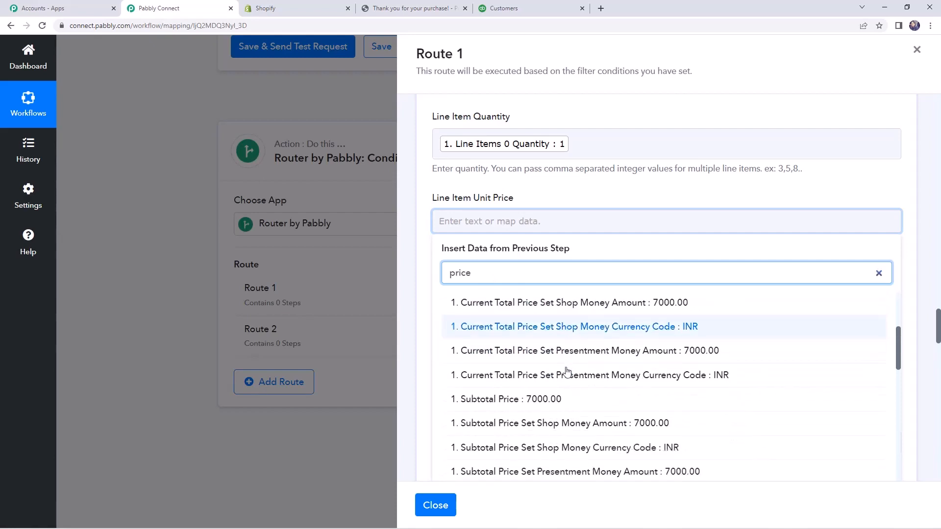
pyautogui.scroll(-6, 537, 367)
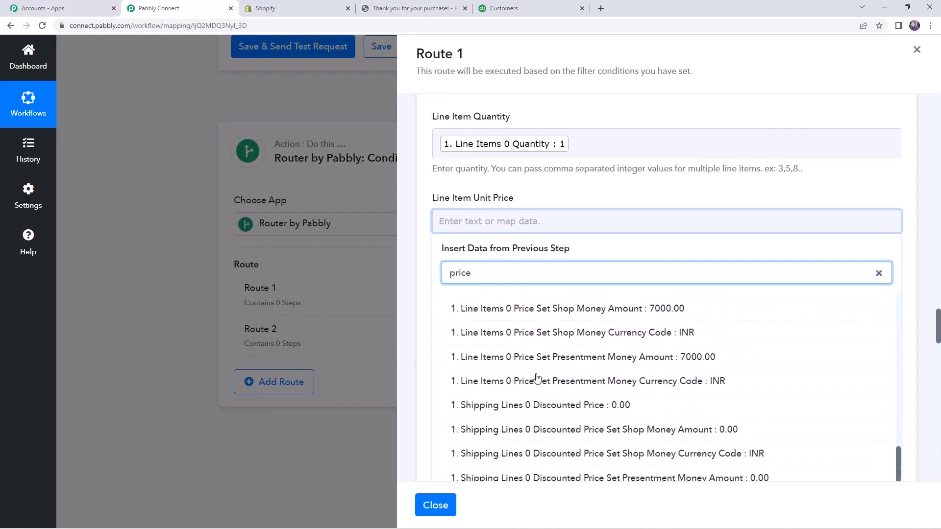
pyautogui.scroll(-6, 536, 377)
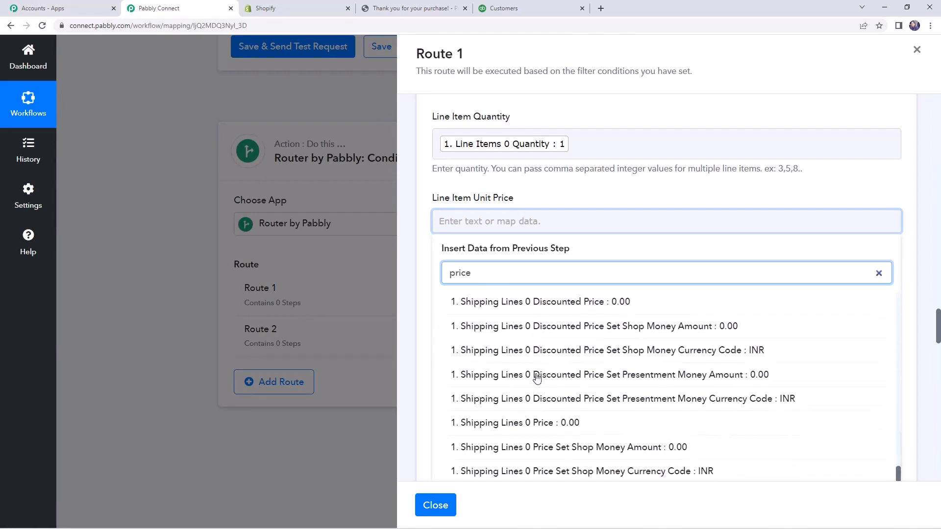
pyautogui.scroll(2, 572, 357)
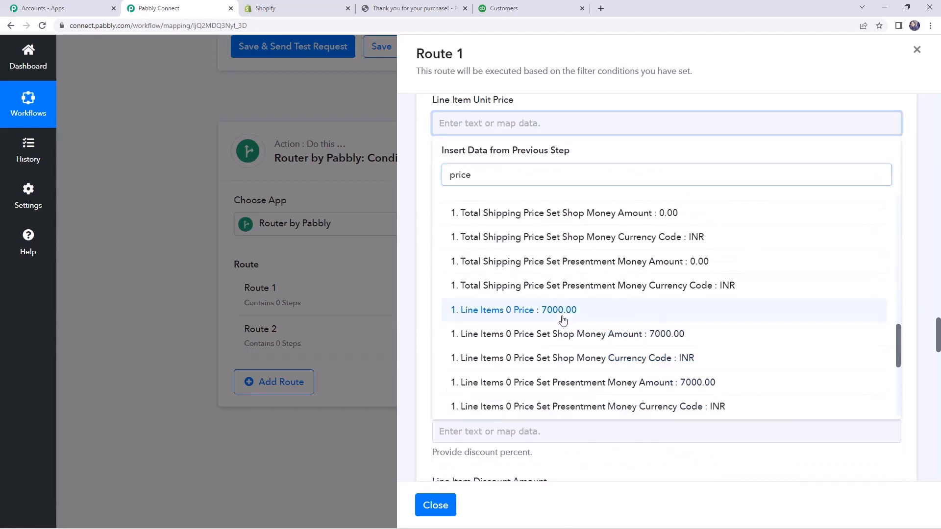
pyautogui.click(562, 320)
pyautogui.click(420, 222)
# Read the instructions under the required Line Item Amount field and compare them with the mapped quantity and unit price.
pyautogui.scroll(1, 420, 222)
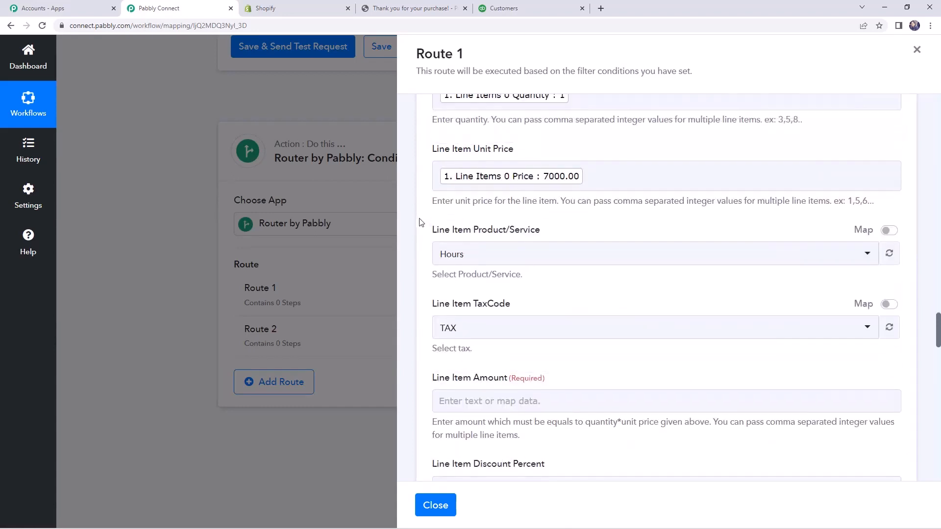
pyautogui.scroll(-3, 420, 222)
pyautogui.scroll(-2, 420, 222)
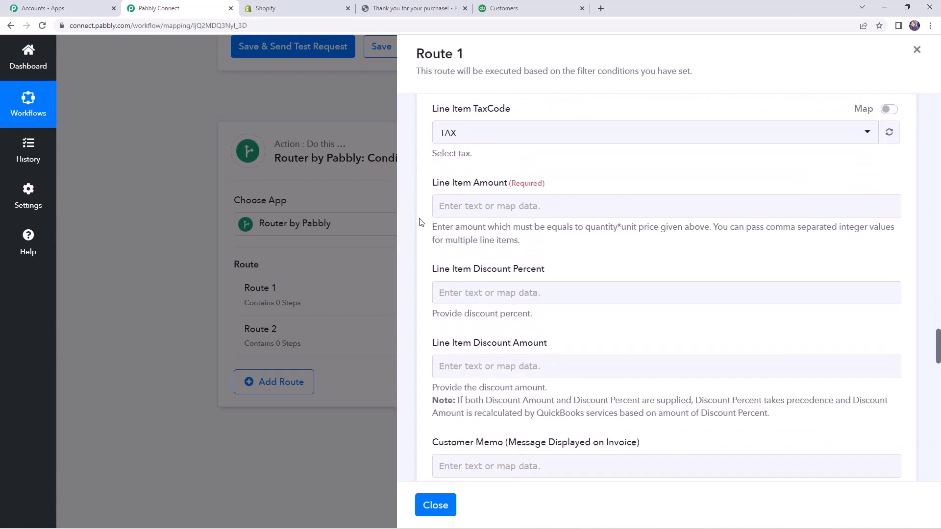
pyautogui.click(510, 197)
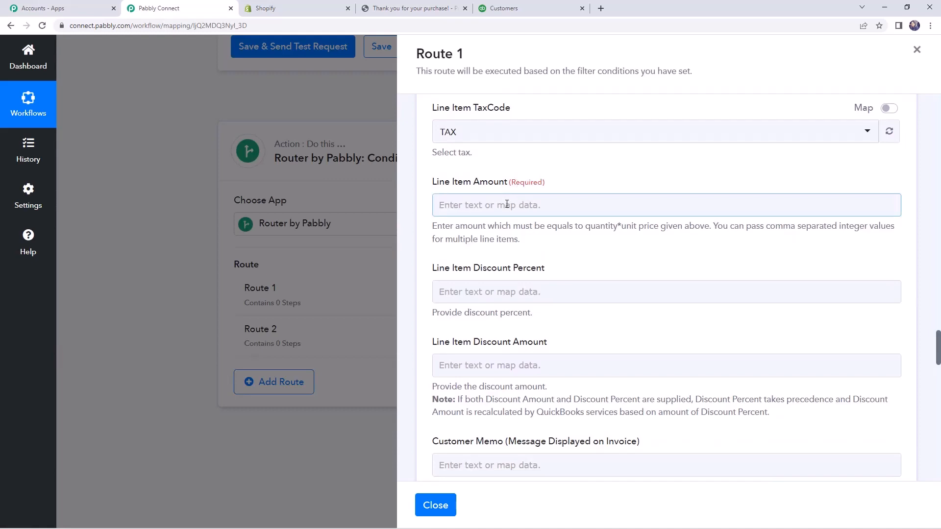
pyautogui.click(463, 227)
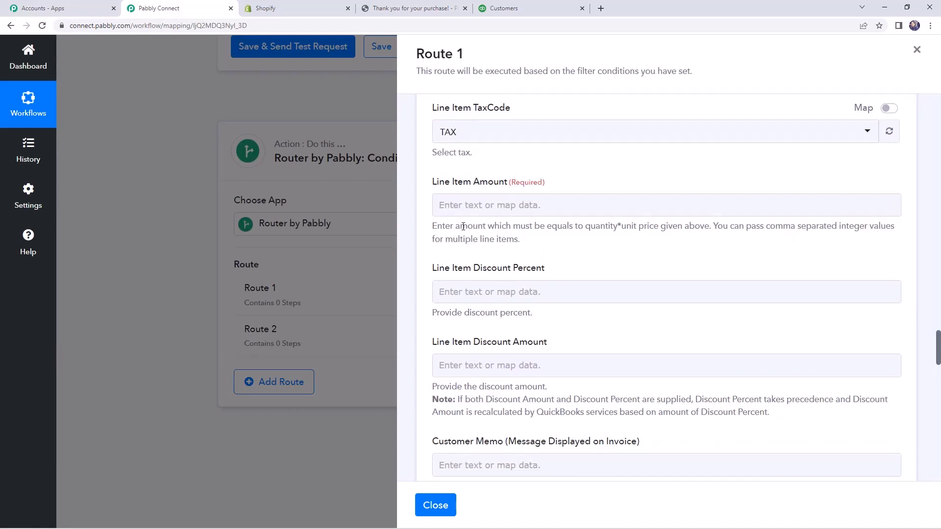
pyautogui.moveTo(453, 226); pyautogui.dragTo(620, 236)
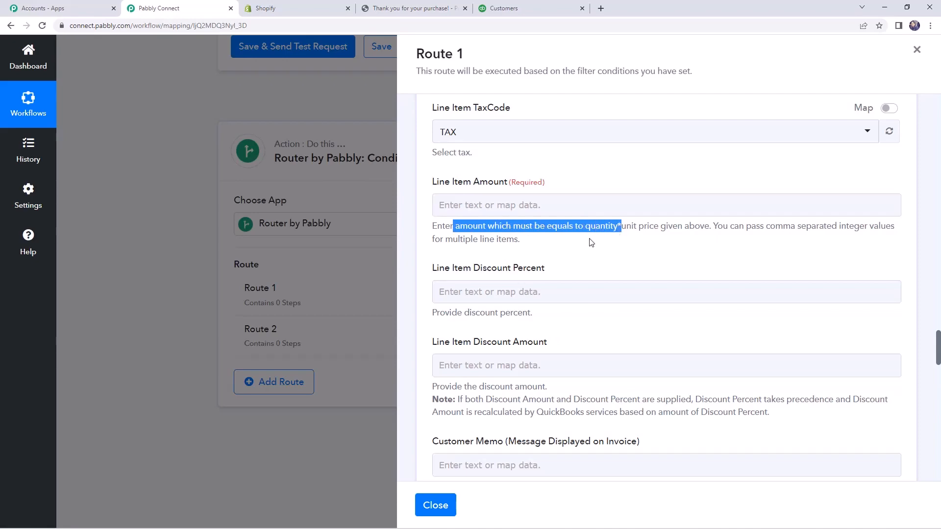
pyautogui.scroll(1, 632, 250)
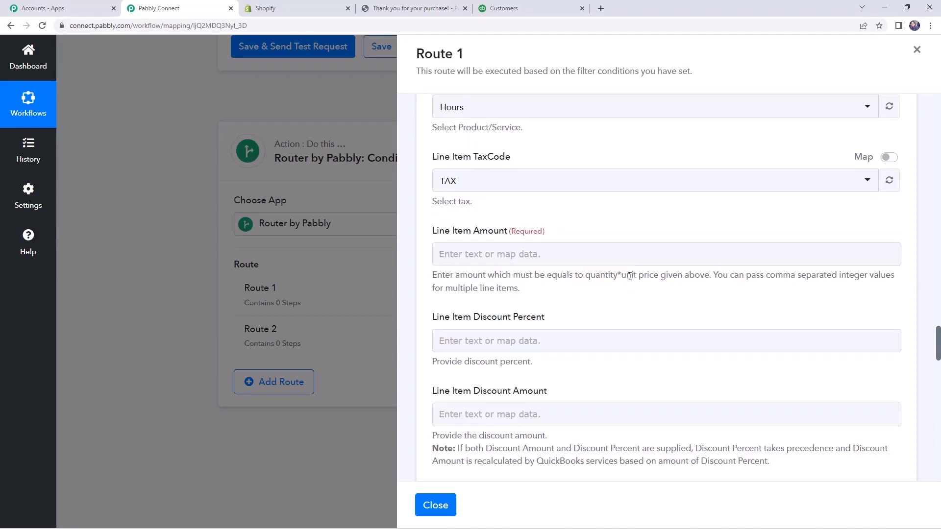
pyautogui.doubleClick(629, 275)
pyautogui.scroll(2, 608, 290)
pyautogui.scroll(1, 606, 289)
pyautogui.scroll(-1, 605, 291)
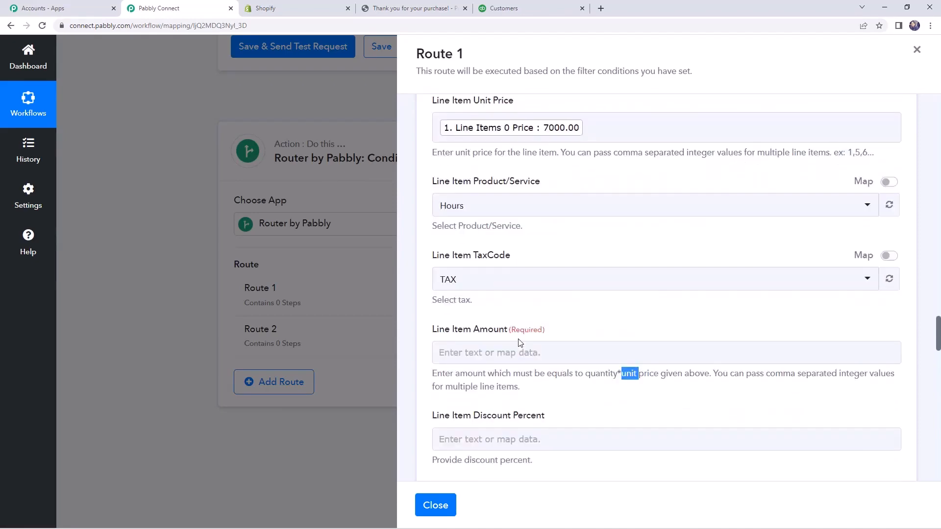
# Review the mapped Line Item Unit Price and Line Item Quantity fields whose product the Line Item Amount must equal.
pyautogui.click(496, 355)
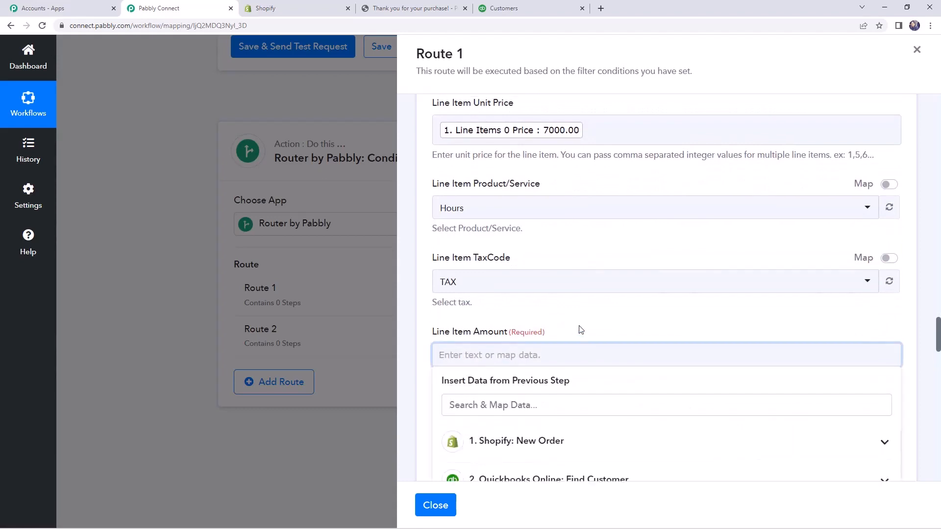
pyautogui.scroll(2, 579, 328)
pyautogui.scroll(1, 568, 289)
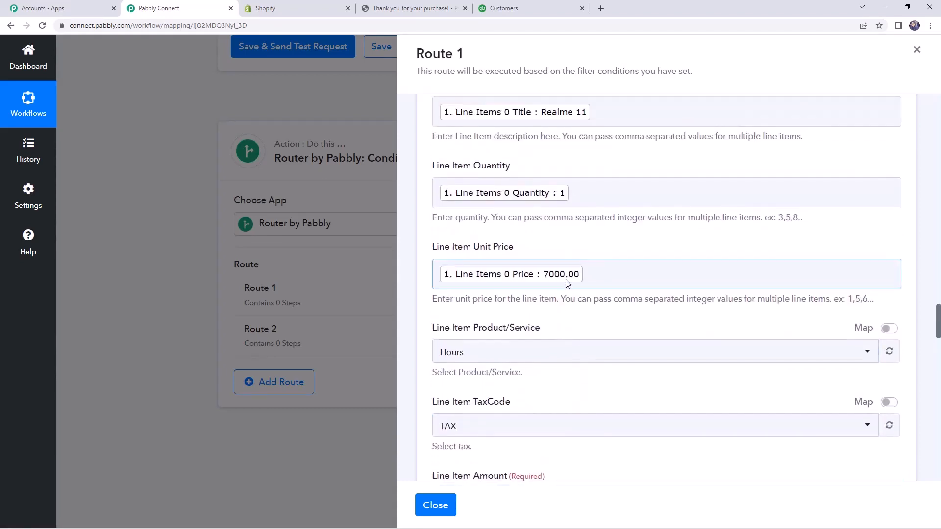
pyautogui.moveTo(480, 249); pyautogui.dragTo(521, 248)
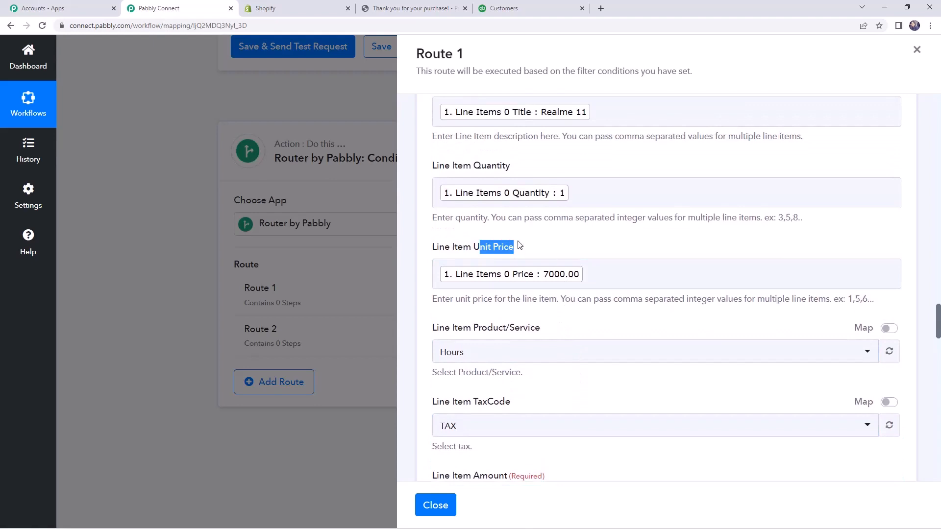
pyautogui.moveTo(452, 166); pyautogui.dragTo(510, 172)
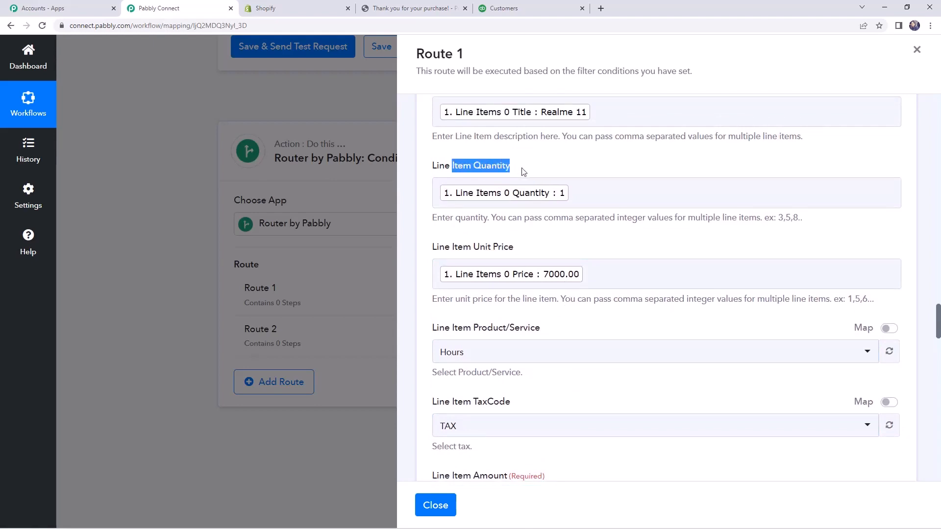
pyautogui.click(524, 172)
pyautogui.scroll(-3, 571, 289)
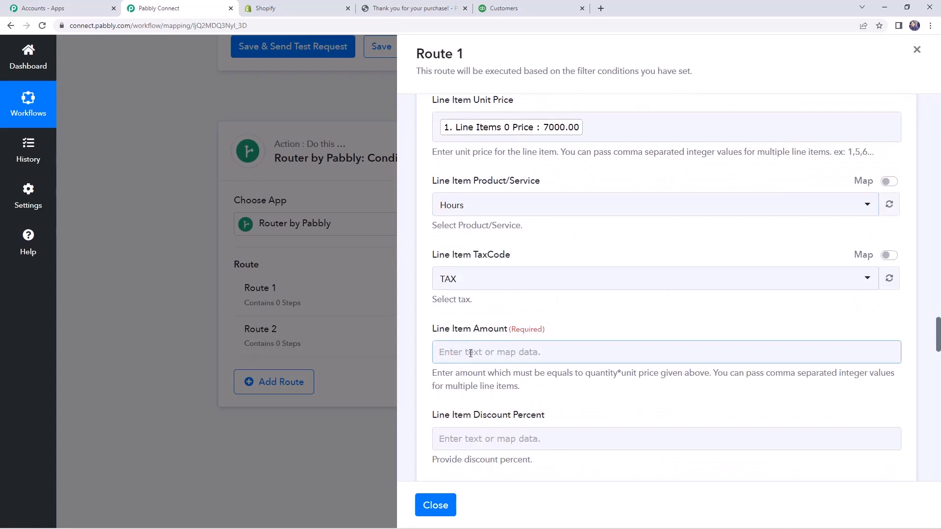
# Map the required Line Item Amount field to Current Subtotal Price from the Shopify order, searching the order data for "tota".
pyautogui.click(470, 353)
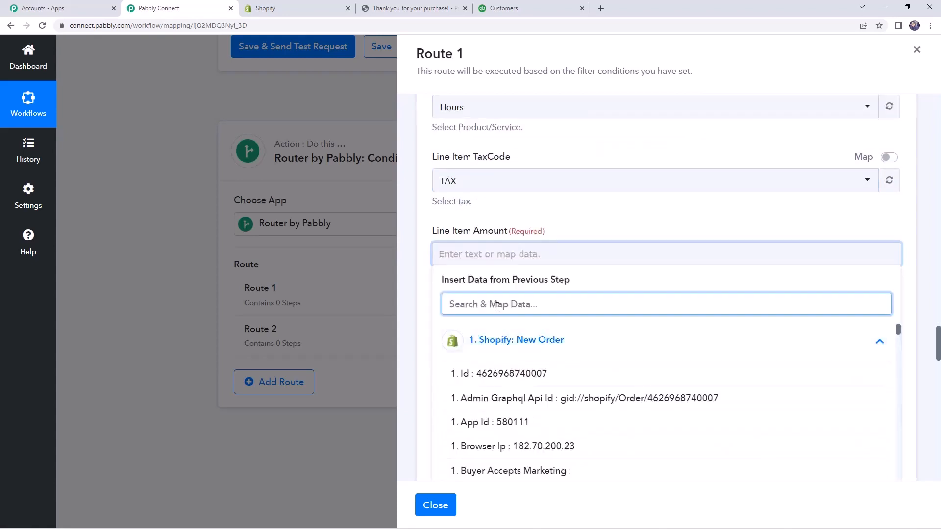
pyautogui.write('line ite')
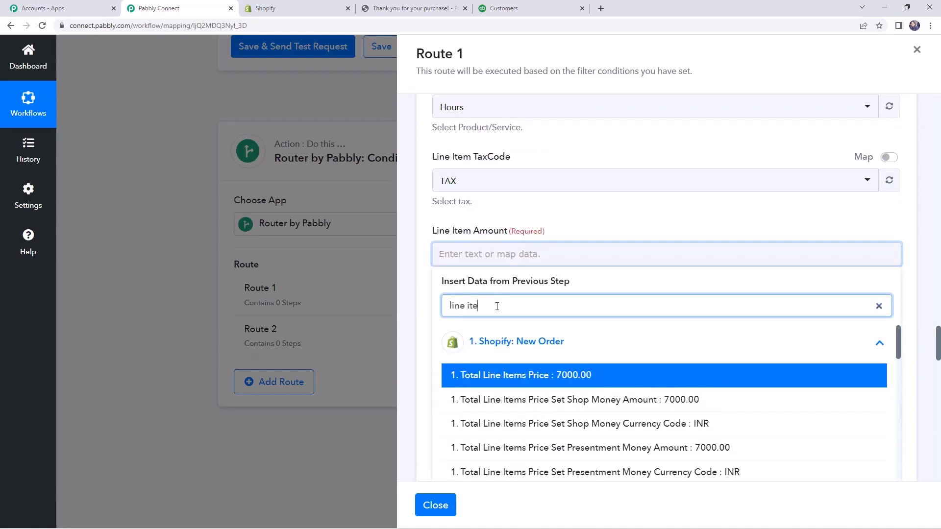
pyautogui.write('m')
pyautogui.hotkey('ctrl', 'a')
pyautogui.press('BackSpace')
pyautogui.write('tota')
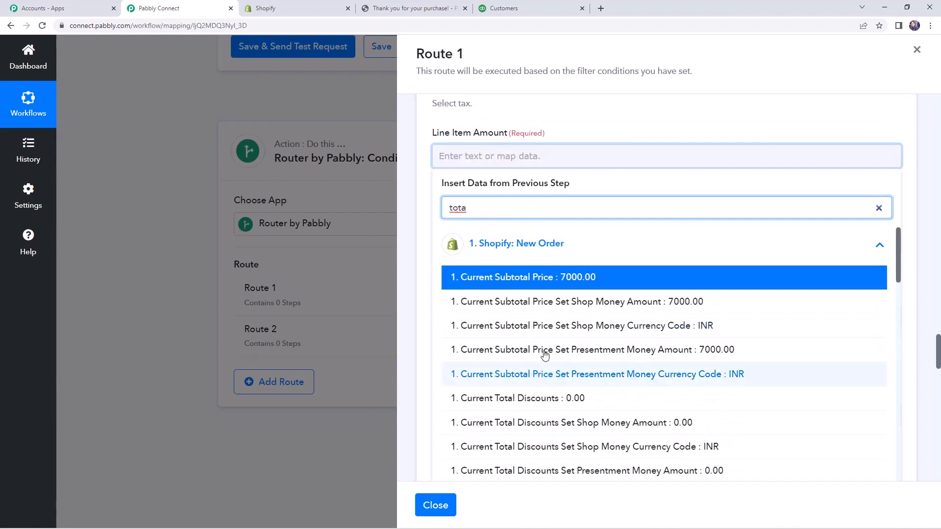
pyautogui.scroll(-1, 542, 343)
pyautogui.scroll(1, 542, 284)
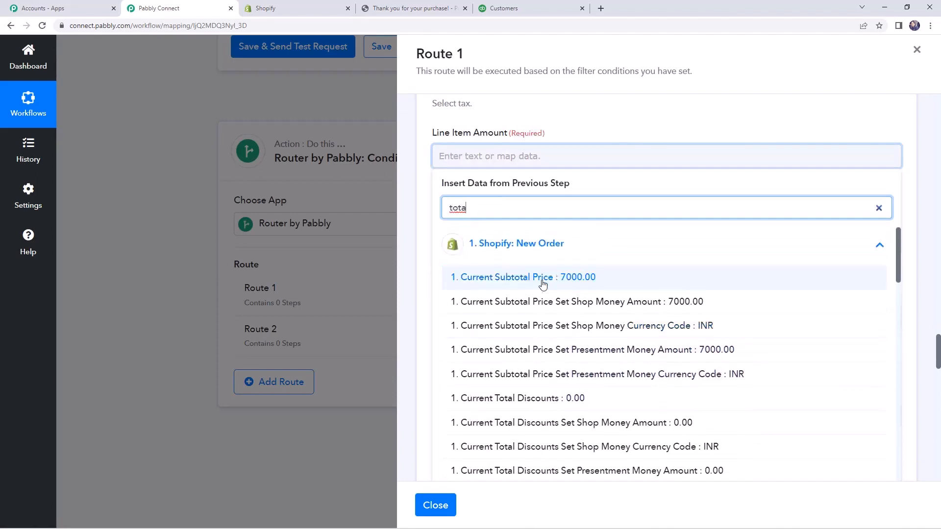
pyautogui.click(543, 278)
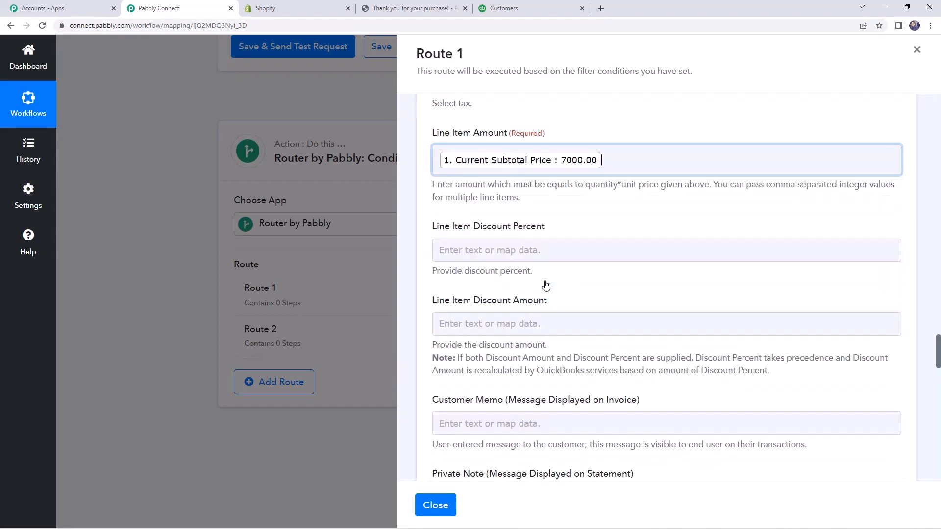
pyautogui.click(421, 236)
# Leave the line item discount fields empty and set the invoice's Tax Code to NON.
pyautogui.scroll(-3, 421, 236)
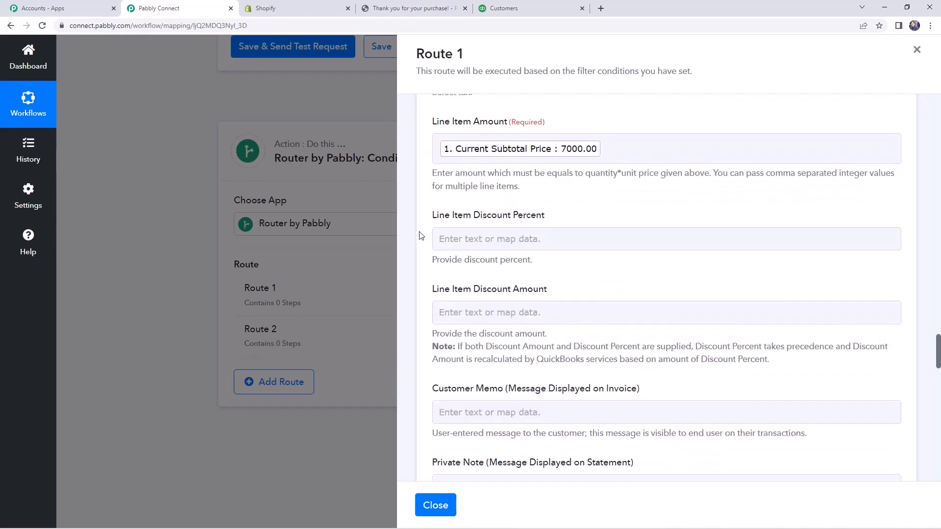
pyautogui.scroll(2, 421, 236)
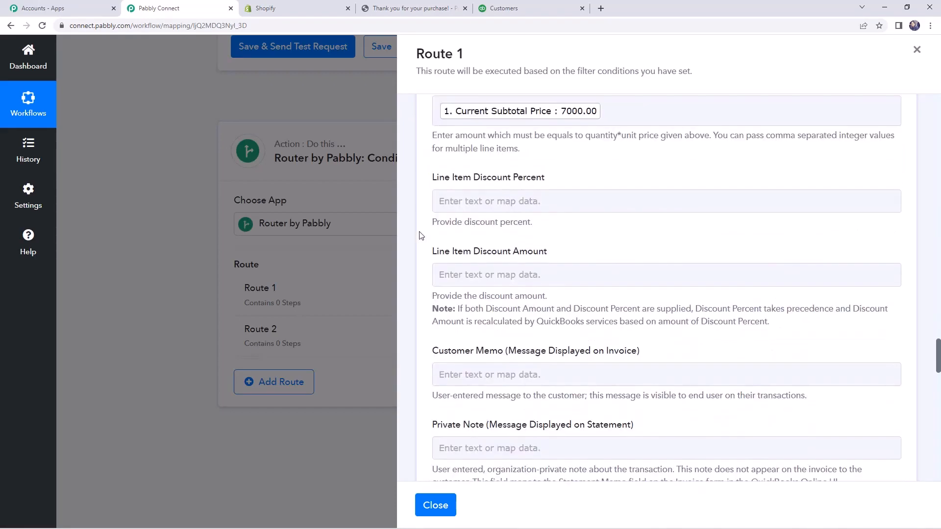
pyautogui.scroll(-11, 421, 235)
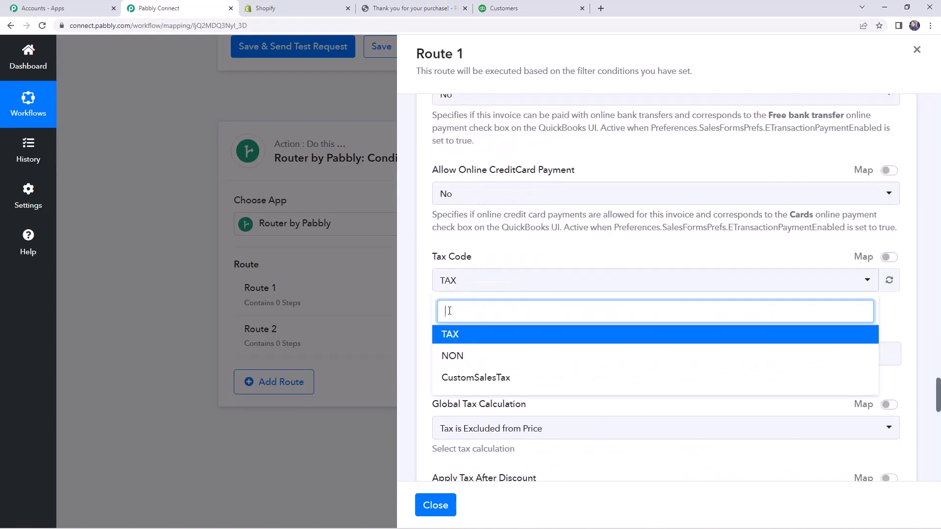
pyautogui.click(476, 355)
pyautogui.scroll(-2, 533, 289)
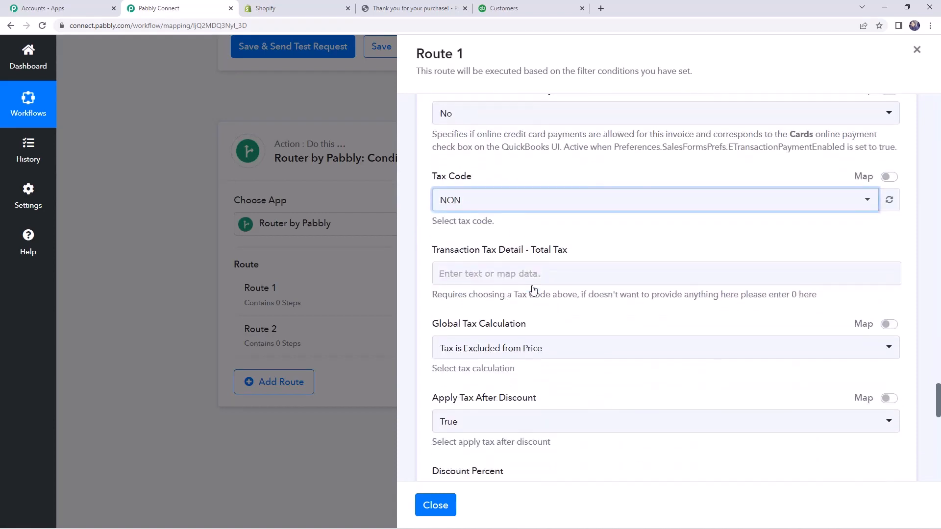
# Leave the total tax, discount, currency, exchange rate and deposit fields empty, then save the invoice action and send a test request.
pyautogui.scroll(-2, 540, 233)
pyautogui.click(540, 210)
pyautogui.scroll(-2, 540, 211)
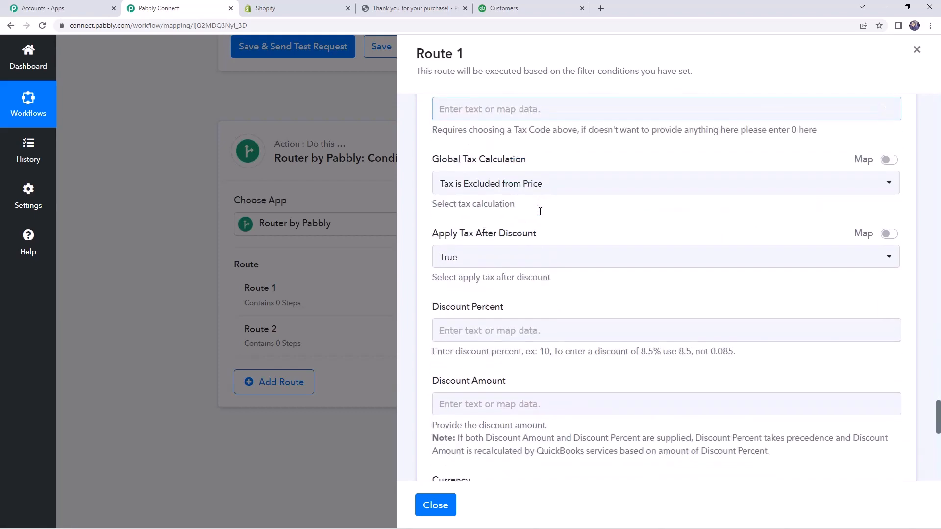
pyautogui.scroll(-3, 540, 211)
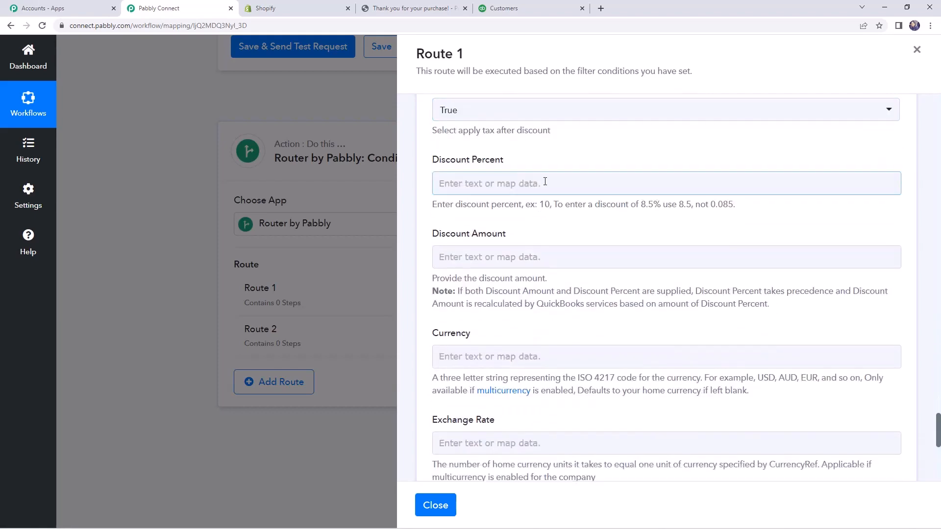
pyautogui.scroll(-4, 545, 182)
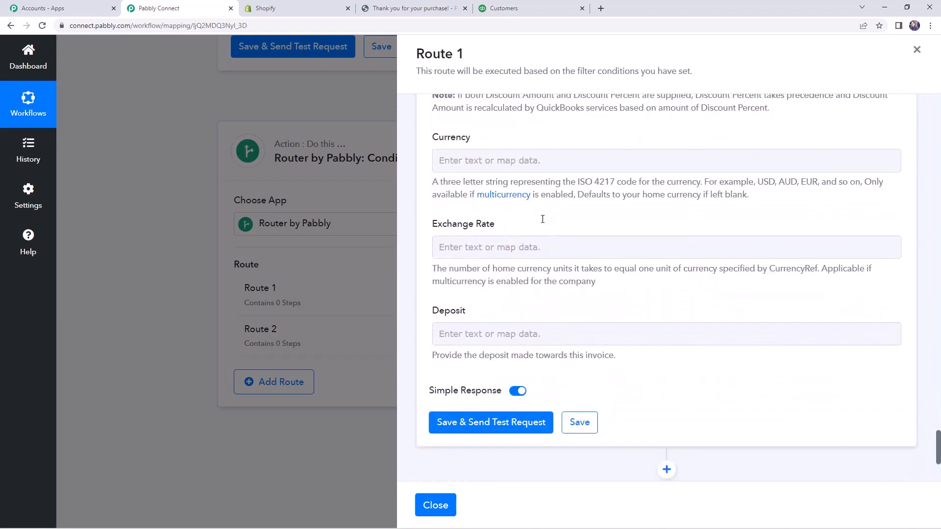
pyautogui.click(515, 425)
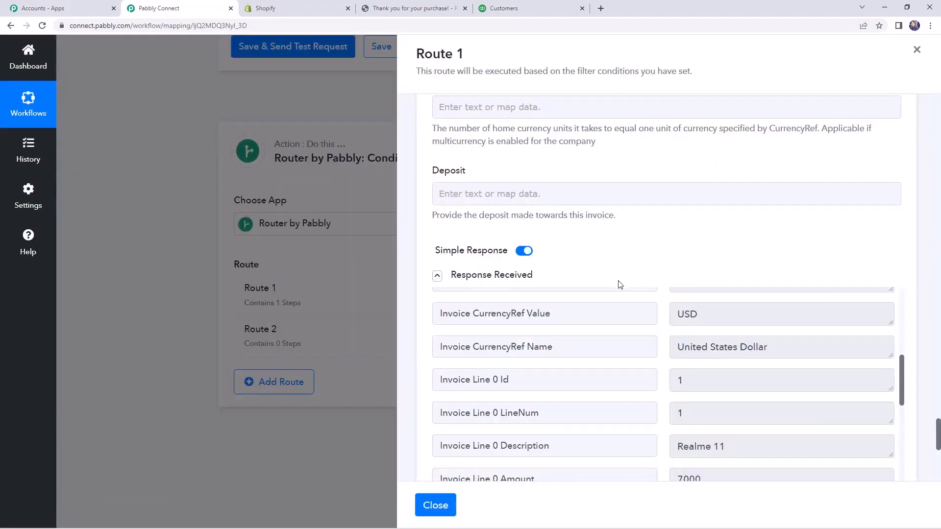
# Examine the received response for the invoice's line item details and the Invoice CustomerRef Name value.
pyautogui.scroll(-5, 612, 279)
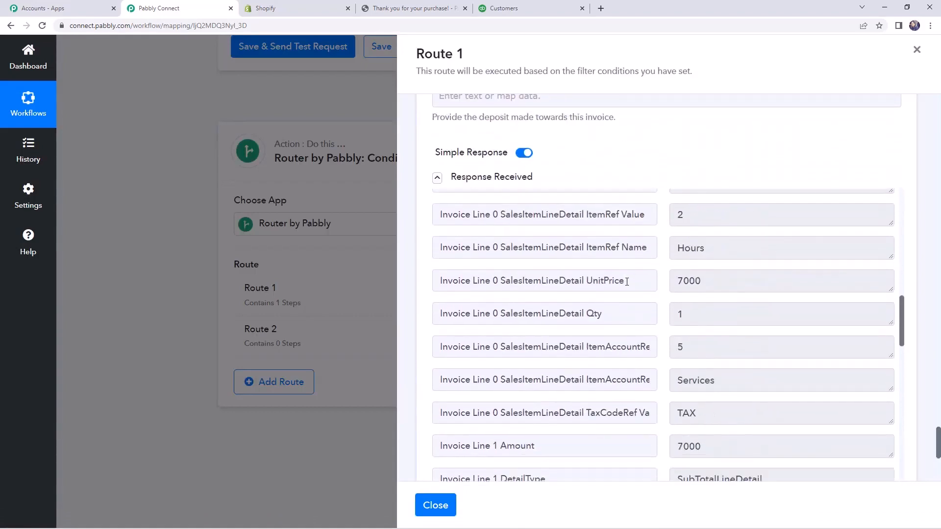
pyautogui.scroll(-4, 625, 280)
pyautogui.click(573, 334)
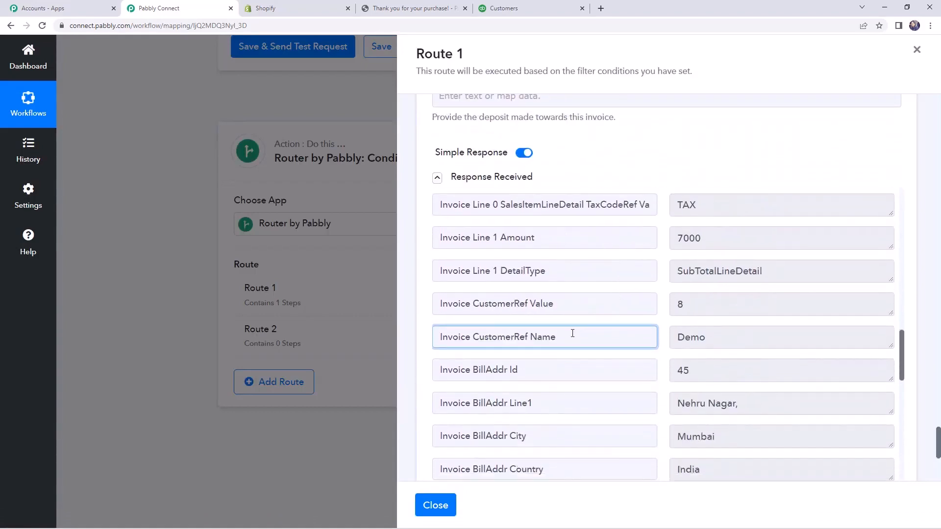
pyautogui.moveTo(498, 335); pyautogui.dragTo(558, 335)
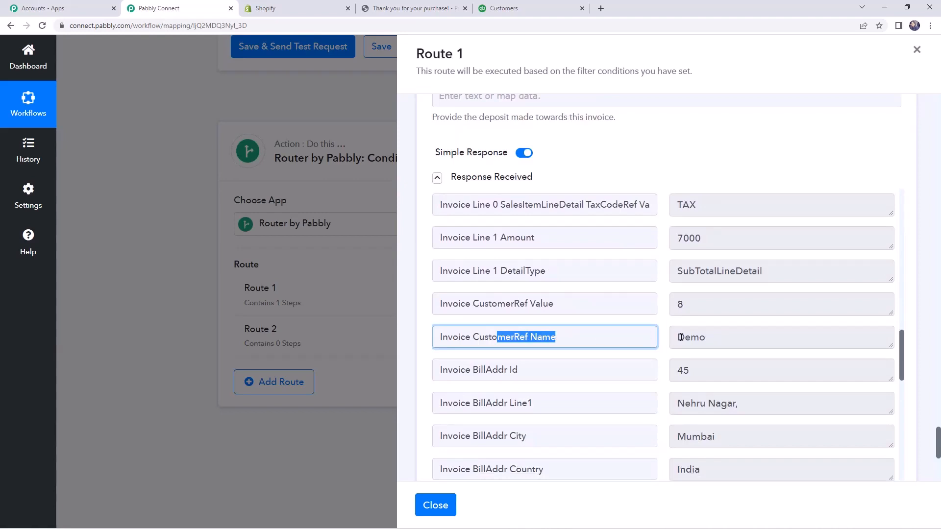
pyautogui.moveTo(715, 338); pyautogui.dragTo(674, 340)
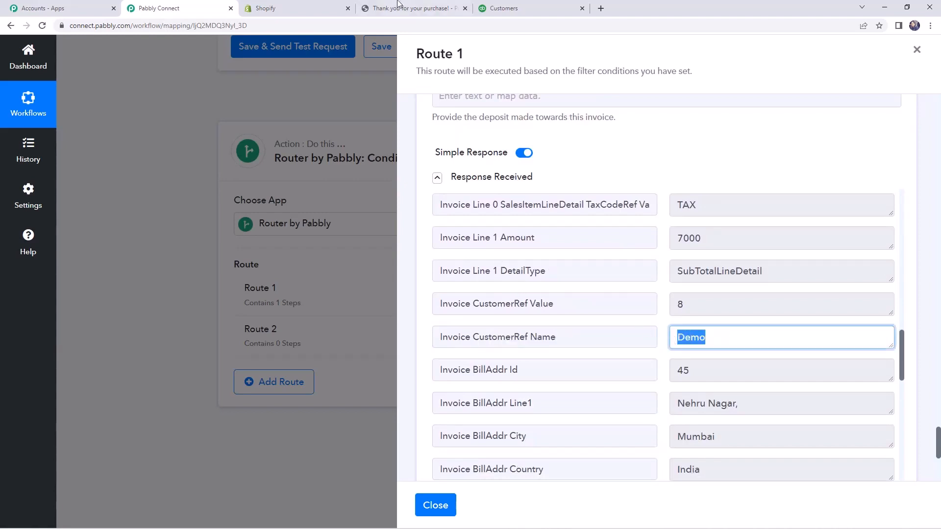
# Compare the customer name on the Shopify order confirmation page with the Invoice CustomerRef Name in the Pabbly Connect response.
pyautogui.click(420, 6)
pyautogui.click(198, 134)
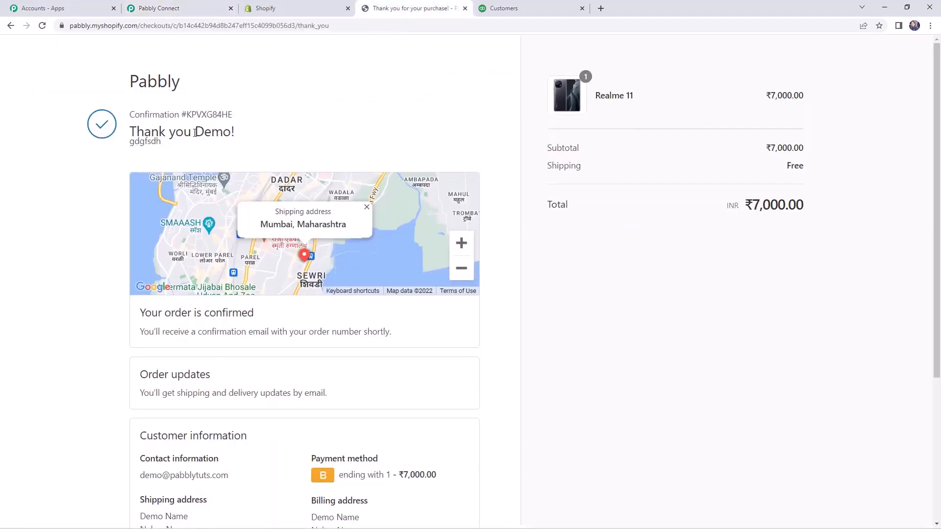
pyautogui.moveTo(195, 133); pyautogui.dragTo(233, 132)
pyautogui.click(202, 7)
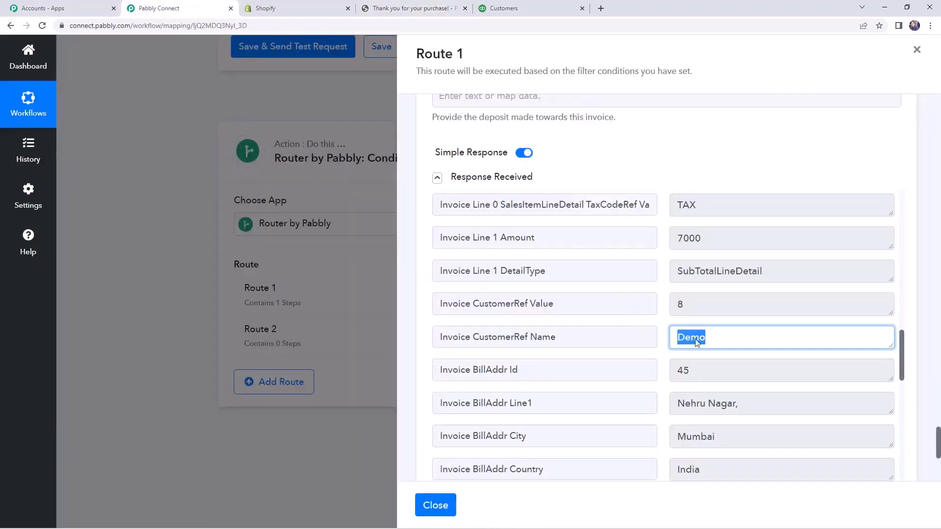
pyautogui.click(707, 341)
pyautogui.doubleClick(707, 341)
# Switch to QuickBooks, open the order customer's transaction list and check the customer against the Shopify order confirmation.
pyautogui.click(505, 8)
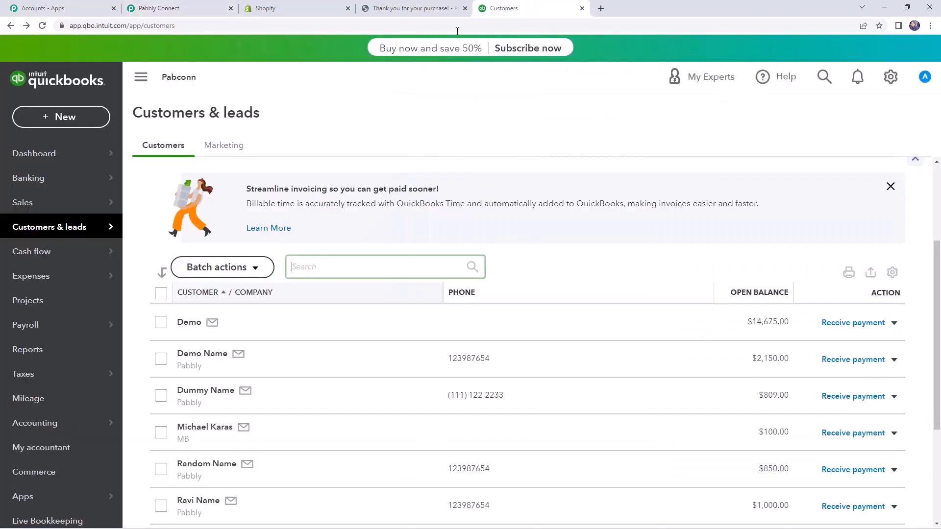
pyautogui.click(193, 321)
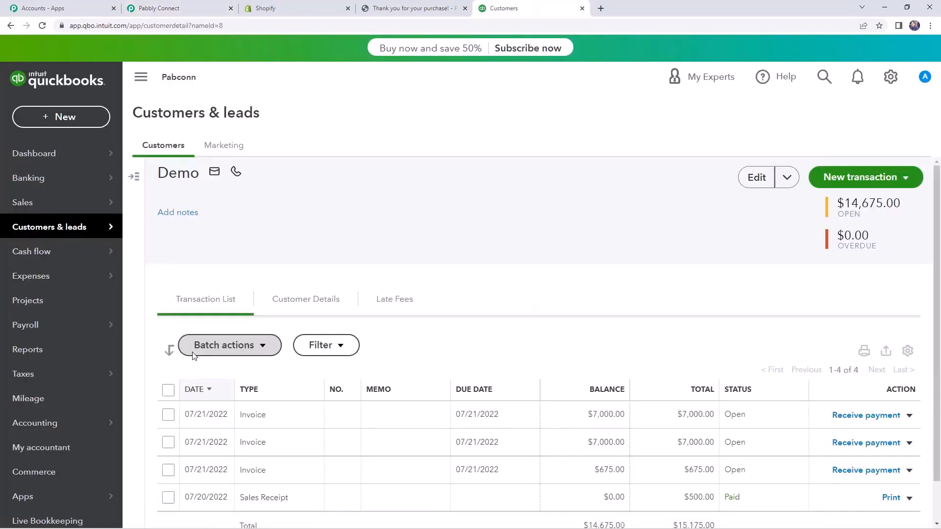
pyautogui.scroll(-1, 237, 396)
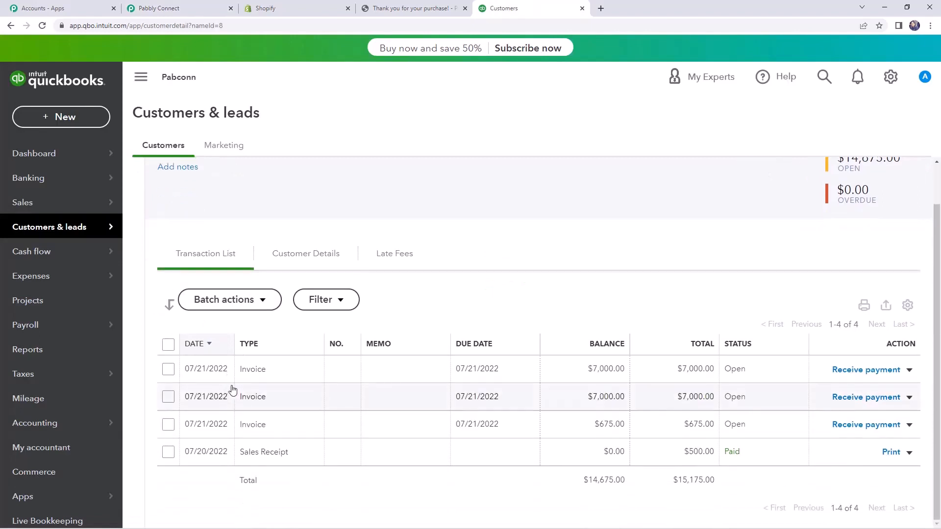
pyautogui.click(392, 8)
pyautogui.click(195, 132)
pyautogui.moveTo(195, 132); pyautogui.dragTo(235, 133)
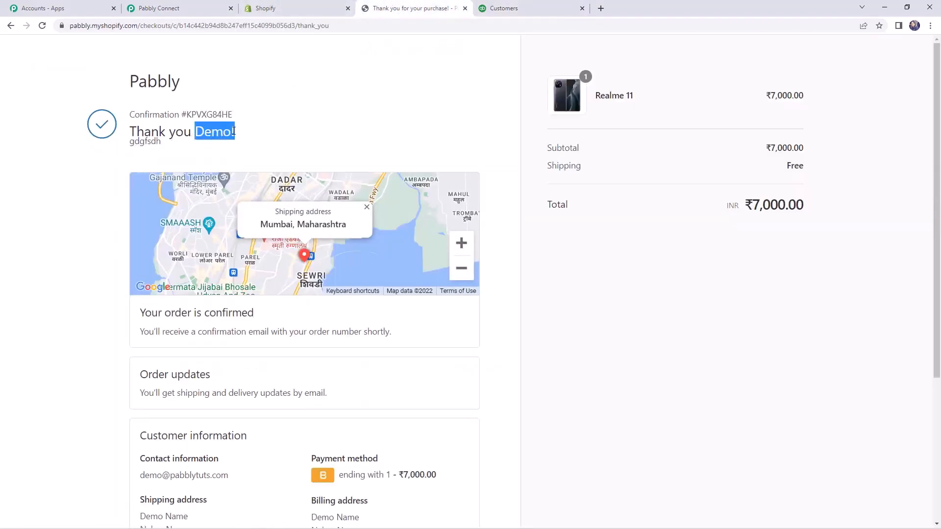
pyautogui.click(495, 8)
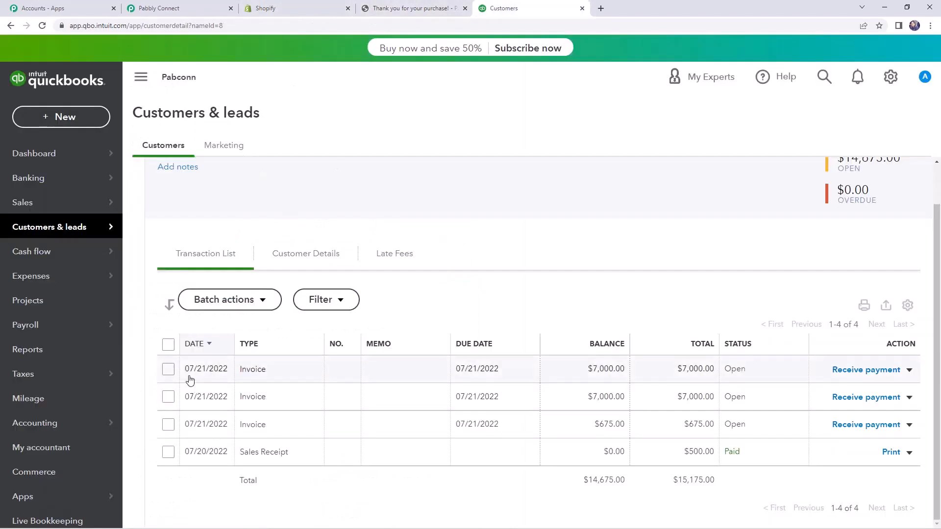
# Open the first listed invoice dated 07/21/2022 and examine its billing and shipping details.
pyautogui.click(245, 373)
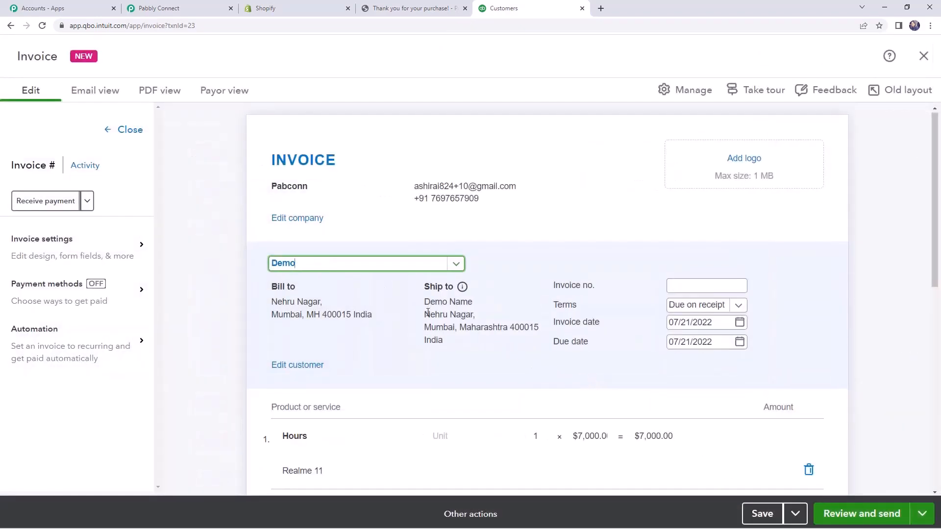
pyautogui.scroll(-1, 427, 294)
pyautogui.moveTo(425, 255); pyautogui.dragTo(482, 258)
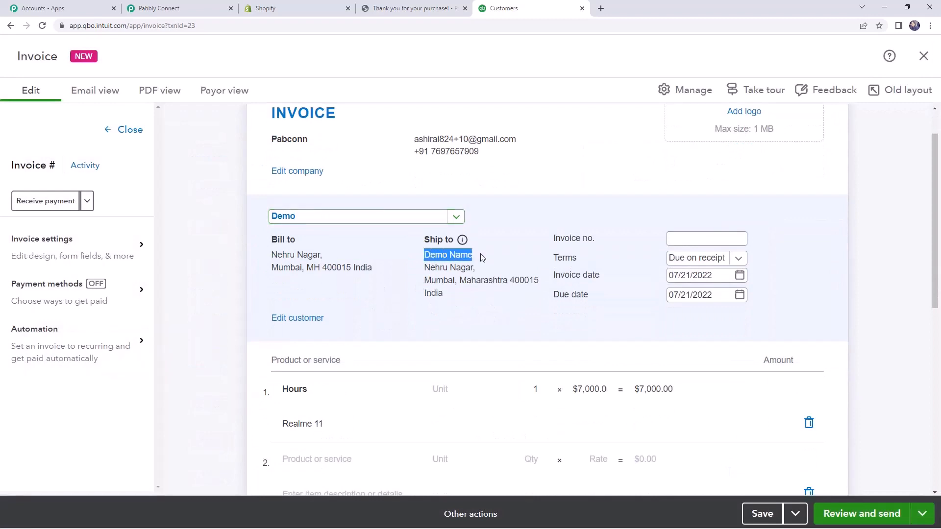
pyautogui.moveTo(424, 255); pyautogui.dragTo(455, 290)
pyautogui.scroll(-1, 434, 254)
pyautogui.scroll(1, 428, 245)
pyautogui.click(455, 290)
pyautogui.scroll(-1, 464, 302)
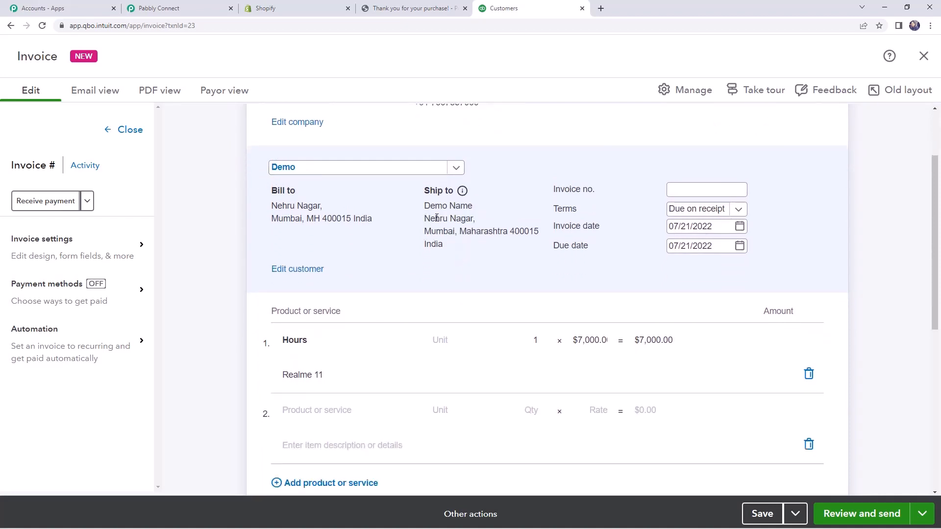
# Check the product description on the invoice's first line item.
pyautogui.click(329, 371)
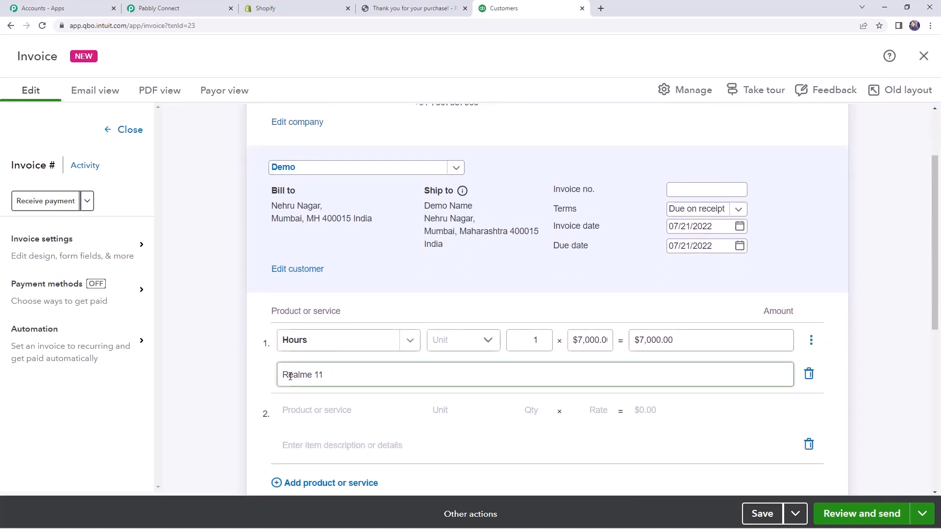
pyautogui.moveTo(285, 374); pyautogui.dragTo(330, 374)
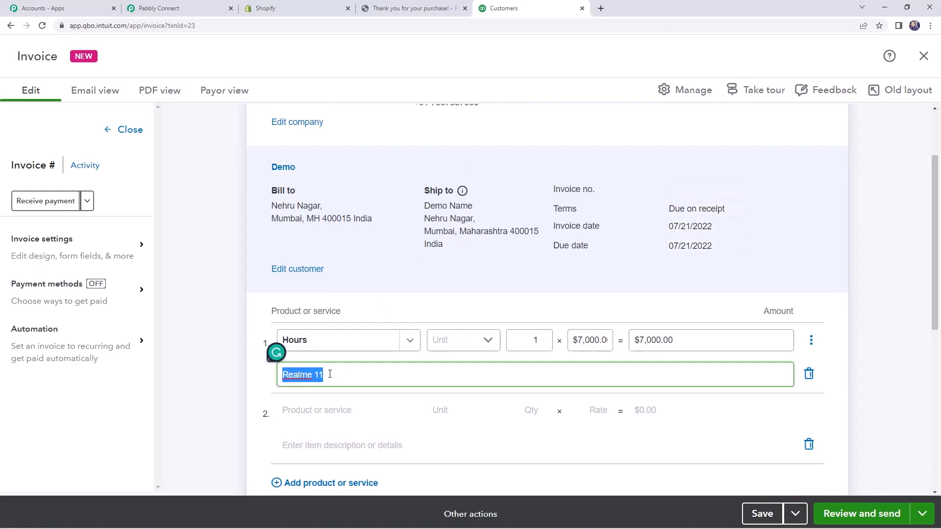
pyautogui.click(330, 374)
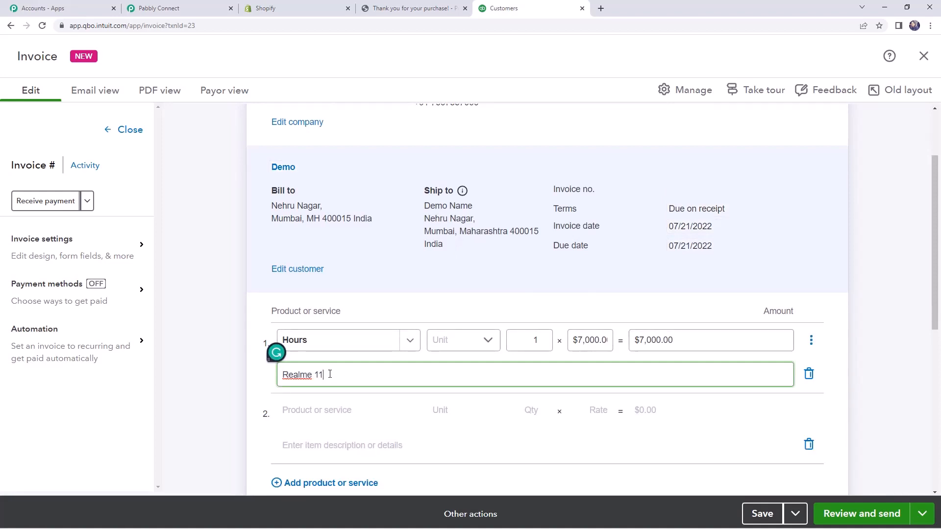
# Highlight the invoice's item description, switch to Pabbly Connect, save the QuickBooks invoice action in Route 1 and close the route.
pyautogui.moveTo(330, 374); pyautogui.dragTo(282, 374)
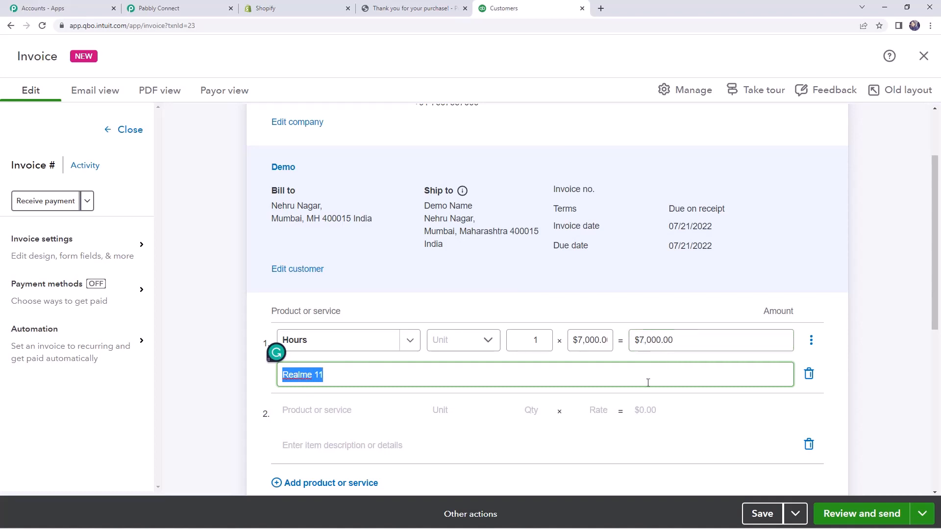
pyautogui.click(209, 4)
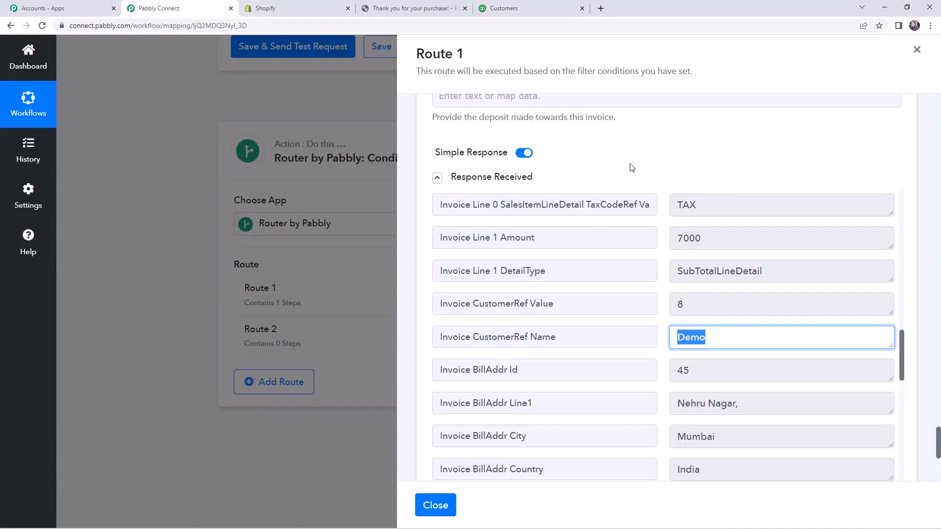
pyautogui.scroll(-5, 632, 168)
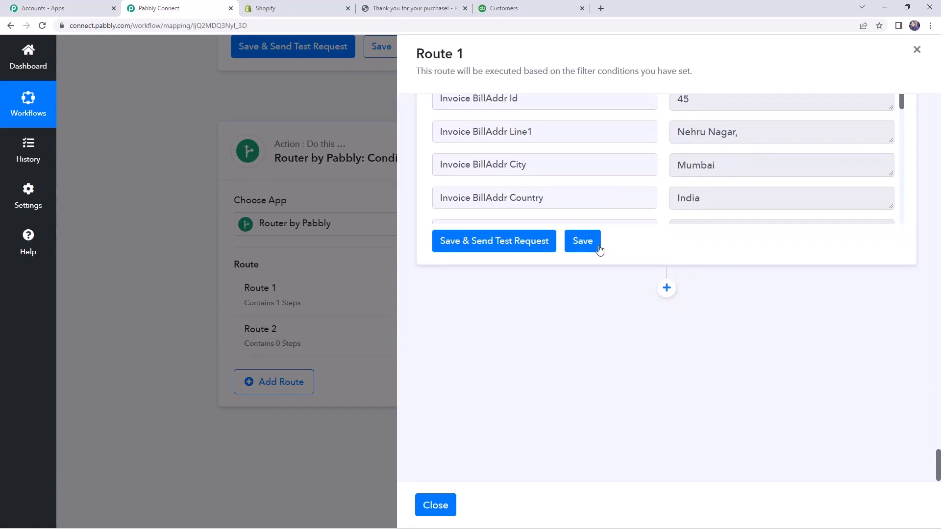
pyautogui.click(599, 249)
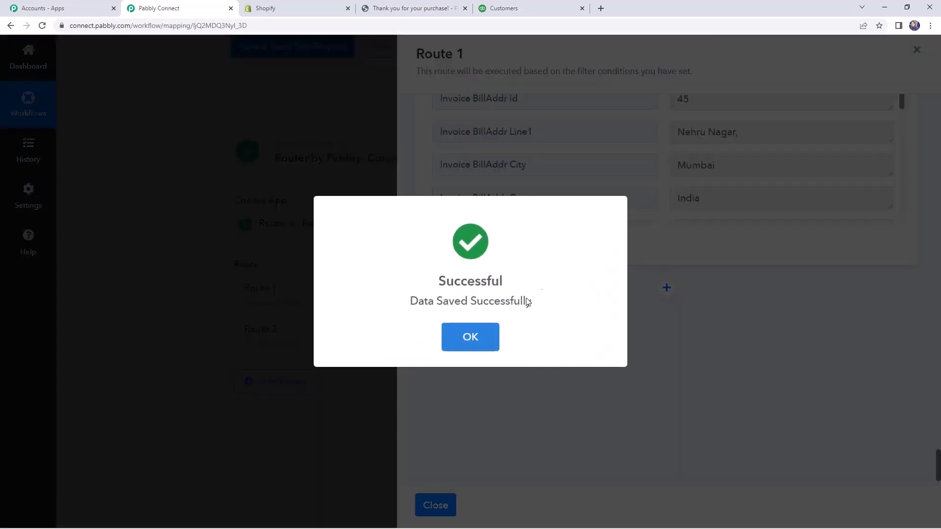
pyautogui.click(480, 336)
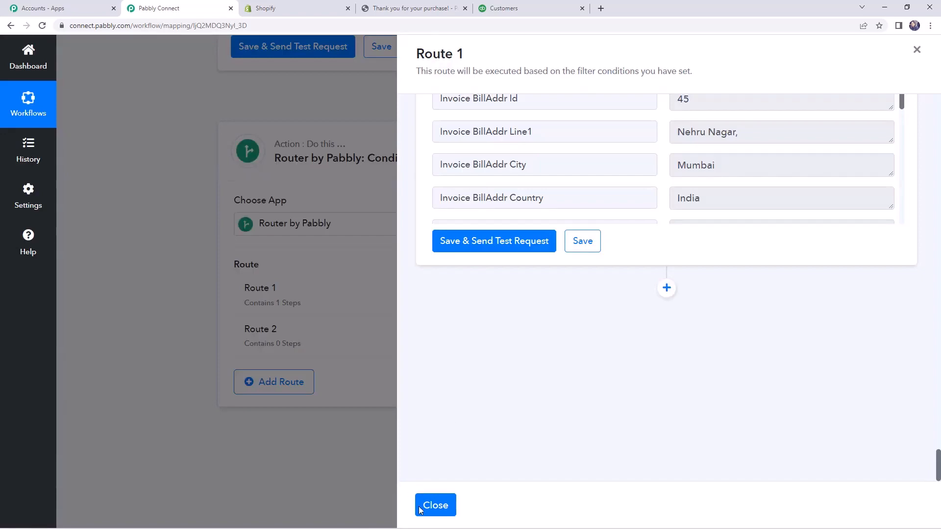
pyautogui.click(436, 509)
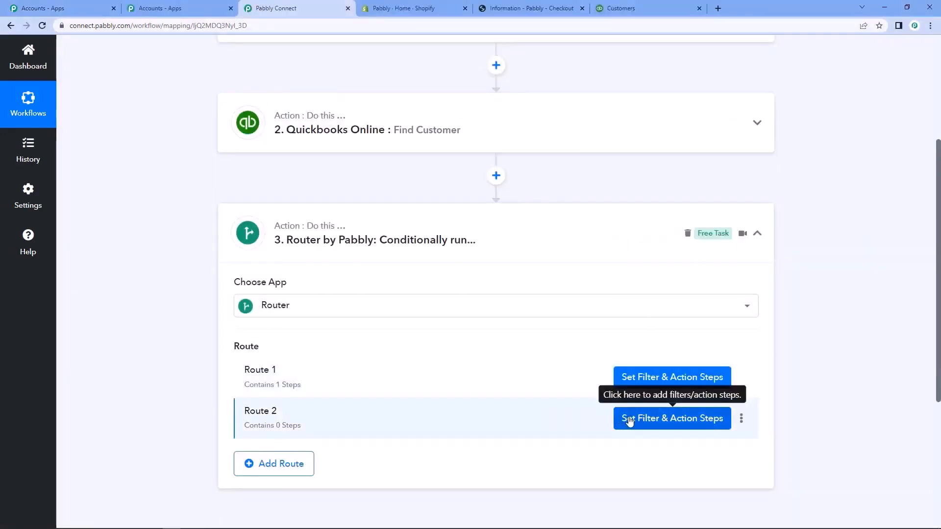
# Open Route 2 of the router, examine which steps it contains and close it.
pyautogui.click(640, 422)
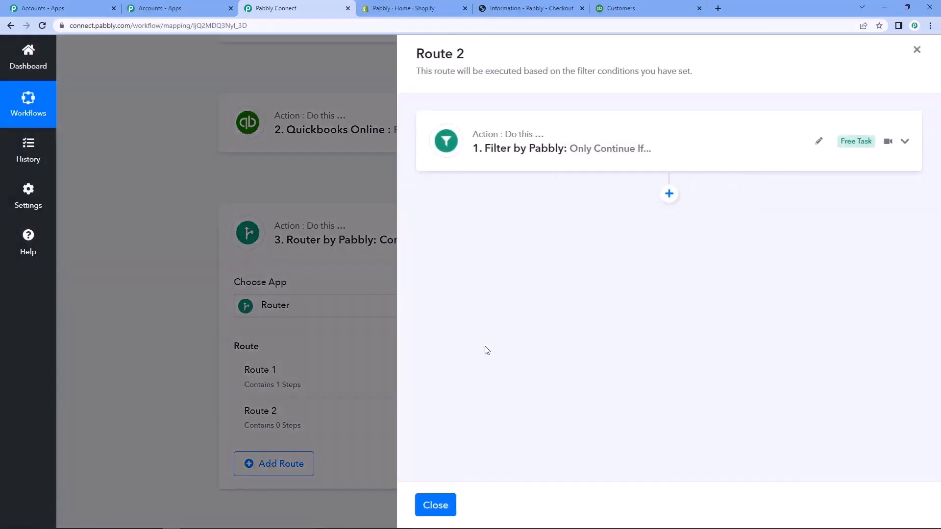
pyautogui.click(435, 505)
# Expand the Shopify New Order trigger and start re-capturing its webhook response.
pyautogui.scroll(2, 166, 357)
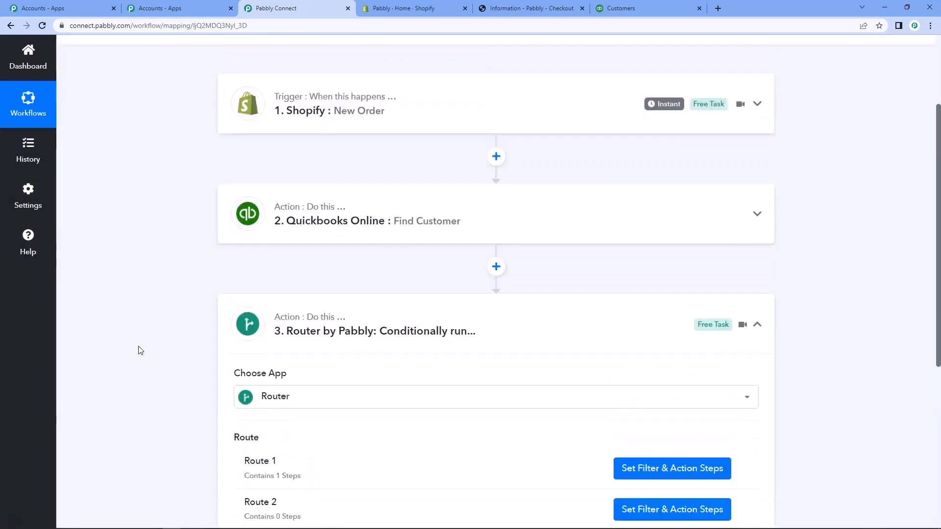
pyautogui.scroll(2, 140, 350)
pyautogui.click(308, 217)
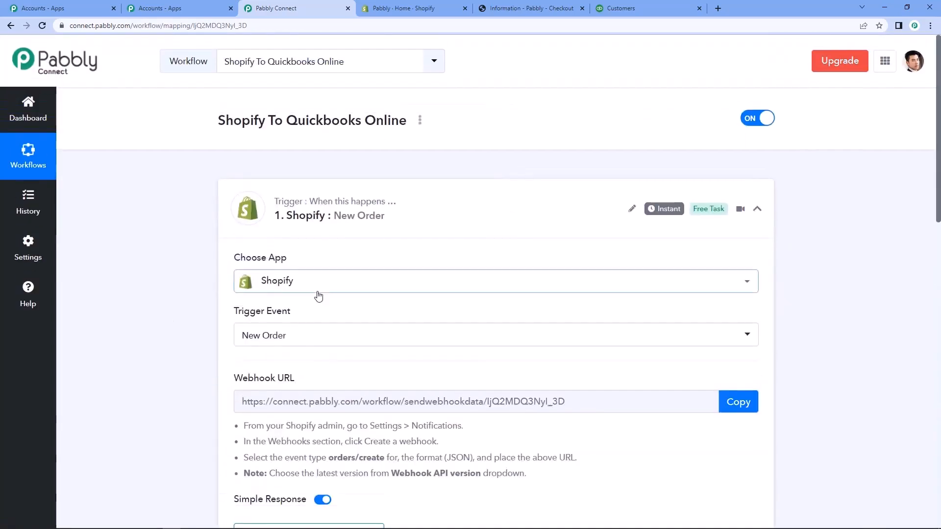
pyautogui.scroll(-4, 387, 313)
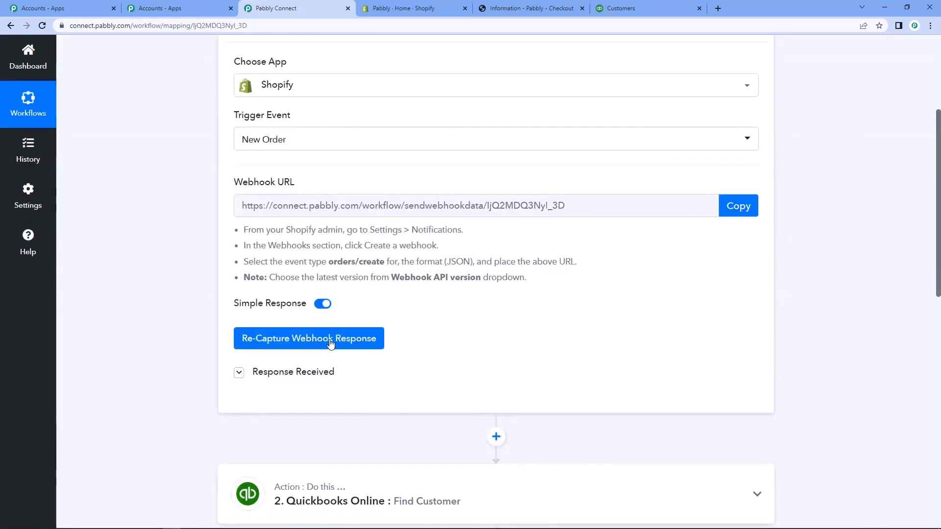
pyautogui.click(330, 343)
pyautogui.click(437, 351)
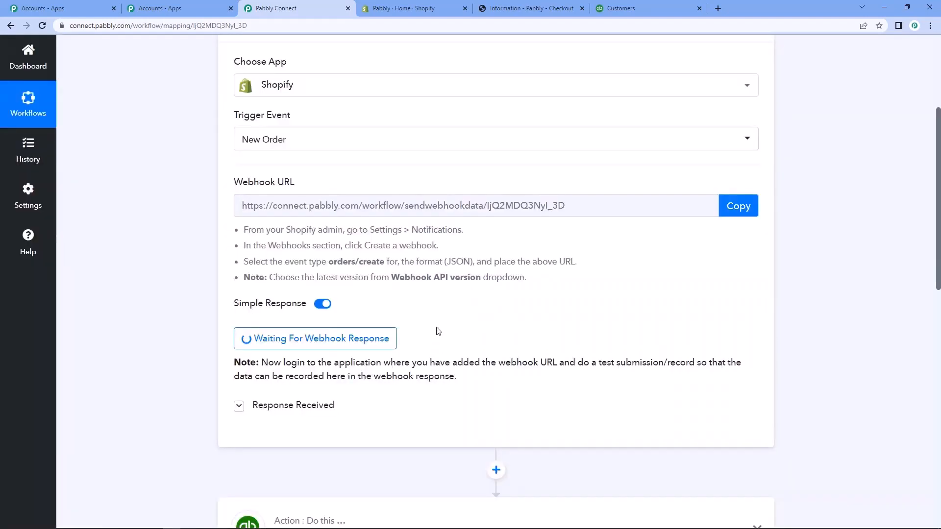
# Switch to the Shopify checkout page, continue to payment with the filled-in billing details and submit payment for the Java order.
pyautogui.scroll(4, 438, 332)
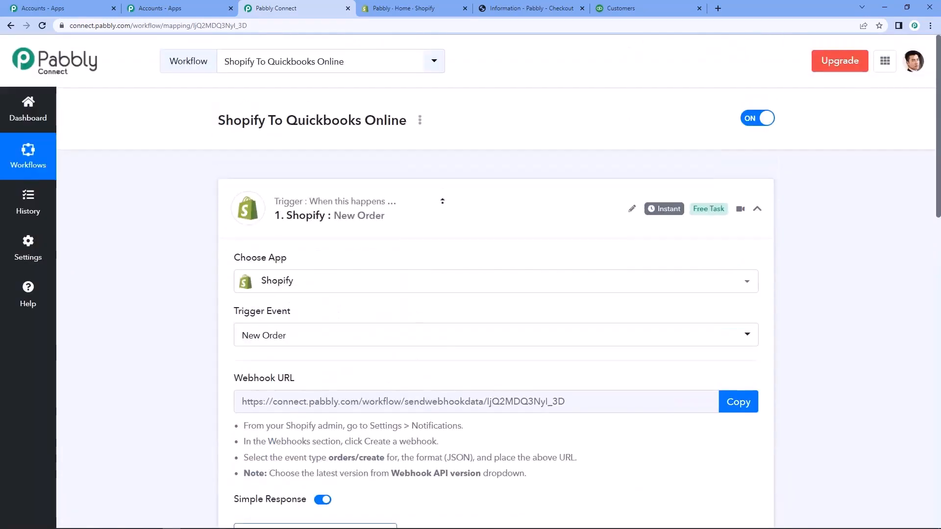
pyautogui.click(453, 9)
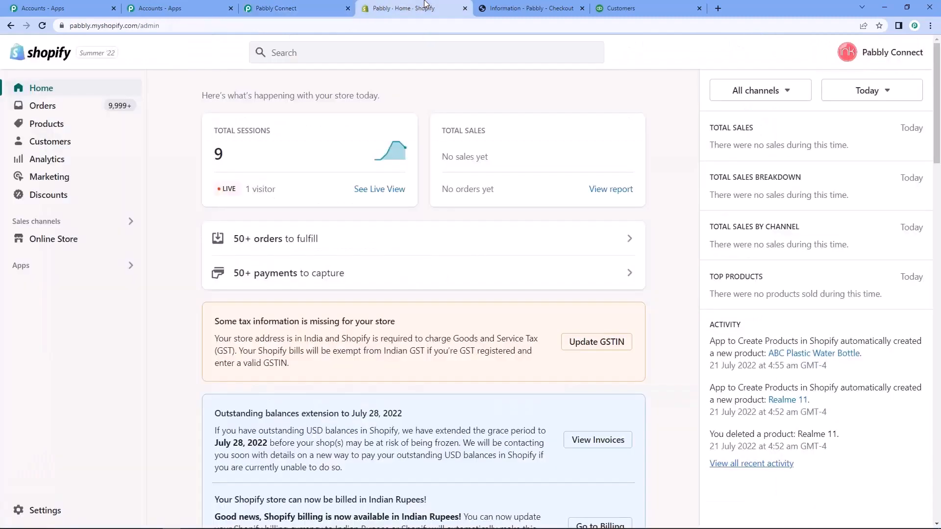
pyautogui.click(503, 10)
pyautogui.scroll(1, 334, 195)
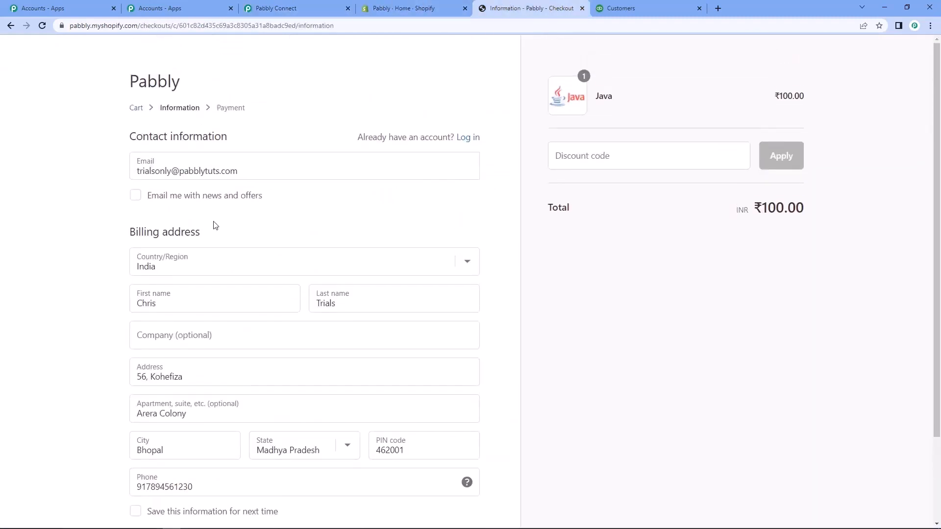
pyautogui.scroll(-2, 215, 225)
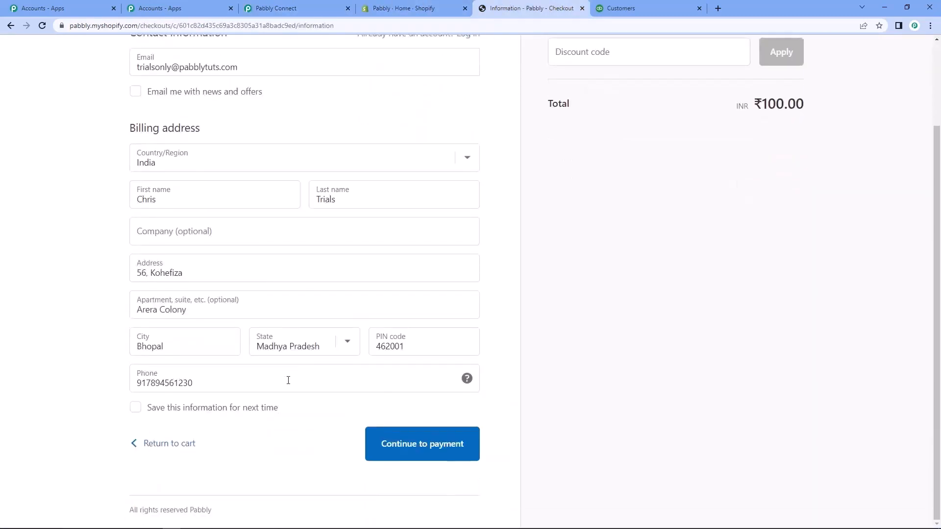
pyautogui.click(452, 453)
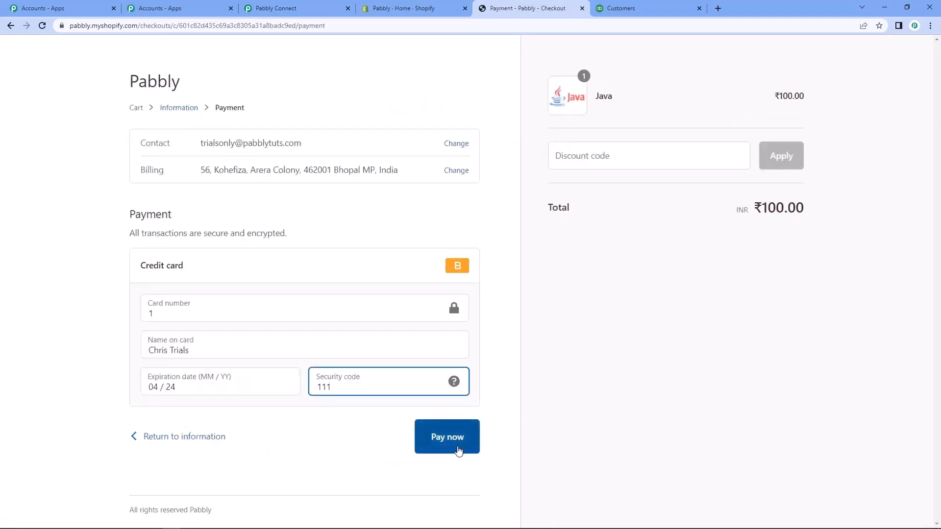
pyautogui.click(454, 451)
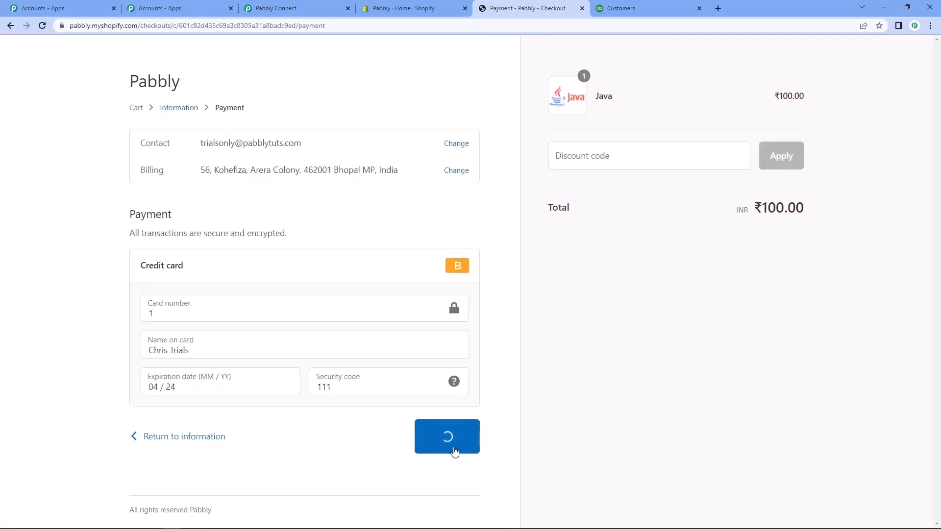
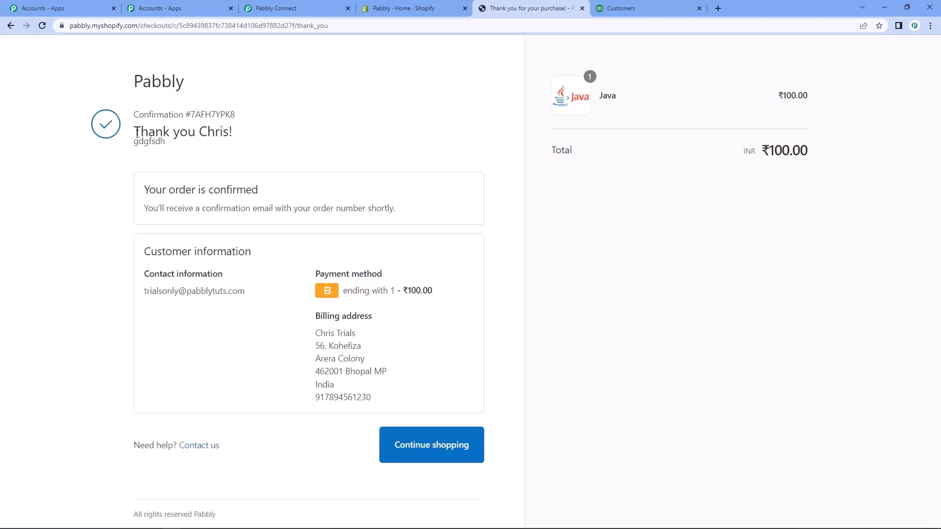
# Switch from the order confirmation to the Pabbly Connect workflow and review the billing name, address and city in the captured Shopify webhook response.
pyautogui.moveTo(164, 192); pyautogui.dragTo(294, 204)
pyautogui.click(287, 123)
pyautogui.click(278, 5)
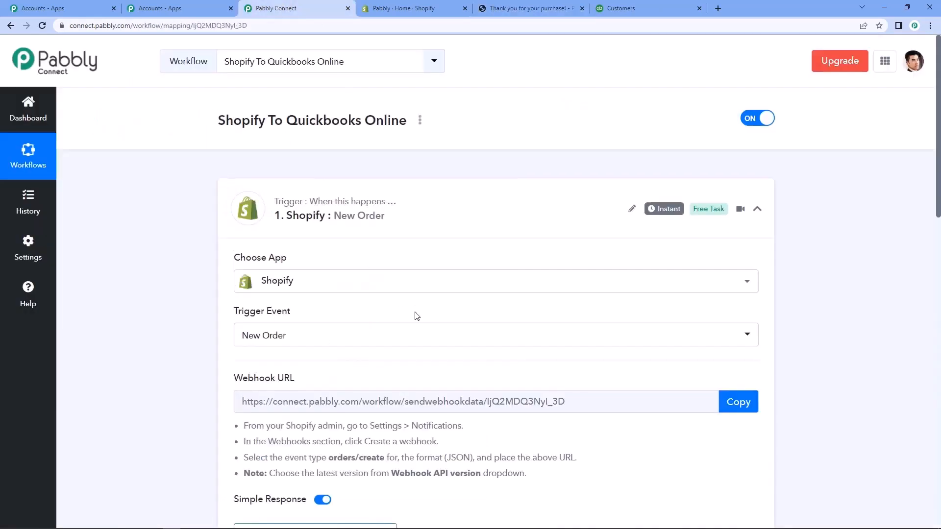
pyautogui.scroll(-5, 414, 315)
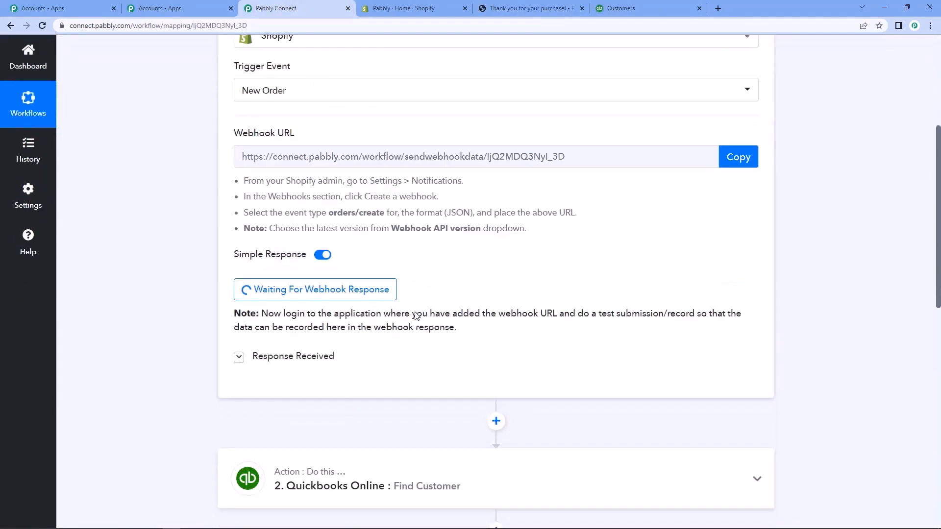
pyautogui.scroll(-4, 410, 294)
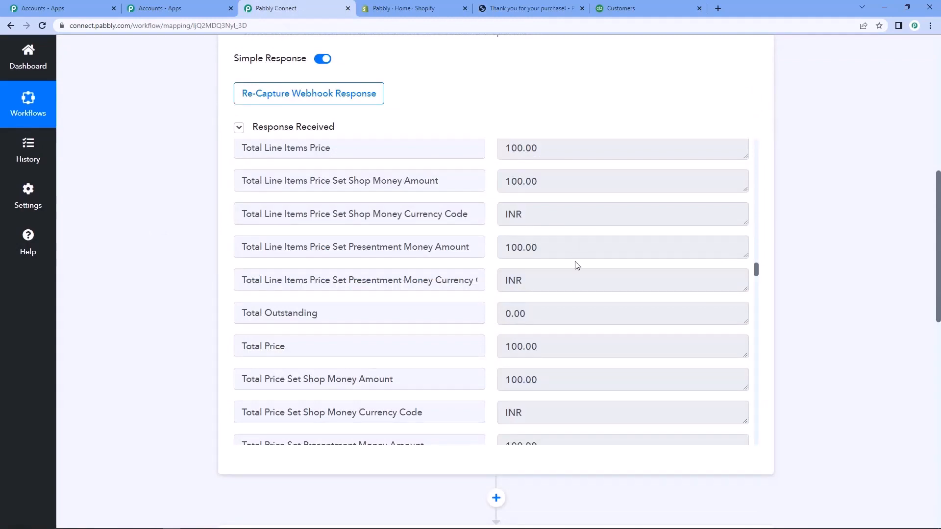
pyautogui.scroll(-8, 575, 289)
pyautogui.scroll(-7, 575, 290)
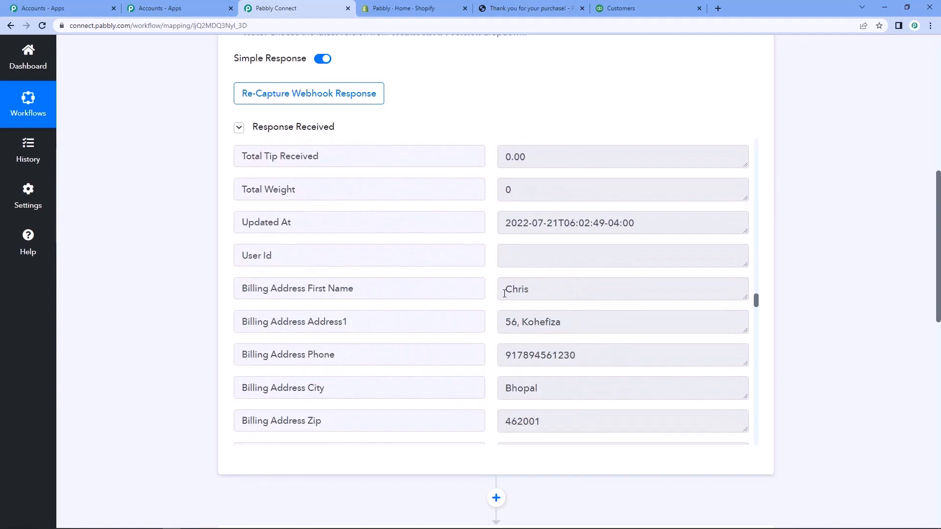
pyautogui.click(505, 293)
pyautogui.doubleClick(516, 289)
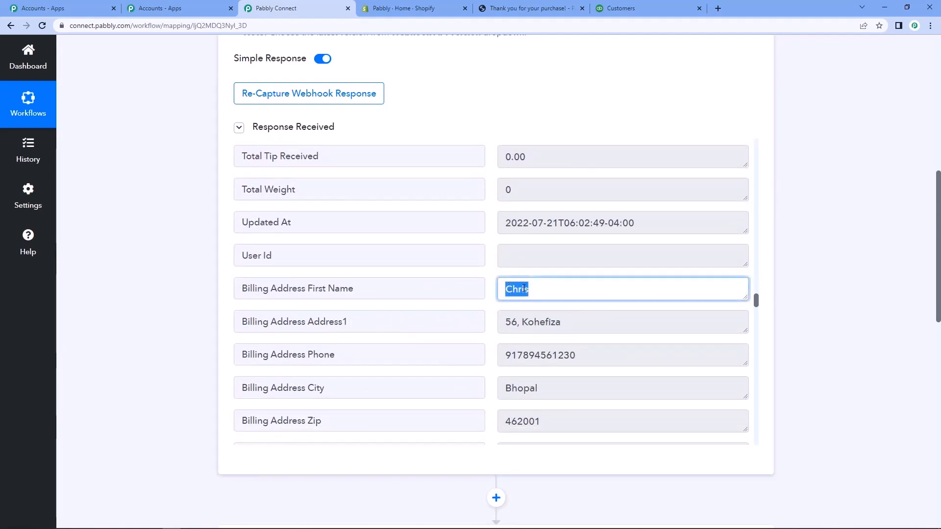
pyautogui.tripleClick(600, 327)
pyautogui.scroll(-3, 601, 327)
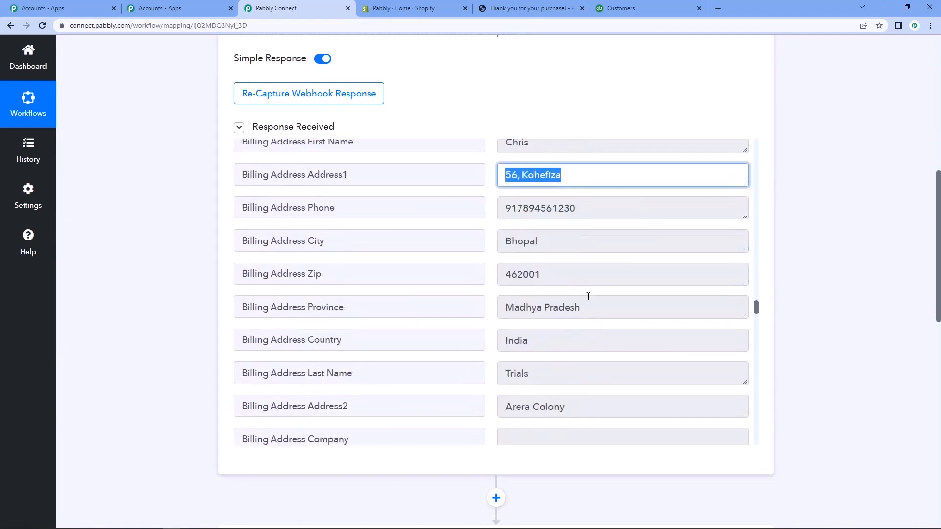
pyautogui.doubleClick(512, 240)
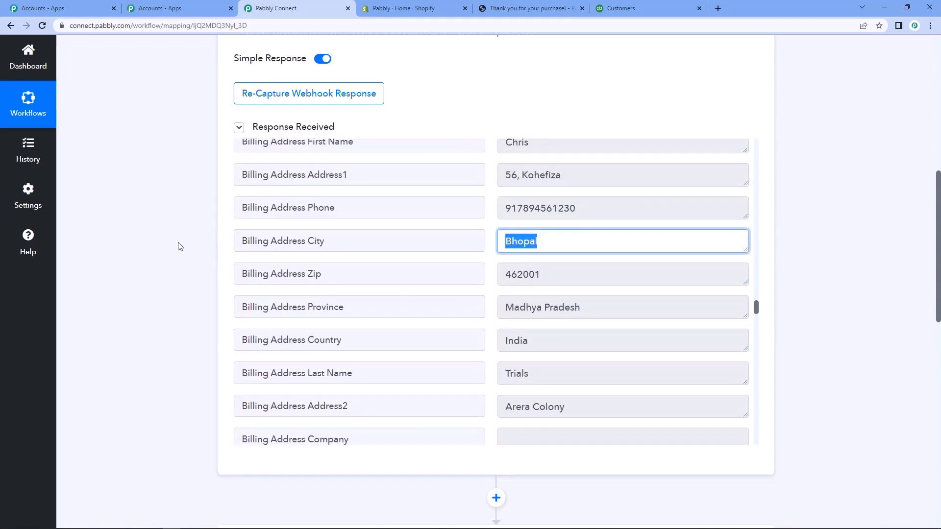
# Open the filter and action steps of the router's Route 2 and add a Quickbooks Online action step after the filter.
pyautogui.scroll(3, 218, 260)
pyautogui.scroll(-10, 343, 318)
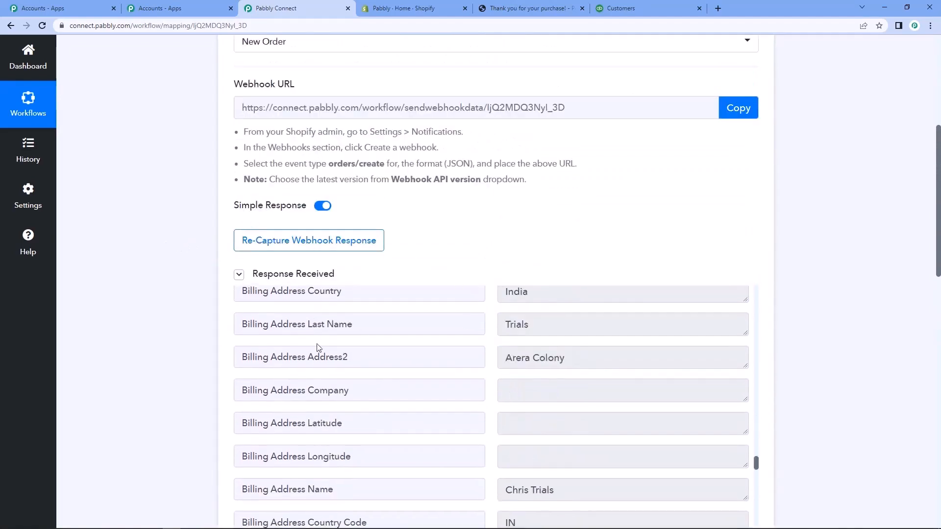
pyautogui.scroll(-10, 162, 345)
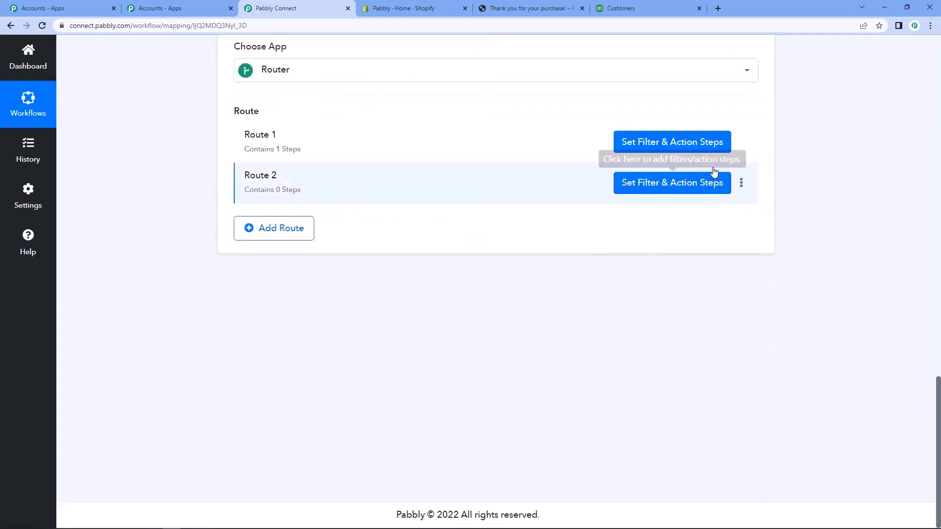
pyautogui.click(664, 187)
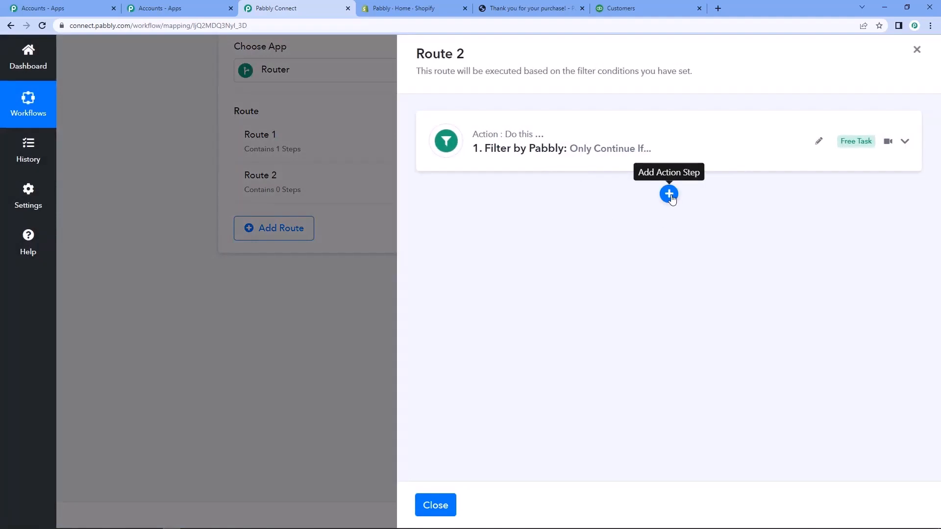
pyautogui.click(669, 194)
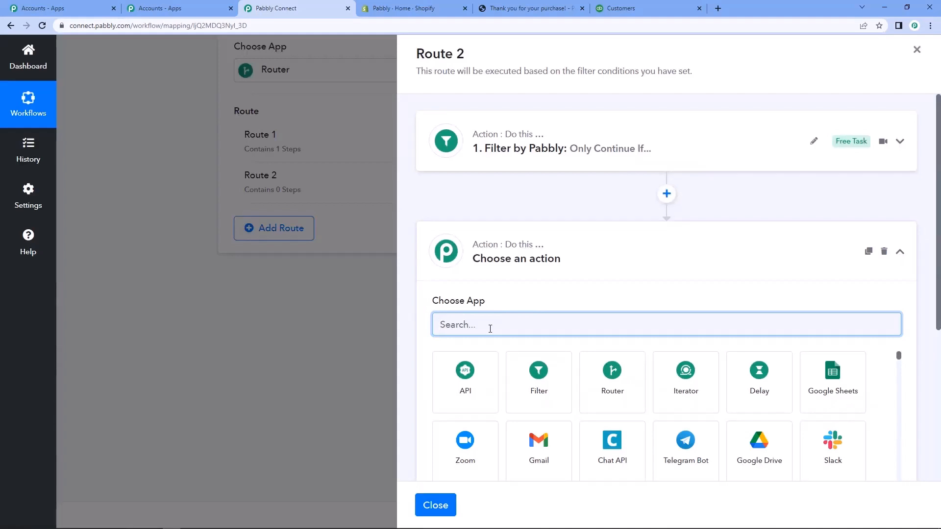
pyautogui.write('quick')
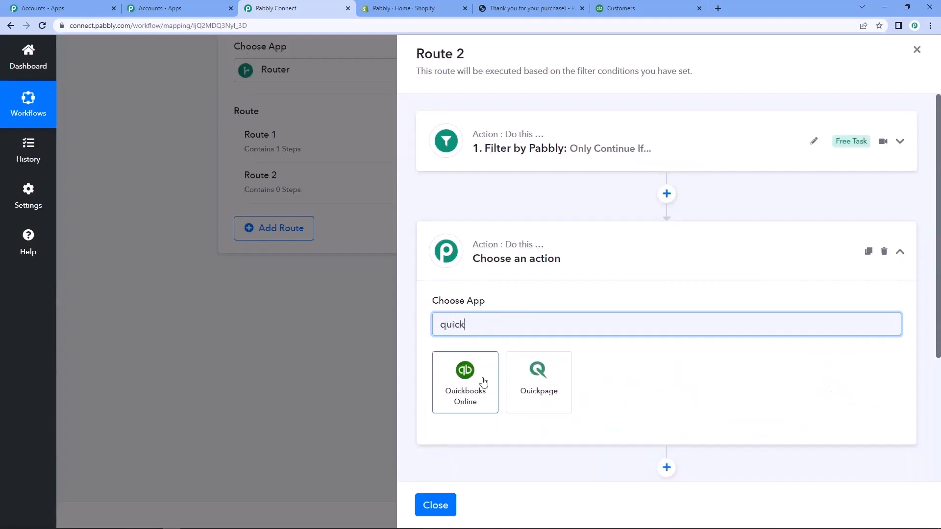
pyautogui.click(482, 381)
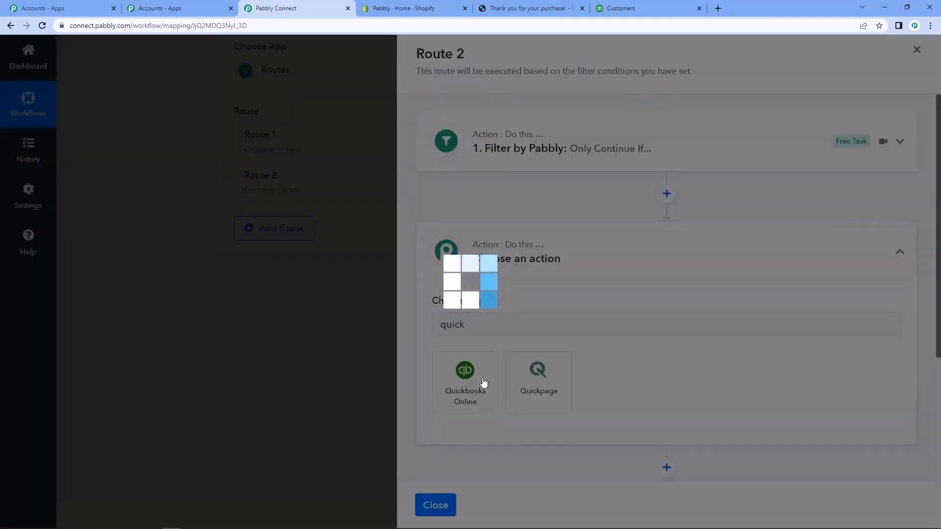
# Set the action event of Route 2's Quickbooks Online step to Create a Customer.
pyautogui.scroll(-1, 508, 321)
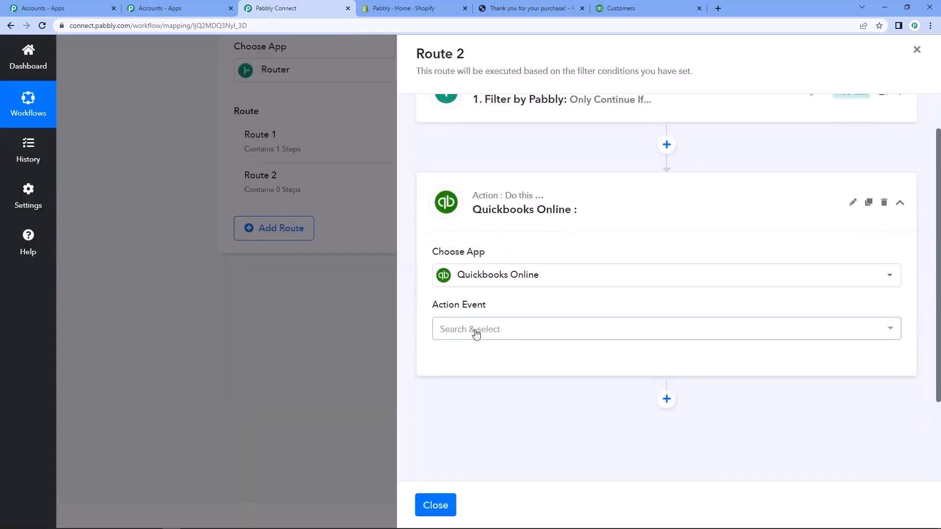
pyautogui.click(475, 329)
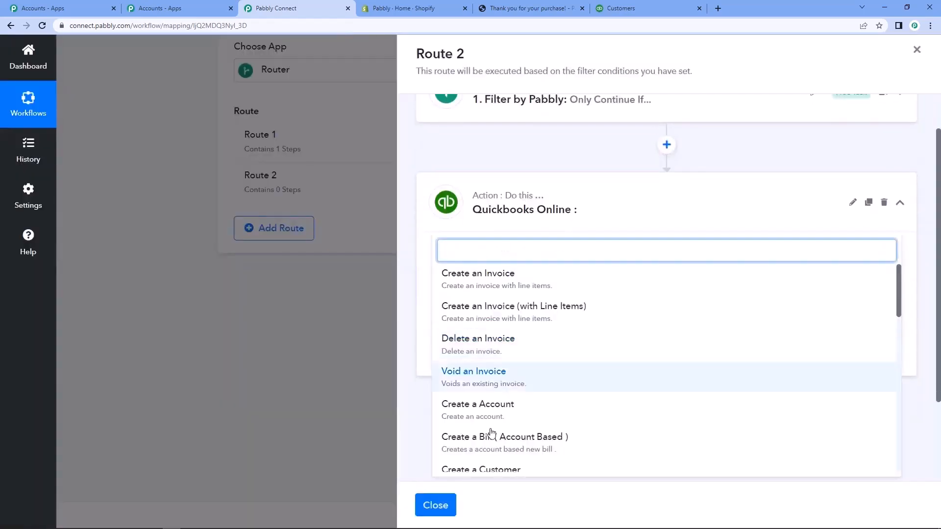
pyautogui.scroll(-1, 491, 423)
pyautogui.scroll(-3, 490, 423)
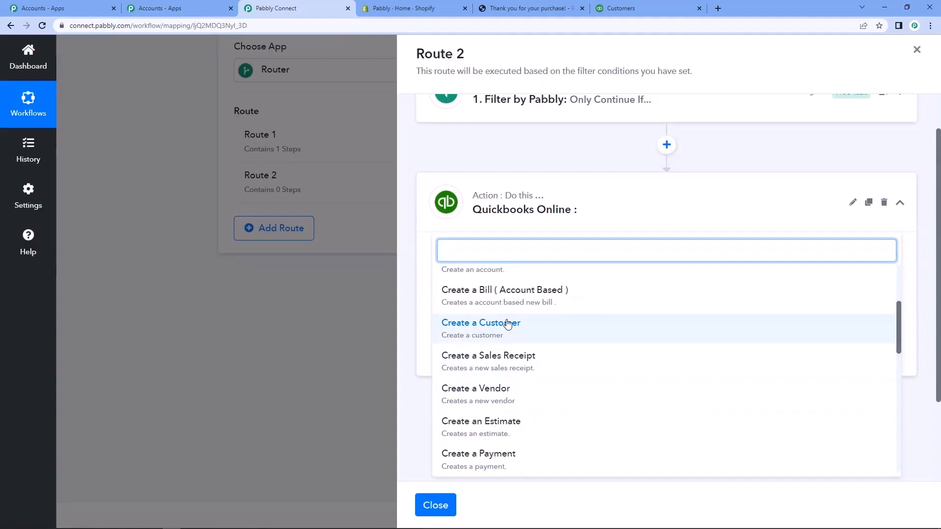
pyautogui.click(507, 326)
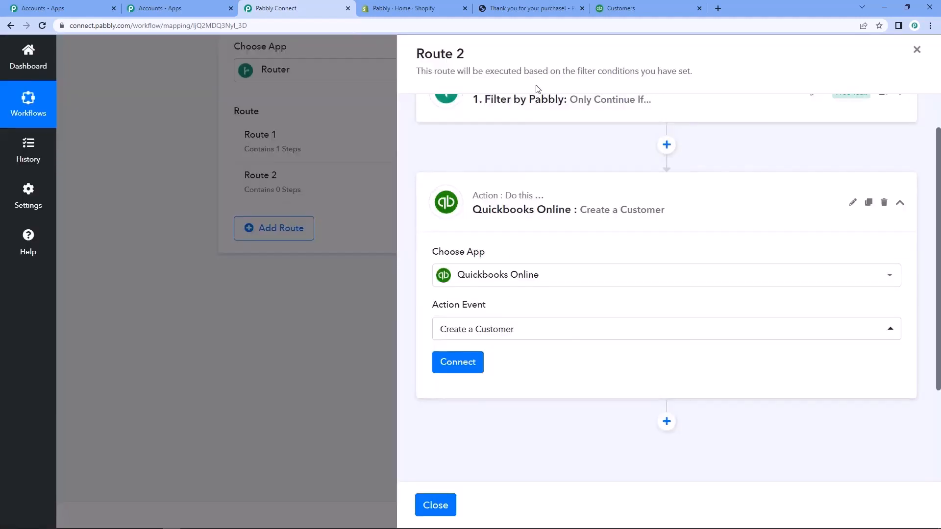
# Switch to QuickBooks and look through the customer list for the buyer from the Shopify order.
pyautogui.click(618, 7)
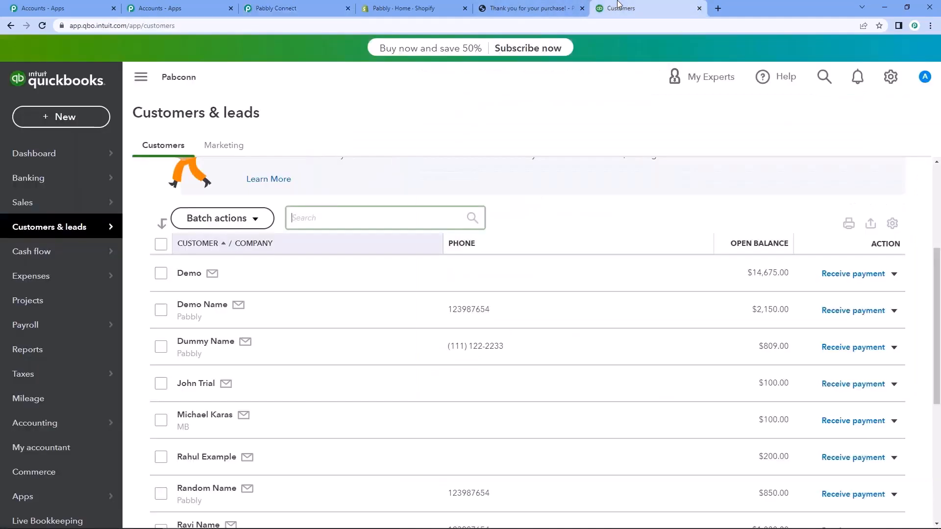
pyautogui.scroll(-5, 196, 368)
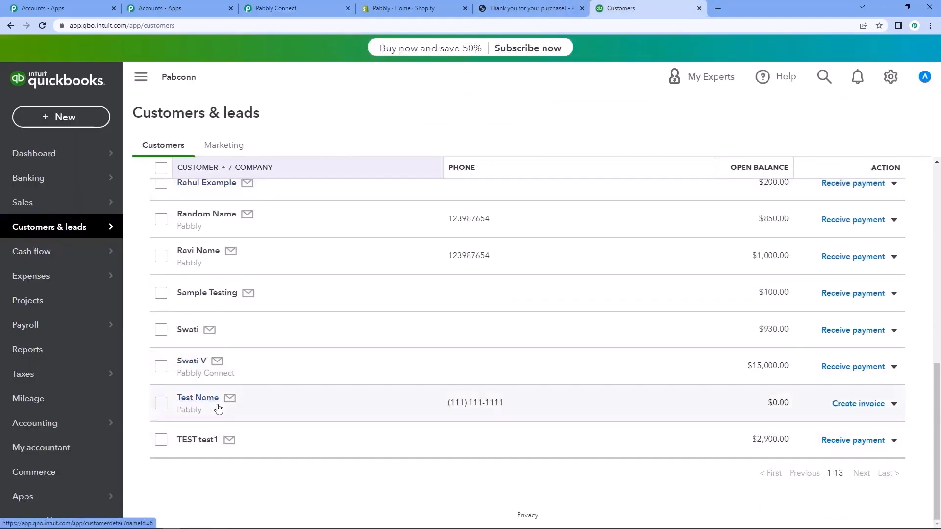
pyautogui.scroll(6, 218, 408)
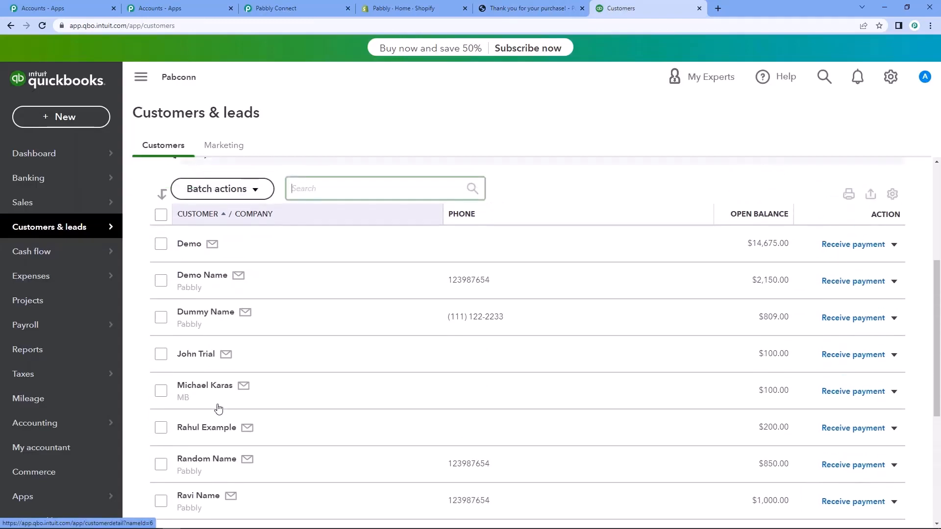
pyautogui.scroll(-6, 216, 371)
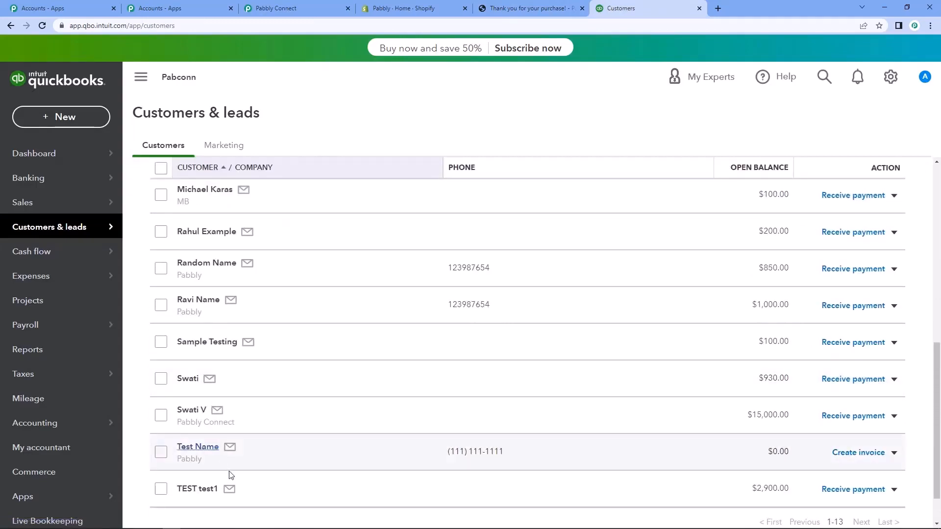
pyautogui.scroll(2, 231, 473)
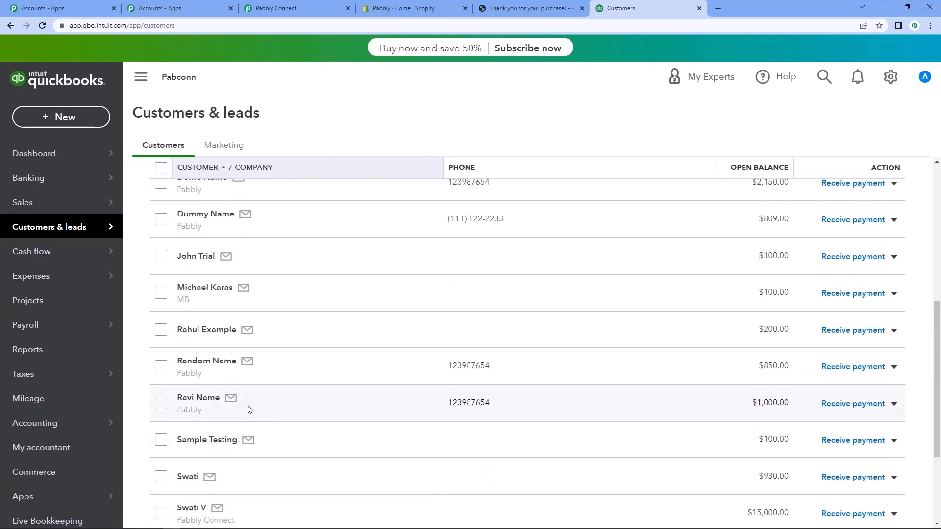
pyautogui.scroll(2, 249, 412)
pyautogui.scroll(-3, 248, 411)
pyautogui.scroll(3, 249, 410)
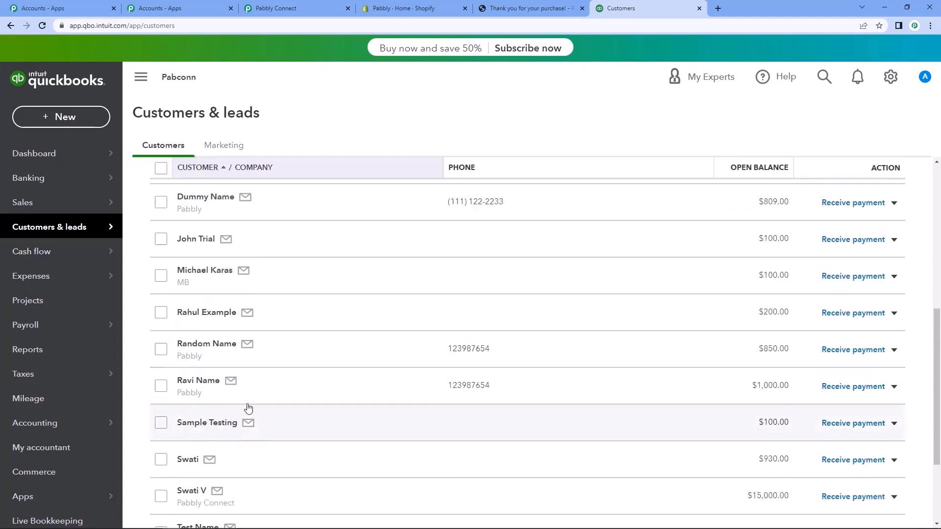
# Return to Pabbly Connect and connect the Create a Customer step using the existing connection Quickbooks Online #12.
pyautogui.click(273, 8)
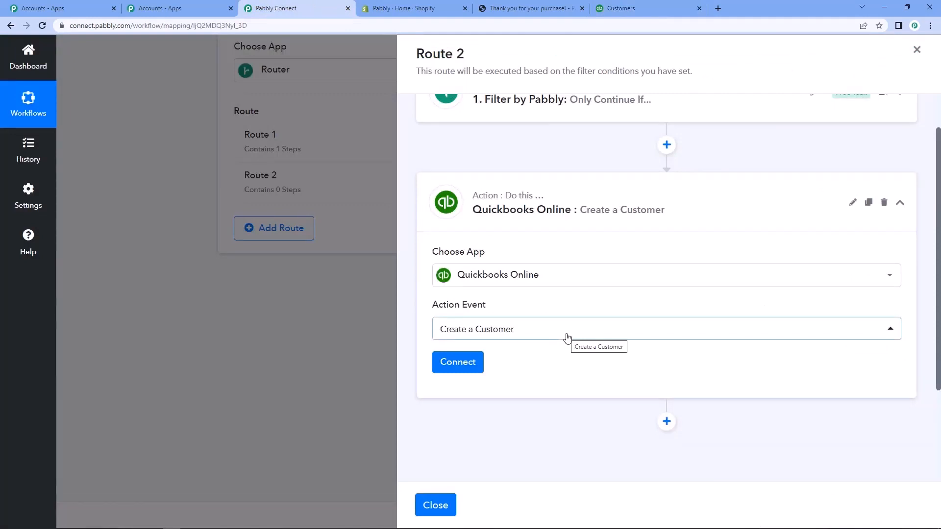
pyautogui.scroll(-2, 567, 337)
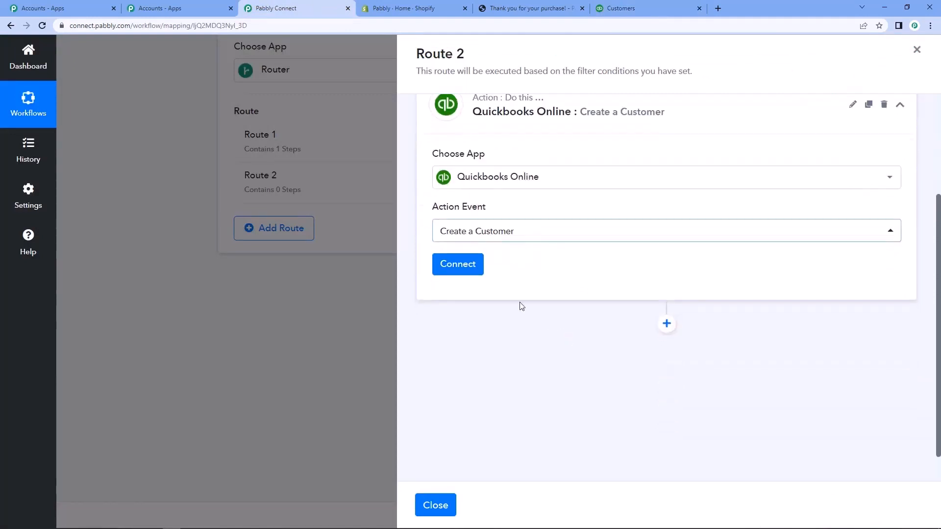
pyautogui.click(453, 272)
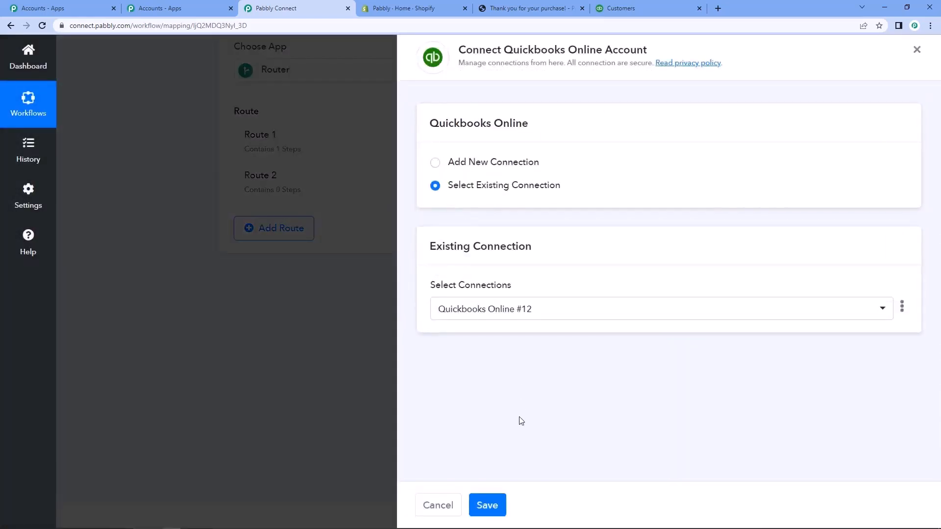
pyautogui.click(485, 510)
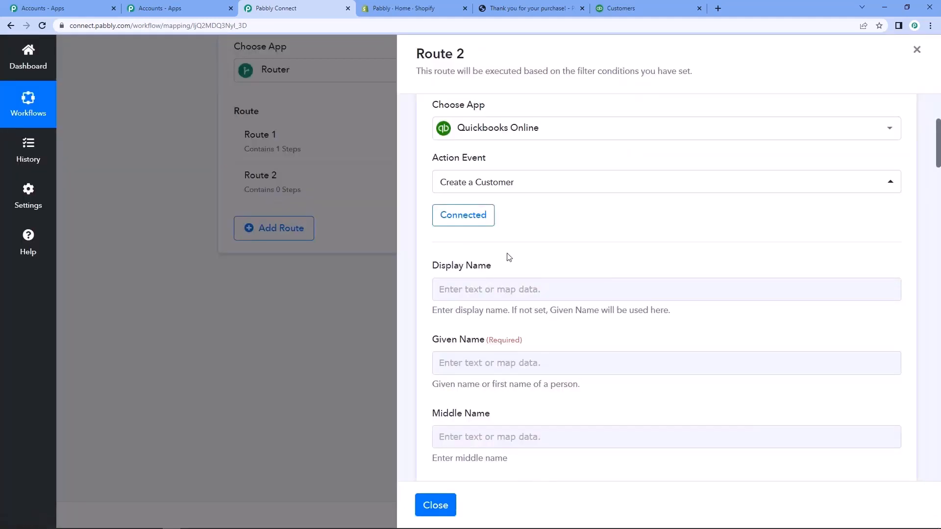
# Map the Given Name field to Billing Address First Name from the Shopify New Order data.
pyautogui.scroll(-3, 517, 261)
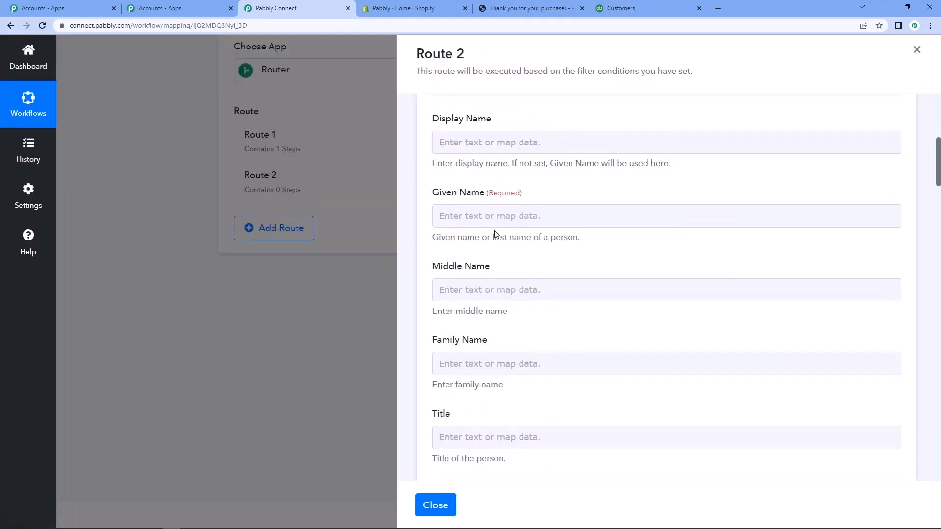
pyautogui.click(483, 216)
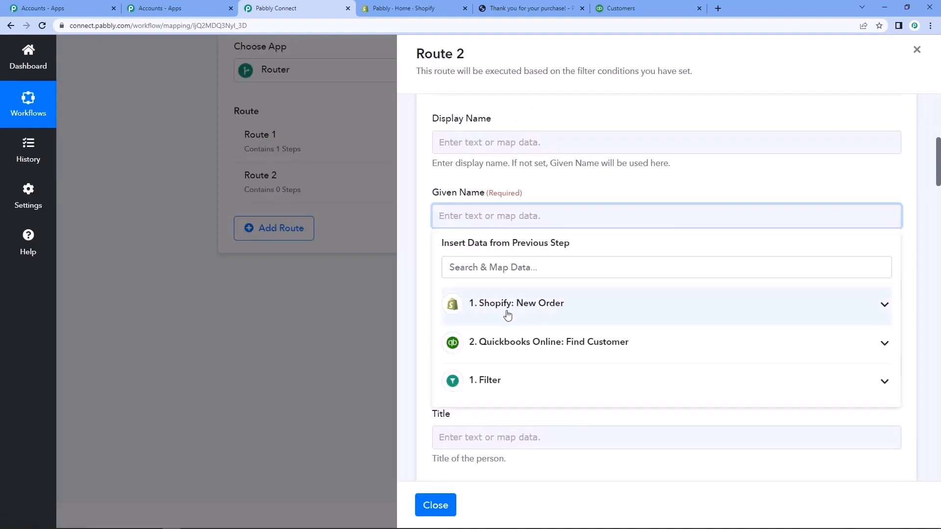
pyautogui.click(507, 314)
pyautogui.click(499, 265)
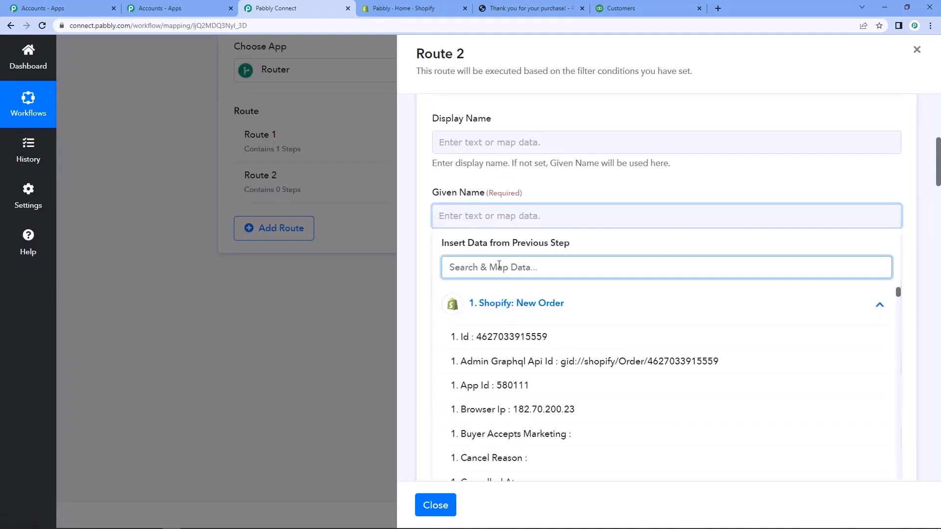
pyautogui.write('bil')
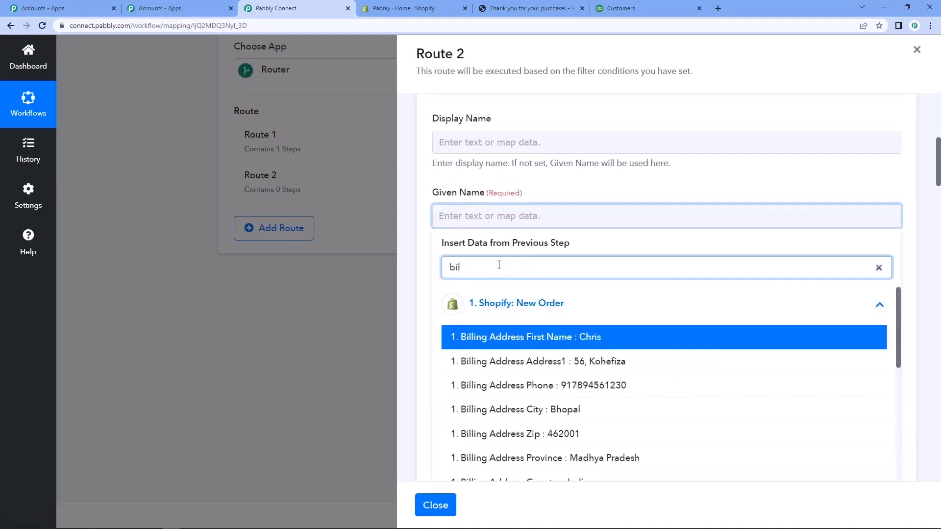
pyautogui.click(504, 336)
pyautogui.click(413, 267)
# Map the Family Name field to Billing Address Last Name from the Shopify New Order data.
pyautogui.scroll(-2, 420, 264)
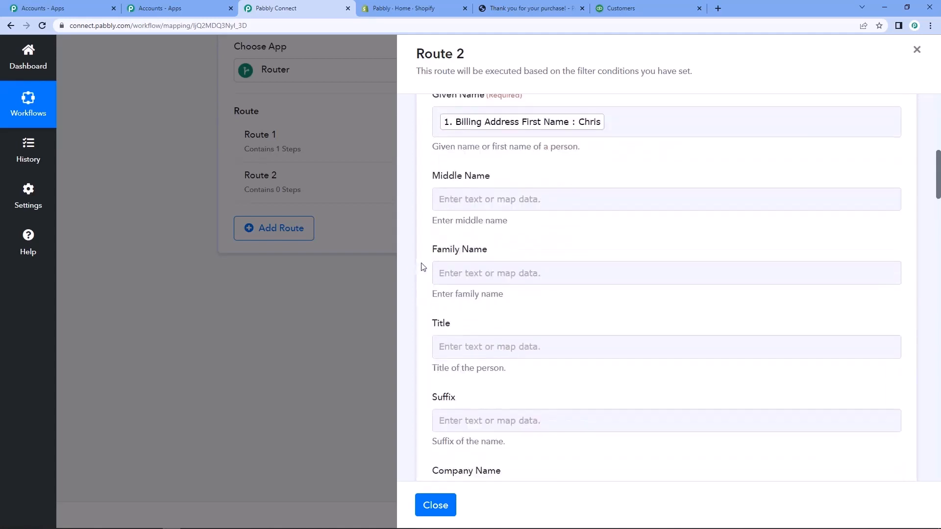
pyautogui.click(482, 273)
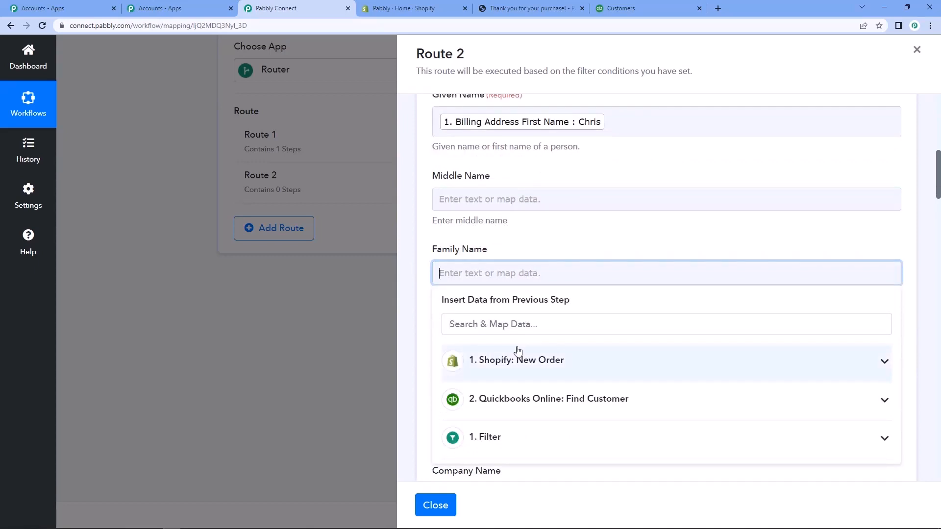
pyautogui.click(525, 361)
pyautogui.scroll(-1, 561, 352)
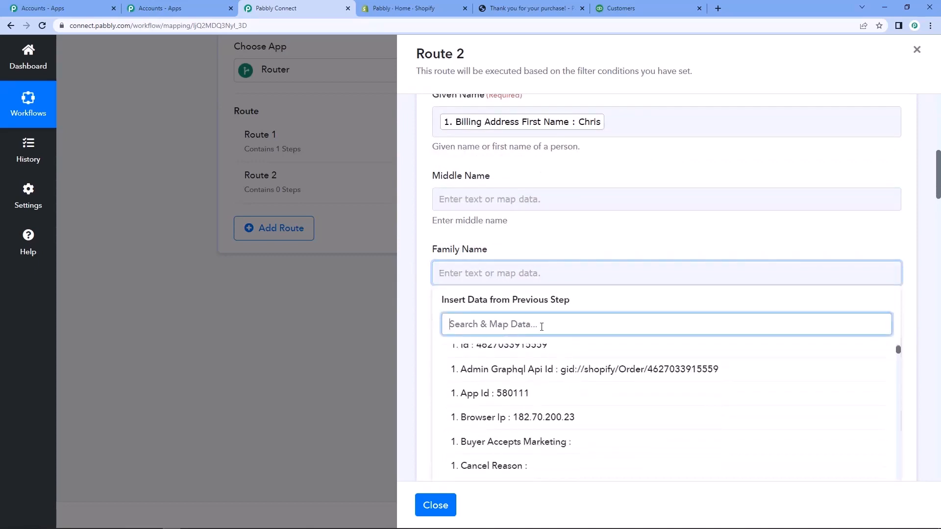
pyautogui.write('bill')
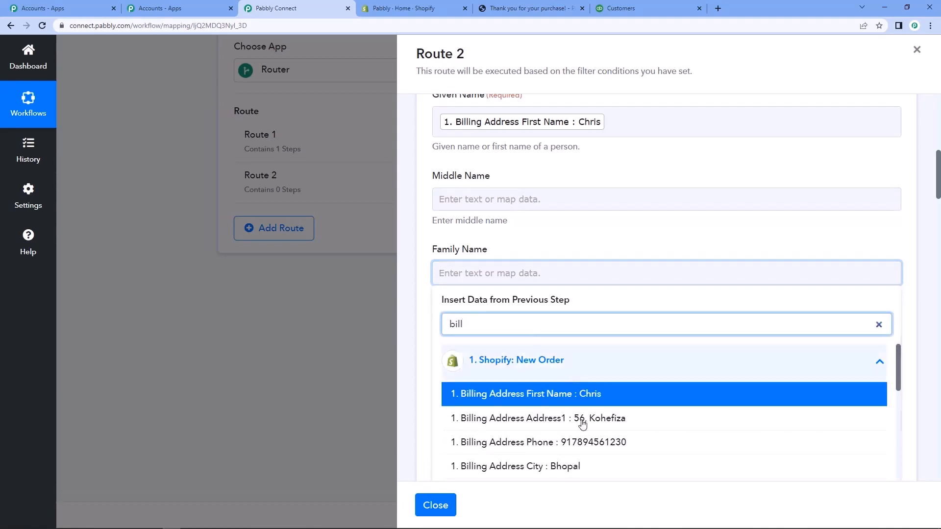
pyautogui.scroll(-2, 582, 422)
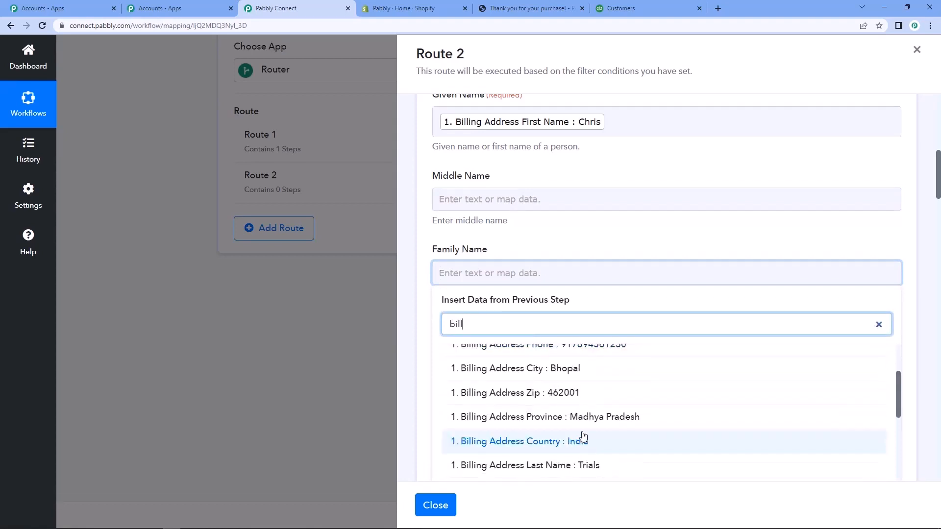
pyautogui.click(570, 465)
pyautogui.click(423, 313)
# Map the Mobile Number field to Billing Address Phone from the Shopify New Order data.
pyautogui.scroll(-6, 424, 313)
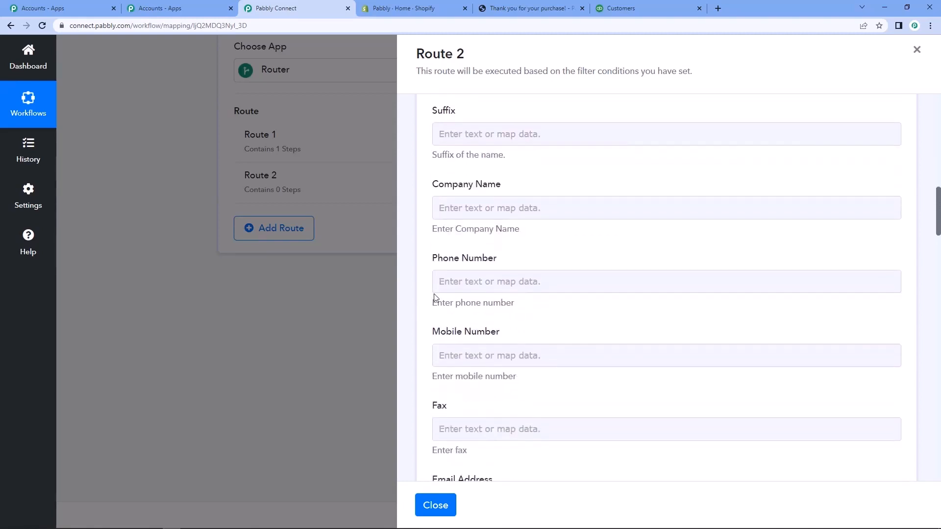
pyautogui.scroll(-3, 469, 319)
pyautogui.click(466, 210)
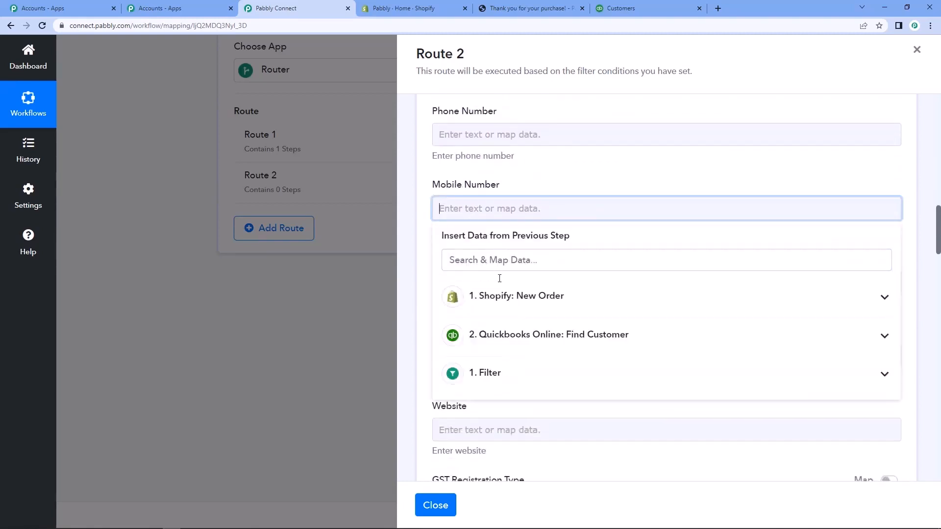
pyautogui.click(502, 296)
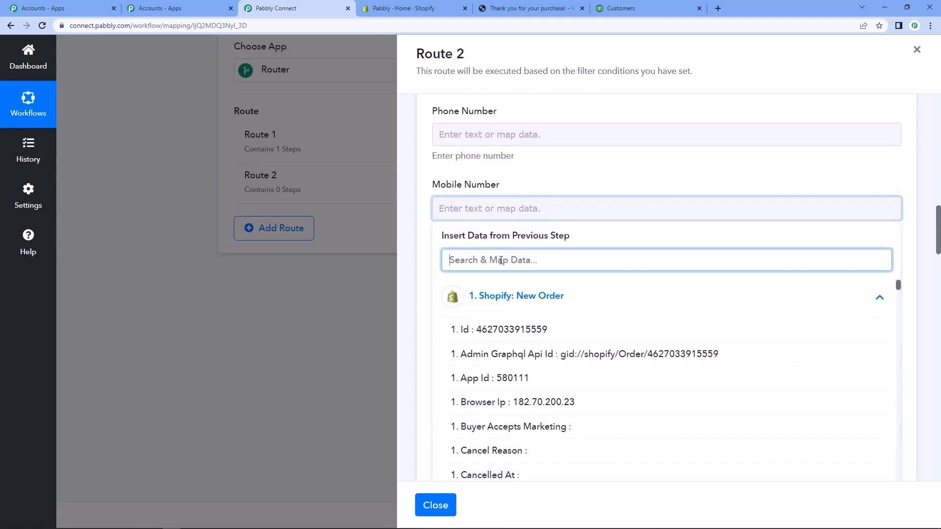
pyautogui.write('phon')
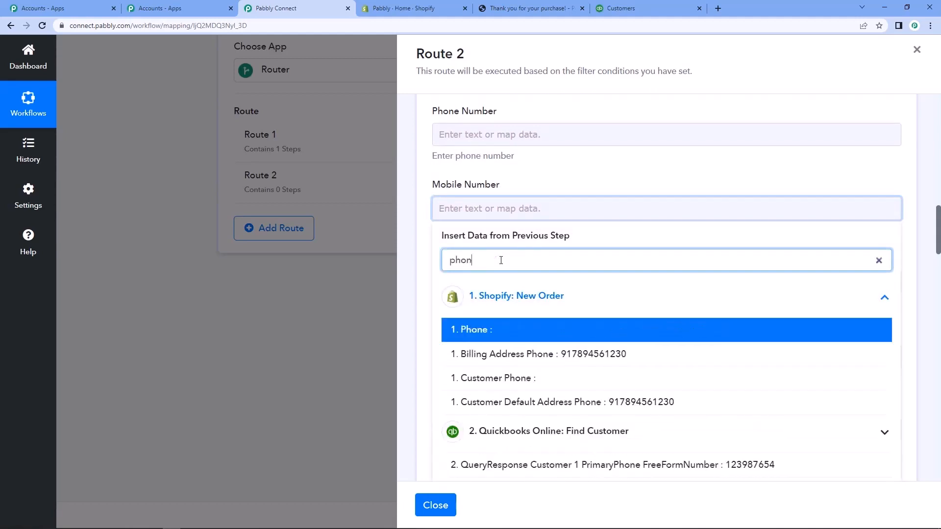
pyautogui.click(570, 355)
pyautogui.click(418, 307)
# Map the Billing Address 1 field to Billing Address Address1 from the Shopify New Order data.
pyautogui.scroll(-3, 419, 307)
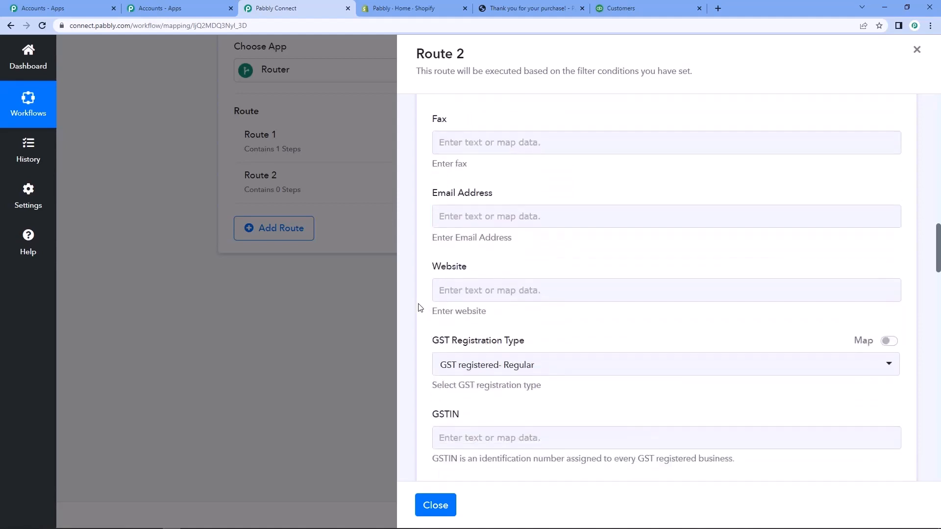
pyautogui.scroll(-3, 419, 307)
pyautogui.scroll(-2, 418, 308)
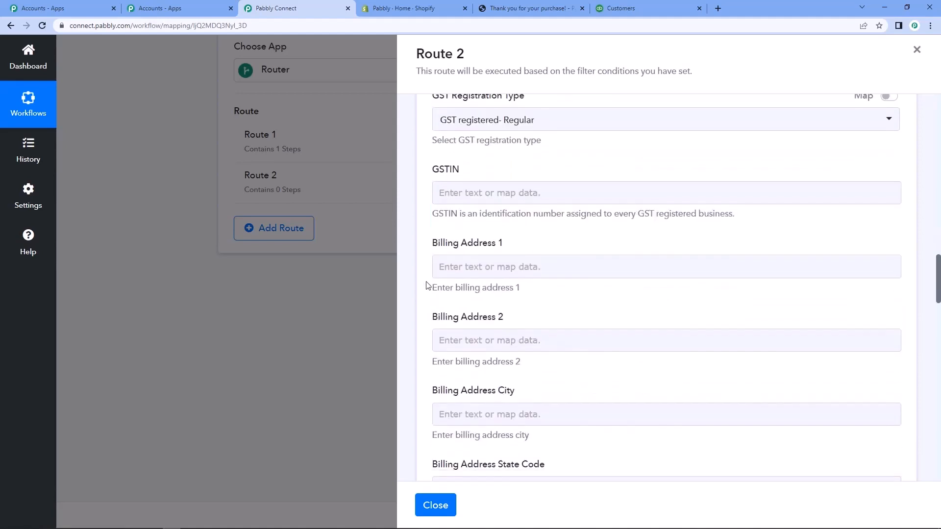
pyautogui.click(436, 267)
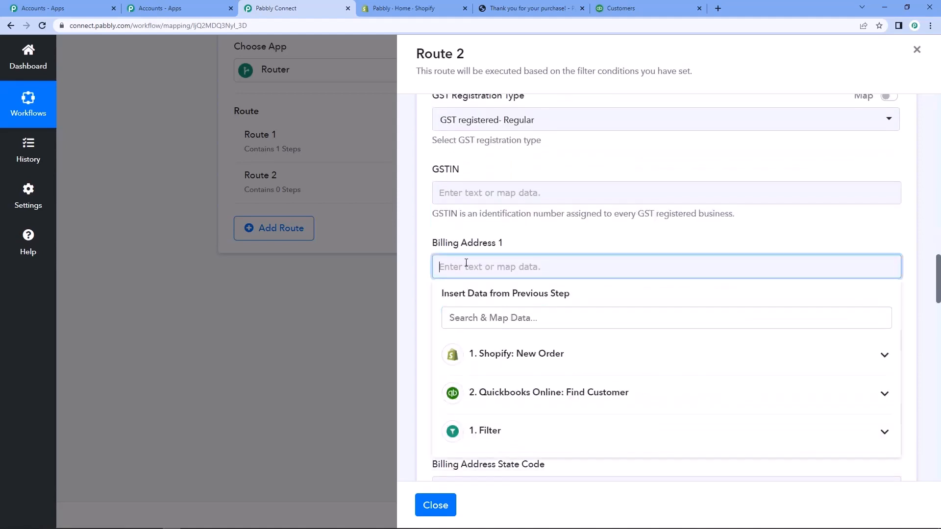
pyautogui.click(520, 363)
pyautogui.click(520, 319)
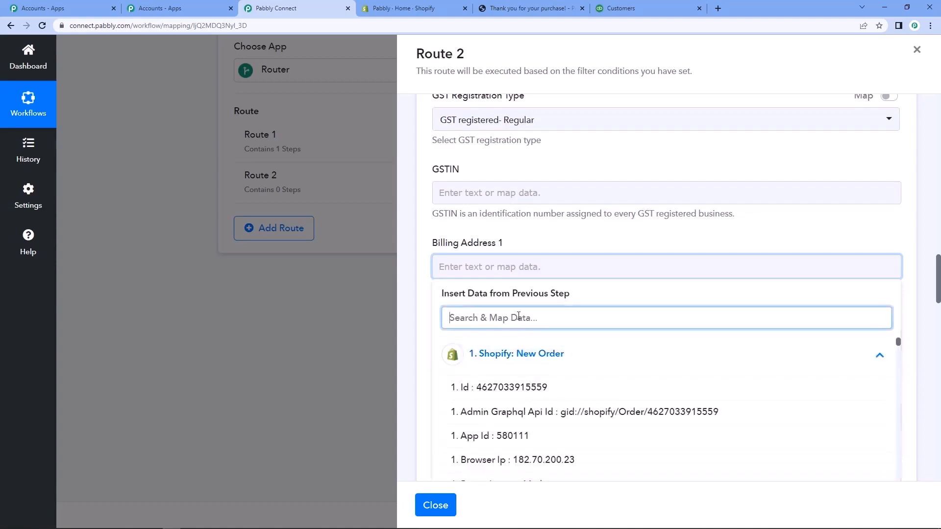
pyautogui.write('billing ad')
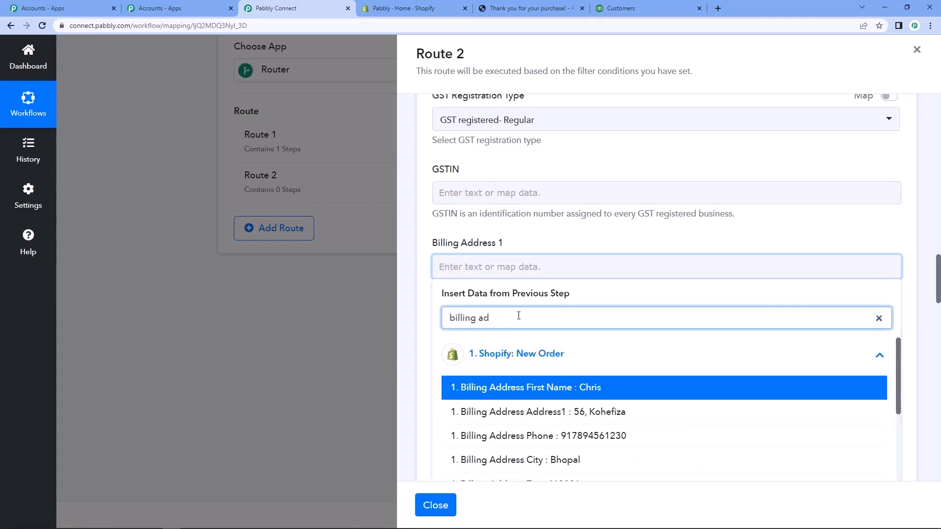
pyautogui.click(582, 422)
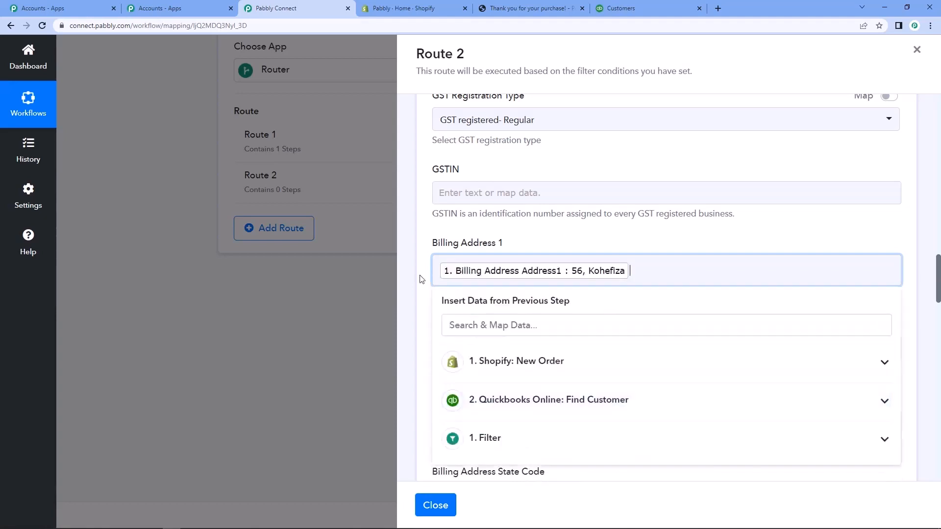
pyautogui.click(420, 300)
# Map the Billing Address City field to Billing Address City from the Shopify New Order data, leaving Billing Address 2 empty.
pyautogui.scroll(-2, 420, 300)
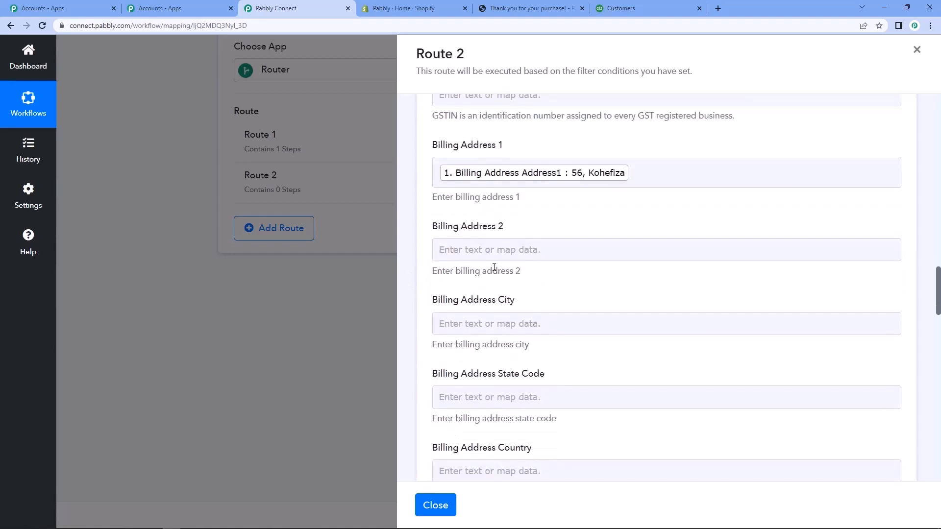
pyautogui.click(469, 249)
pyautogui.click(424, 271)
pyautogui.click(489, 318)
pyautogui.click(531, 408)
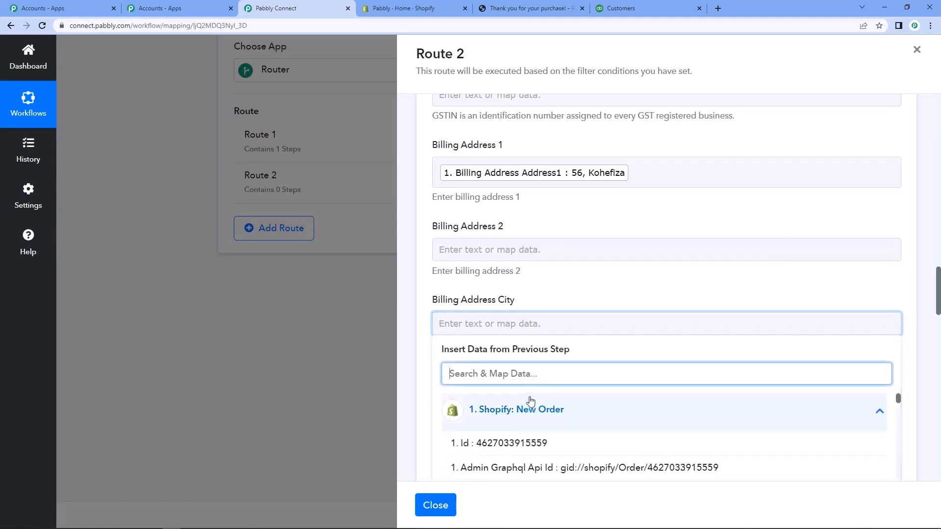
pyautogui.write('ci')
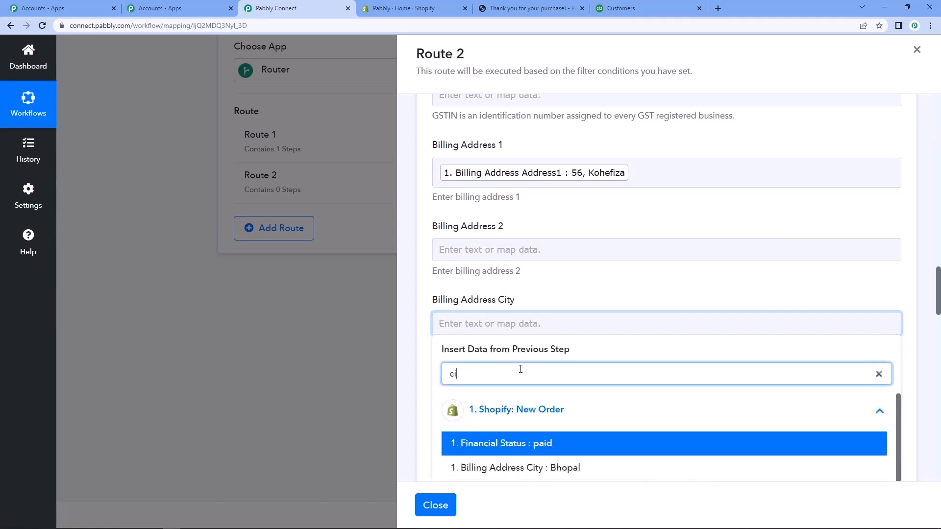
pyautogui.write('ty')
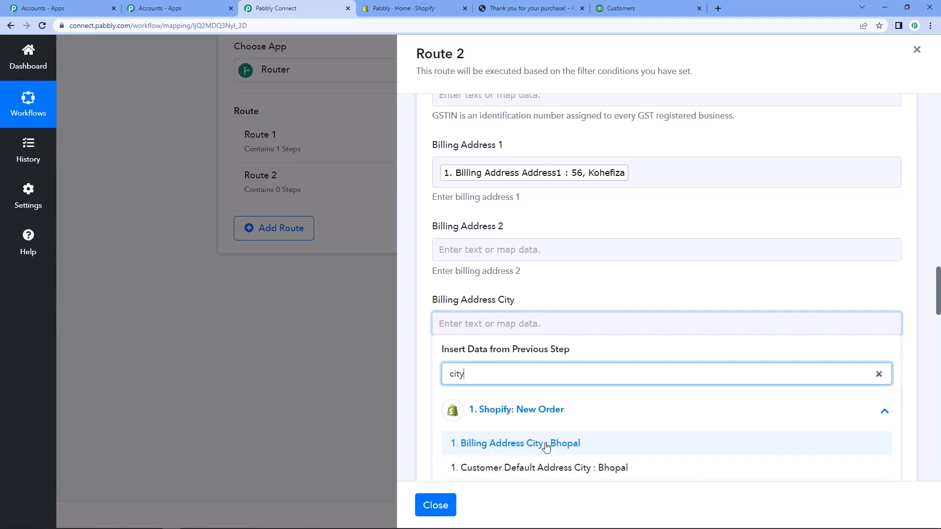
pyautogui.click(550, 444)
pyautogui.scroll(-3, 568, 271)
pyautogui.click(419, 267)
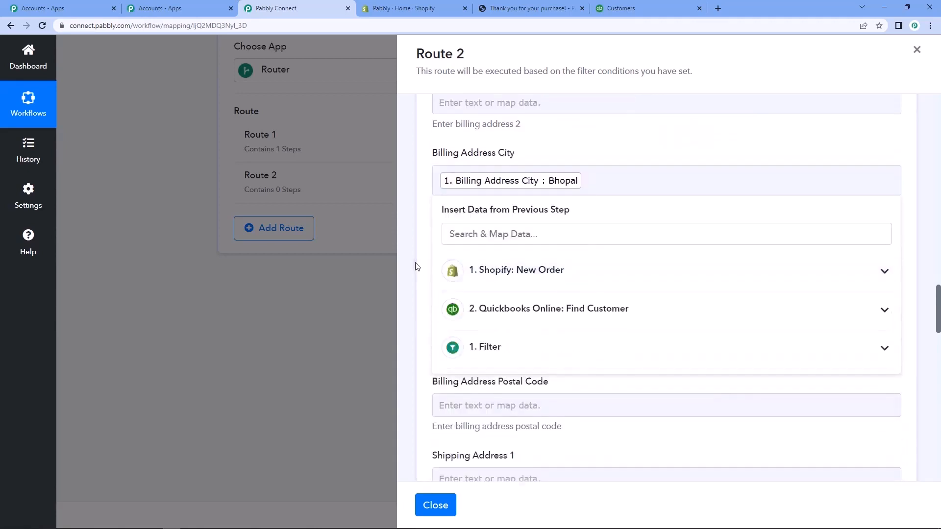
# Map the Billing Address State Code field to Billing Address Province Code from the Shopify New Order data.
pyautogui.scroll(-2, 418, 265)
pyautogui.click(498, 209)
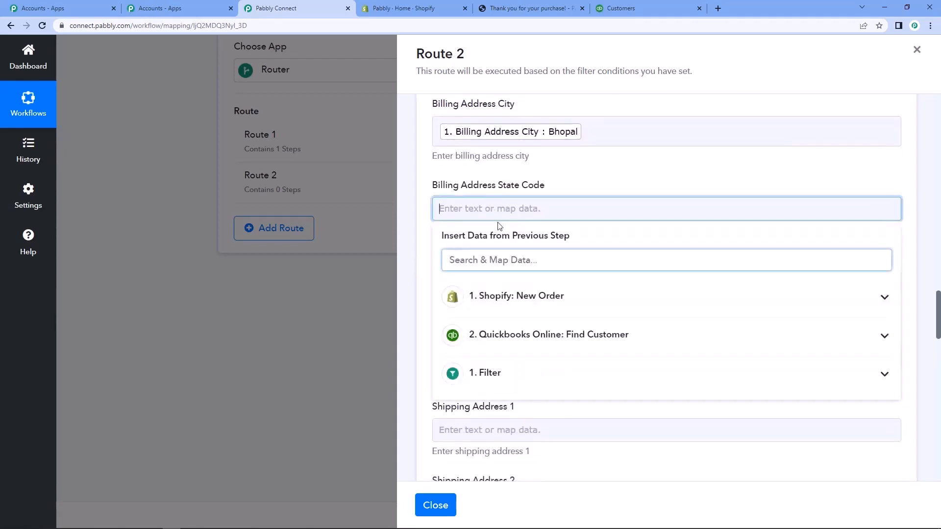
pyautogui.click(514, 295)
pyautogui.write('sta')
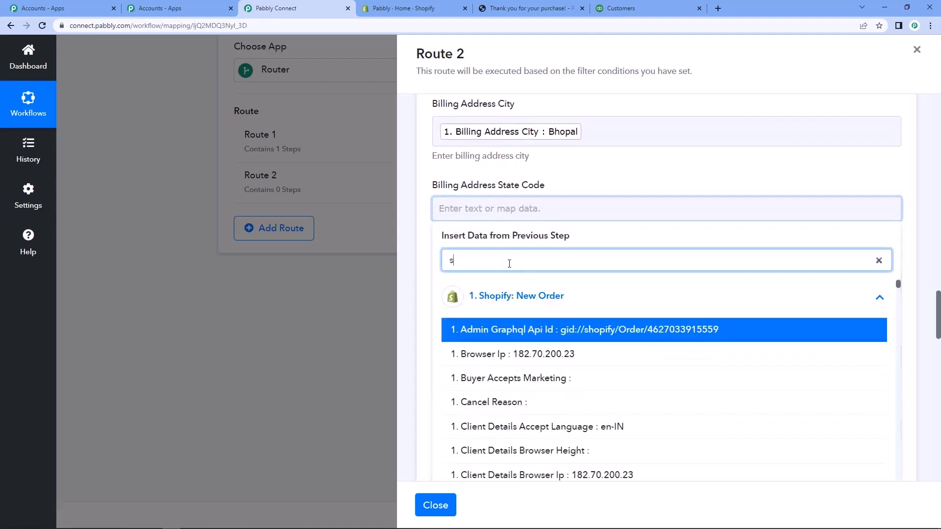
pyautogui.press('BackSpace')
pyautogui.press('BackSpace')
pyautogui.press('BackSpace')
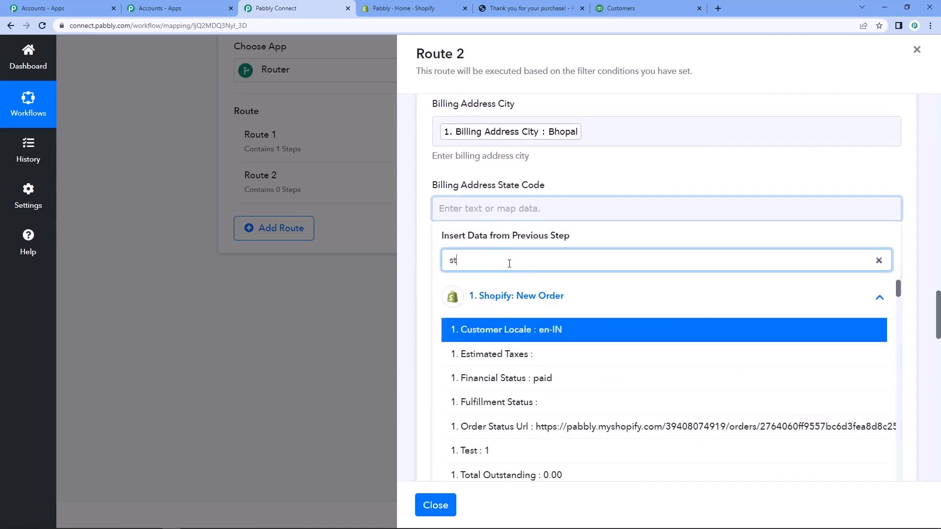
pyautogui.write('provi')
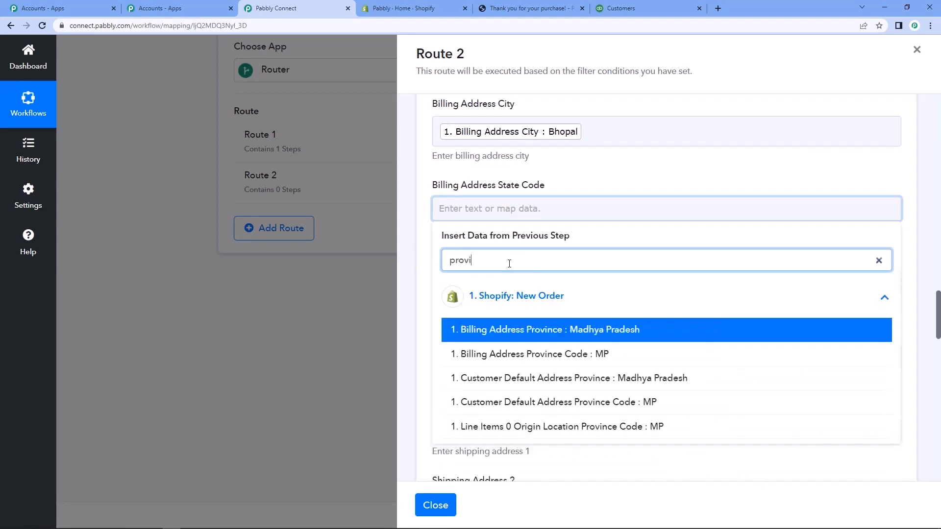
pyautogui.click(571, 357)
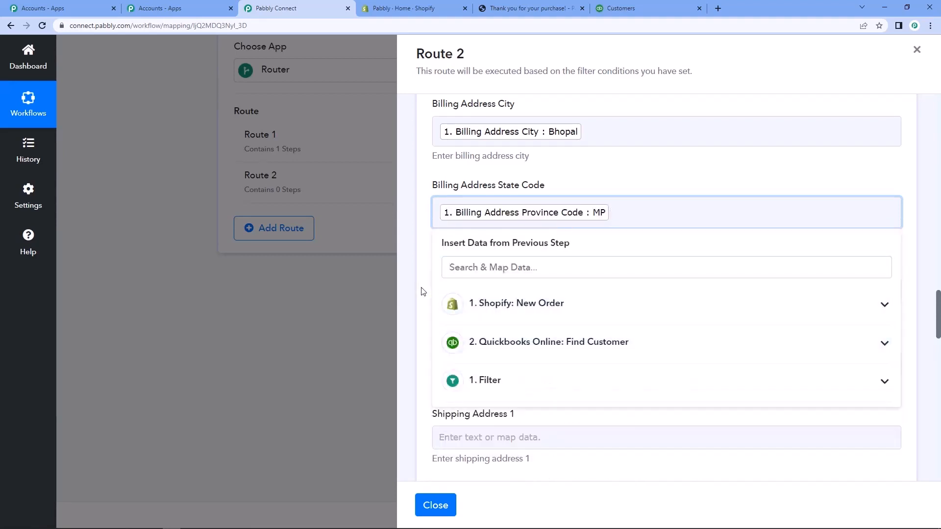
pyautogui.click(423, 291)
# Map the Billing Address Country field to Billing Address Country from the Shopify New Order data.
pyautogui.scroll(-1, 489, 261)
pyautogui.click(489, 240)
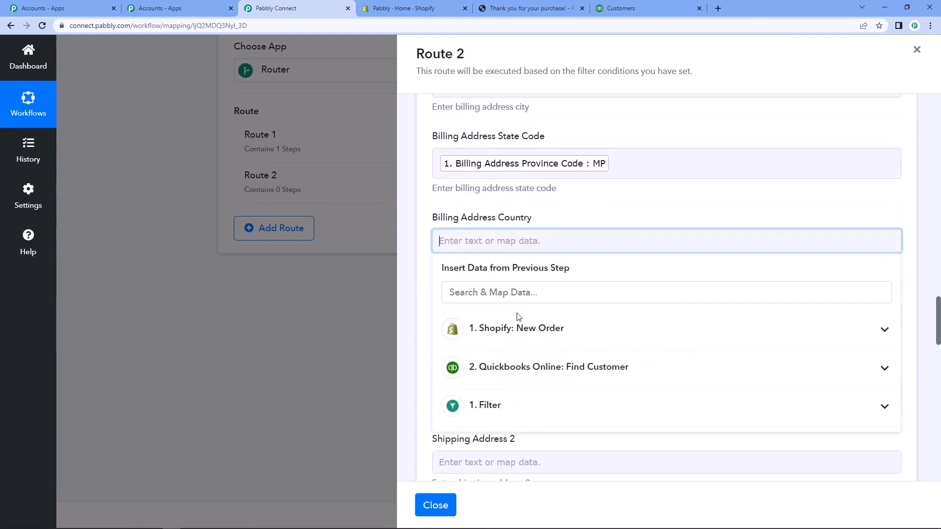
pyautogui.click(524, 324)
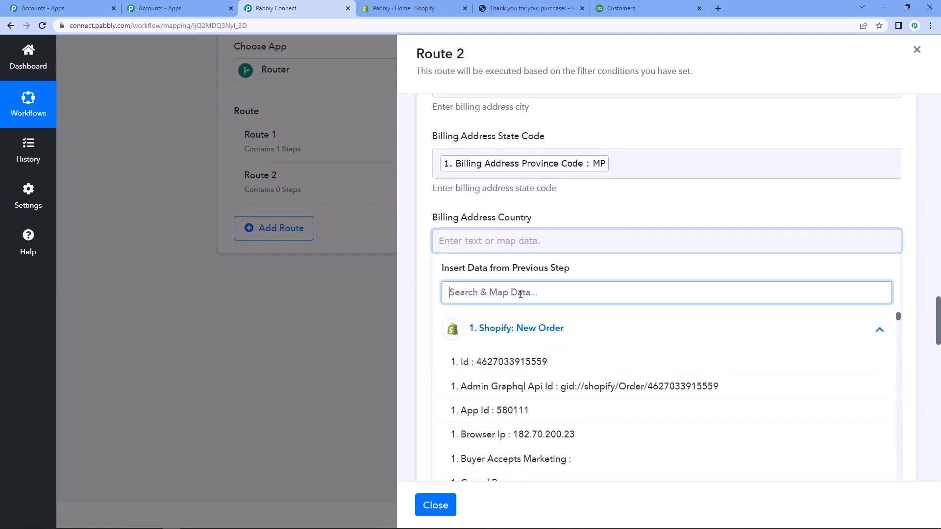
pyautogui.write('indi')
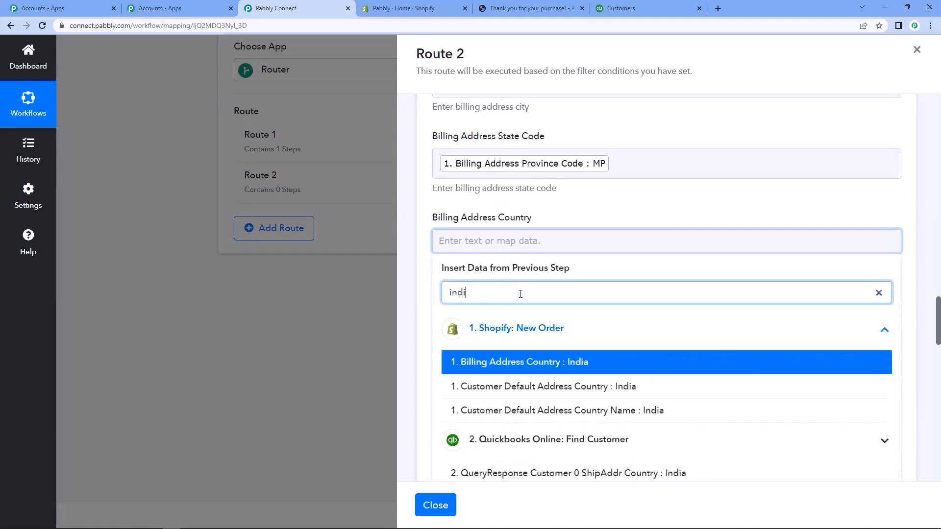
pyautogui.click(598, 376)
pyautogui.click(418, 275)
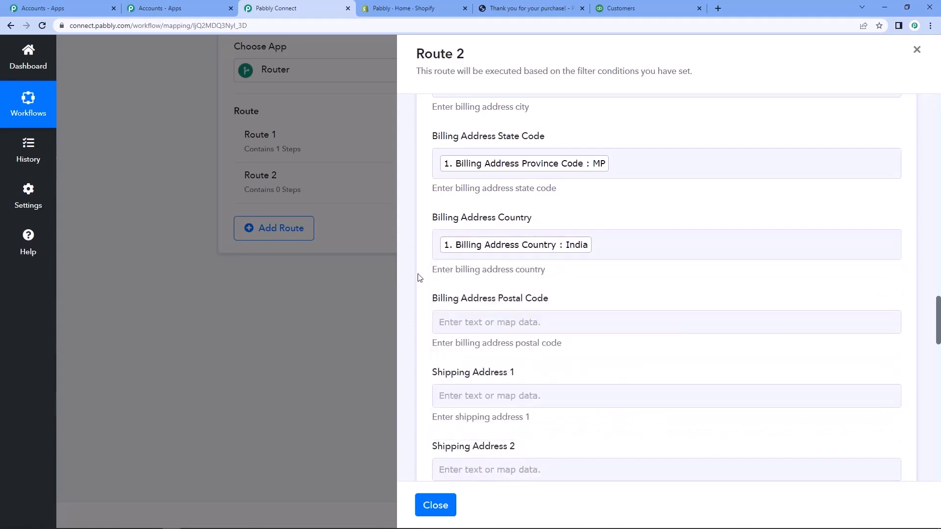
# Map the Billing Address Postal Code field to Billing Address Zip from the Shopify New Order data.
pyautogui.scroll(-2, 419, 277)
pyautogui.click(472, 216)
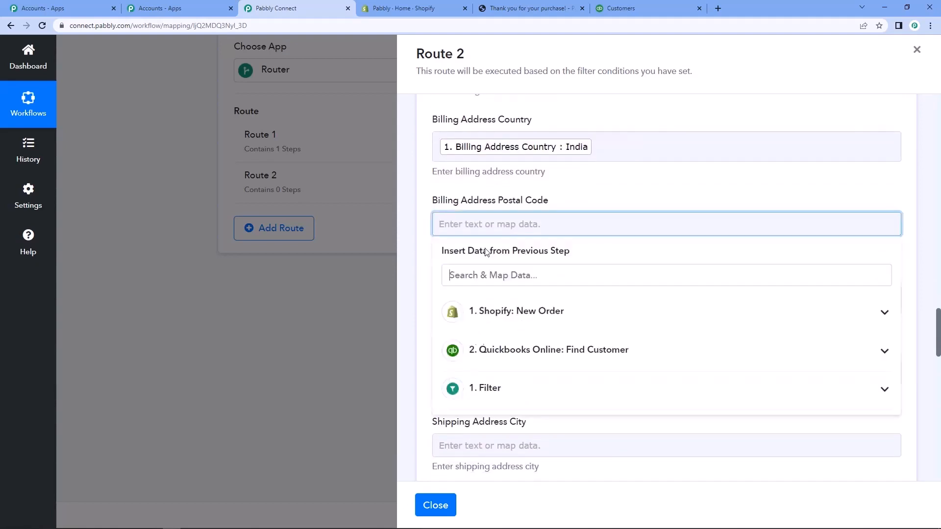
pyautogui.click(515, 324)
pyautogui.write('zip')
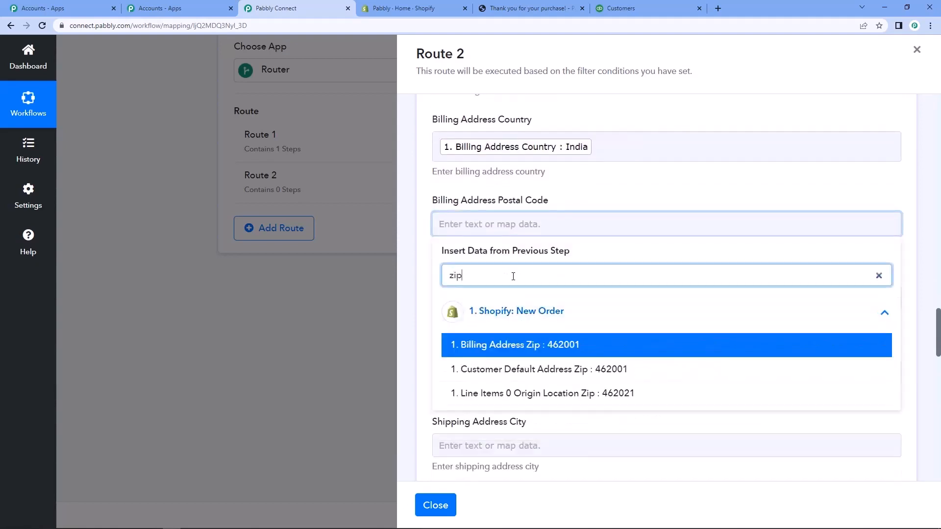
pyautogui.click(504, 344)
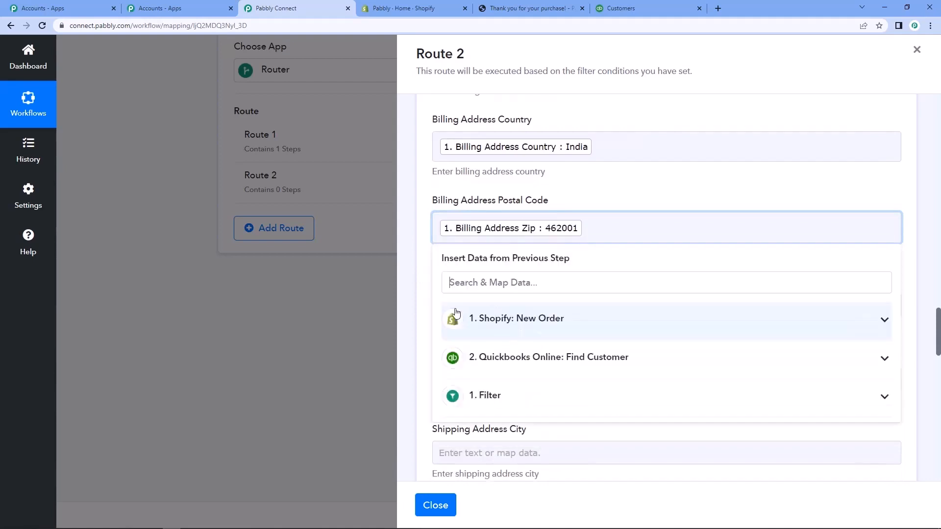
pyautogui.click(424, 299)
# Set the Preferred Payment Method to Credit Card and send a test request for the Create a Customer action.
pyautogui.scroll(-6, 424, 300)
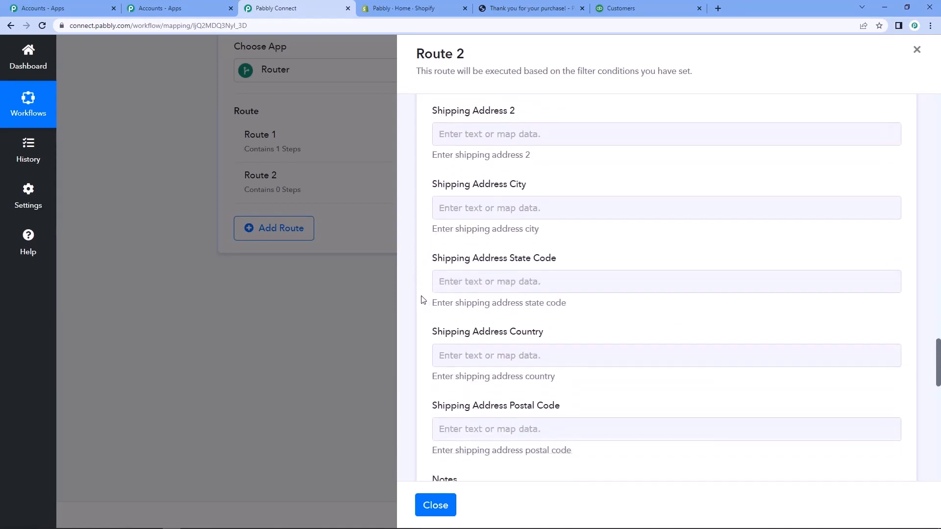
pyautogui.scroll(-5, 423, 299)
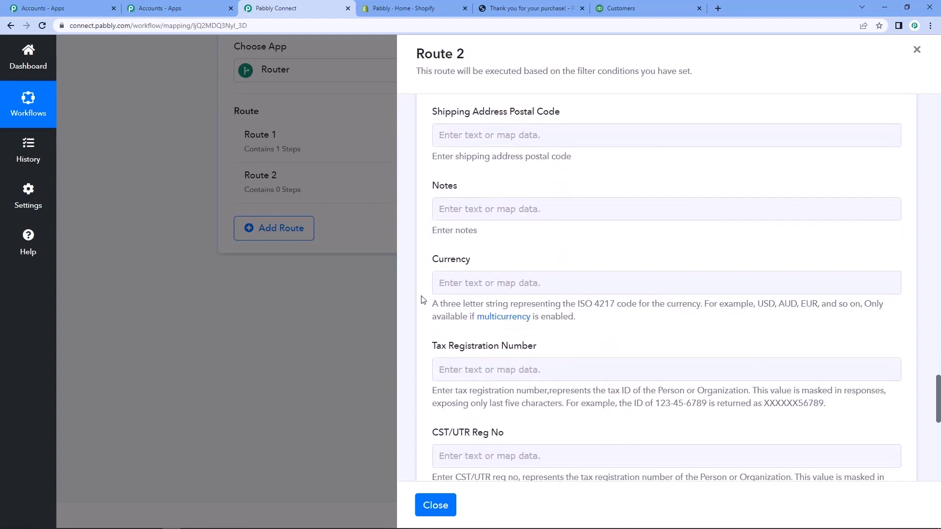
pyautogui.scroll(-3, 423, 300)
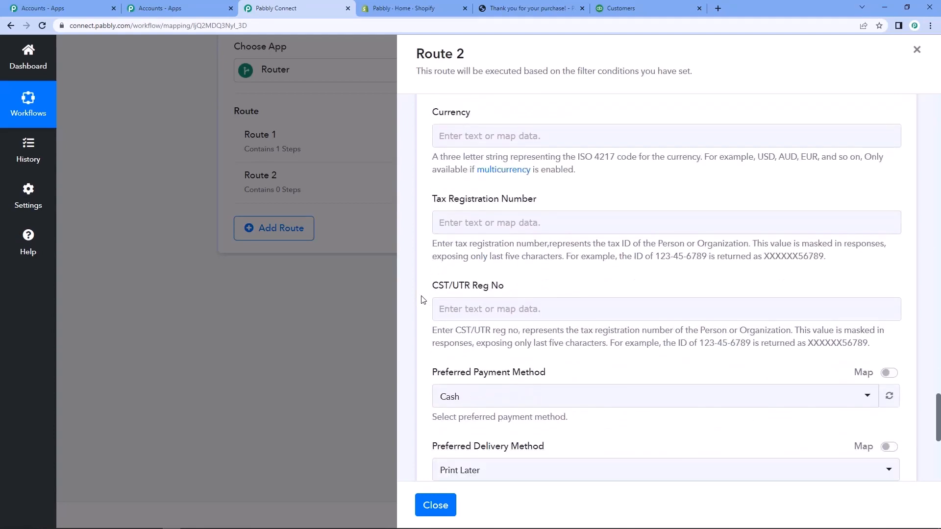
pyautogui.scroll(-1, 424, 300)
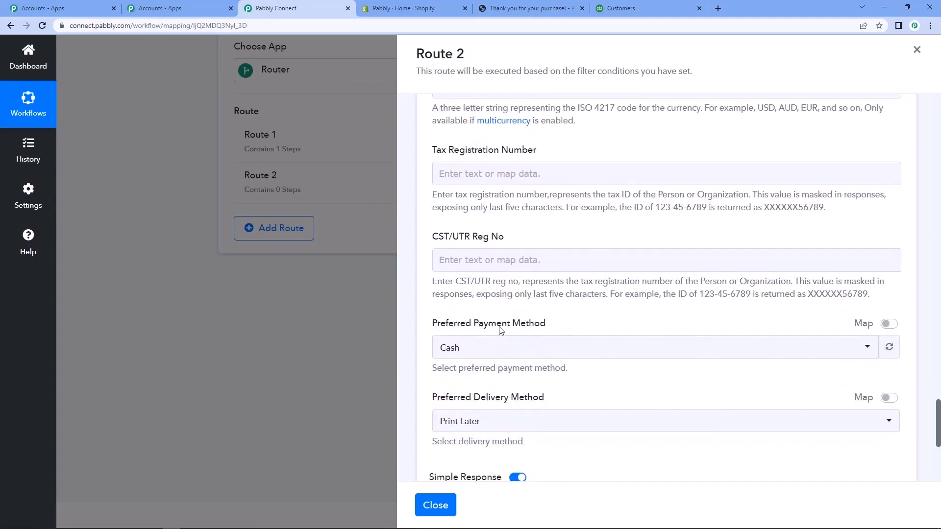
pyautogui.scroll(-1, 512, 351)
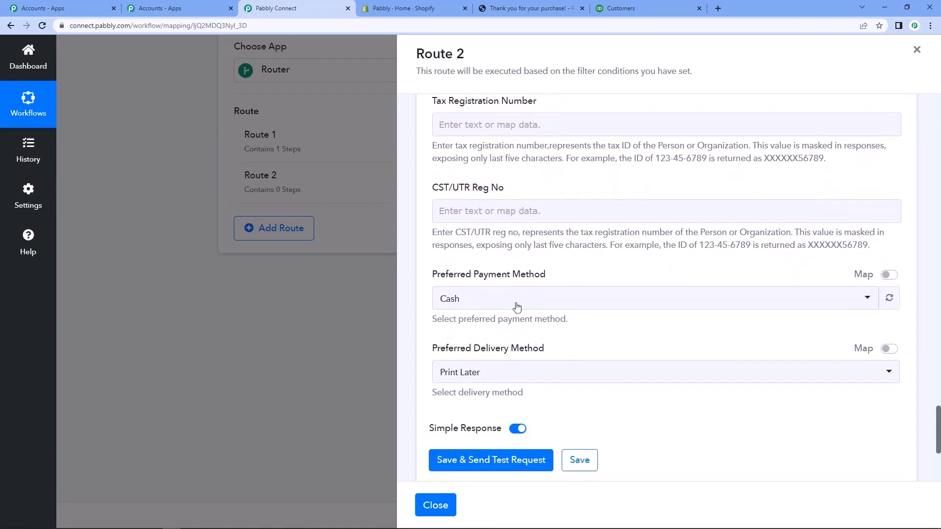
pyautogui.click(453, 299)
pyautogui.click(490, 396)
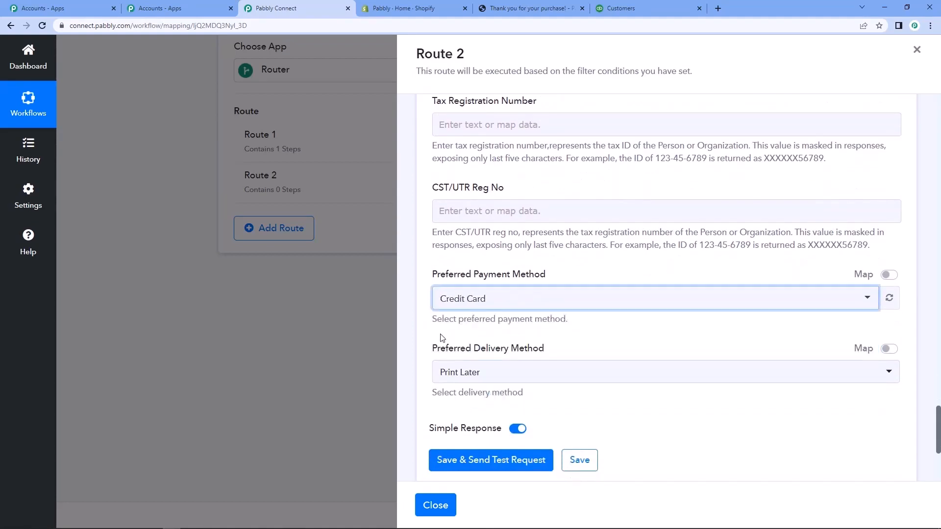
pyautogui.scroll(-1, 441, 352)
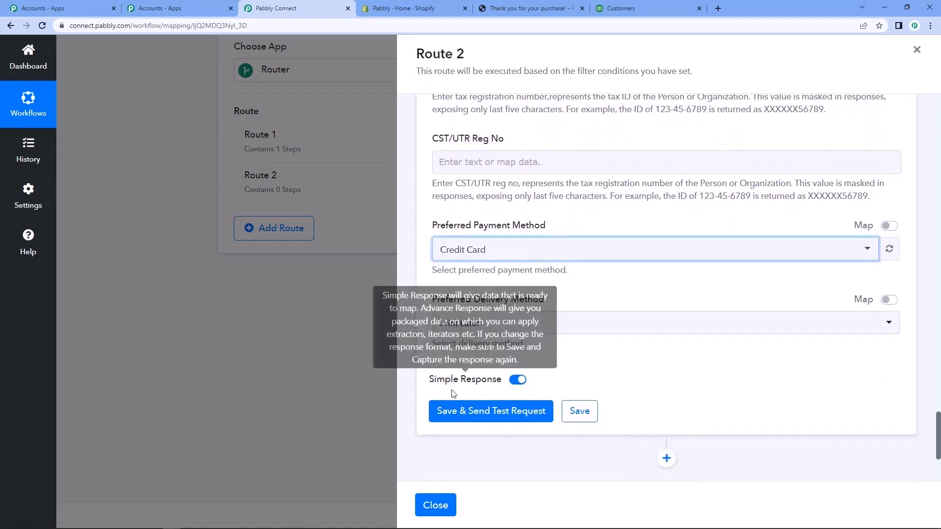
pyautogui.click(469, 418)
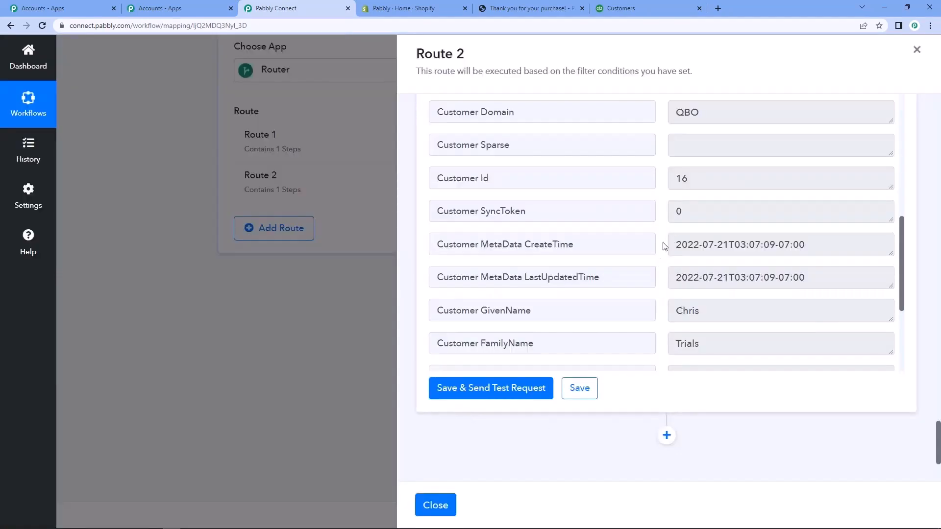
# Review the customer's given name, family name and mobile number in the response received from the Create a Customer action.
pyautogui.scroll(2, 415, 231)
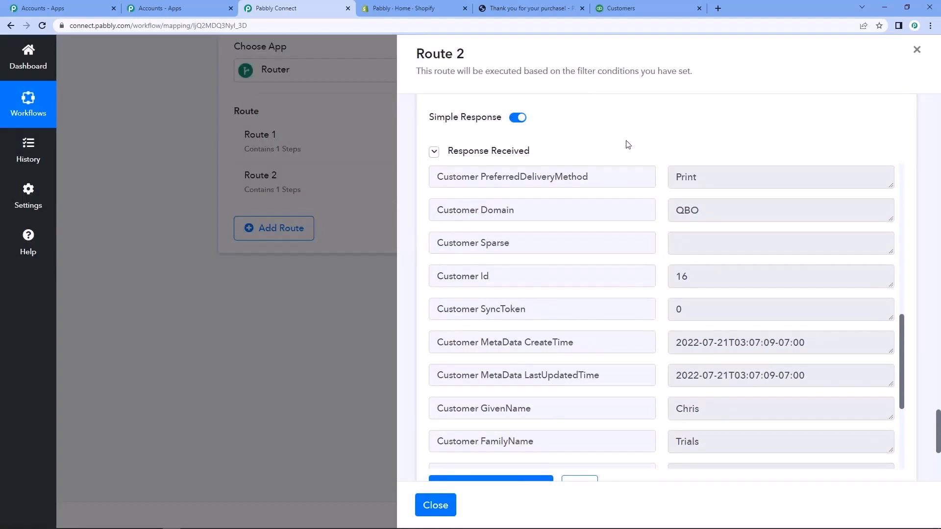
pyautogui.scroll(-3, 696, 246)
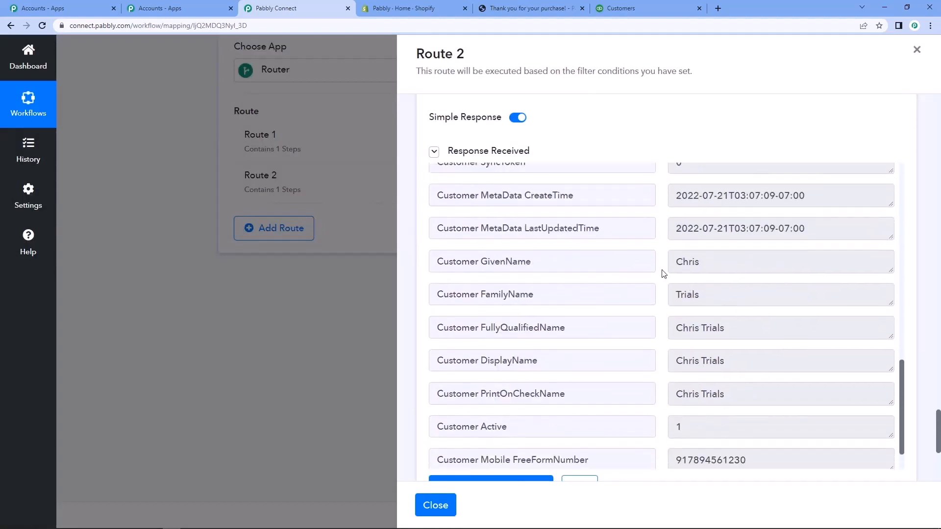
pyautogui.doubleClick(696, 261)
pyautogui.doubleClick(694, 294)
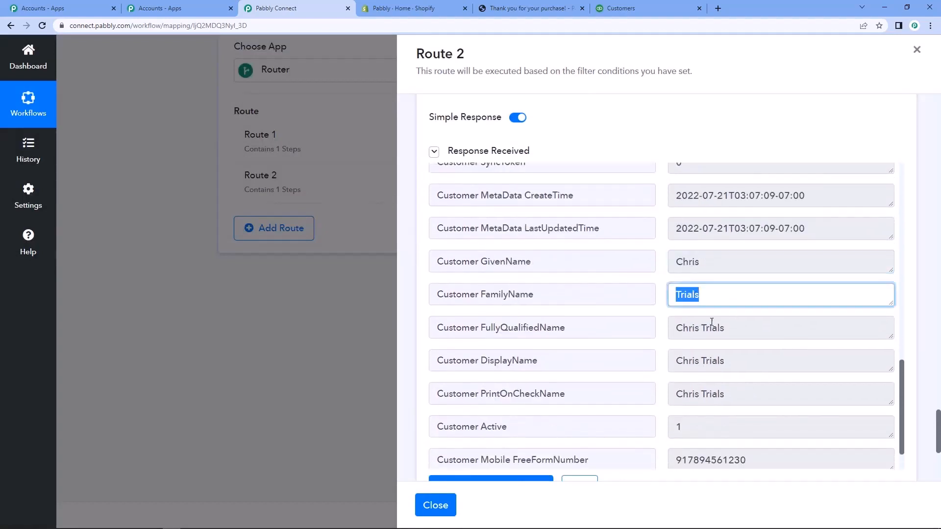
pyautogui.scroll(-1, 710, 326)
pyautogui.doubleClick(720, 414)
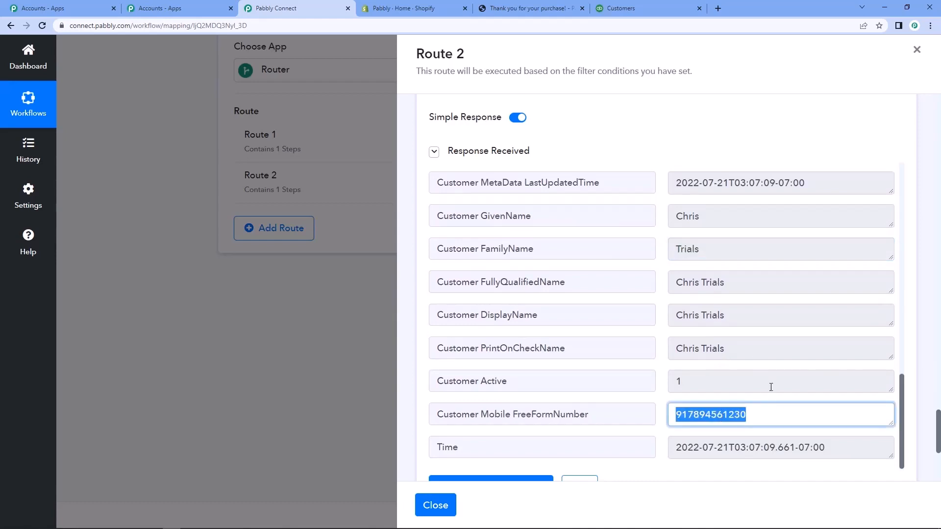
pyautogui.scroll(1, 619, 248)
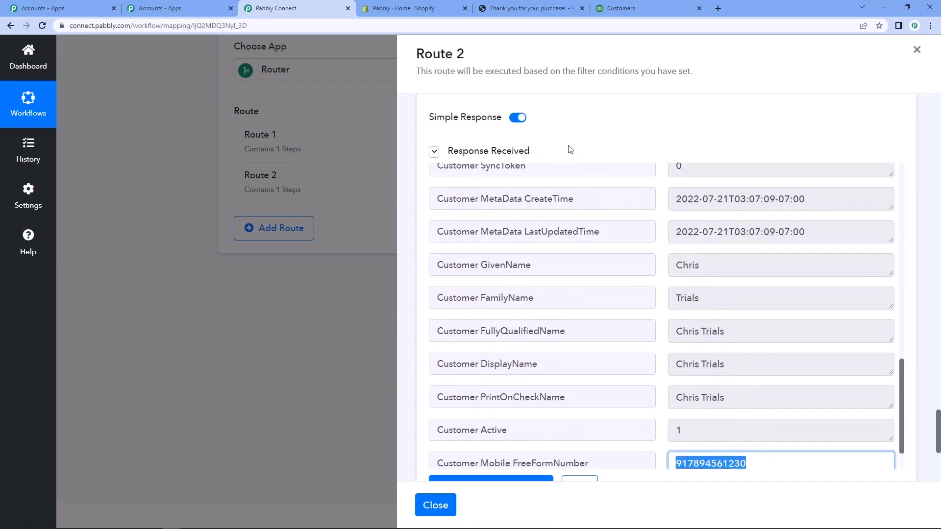
pyautogui.scroll(1, 570, 150)
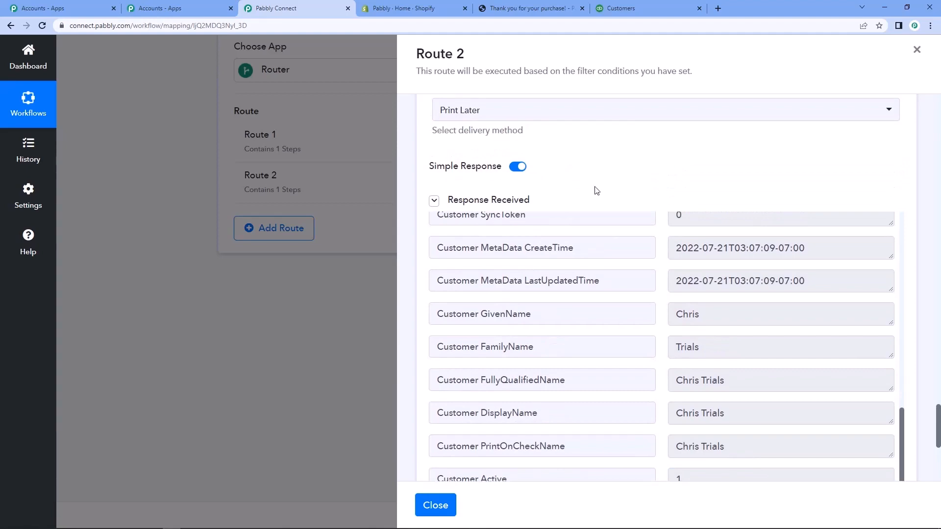
pyautogui.scroll(3, 595, 190)
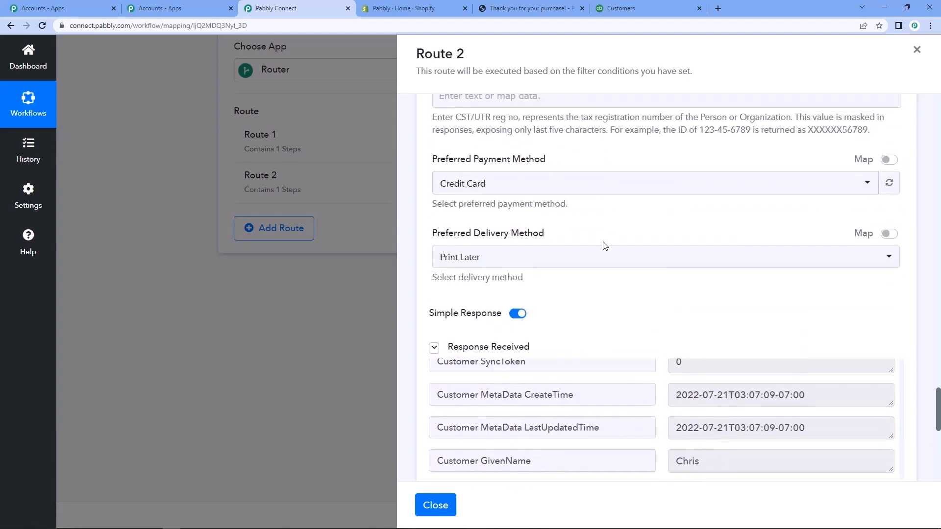
# Check the QuickBooks customer list for the newly created customer and return to the Pabbly Connect workflow.
pyautogui.click(624, 5)
pyautogui.scroll(-4, 356, 381)
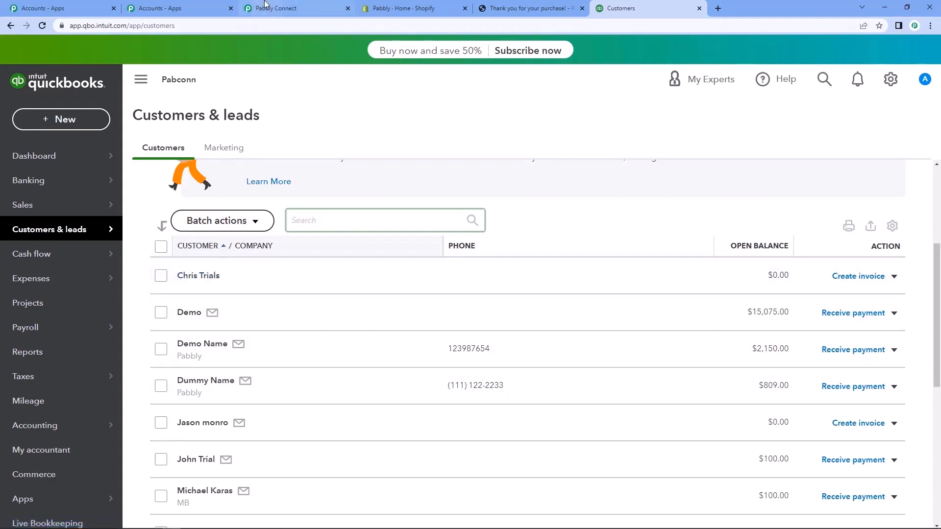
pyautogui.click(264, 6)
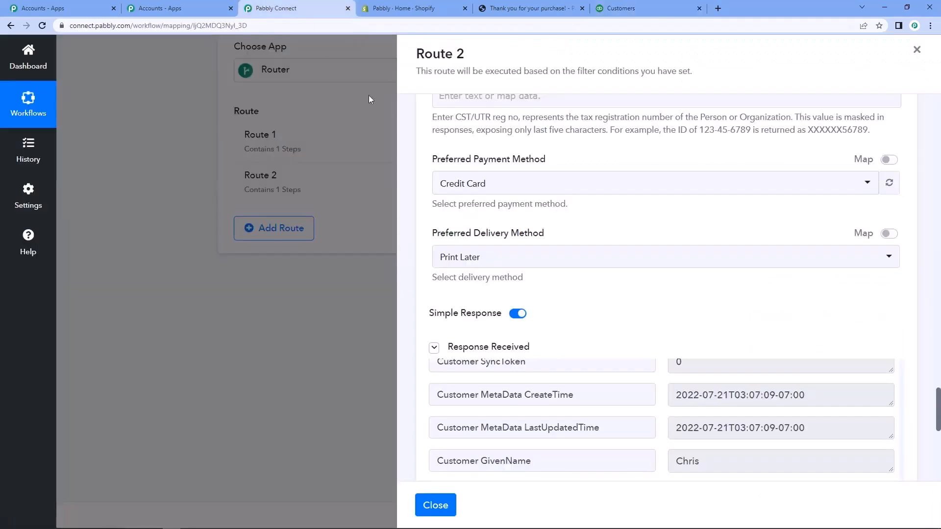
# Save the Create a Customer action in Route 2.
pyautogui.scroll(-3, 425, 231)
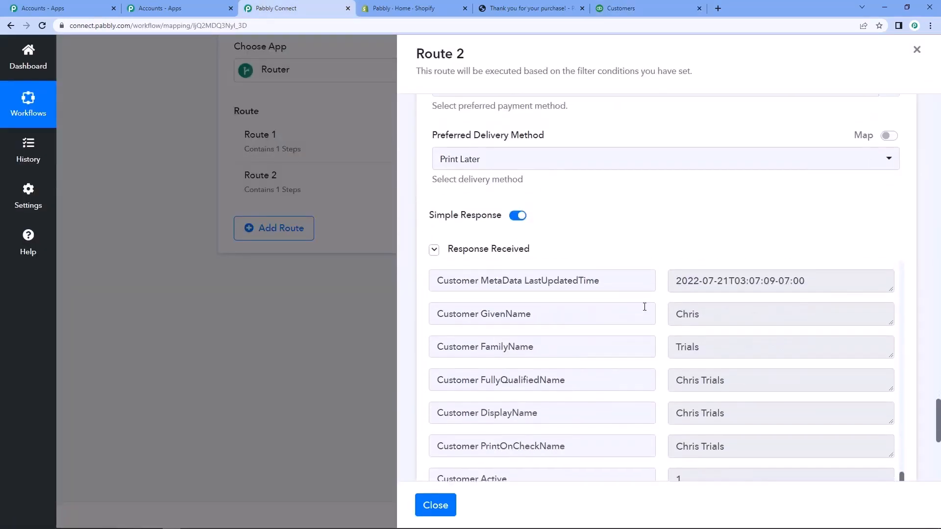
pyautogui.scroll(-7, 644, 307)
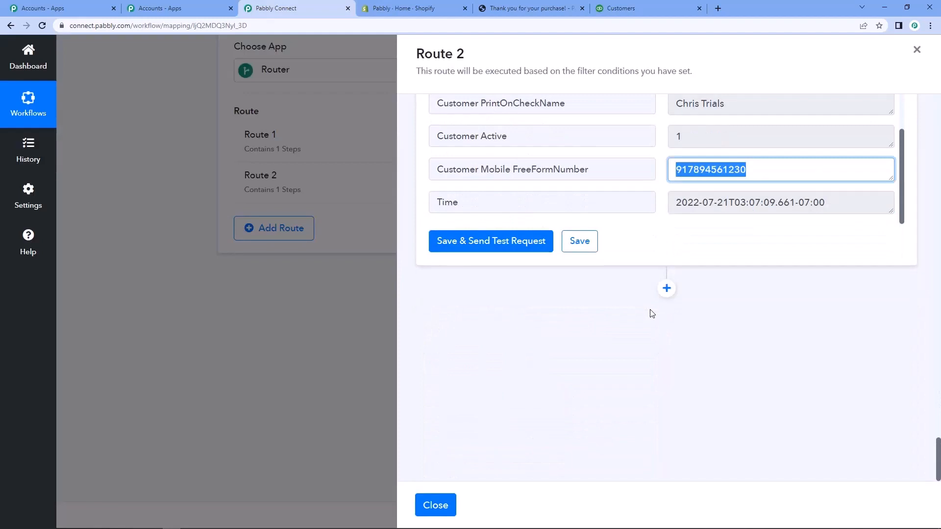
pyautogui.click(584, 248)
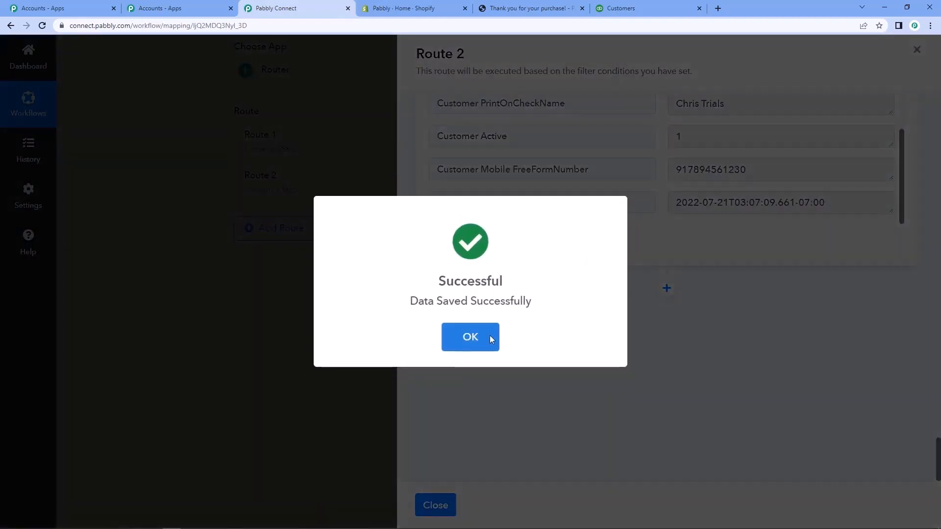
pyautogui.click(491, 339)
# Add a Quickbooks Online action with the Create an Invoice event after the customer action, using the existing connection Quickbooks Online #12.
pyautogui.click(665, 290)
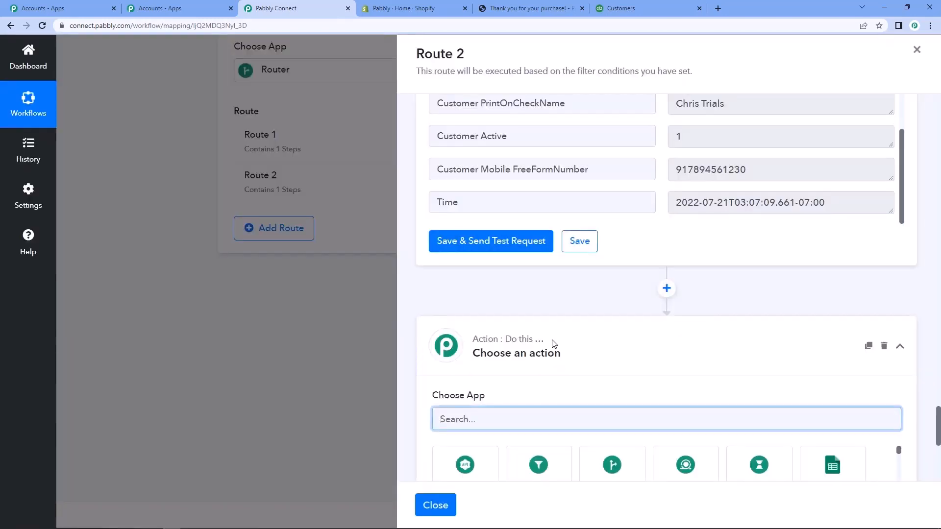
pyautogui.scroll(-1, 500, 397)
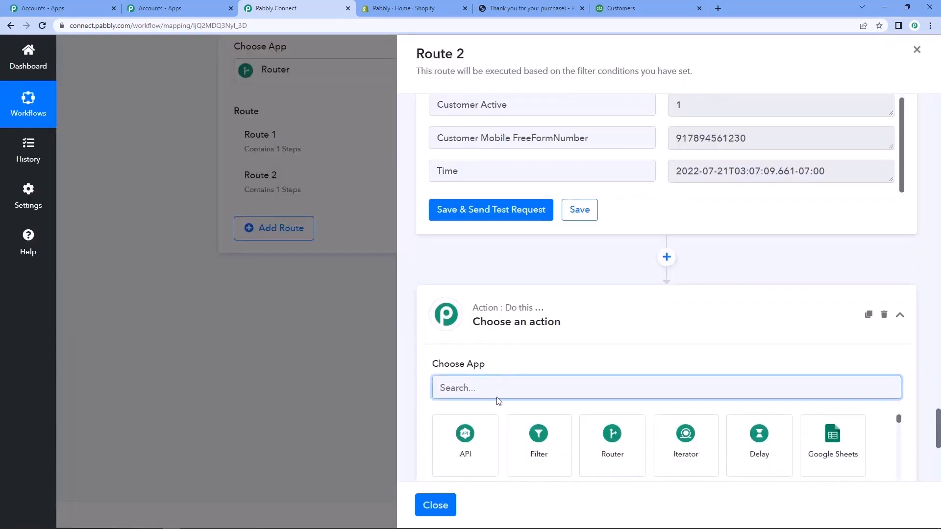
pyautogui.write('quick')
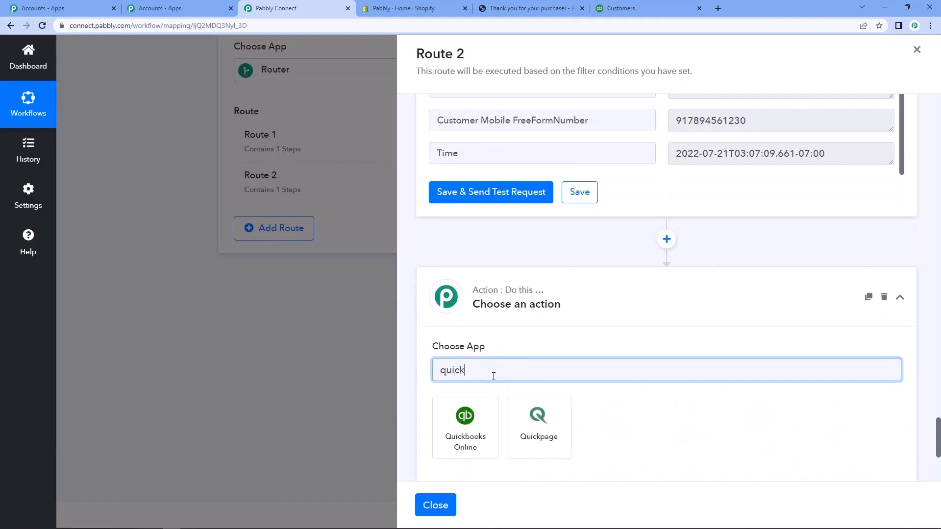
pyautogui.click(482, 431)
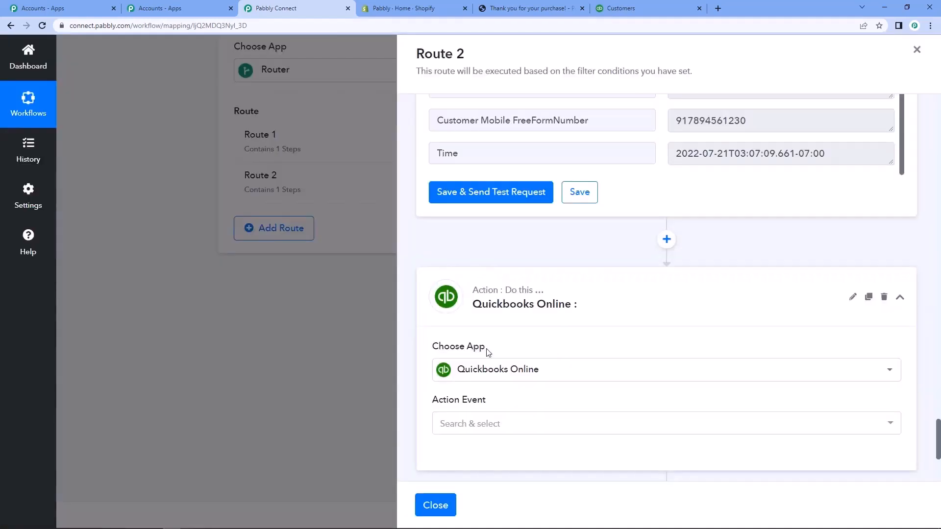
pyautogui.scroll(-1, 470, 380)
pyautogui.click(470, 381)
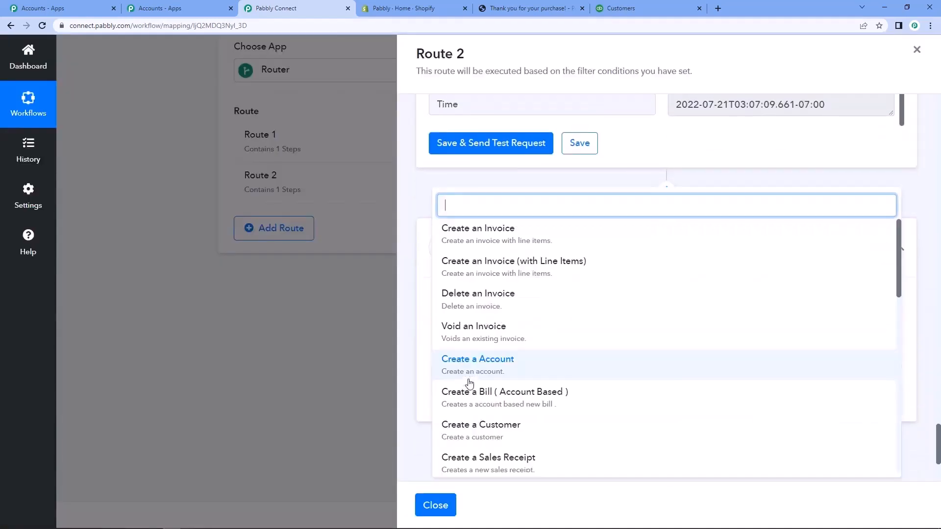
pyautogui.click(474, 232)
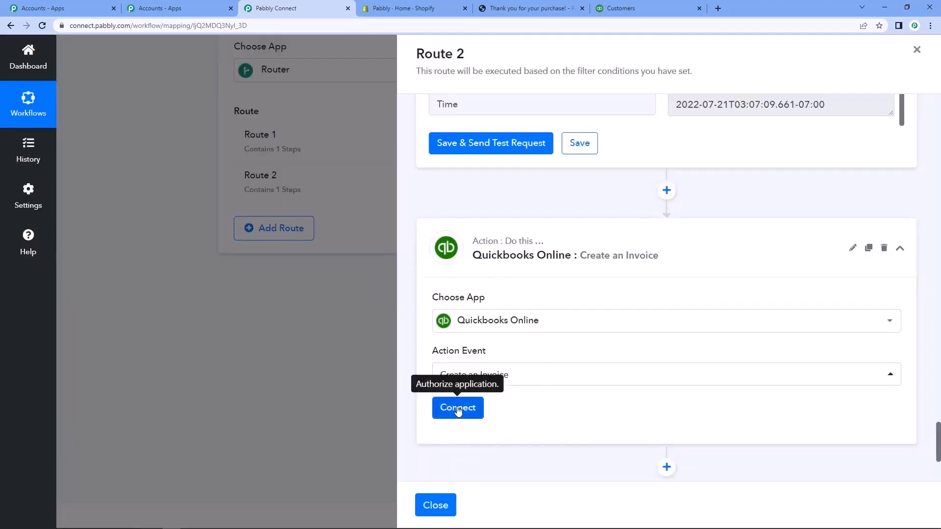
pyautogui.click(457, 411)
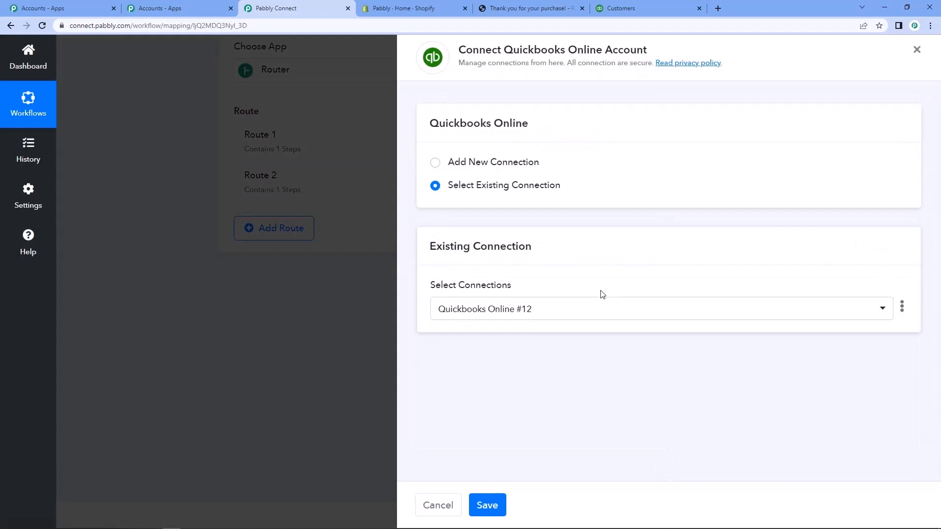
pyautogui.click(502, 511)
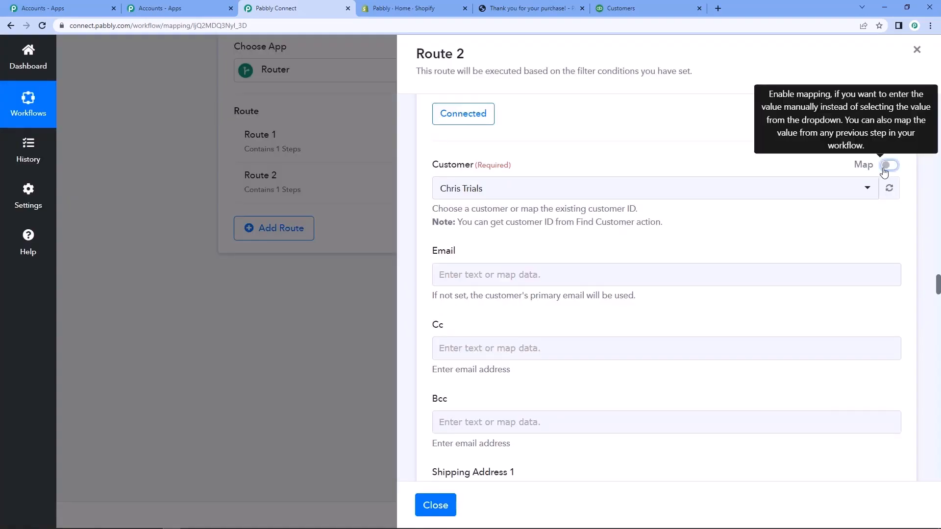
# Enable mapping for the invoice's required Customer field and clear its preset value.
pyautogui.click(885, 167)
pyautogui.click(485, 190)
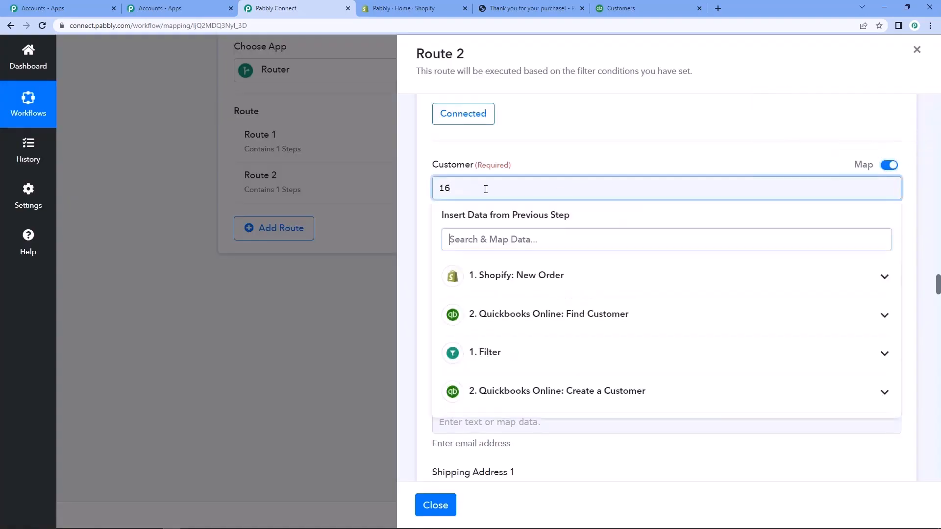
pyautogui.press('BackSpace')
pyautogui.press('BackSpace')
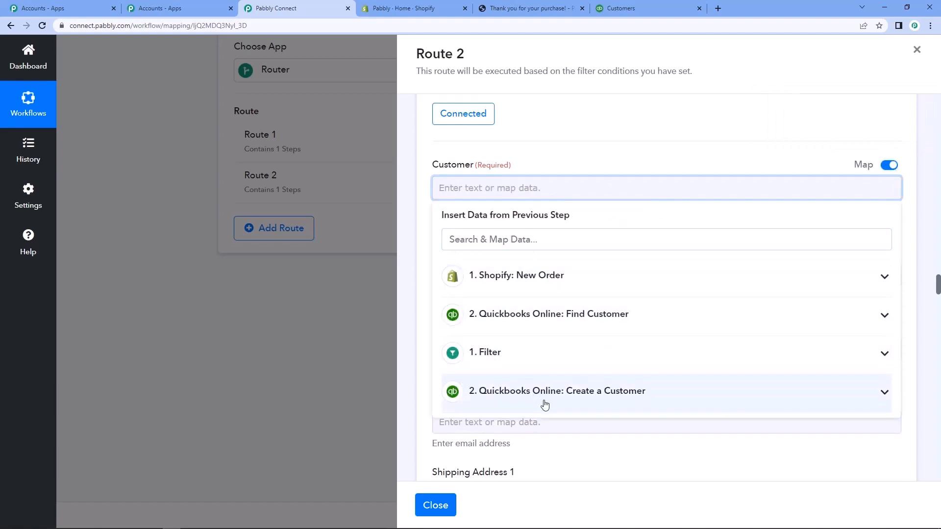
# Map the invoice's required Customer field to Customer Id from the Quickbooks Online: Create a Customer step.
pyautogui.click(557, 401)
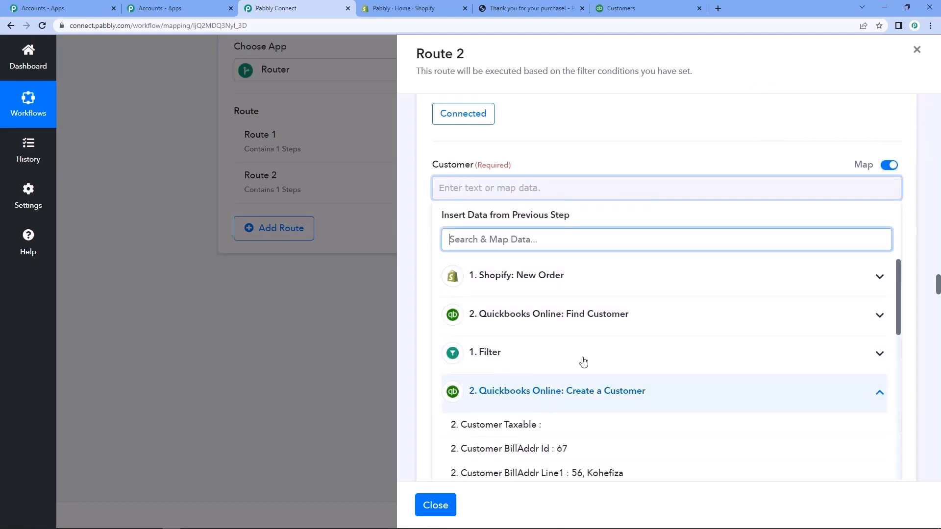
pyautogui.scroll(-1, 583, 373)
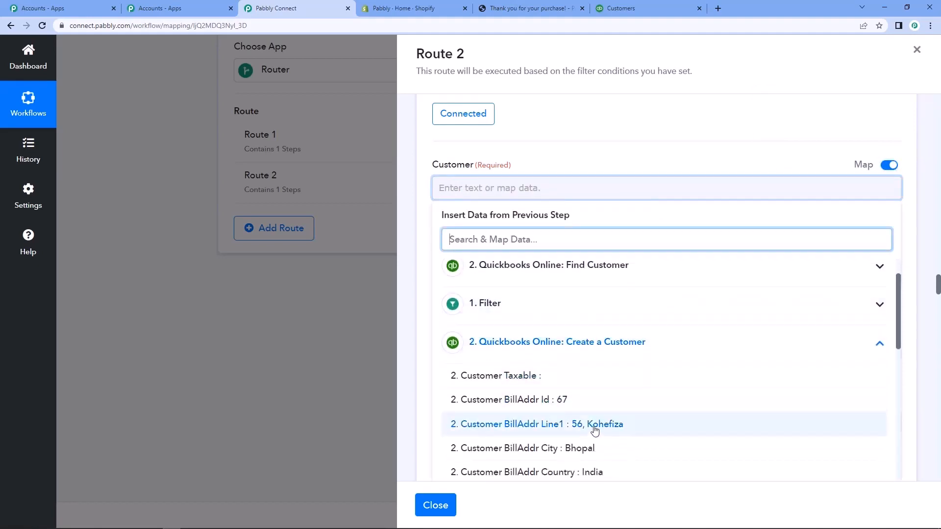
pyautogui.scroll(-3, 574, 380)
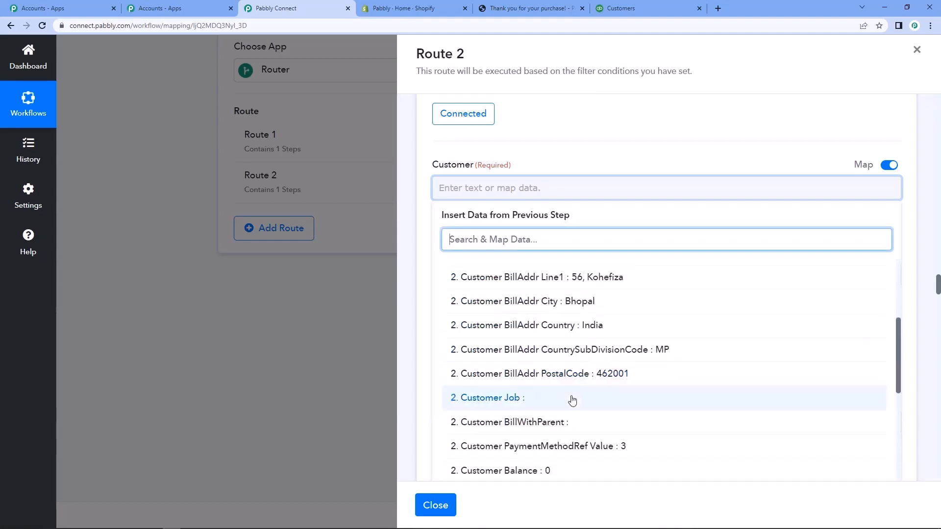
pyautogui.scroll(-2, 572, 401)
pyautogui.scroll(2, 574, 399)
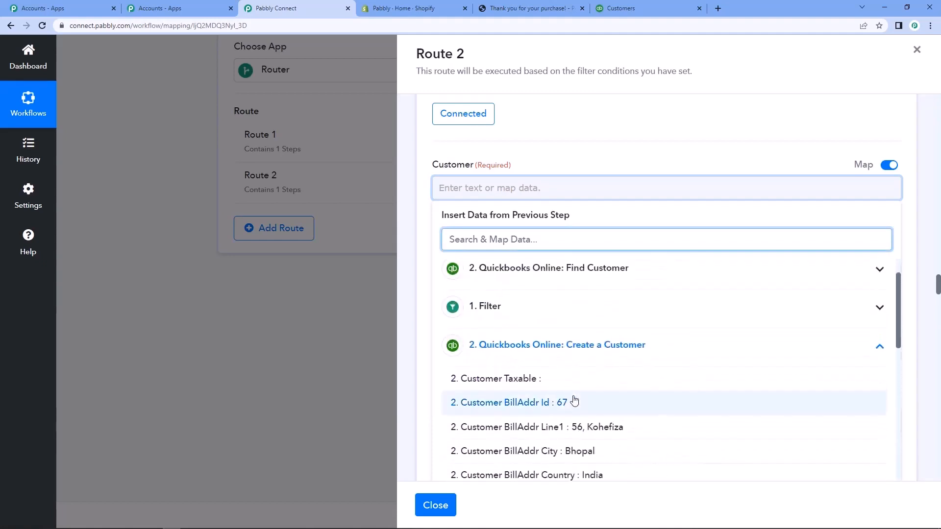
pyautogui.scroll(-5, 575, 396)
pyautogui.scroll(-2, 575, 397)
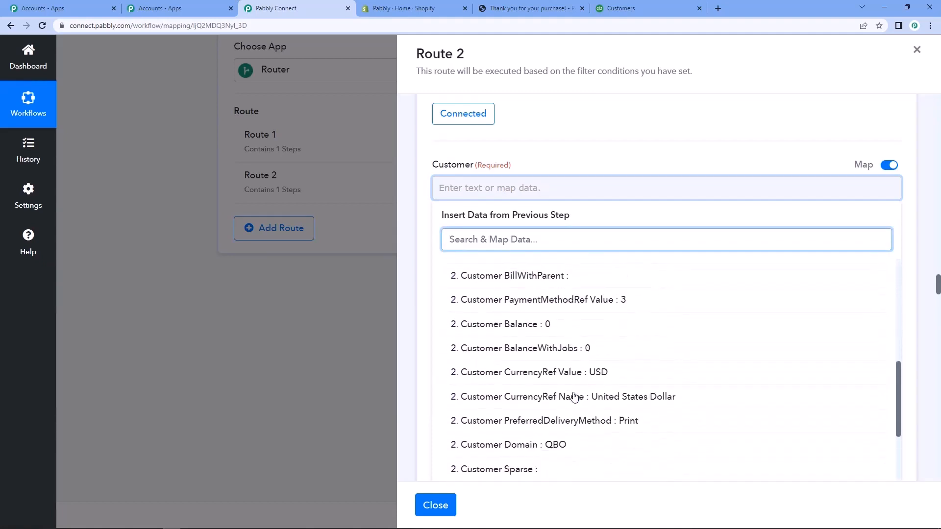
pyautogui.scroll(-2, 534, 397)
pyautogui.click(531, 400)
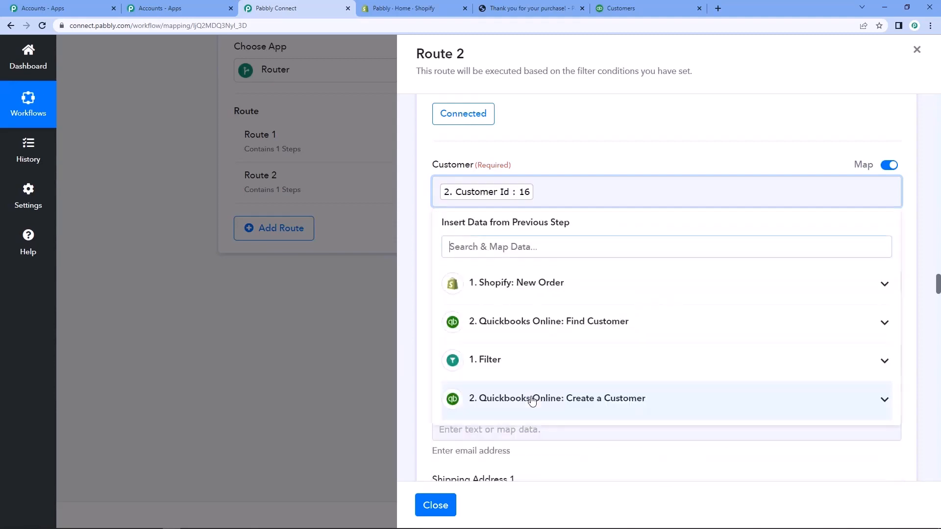
pyautogui.click(424, 241)
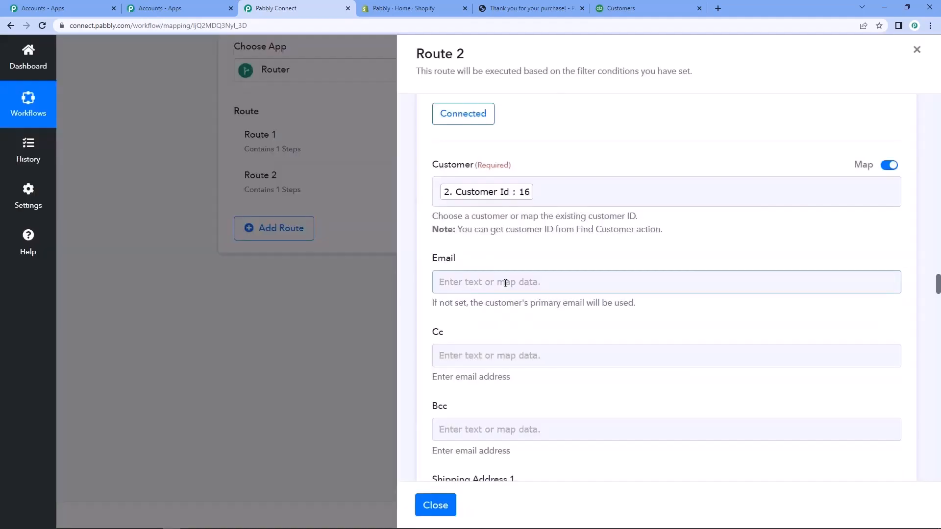
# Map the invoice's Email field to Contact Email from the Shopify: New Order data.
pyautogui.click(499, 281)
pyautogui.click(550, 321)
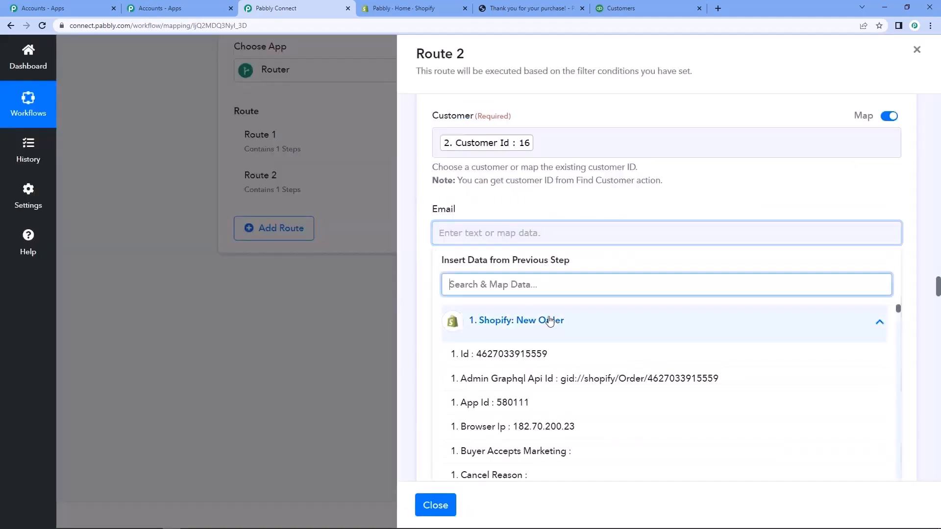
pyautogui.scroll(-2, 544, 294)
pyautogui.write('emai')
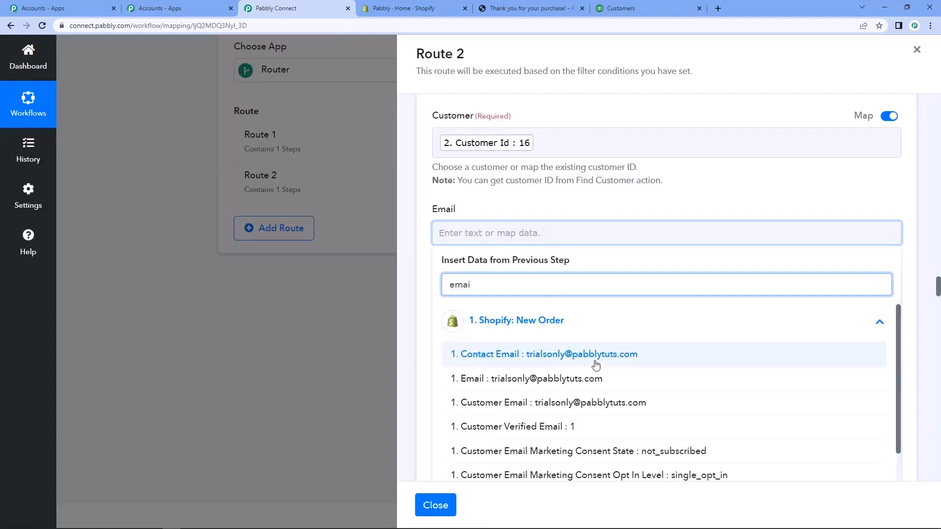
pyautogui.click(596, 365)
pyautogui.click(424, 274)
# Map Billing Address 1 to Billing Address Address1 from the Shopify: New Order data, leaving Cc, Bcc and the shipping fields empty.
pyautogui.scroll(-7, 425, 274)
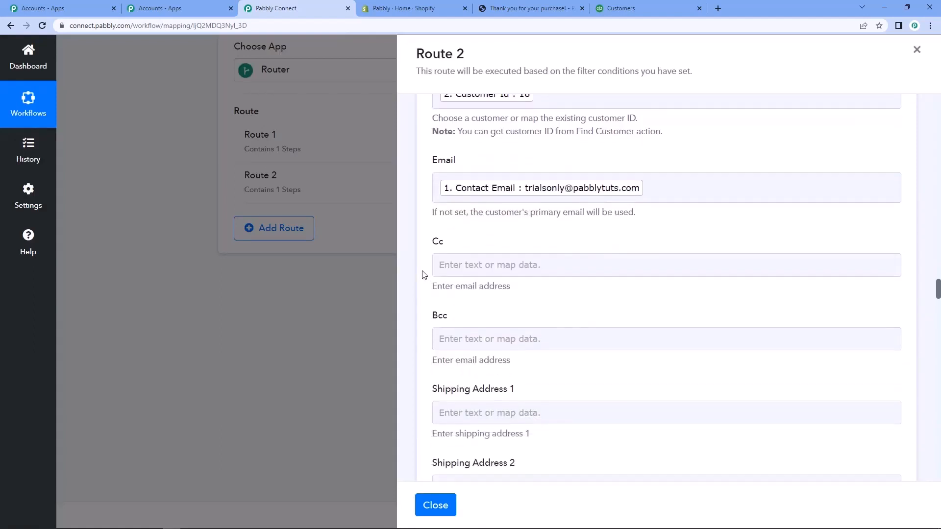
pyautogui.scroll(-6, 425, 274)
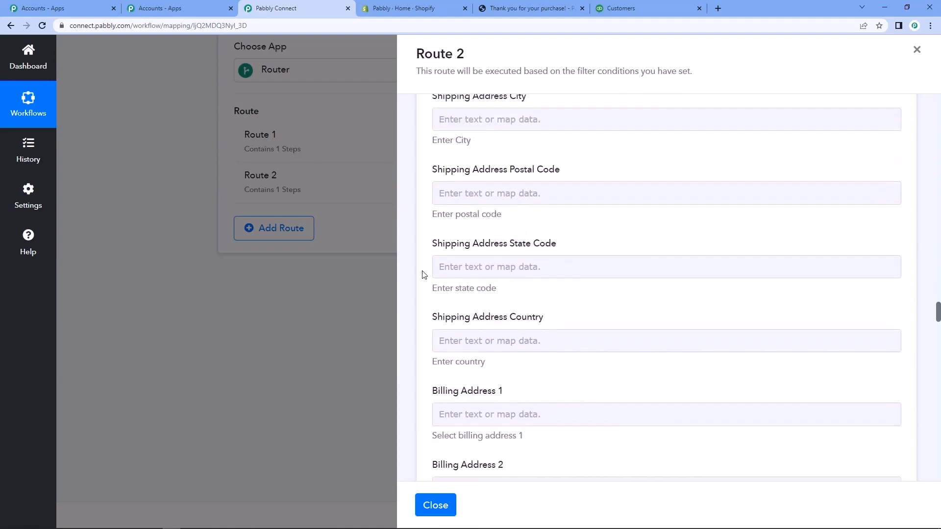
pyautogui.click(448, 269)
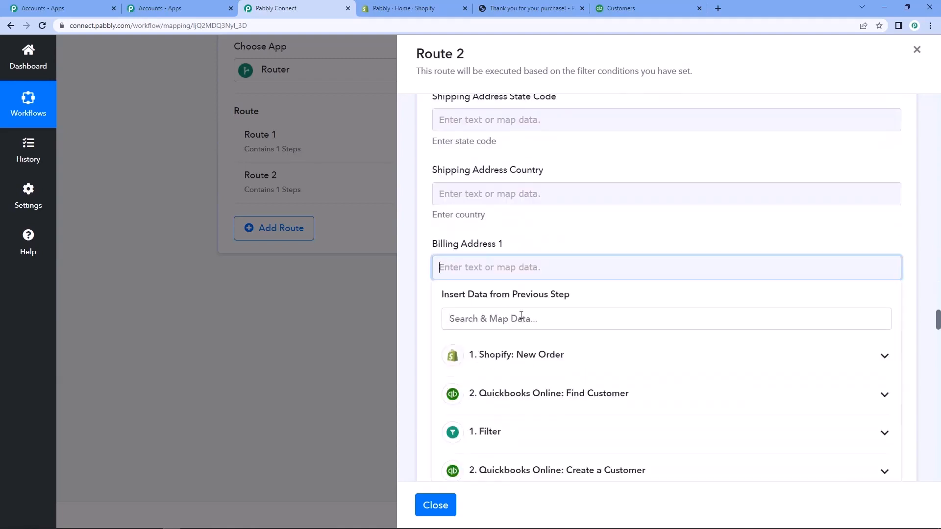
pyautogui.click(540, 364)
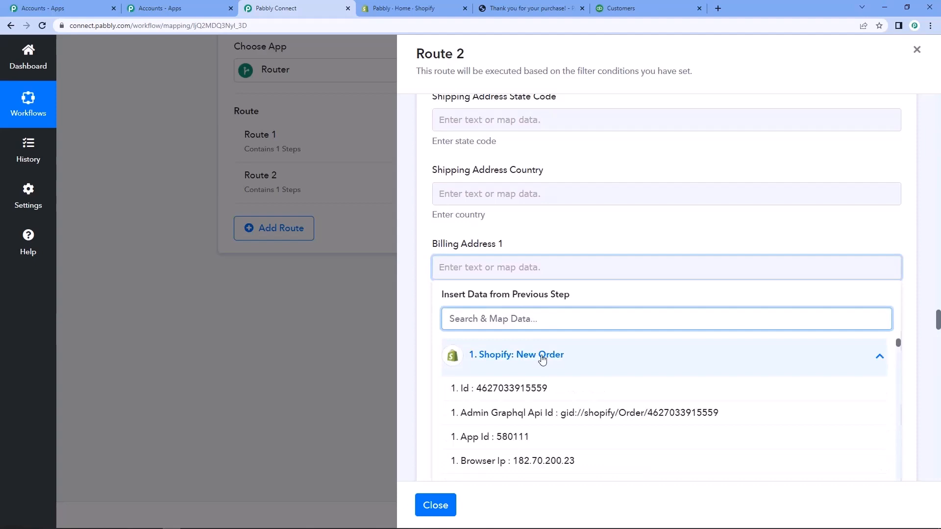
pyautogui.scroll(-1, 540, 364)
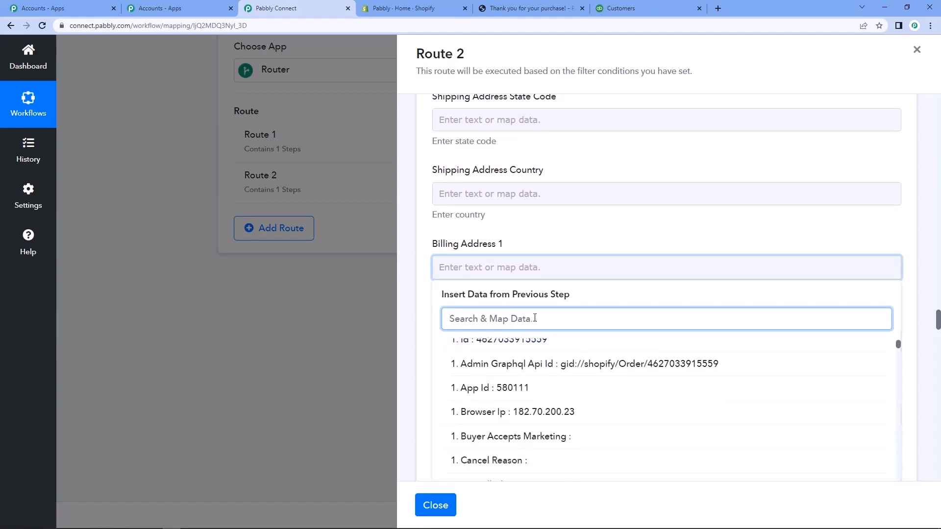
pyautogui.write('billin')
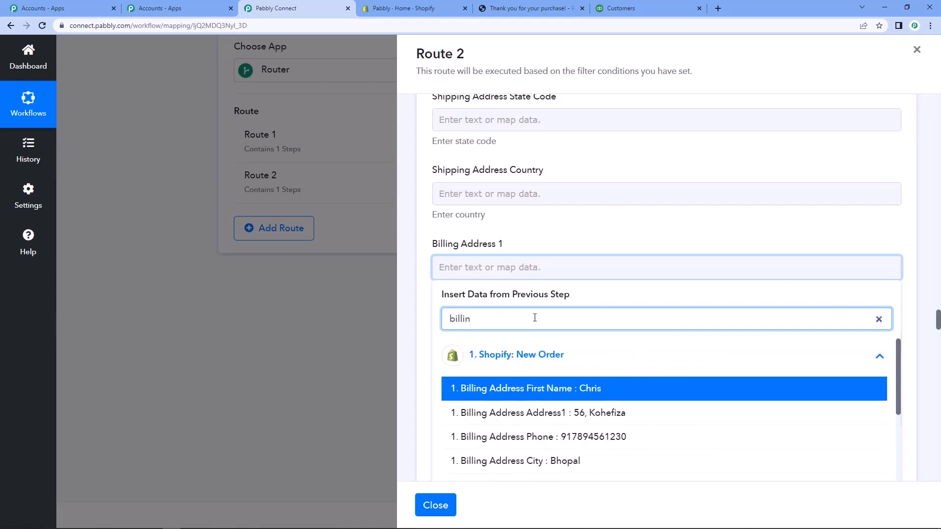
pyautogui.scroll(-1, 568, 370)
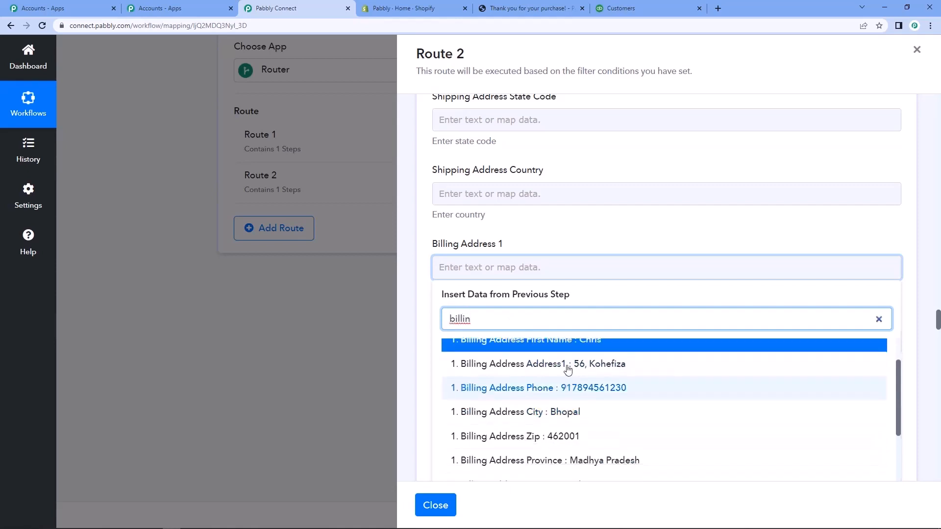
pyautogui.click(549, 366)
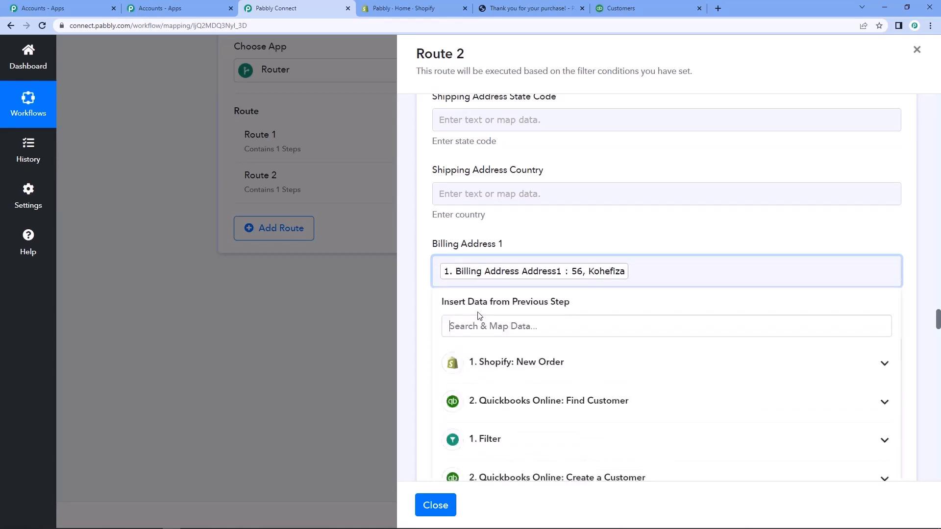
pyautogui.click(425, 296)
# Map Billing Address City to the Shopify order's Billing Address City value, leaving Billing Address 2 empty.
pyautogui.scroll(-2, 421, 294)
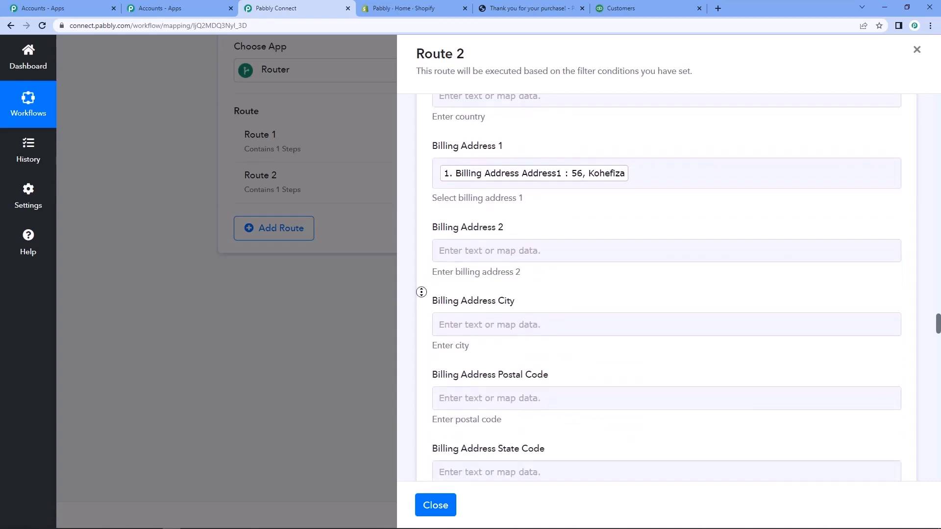
pyautogui.click(472, 323)
pyautogui.click(491, 325)
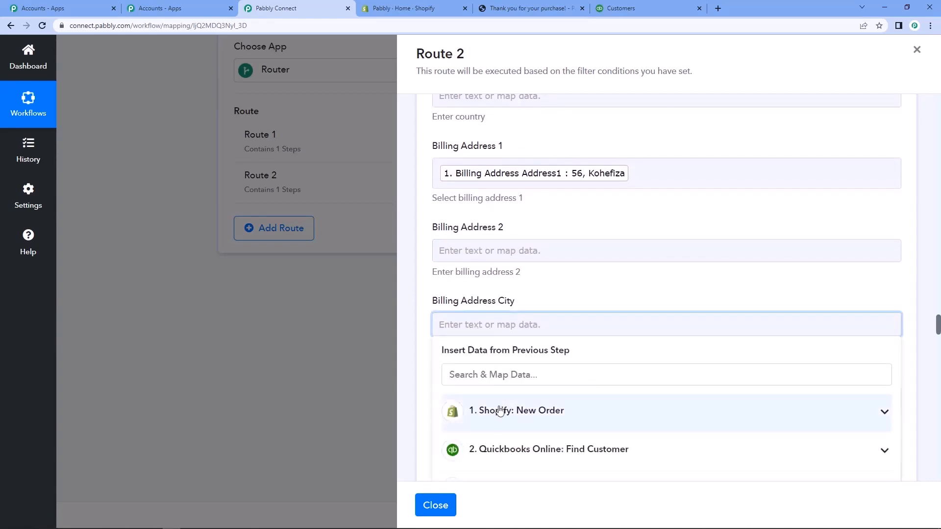
pyautogui.click(500, 411)
pyautogui.write('city')
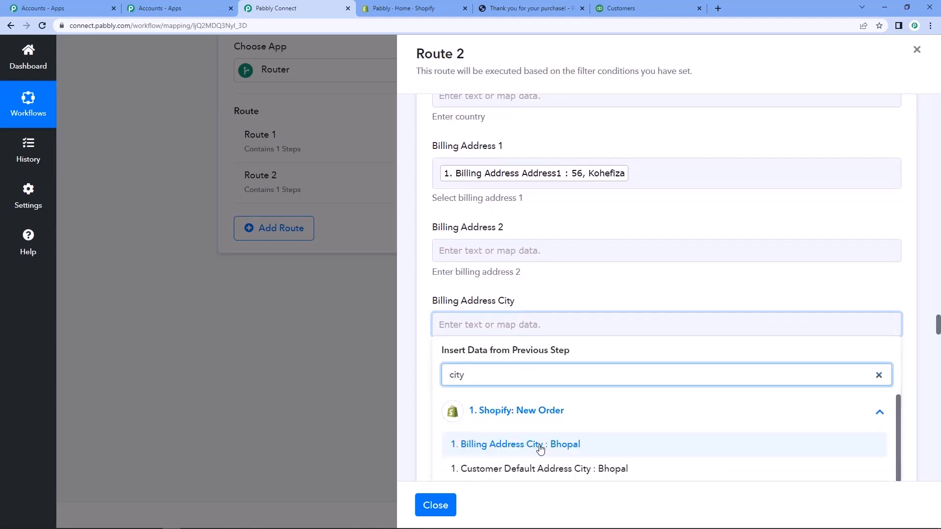
pyautogui.click(540, 445)
pyautogui.click(443, 338)
pyautogui.click(416, 339)
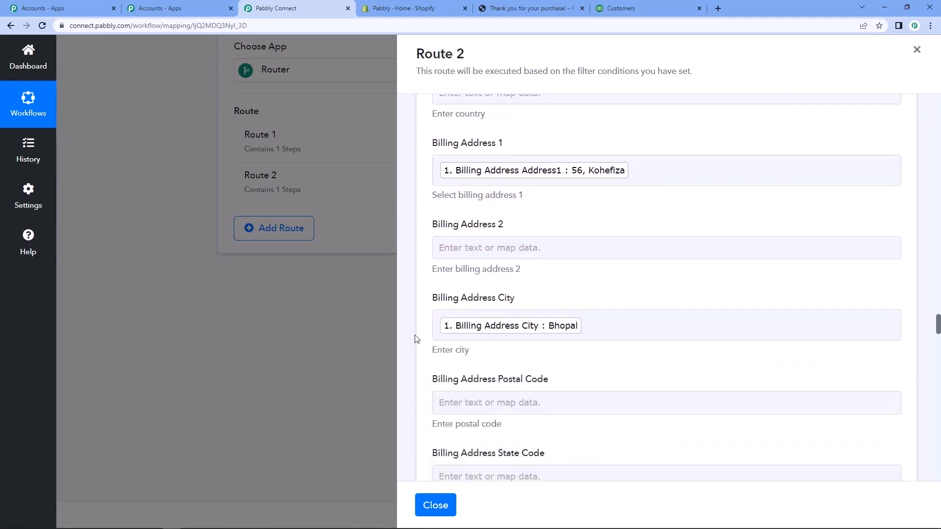
# Map Billing Address Postal Code to Billing Address Zip from the Shopify: New Order data.
pyautogui.scroll(-3, 432, 339)
pyautogui.click(489, 257)
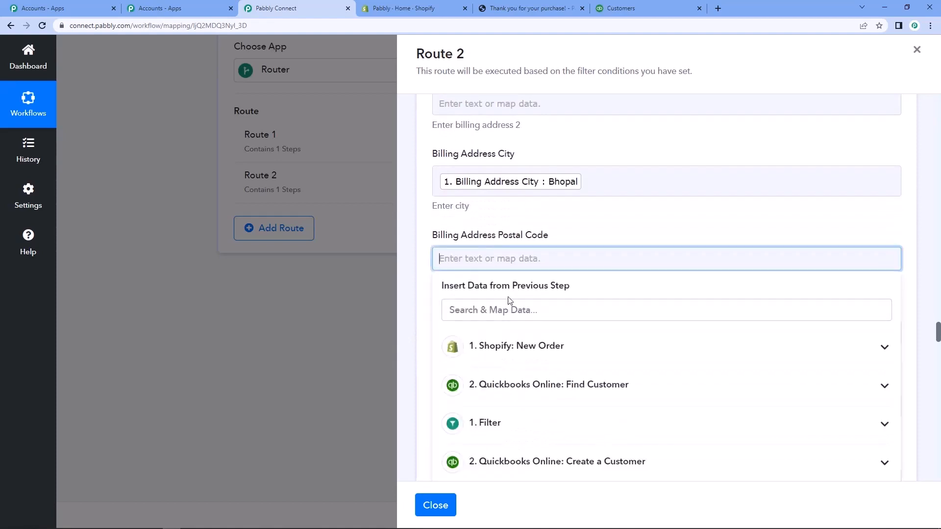
pyautogui.click(521, 347)
pyautogui.click(518, 310)
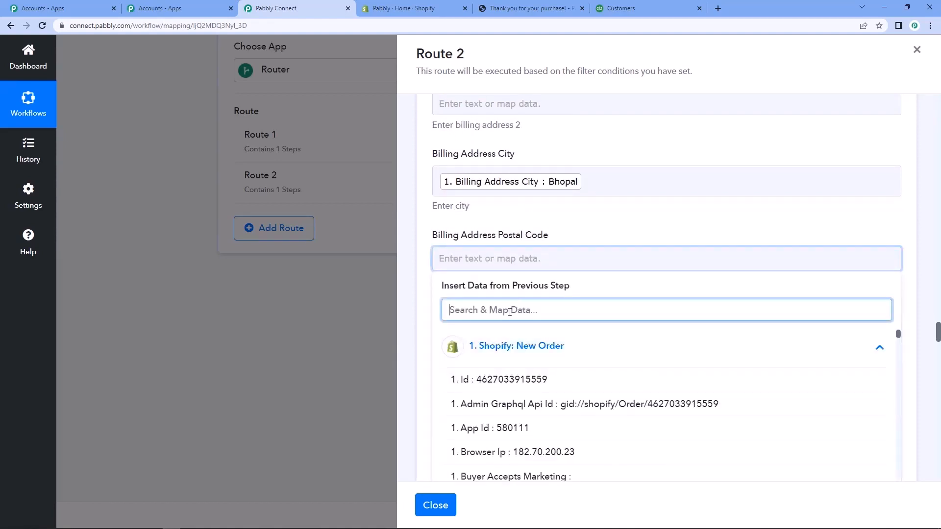
pyautogui.write('zip')
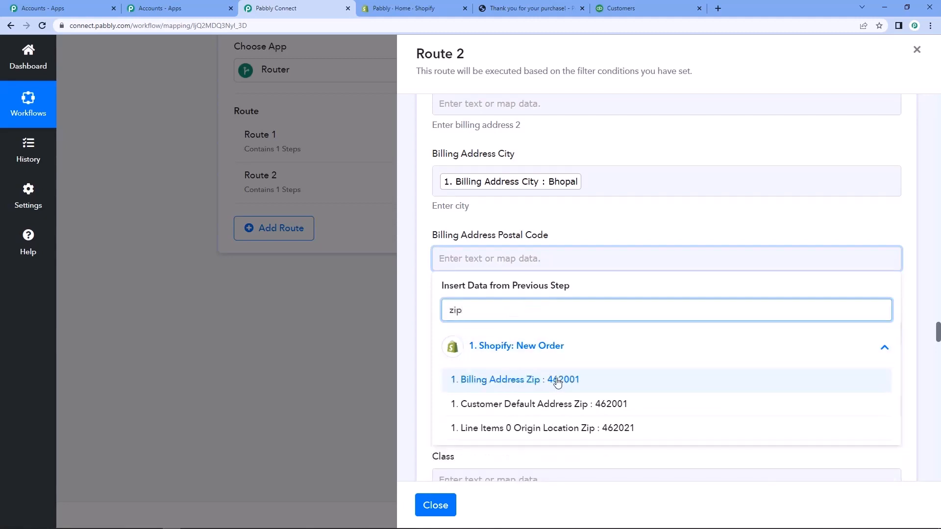
pyautogui.click(557, 381)
pyautogui.click(419, 310)
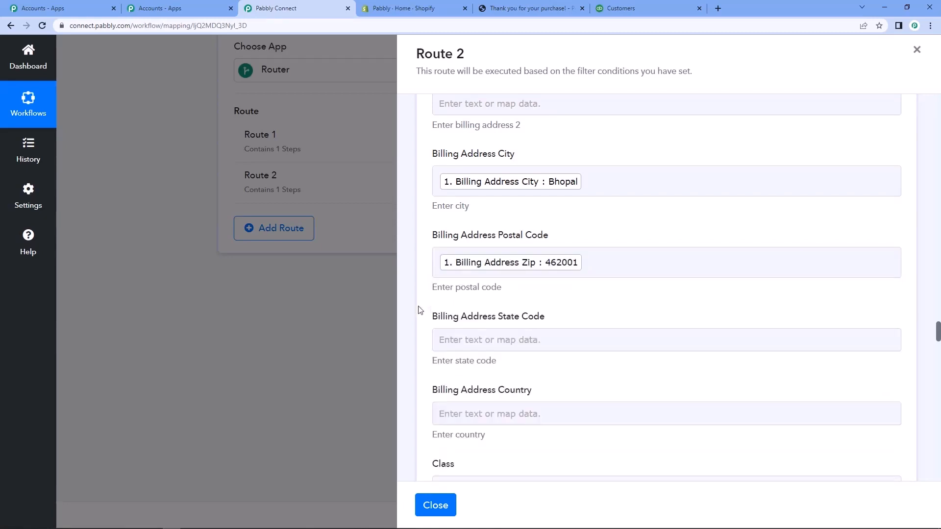
# Map Billing Address State Code to Billing Address Province Code from the Shopify: New Order data.
pyautogui.click(467, 344)
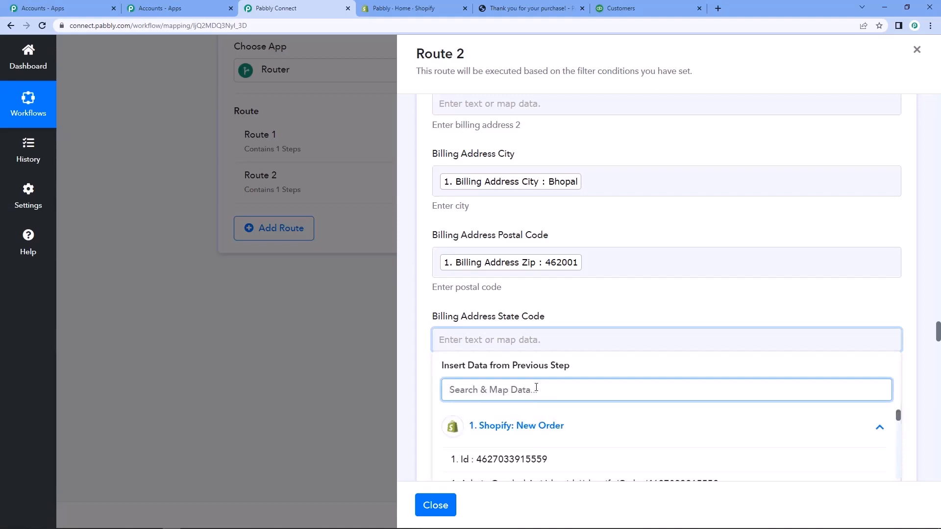
pyautogui.write('provi')
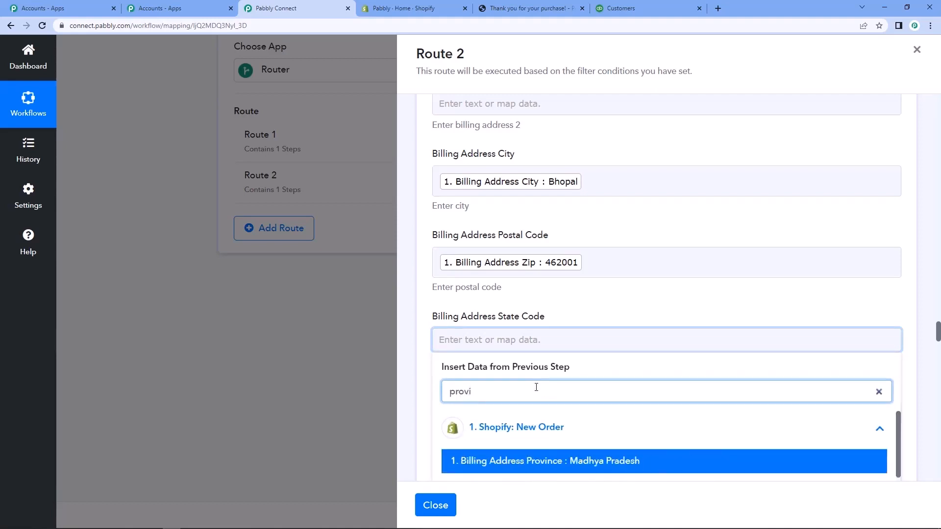
pyautogui.scroll(-2, 598, 245)
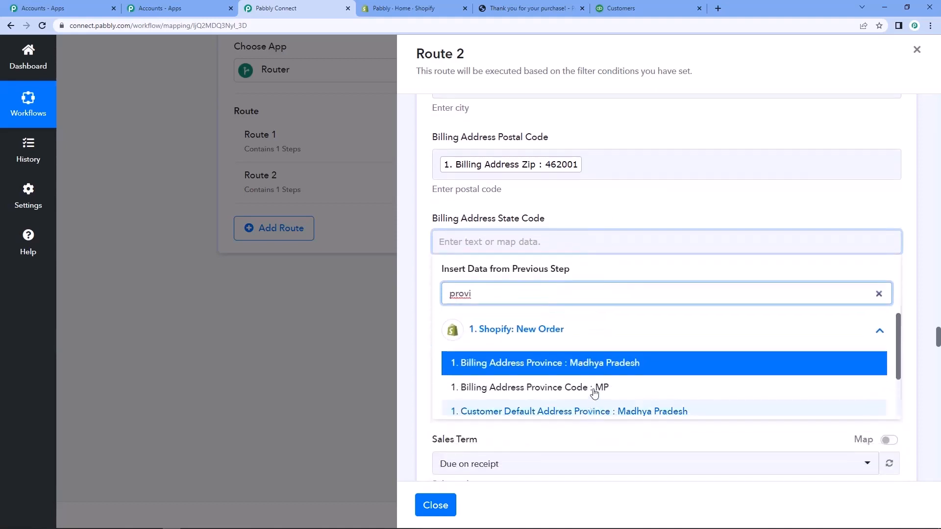
pyautogui.click(594, 392)
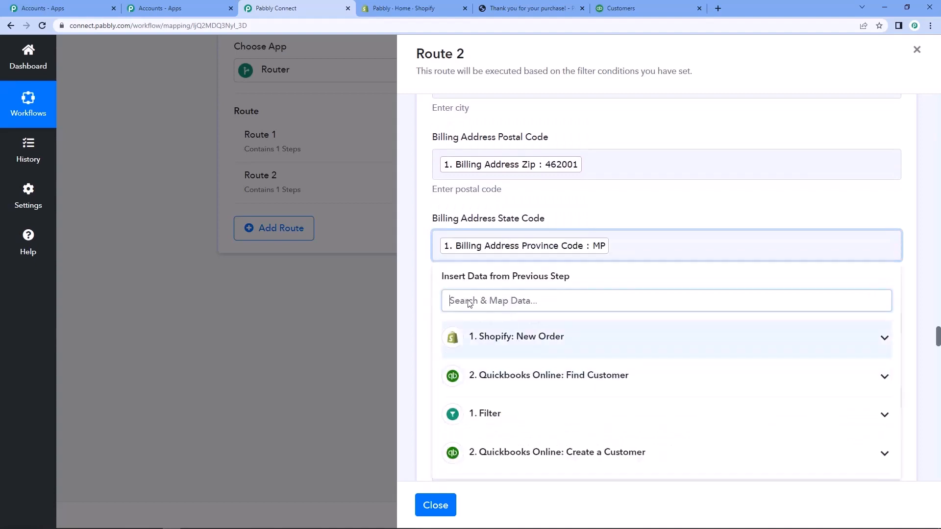
pyautogui.click(419, 295)
# Map the invoice's Billing Address Country field to Billing Address Country from the Shopify: New Order data.
pyautogui.scroll(-1, 411, 240)
pyautogui.scroll(-1, 410, 240)
pyautogui.click(480, 225)
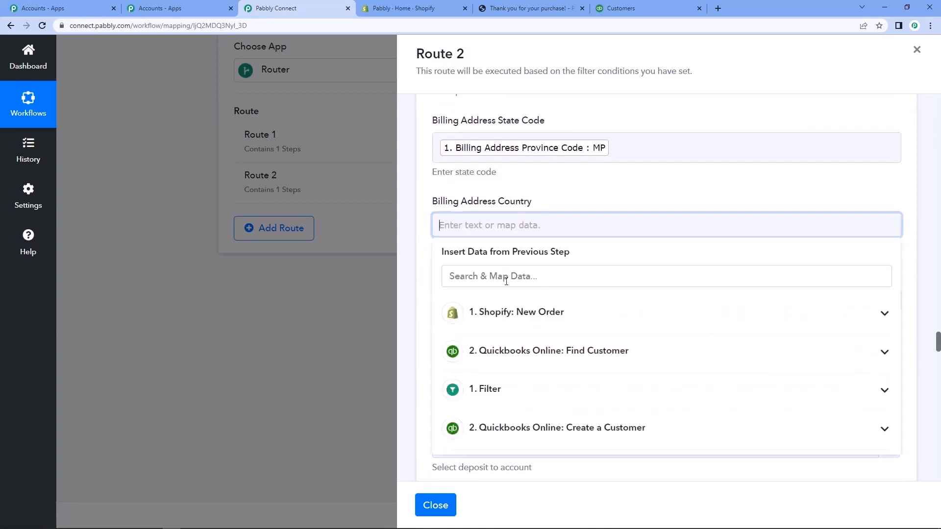
pyautogui.click(513, 313)
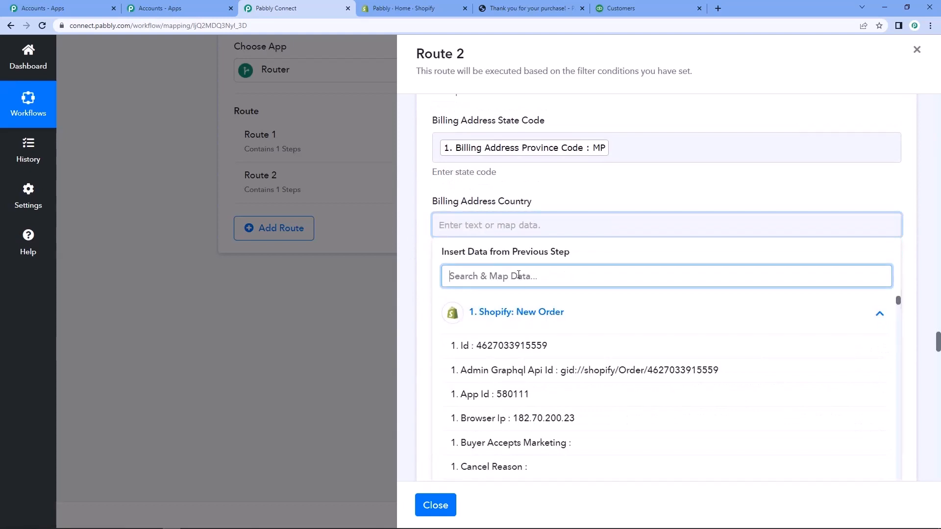
pyautogui.write('indi')
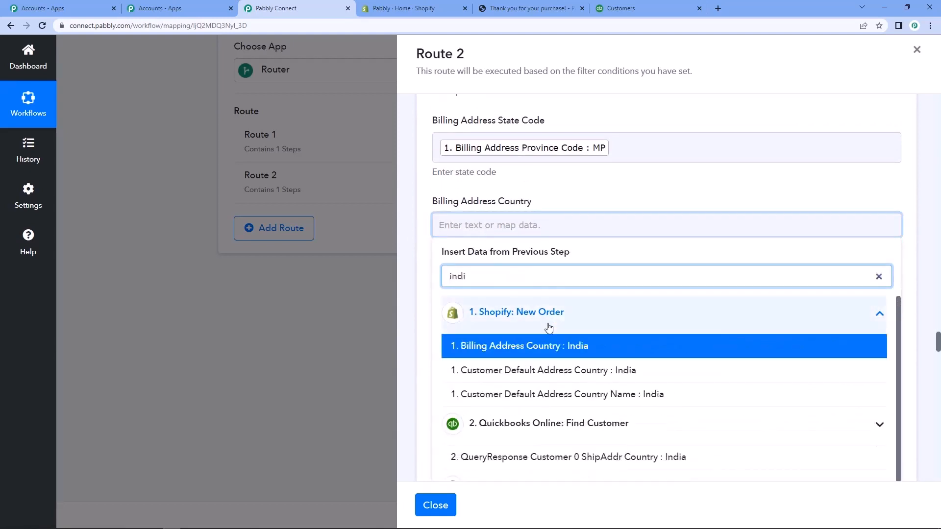
pyautogui.click(550, 346)
pyautogui.click(423, 288)
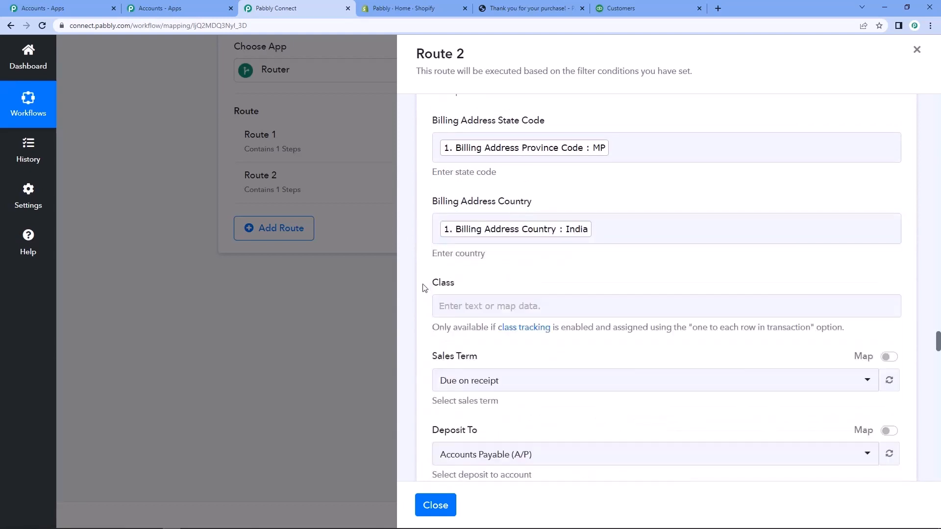
pyautogui.scroll(-4, 424, 288)
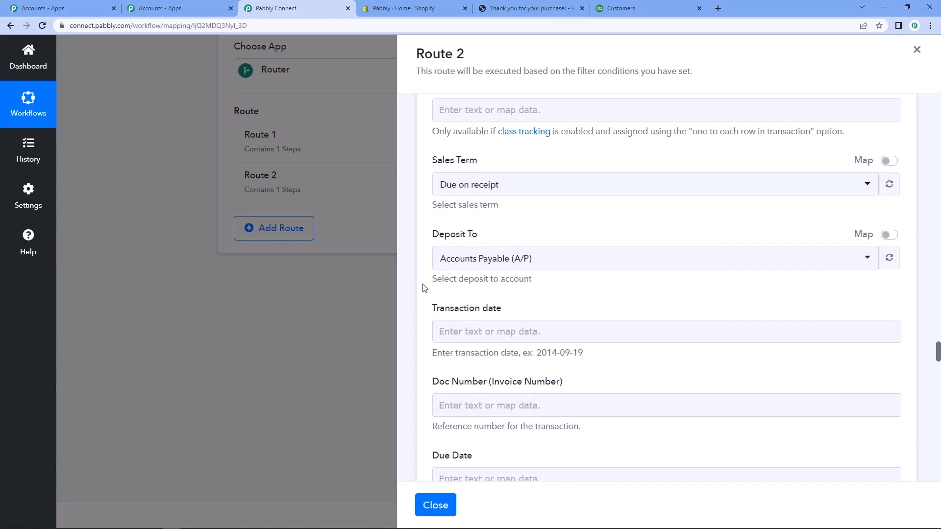
pyautogui.scroll(-2, 509, 222)
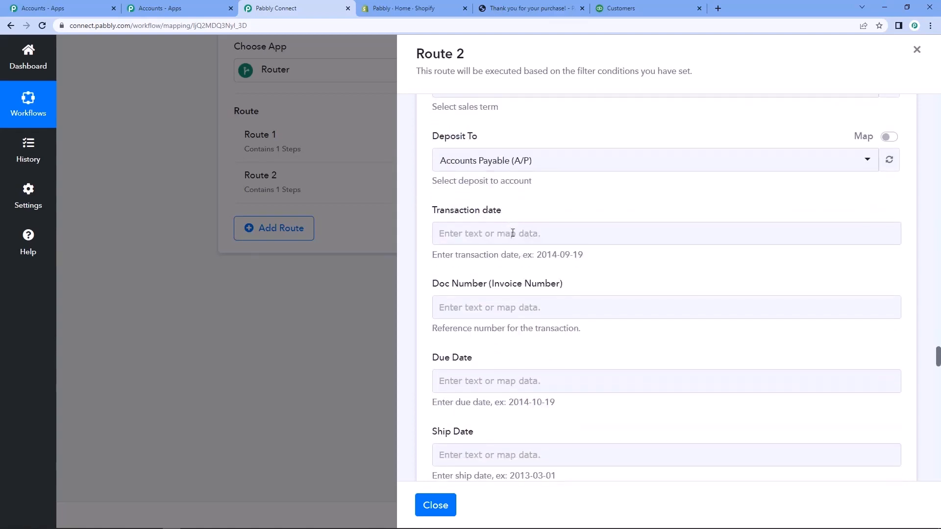
# Map the invoice's Transaction date to the order's Updated At value from the Shopify: New Order data.
pyautogui.scroll(-1, 516, 251)
pyautogui.click(516, 184)
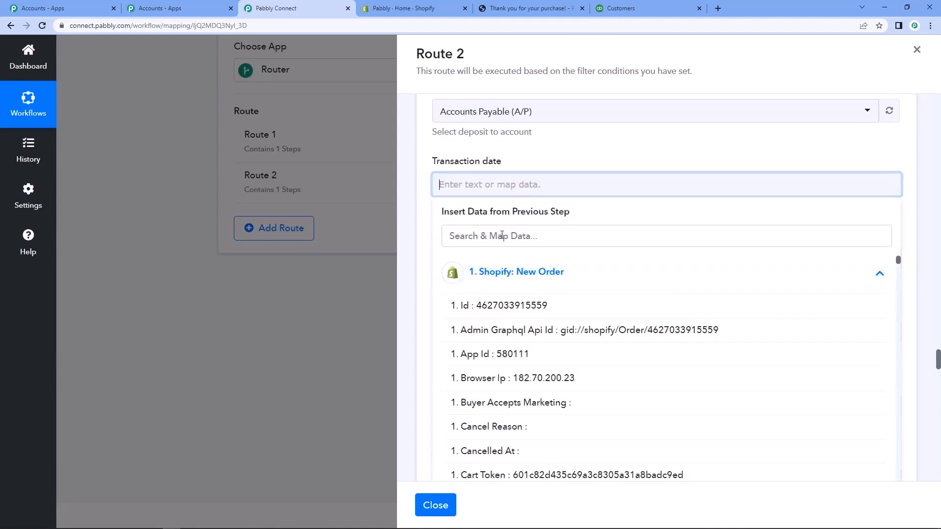
pyautogui.click(502, 236)
pyautogui.write('dat')
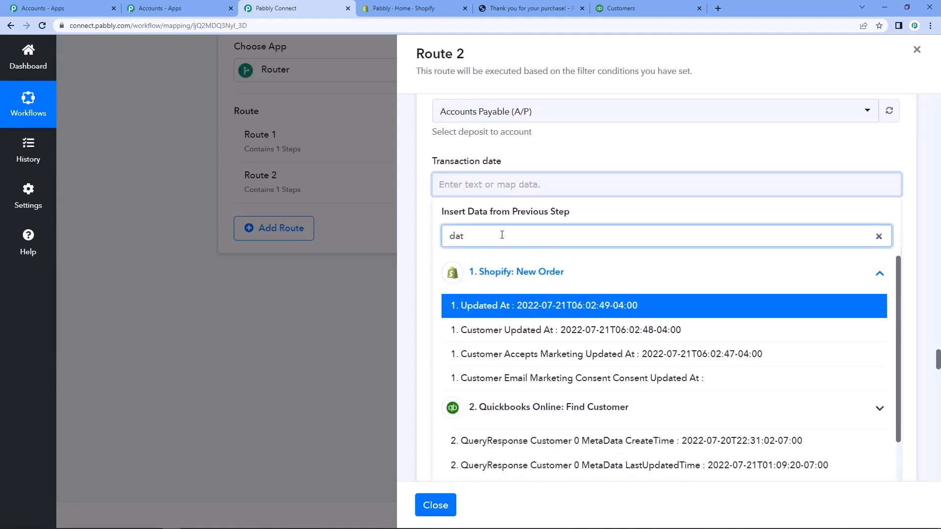
pyautogui.write('e')
pyautogui.click(516, 305)
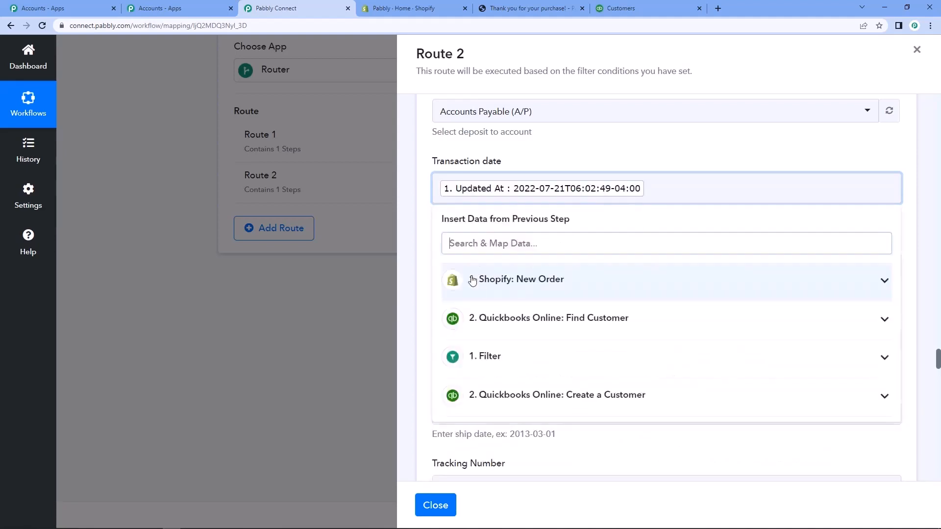
pyautogui.click(425, 218)
# Map Line Item Description to Line Items 0 Name from the Shopify: New Order data, leaving the fields between them empty.
pyautogui.scroll(-3, 424, 220)
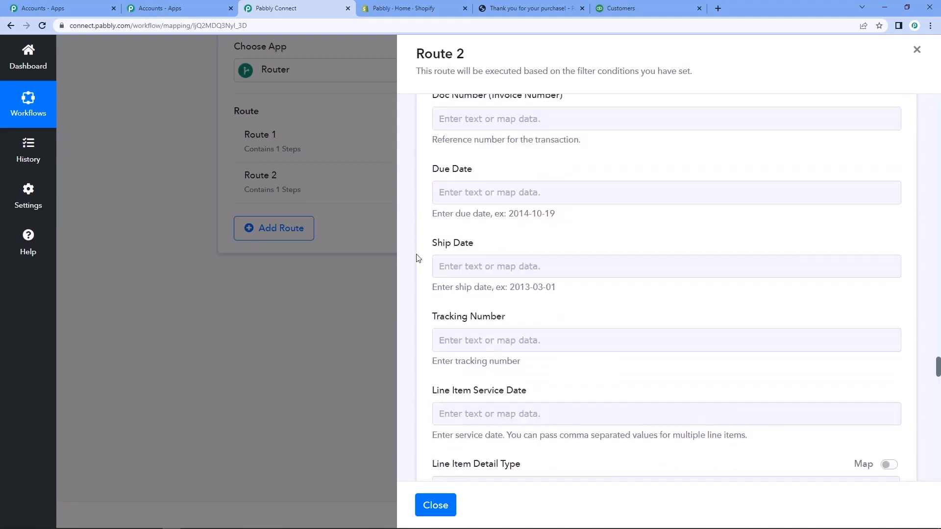
pyautogui.scroll(-4, 418, 259)
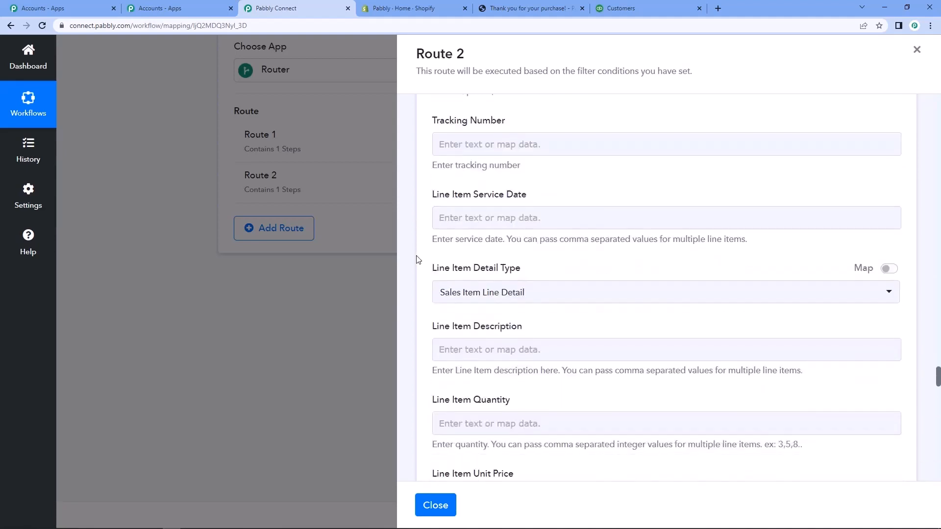
pyautogui.scroll(-1, 418, 259)
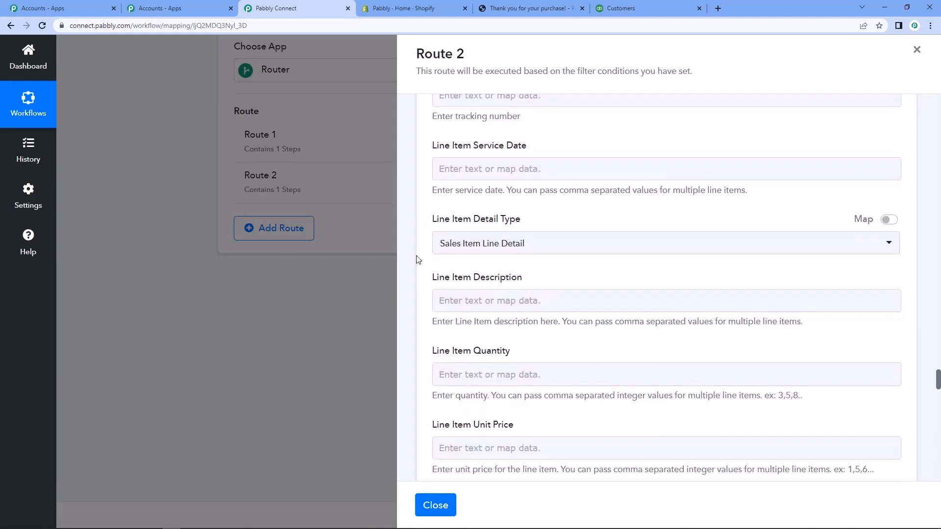
pyautogui.click(482, 302)
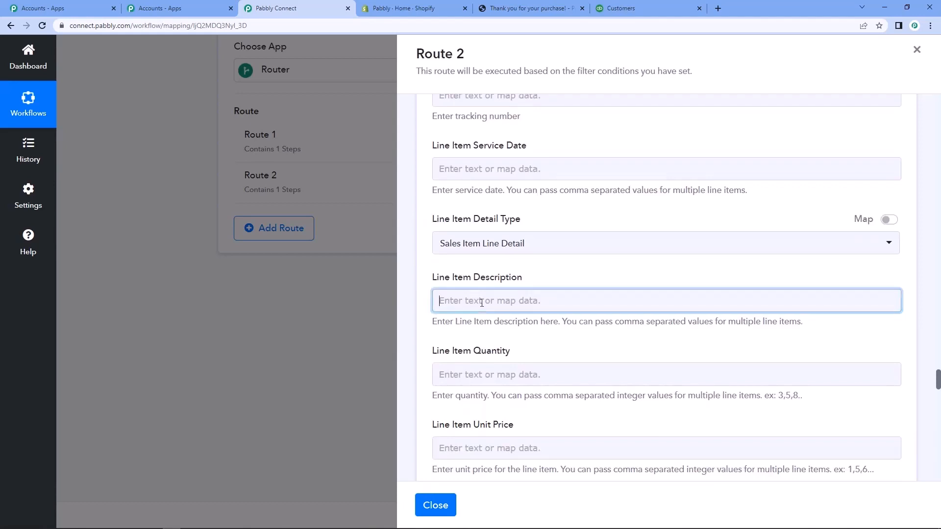
pyautogui.click(504, 388)
pyautogui.click(503, 350)
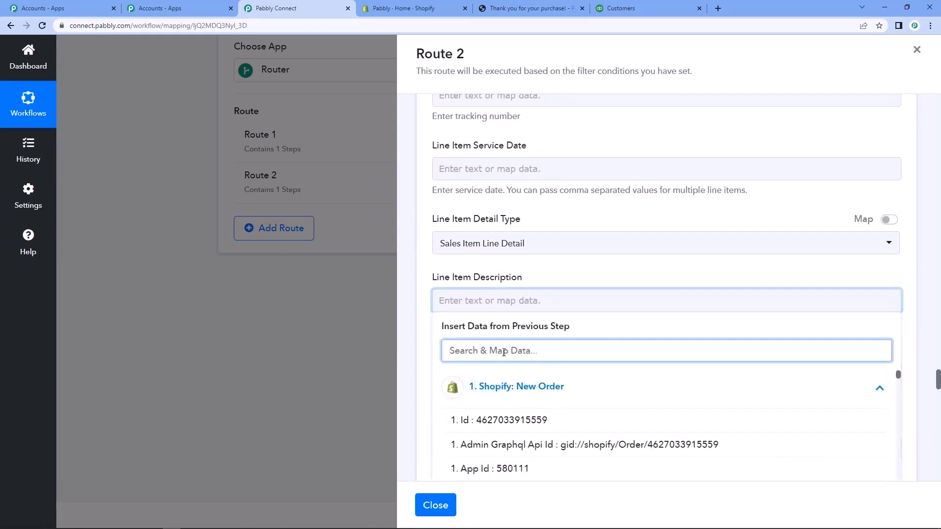
pyautogui.write('line')
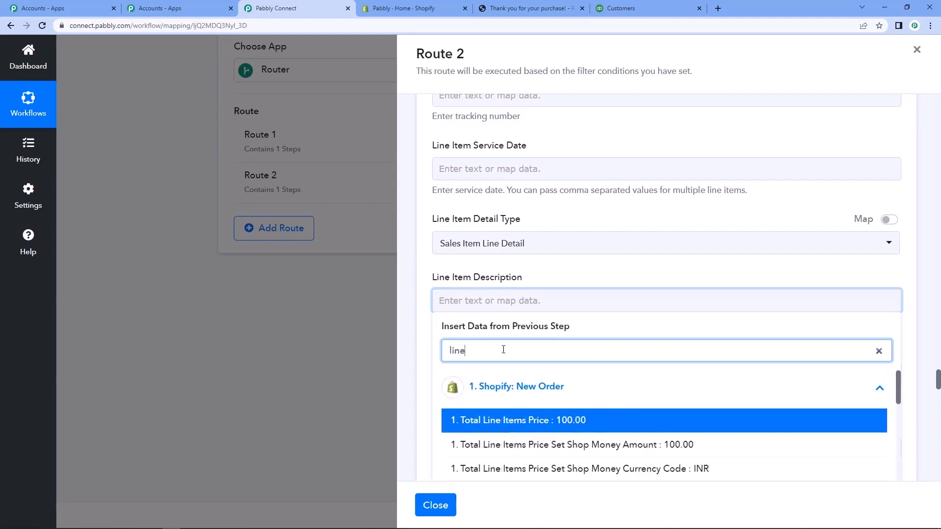
pyautogui.scroll(-5, 503, 350)
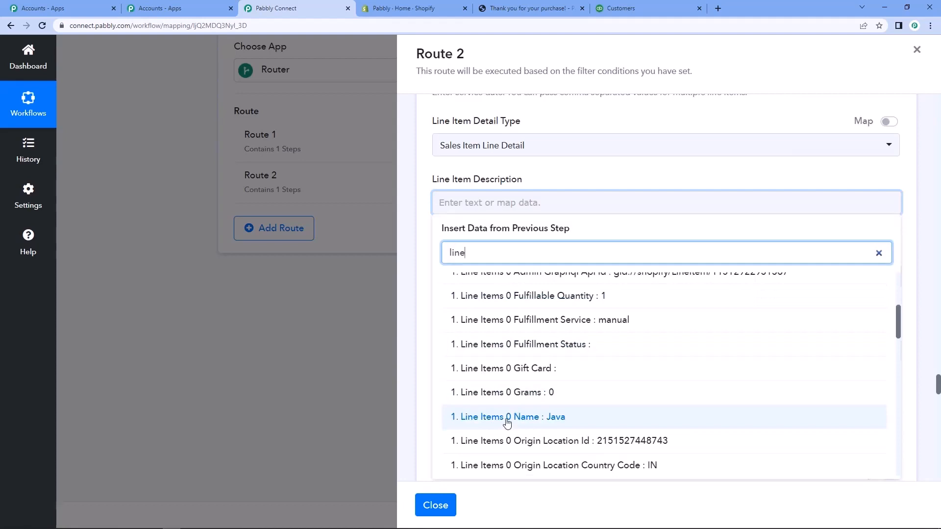
pyautogui.click(563, 418)
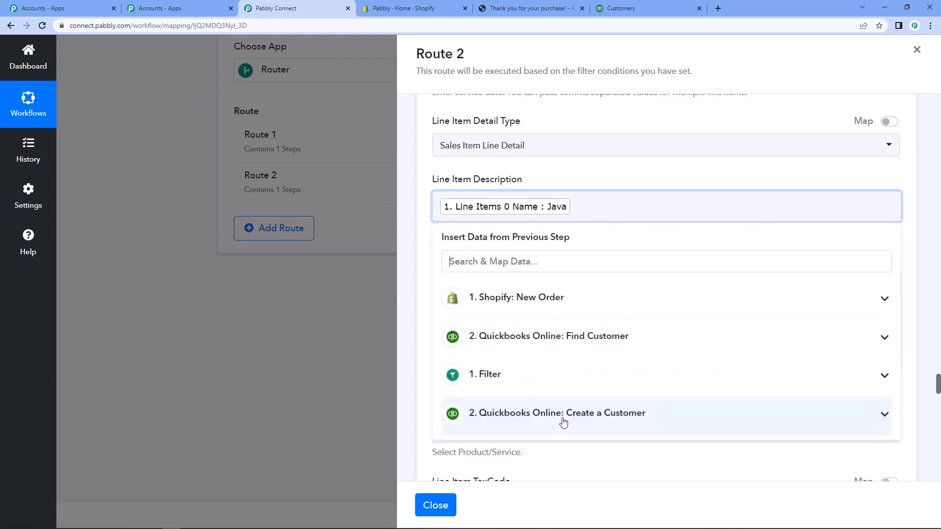
pyautogui.click(414, 291)
# Map Line Item Quantity to Line Items 0 Quantity from the Shopify: New Order data.
pyautogui.scroll(-3, 430, 283)
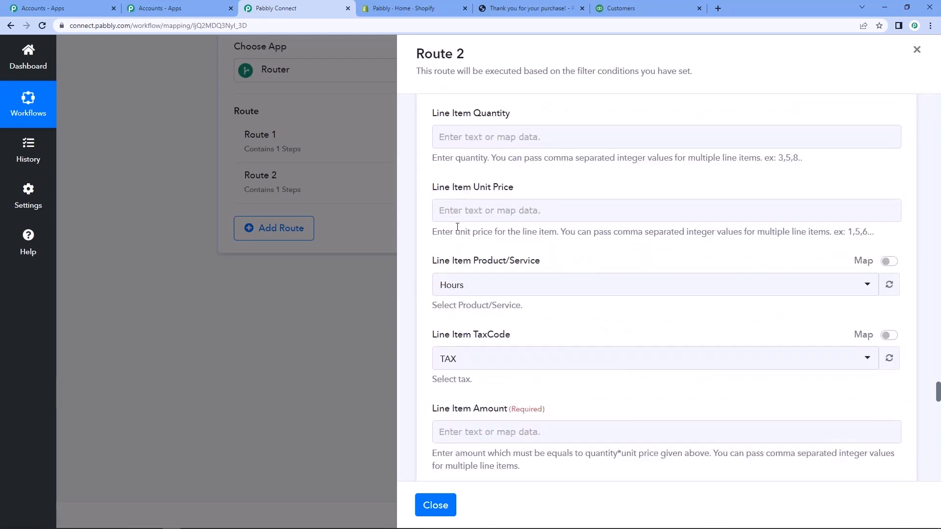
pyautogui.click(480, 136)
pyautogui.click(528, 221)
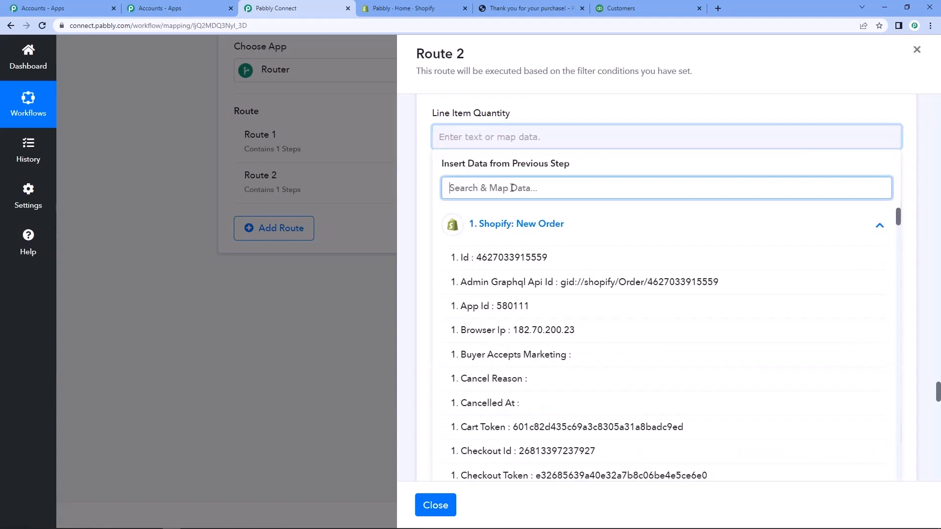
pyautogui.write('quan')
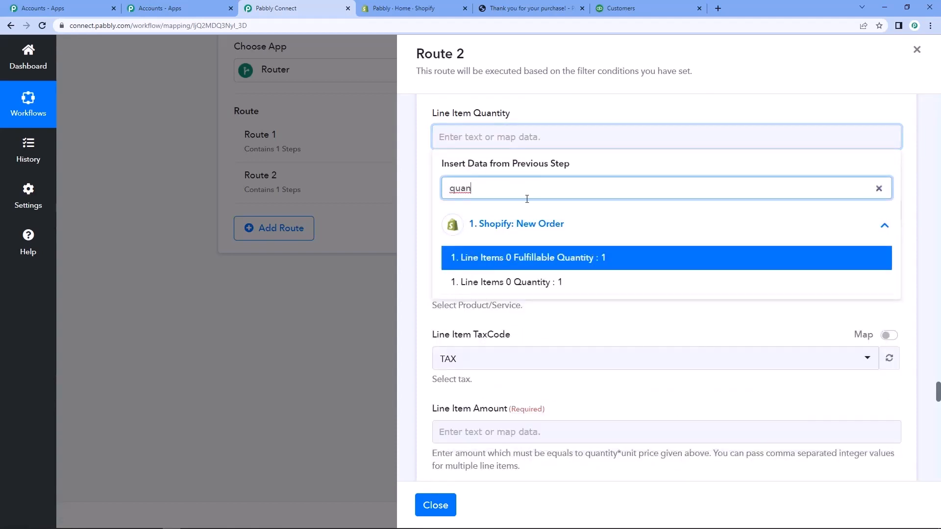
pyautogui.click(539, 282)
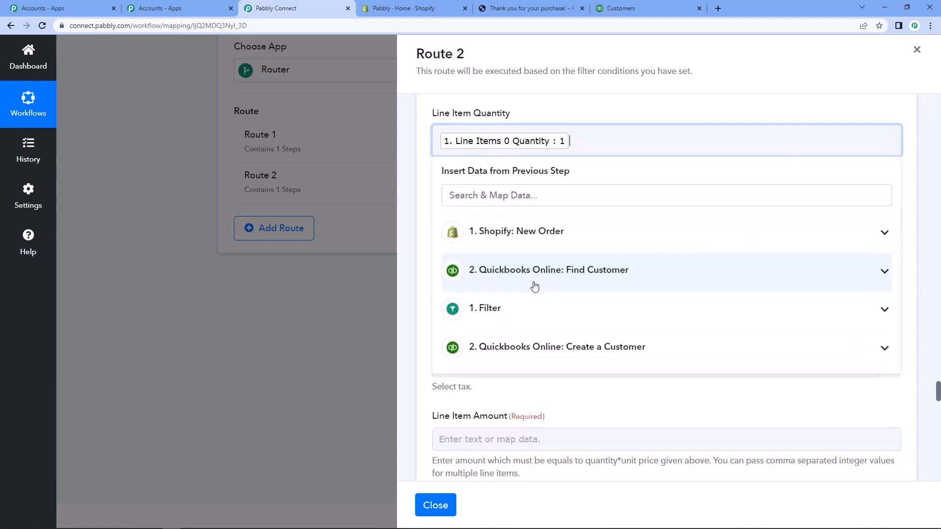
pyautogui.click(425, 191)
# Map Line Item Unit Price to Line Items 0 Price from the Shopify: New Order data.
pyautogui.scroll(-1, 424, 191)
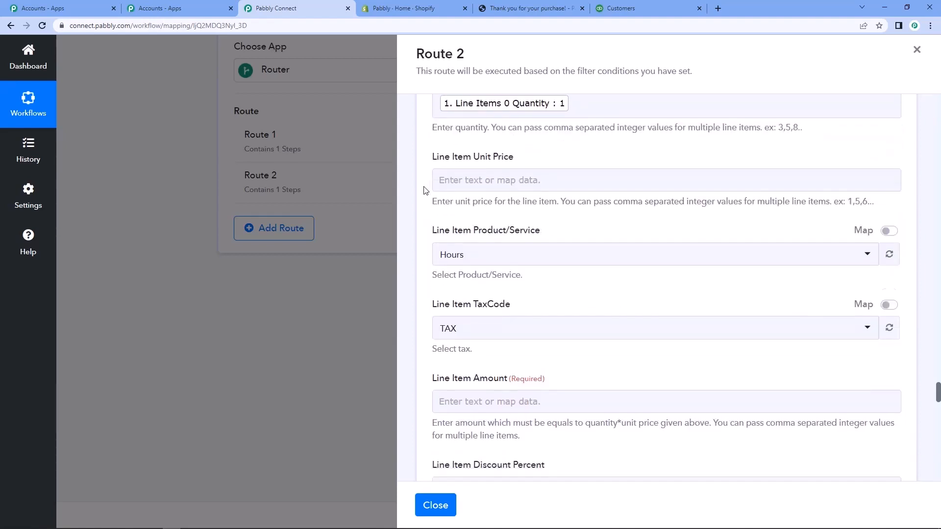
pyautogui.click(497, 168)
pyautogui.click(514, 258)
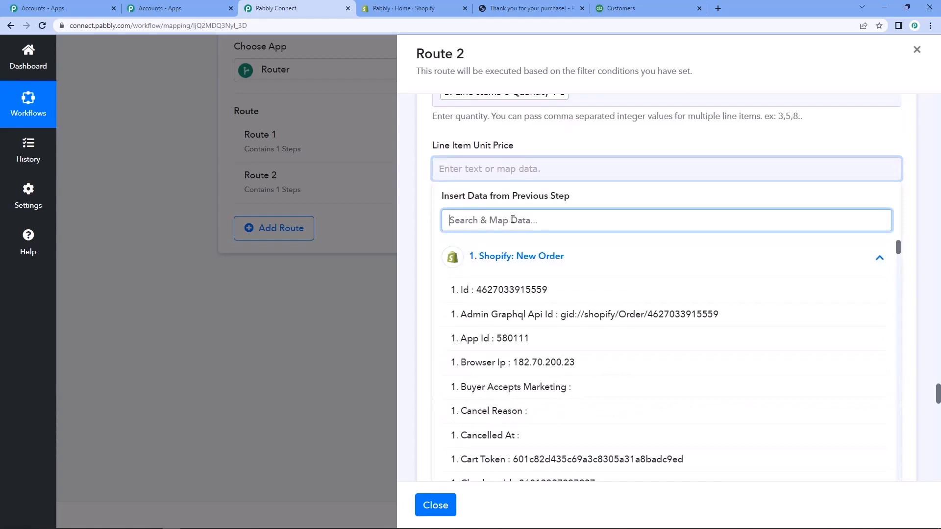
pyautogui.write('pric')
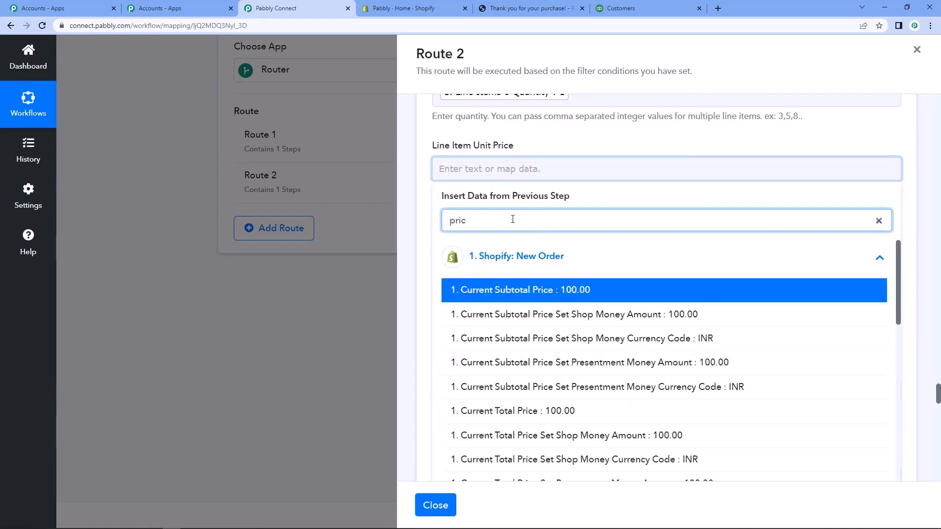
pyautogui.write('e')
pyautogui.scroll(-10, 513, 219)
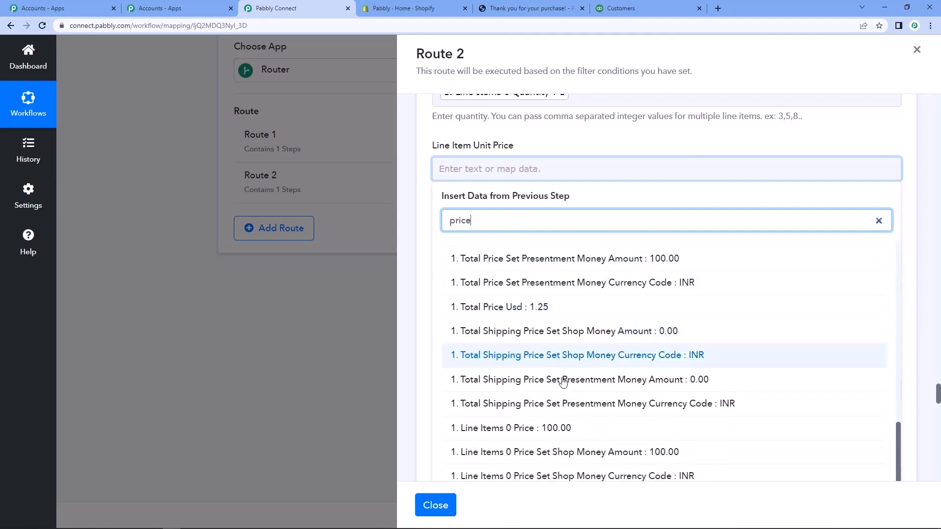
pyautogui.click(556, 429)
pyautogui.click(411, 251)
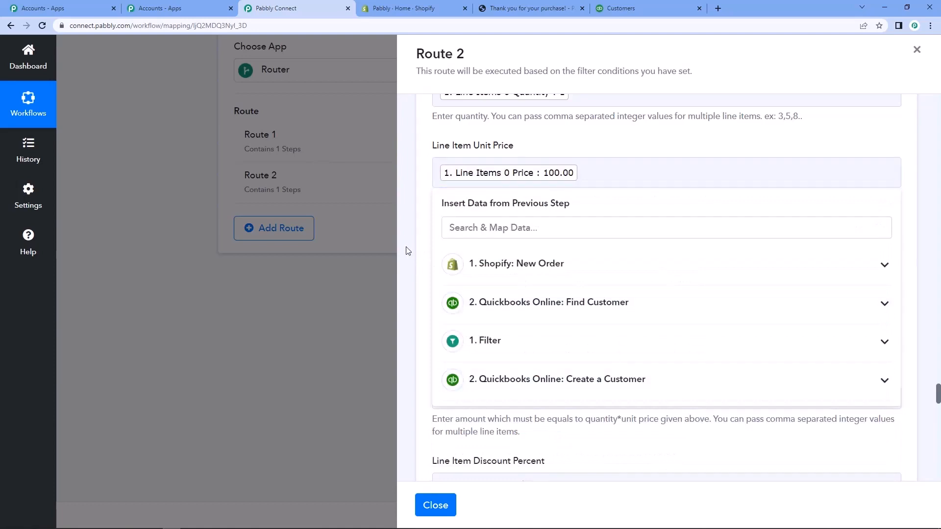
# Read the guidance for the required Line Item Amount field and check it against the mapped quantity and unit price.
pyautogui.scroll(-2, 411, 251)
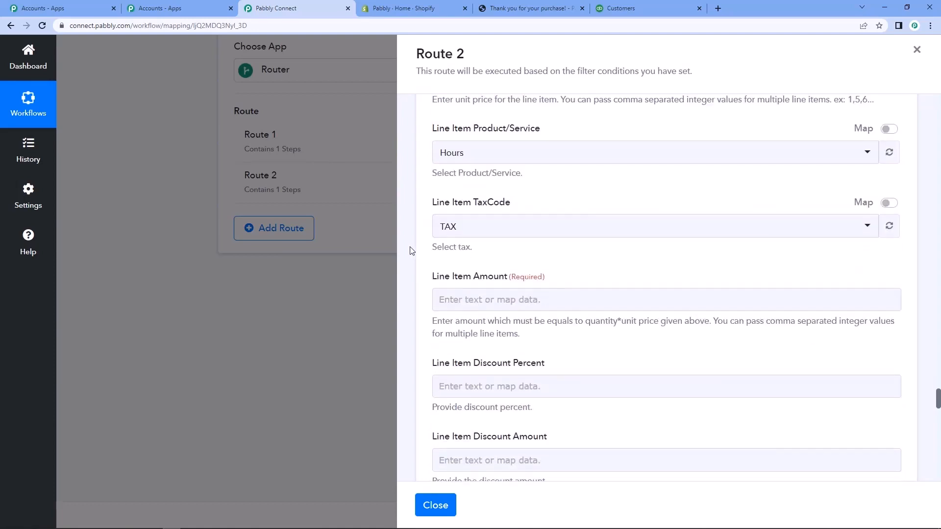
pyautogui.scroll(-3, 411, 251)
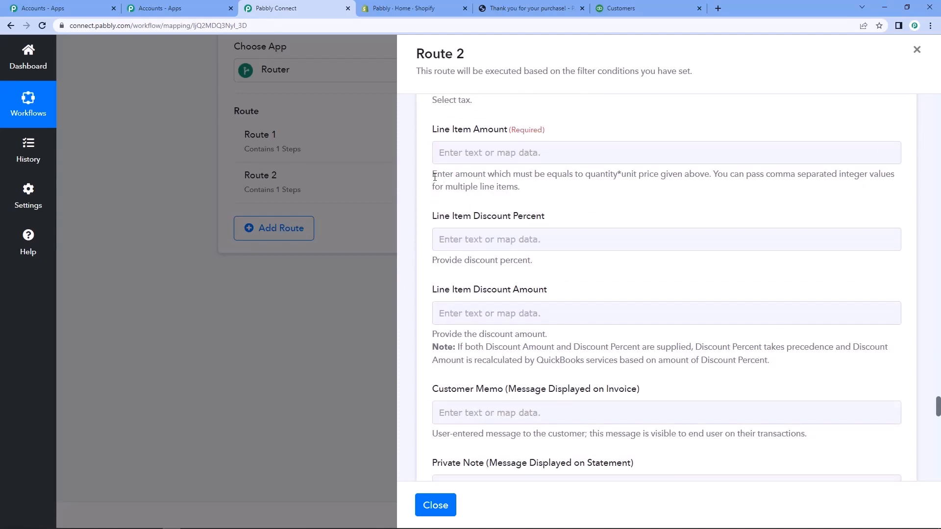
pyautogui.moveTo(432, 175); pyautogui.dragTo(709, 178)
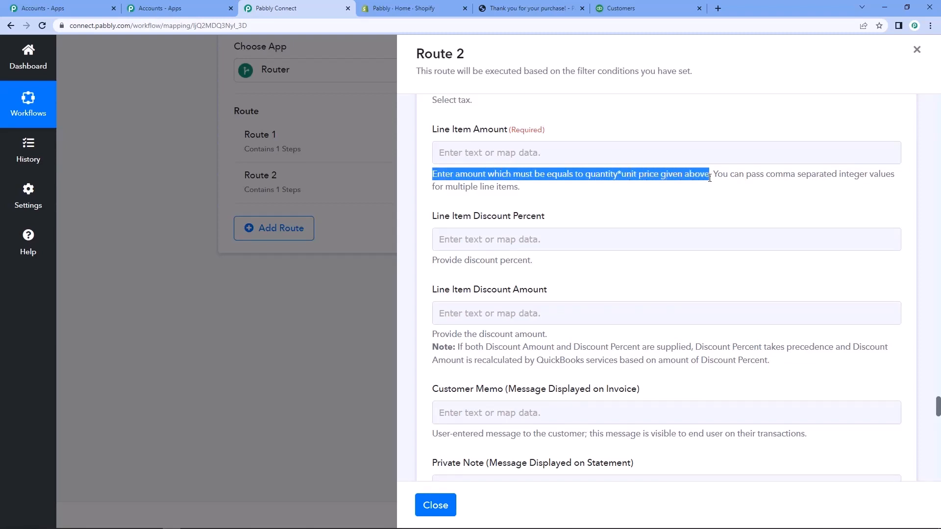
pyautogui.click(563, 221)
pyautogui.click(531, 154)
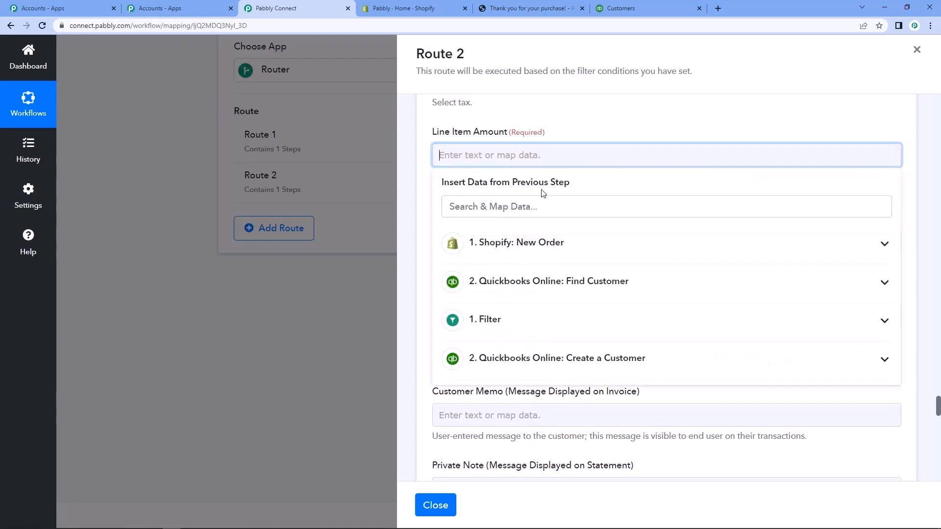
pyautogui.scroll(5, 424, 188)
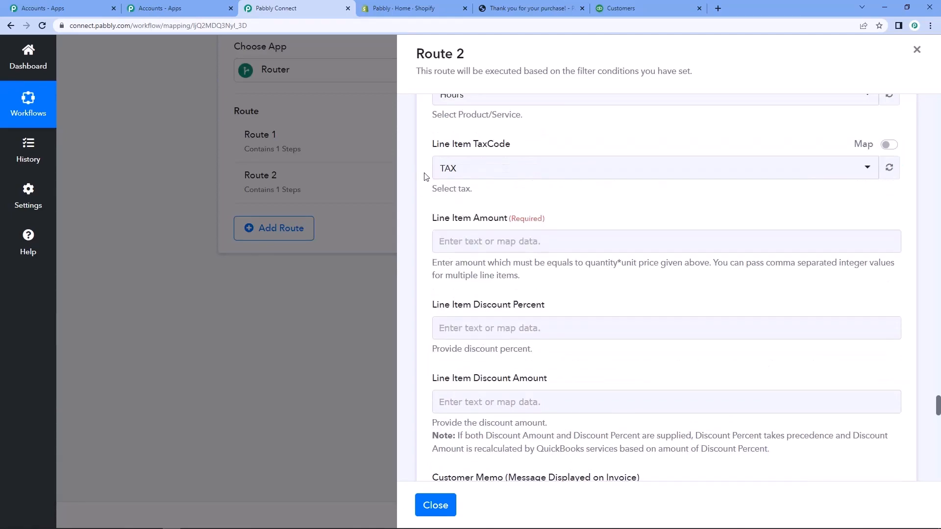
pyautogui.scroll(2, 423, 222)
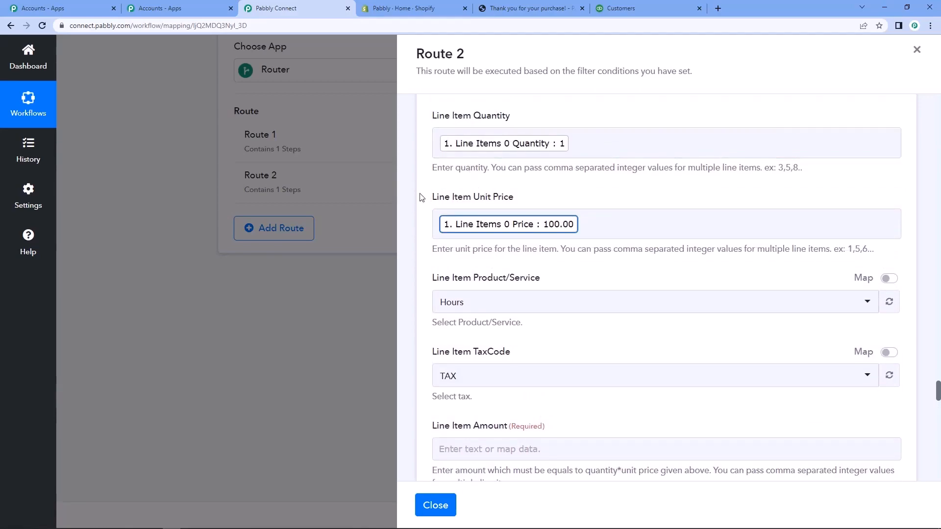
pyautogui.scroll(-3, 421, 198)
pyautogui.scroll(2, 421, 197)
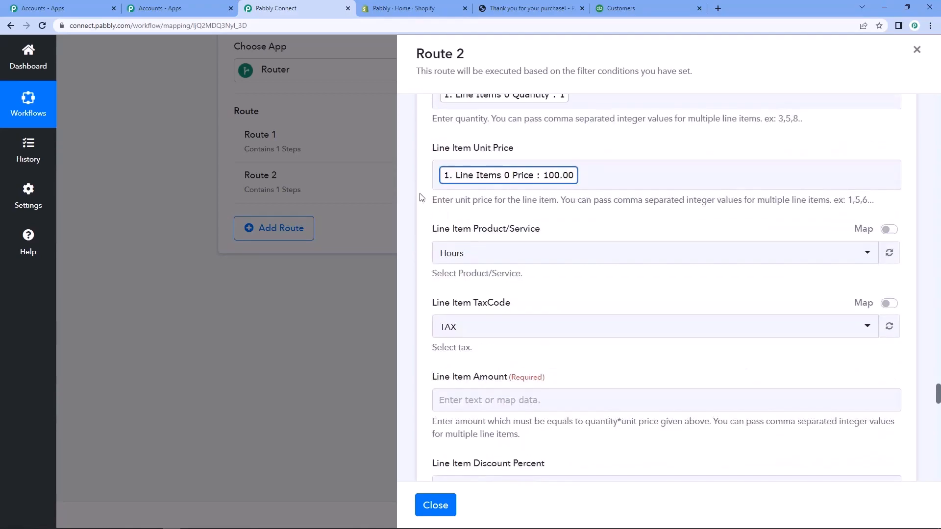
pyautogui.scroll(-2, 421, 198)
pyautogui.scroll(-1, 427, 224)
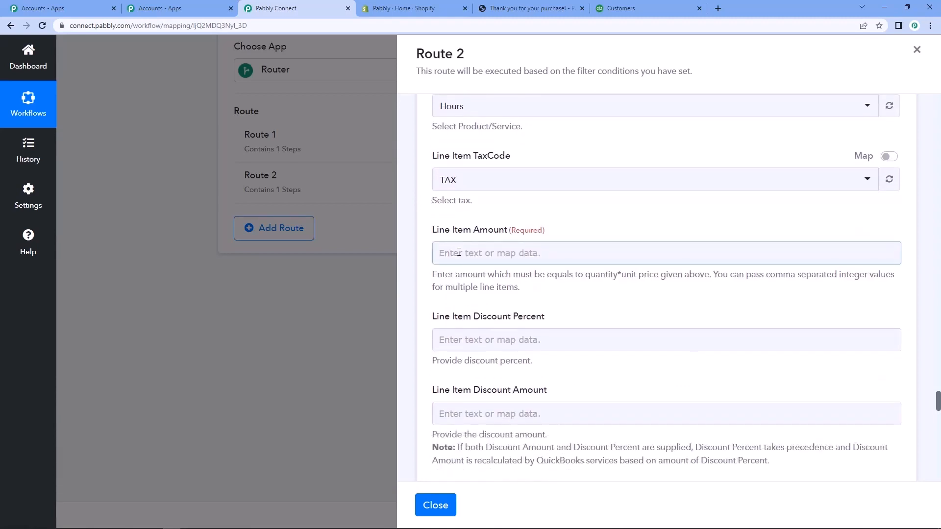
# Map Line Item Amount to Total Line Items Price from the Shopify: New Order data.
pyautogui.click(458, 252)
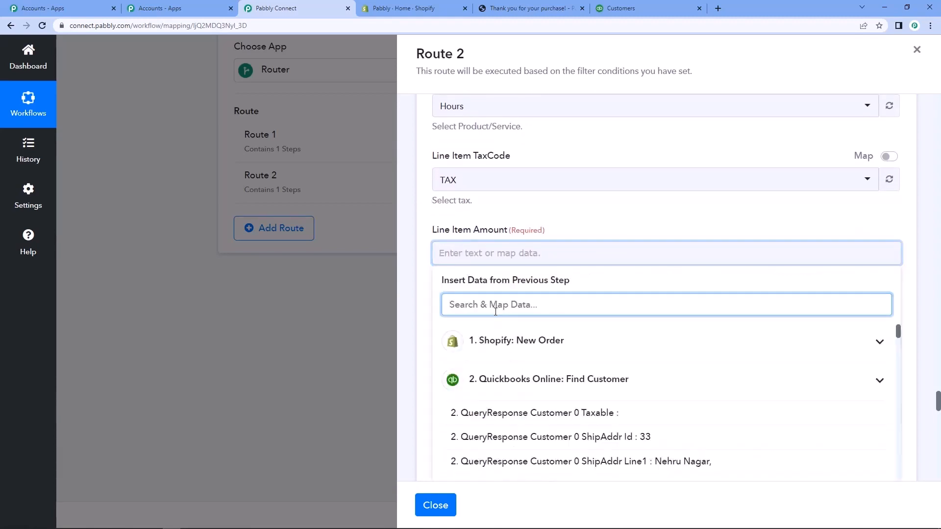
pyautogui.click(510, 344)
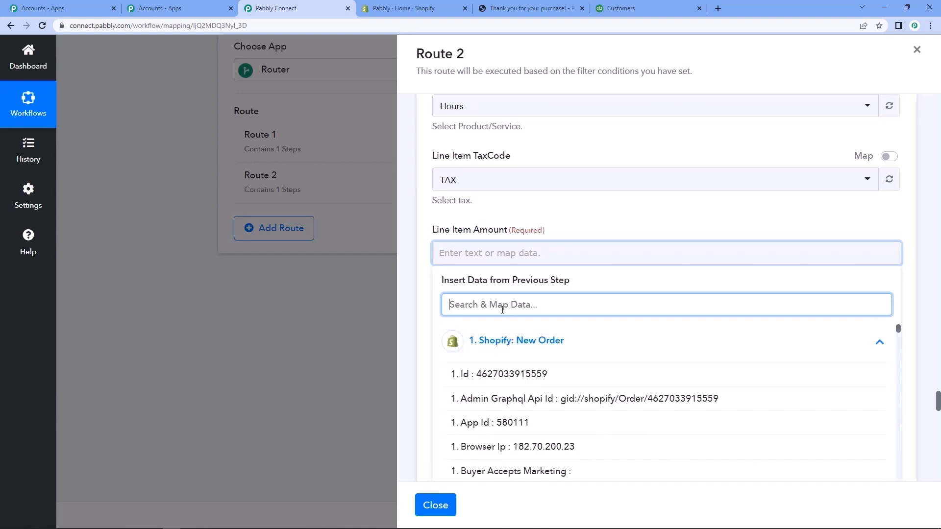
pyautogui.write('tot')
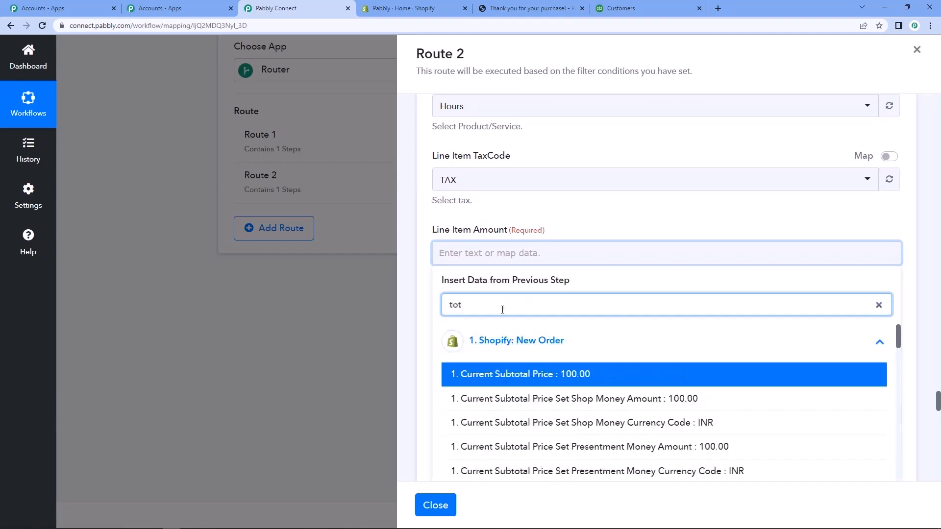
pyautogui.write('al l')
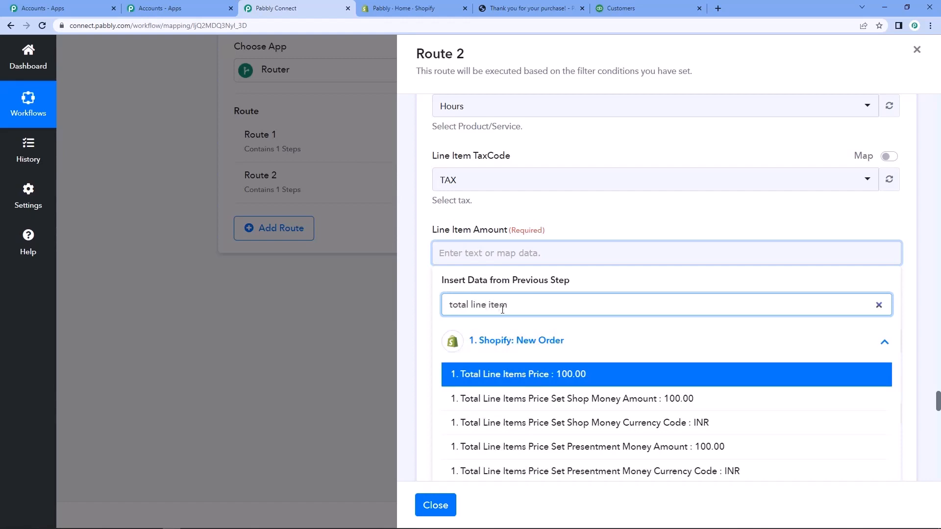
pyautogui.write('ine item')
pyautogui.scroll(-1, 617, 412)
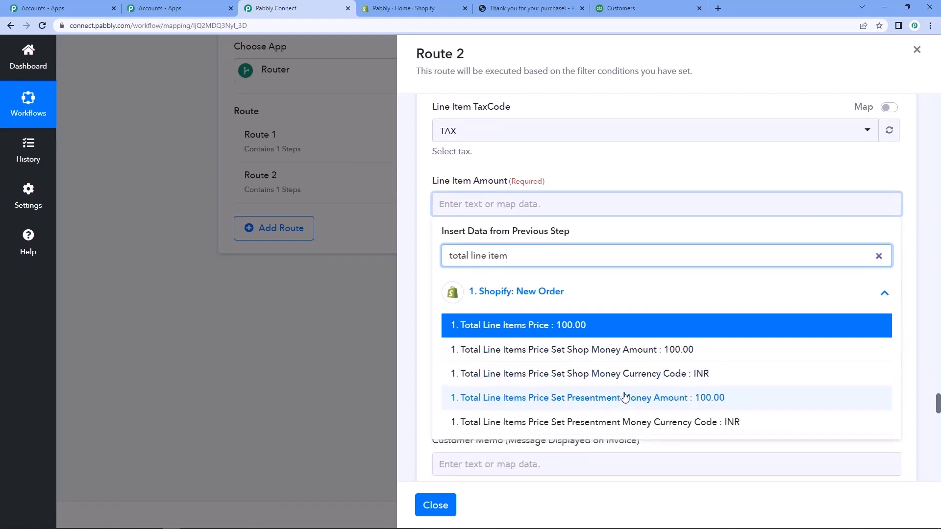
pyautogui.scroll(-3, 625, 392)
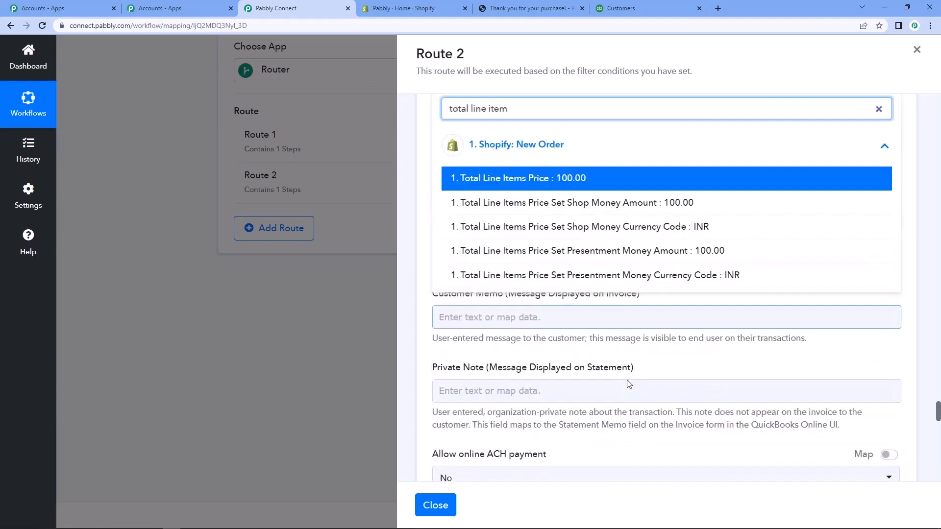
pyautogui.click(540, 182)
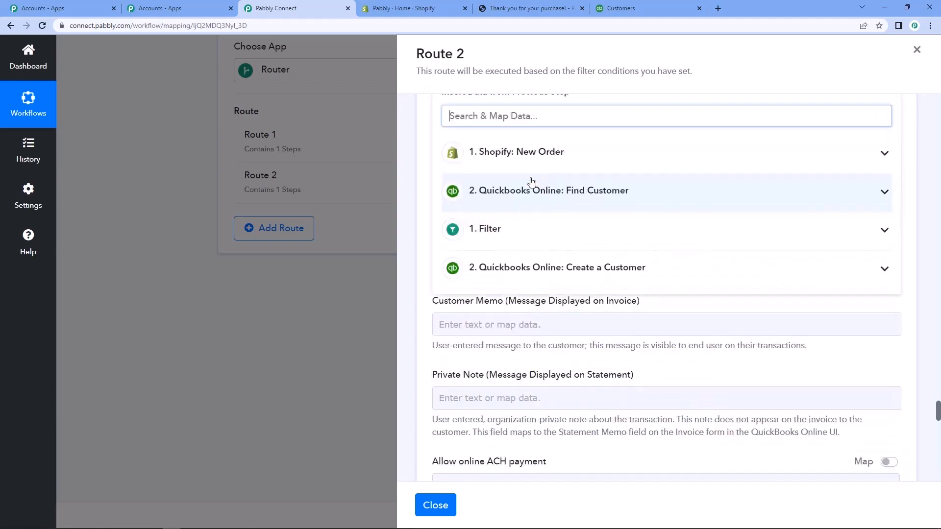
# Set Allow Online CreditCard Payment to Yes for the invoice.
pyautogui.click(416, 196)
pyautogui.scroll(-7, 485, 247)
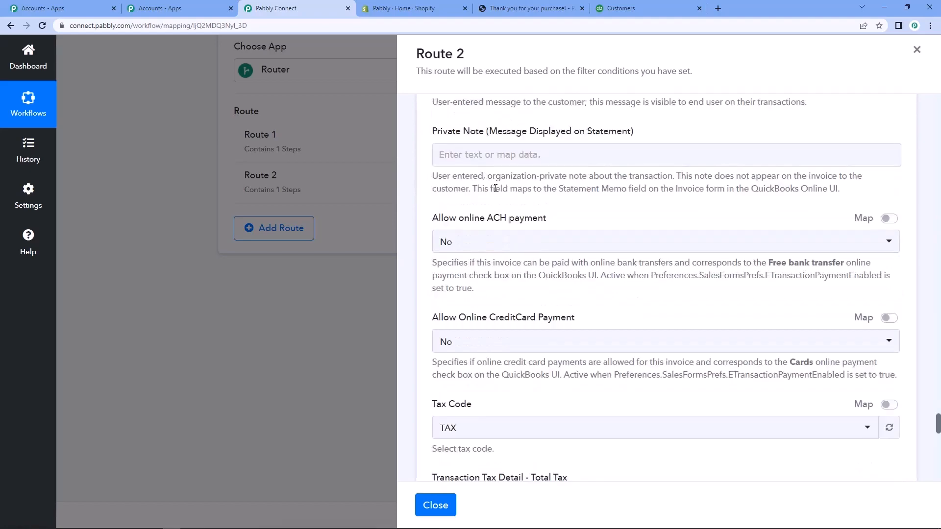
pyautogui.click(485, 248)
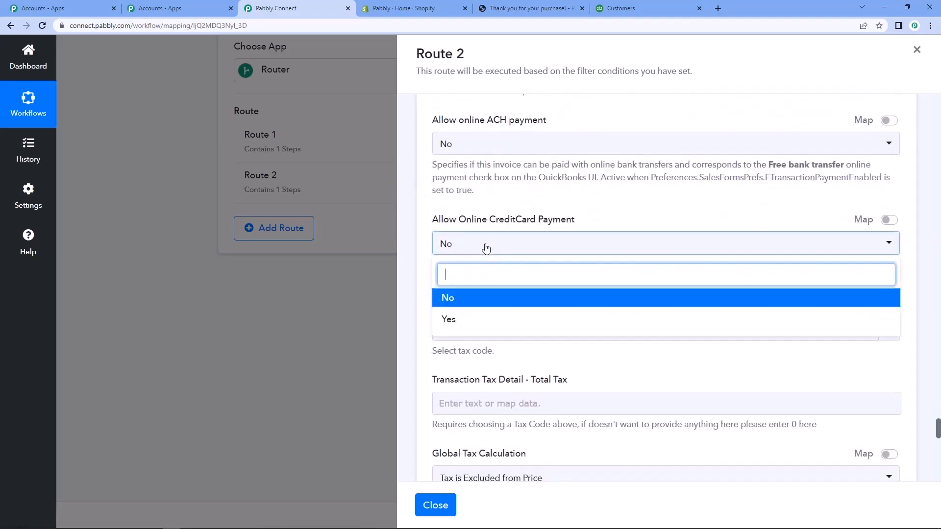
pyautogui.click(482, 321)
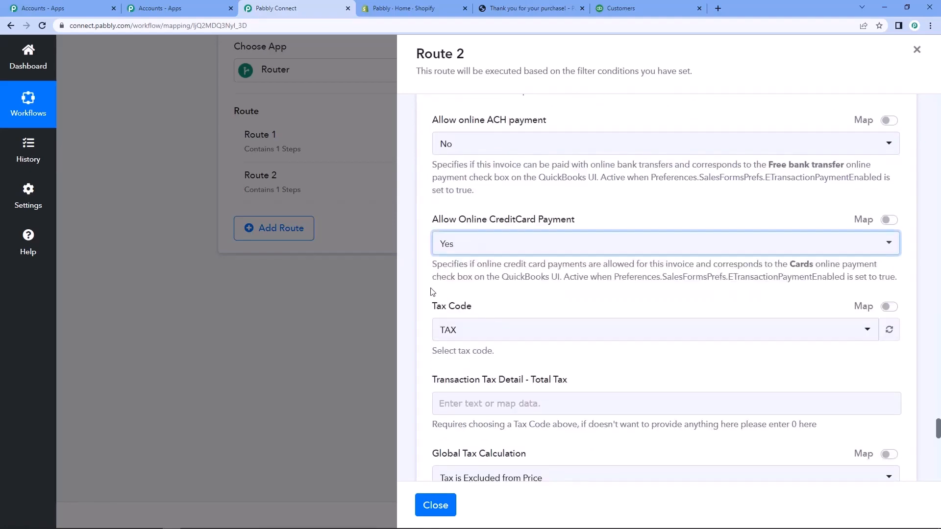
# Save the invoice action with a test request and look through the invoice data in the response.
pyautogui.scroll(-1, 426, 290)
pyautogui.scroll(-3, 425, 290)
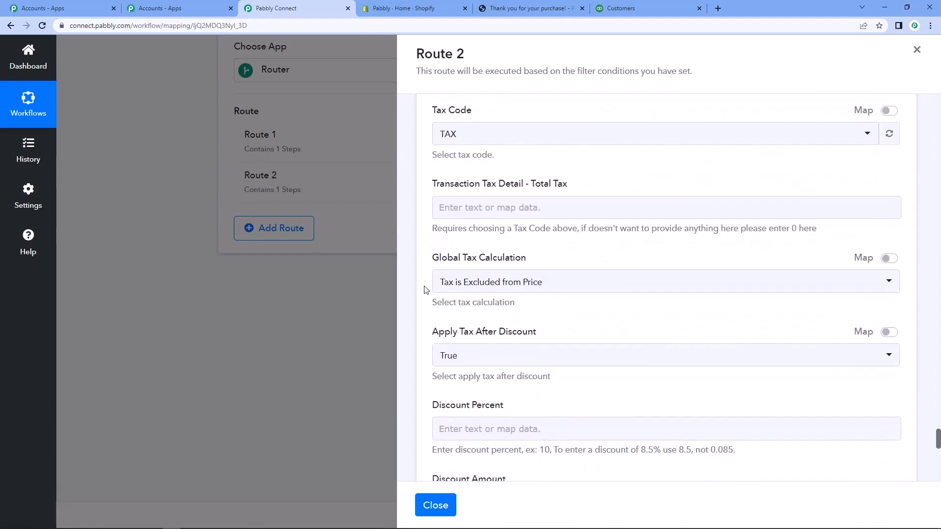
pyautogui.scroll(-2, 424, 290)
pyautogui.scroll(-8, 426, 290)
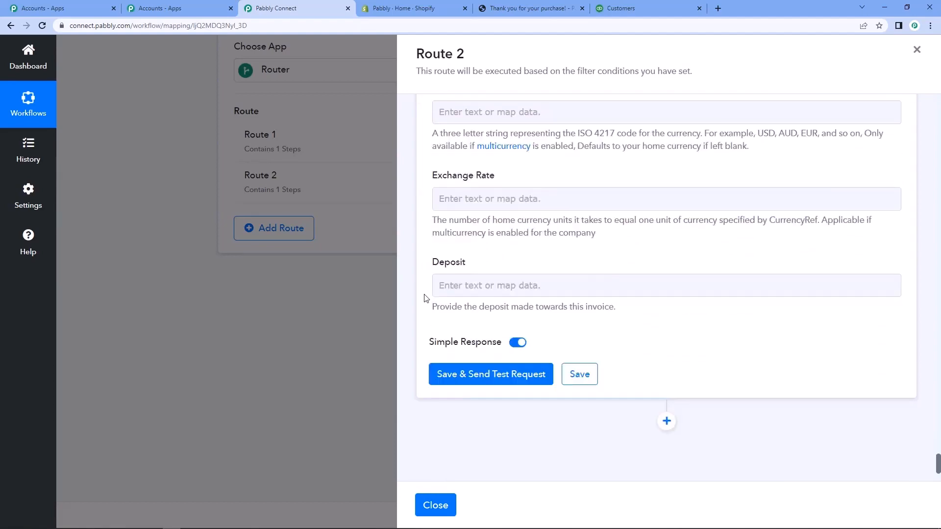
pyautogui.click(476, 376)
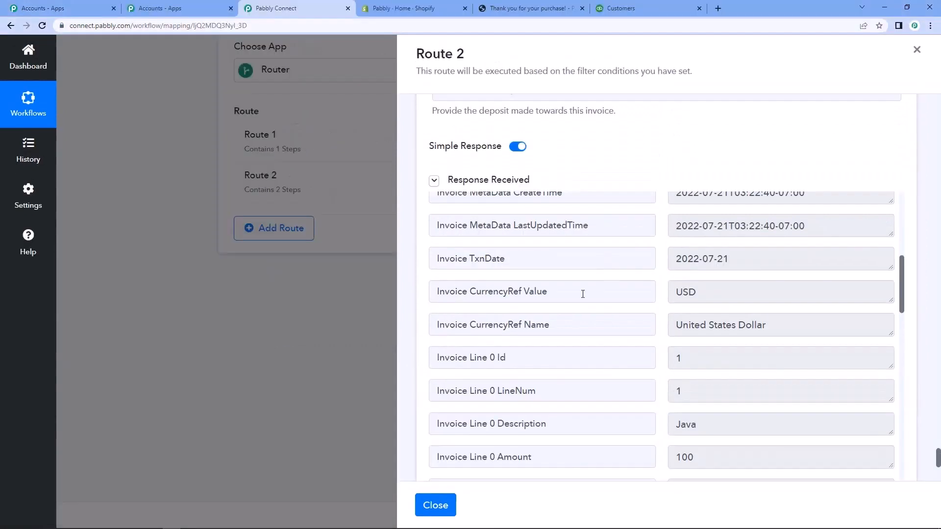
pyautogui.scroll(-10, 582, 294)
pyautogui.scroll(-3, 583, 327)
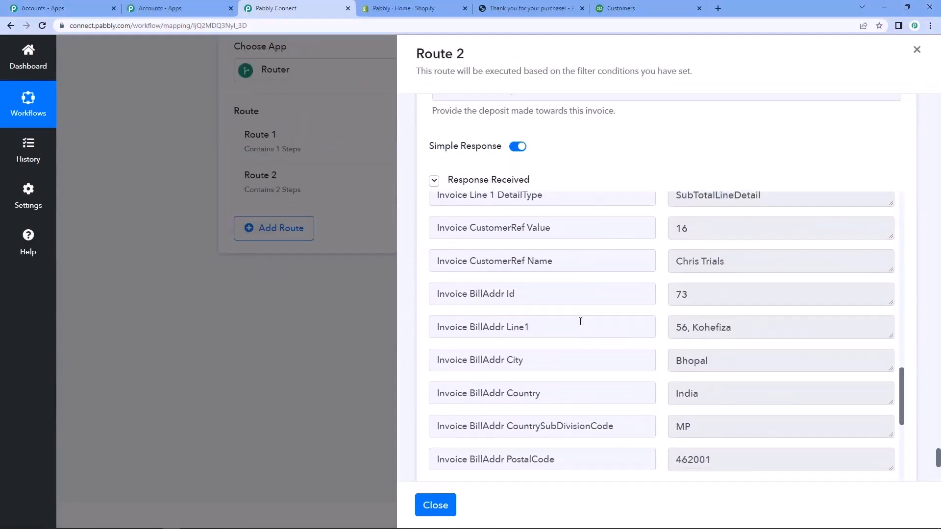
# Switch to QuickBooks Online, check the newly invoiced customer's details and addresses, and return to the Pabbly Connect workflow.
pyautogui.click(633, 4)
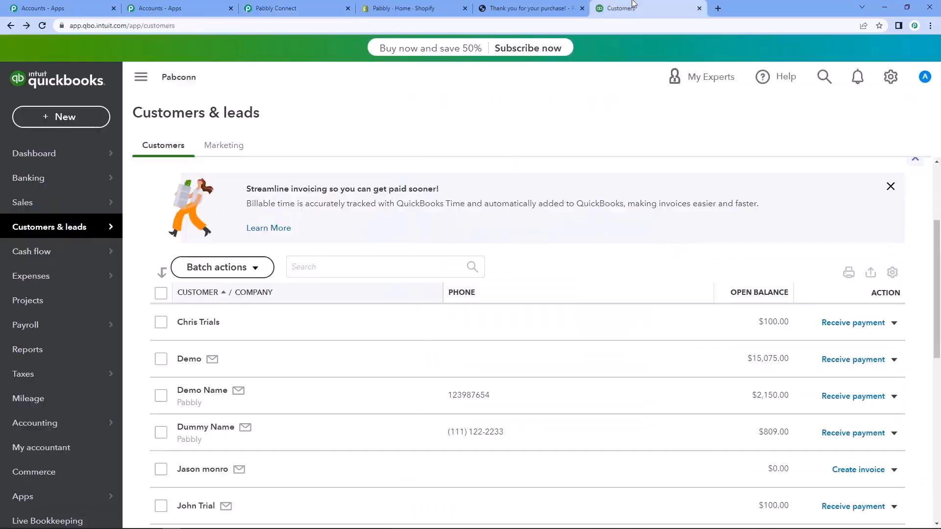
pyautogui.scroll(-2, 307, 252)
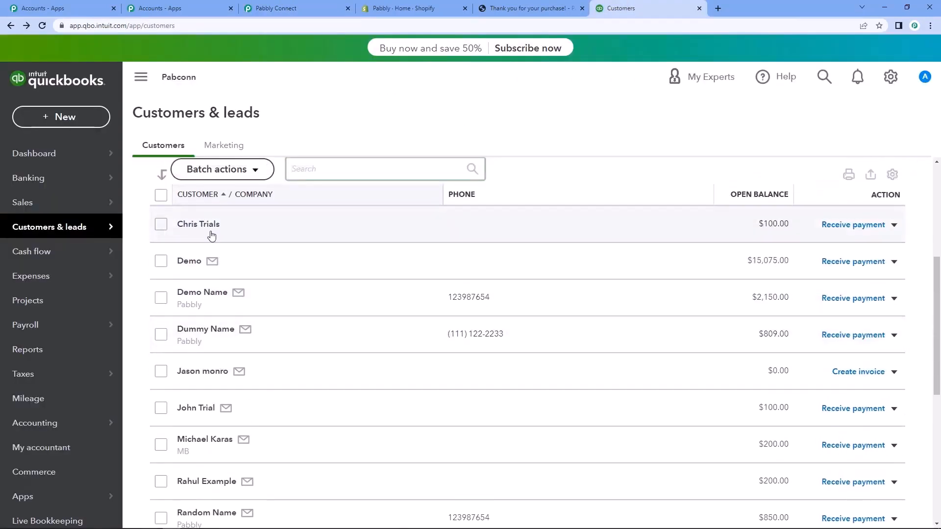
pyautogui.click(209, 229)
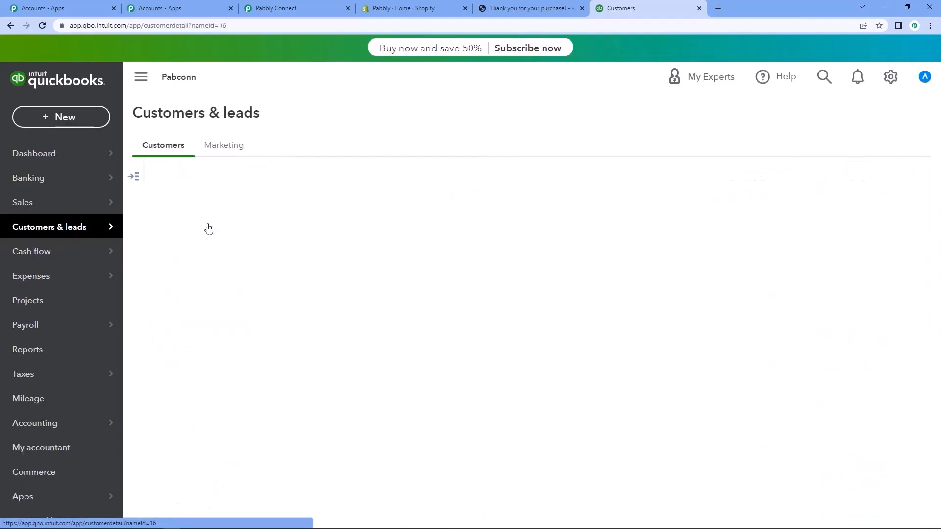
pyautogui.scroll(-2, 347, 395)
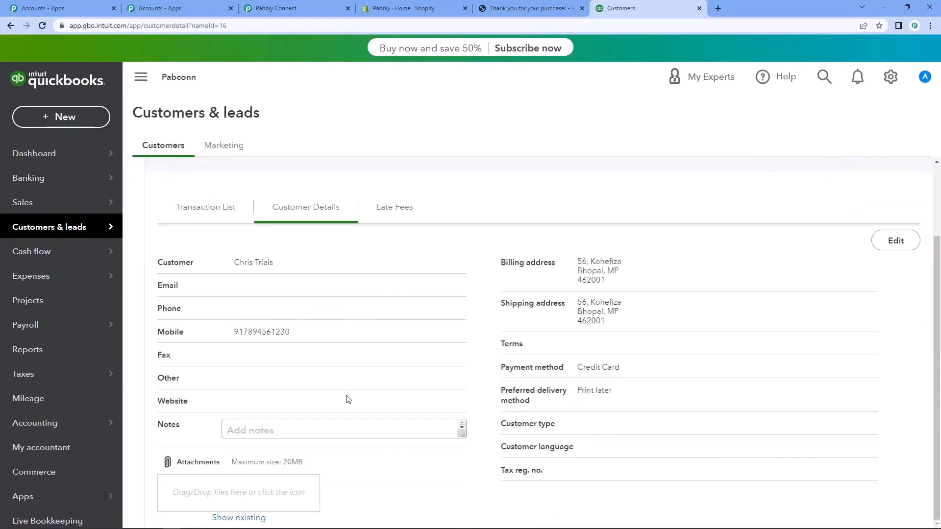
pyautogui.scroll(1, 333, 338)
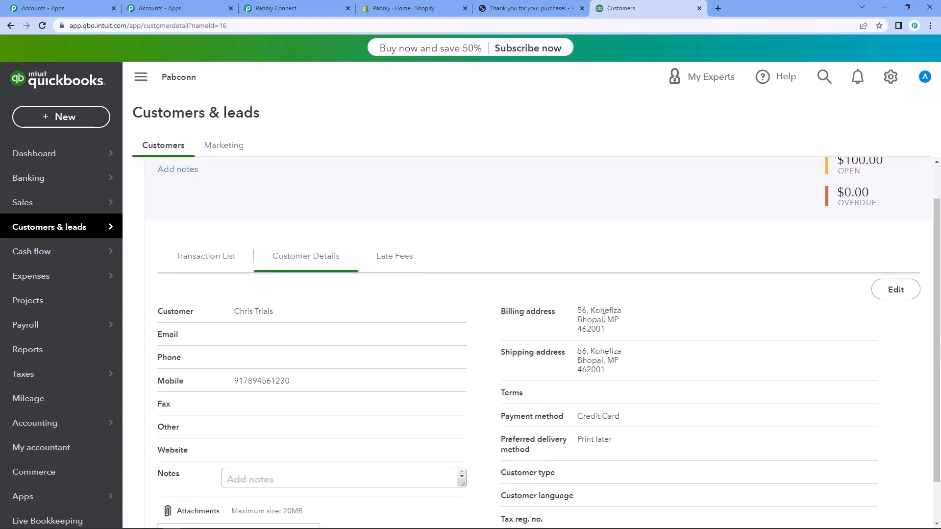
pyautogui.scroll(-1, 601, 365)
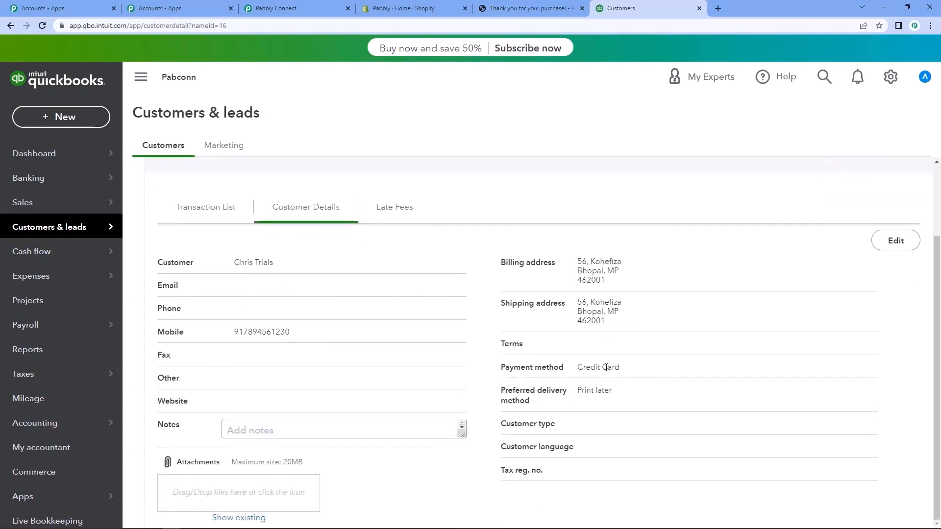
pyautogui.scroll(1, 261, 341)
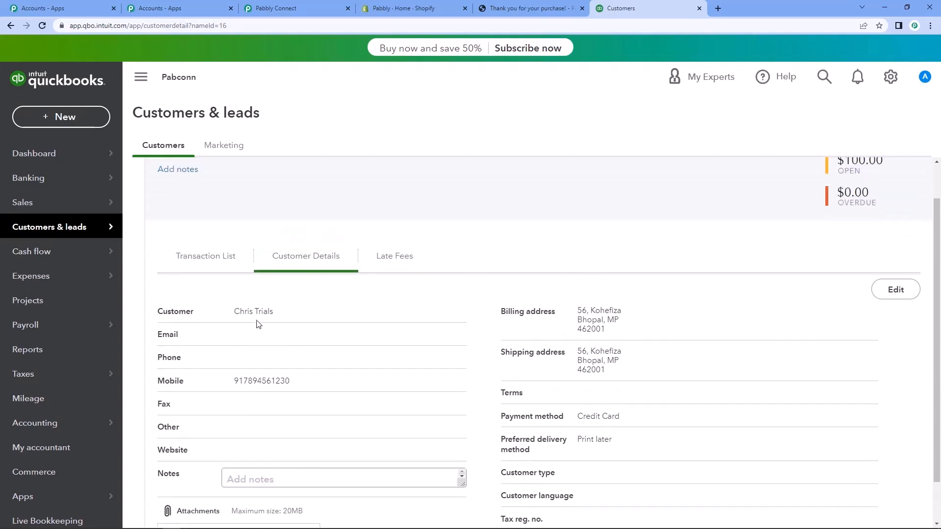
pyautogui.click(158, 8)
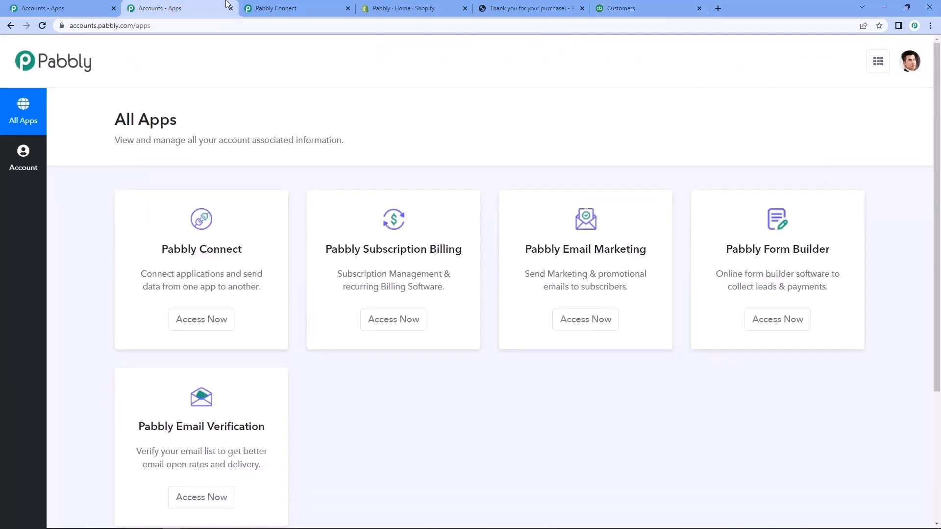
pyautogui.click(255, 4)
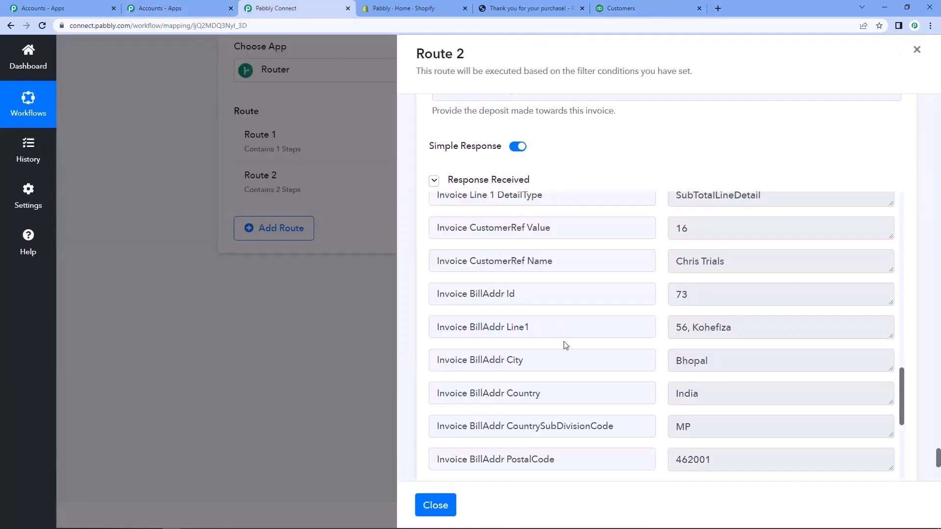